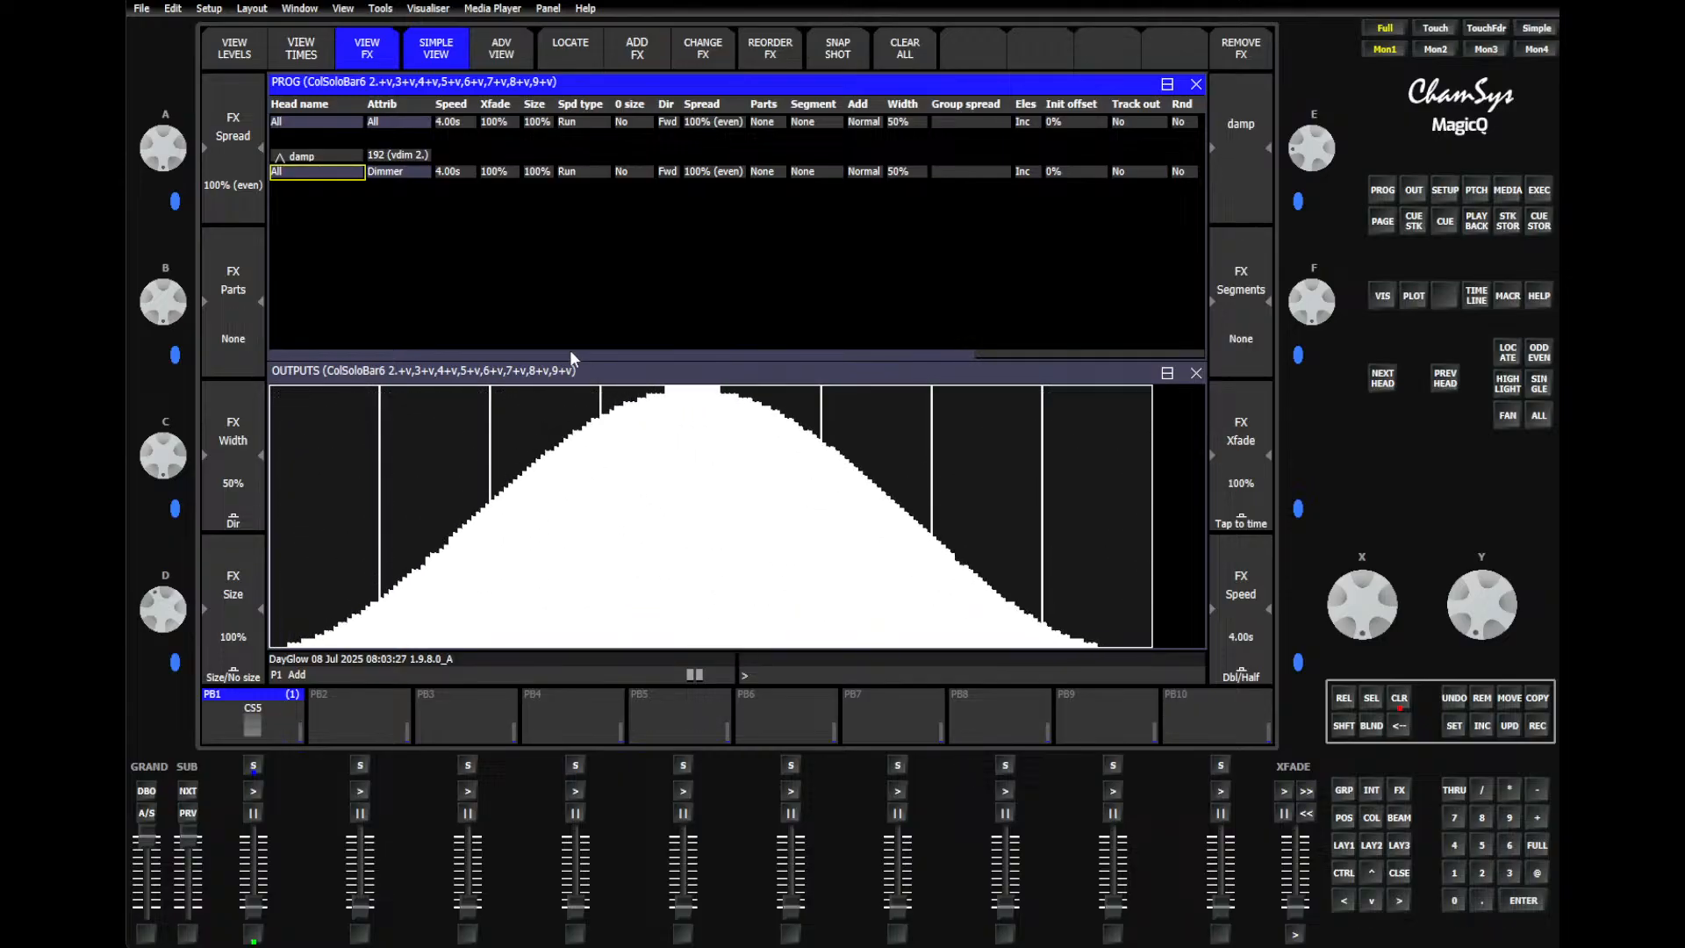
Step: Clear the programmer and create a new user FX named Ramp1 in the FX editor
left_click(1402, 702)
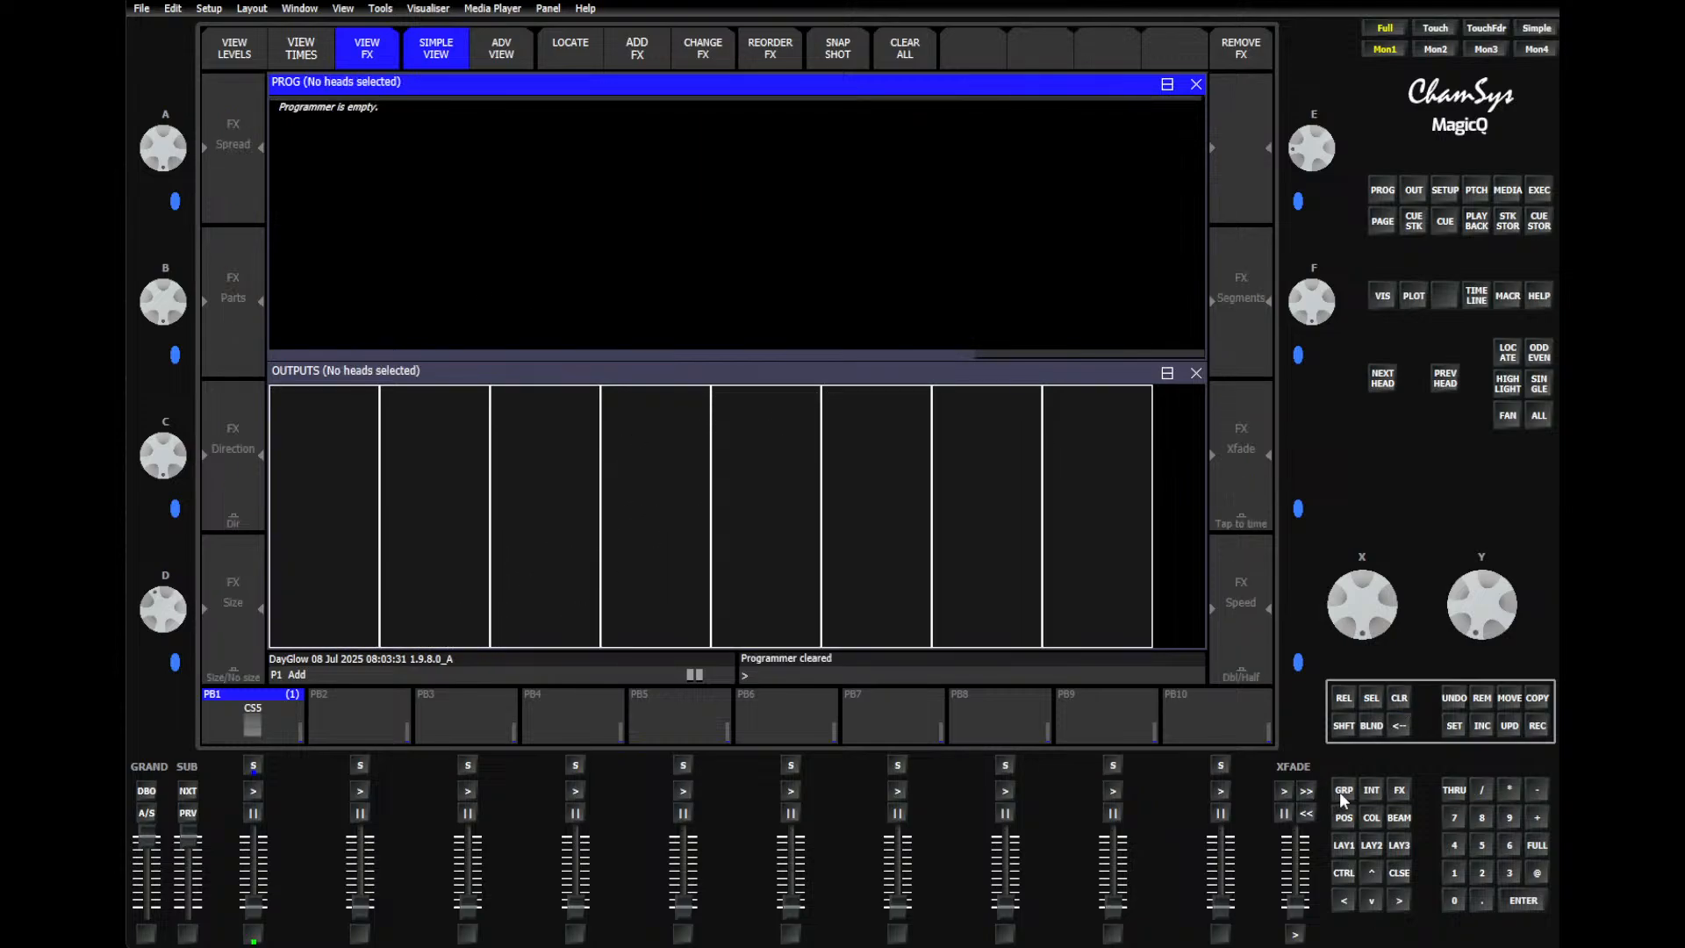
left_click(1399, 790)
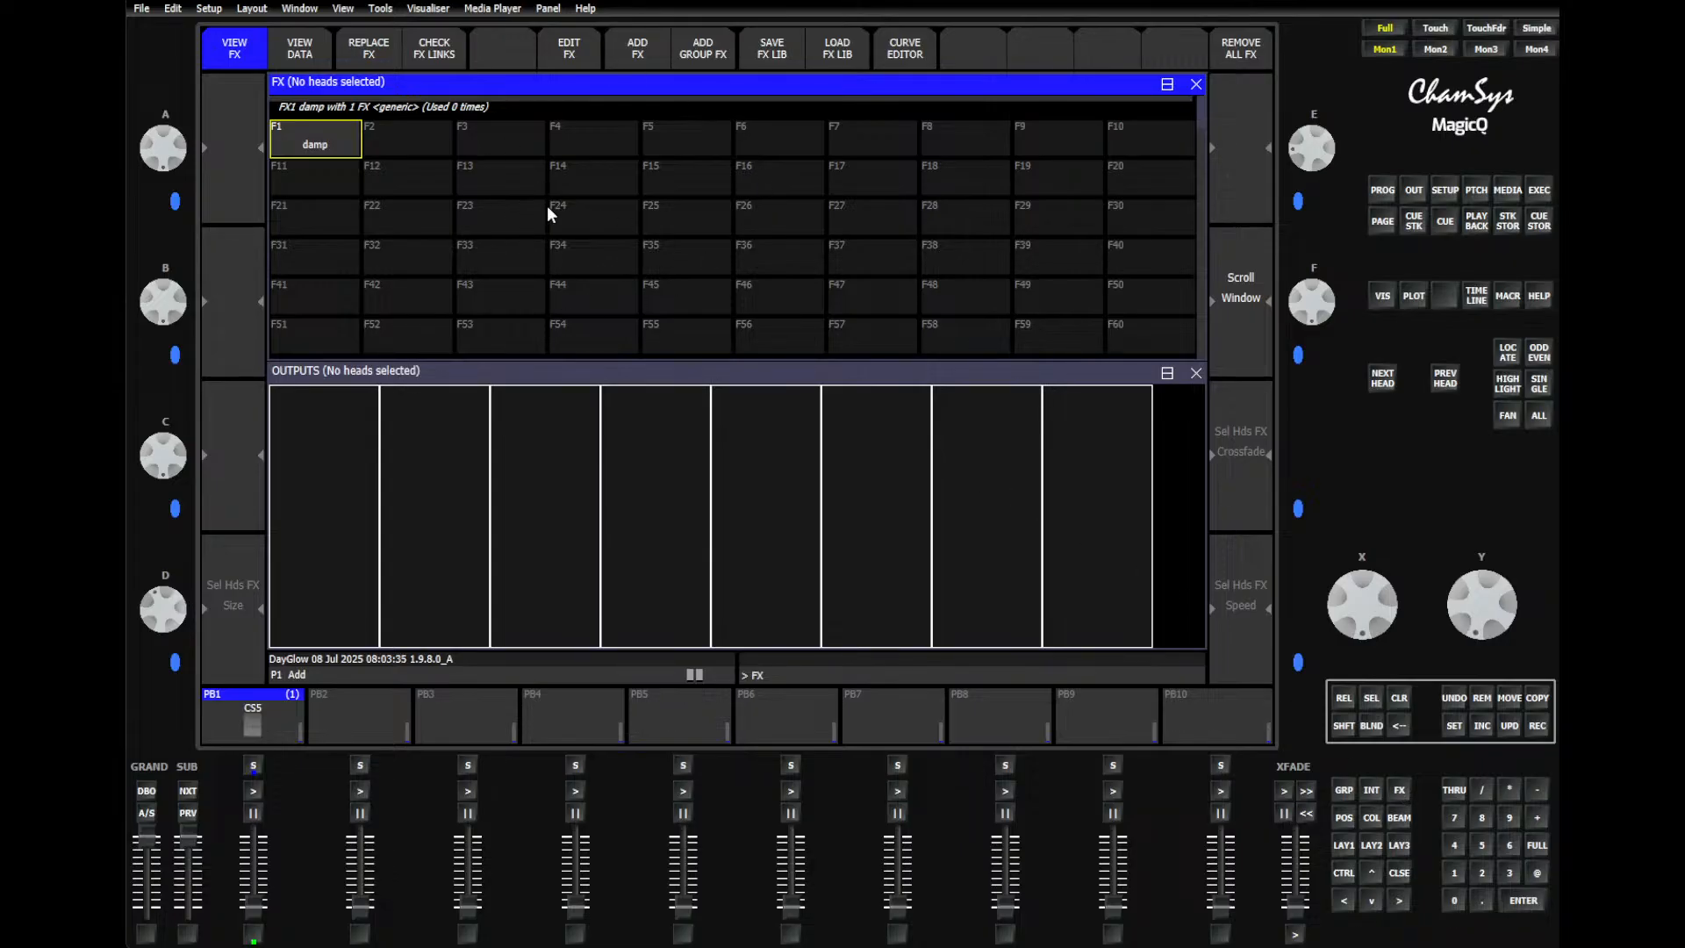
left_click(562, 57)
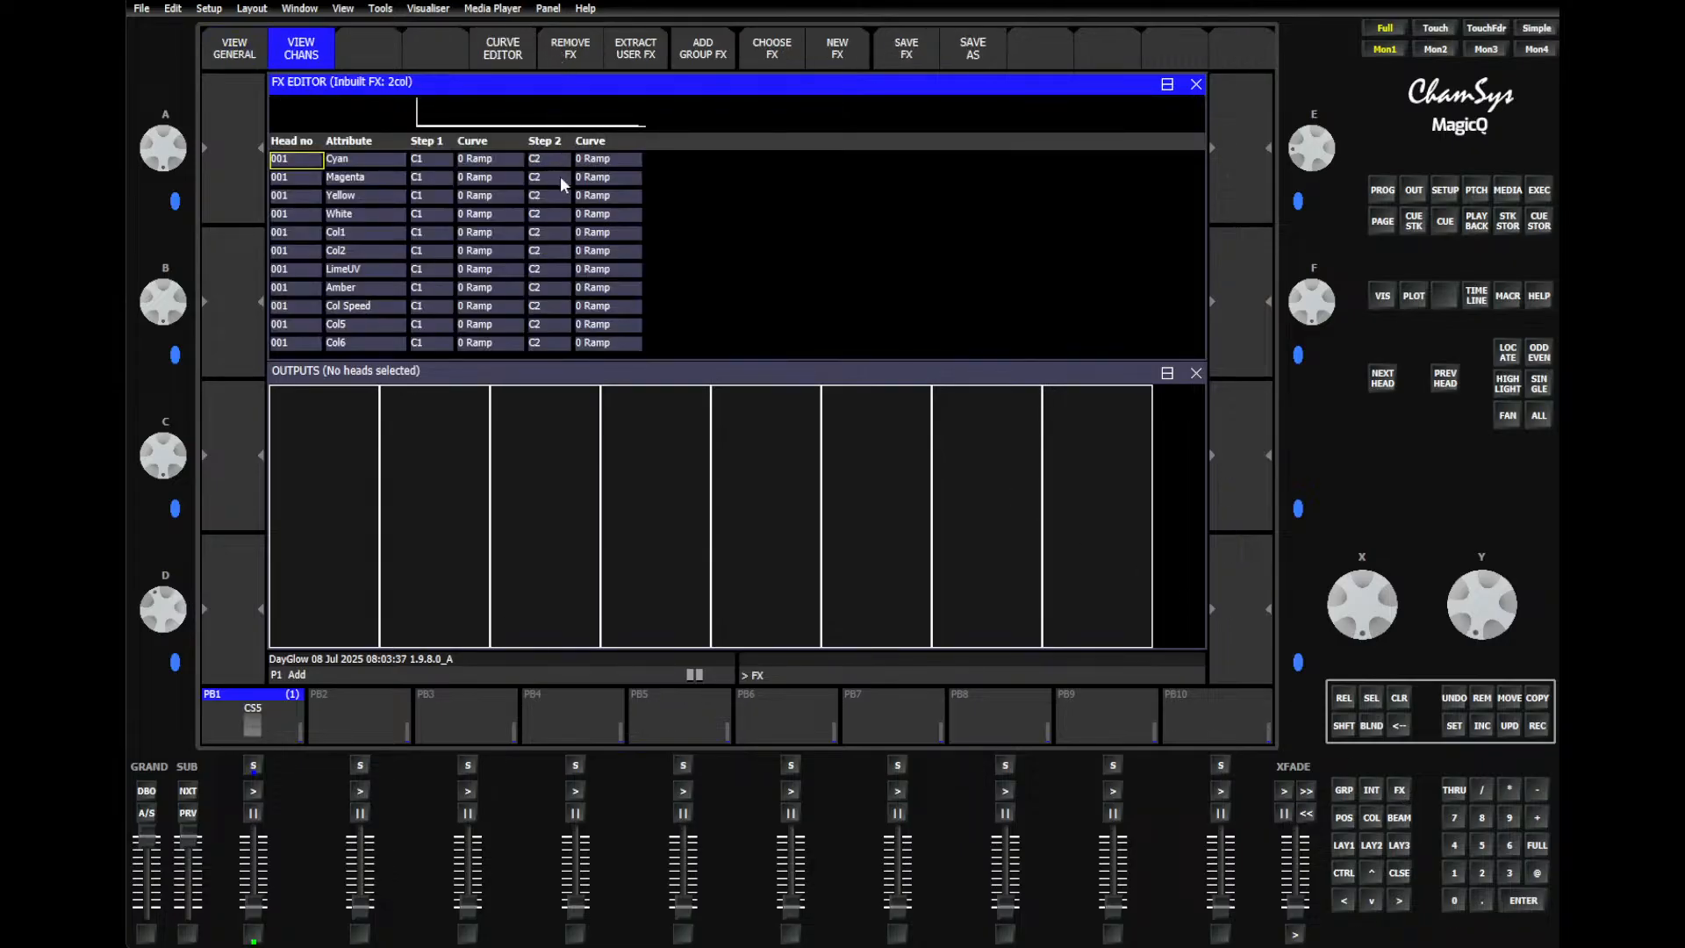
left_click(836, 60)
left_click(623, 269)
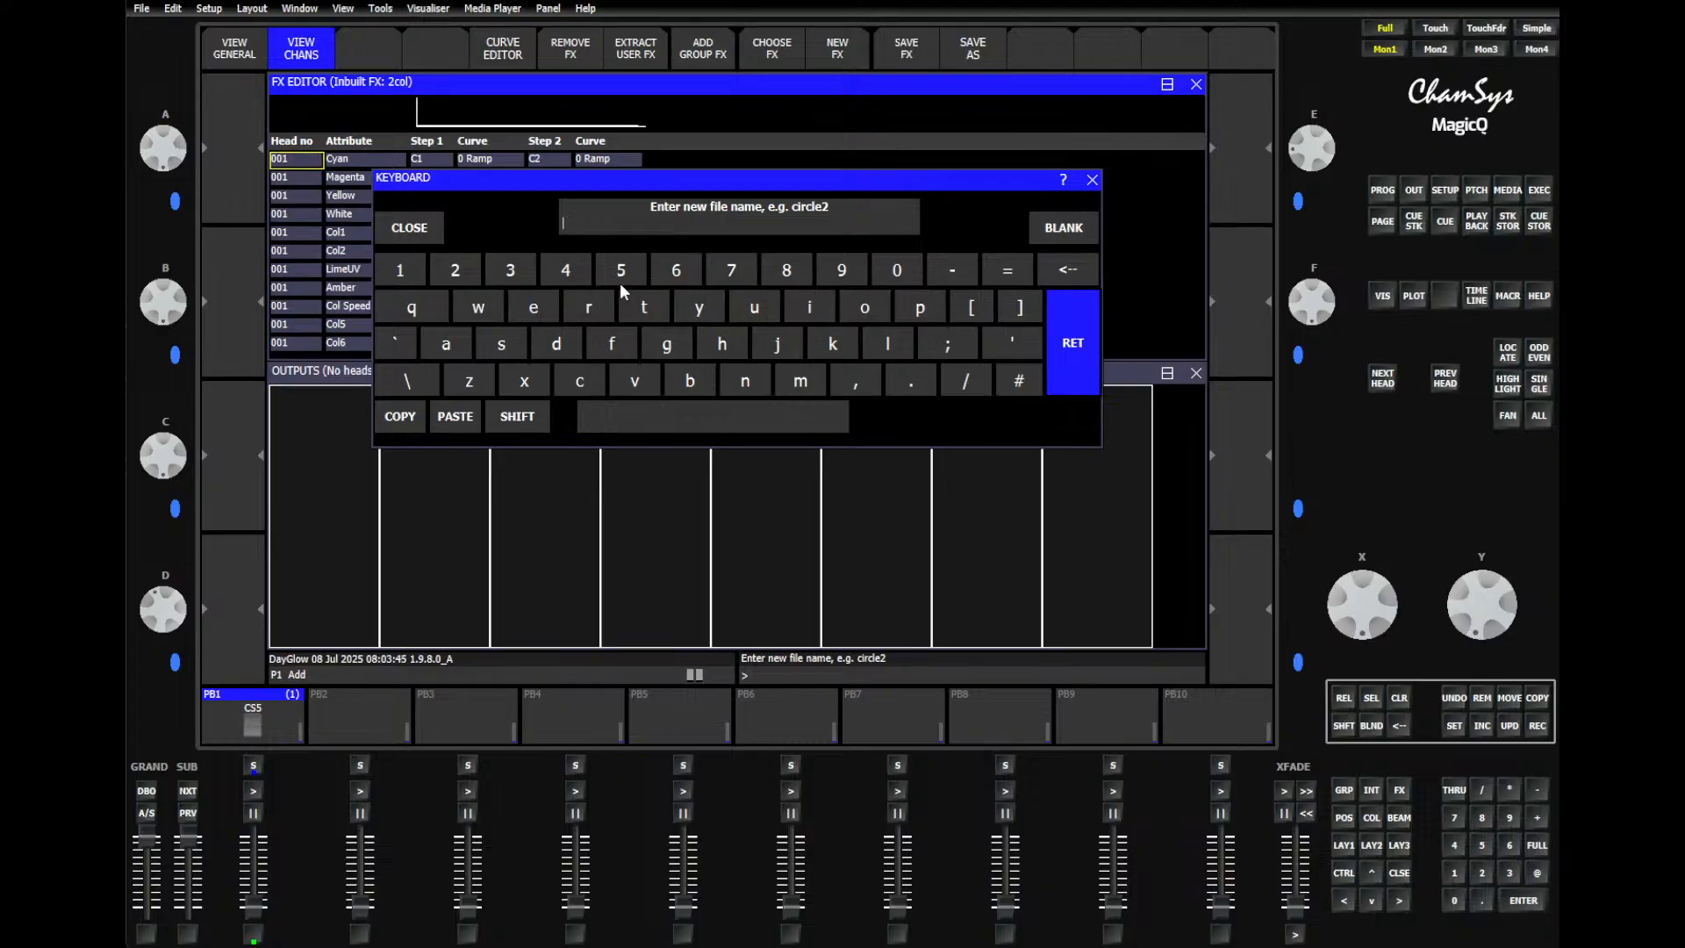
type("Ramp1")
key("Return")
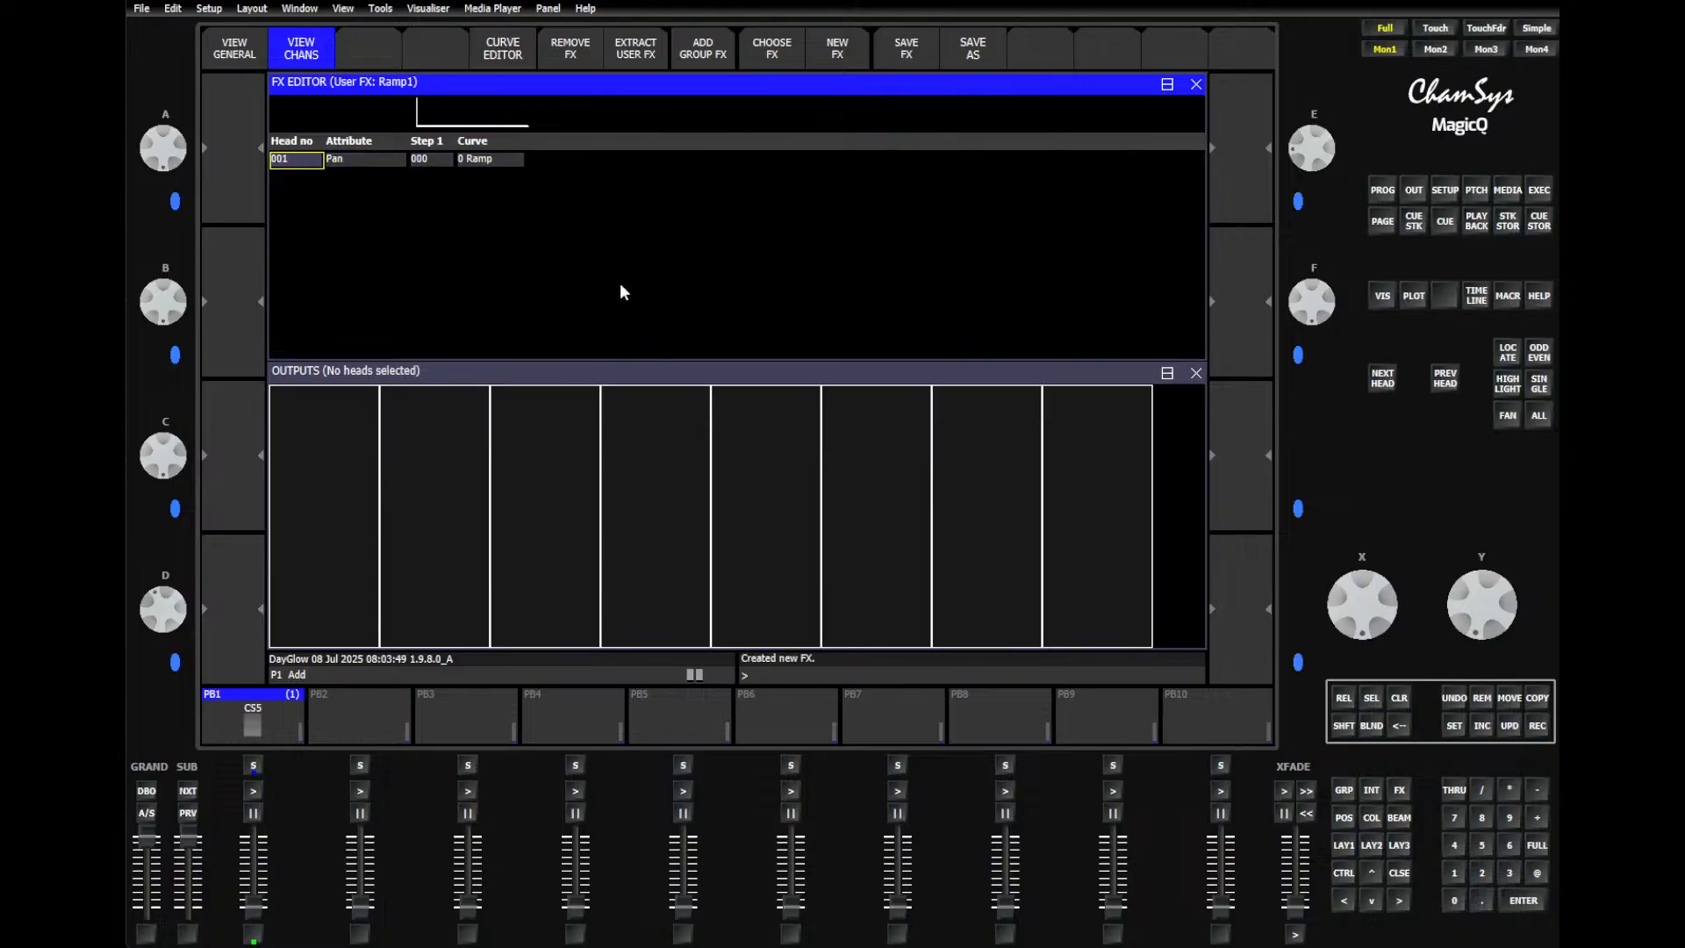
Step: Show the general parameters of the Ramp1 FX and enlarge the FX editor window to fill the display
left_click(234, 56)
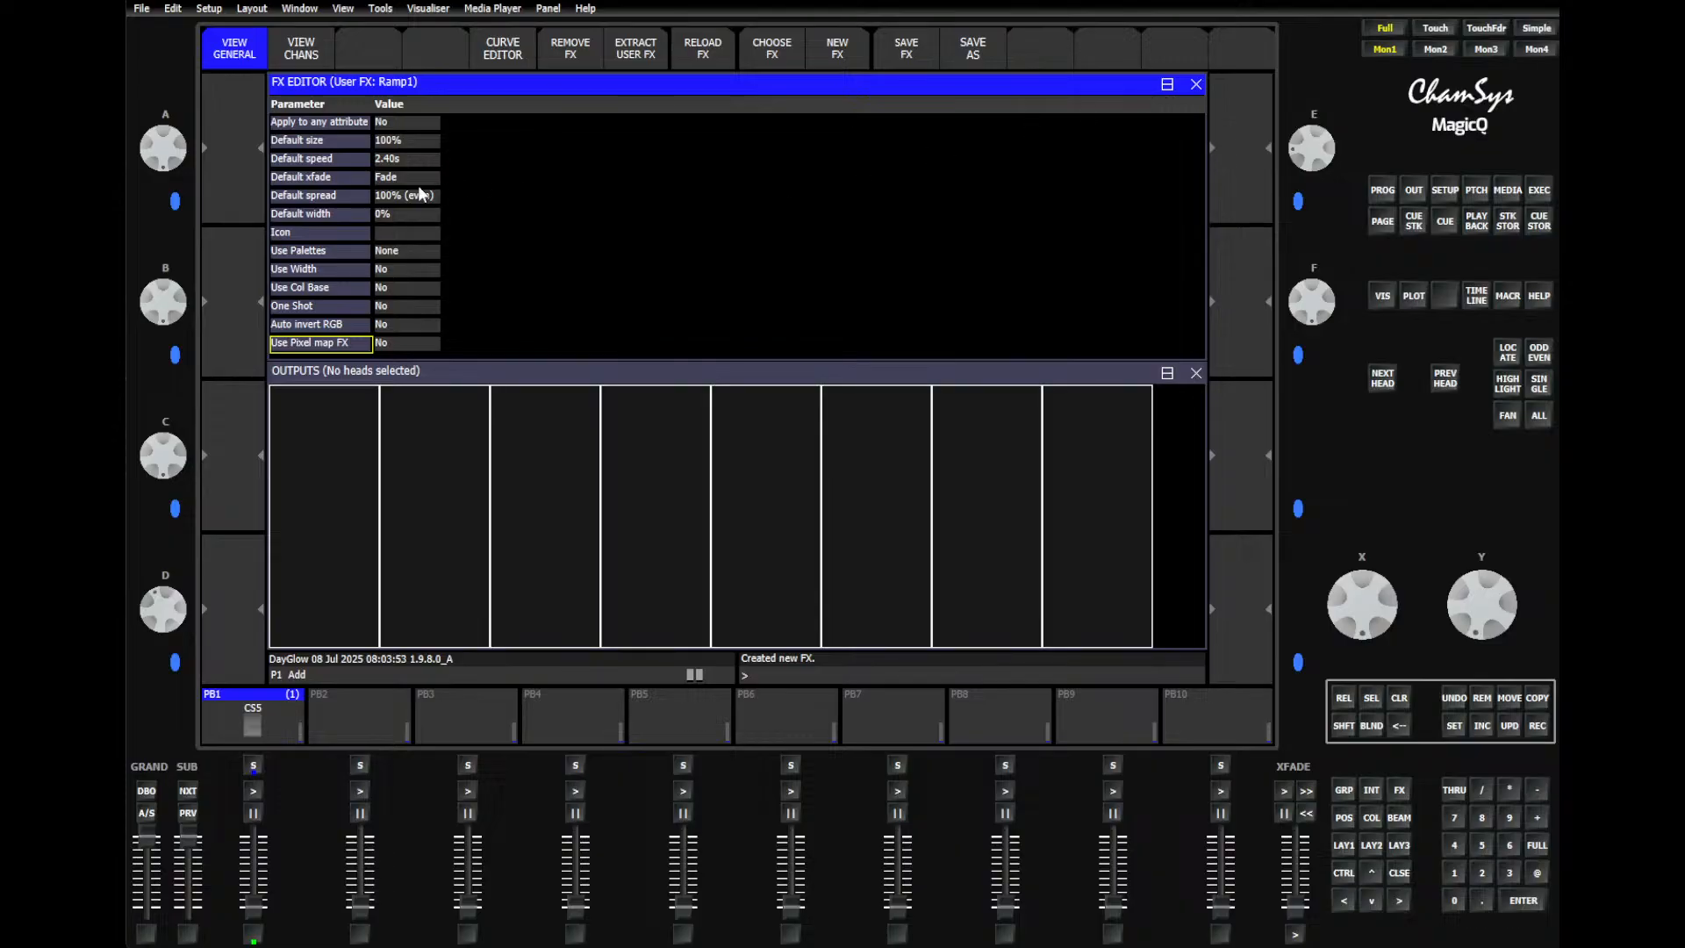
scroll(392, 176, "up", 2)
left_click(1167, 84)
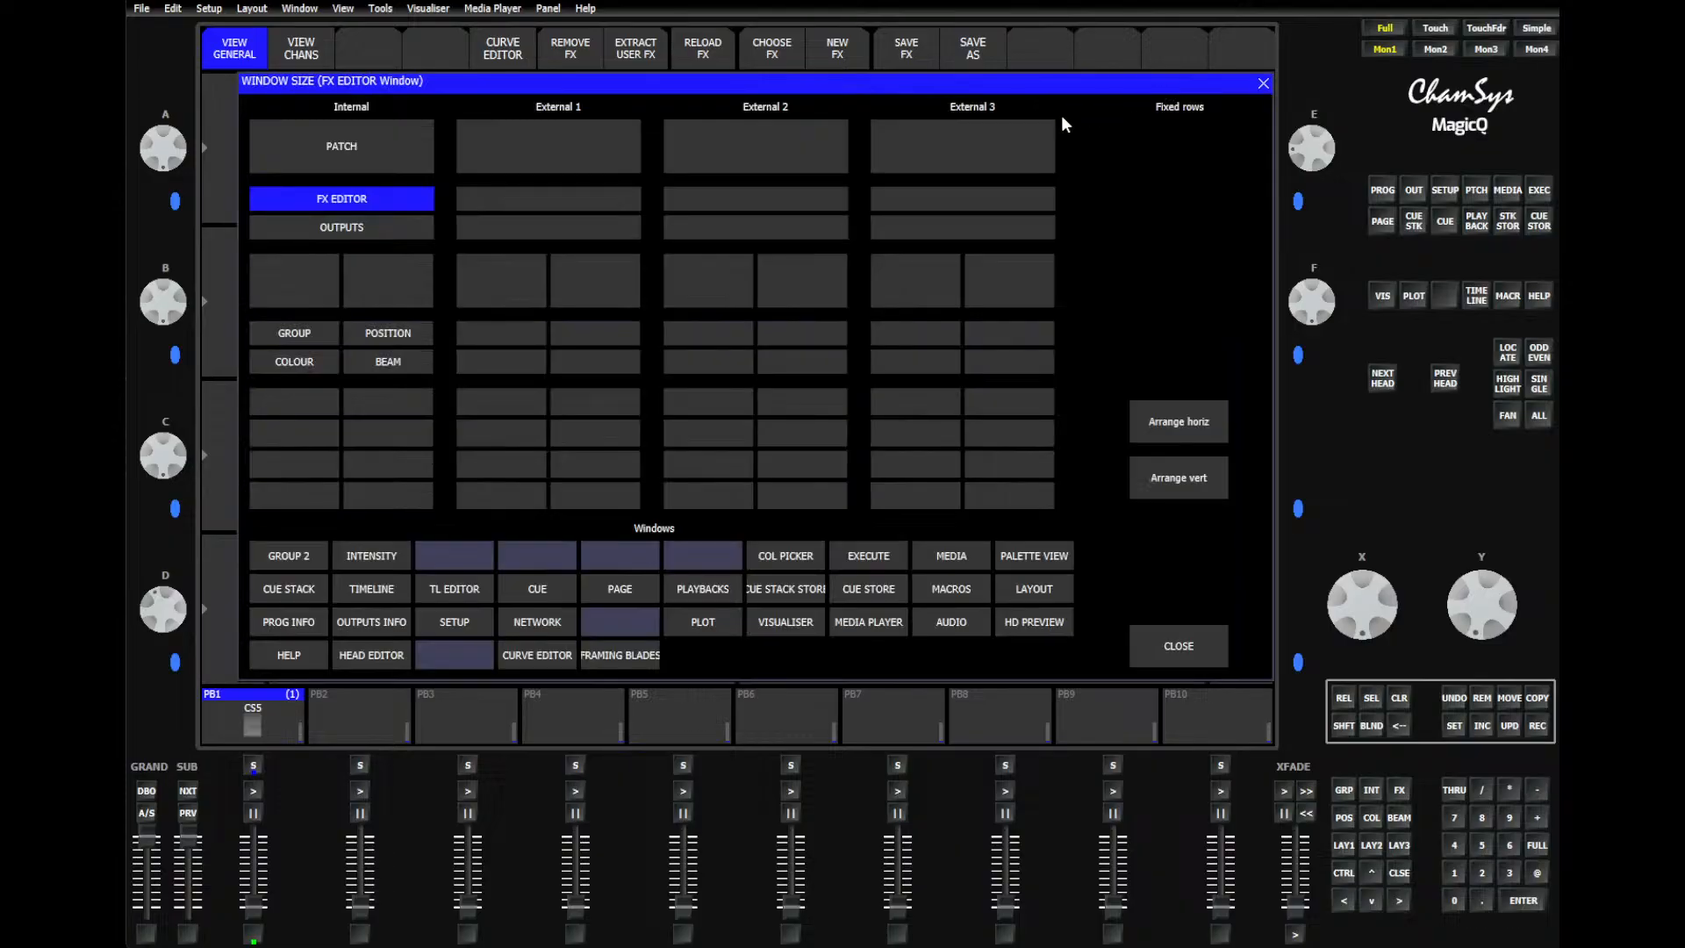
left_click(324, 169)
scroll(360, 177, "up", 5)
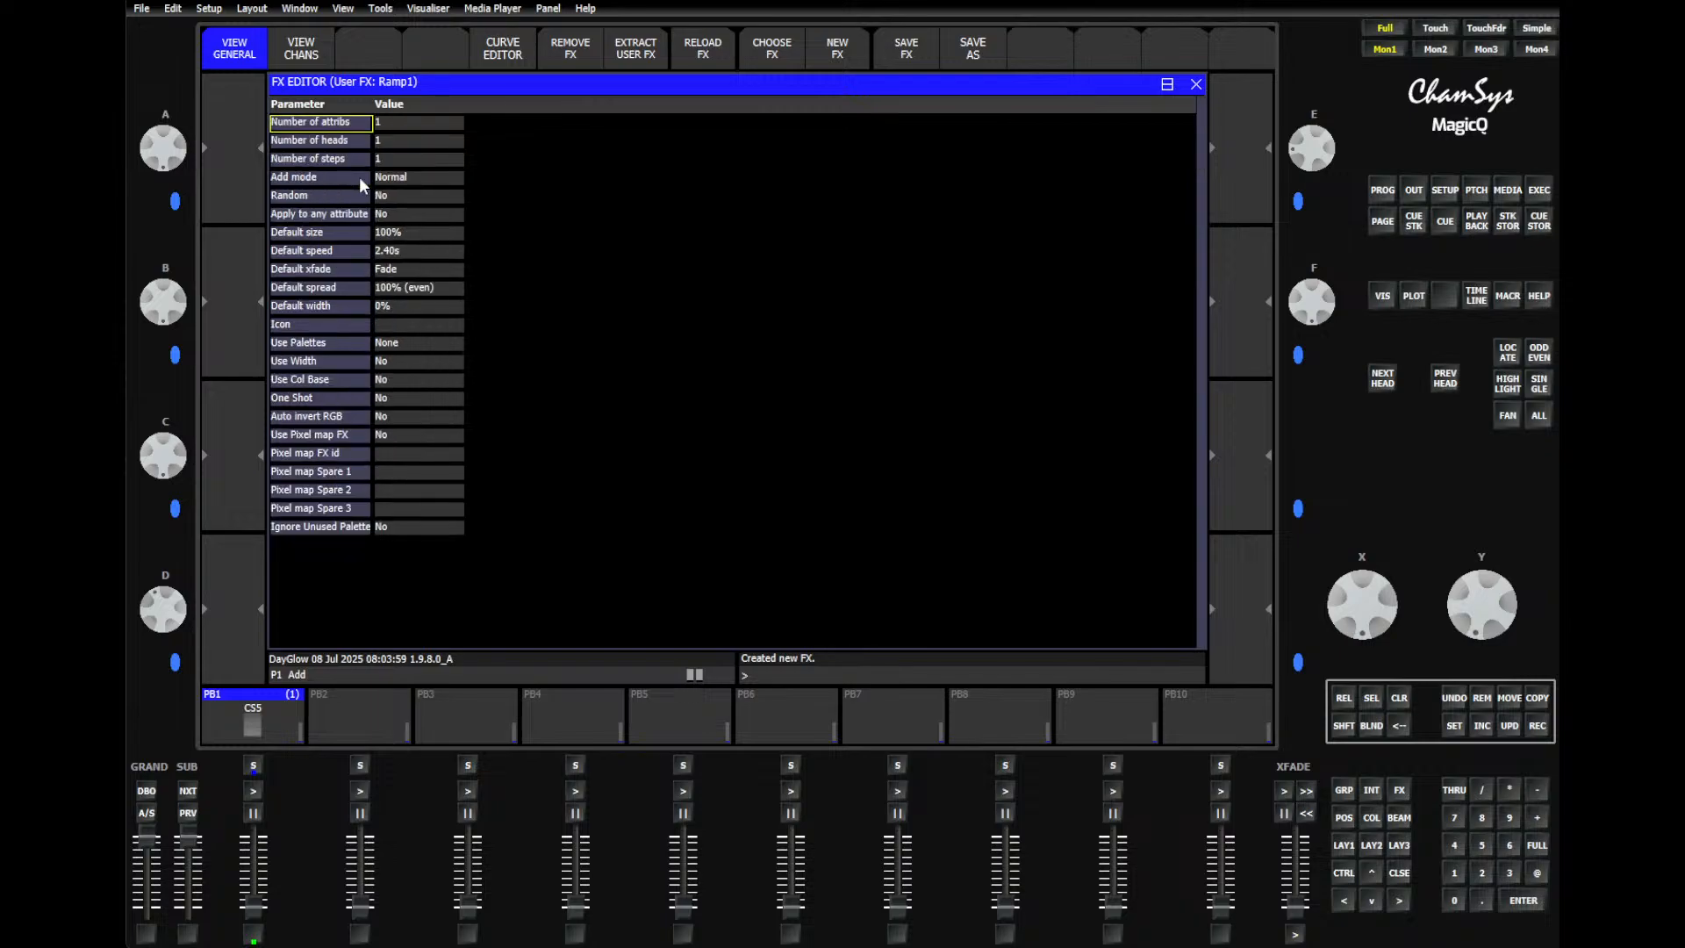
Step: Set the number of steps of the Ramp1 FX to 5
left_click(403, 121)
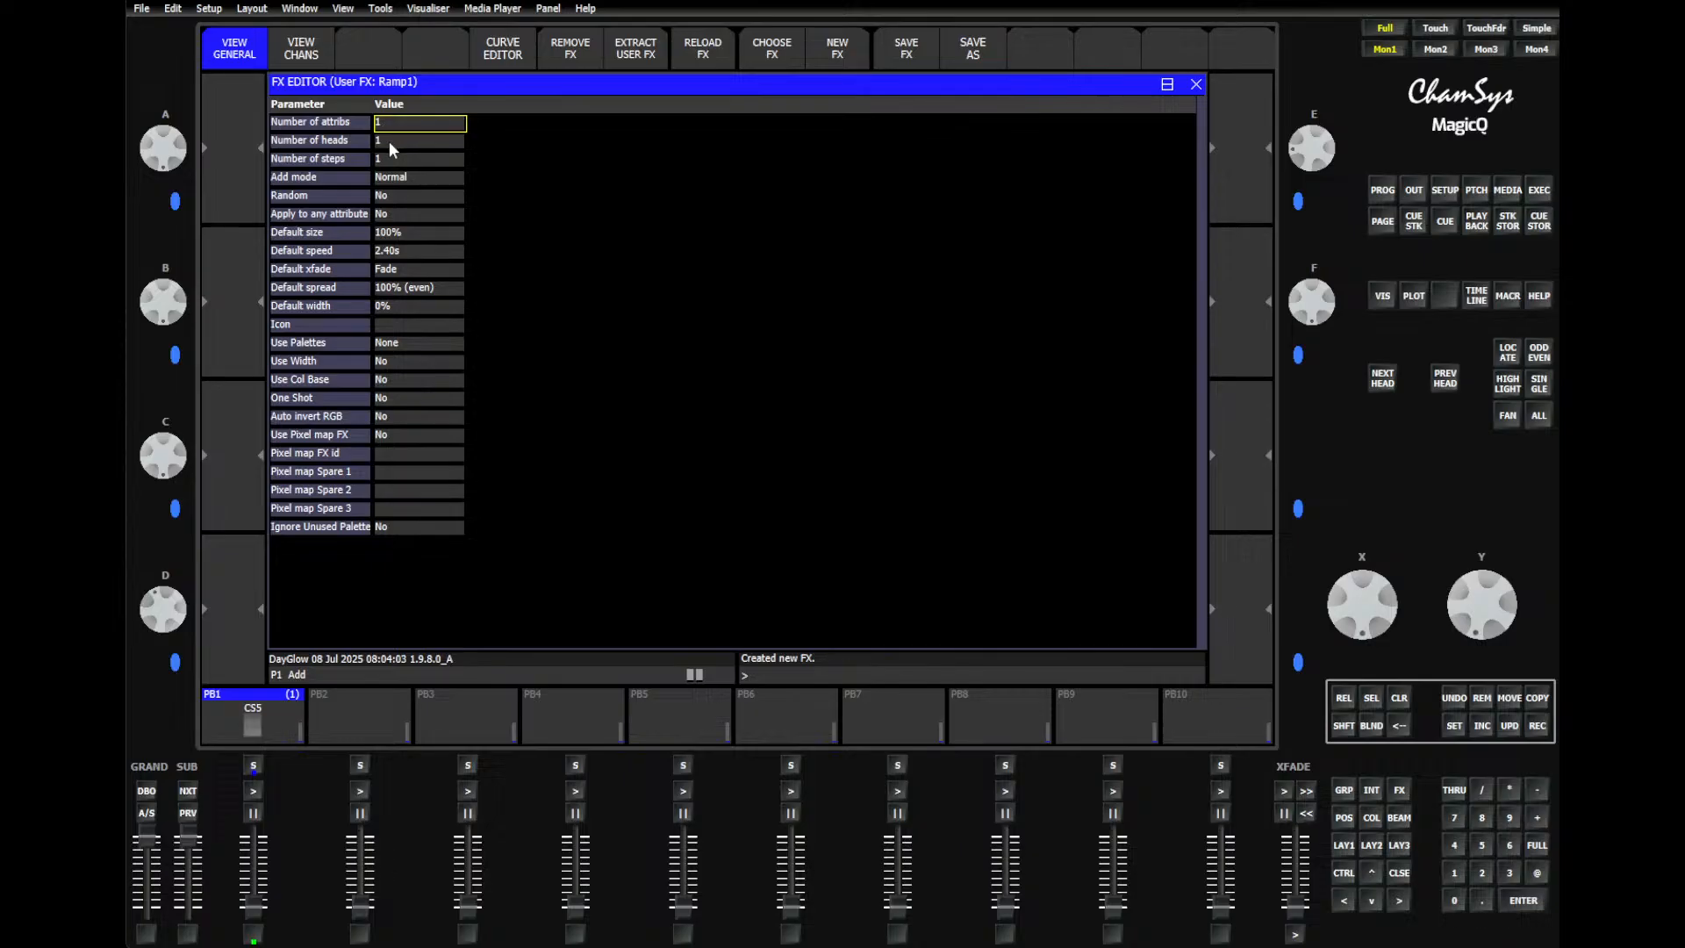
left_click(402, 145)
left_click(392, 161)
left_click(393, 159)
left_click(644, 354)
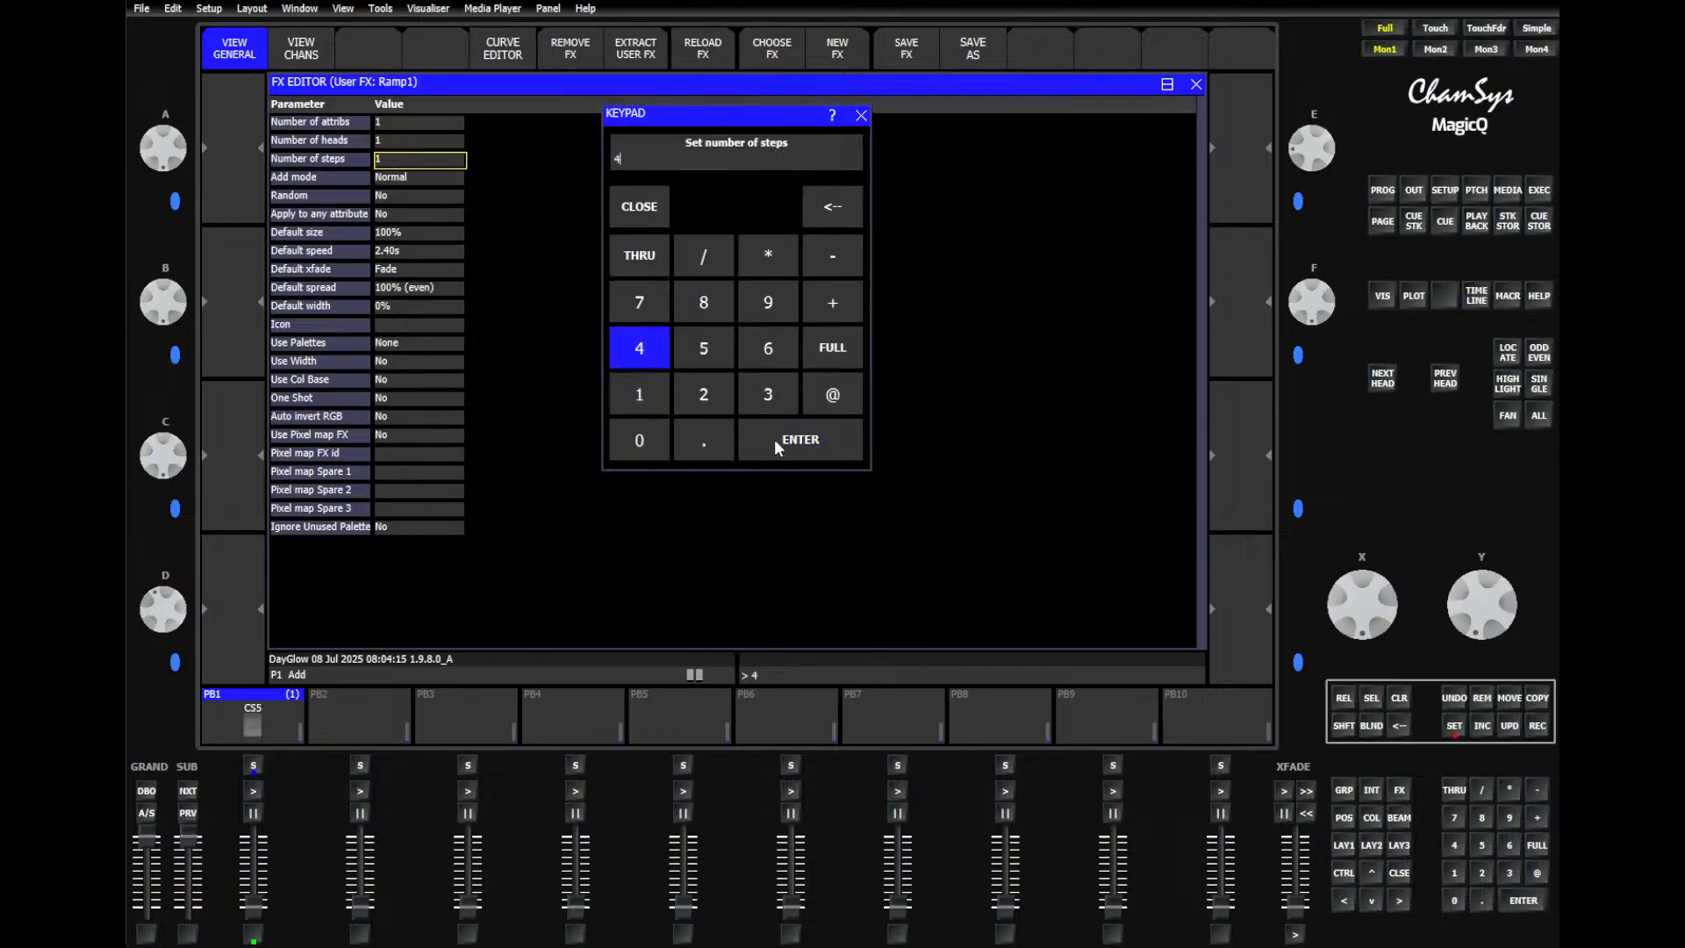
left_click(843, 250)
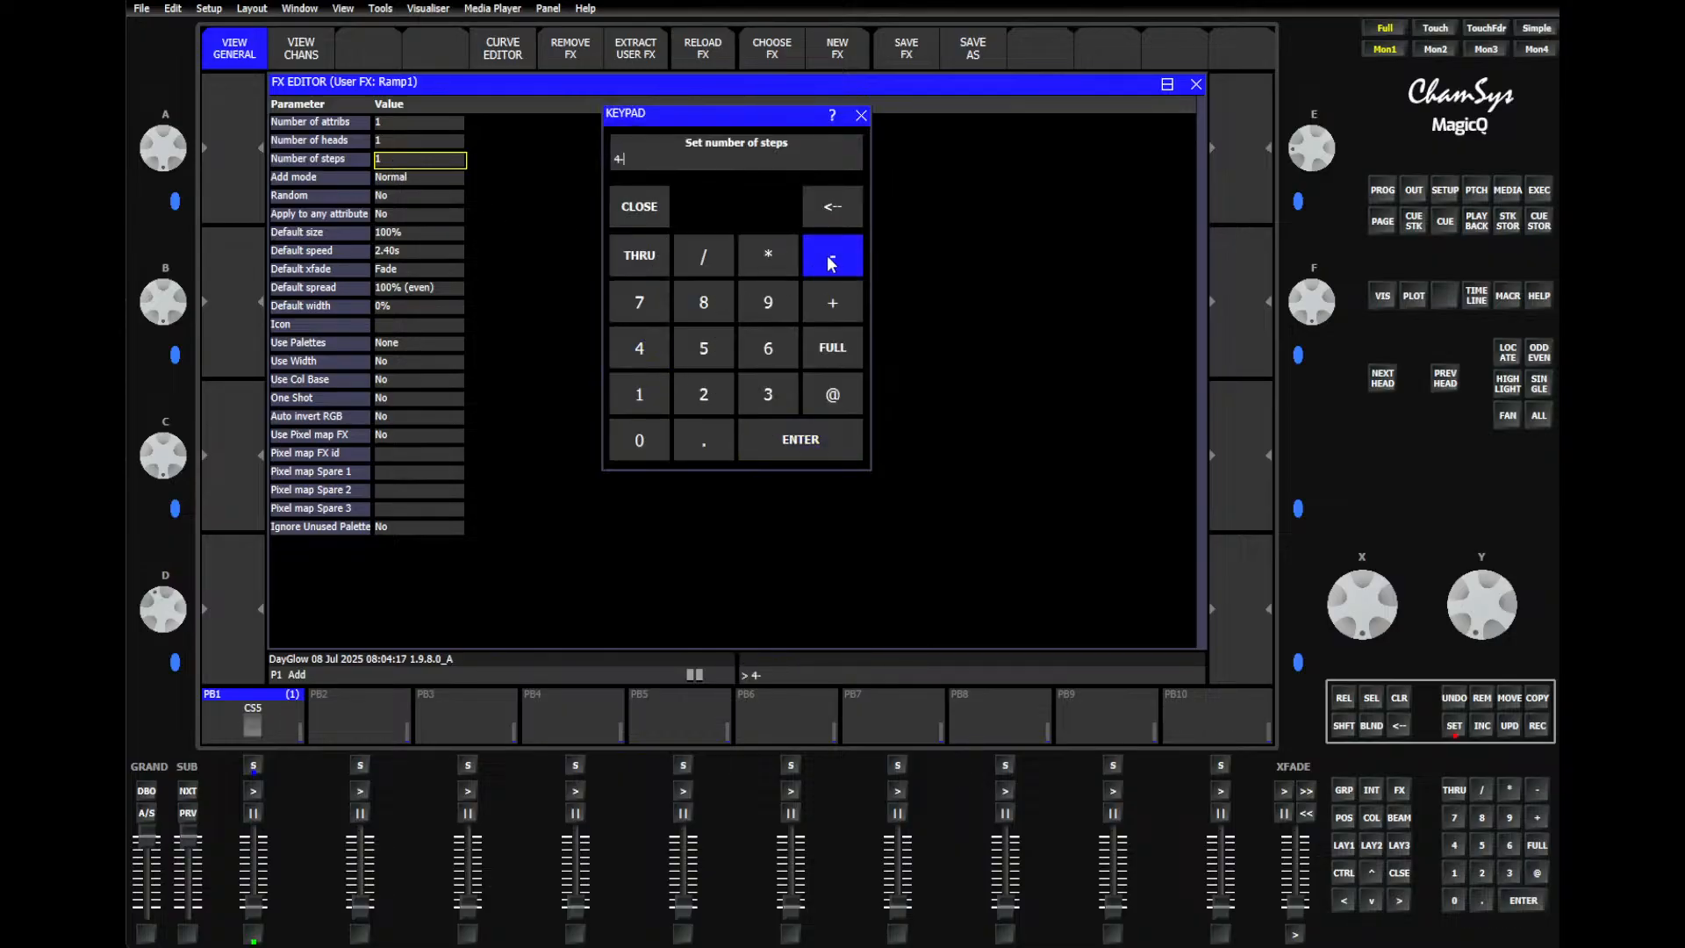
left_click(706, 349)
left_click(849, 204)
left_click(850, 203)
left_click(850, 204)
left_click(704, 341)
left_click(786, 448)
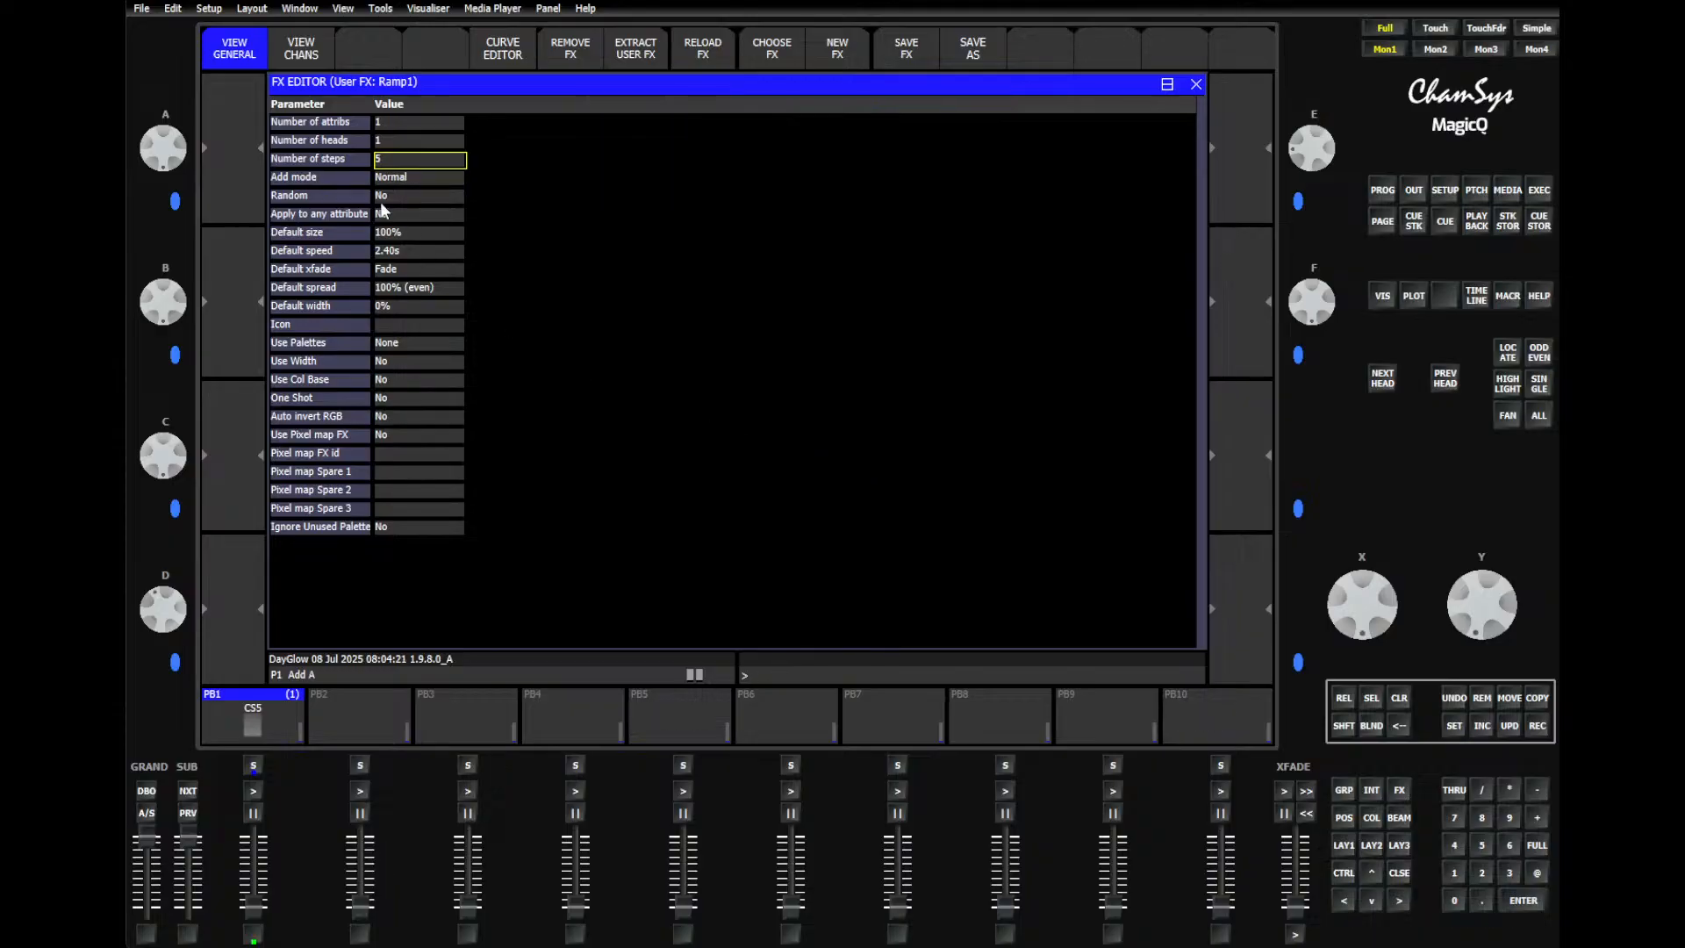
Step: Set the FX add mode to Minus and allow it to apply to any attribute
left_click(412, 178)
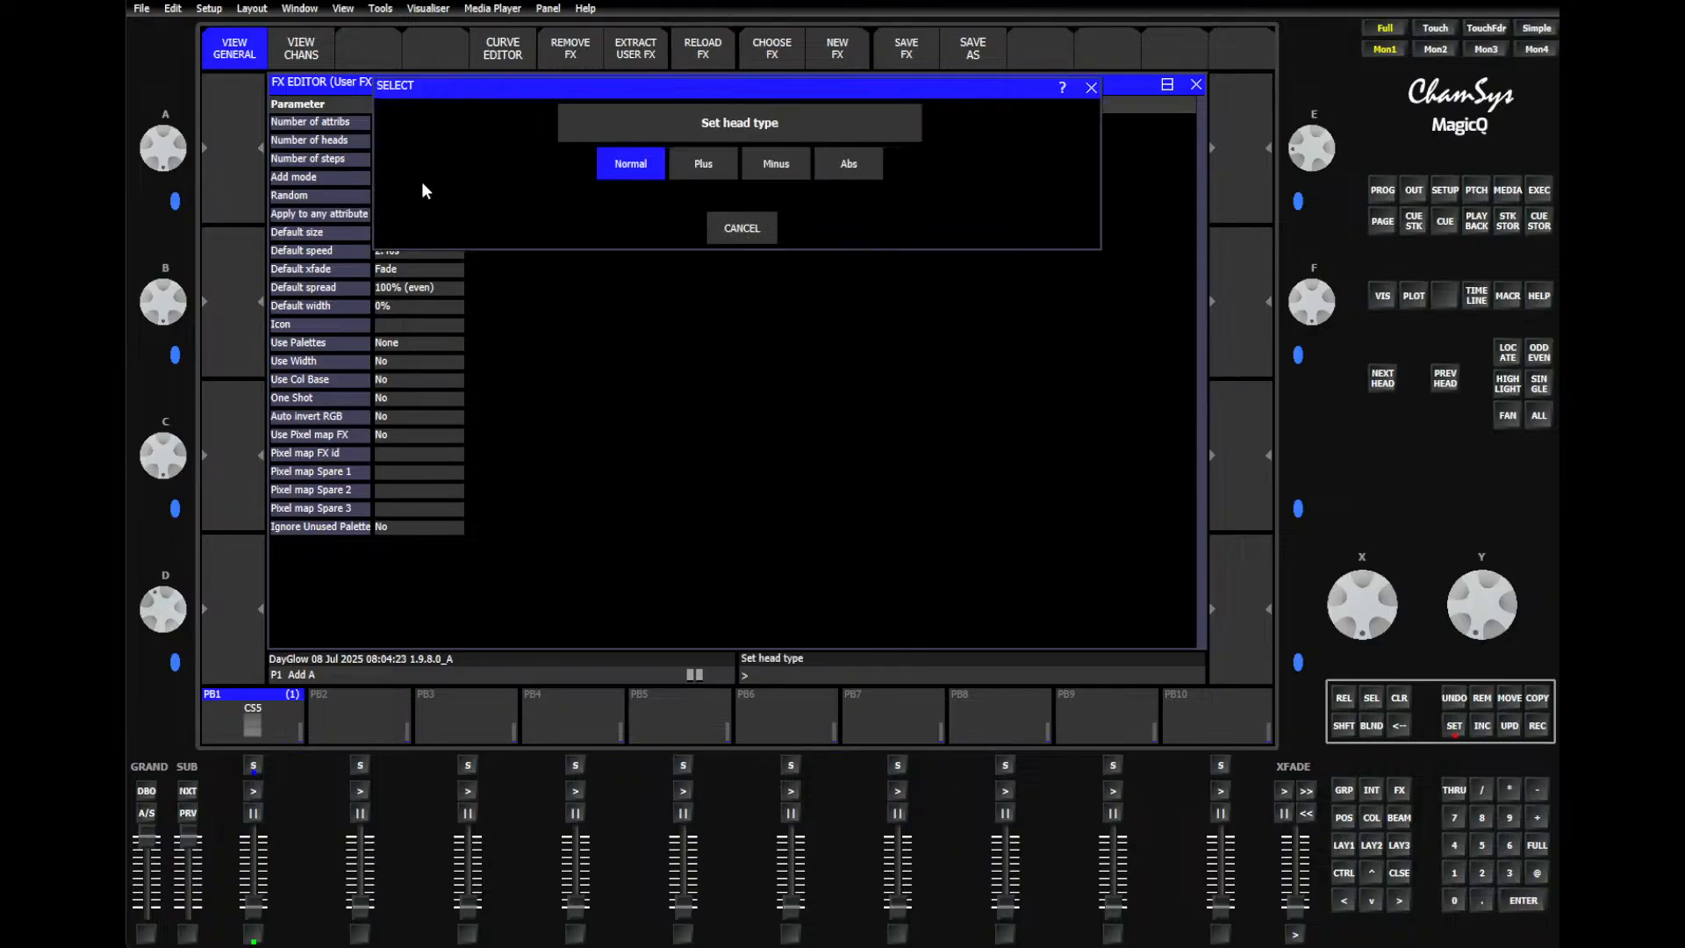
left_click(775, 165)
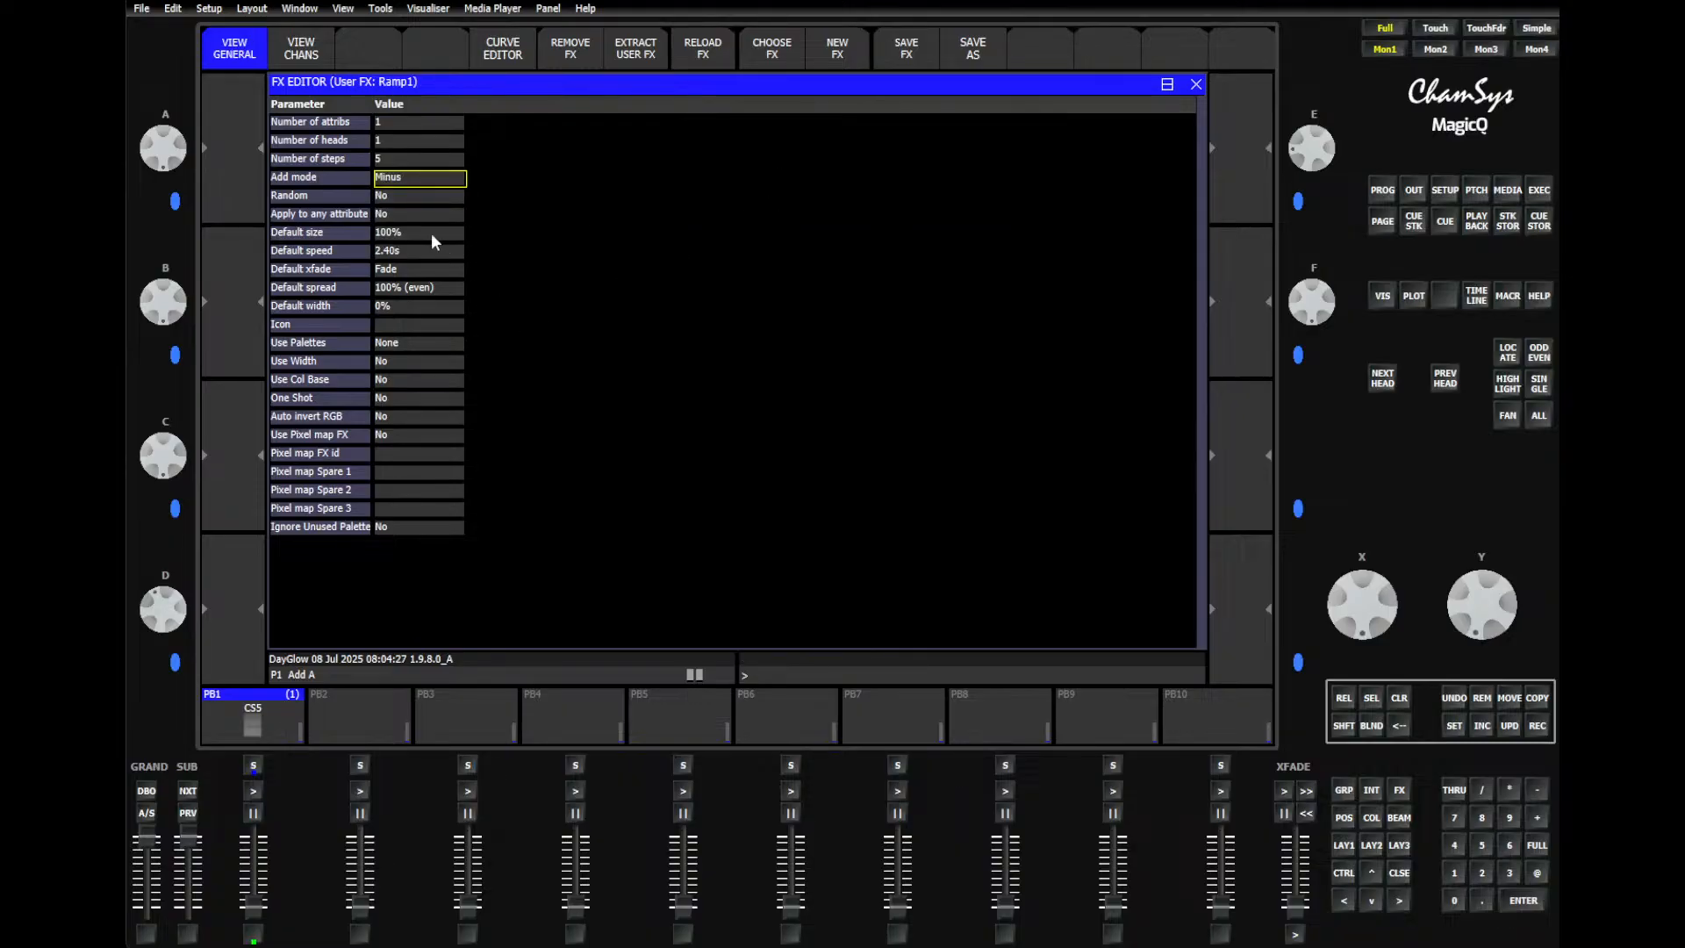
left_click(367, 199)
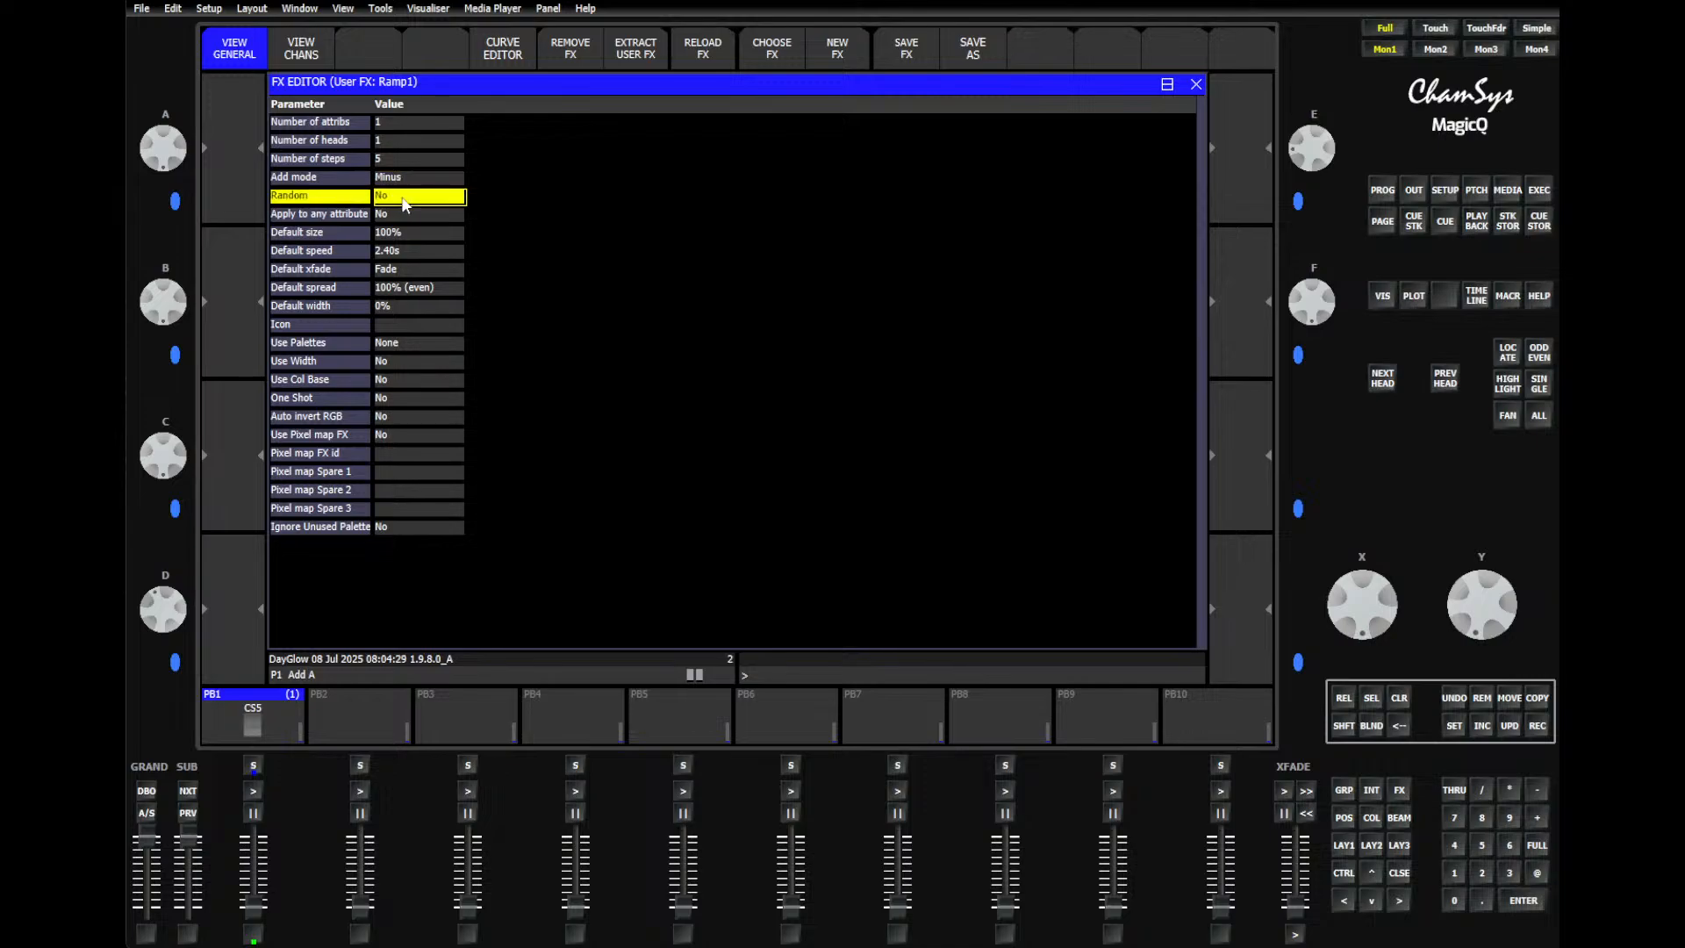
left_click(411, 221)
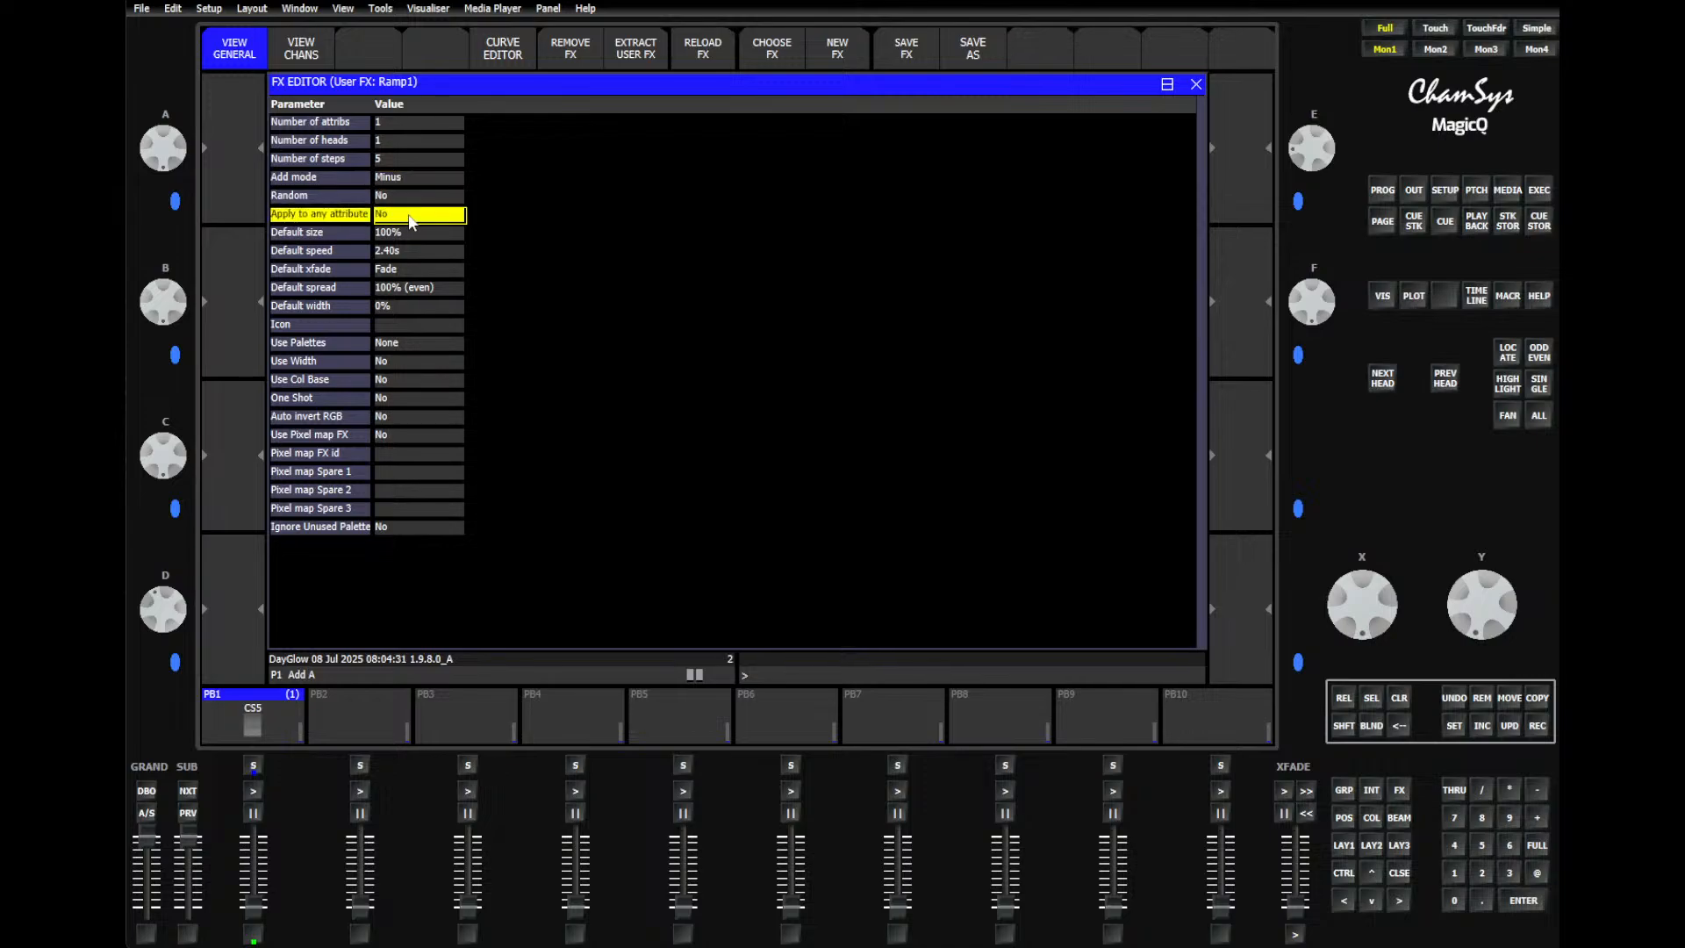
left_click(414, 221)
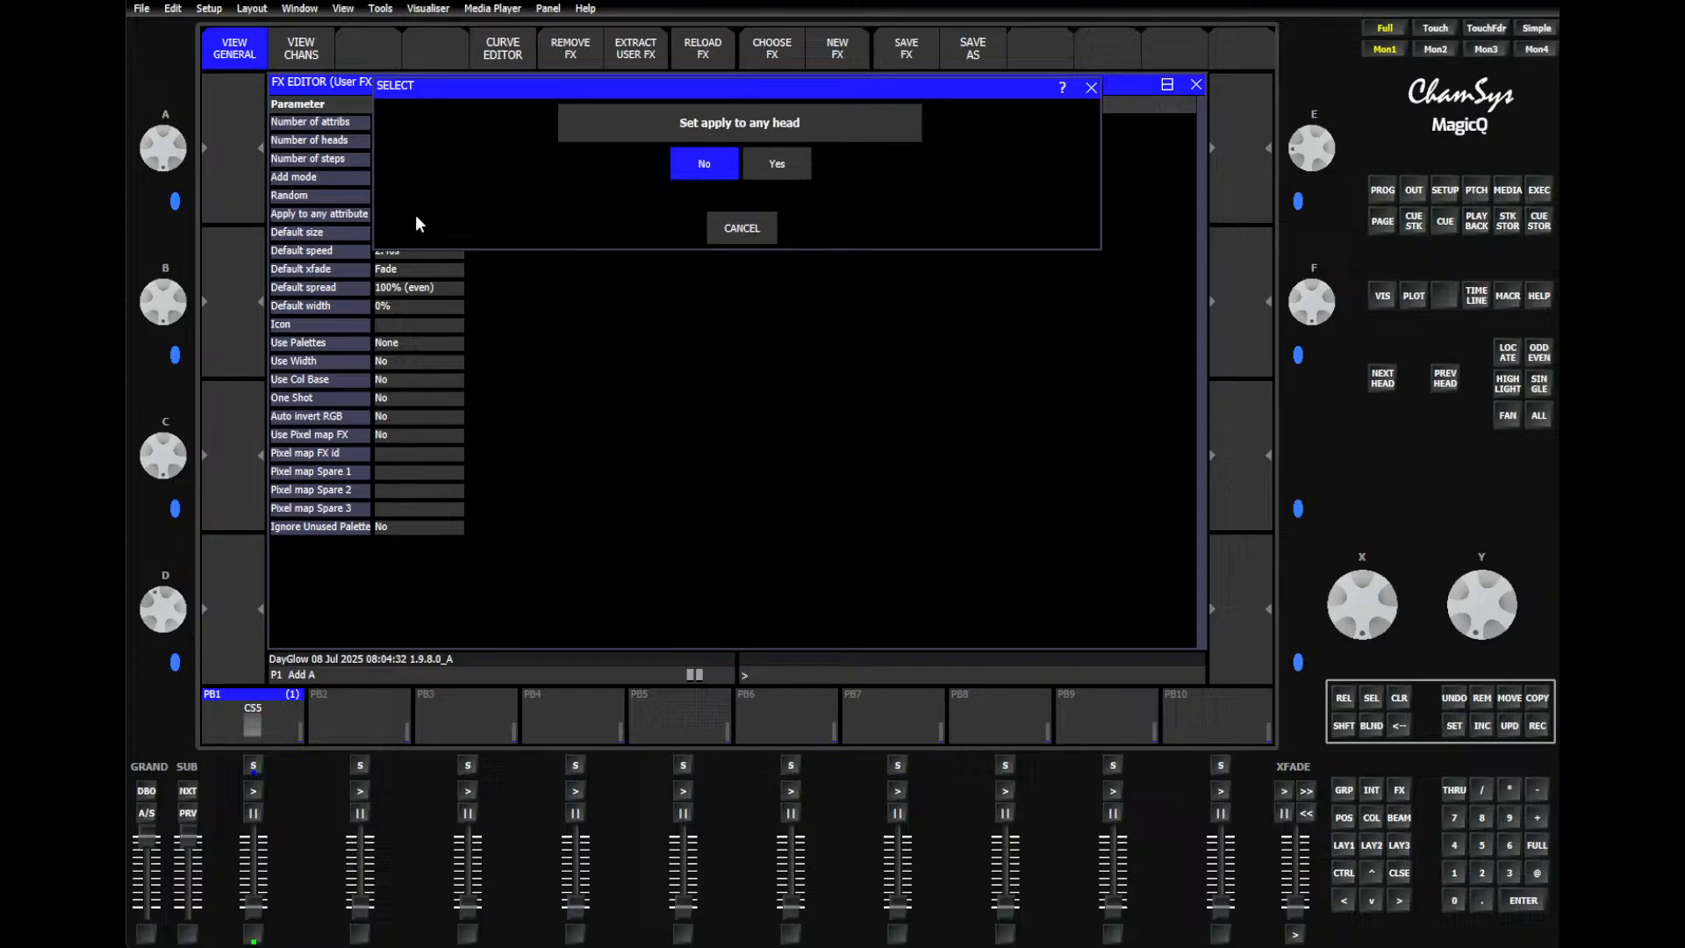
left_click(756, 163)
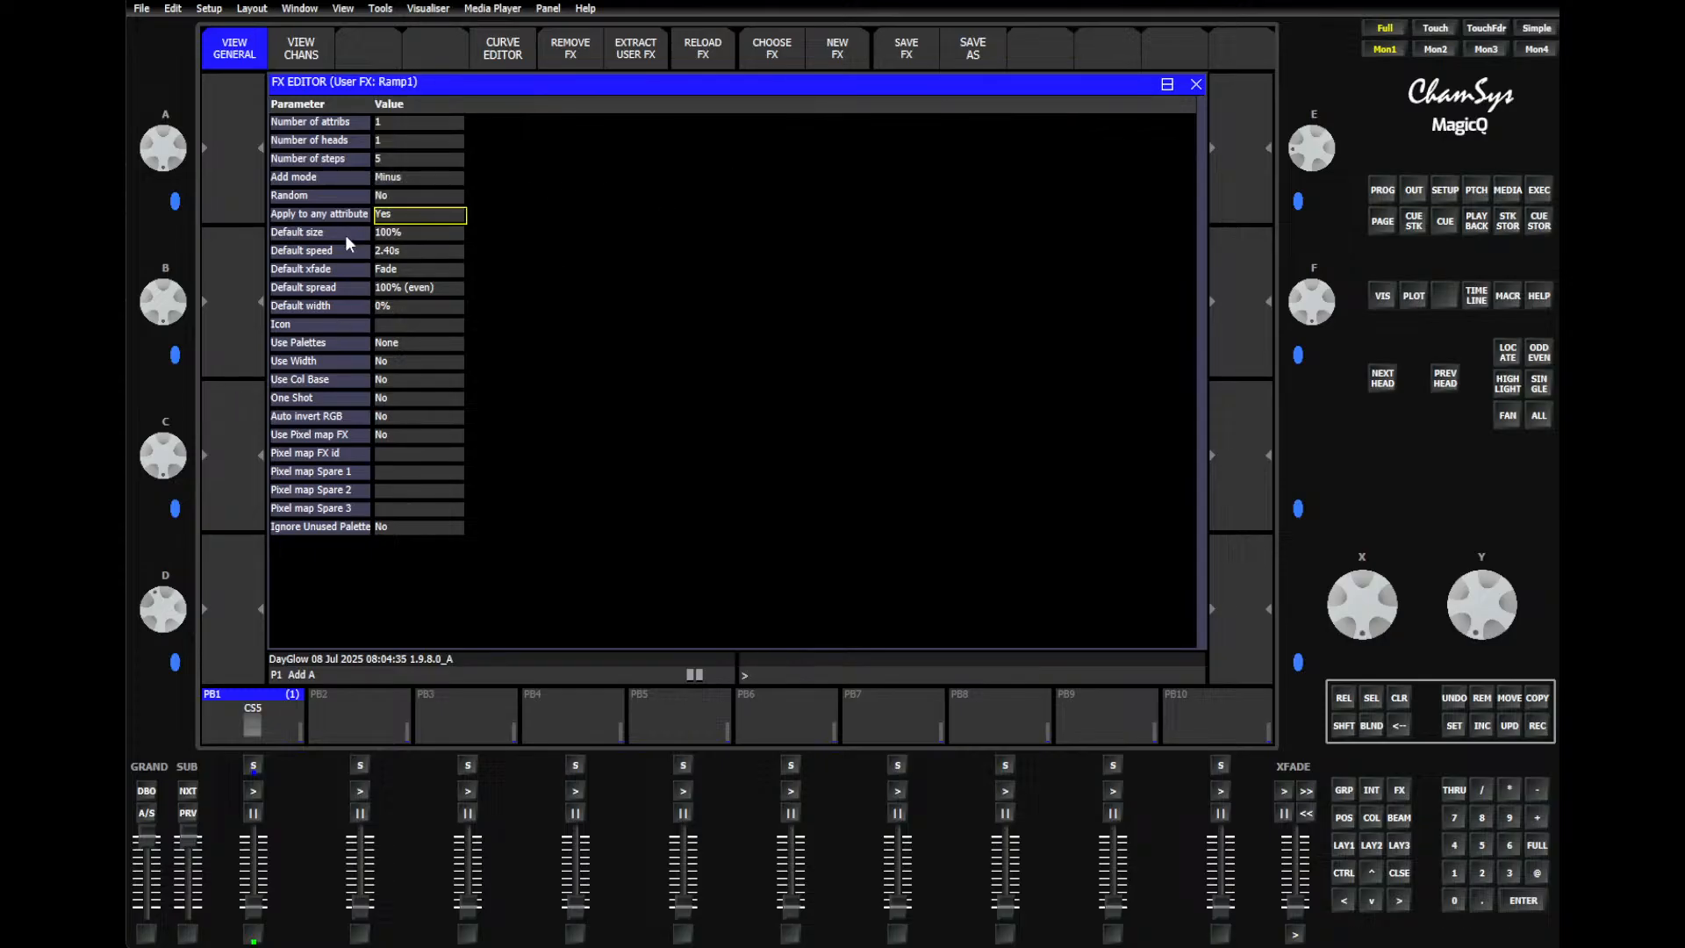
Step: Set the default width of the Ramp1 FX to 50%
left_click(412, 233)
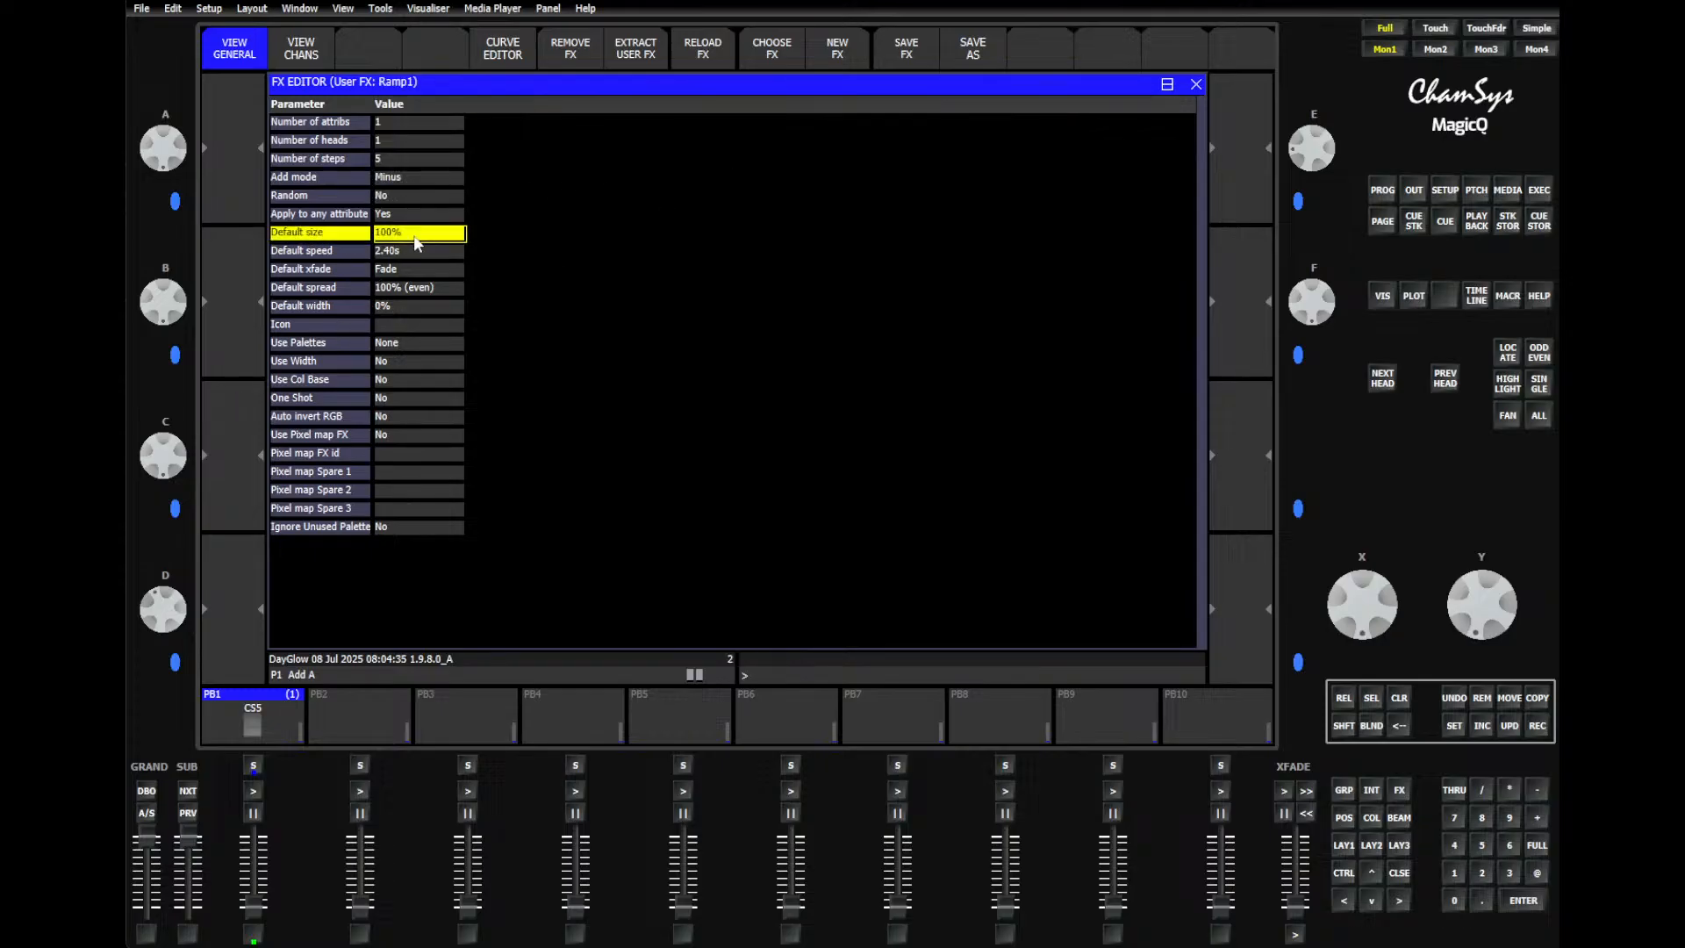
left_click(351, 253)
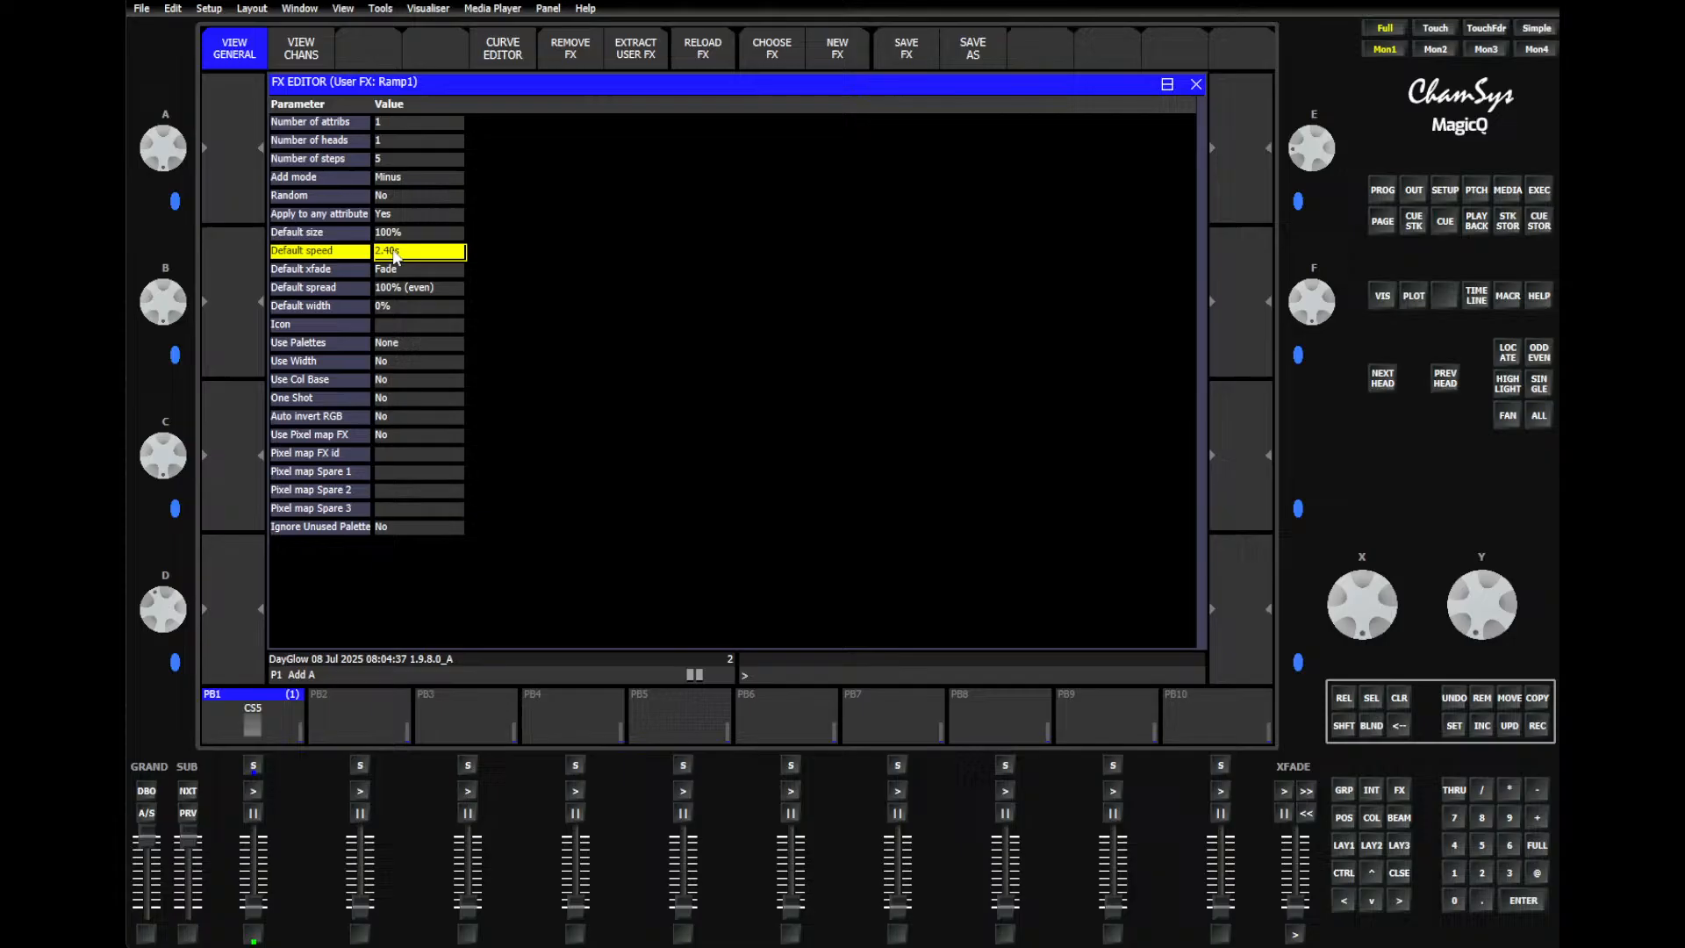
left_click(351, 272)
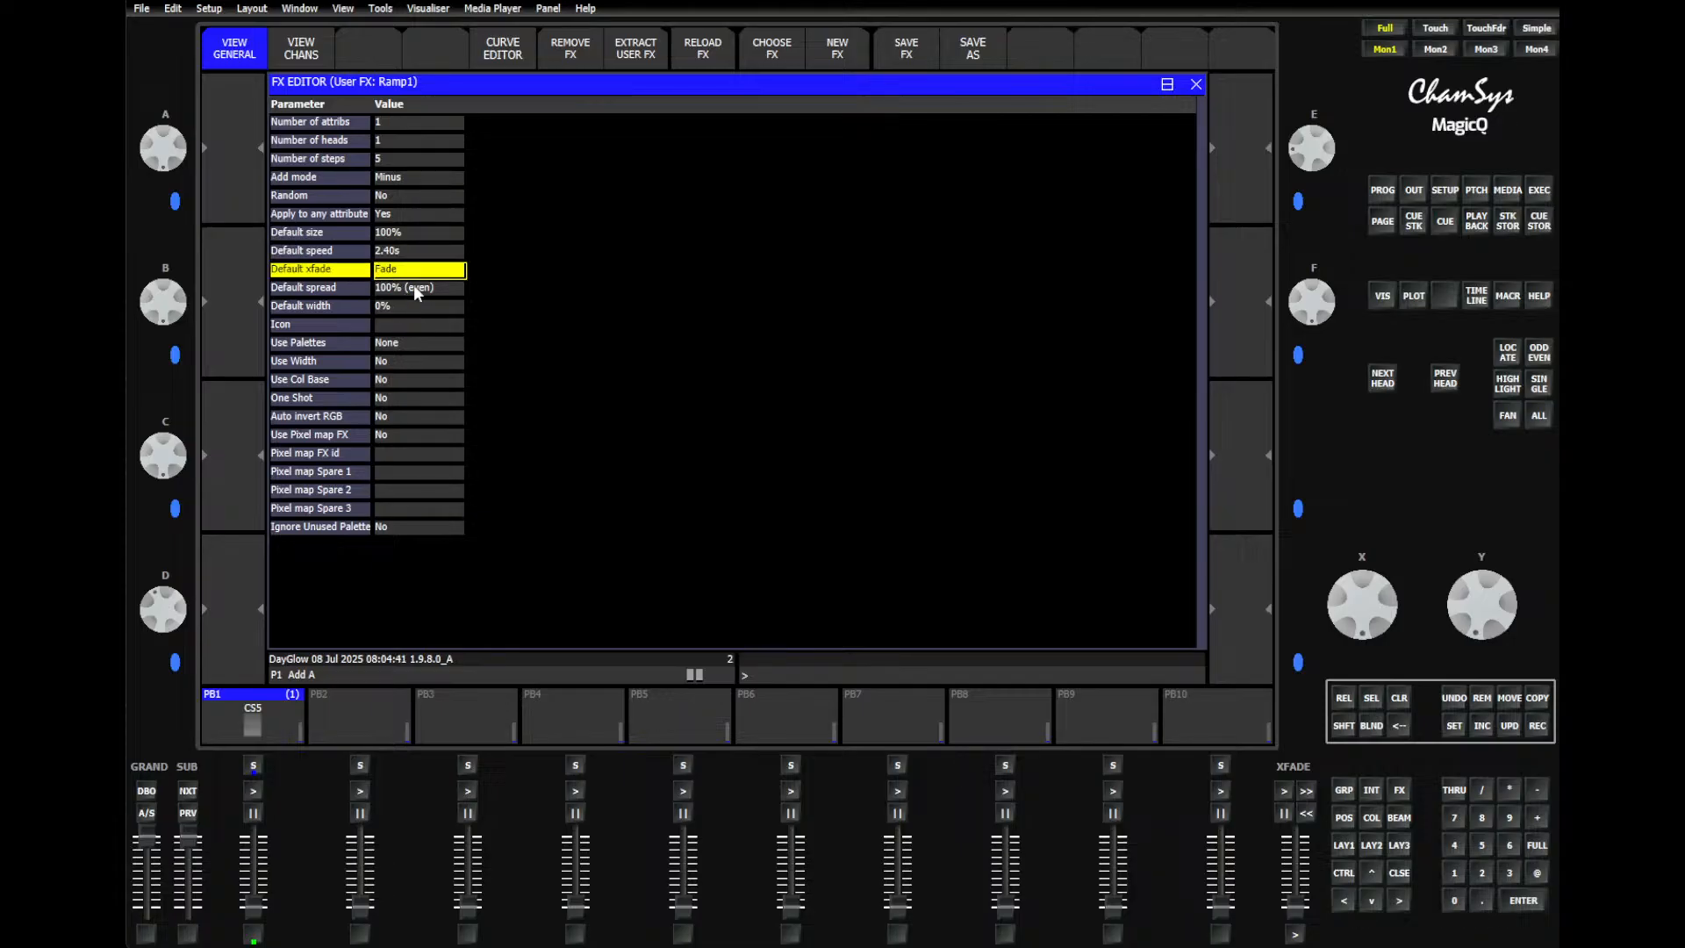
left_click(416, 288)
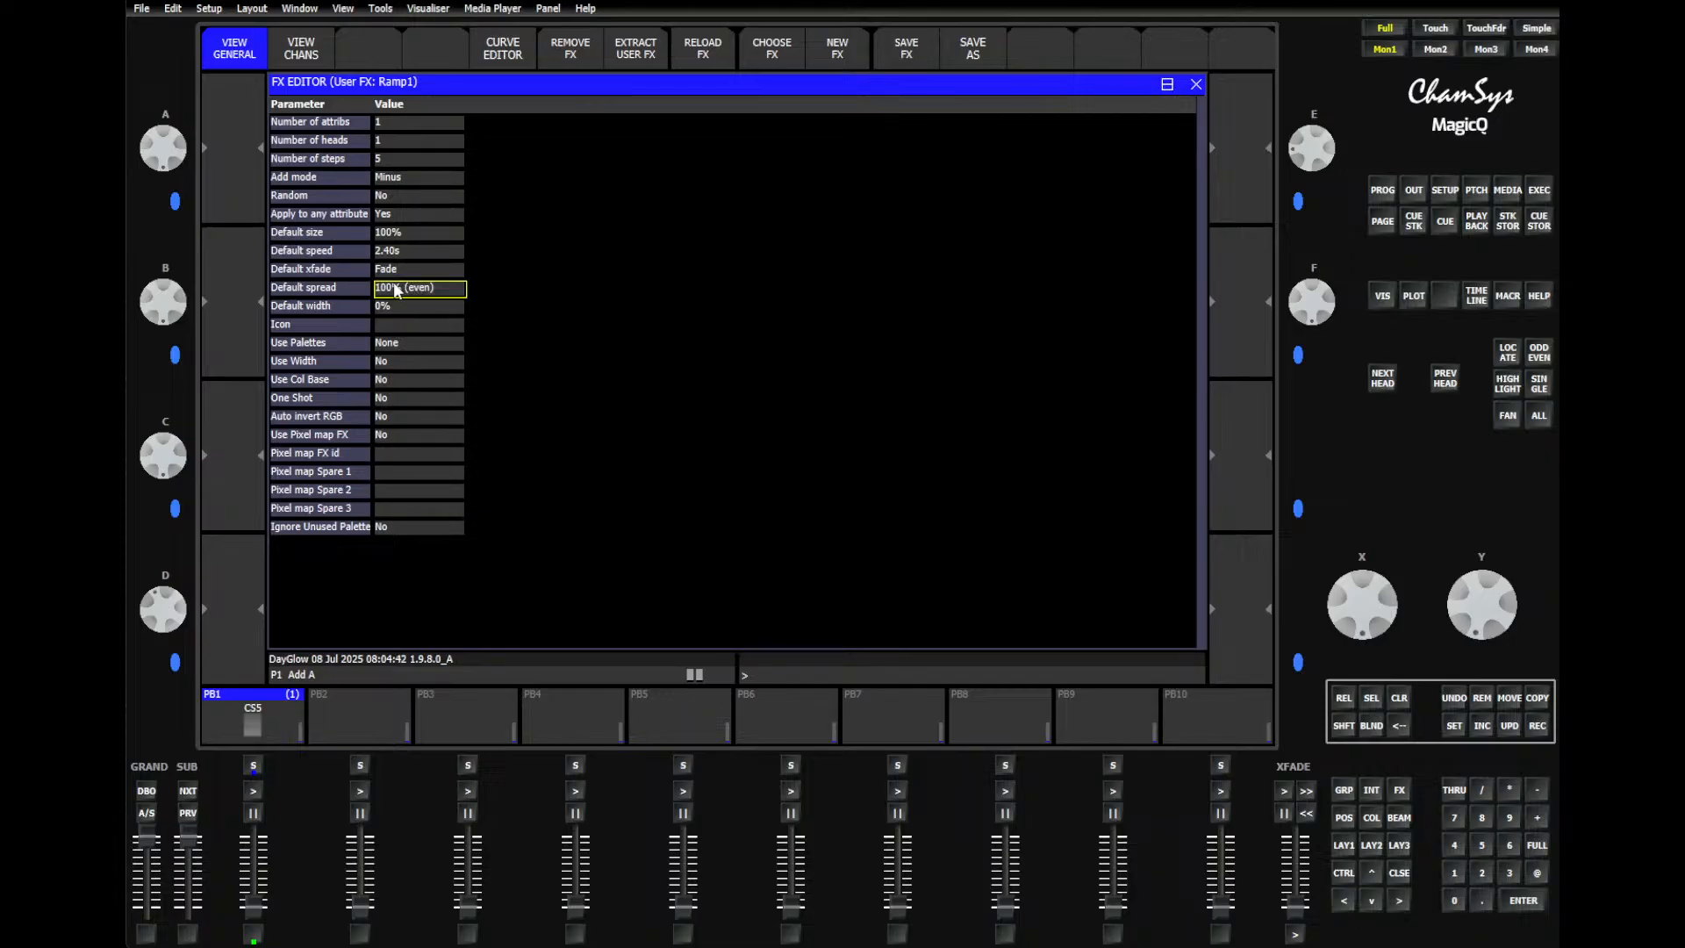
left_click(392, 309)
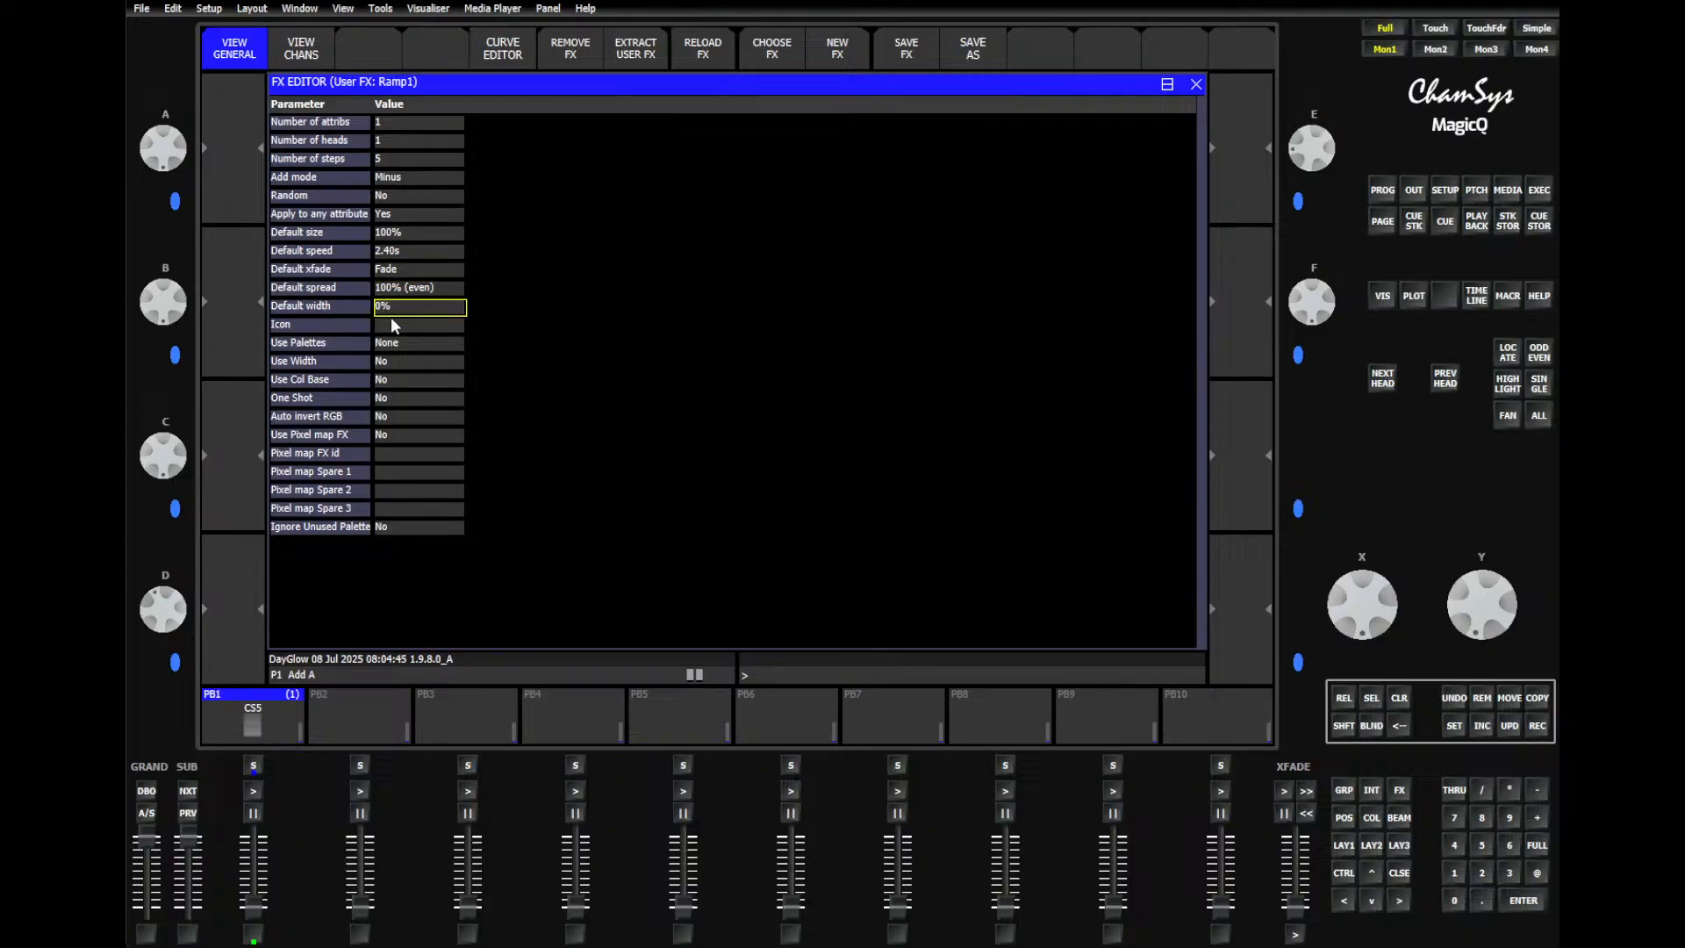
type("50")
key("Return")
left_click(393, 328)
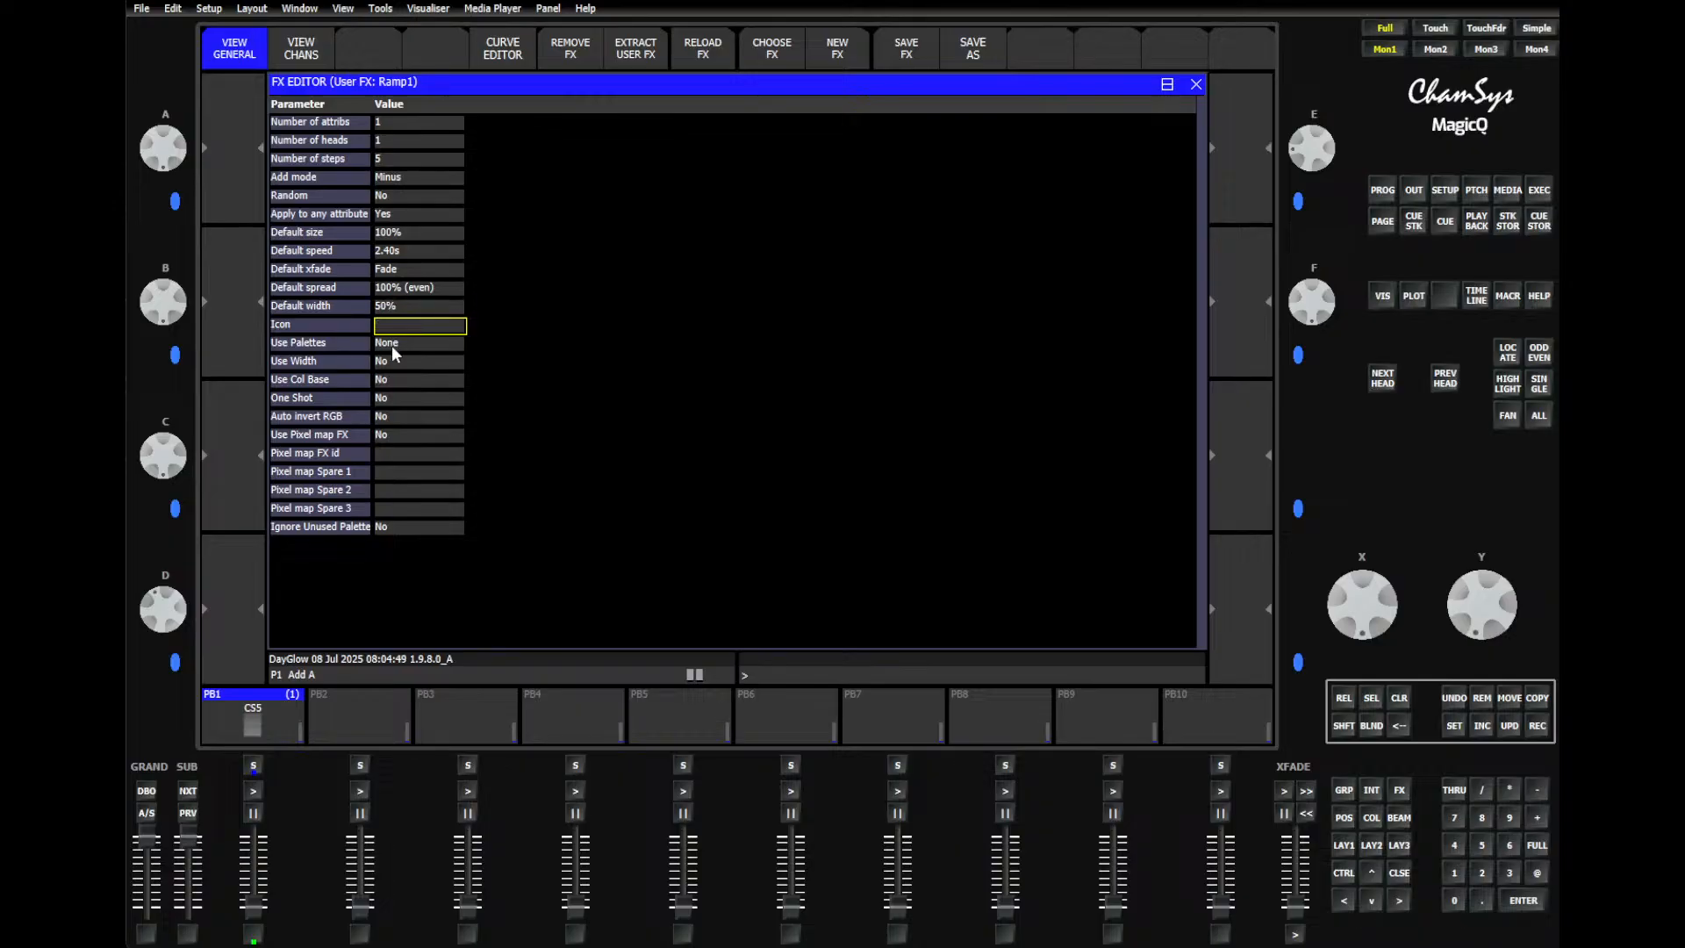
left_click(393, 346)
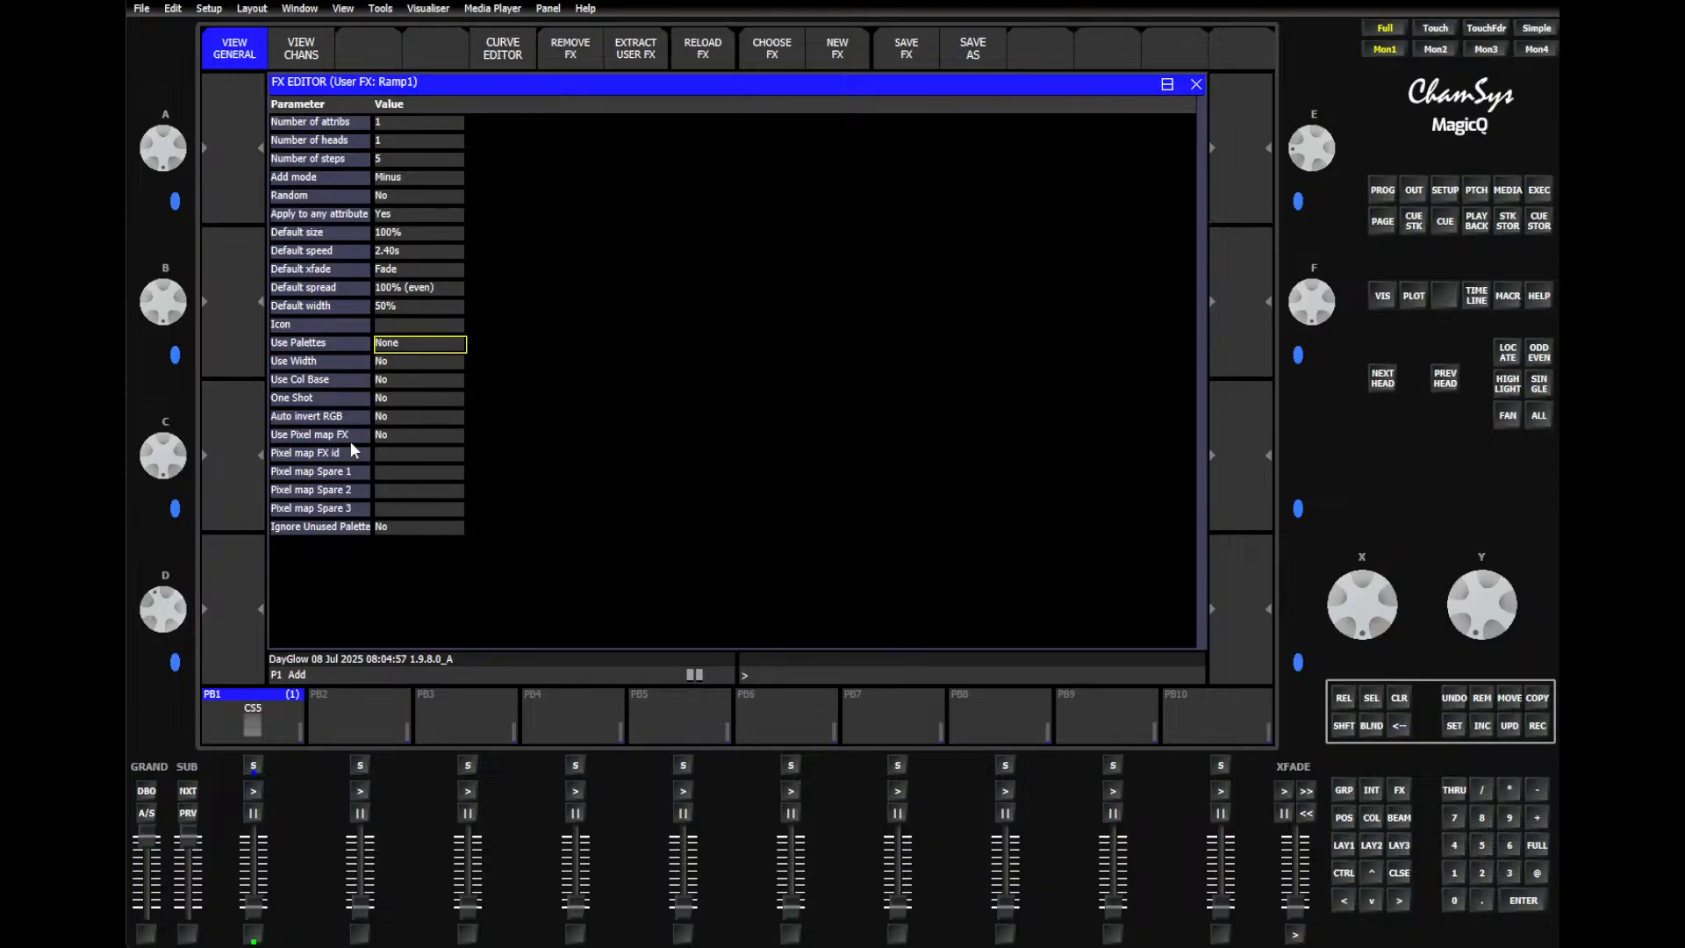
left_click(351, 437)
left_click(331, 456)
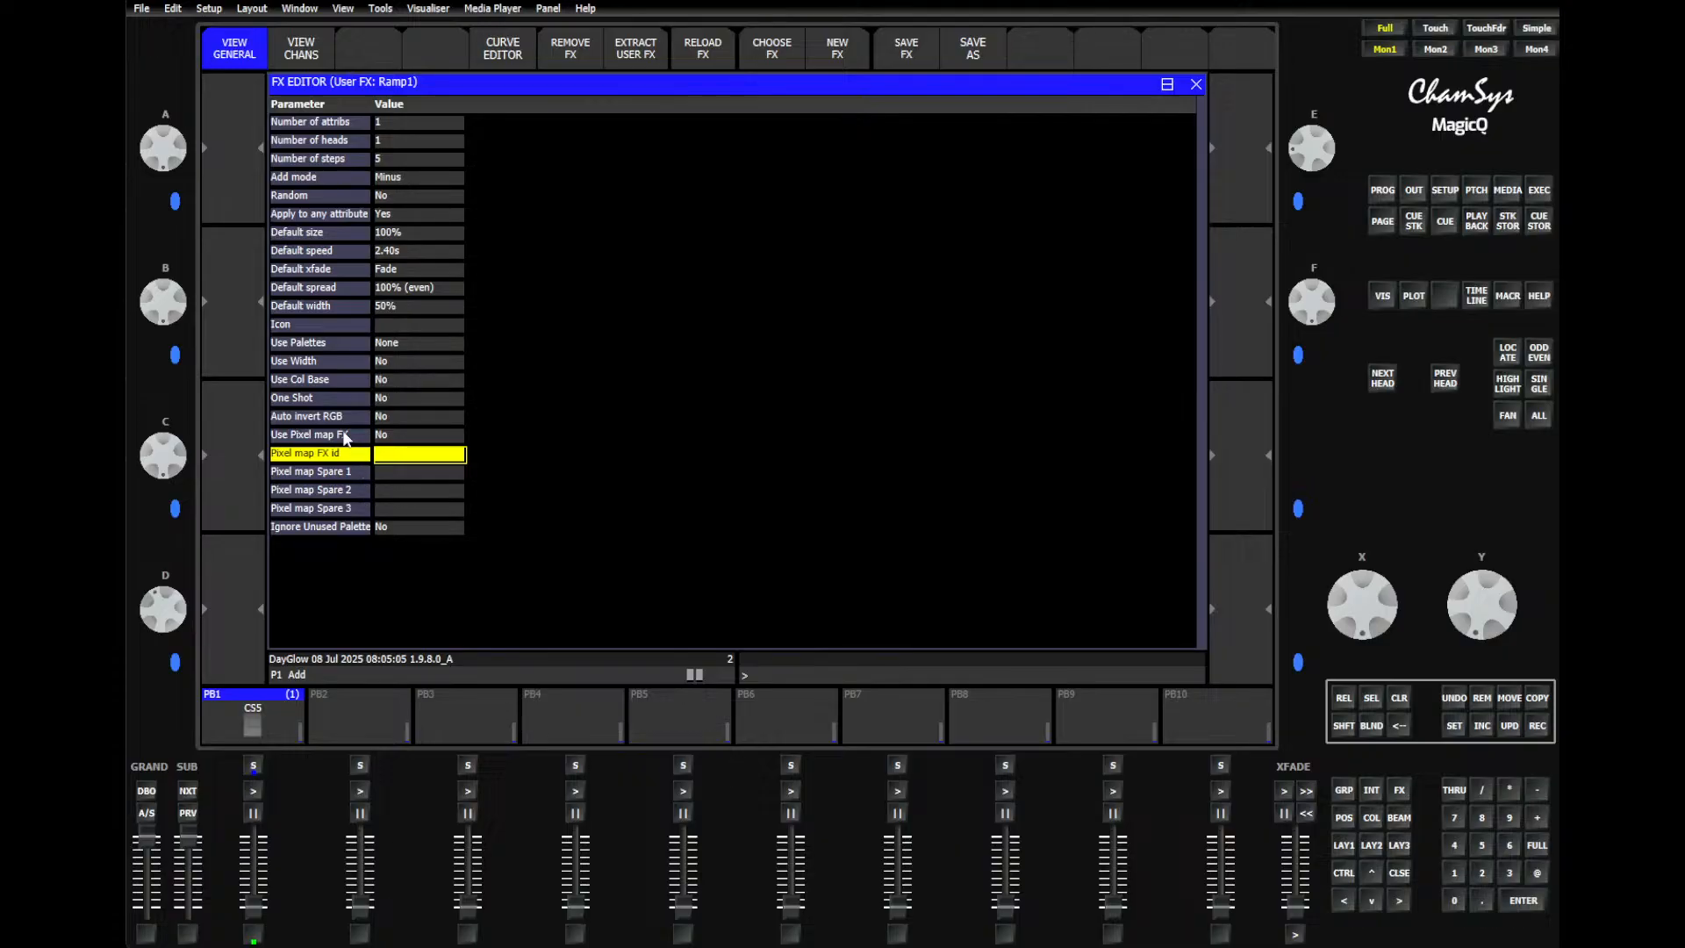
left_click_drag(348, 436, 406, 537)
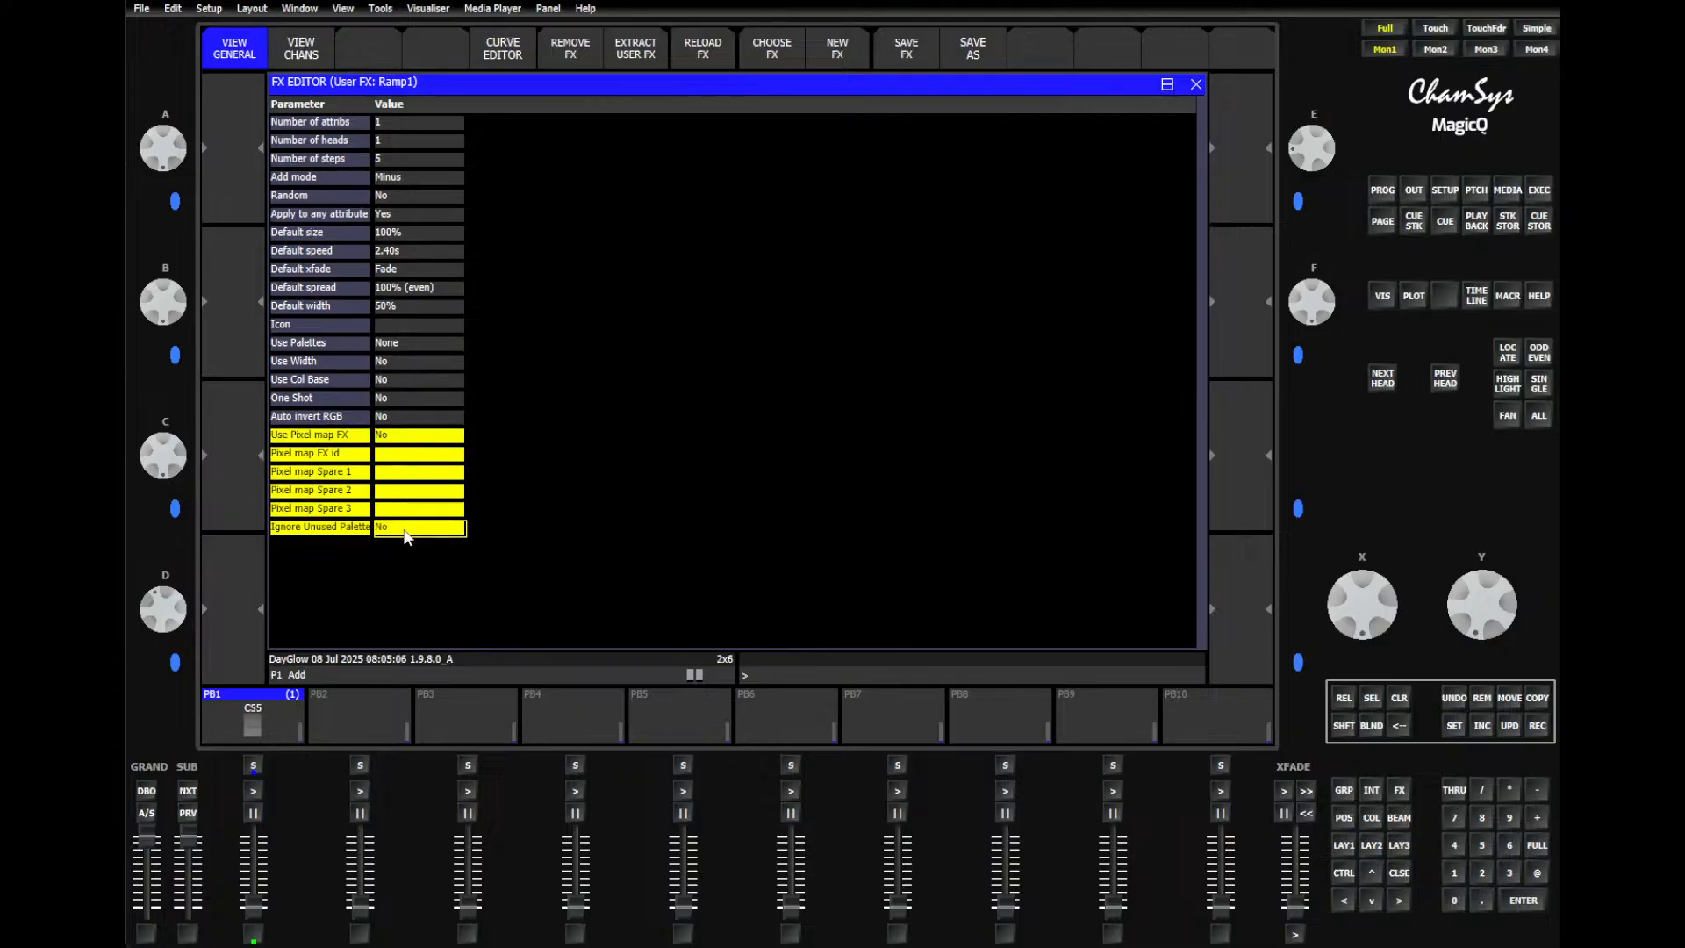
left_click(349, 383)
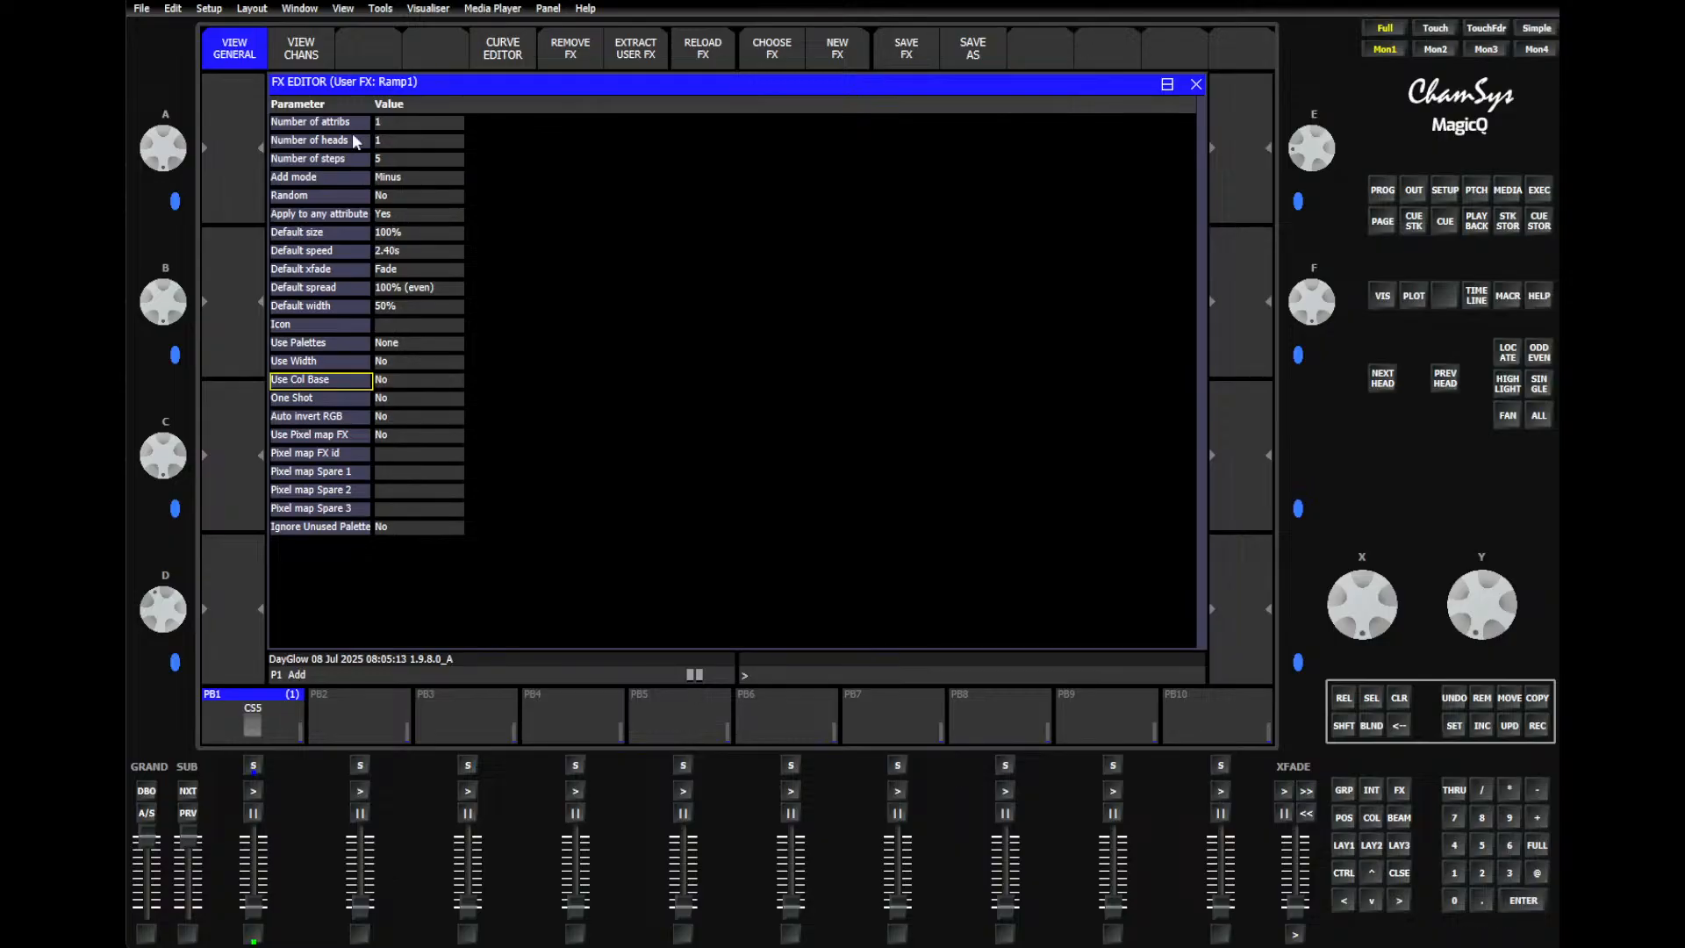
Step: Show the channel steps of the Ramp1 FX and set the step 2 value to 128
left_click(307, 50)
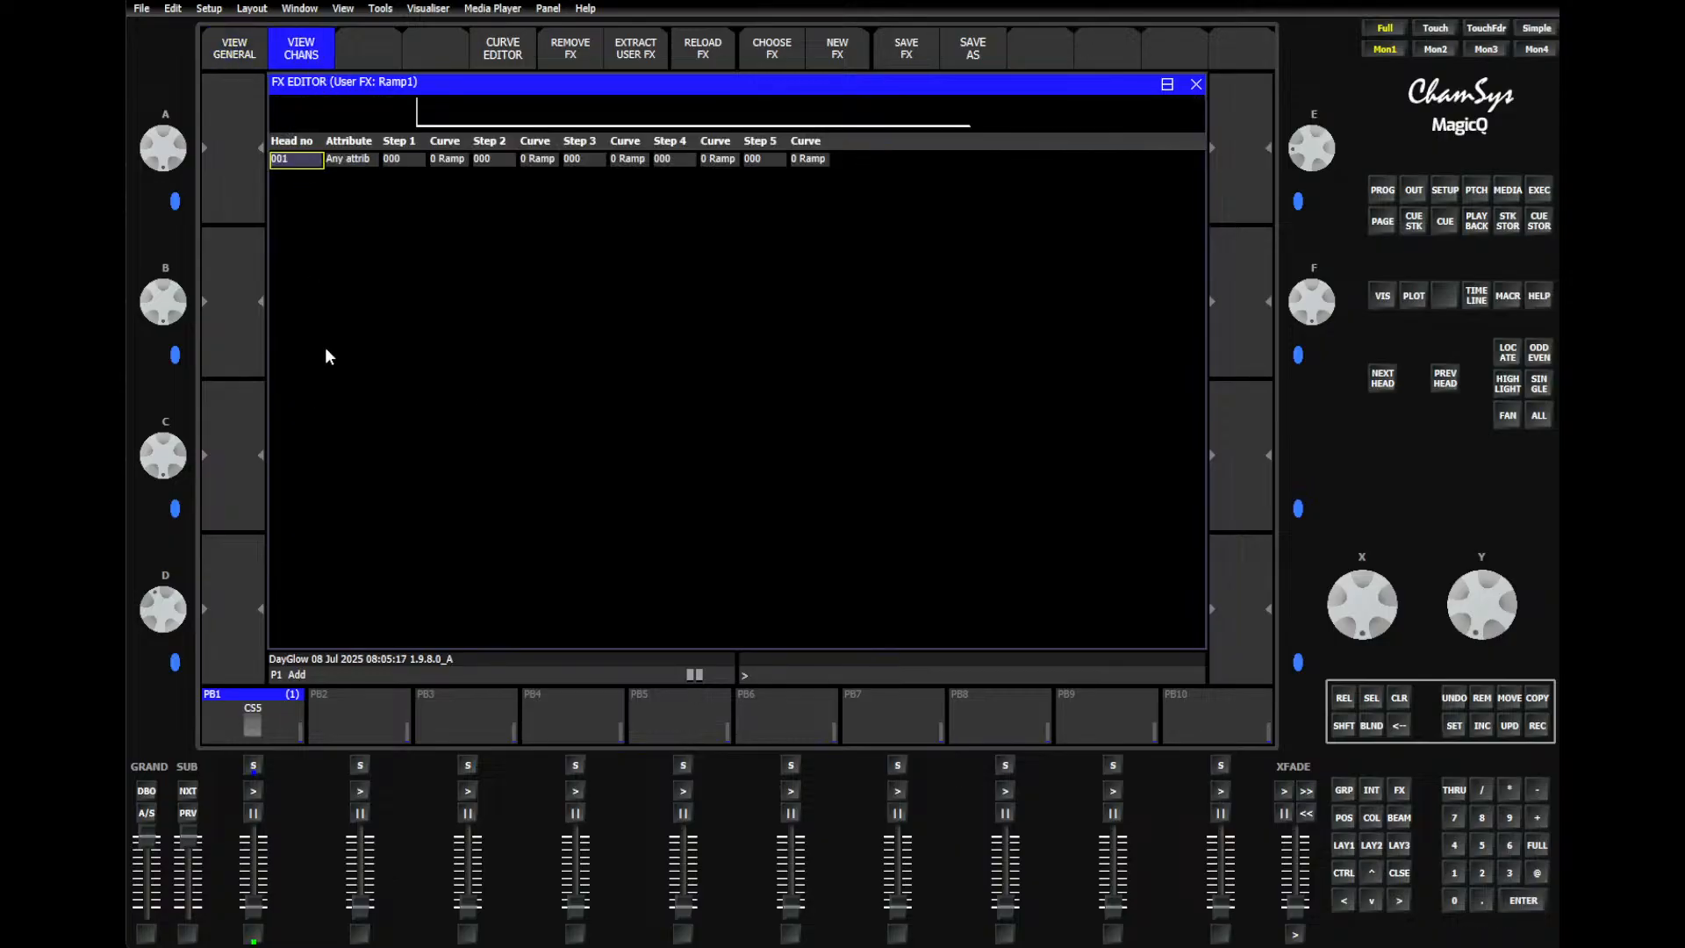
left_click(402, 162)
left_click(486, 159)
key("Return")
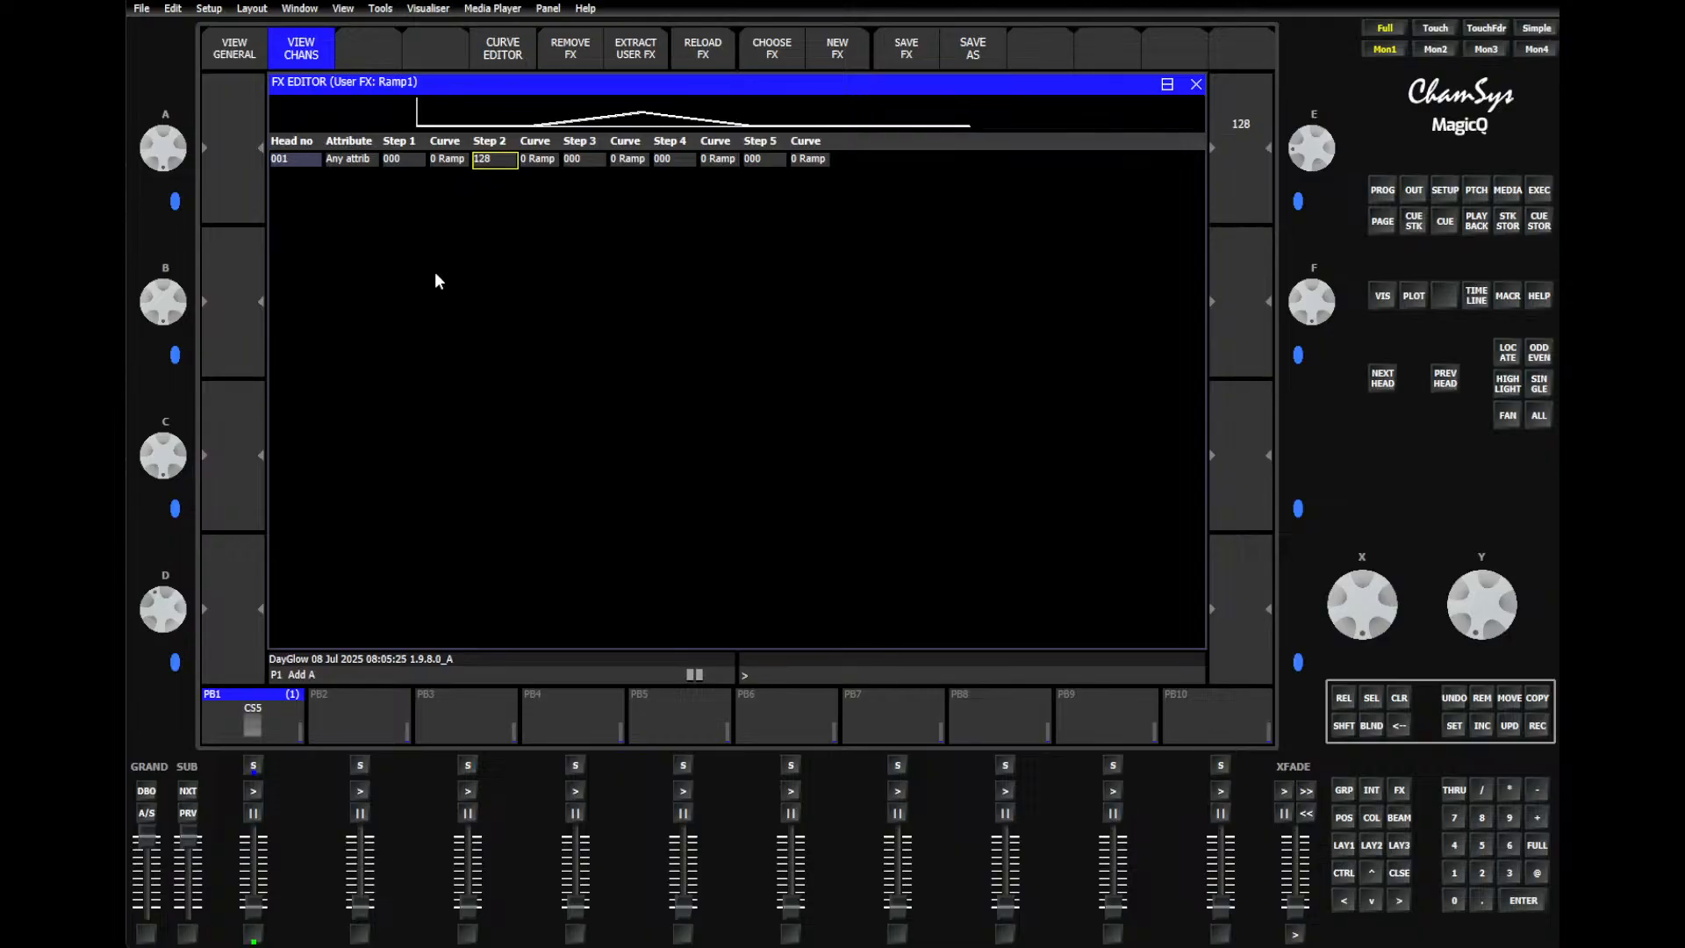
Step: Set the step 3 value to 255 and the step 4 value to 128
key("Right")
key("Right")
type("255")
key("Return")
key("Right")
key("Right")
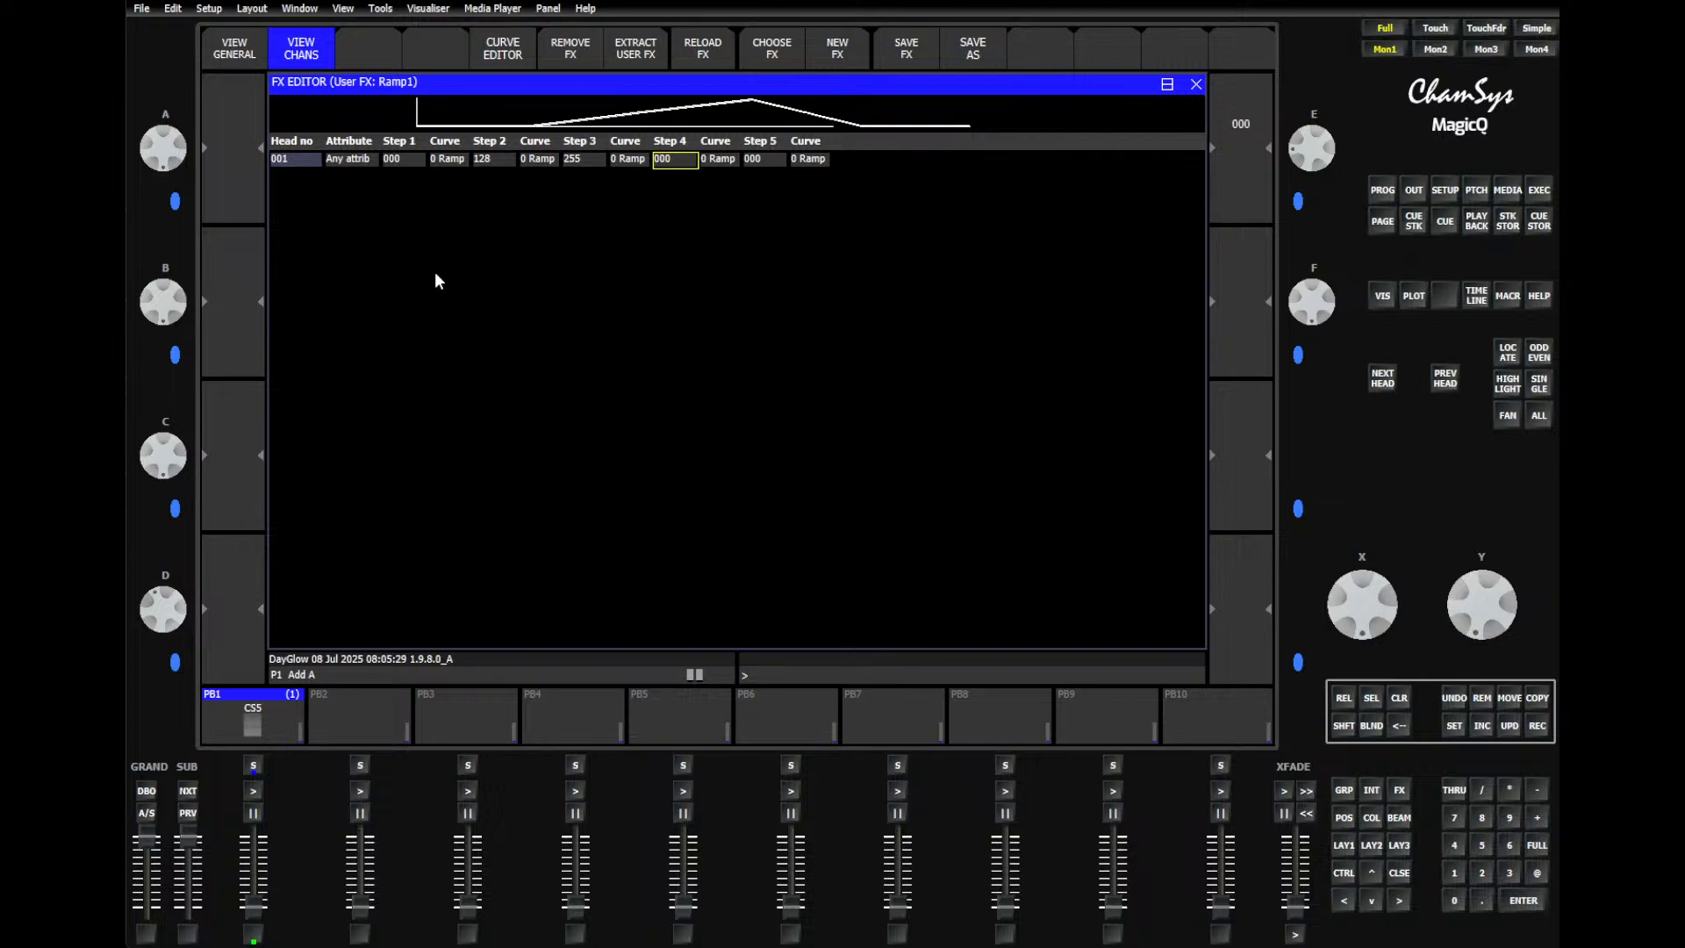
type("128")
key("Return")
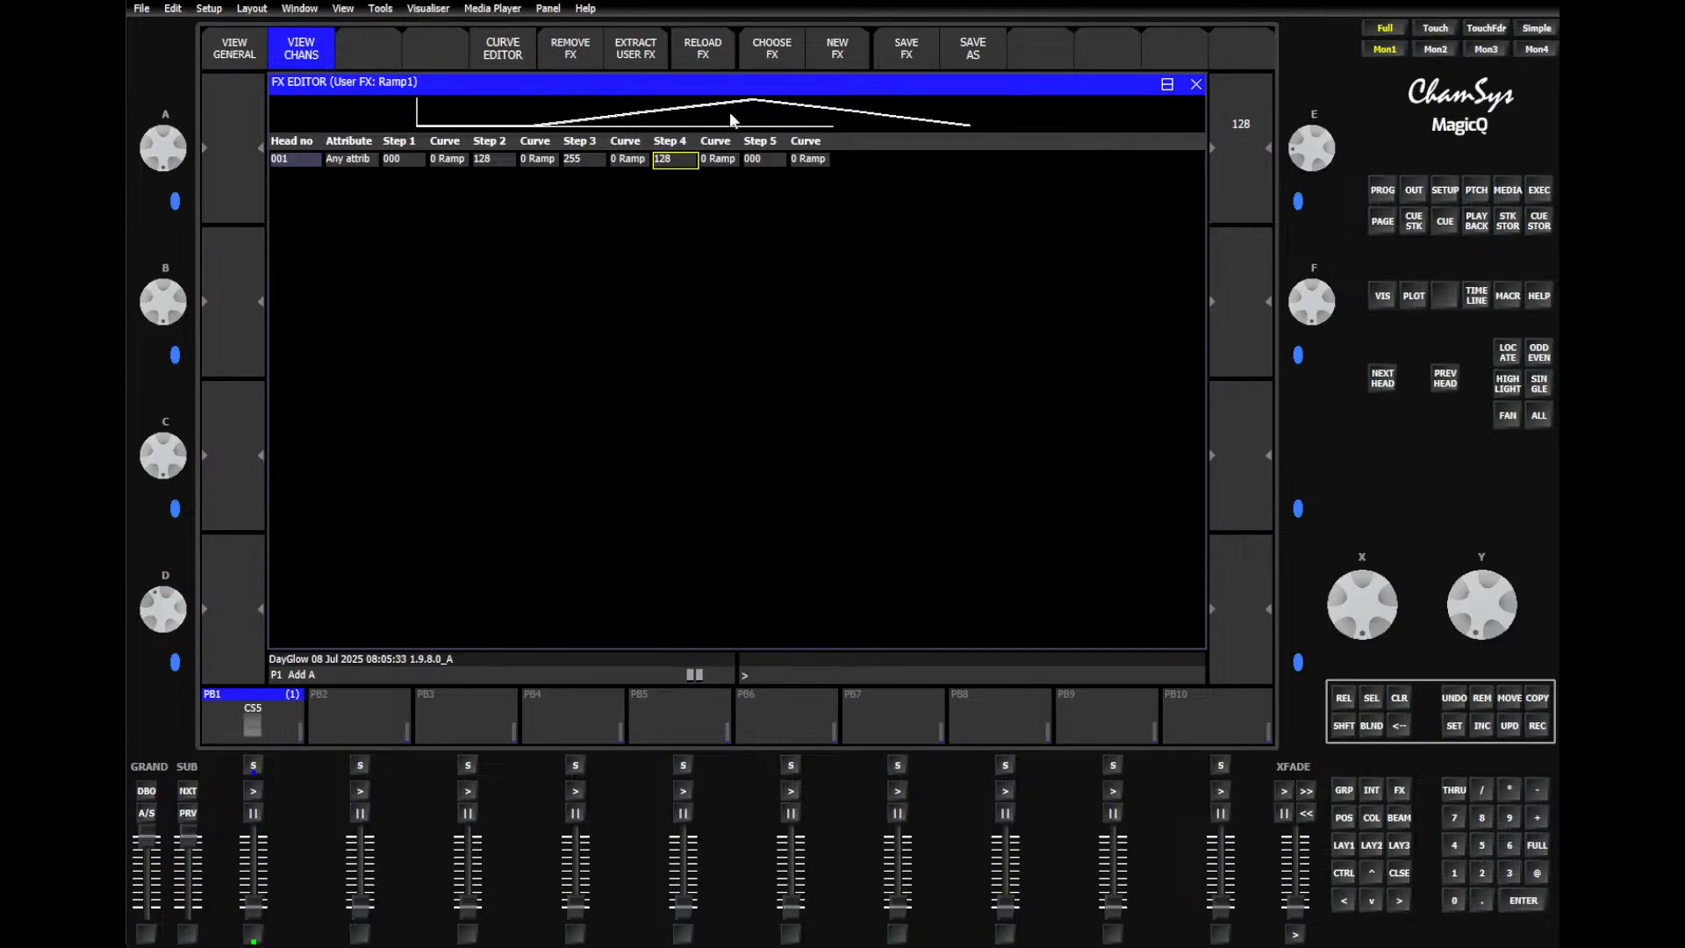
Step: Set the FX curve of step 1 to Sin and of step 2 to Cos
left_click(446, 159)
left_click(455, 159)
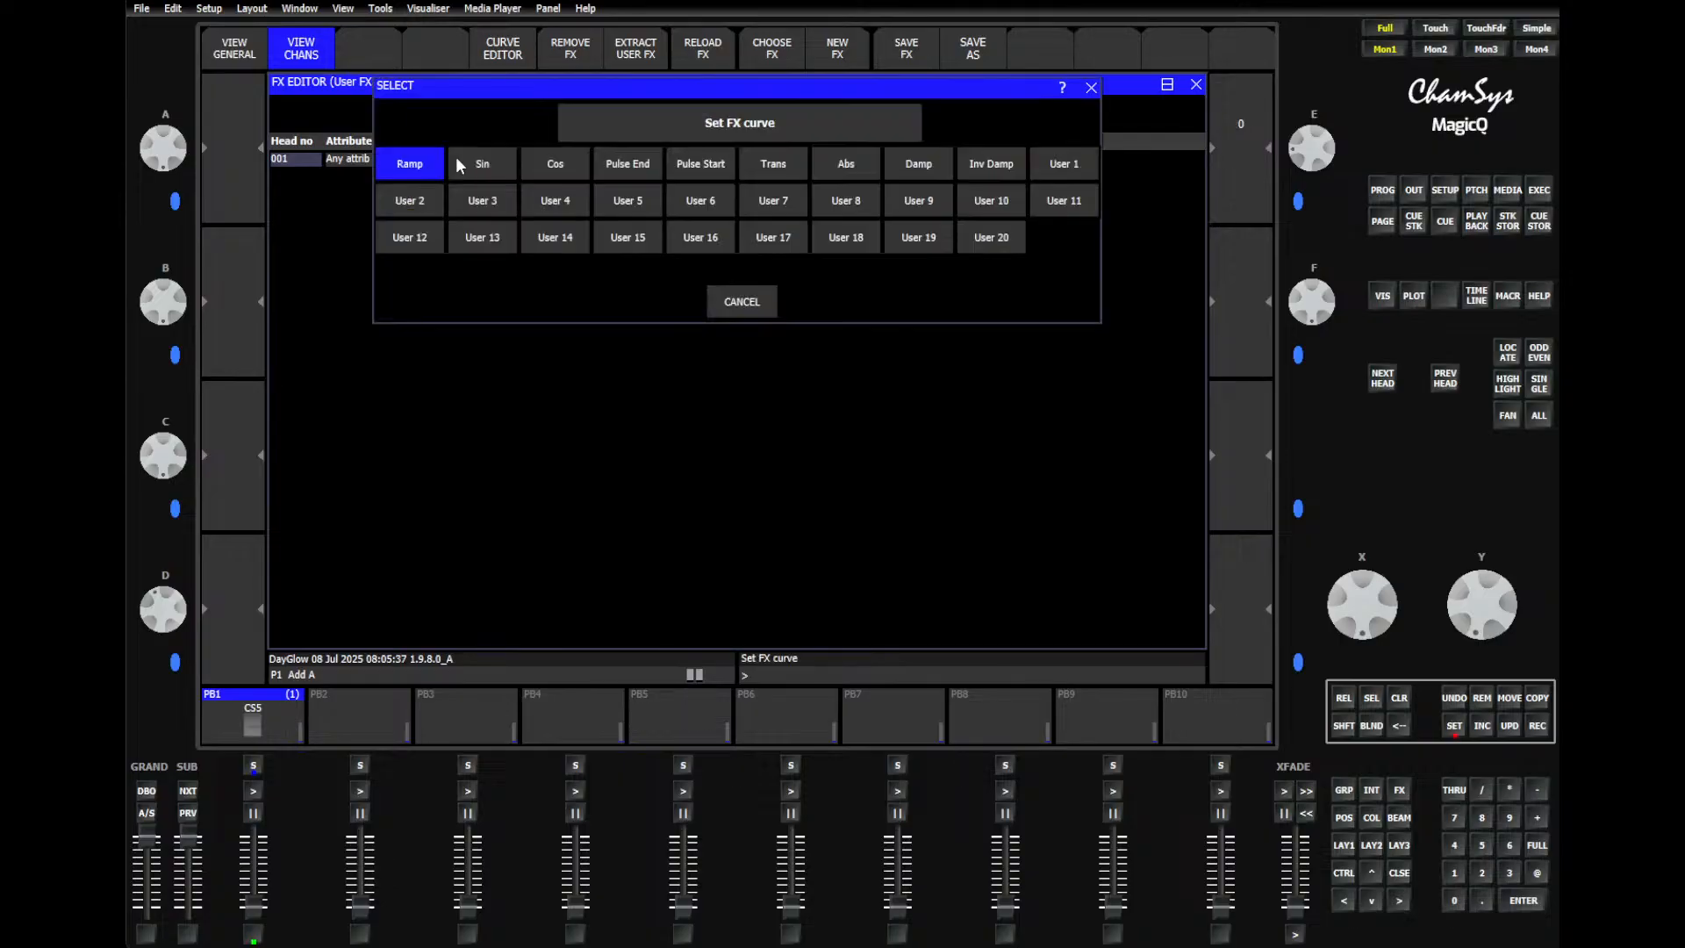
left_click(482, 169)
left_click(537, 161)
left_click(566, 163)
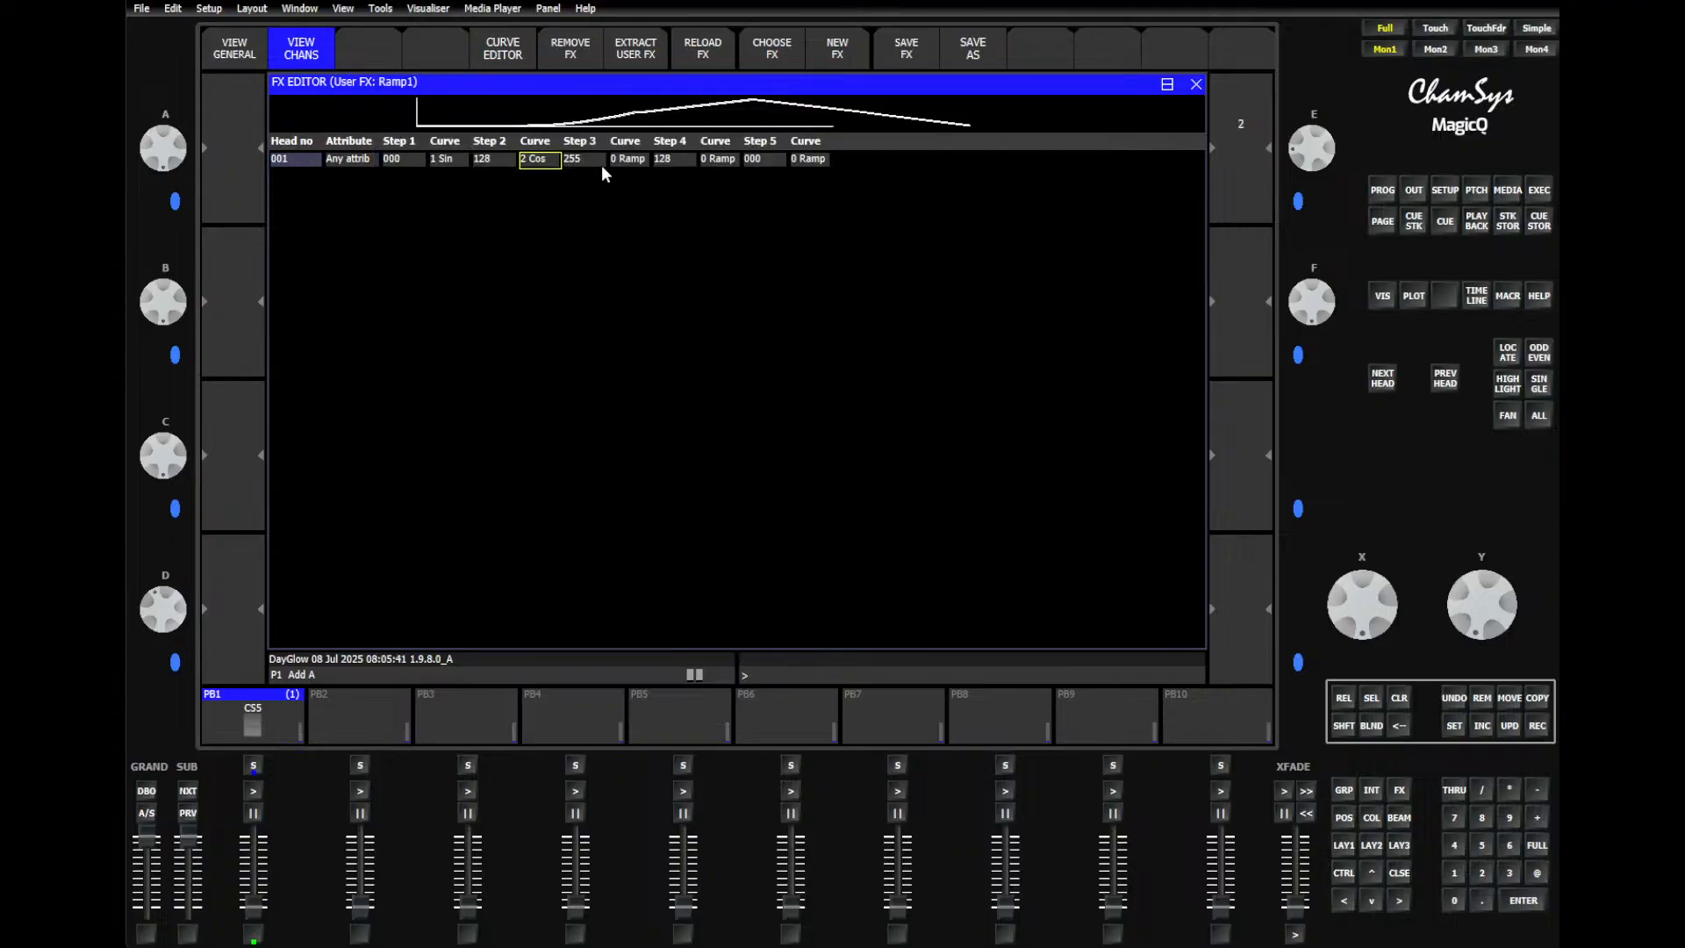
Step: Set the FX curve of step 3 to Sin
left_click(623, 159)
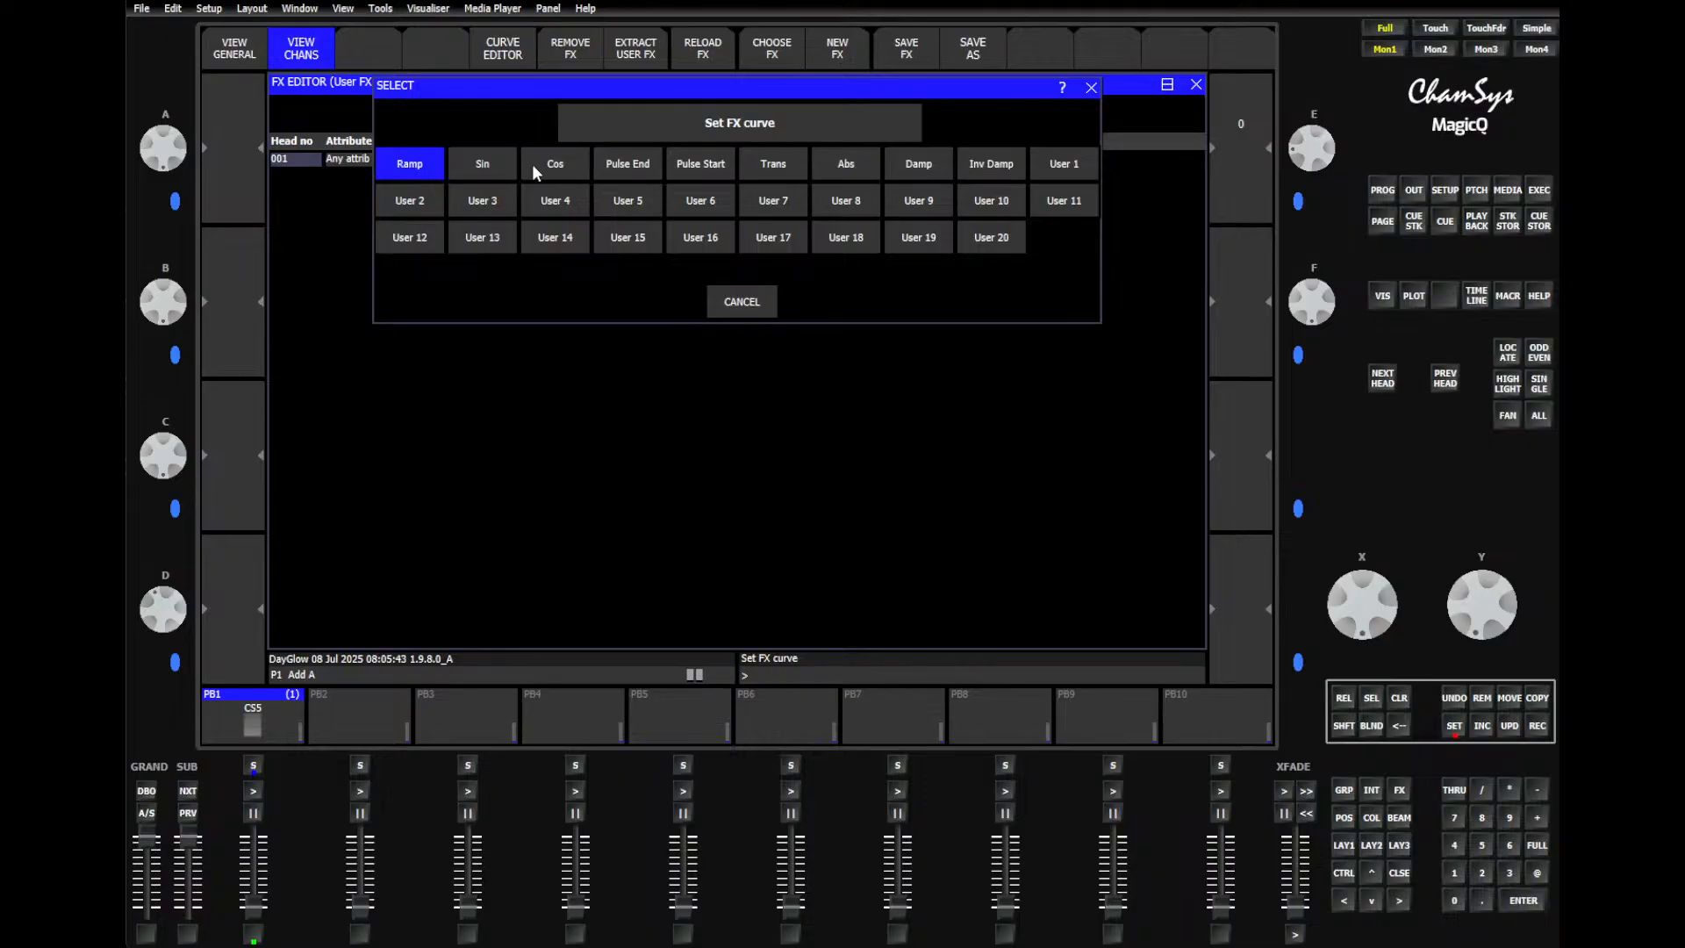
left_click(503, 168)
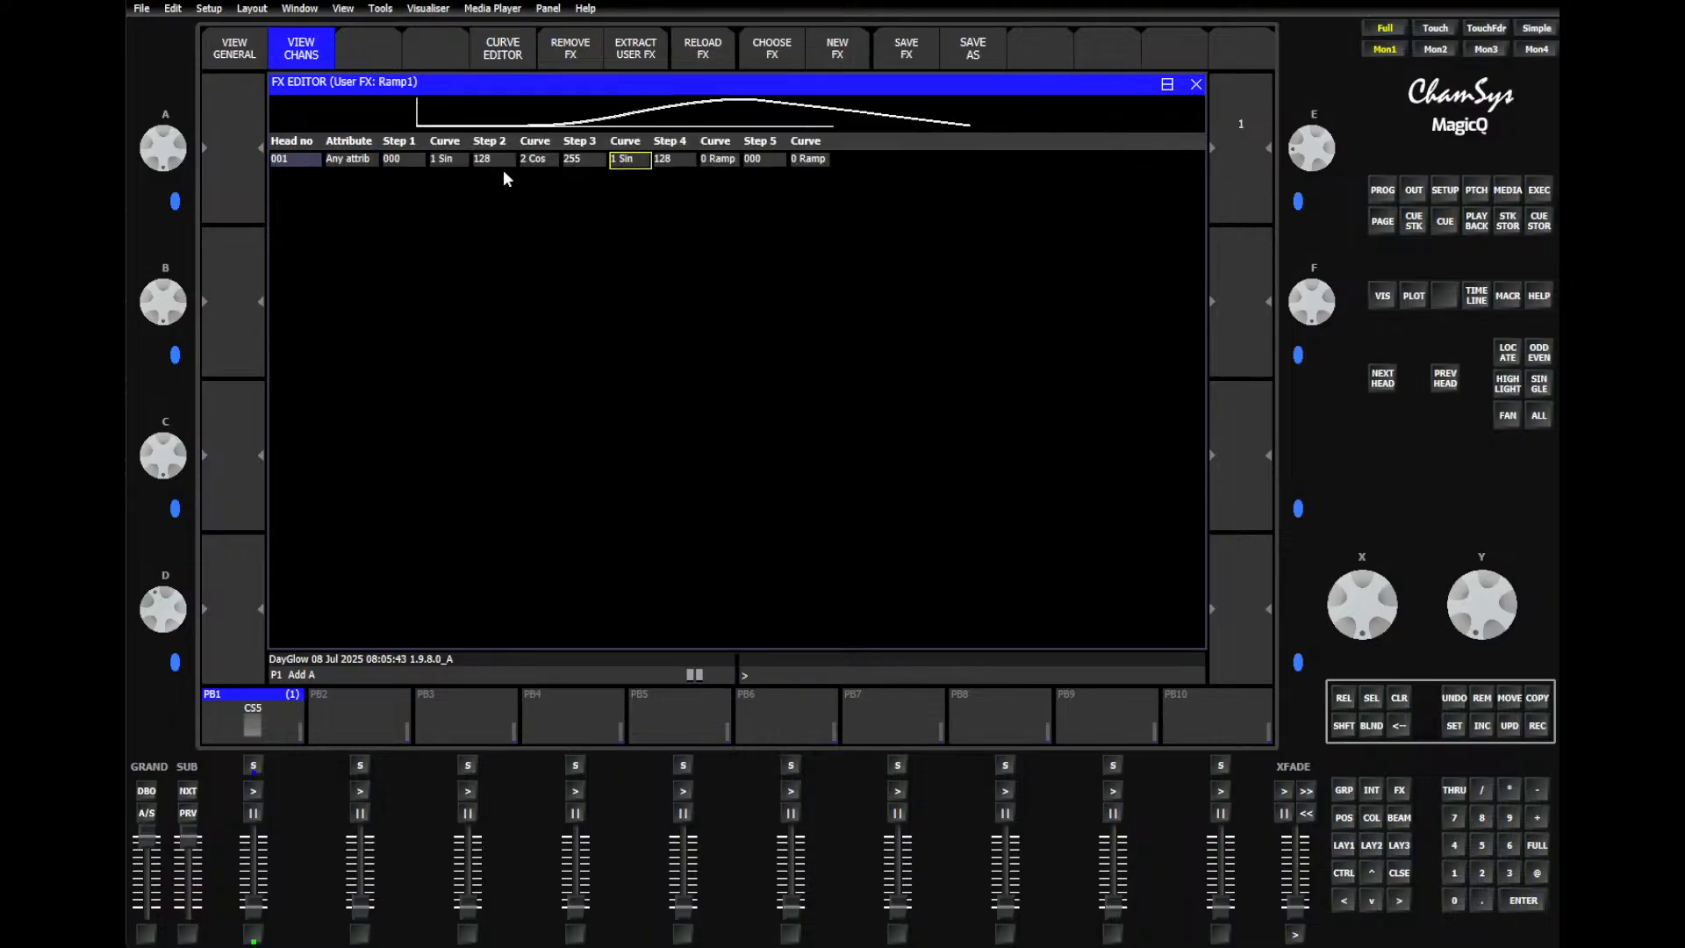
Step: Try the Damp, Inv Damp, Abs, Trans, Pulse End and Pulse Start curves on step 4
left_click(721, 160)
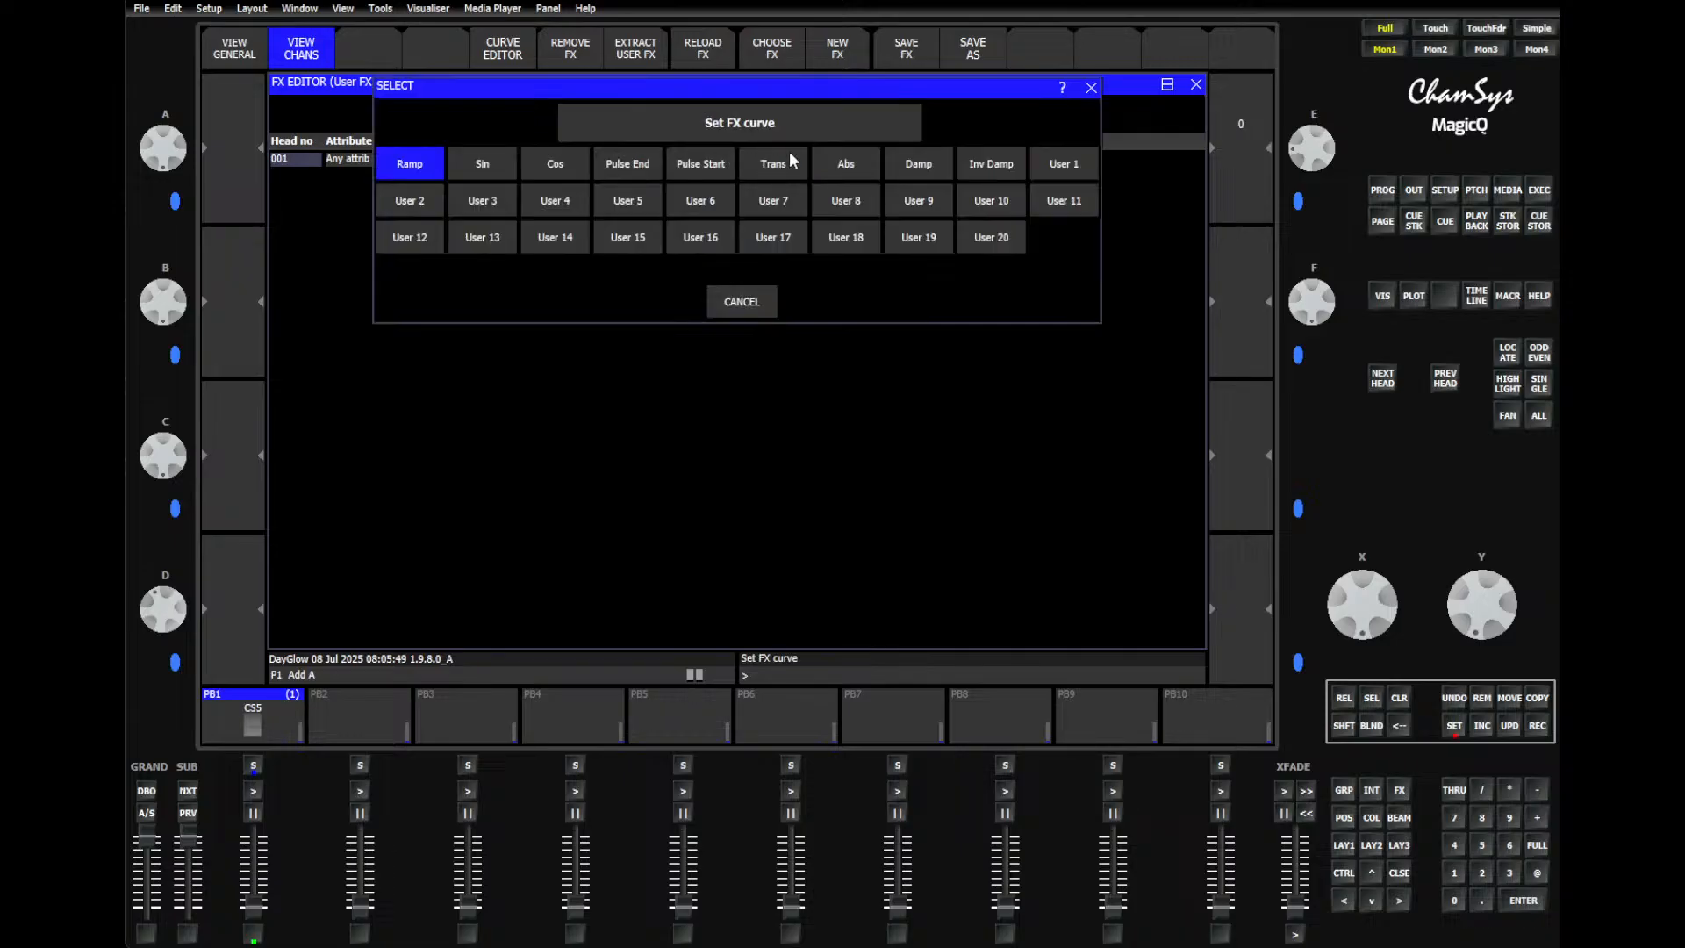
left_click(900, 160)
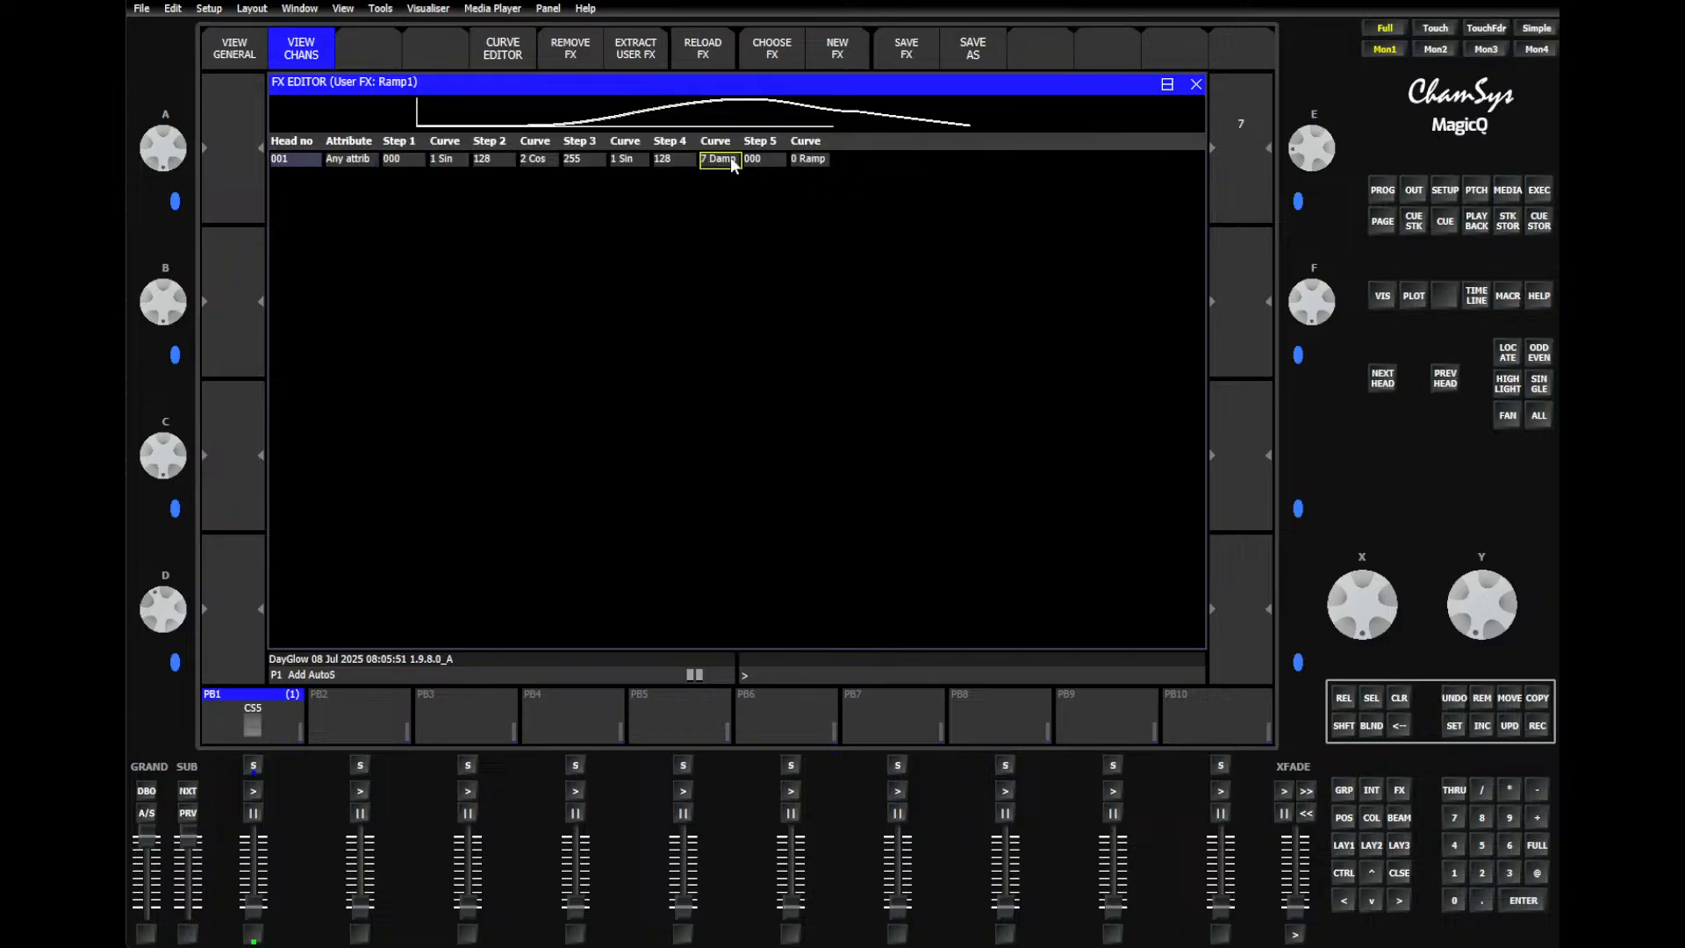
left_click(734, 161)
left_click(981, 165)
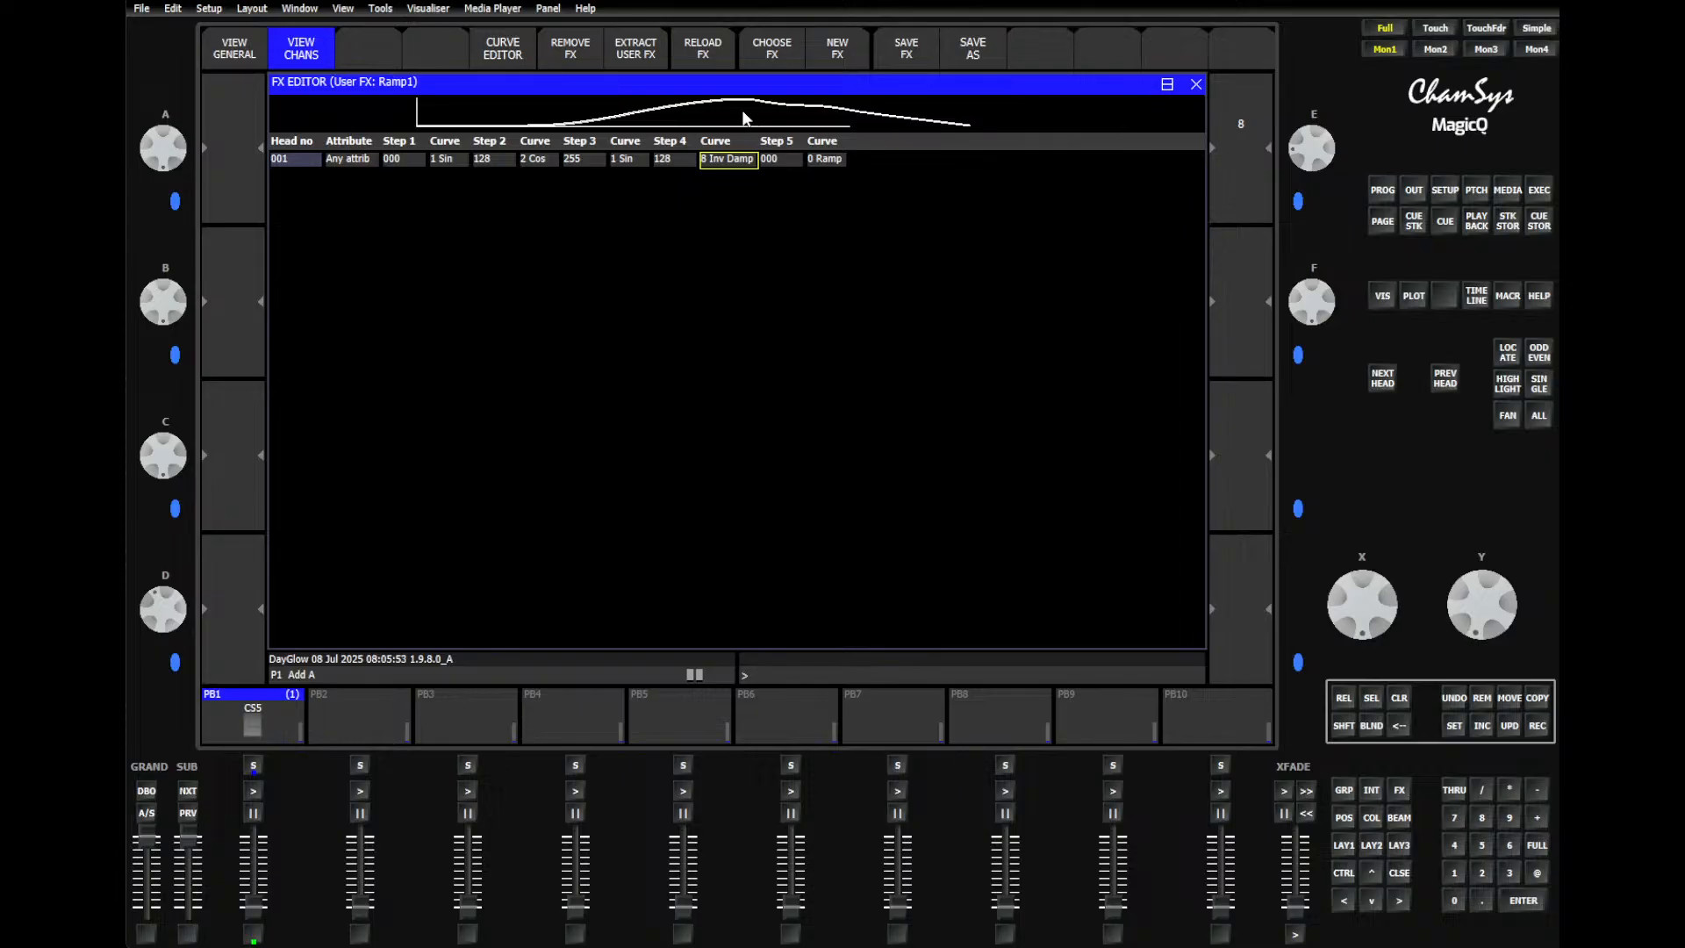
left_click(739, 160)
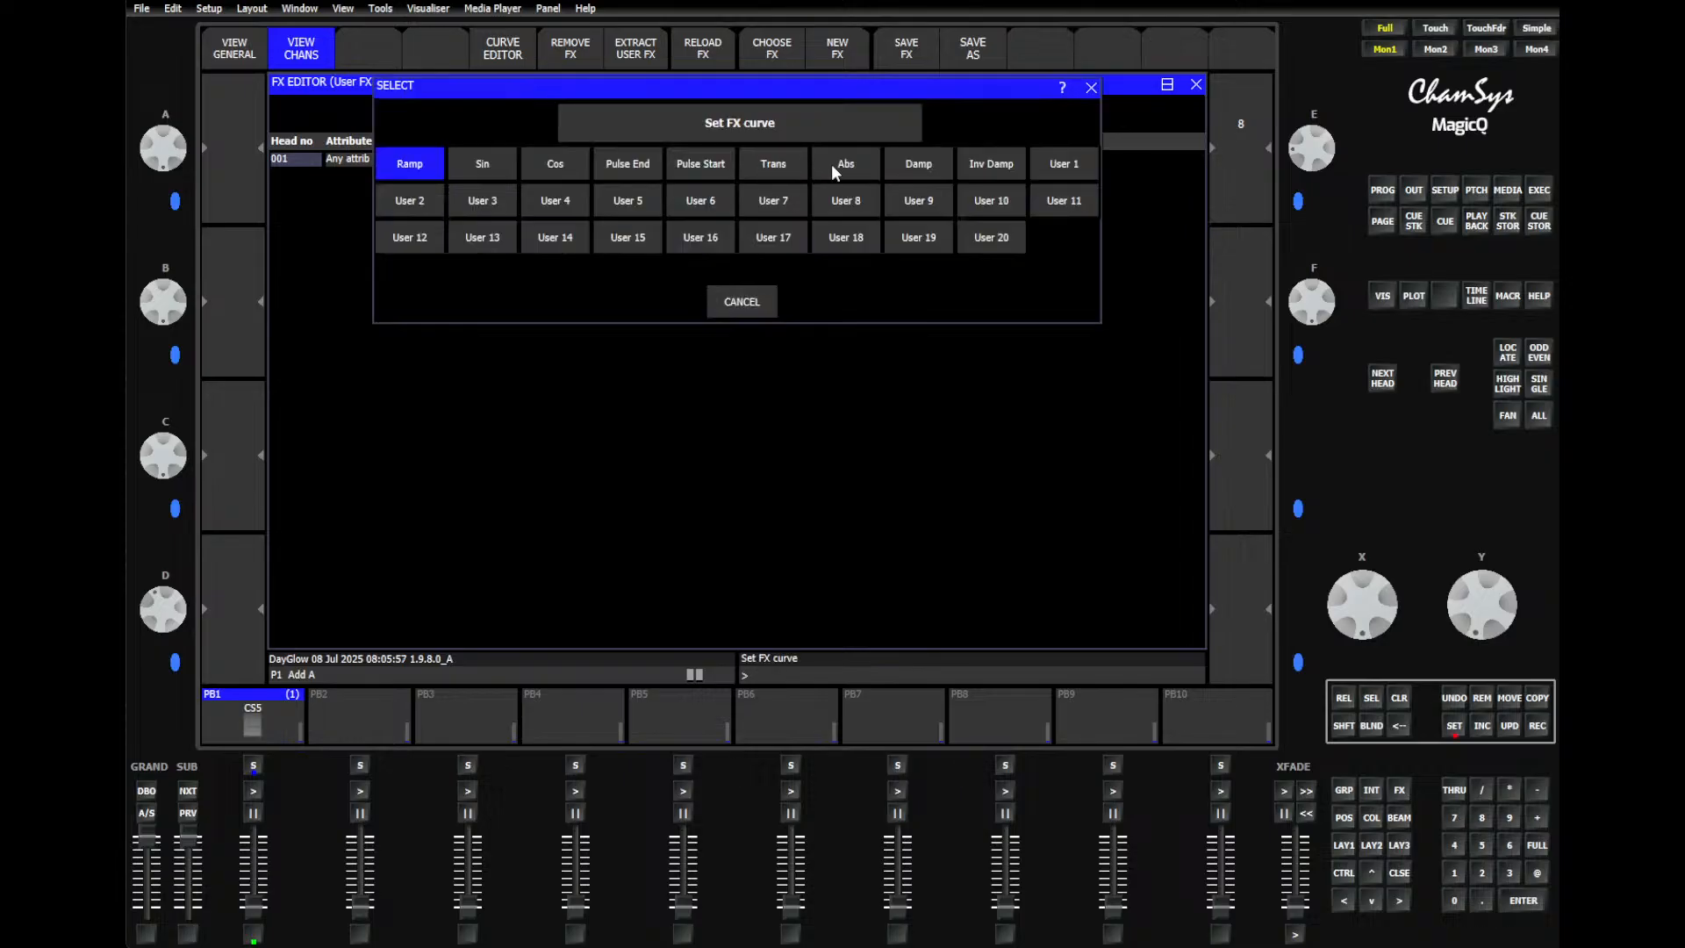
left_click(832, 169)
left_click(719, 161)
left_click(774, 165)
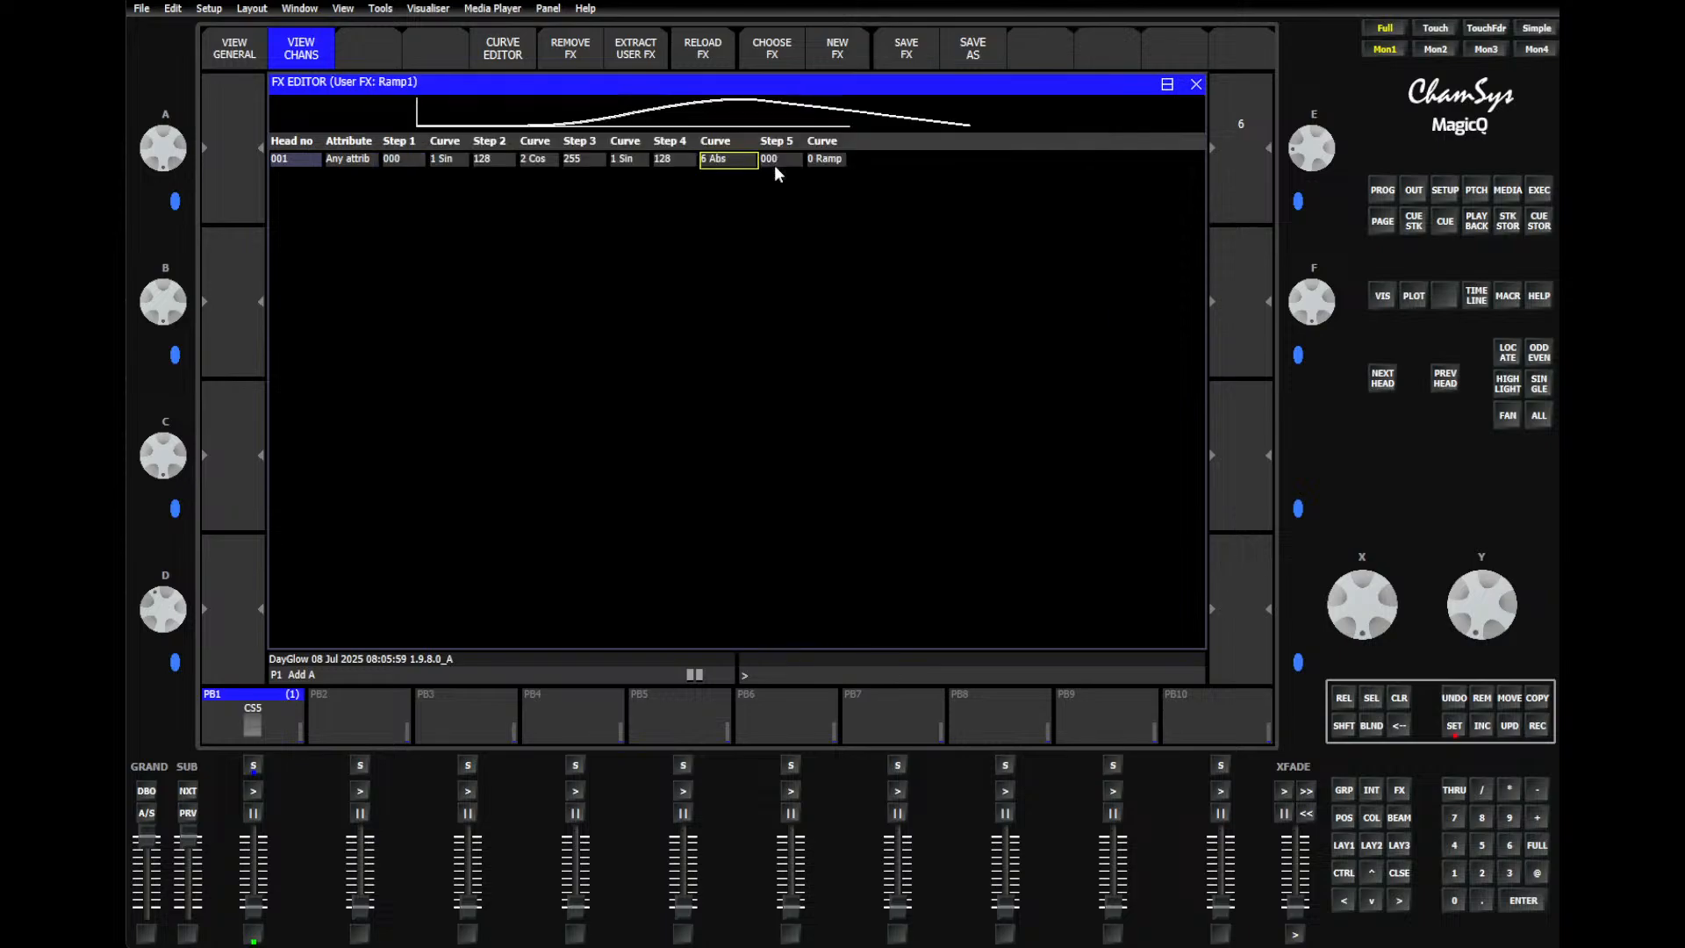
left_click(714, 157)
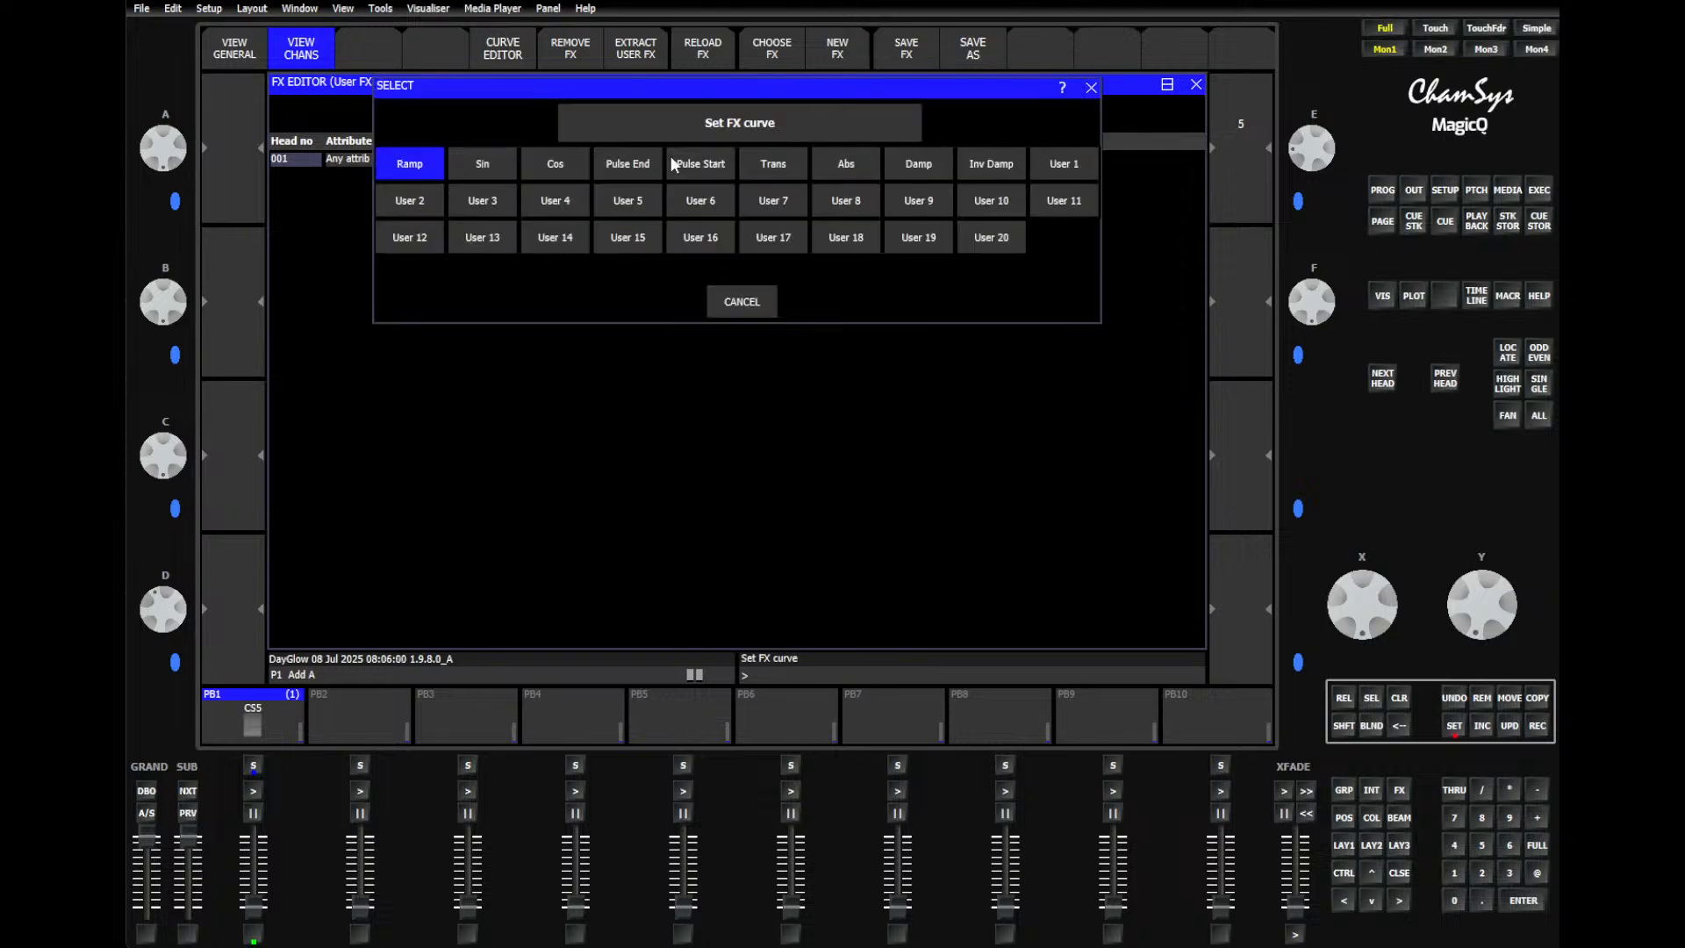
left_click(619, 161)
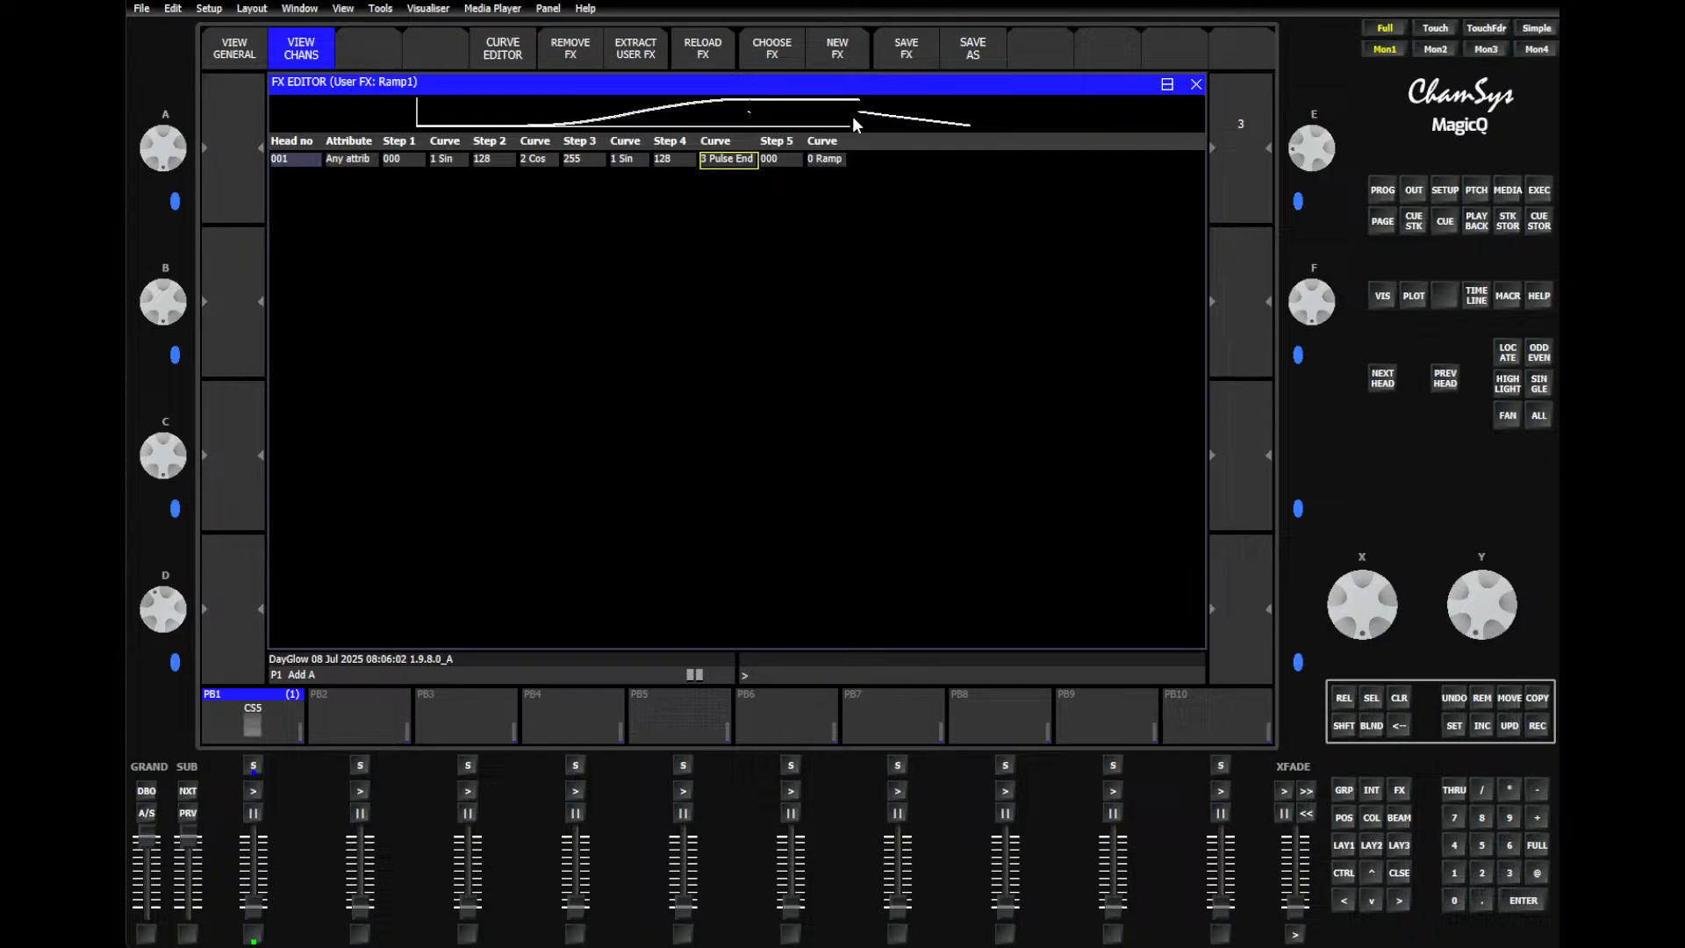
left_click(735, 161)
left_click(705, 162)
Step: Set the FX curve of step 4 to Cos and of step 5 to Damp, and save the FX
left_click(739, 156)
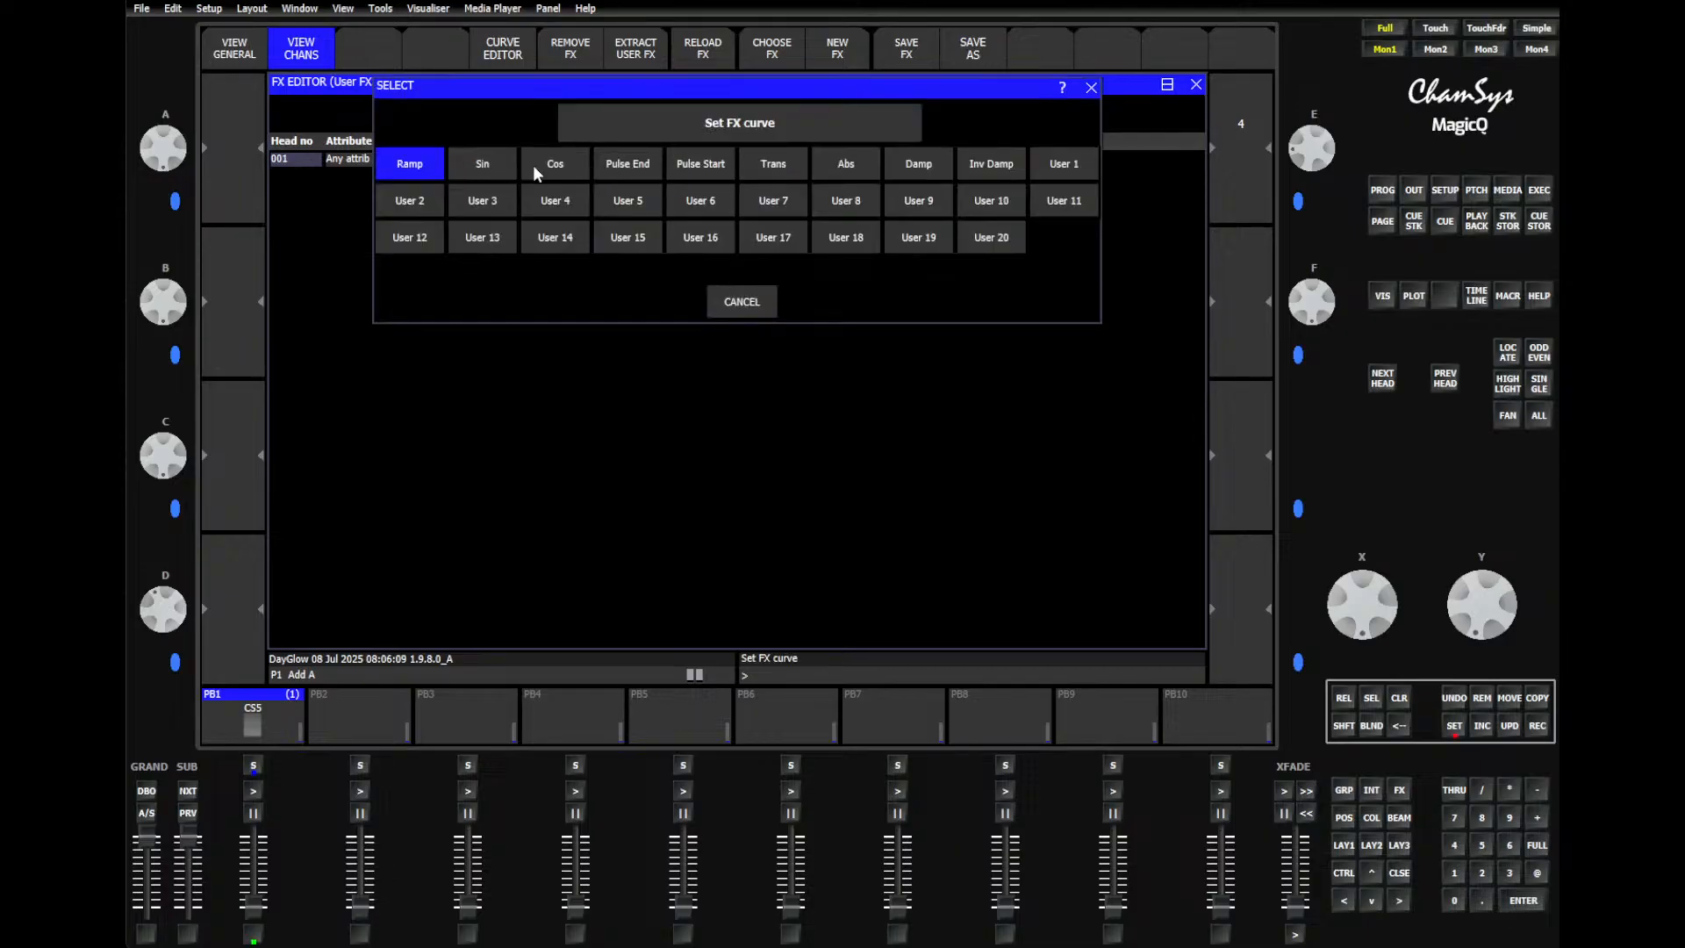
left_click(538, 166)
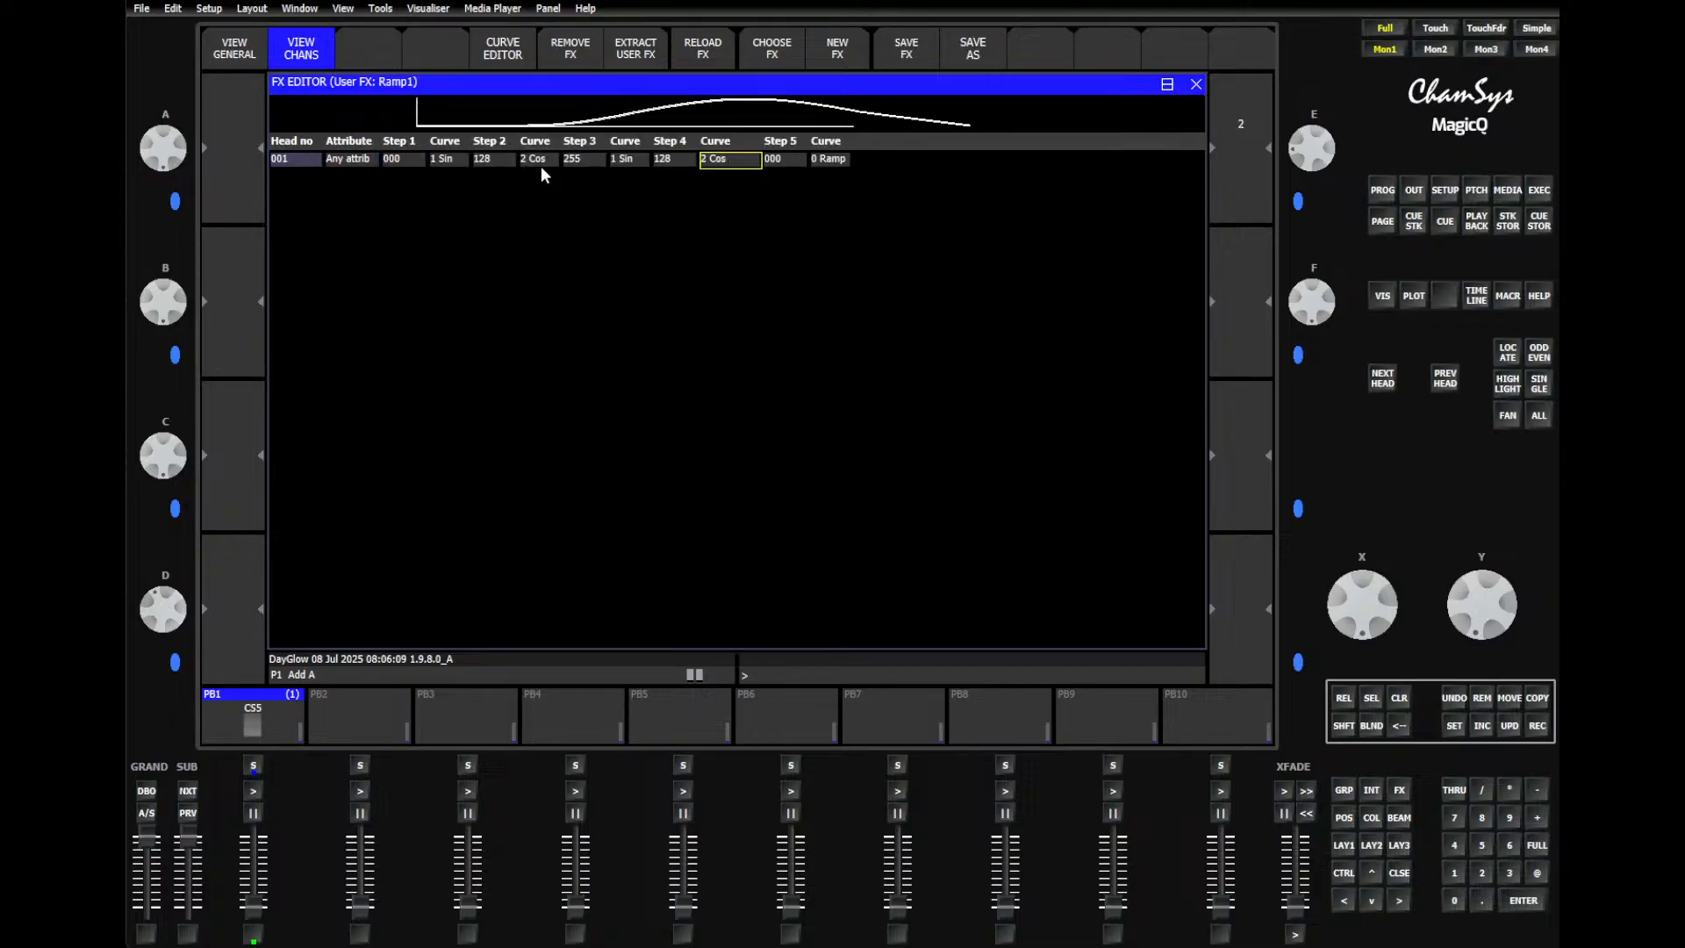
left_click(823, 161)
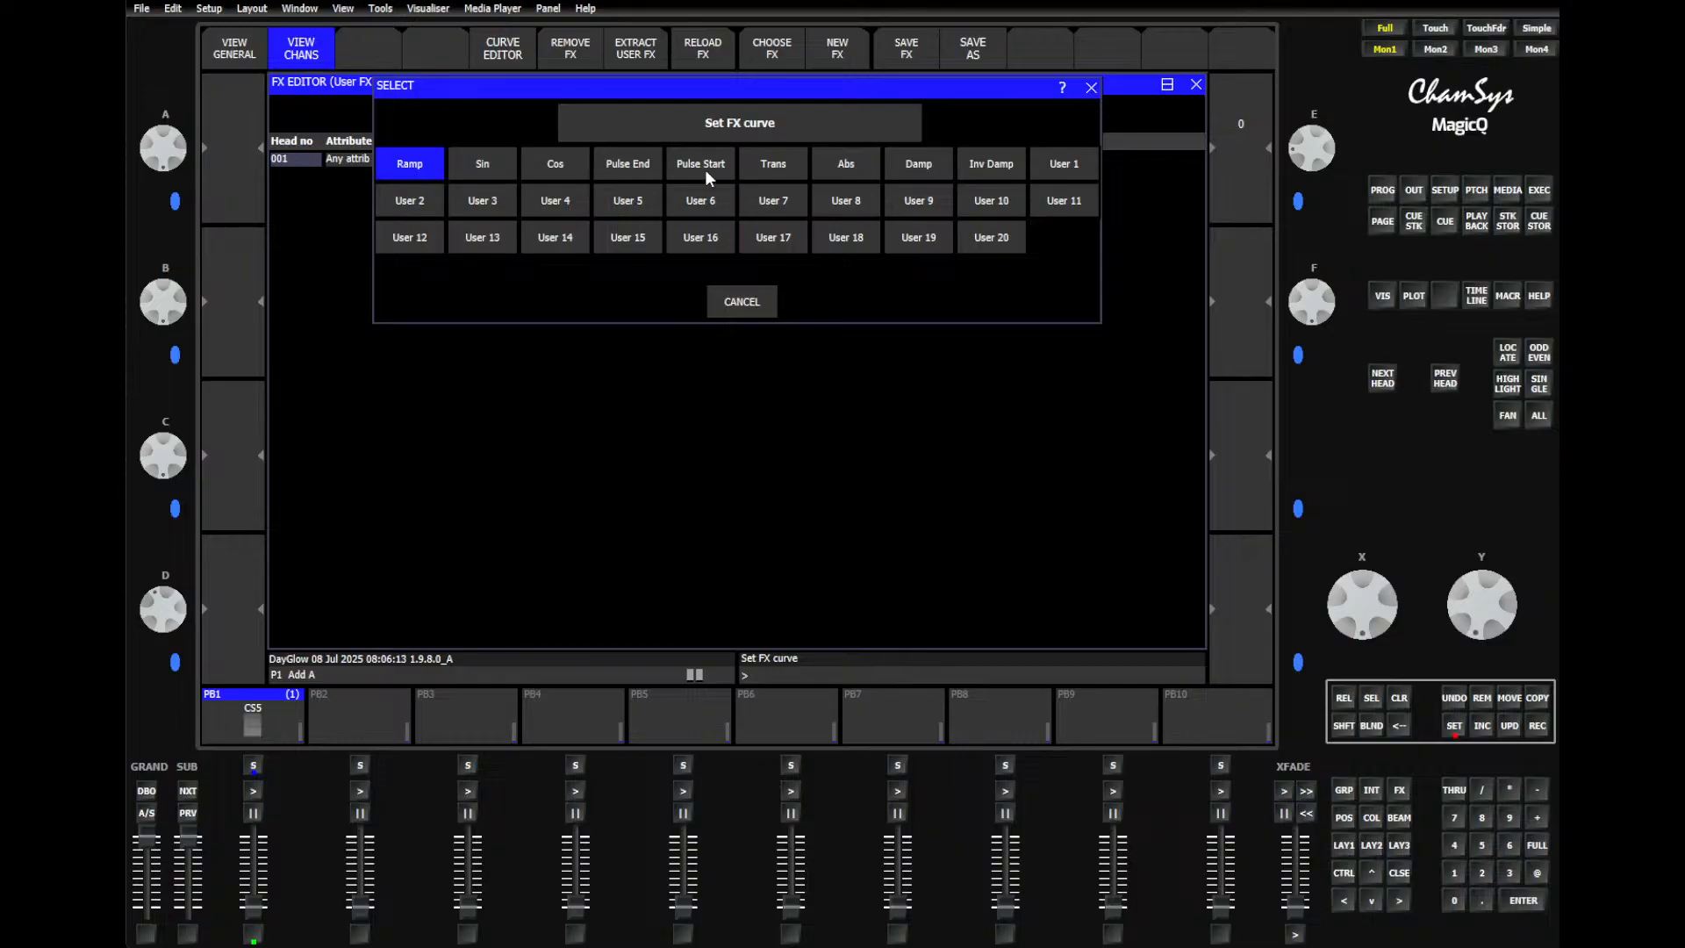
left_click(913, 165)
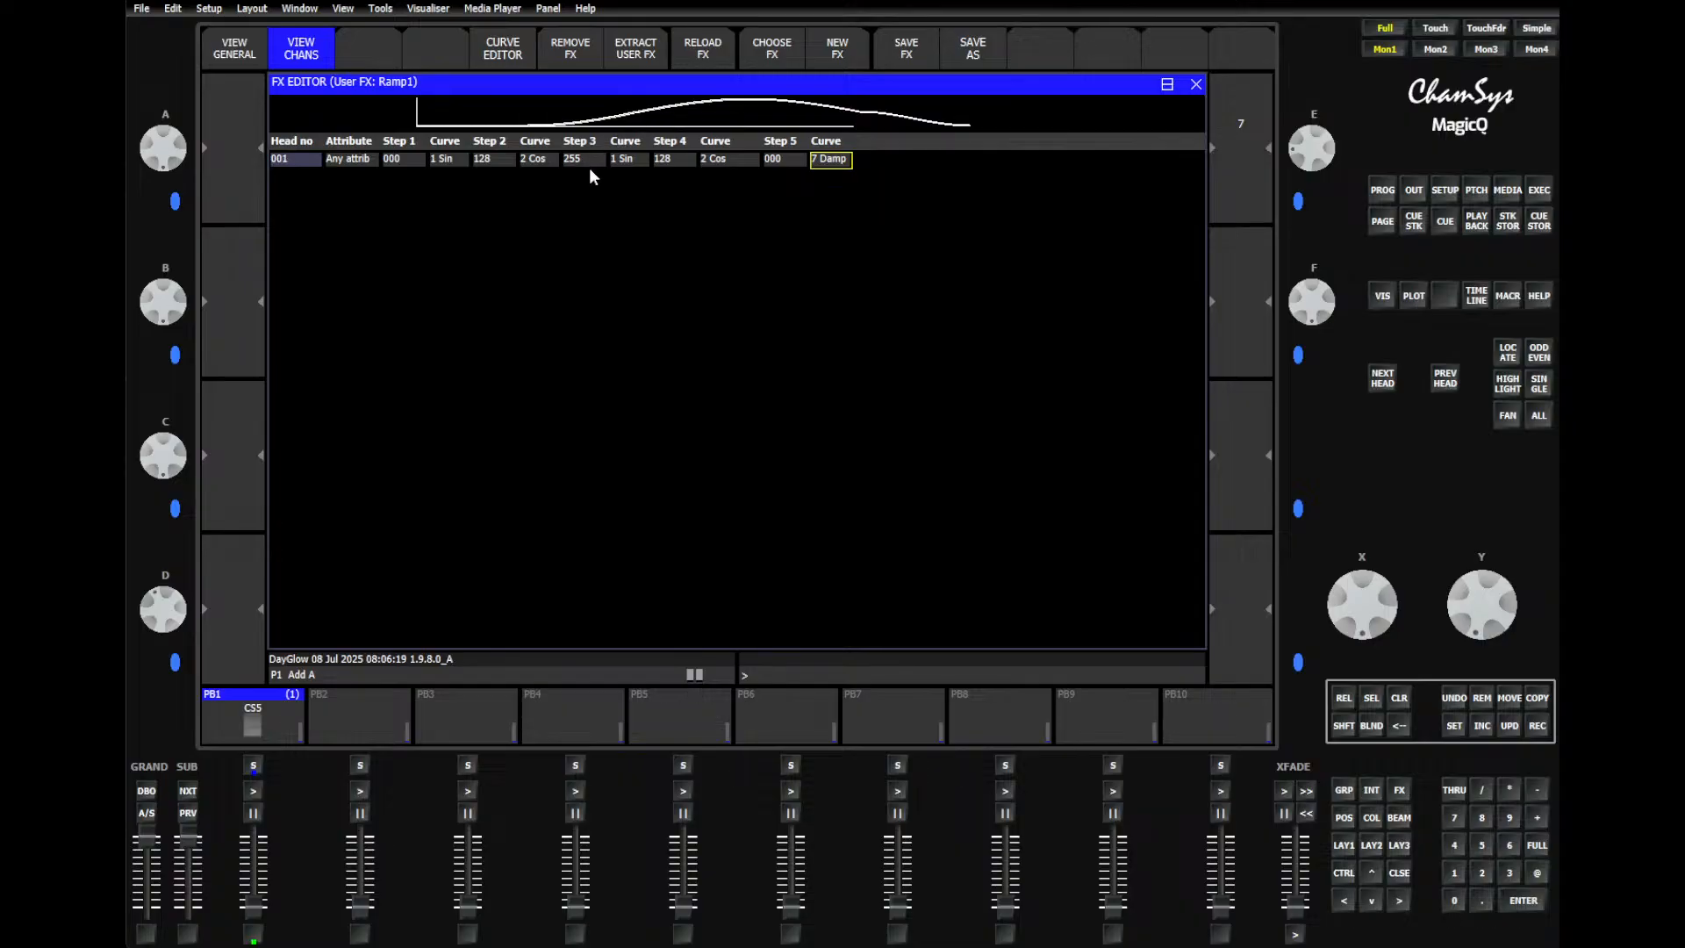
left_click(895, 58)
Step: Select the ColSoloBar6 group and set its intensity to full
left_click(1344, 789)
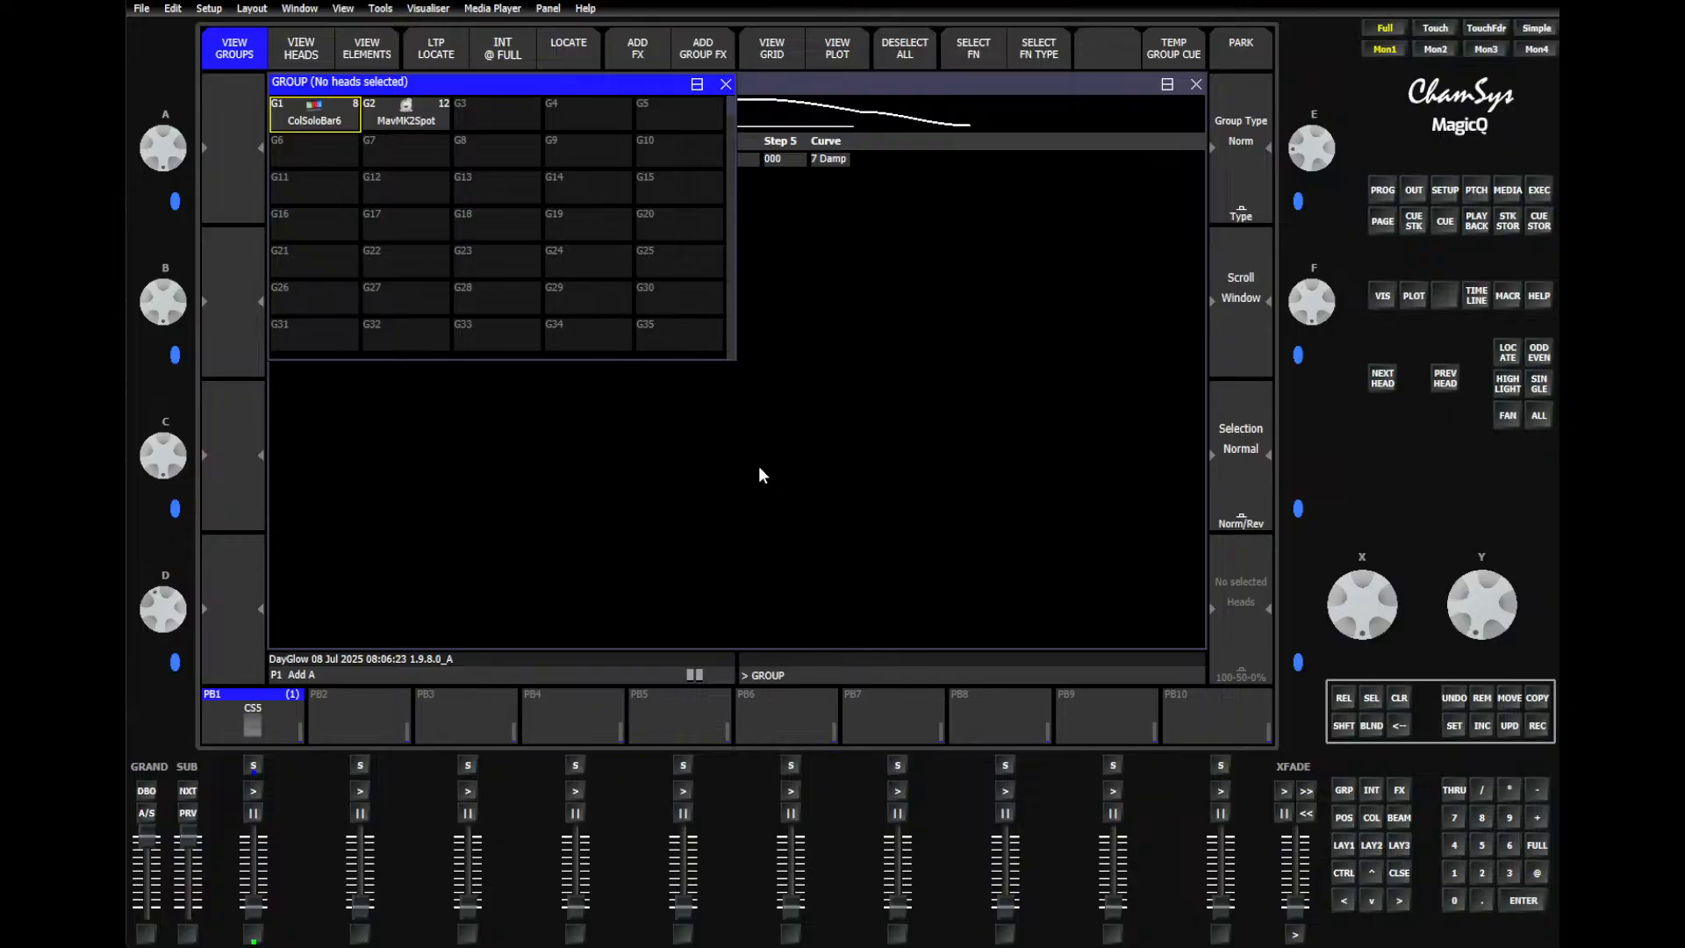
left_click(303, 118)
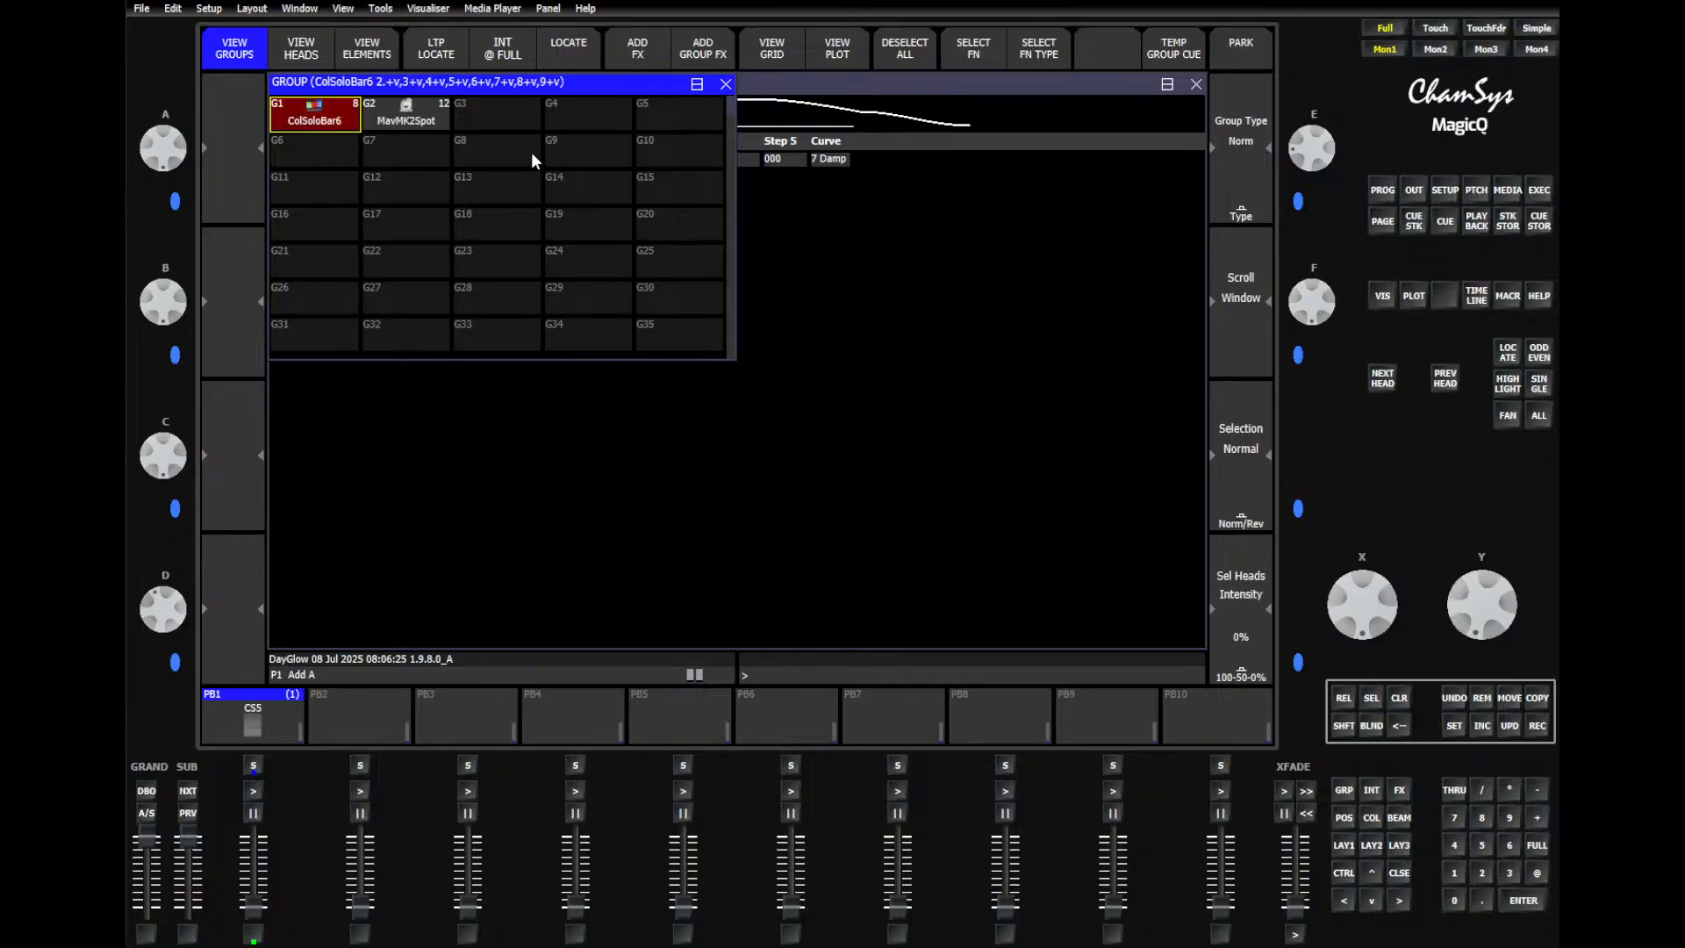
left_click(1537, 872)
left_click(1531, 904)
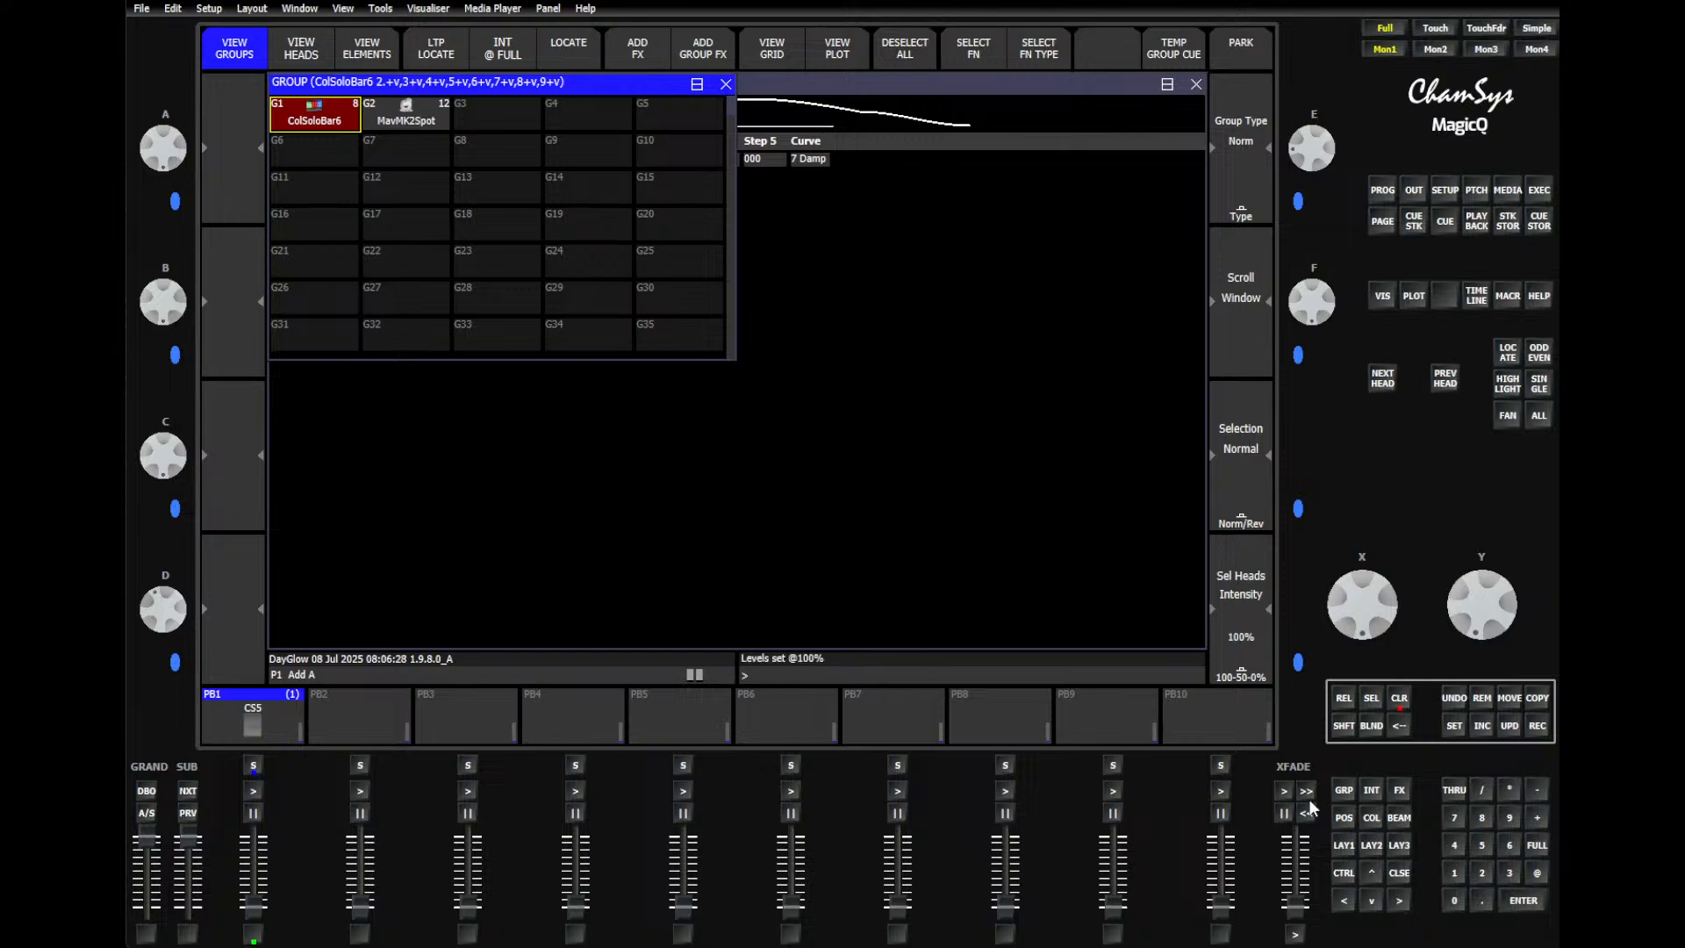
Step: Add the user FX Ramp1 to the selected heads' Vdim attribute with Include elements and view it in the outputs plan
left_click(1399, 789)
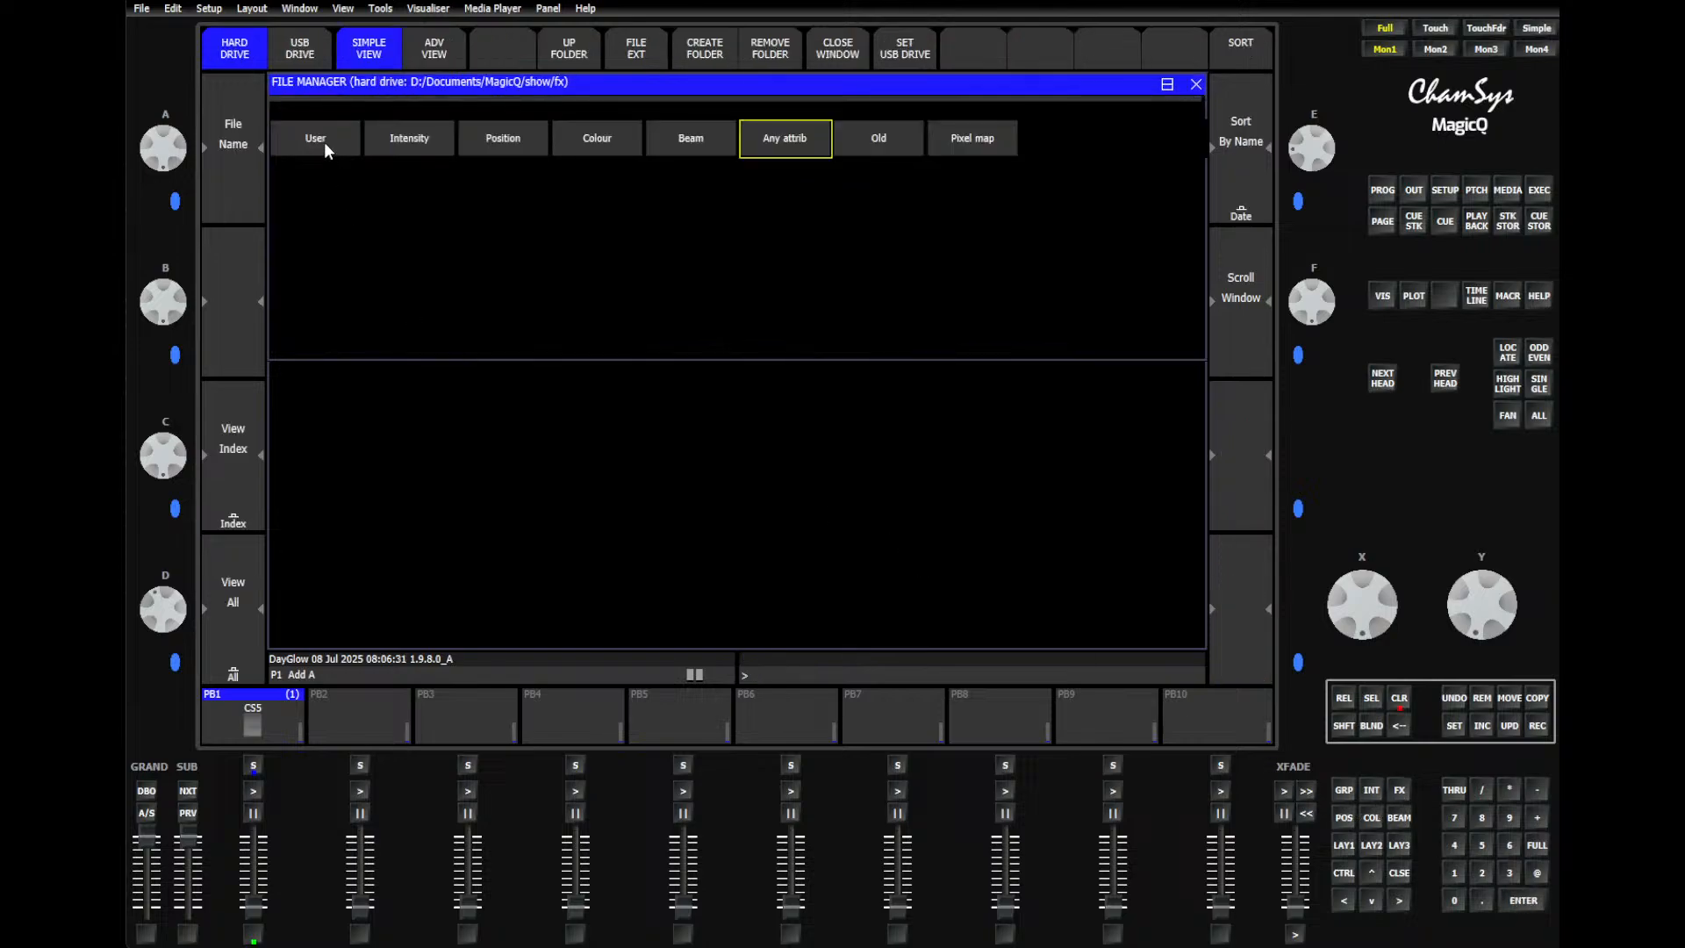
left_click(324, 141)
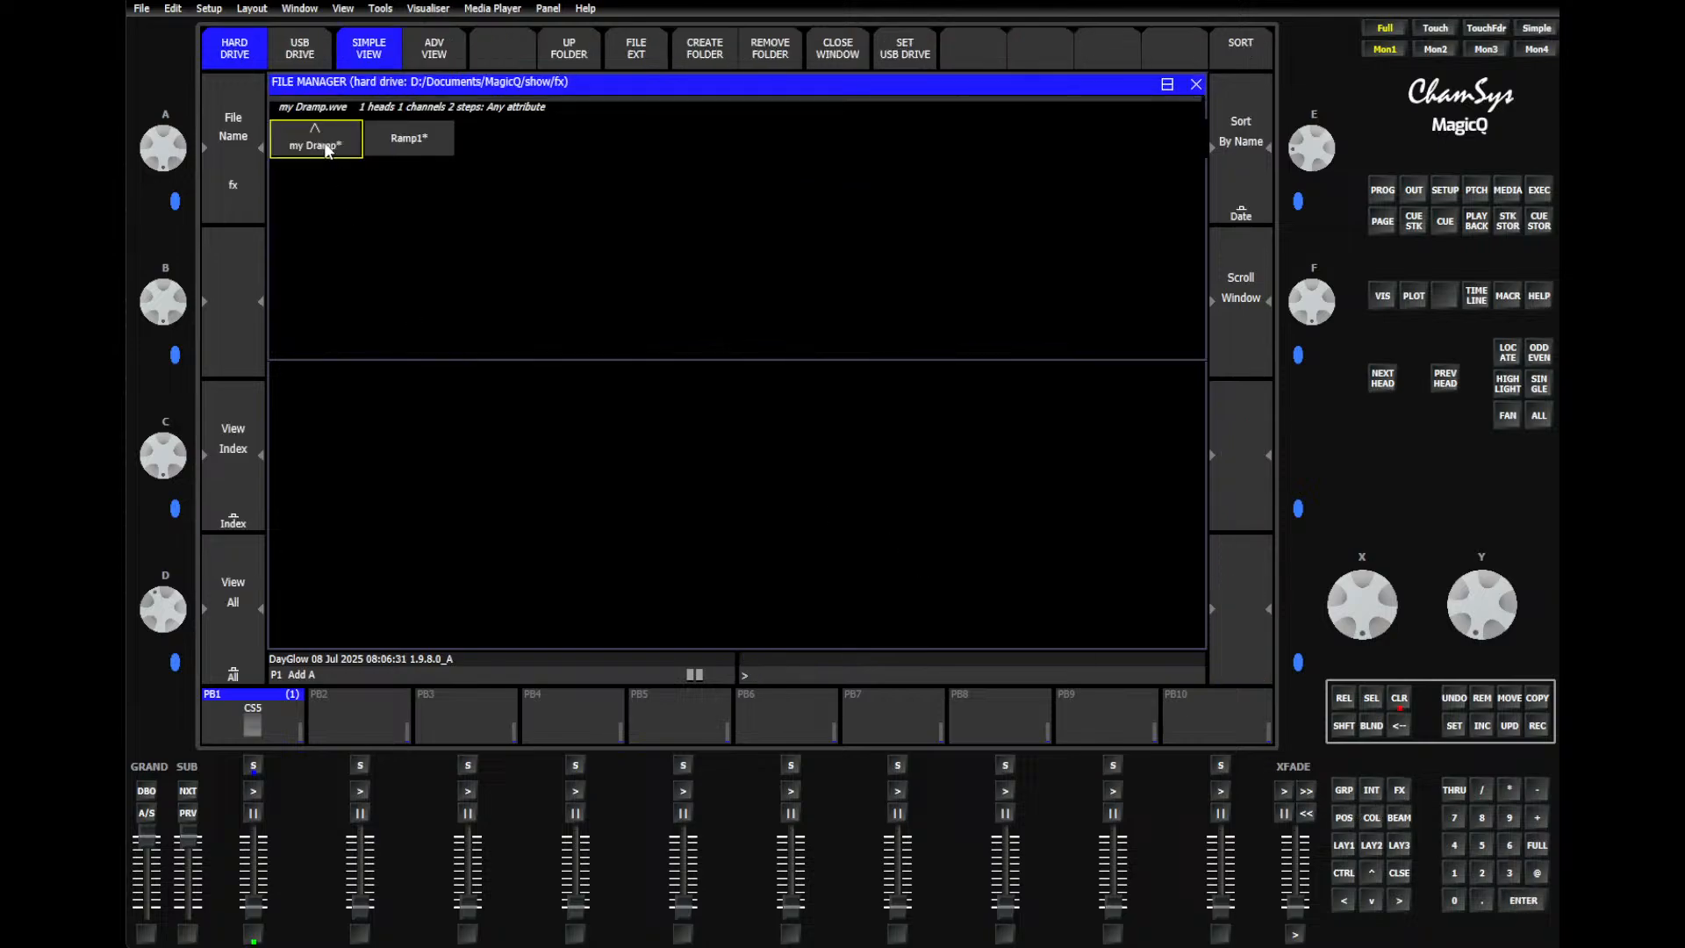
left_click(419, 139)
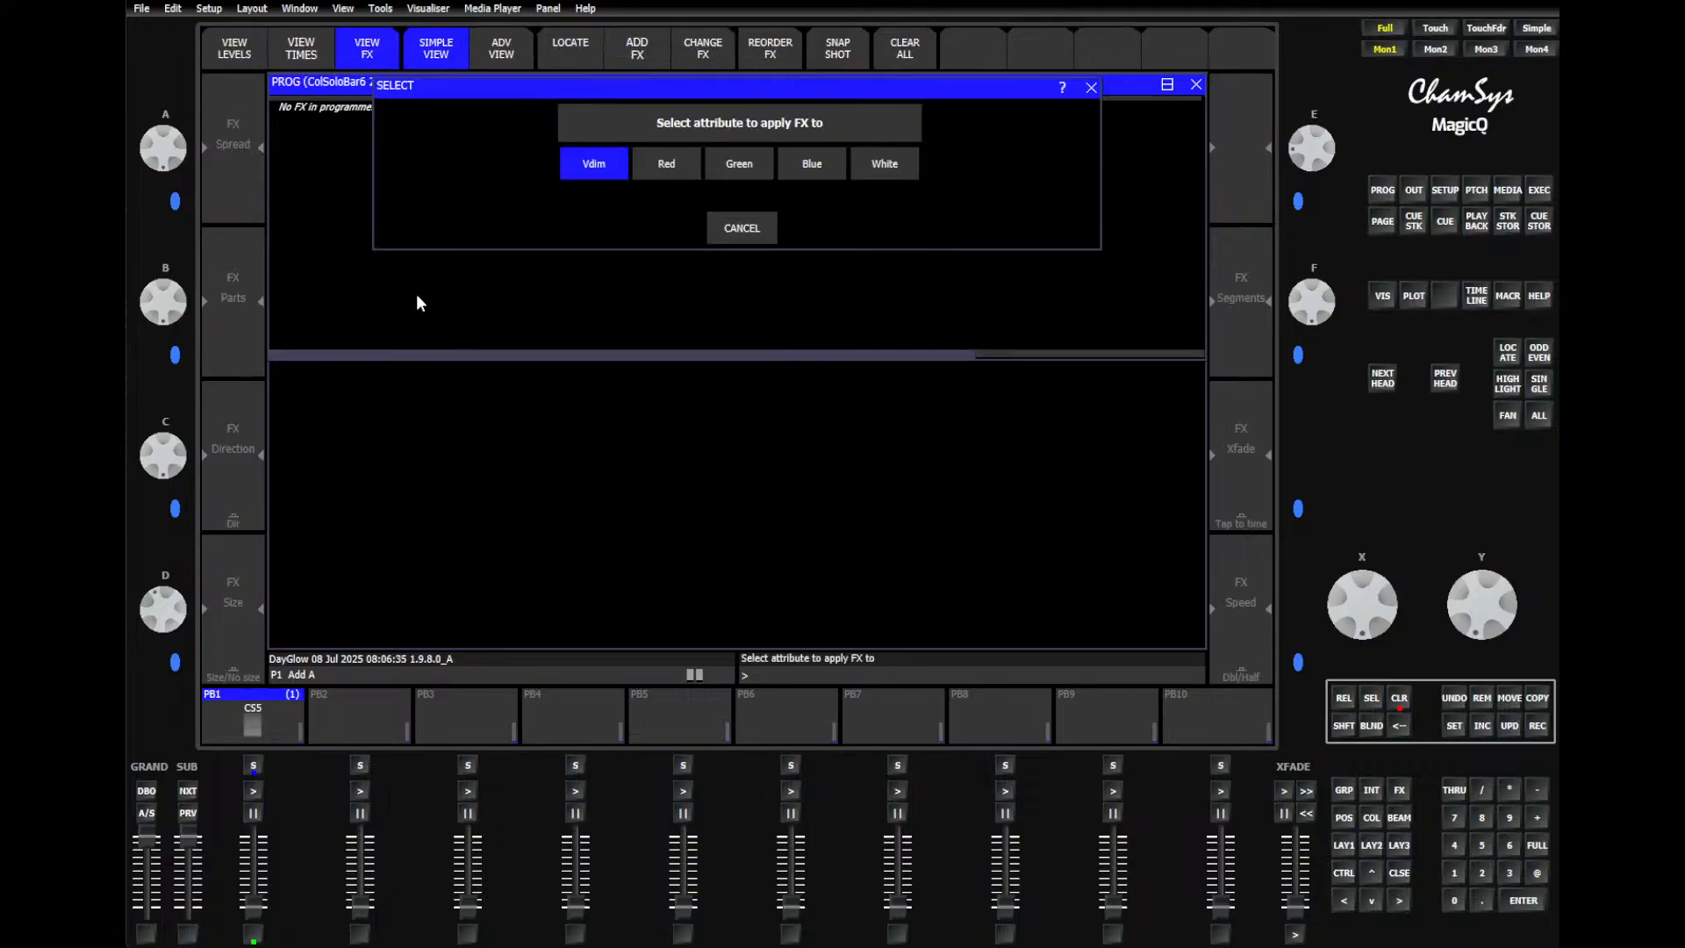
left_click(586, 161)
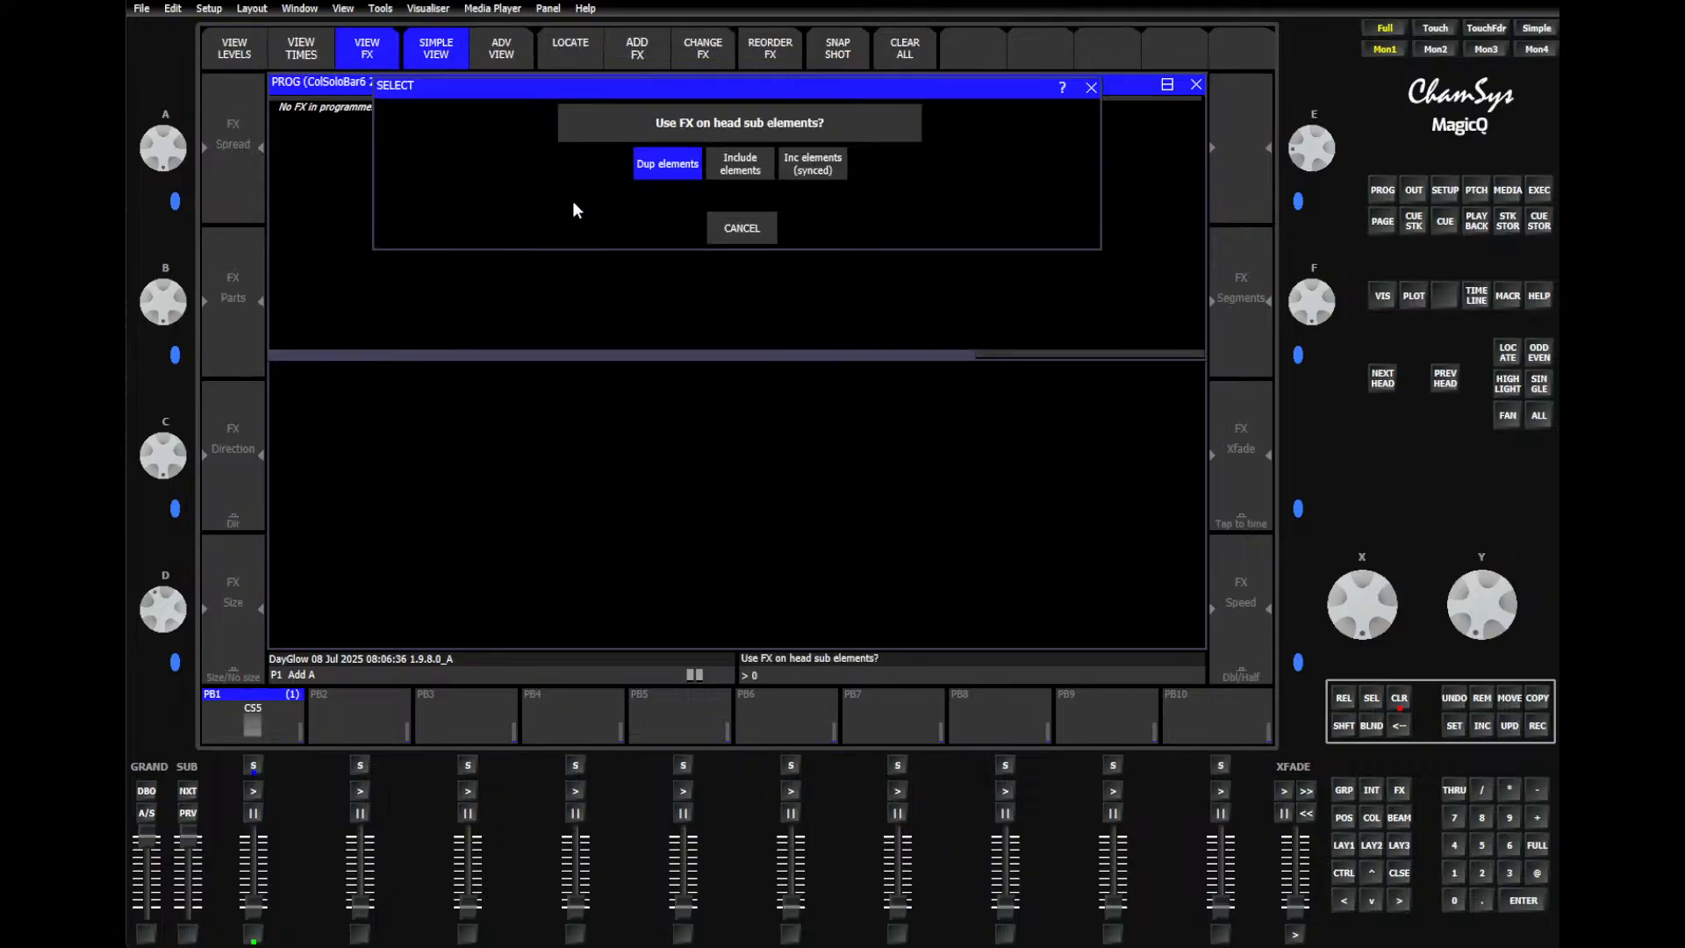
left_click(736, 165)
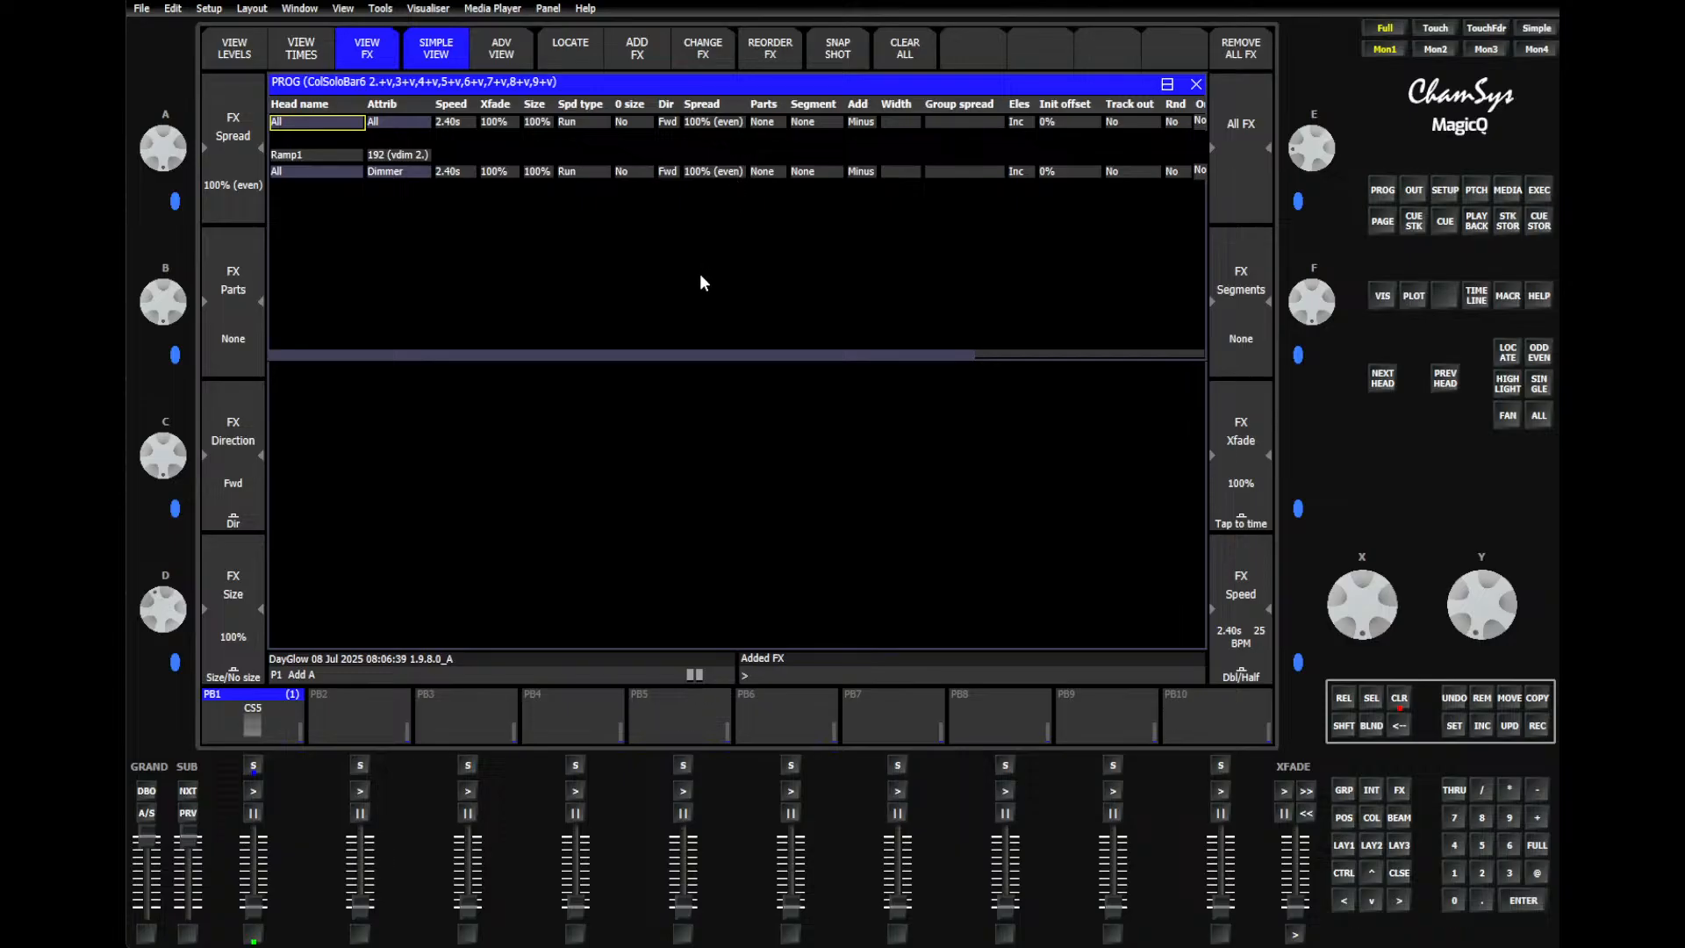
left_click(1413, 191)
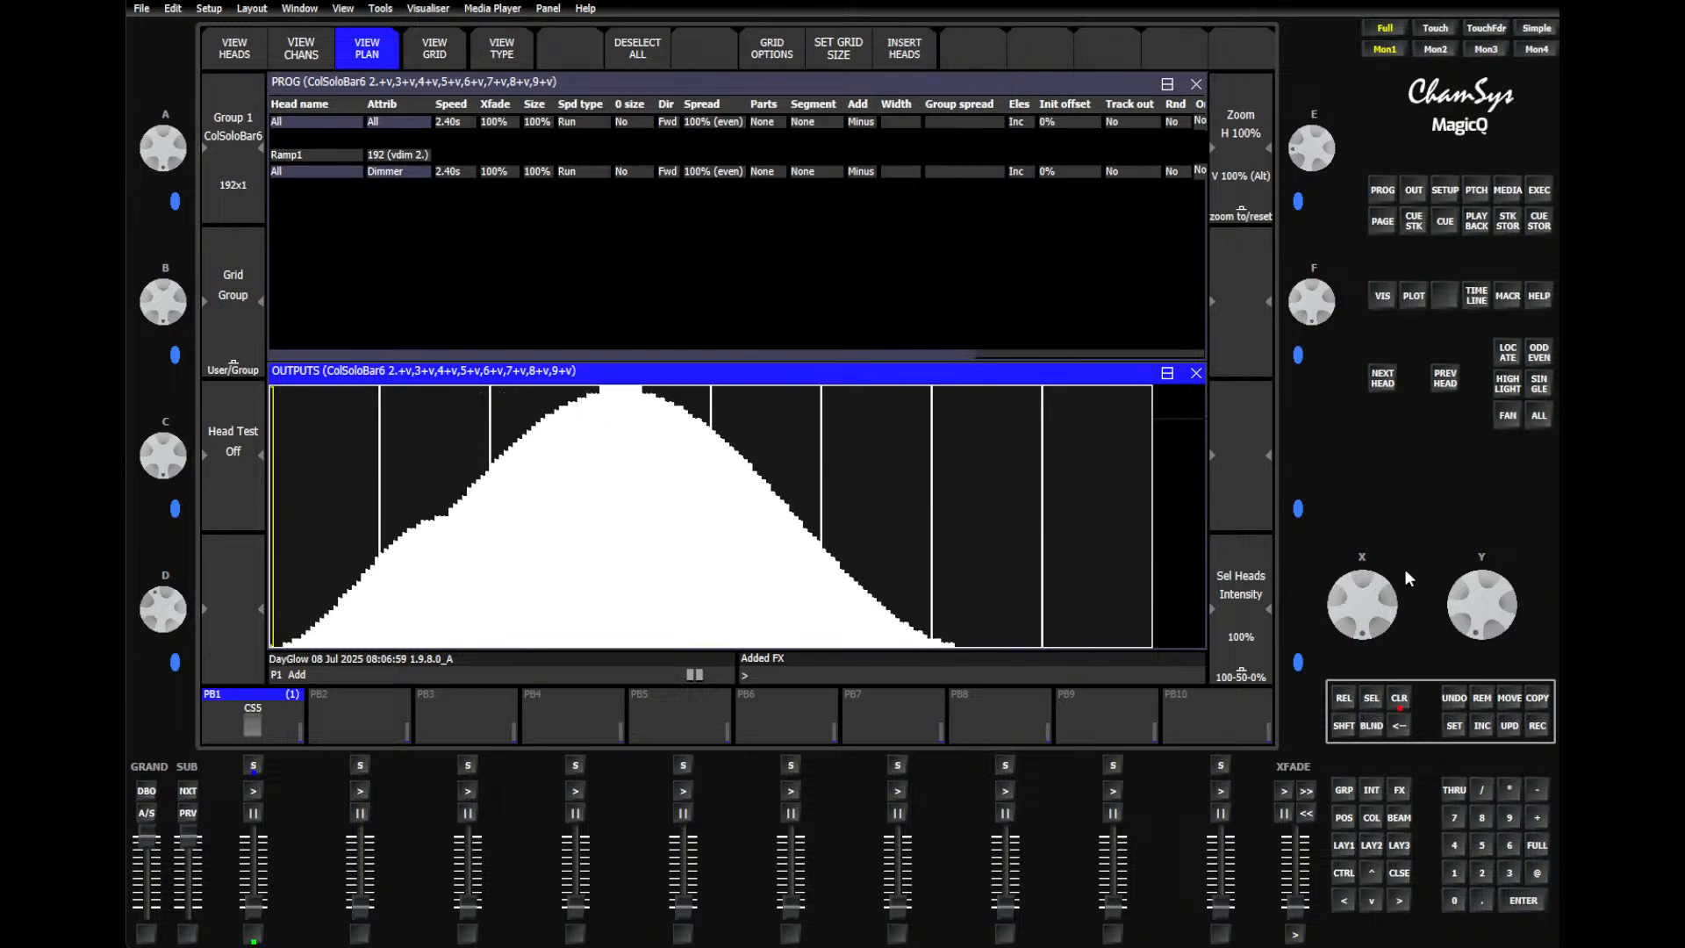
Step: Clear the programmer and open the curve editor from the patch's channel view
left_click(1403, 698)
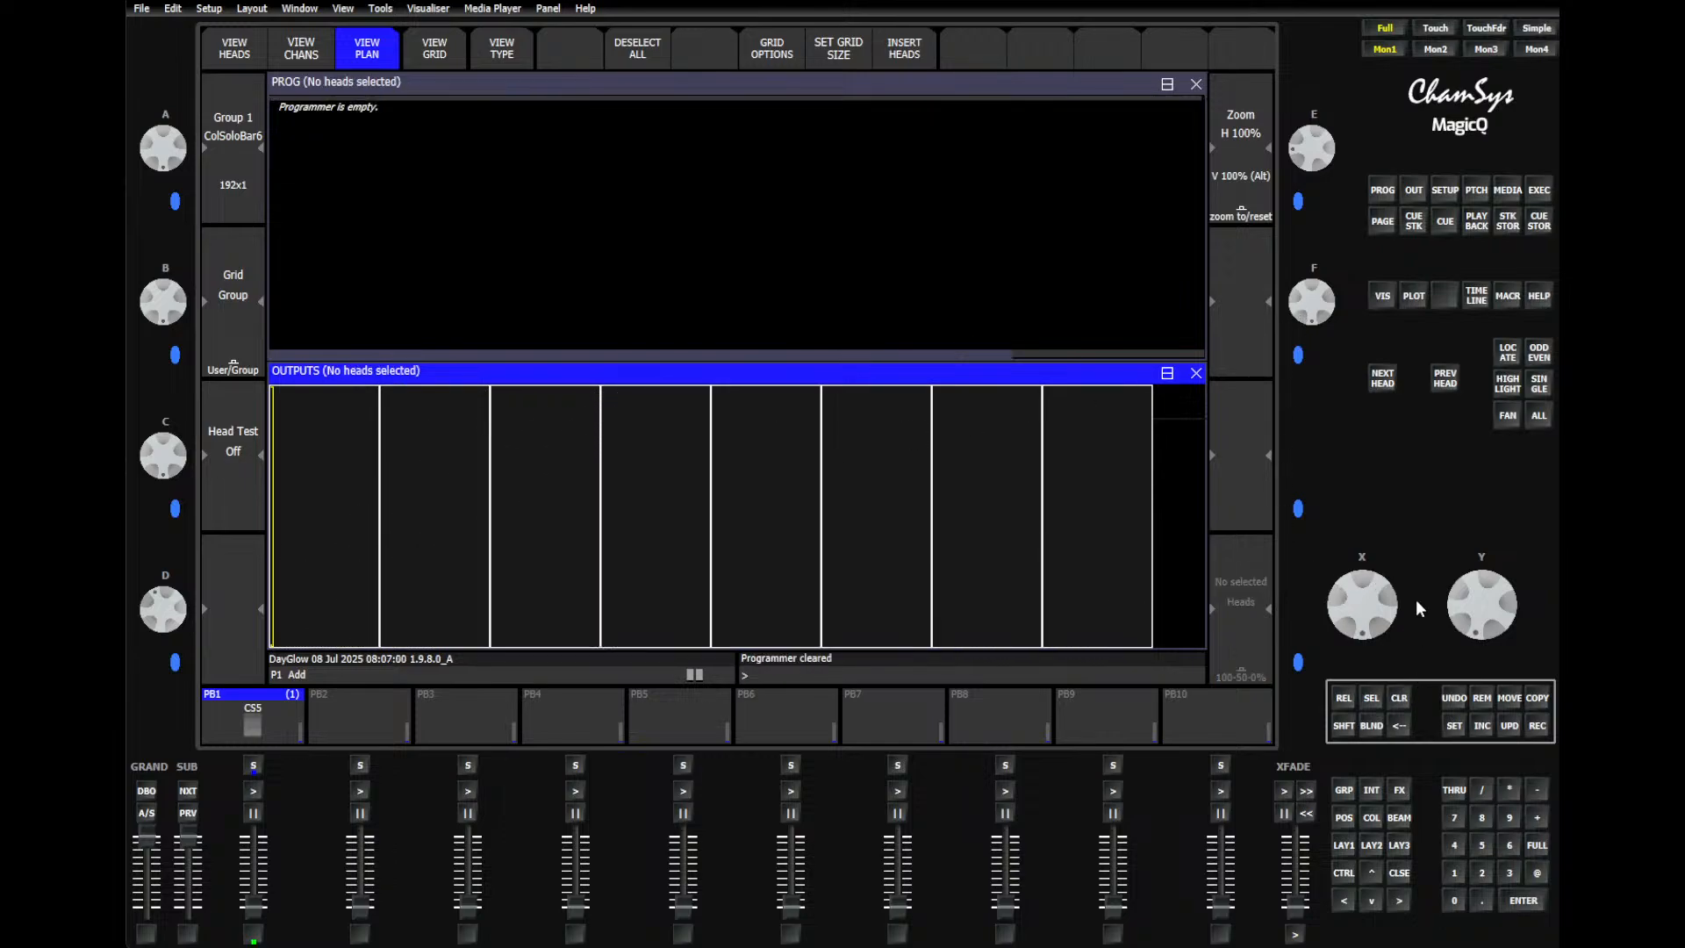
left_click(1477, 188)
left_click(309, 58)
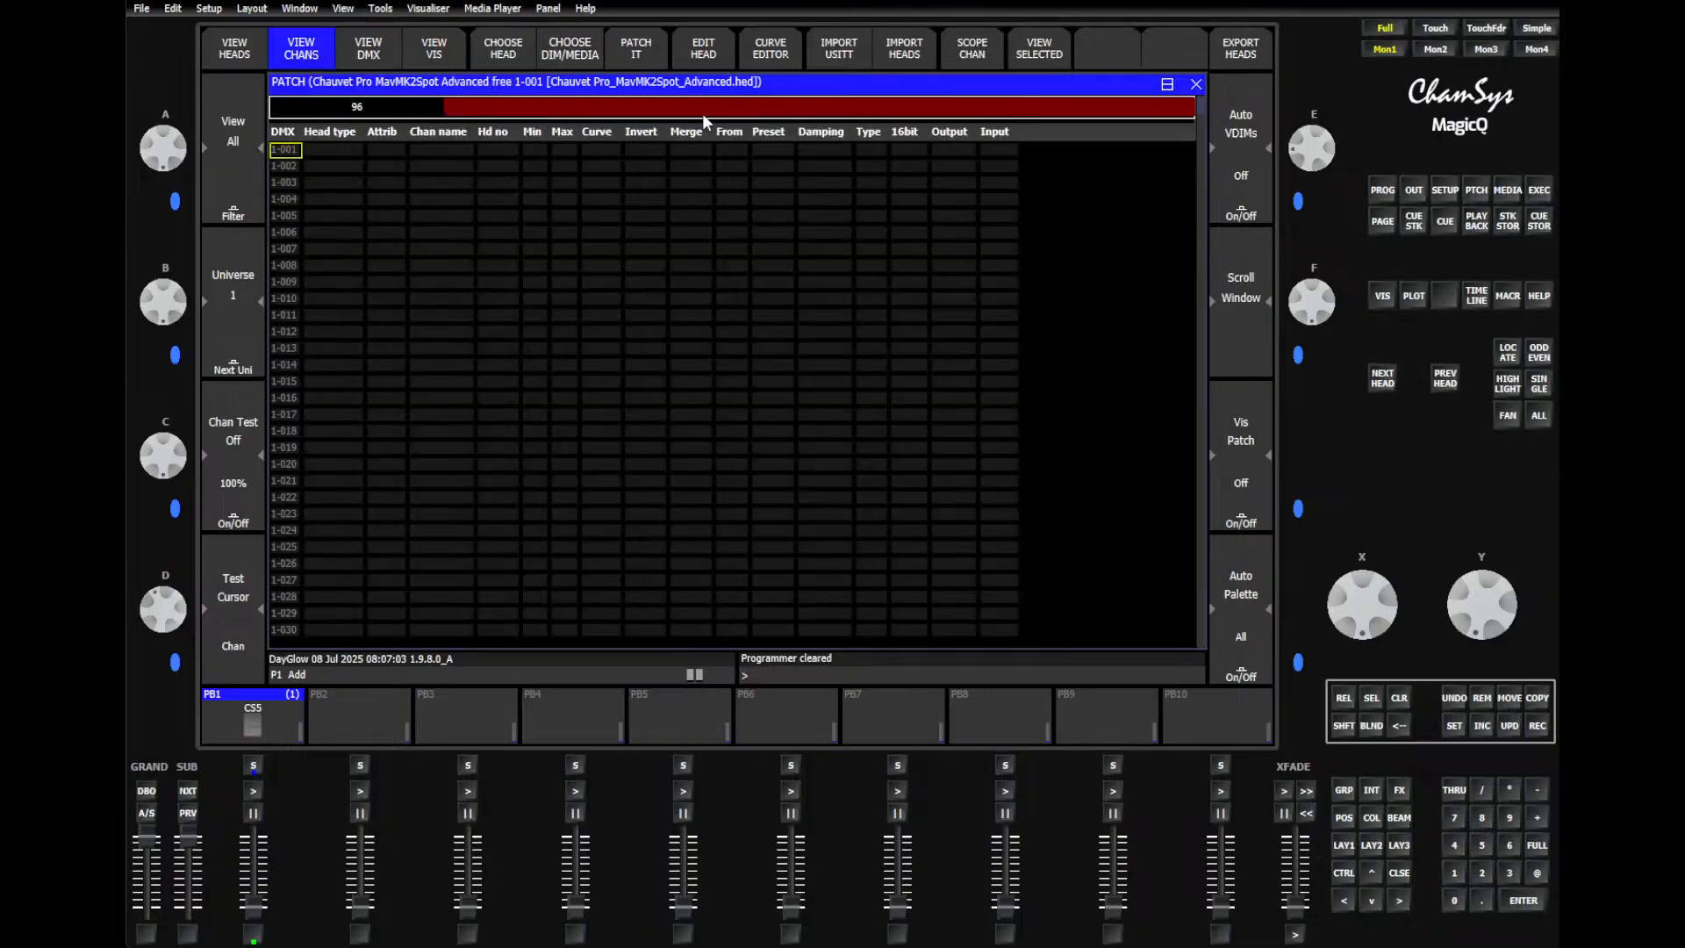
left_click(771, 49)
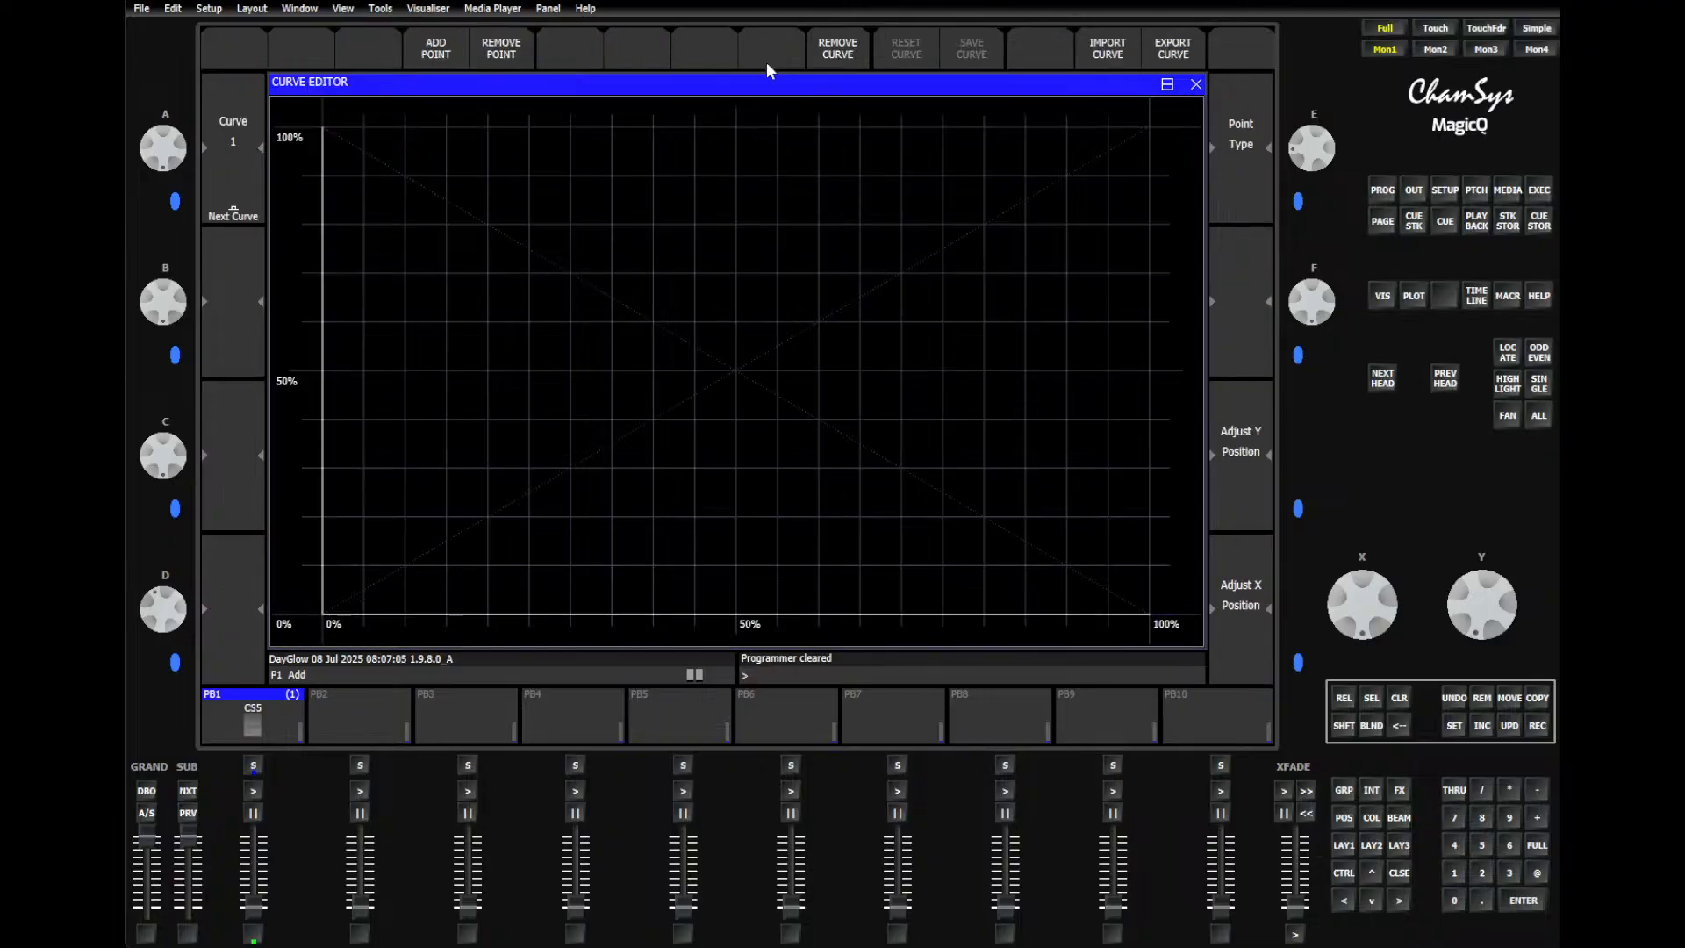
Step: On curve 2, add a point at about 72% X and 53% Y and make it a Spline point
left_click(245, 193)
left_click(439, 50)
left_click(451, 52)
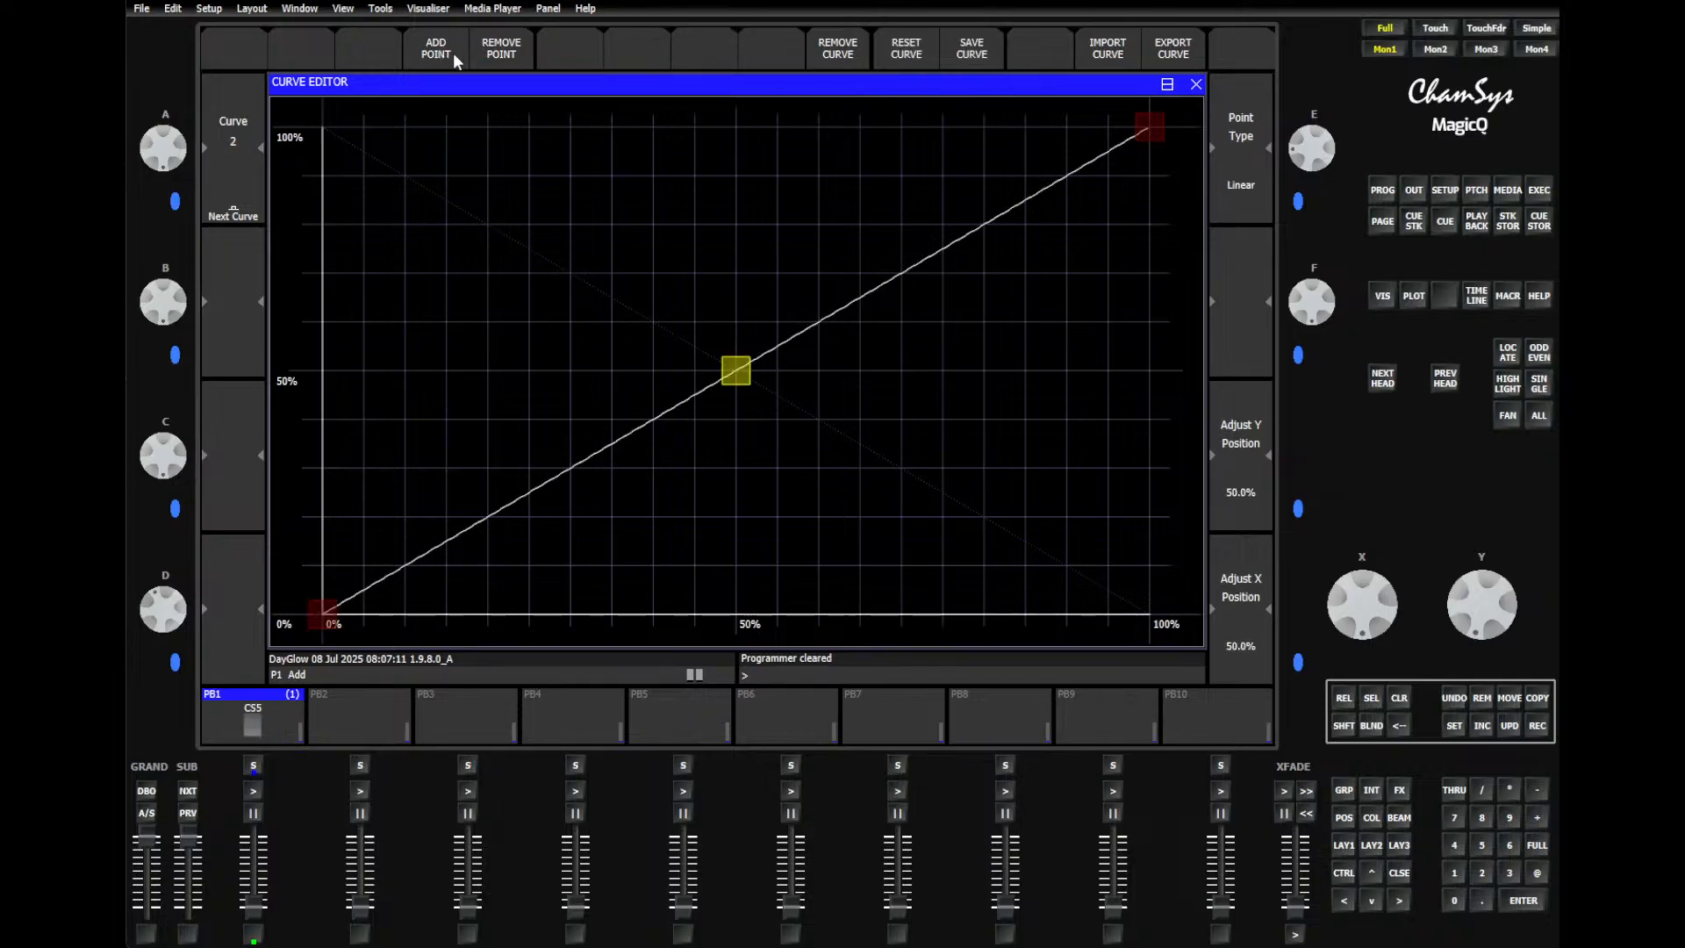
left_click_drag(736, 371, 920, 358)
left_click(1244, 202)
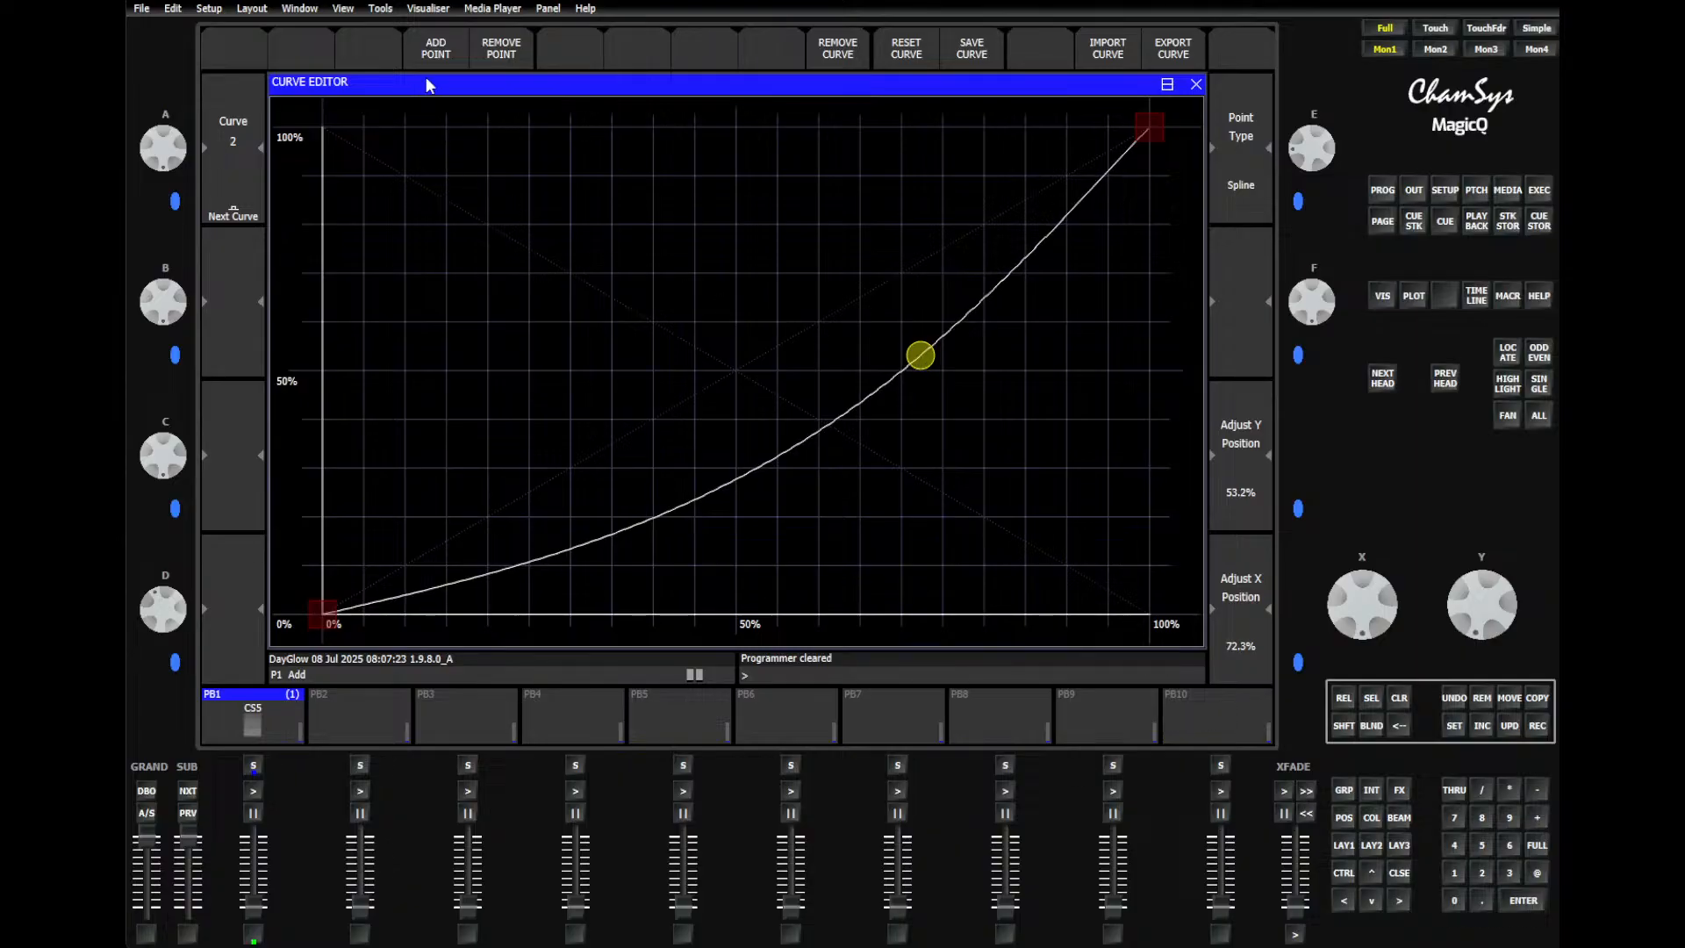
Step: Add a second Spline point to curve 2 at about 24% X and 34% Y
left_click(435, 49)
left_click_drag(625, 472, 523, 453)
left_click(1237, 184)
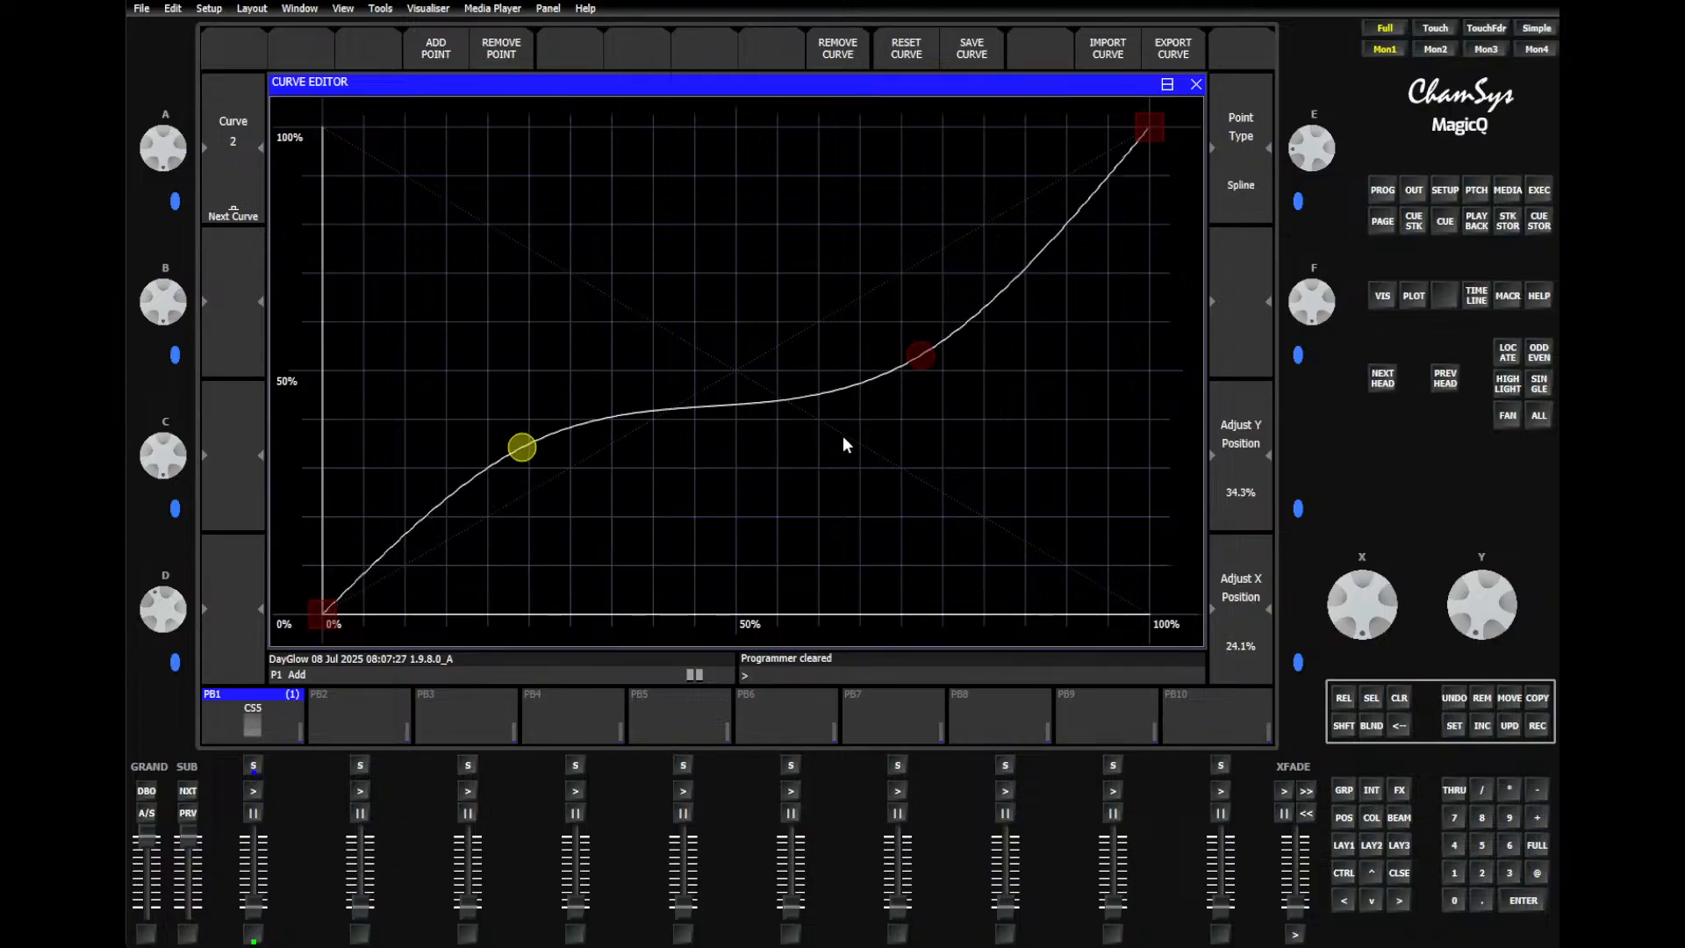
Step: Move the upper Spline point of curve 2 to about 77% X and 60% Y and save the curve
left_click_drag(921, 356, 963, 332)
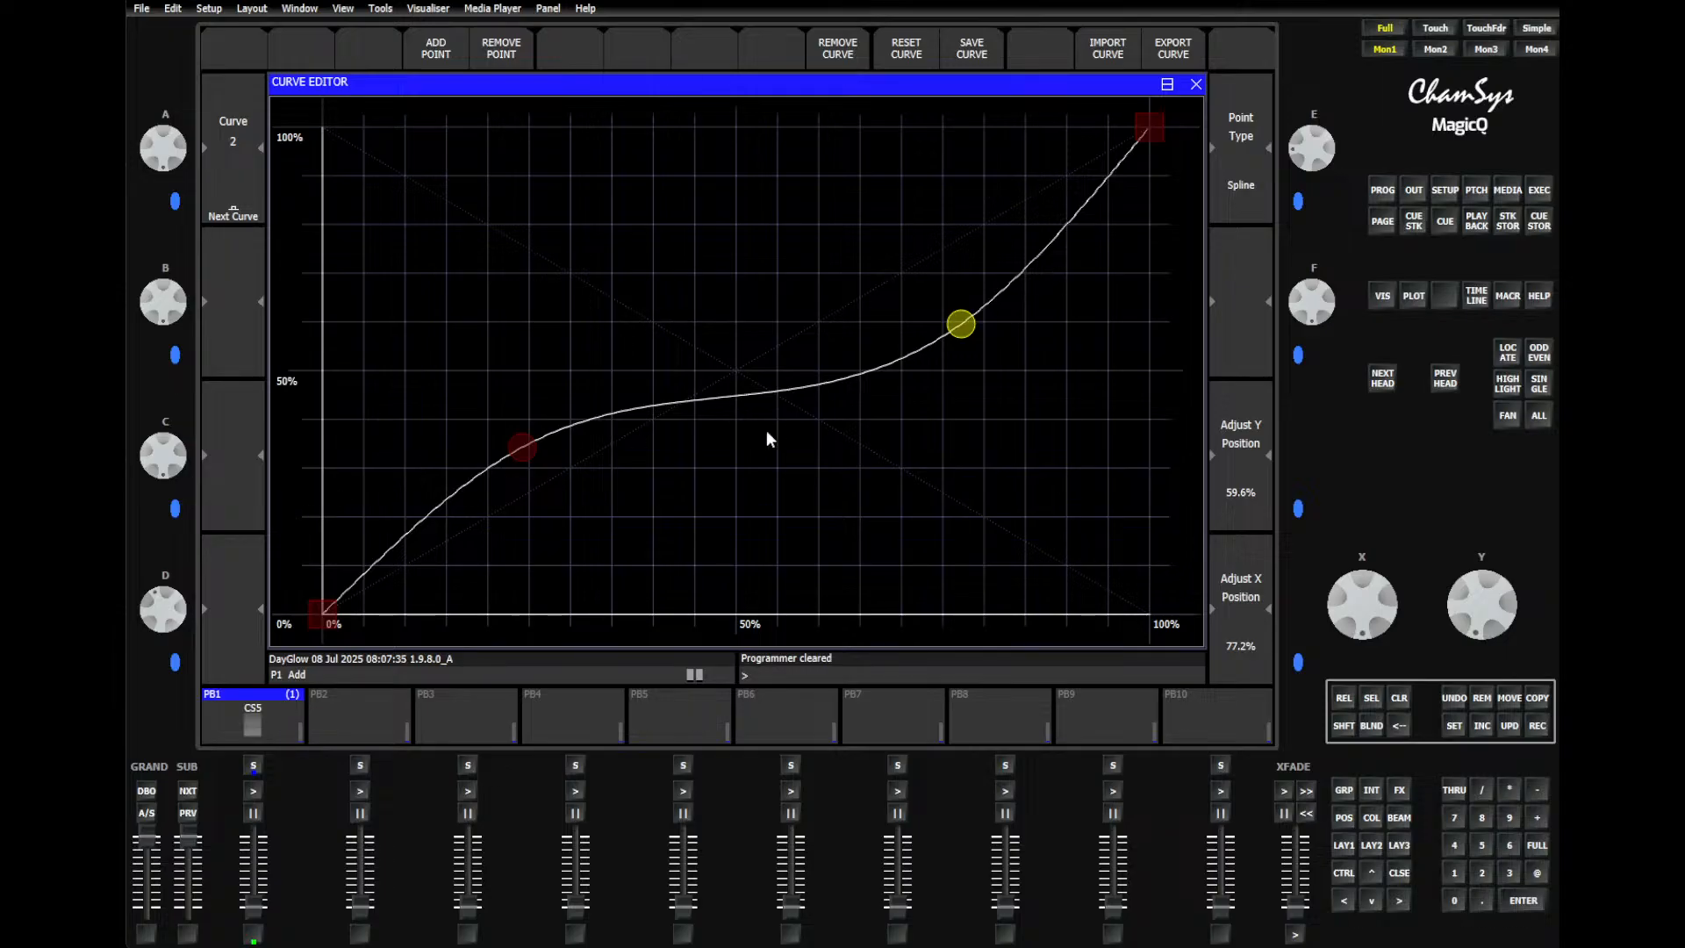
left_click(973, 48)
Step: Browse the existing user curves up to curve 12 and return to curve 11
left_click(231, 188)
left_click(230, 189)
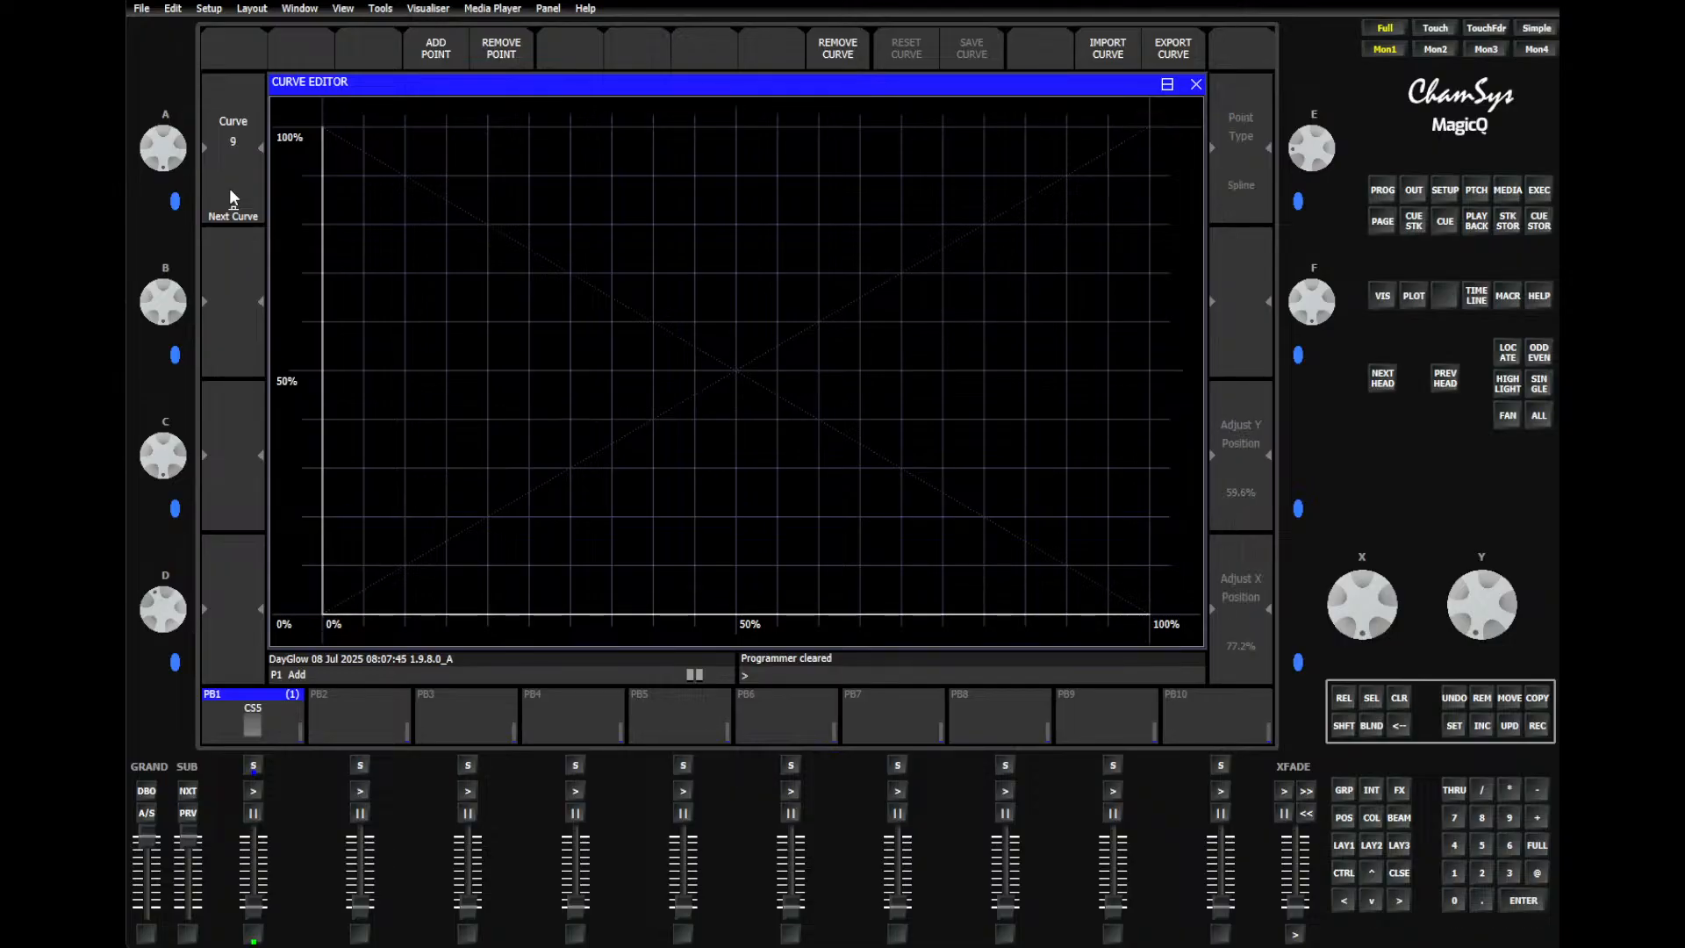
left_click(230, 189)
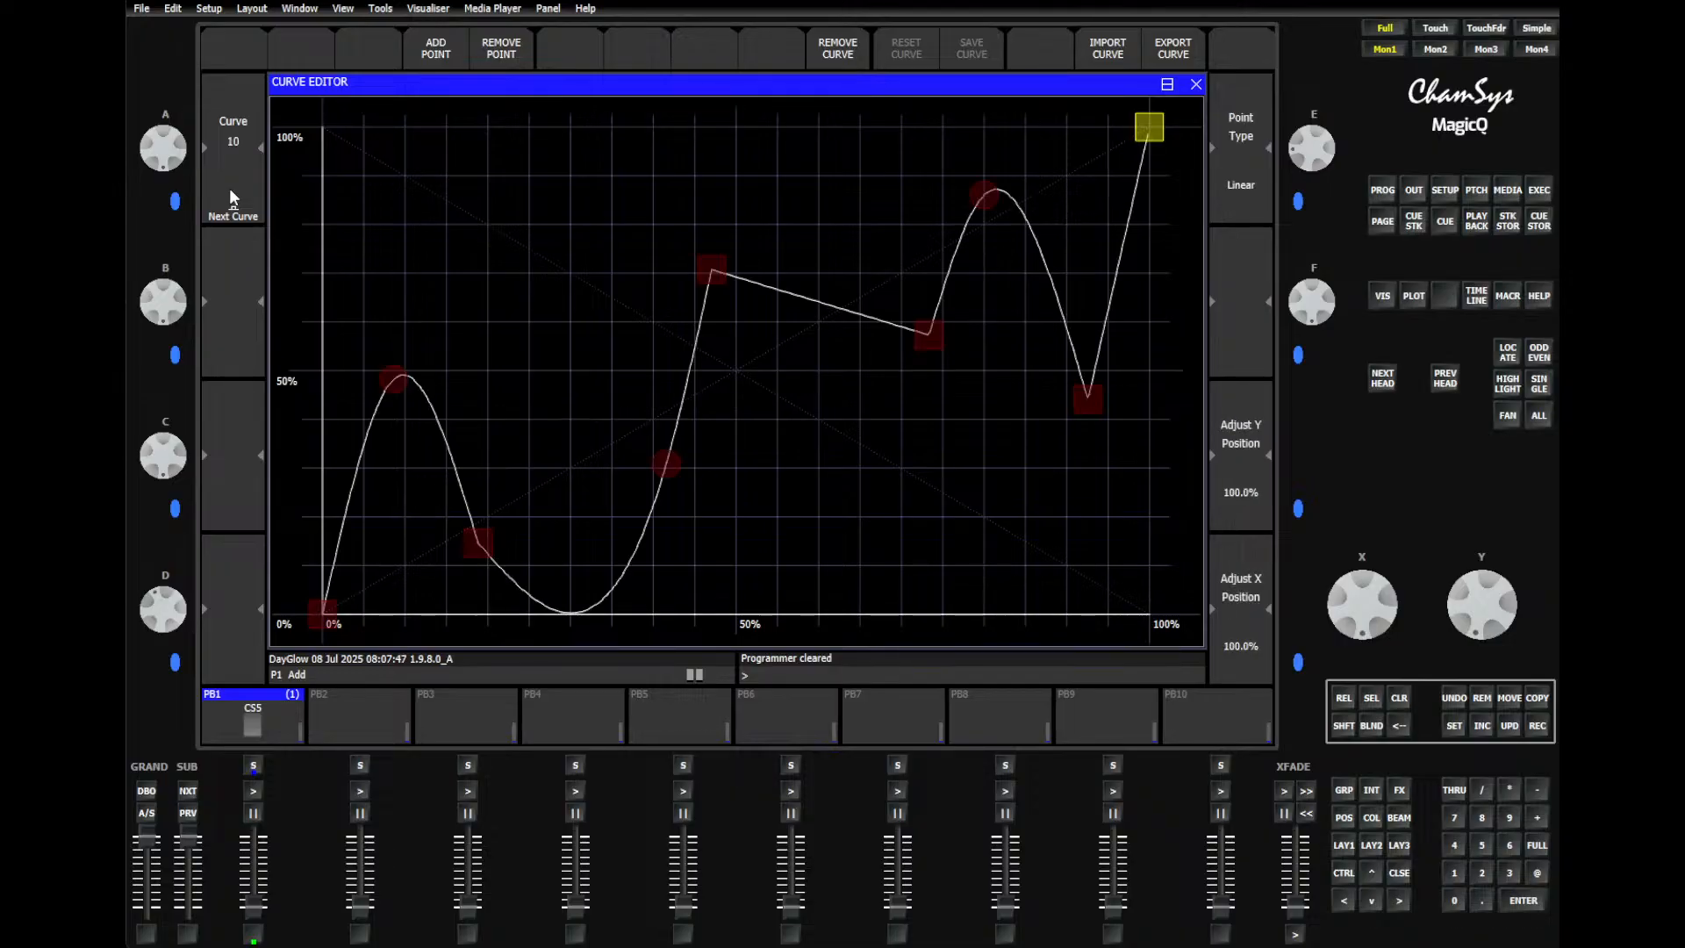
left_click(229, 188)
left_click(229, 188)
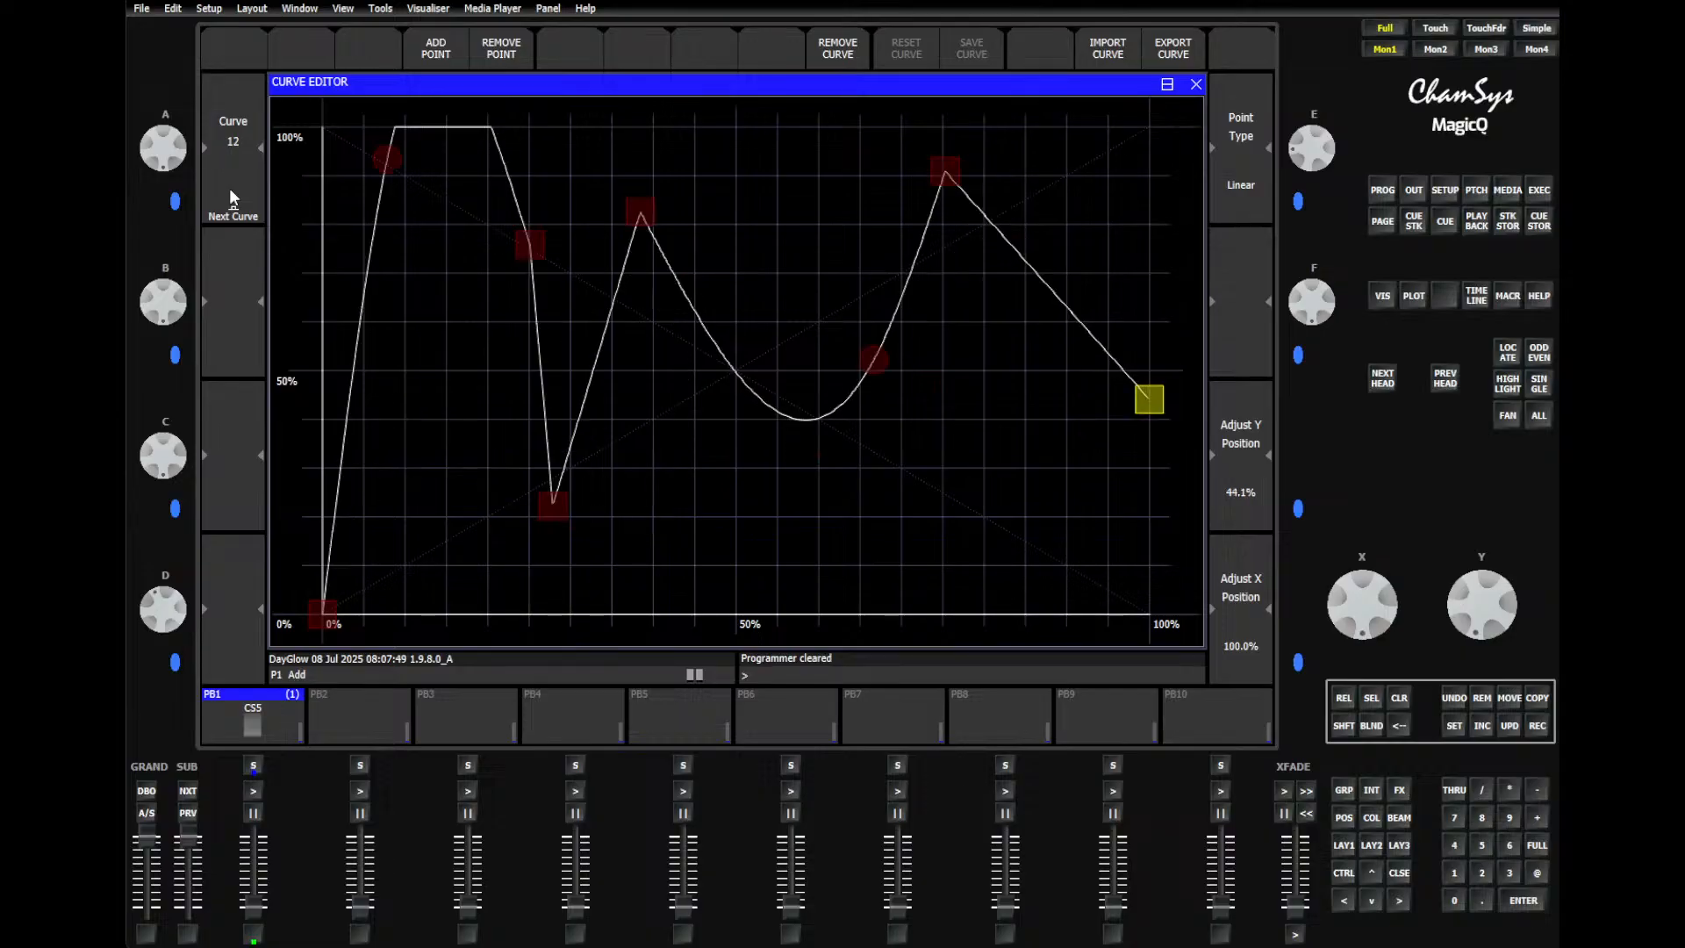
scroll(234, 110, "down", 1)
Step: On curve 11, move the first high peak to about 31% X and 77% Y, and make it and the end point Spline
left_click_drag(589, 250, 580, 240)
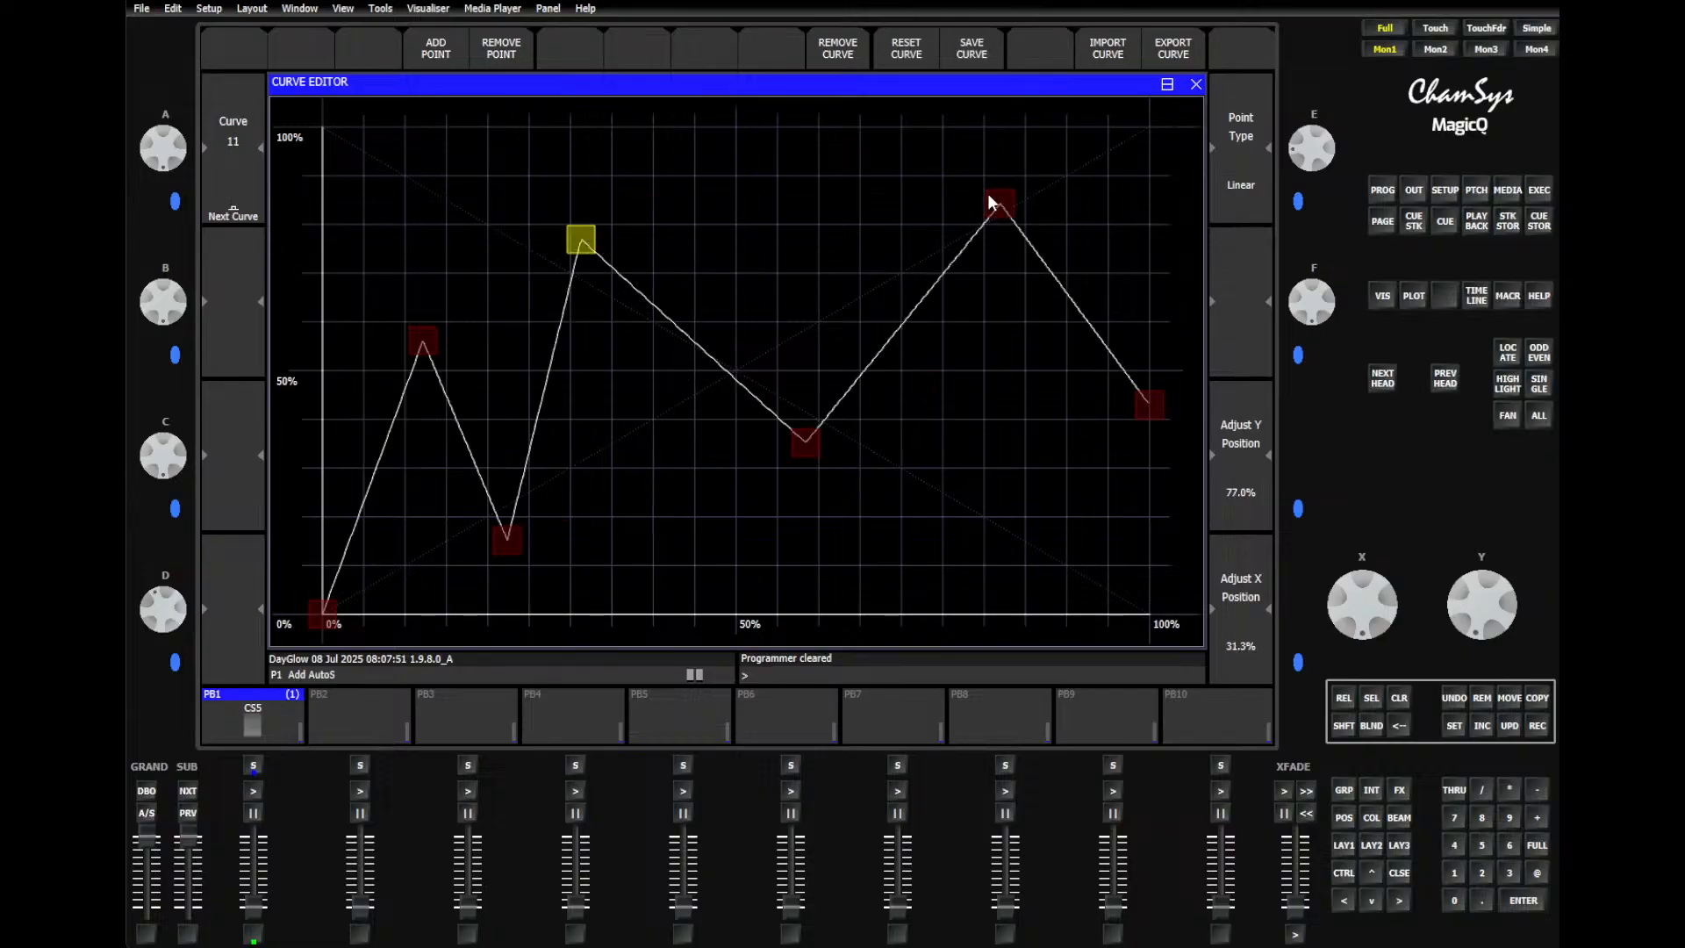
left_click(1262, 189)
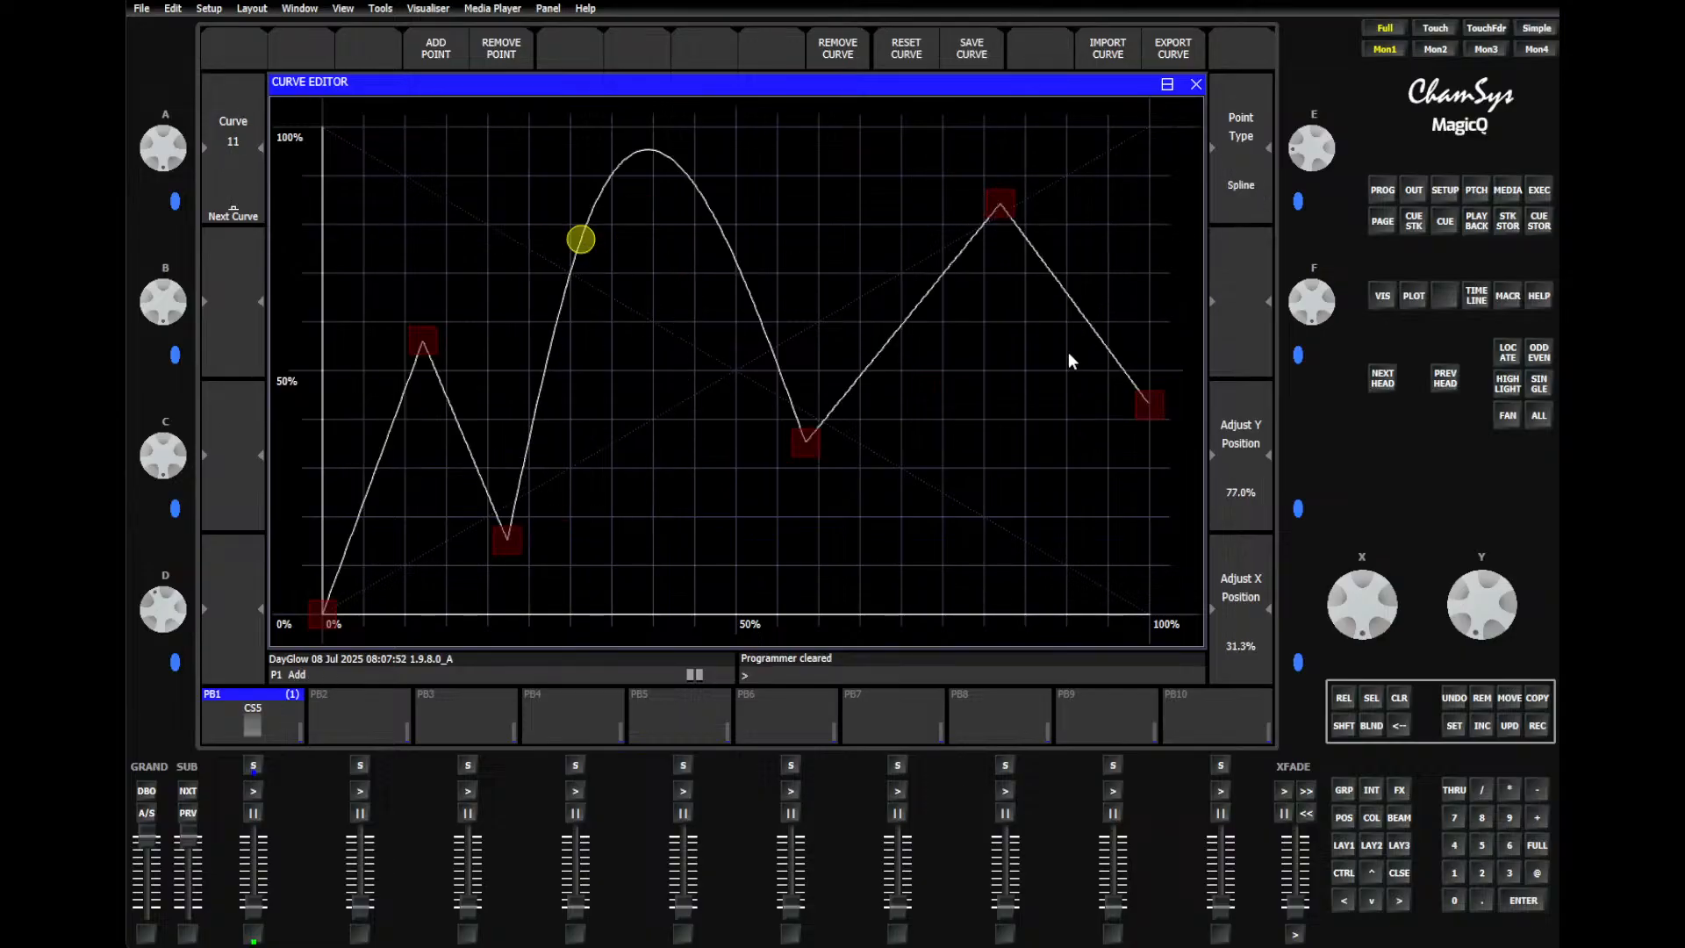
left_click(1146, 405)
left_click(1239, 167)
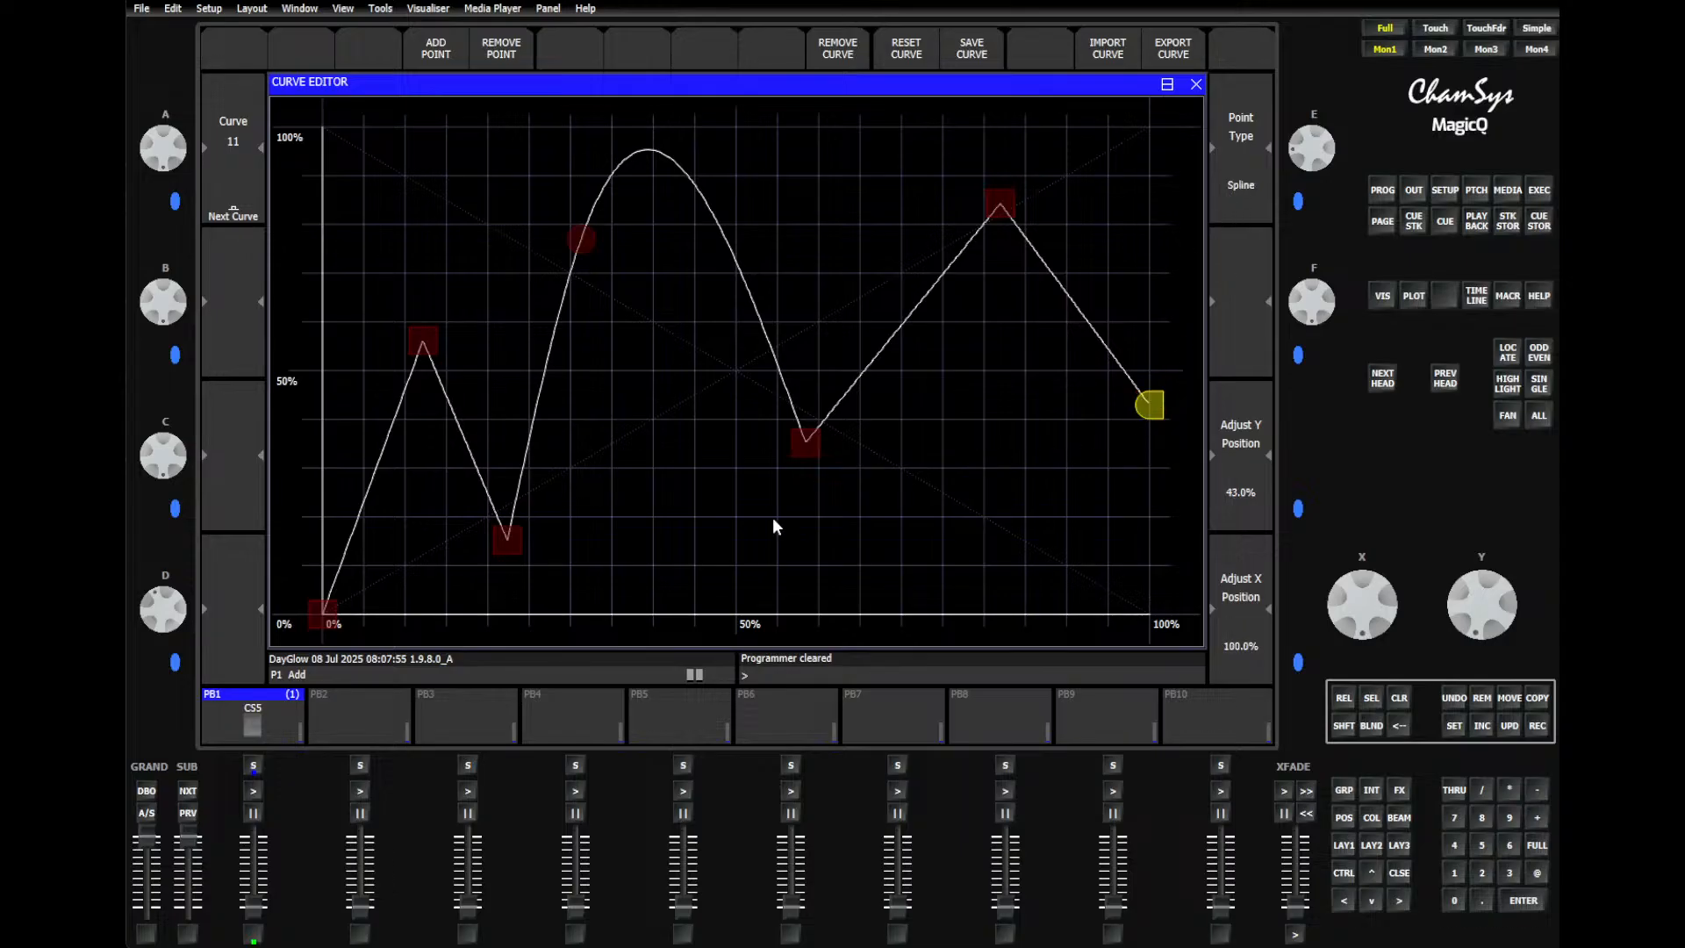
Step: Make curve 11's second high peak, at about 82% X and 84% Y, a Spline point and save the changes
left_click(1001, 204)
left_click(1220, 204)
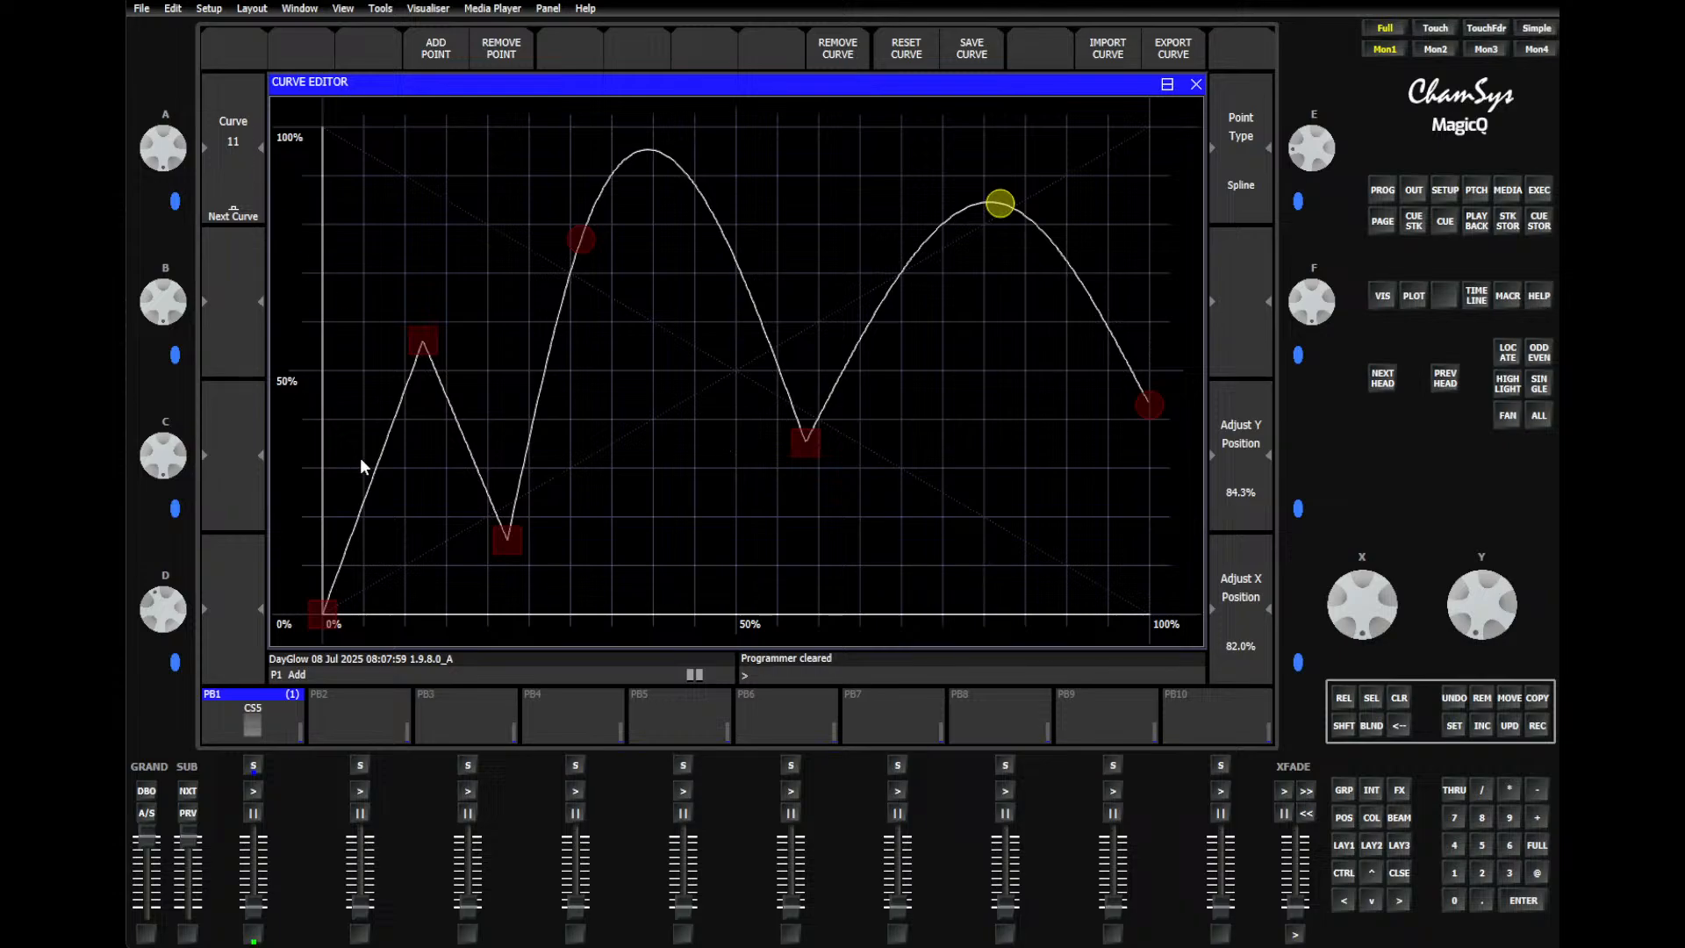
left_click(246, 136)
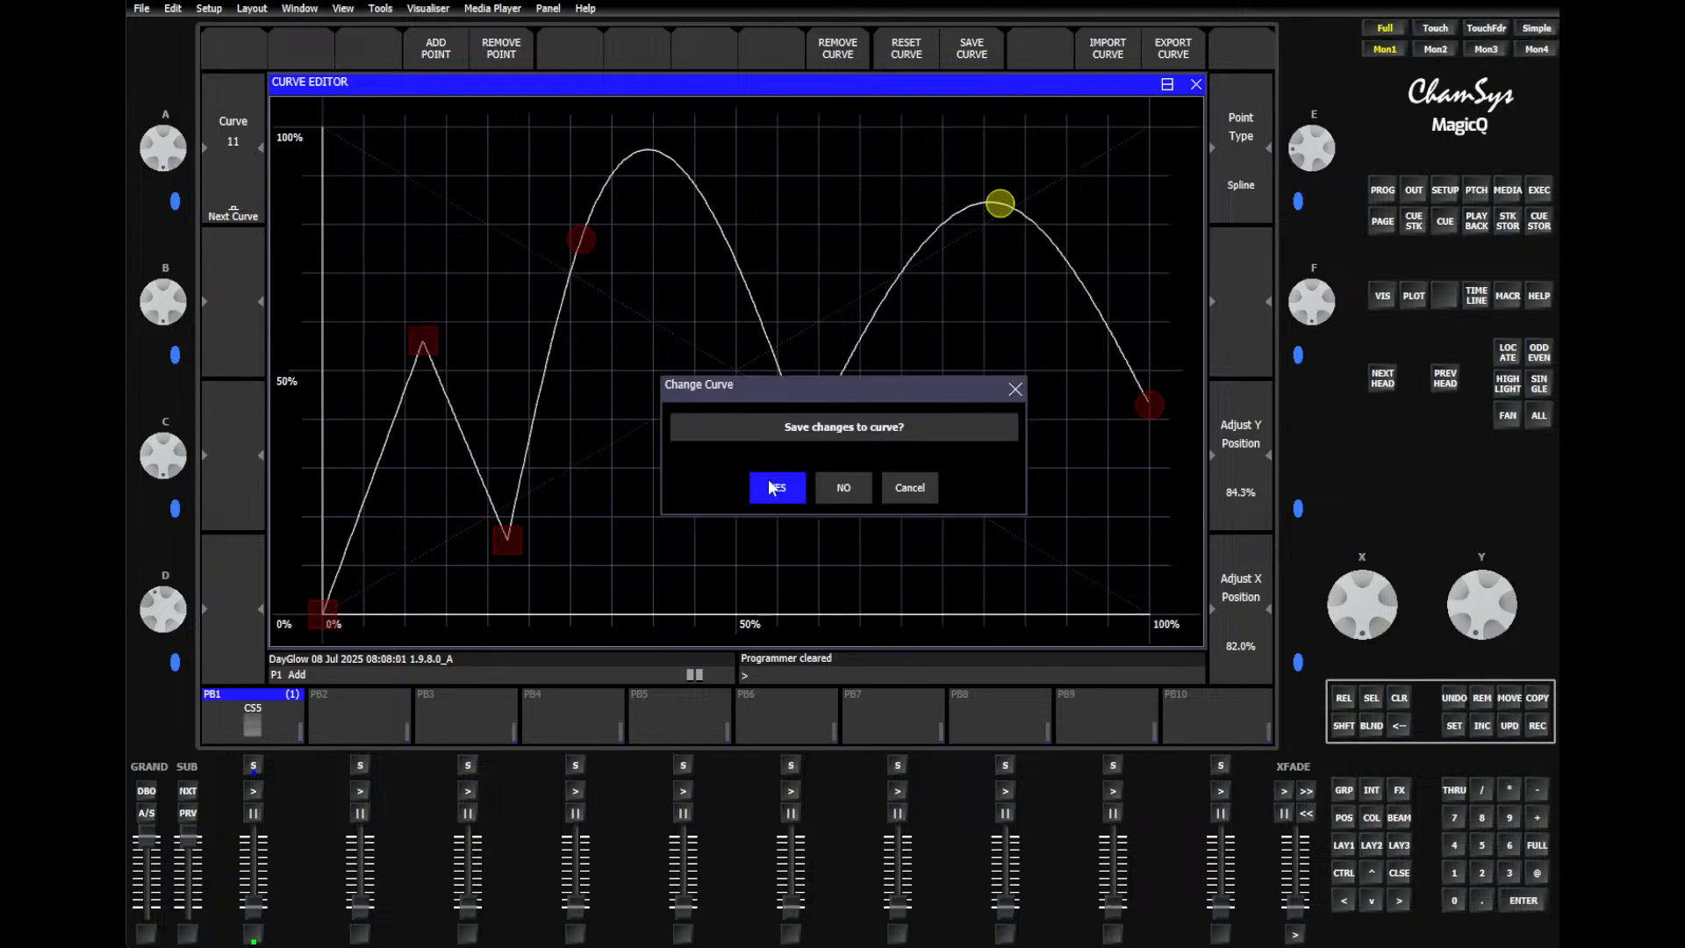
left_click(775, 488)
Step: On curve 12, move the first Spline point to about 10% X and 82% Y and the neighbouring Linear point to about 26% X and 76% Y
left_click(228, 113)
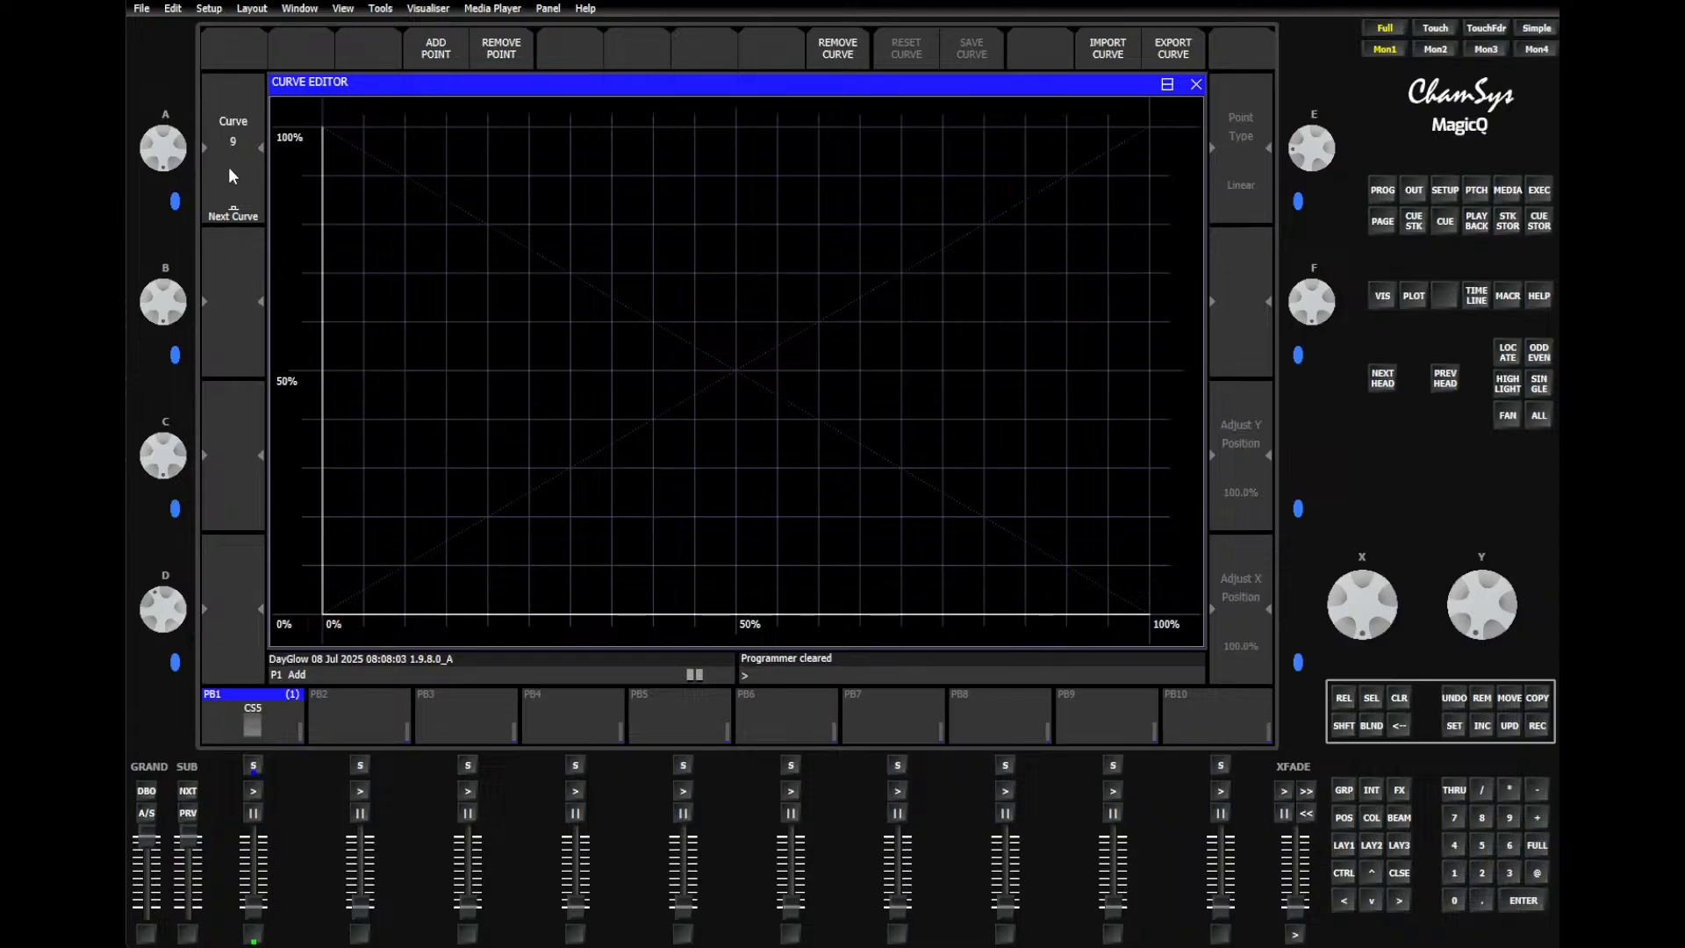
left_click(228, 189)
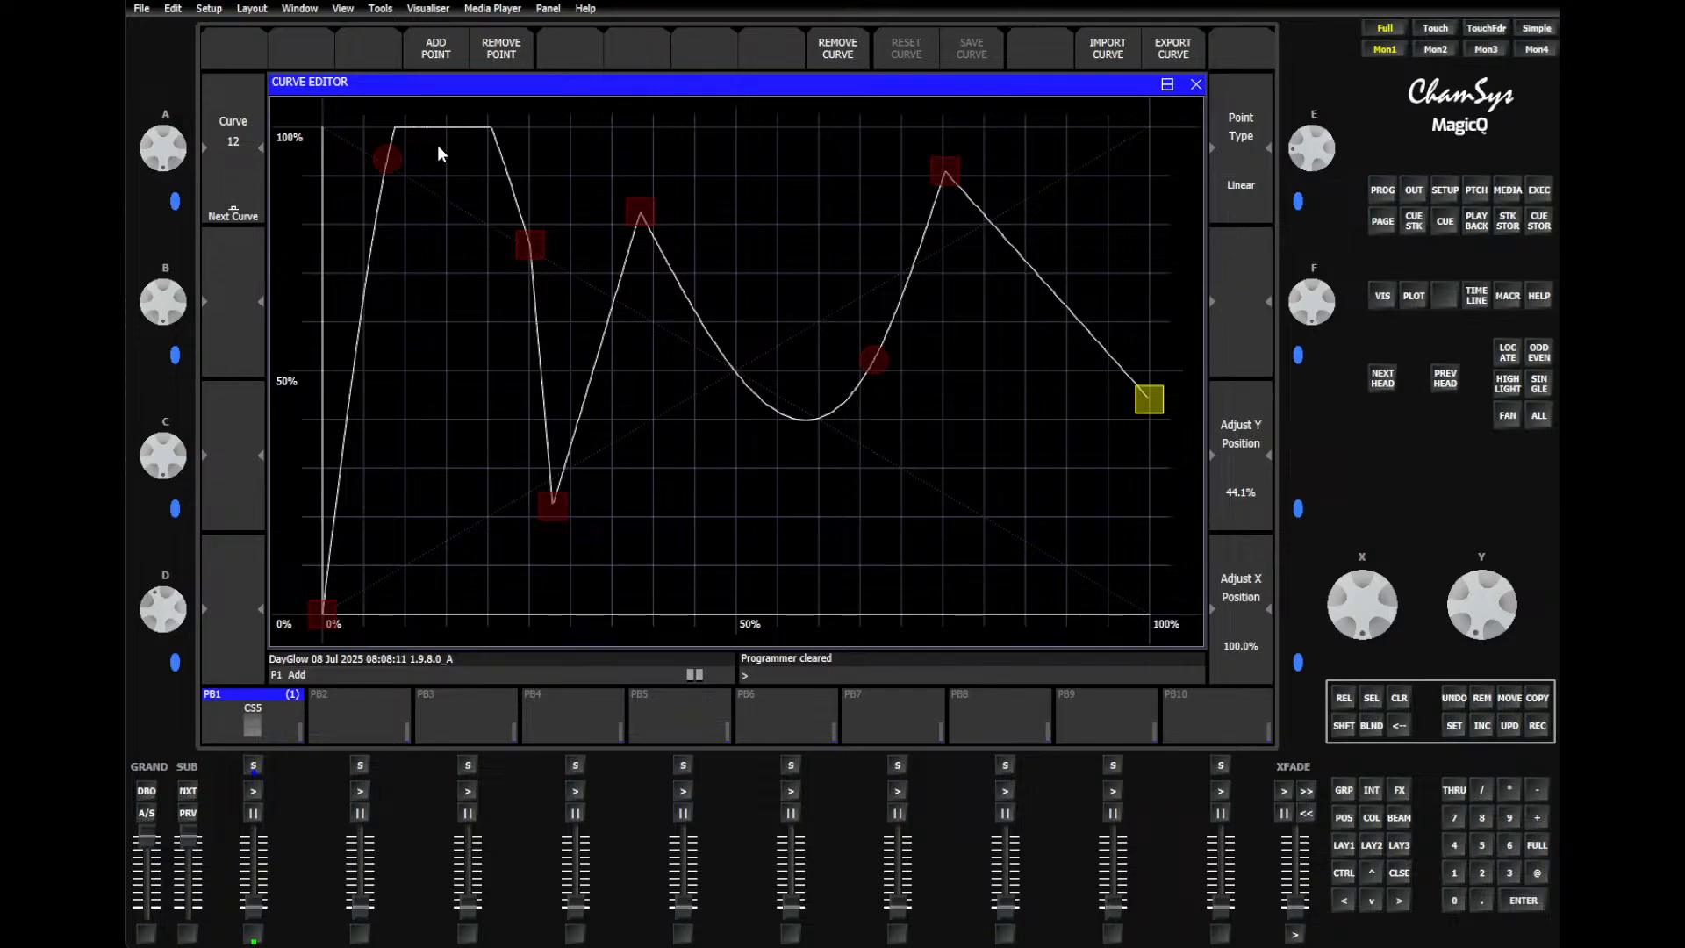
left_click_drag(386, 156, 425, 224)
left_click(528, 245)
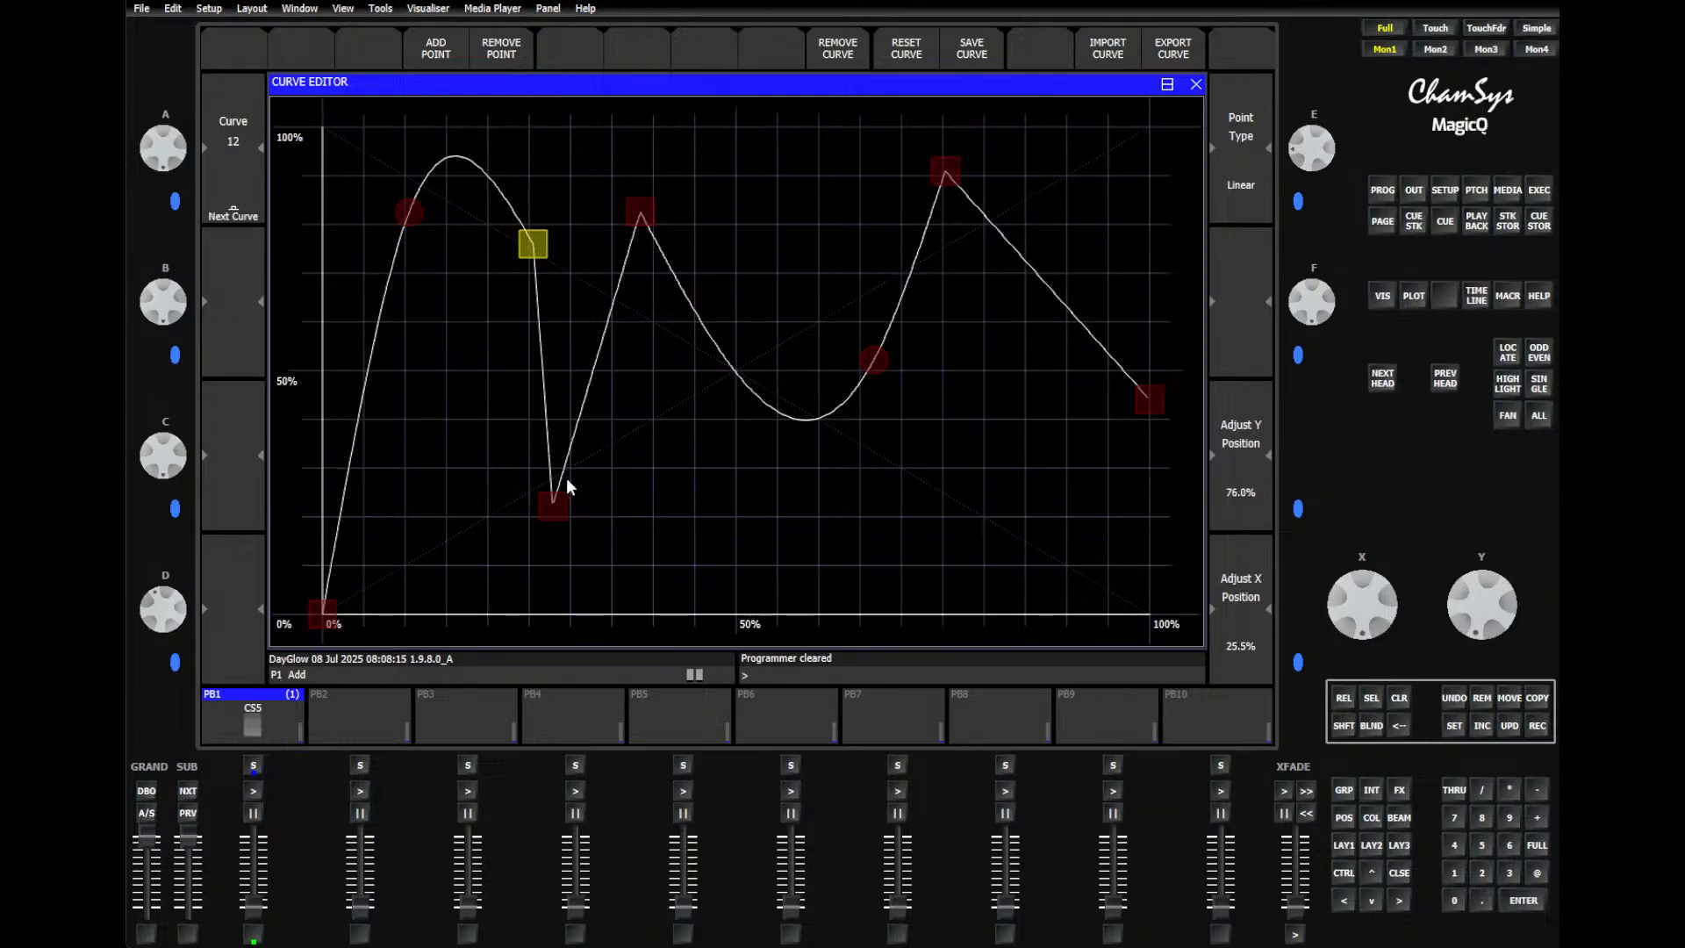
Step: Move curve 12's low point to about 34% X and 18% Y and its second Spline point to about 70% X and 49% Y; save the curve
left_click_drag(555, 510, 618, 518)
mouse_move(875, 367)
left_mouse_down()
mouse_move(915, 388)
mouse_move(905, 378)
left_mouse_up()
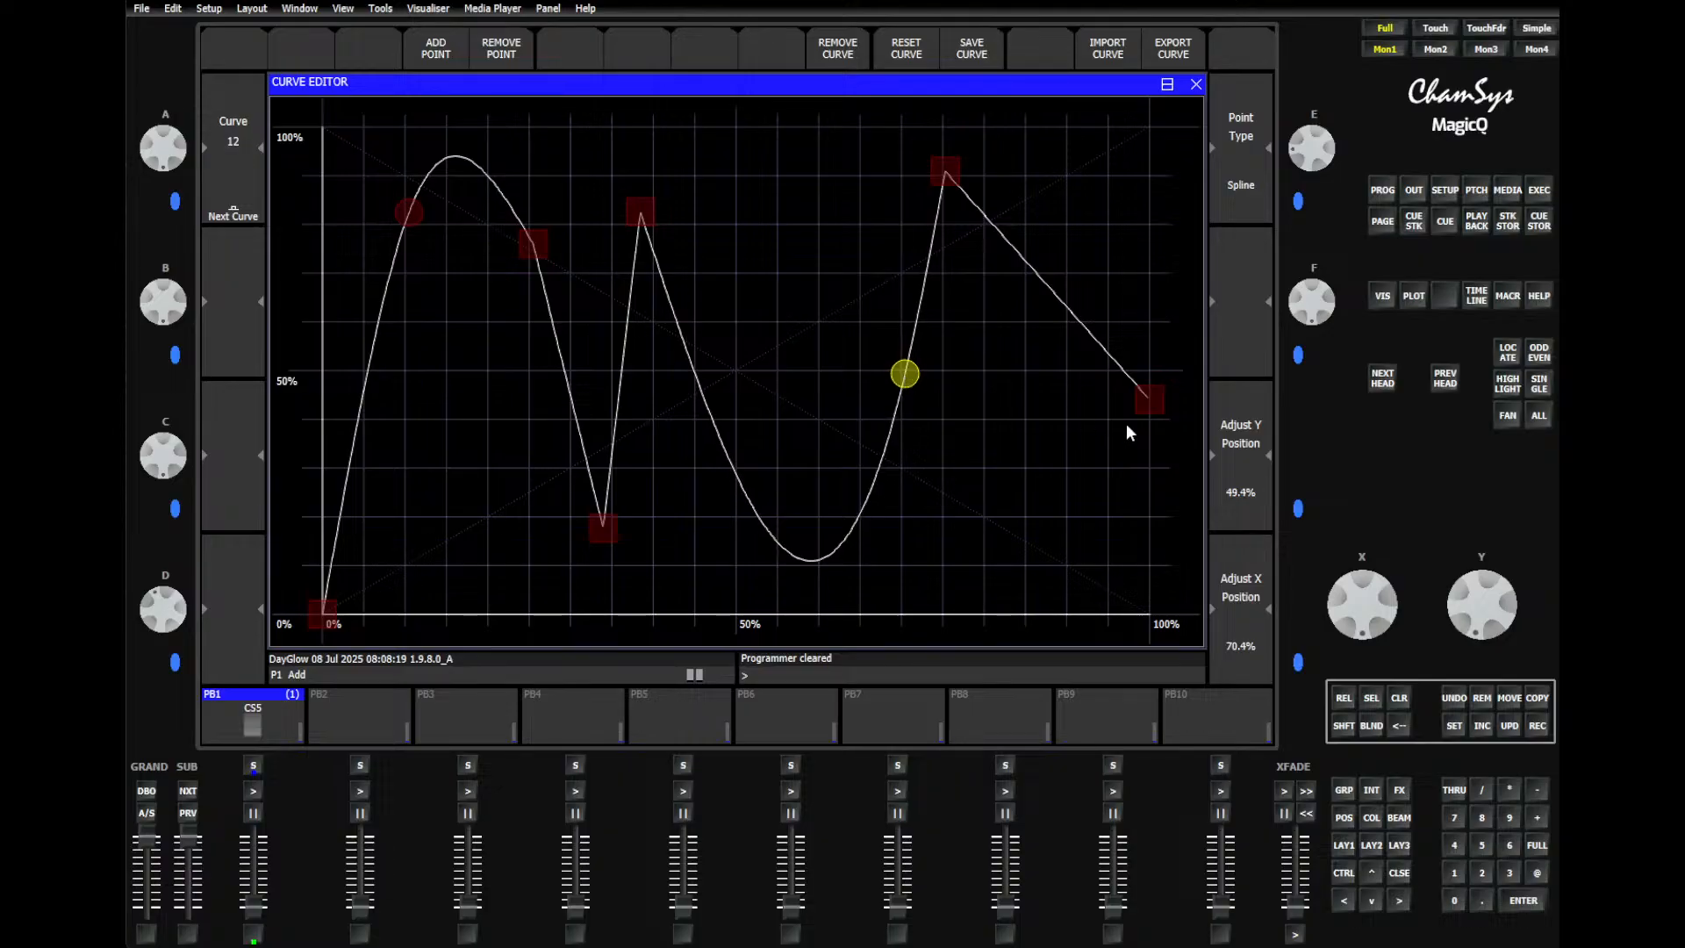
left_click(964, 53)
Step: Open the FX editor and try to create a new FX named Hey
left_click(1399, 789)
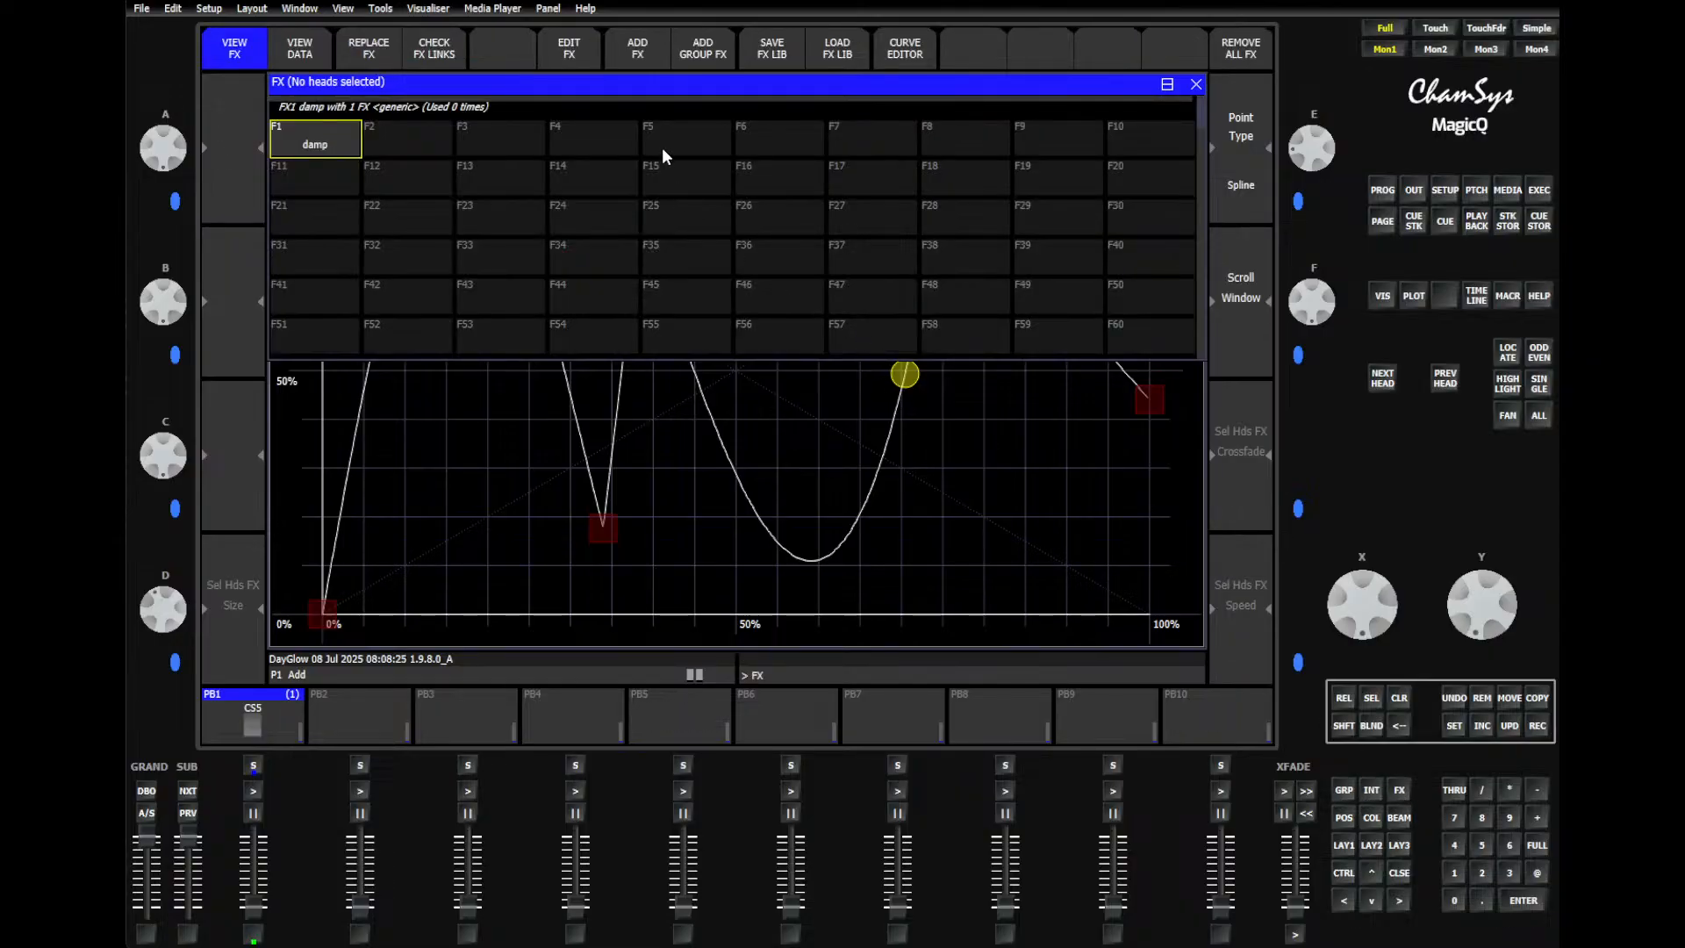
left_click(566, 46)
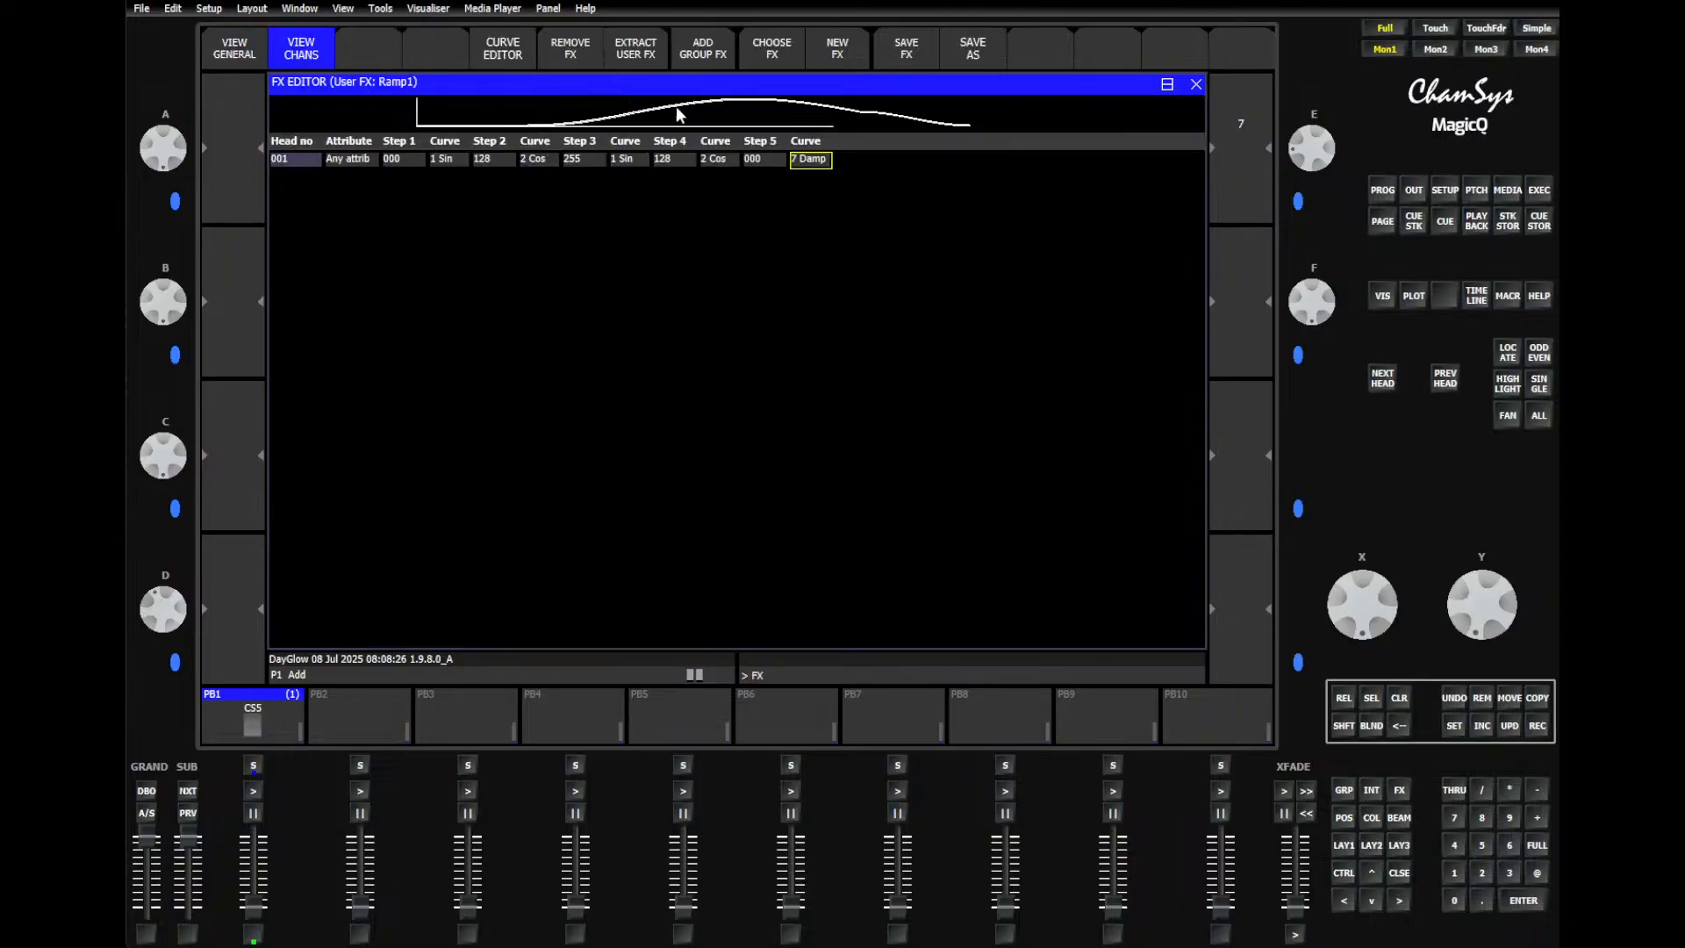
left_click(838, 52)
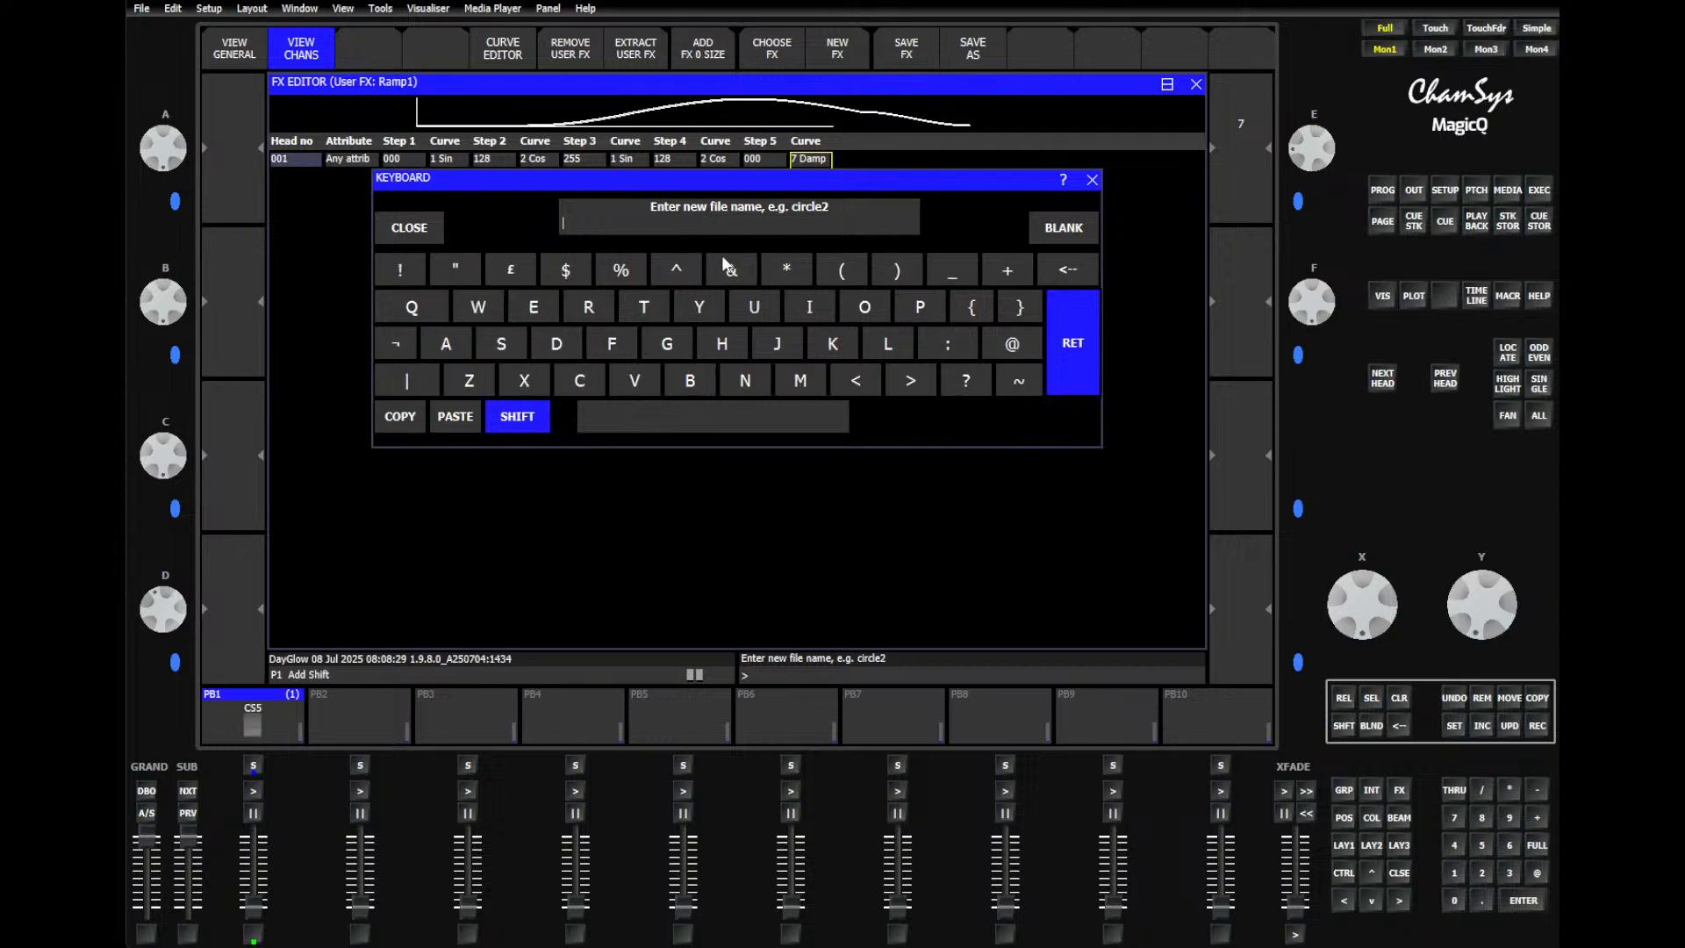
type("Hey")
key("Return")
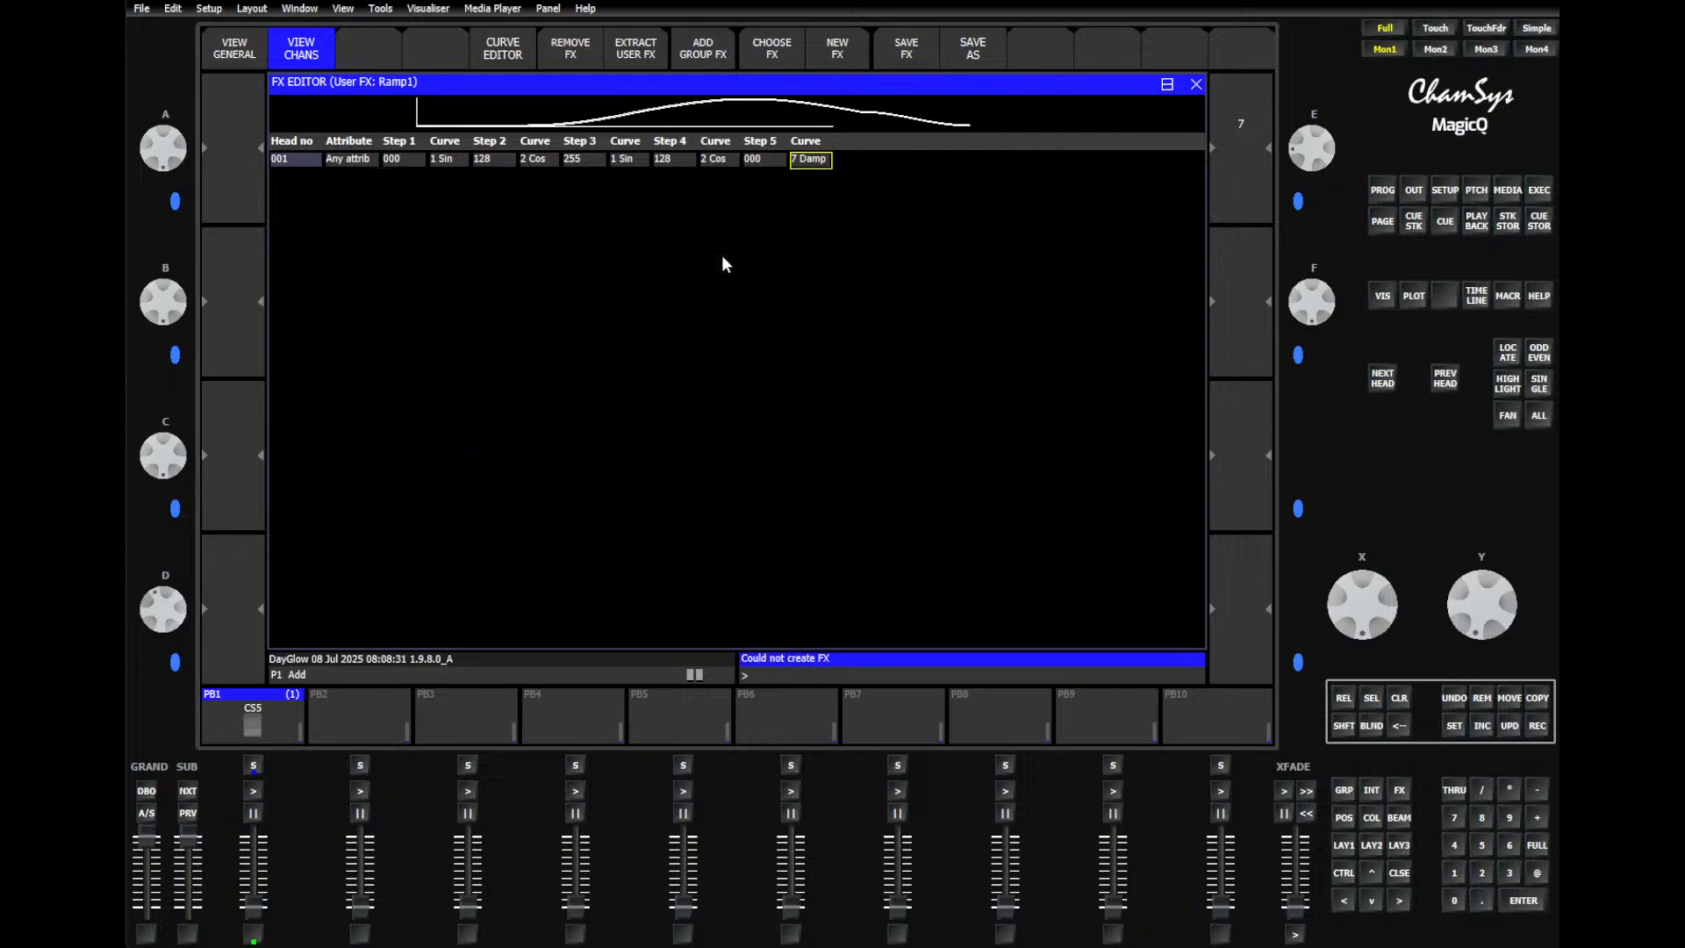
Step: Show the FX's general parameters and try to create a new FX named Dog
left_click(234, 48)
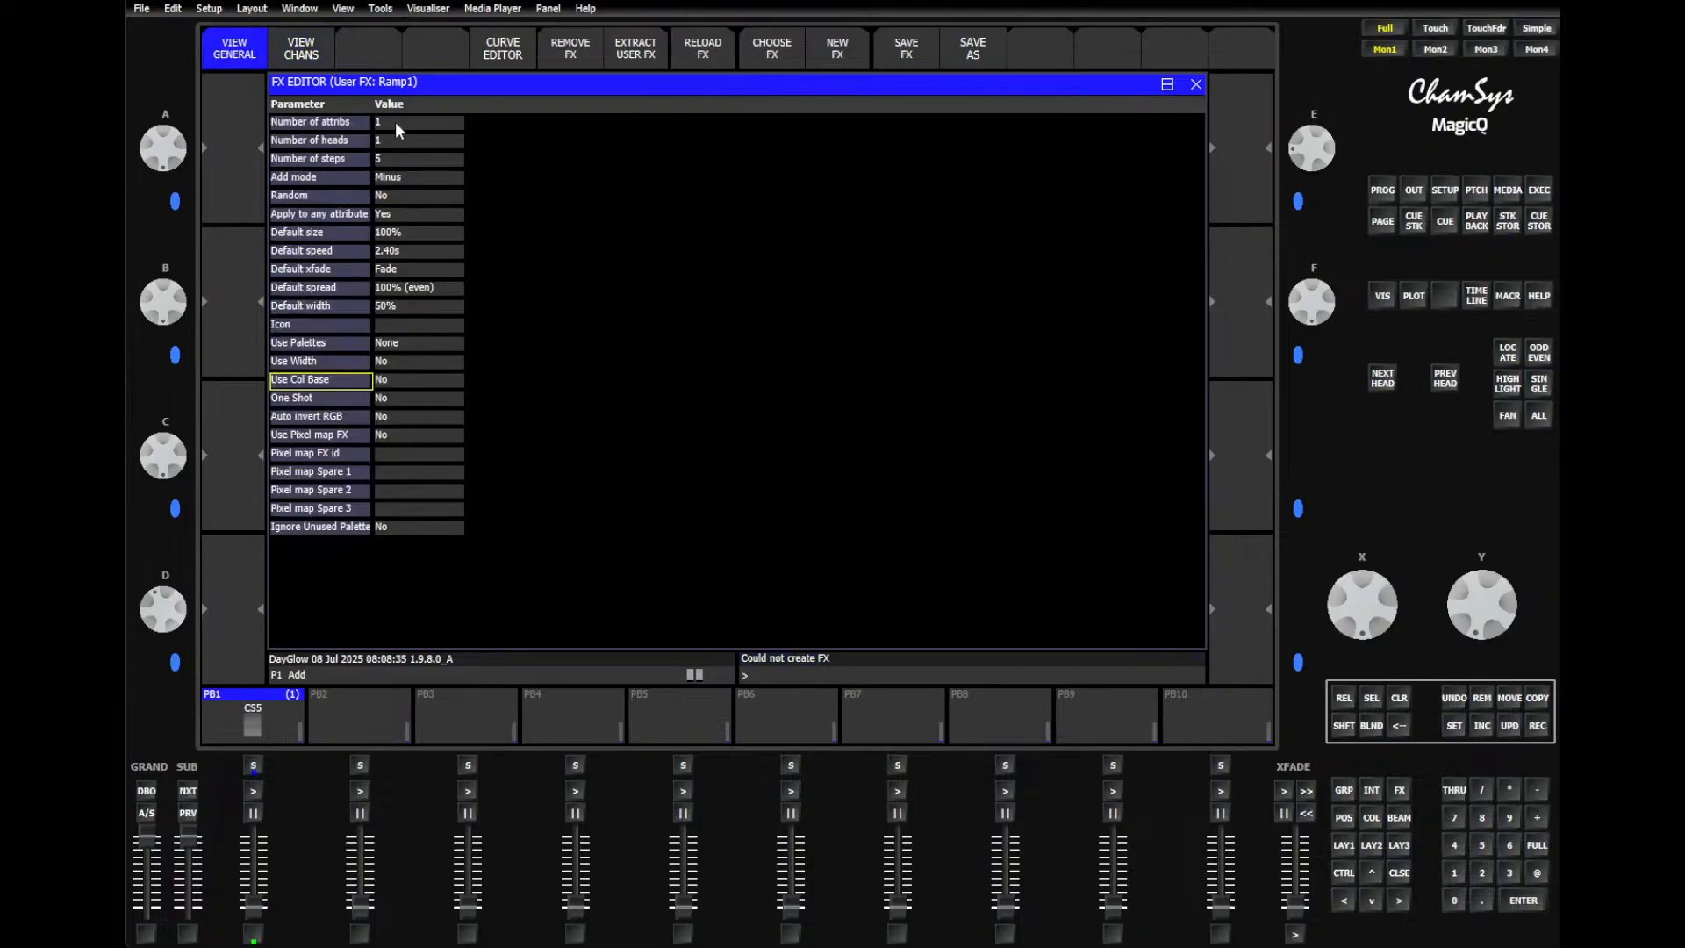
left_click(838, 50)
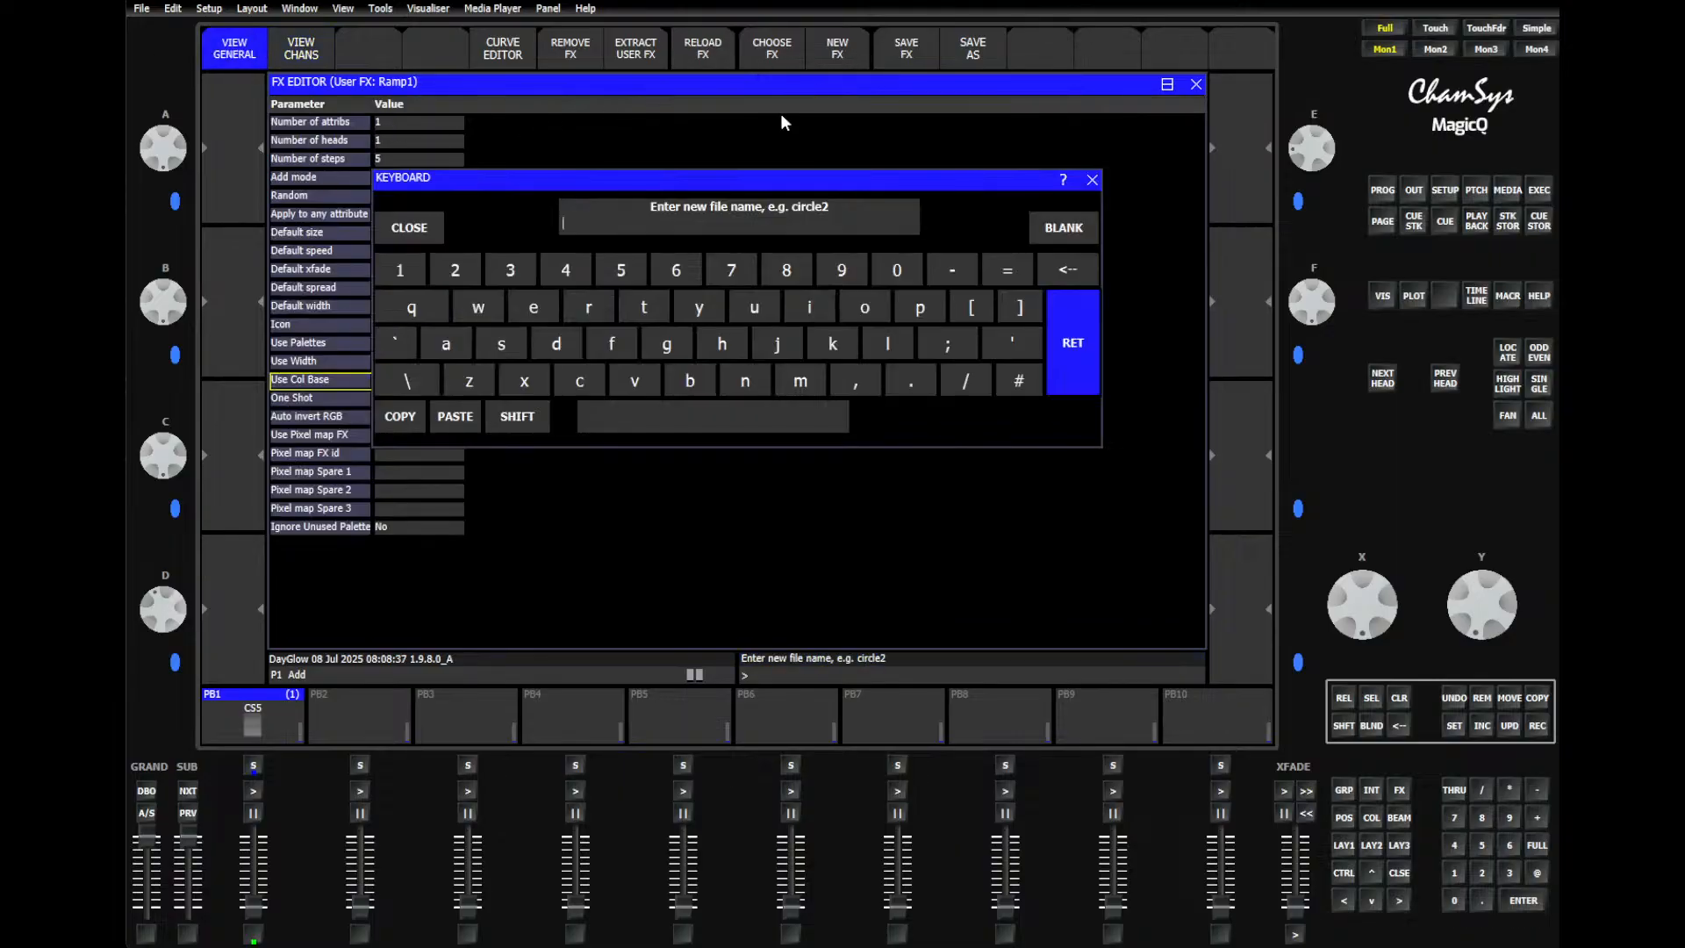
type("Dog")
key("Return")
Step: Create a new user FX named Fire 1
left_click(839, 56)
key("shift")
type("Fire 1")
key("Return")
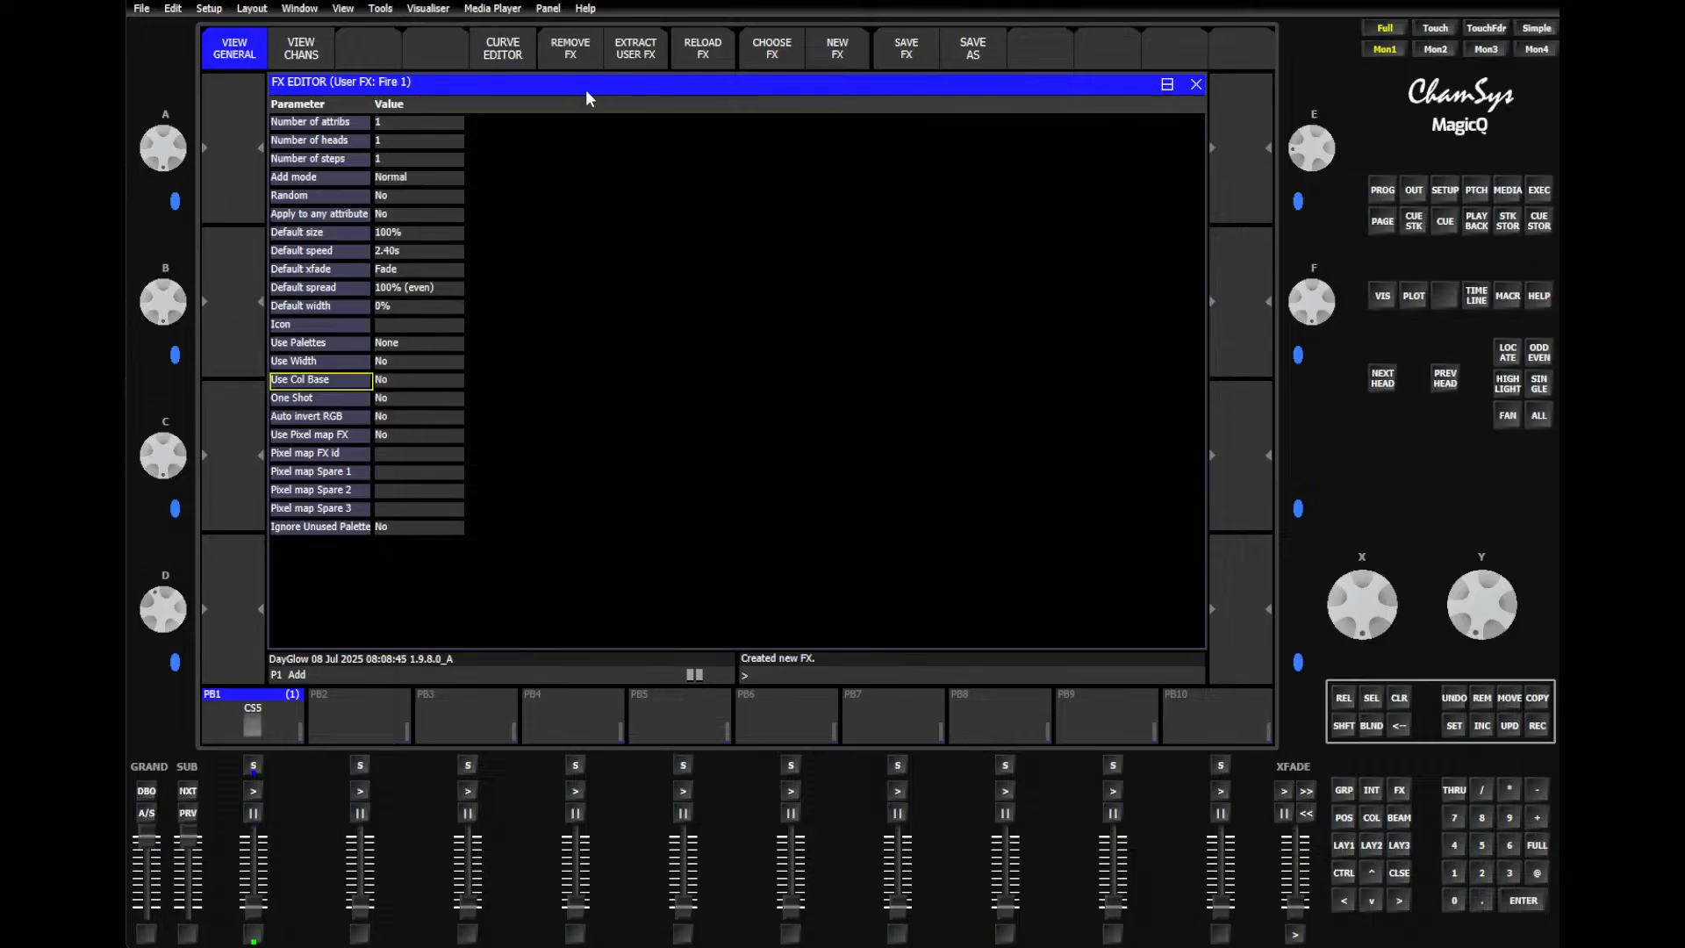
Step: Set the Fire 1 FX's number of attribs to 4 and its number of steps to 3
left_click(398, 124)
left_click(398, 119)
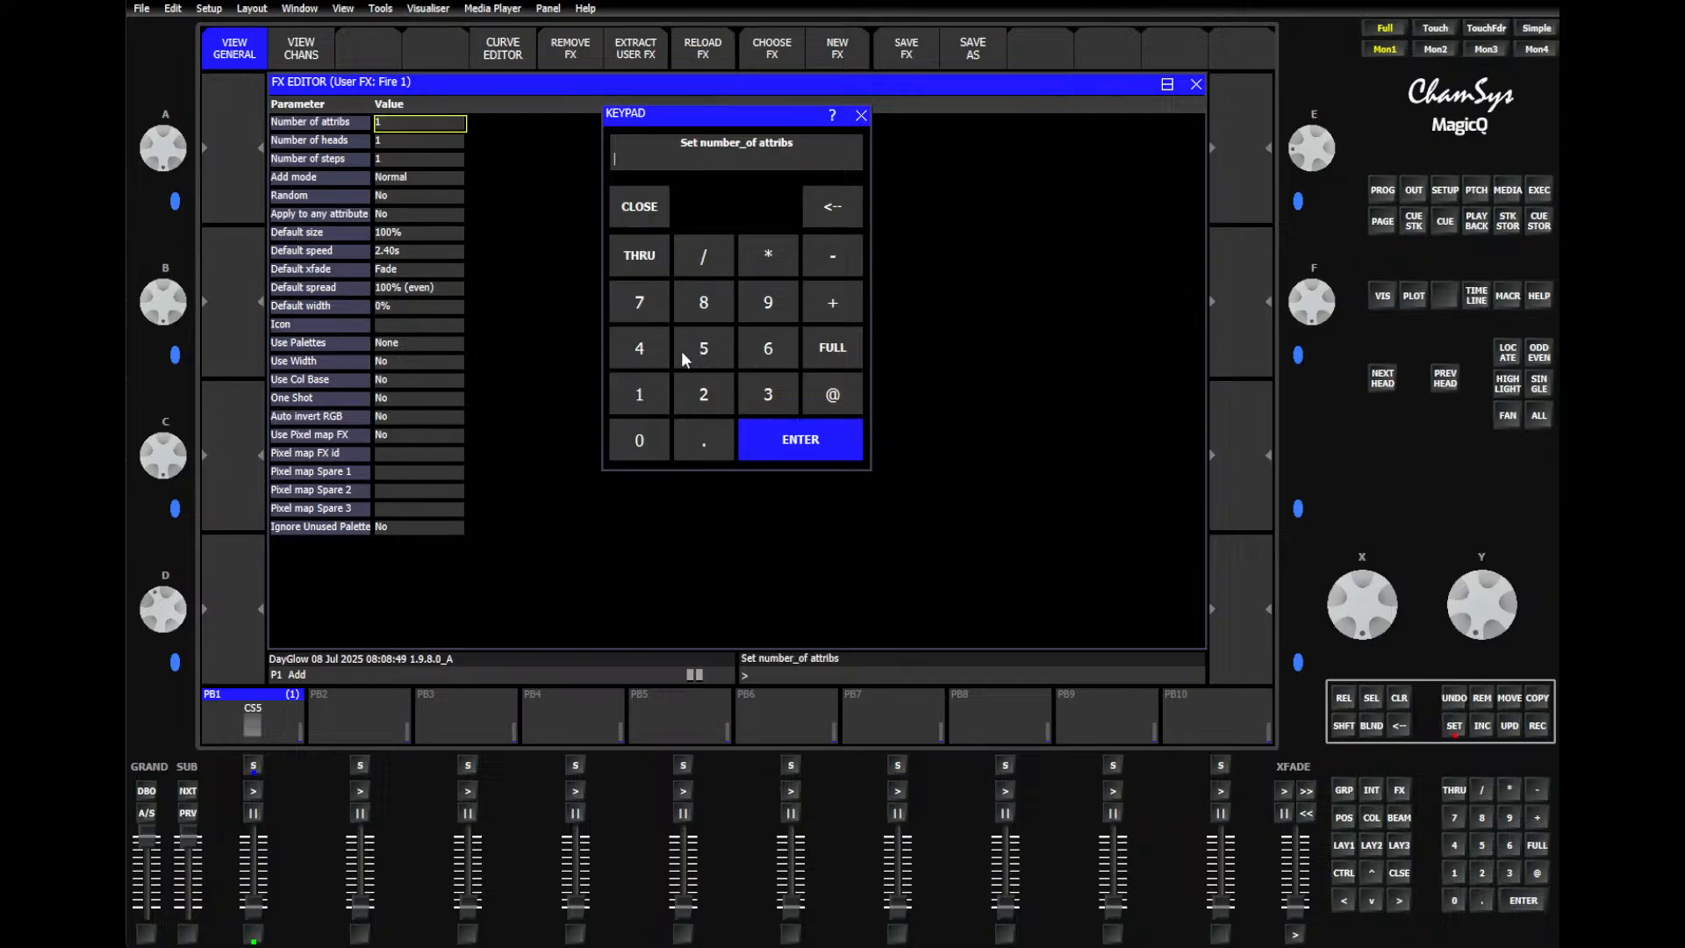
left_click(640, 351)
left_click(803, 445)
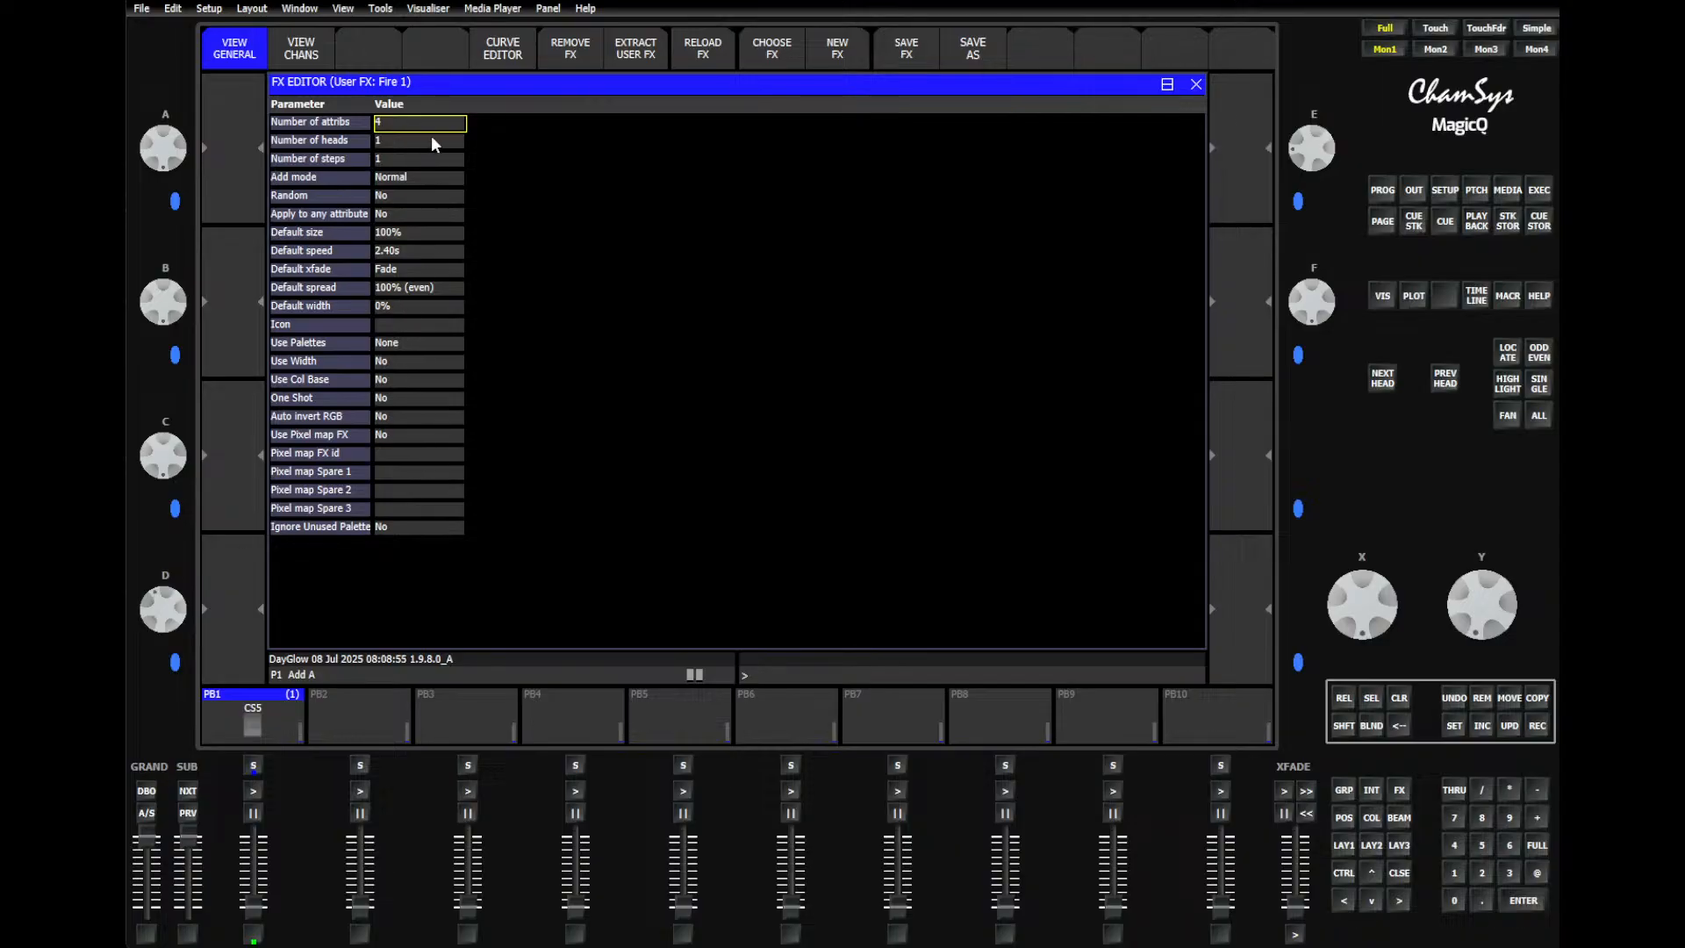
left_click(396, 140)
left_click(394, 156)
left_click(393, 157)
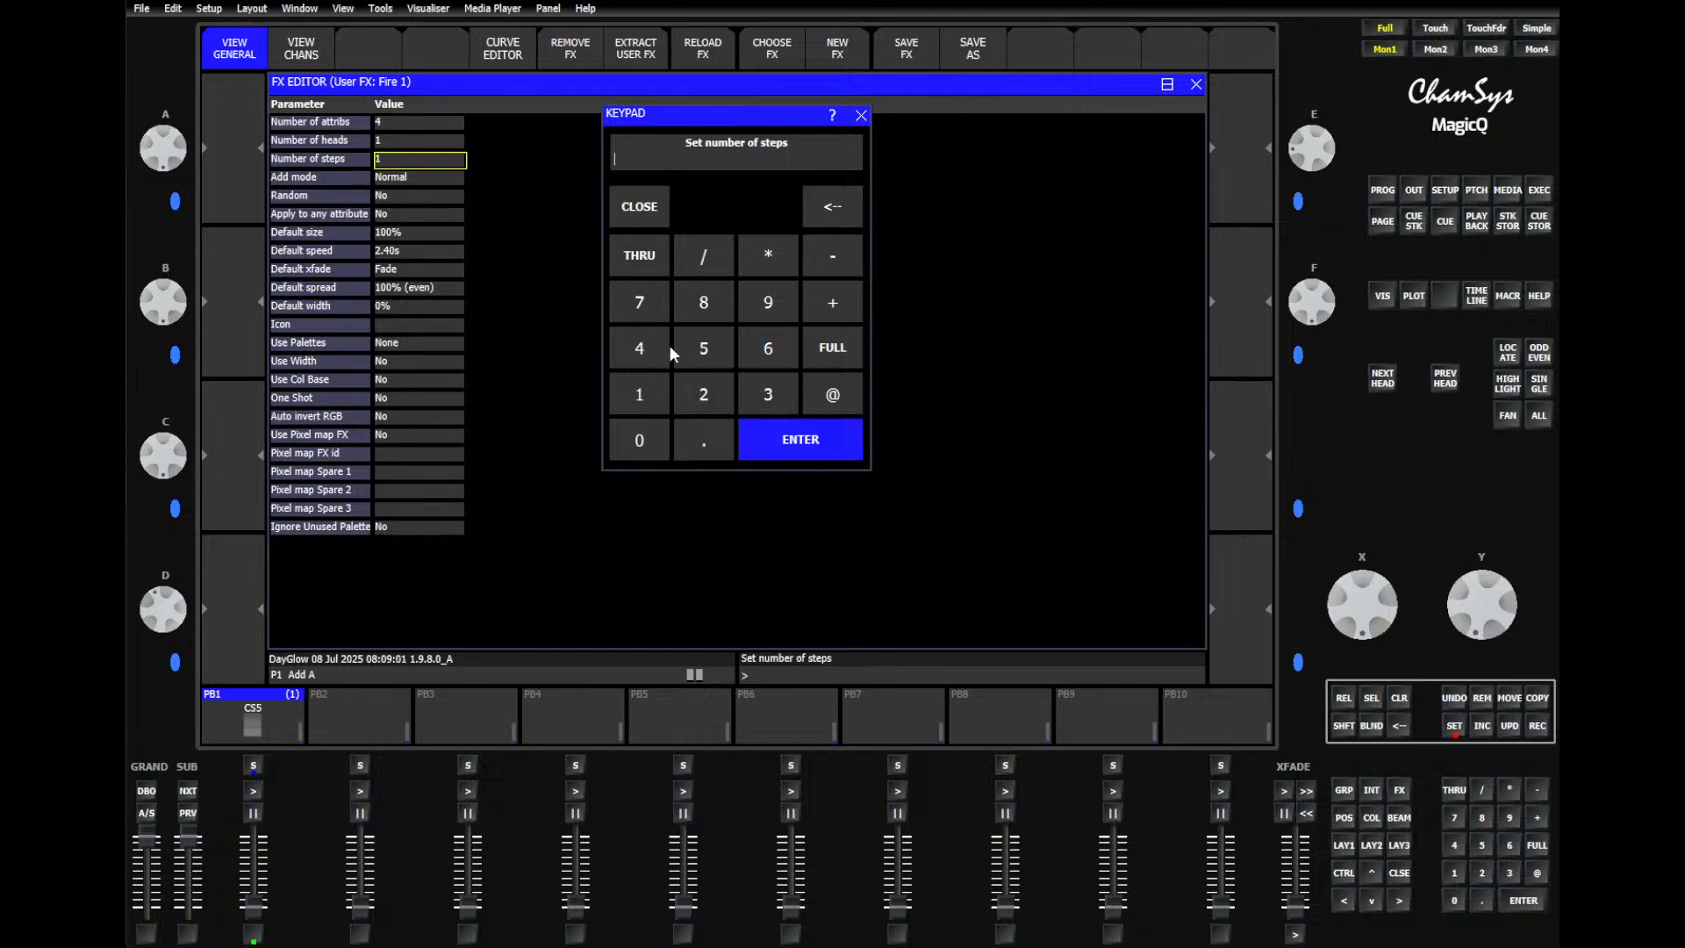
left_click(751, 390)
left_click(788, 440)
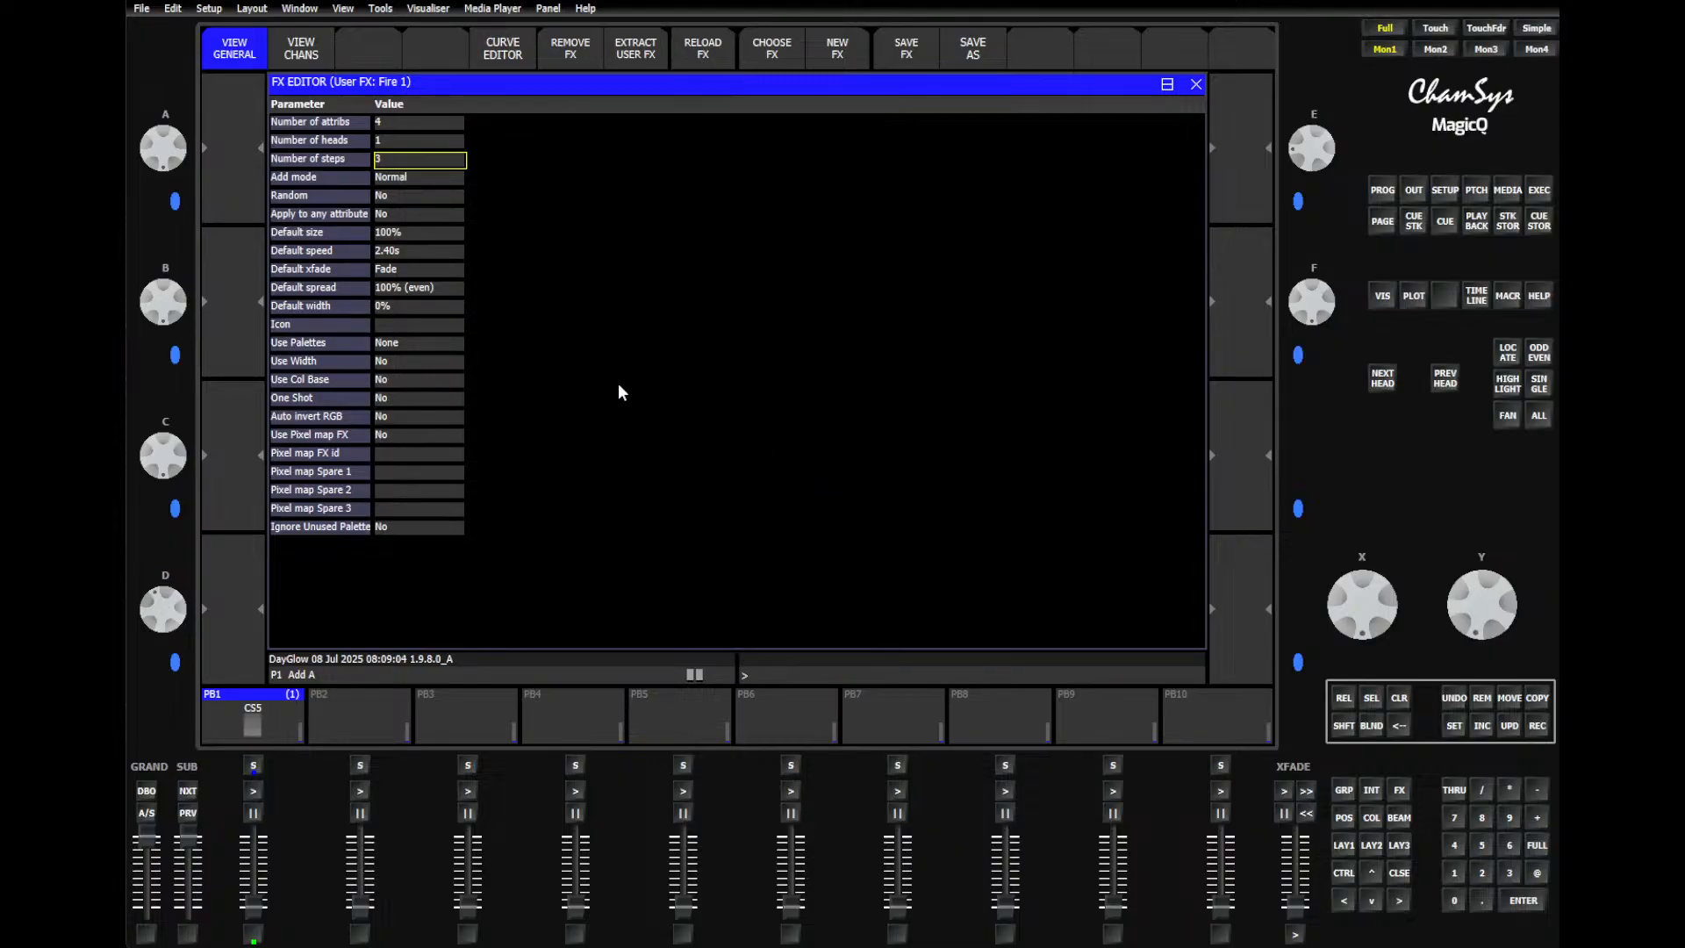
Step: Set the FX's add mode to Abs and its Use Palettes parameter to Col
double_click(393, 180)
left_click(751, 225)
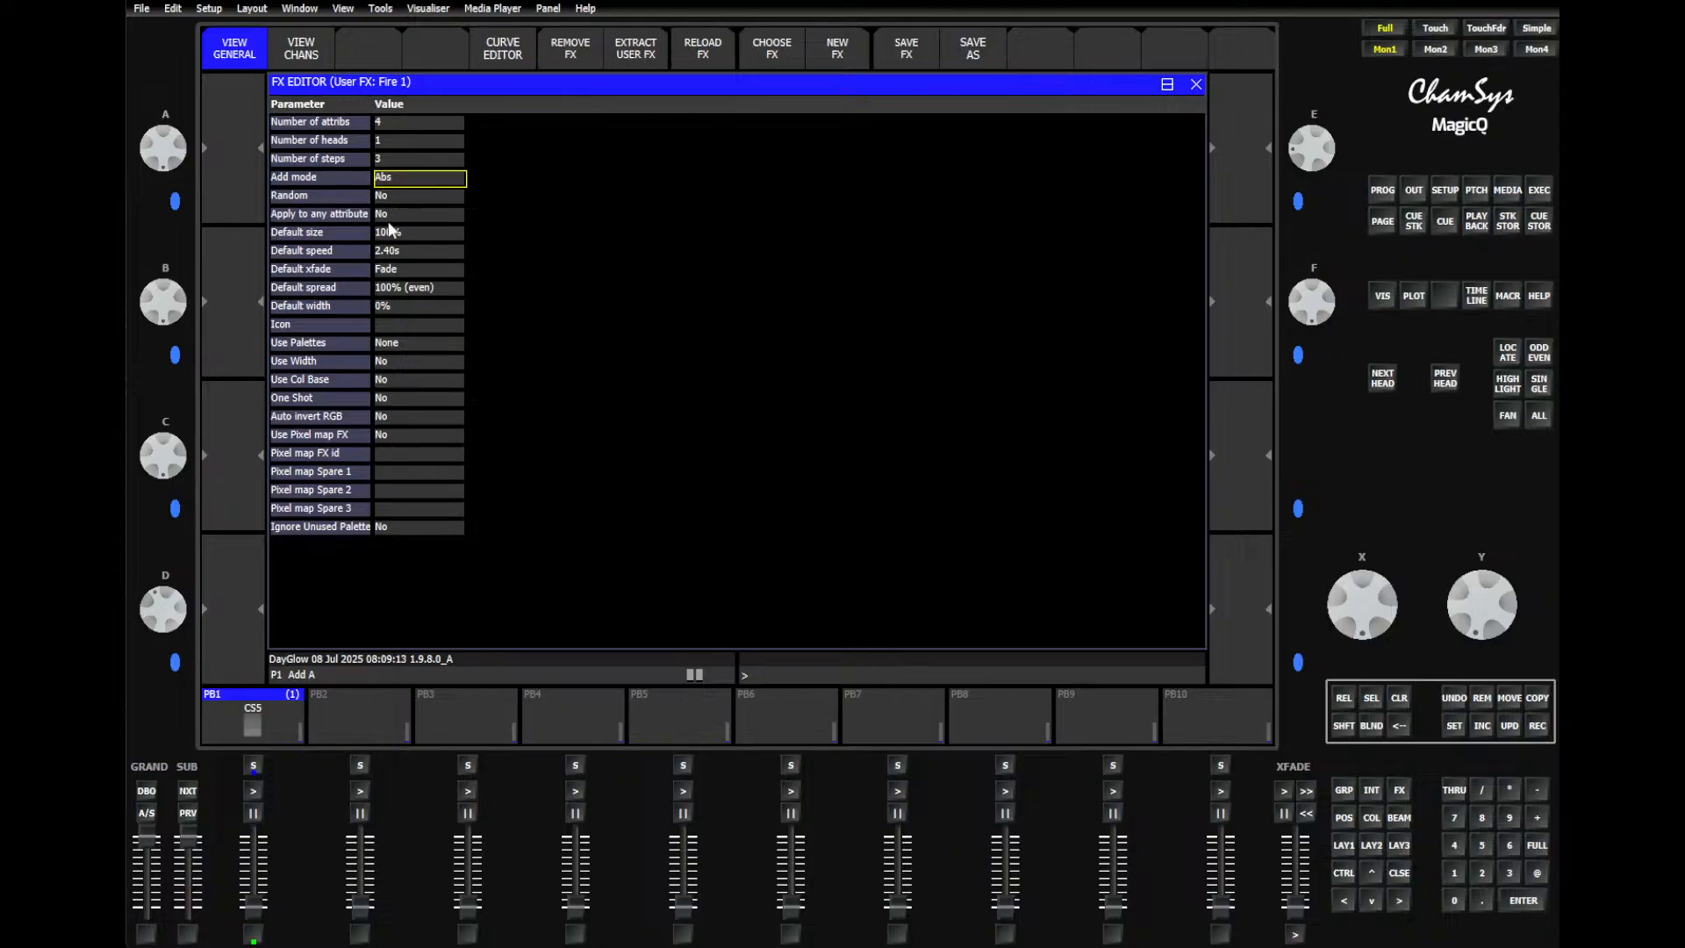
left_click(392, 197)
double_click(391, 344)
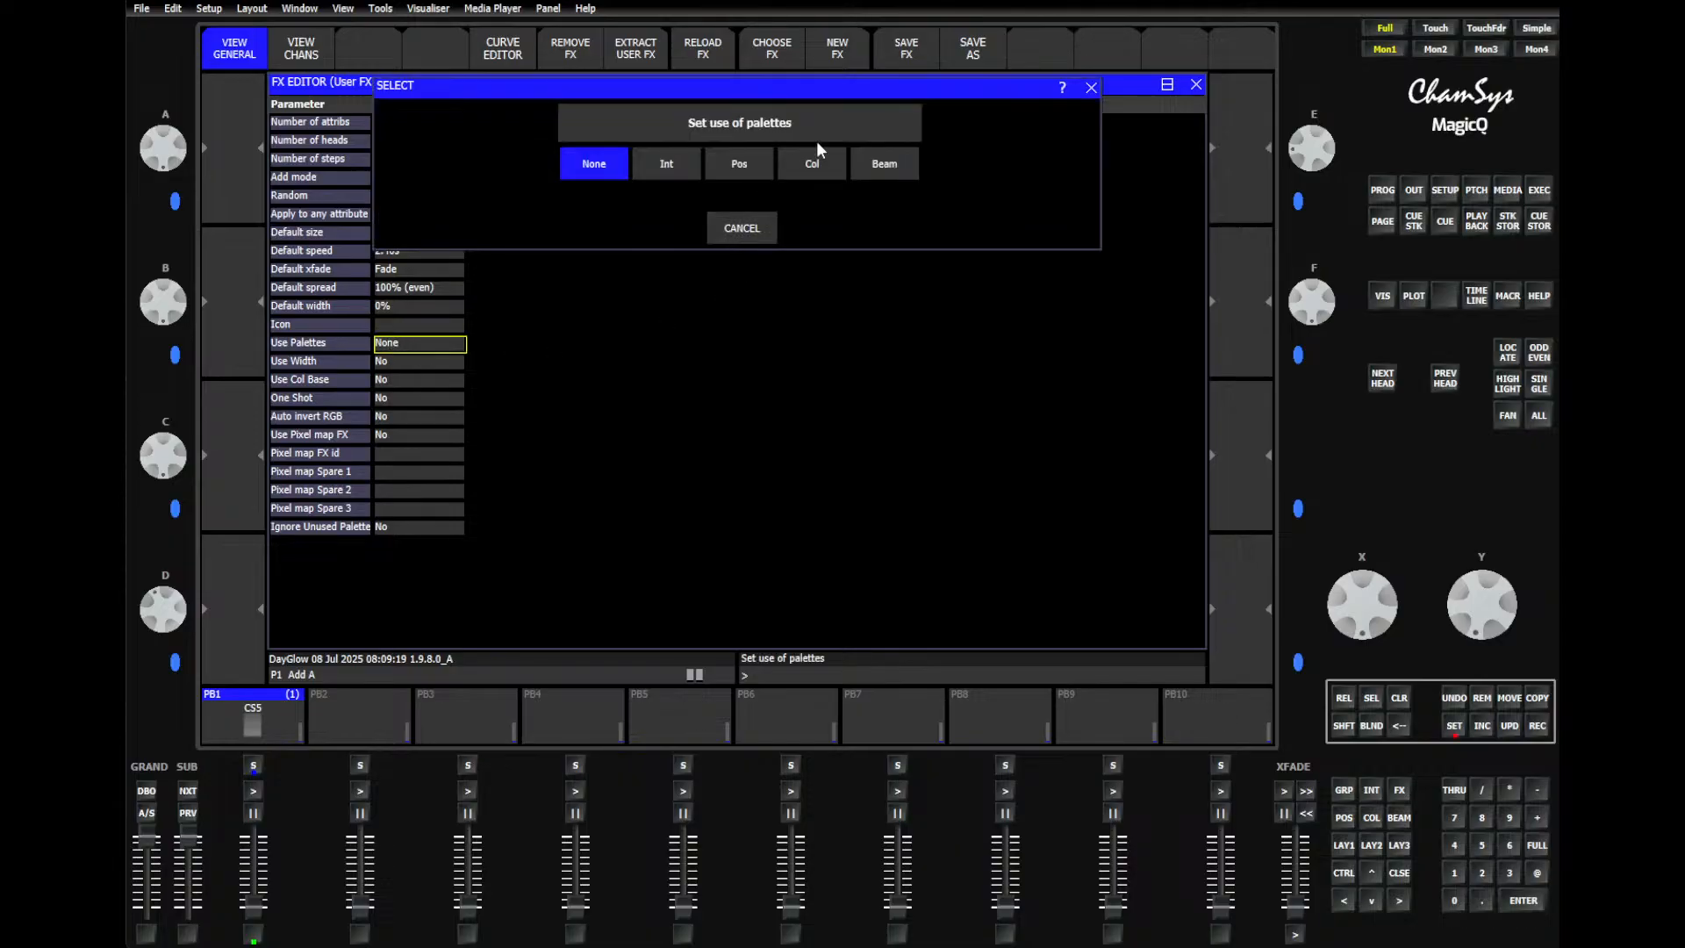
left_click(813, 162)
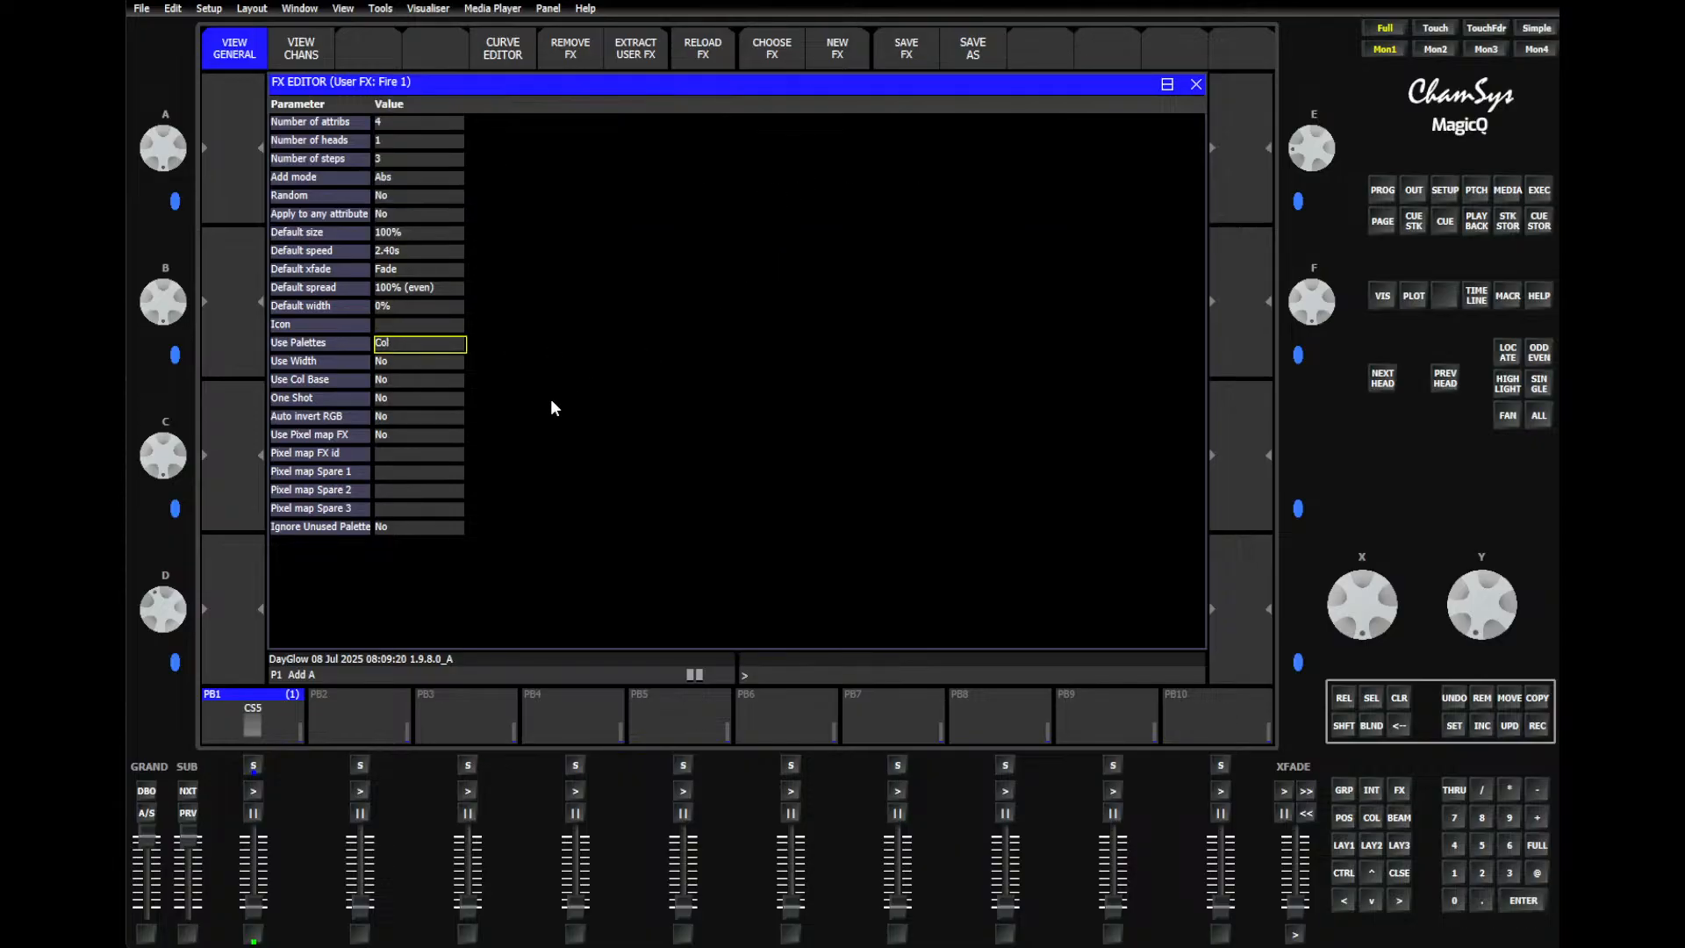
Step: Set Use Width to Yes and the default width to 50% for the Fire 1 FX
double_click(409, 361)
left_click(774, 162)
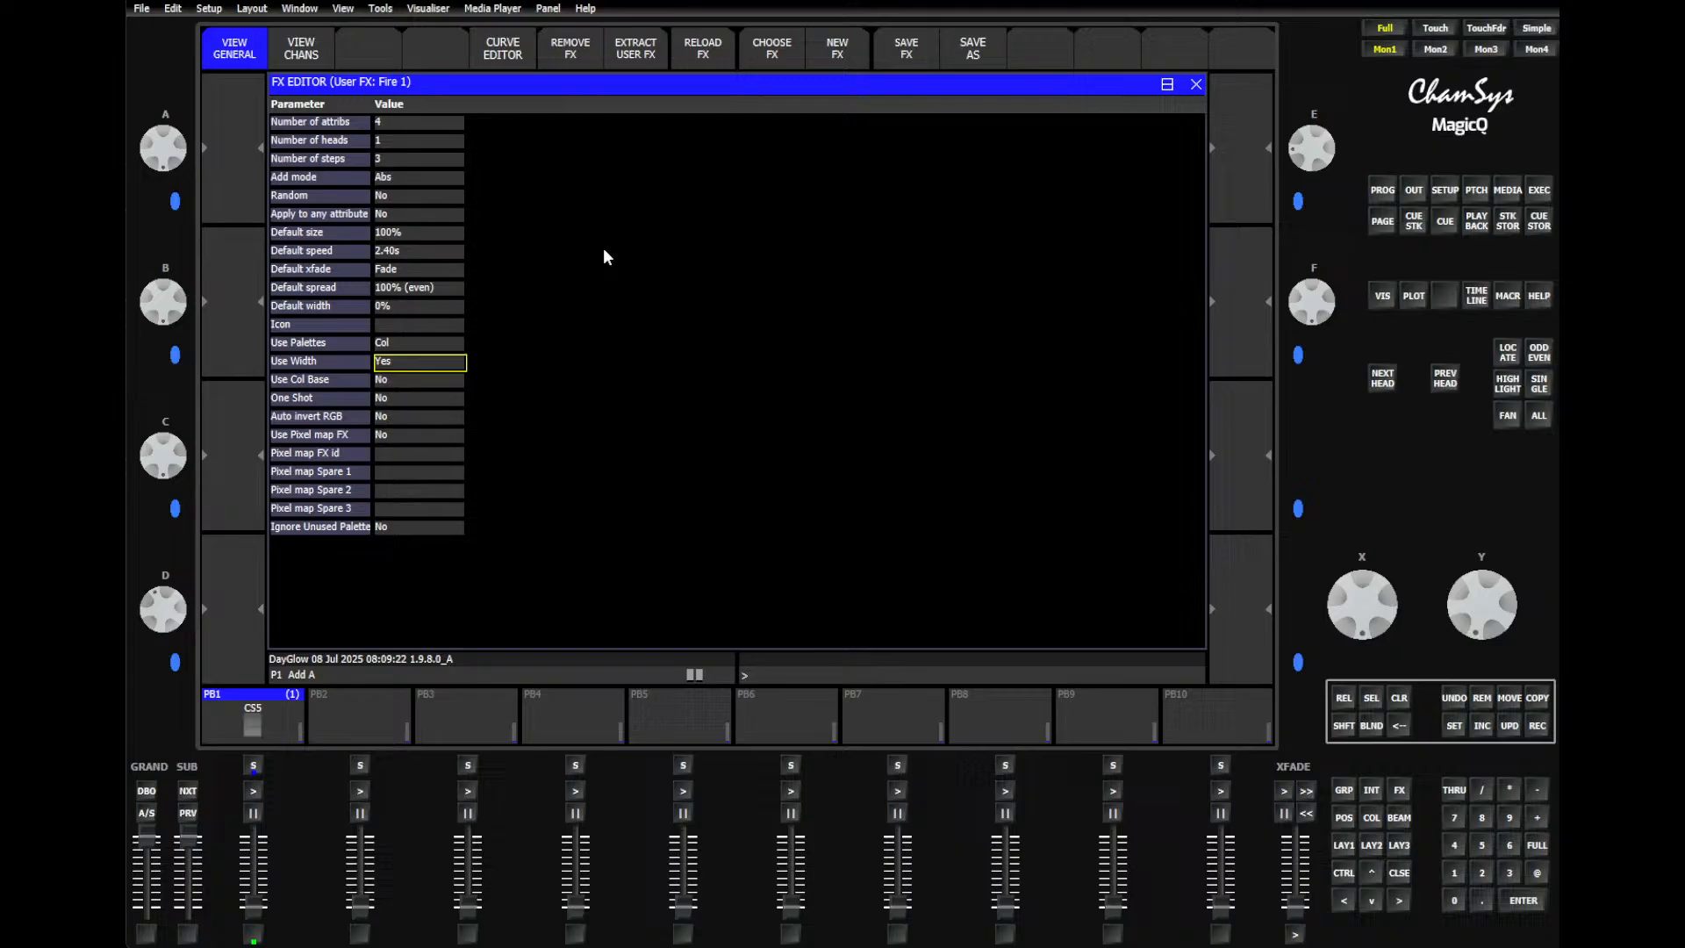
left_click(419, 307)
left_click(390, 381)
left_click(429, 382)
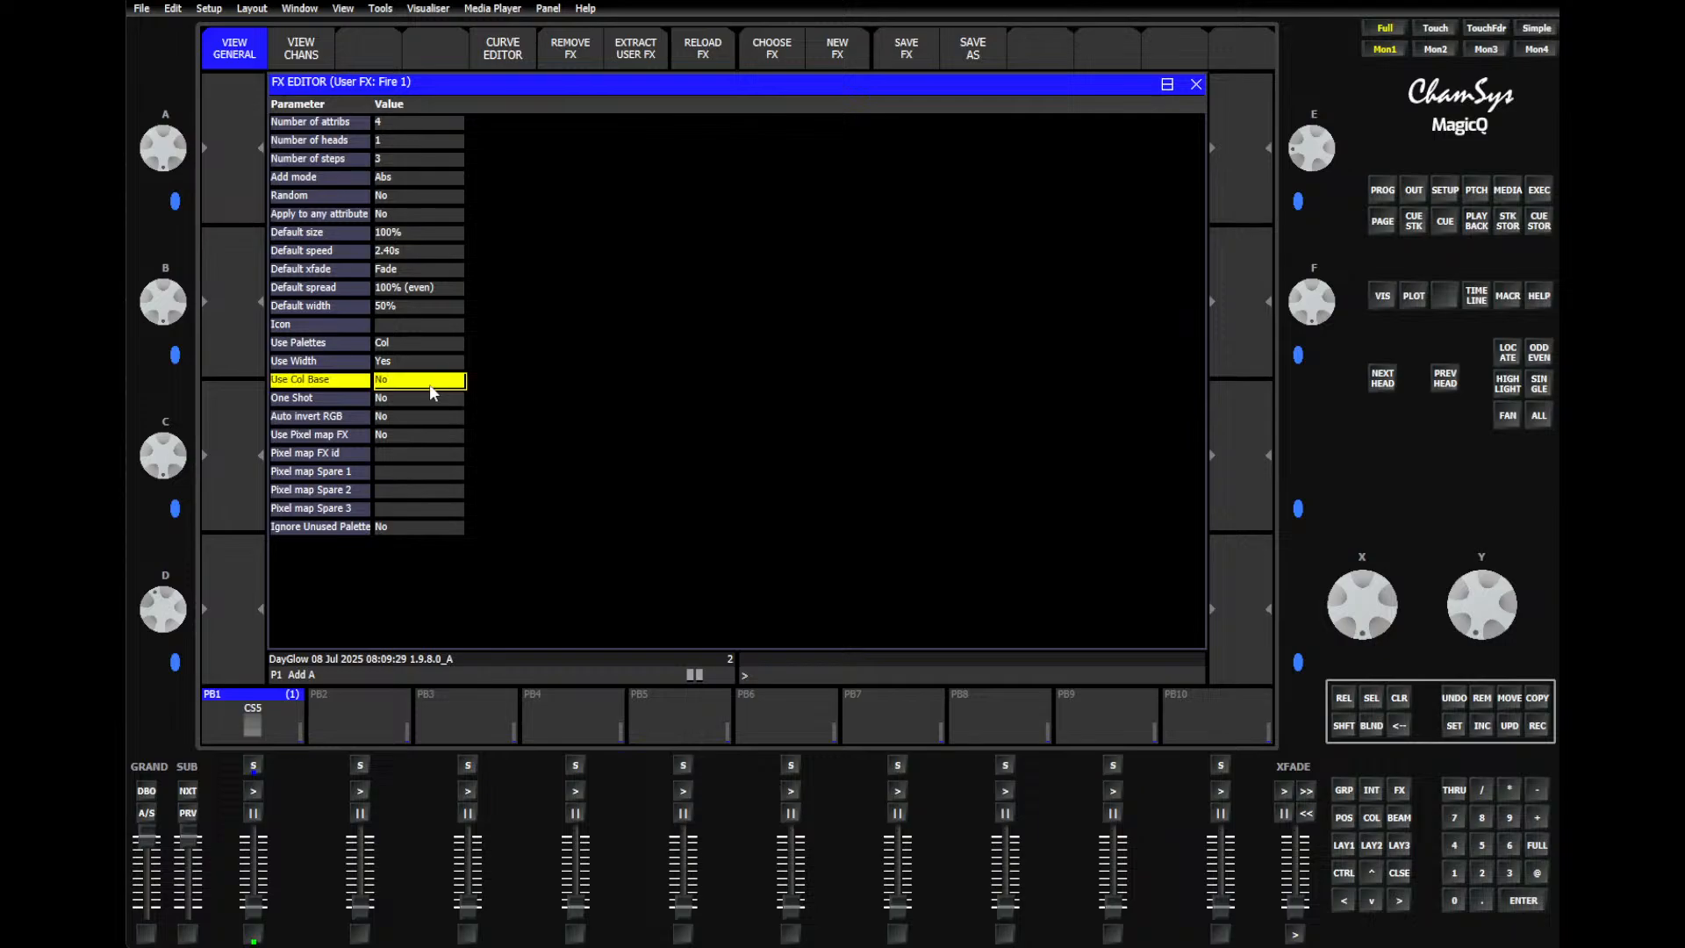
Step: Set Auto invert RGB to Yes for the Fire 1 FX
left_click(356, 396)
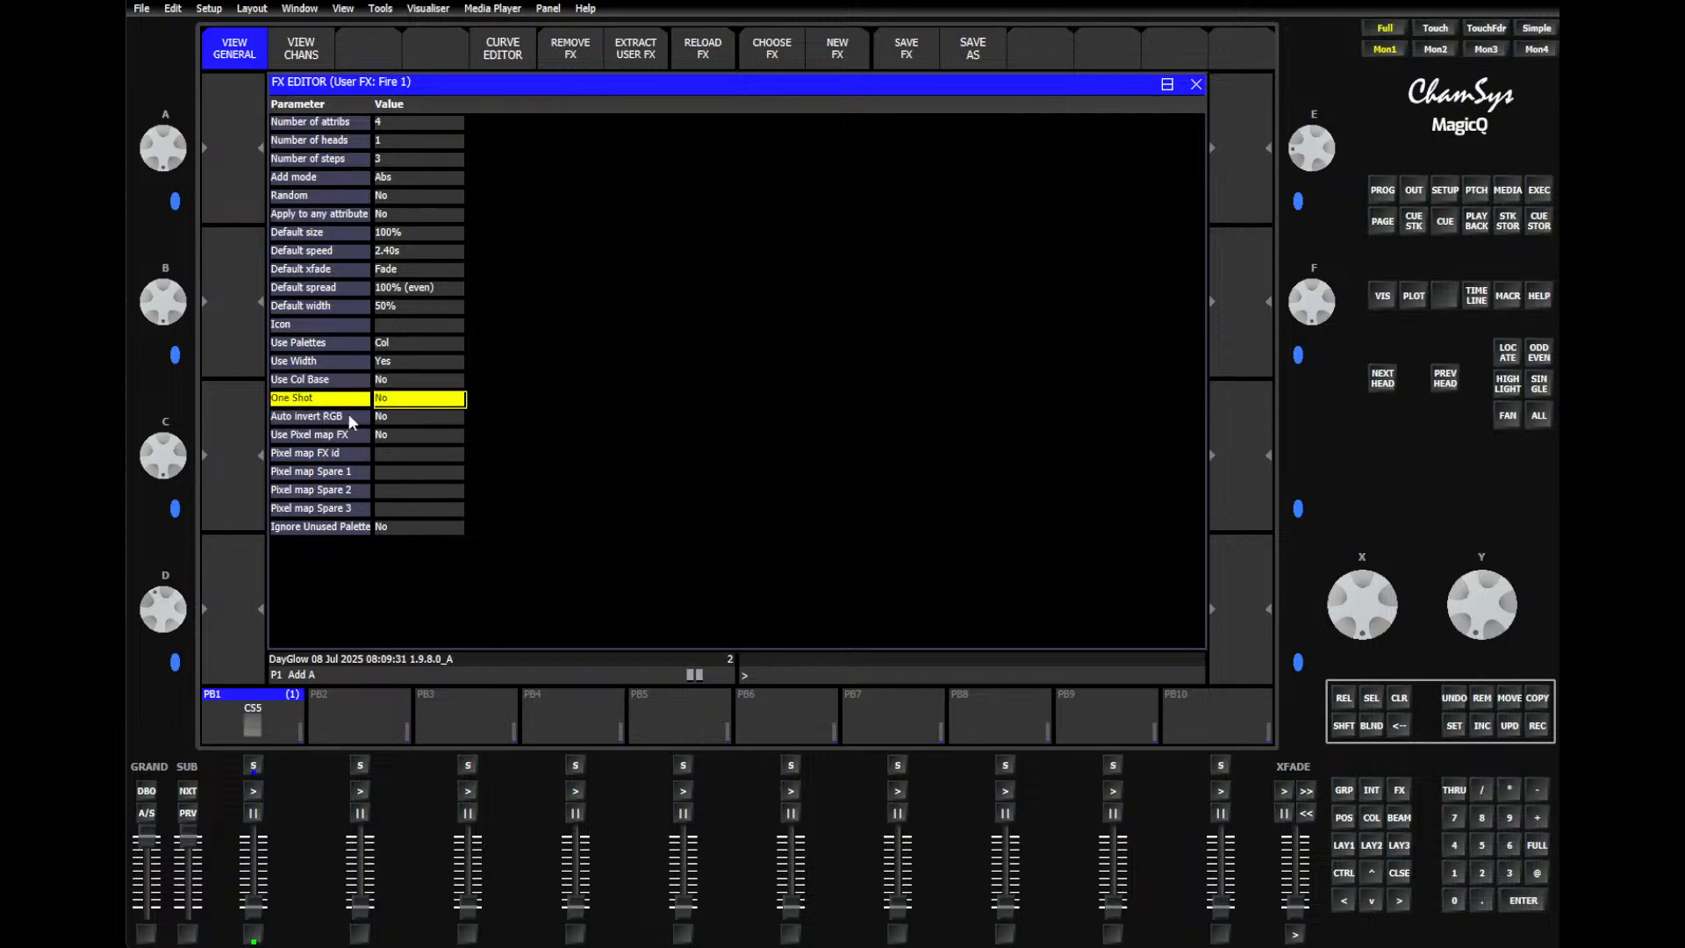
left_click(418, 416)
left_click(417, 423)
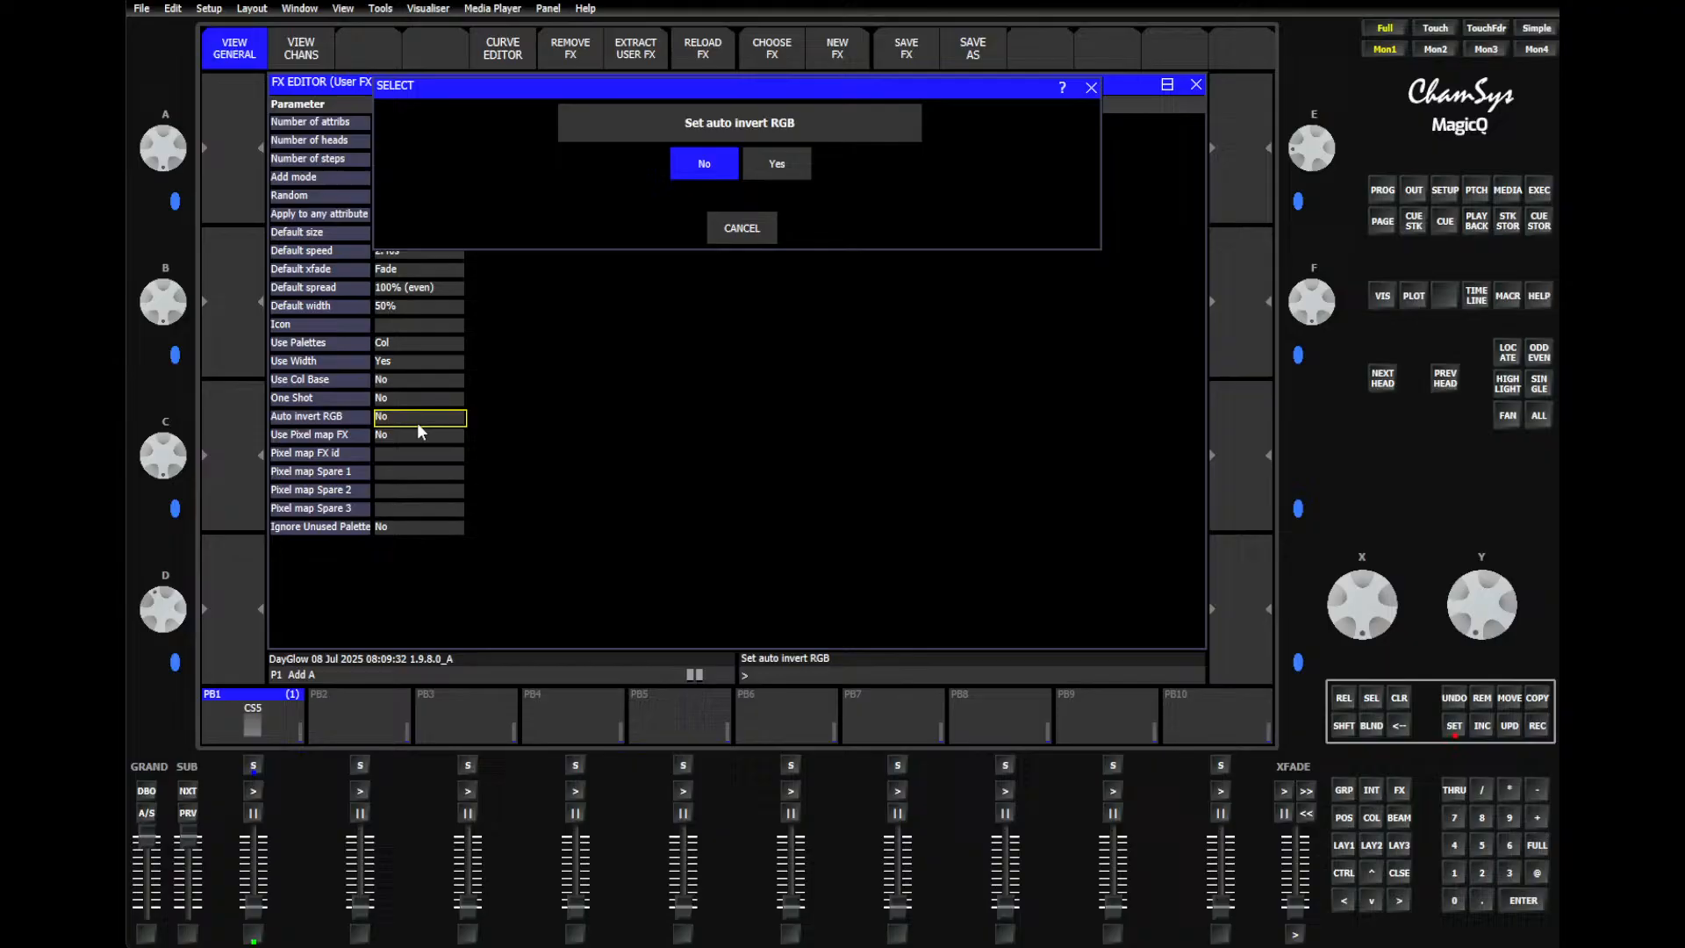
left_click(746, 165)
left_click_drag(368, 434, 458, 412)
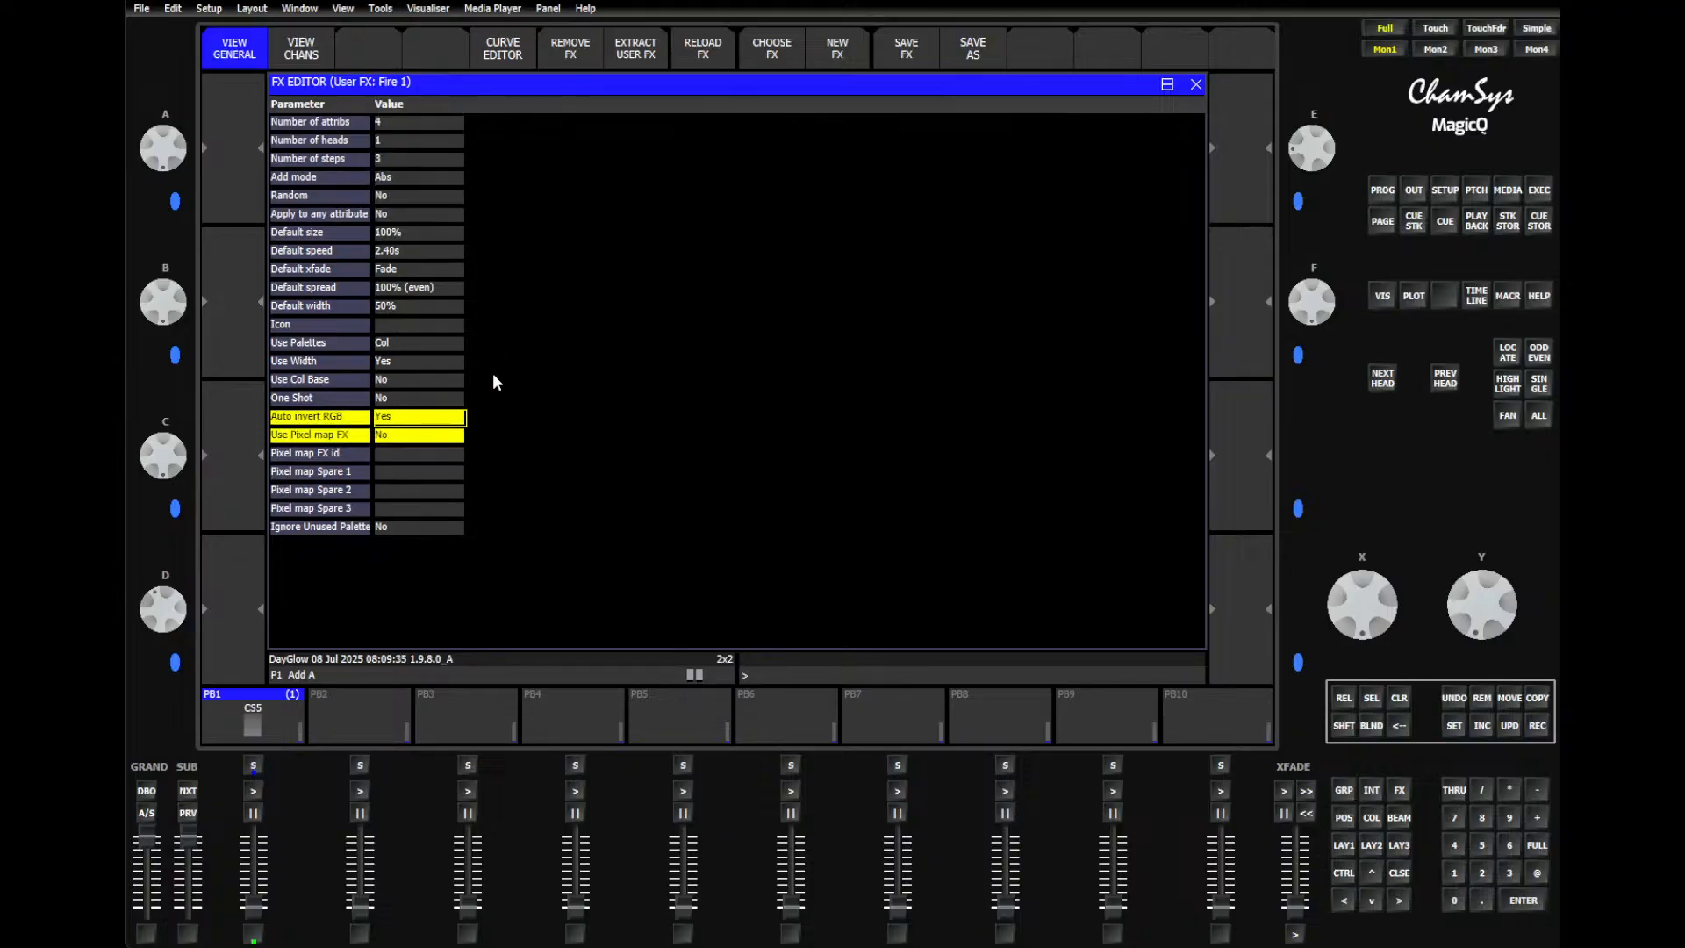
left_click(425, 343)
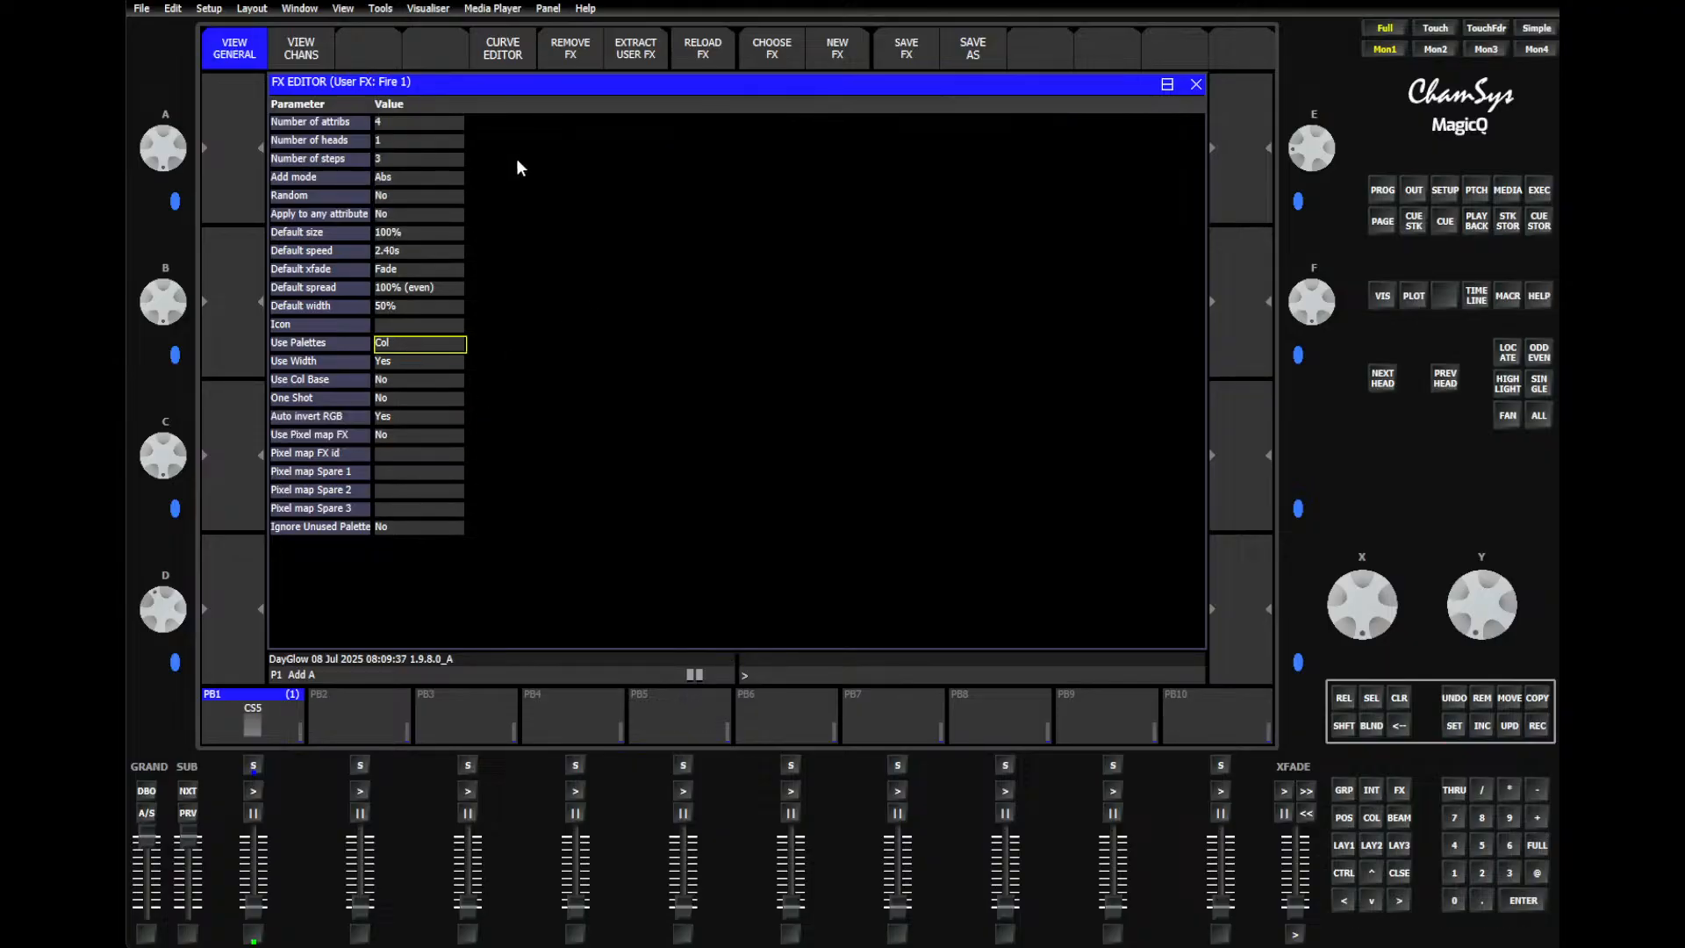
Step: Show the channels of the Fire 1 FX and set Step 2 of all four rows to colour palette 2
left_click(290, 49)
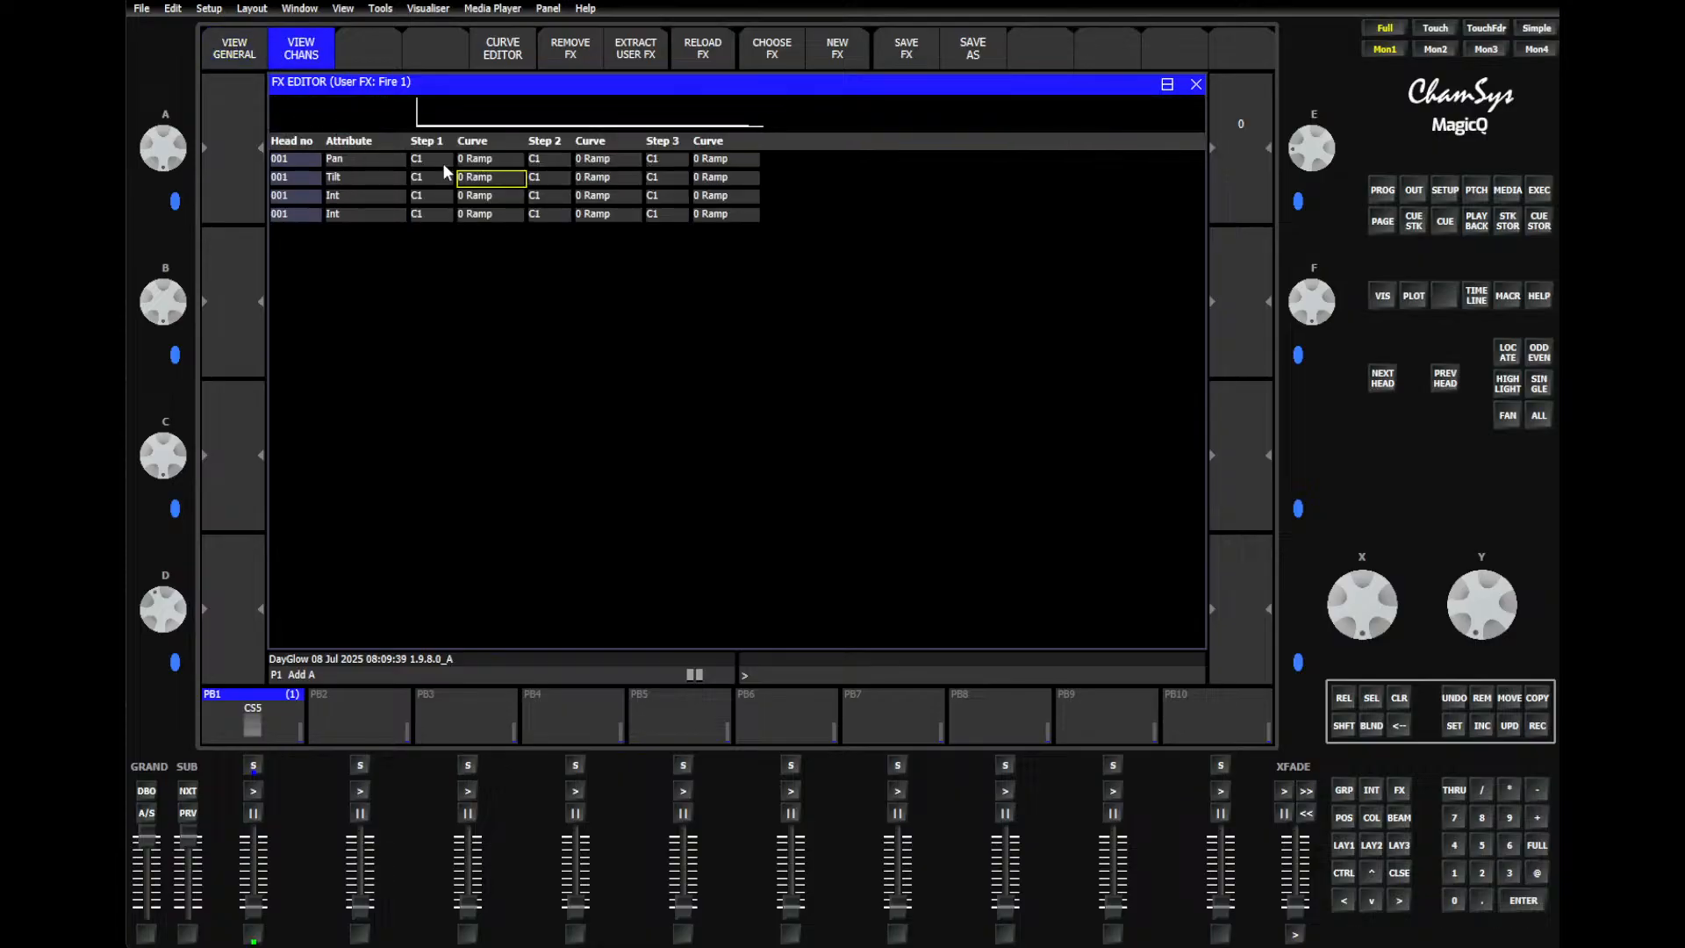
left_click_drag(436, 160, 430, 229)
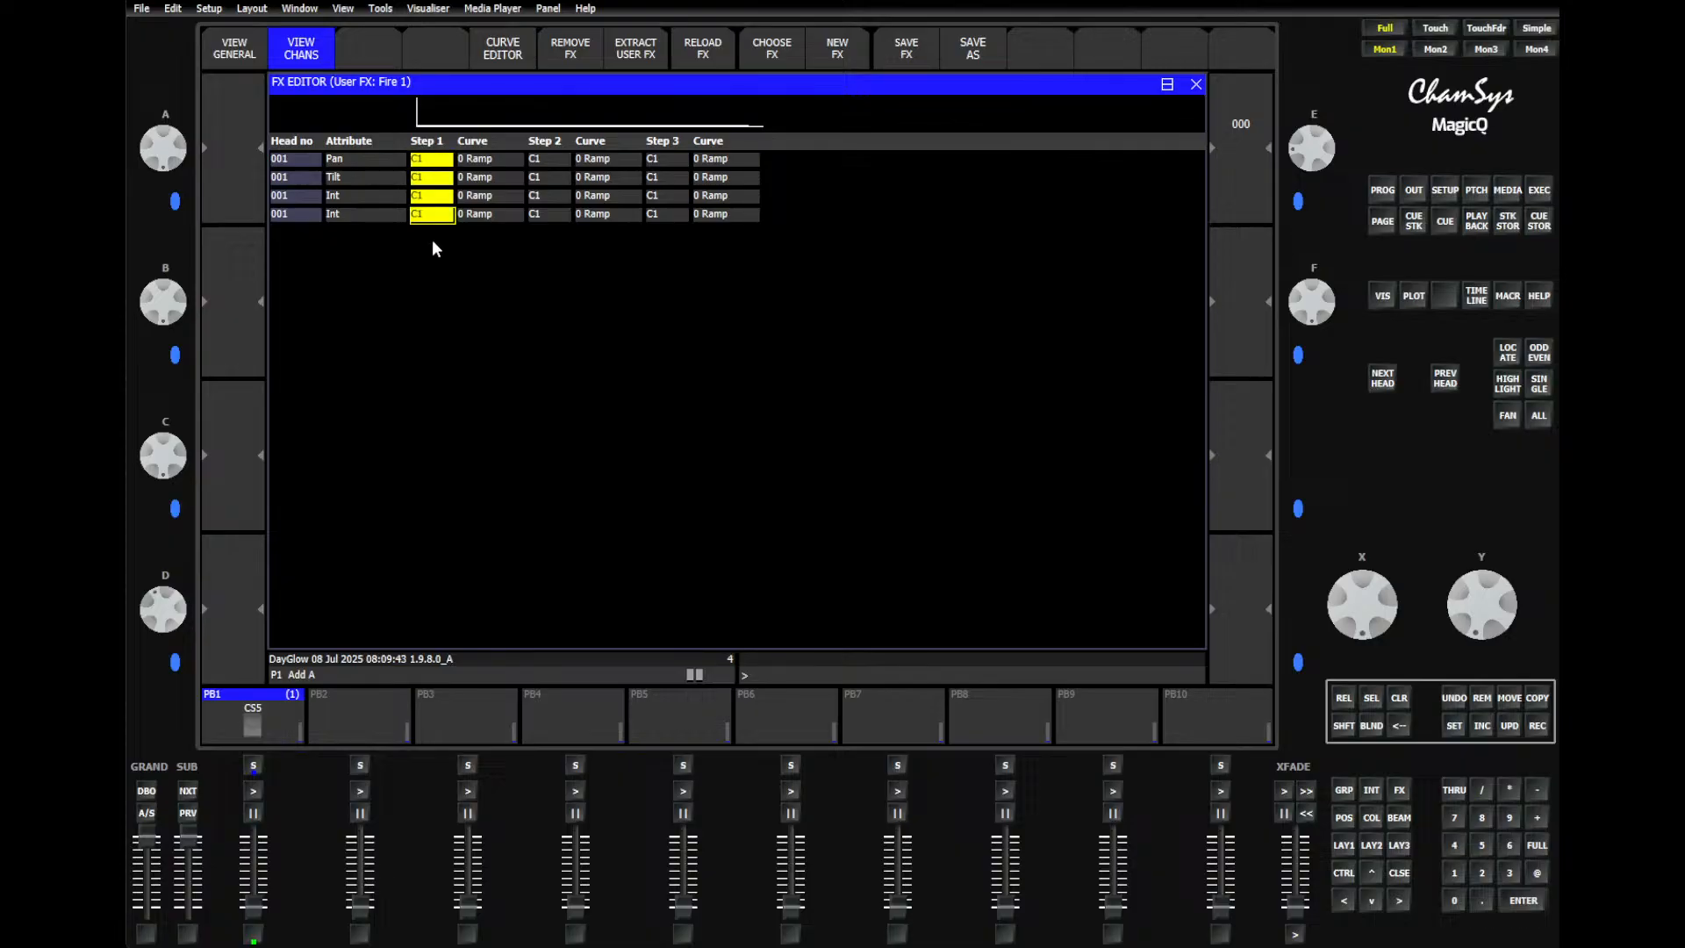
left_click_drag(555, 161, 664, 238)
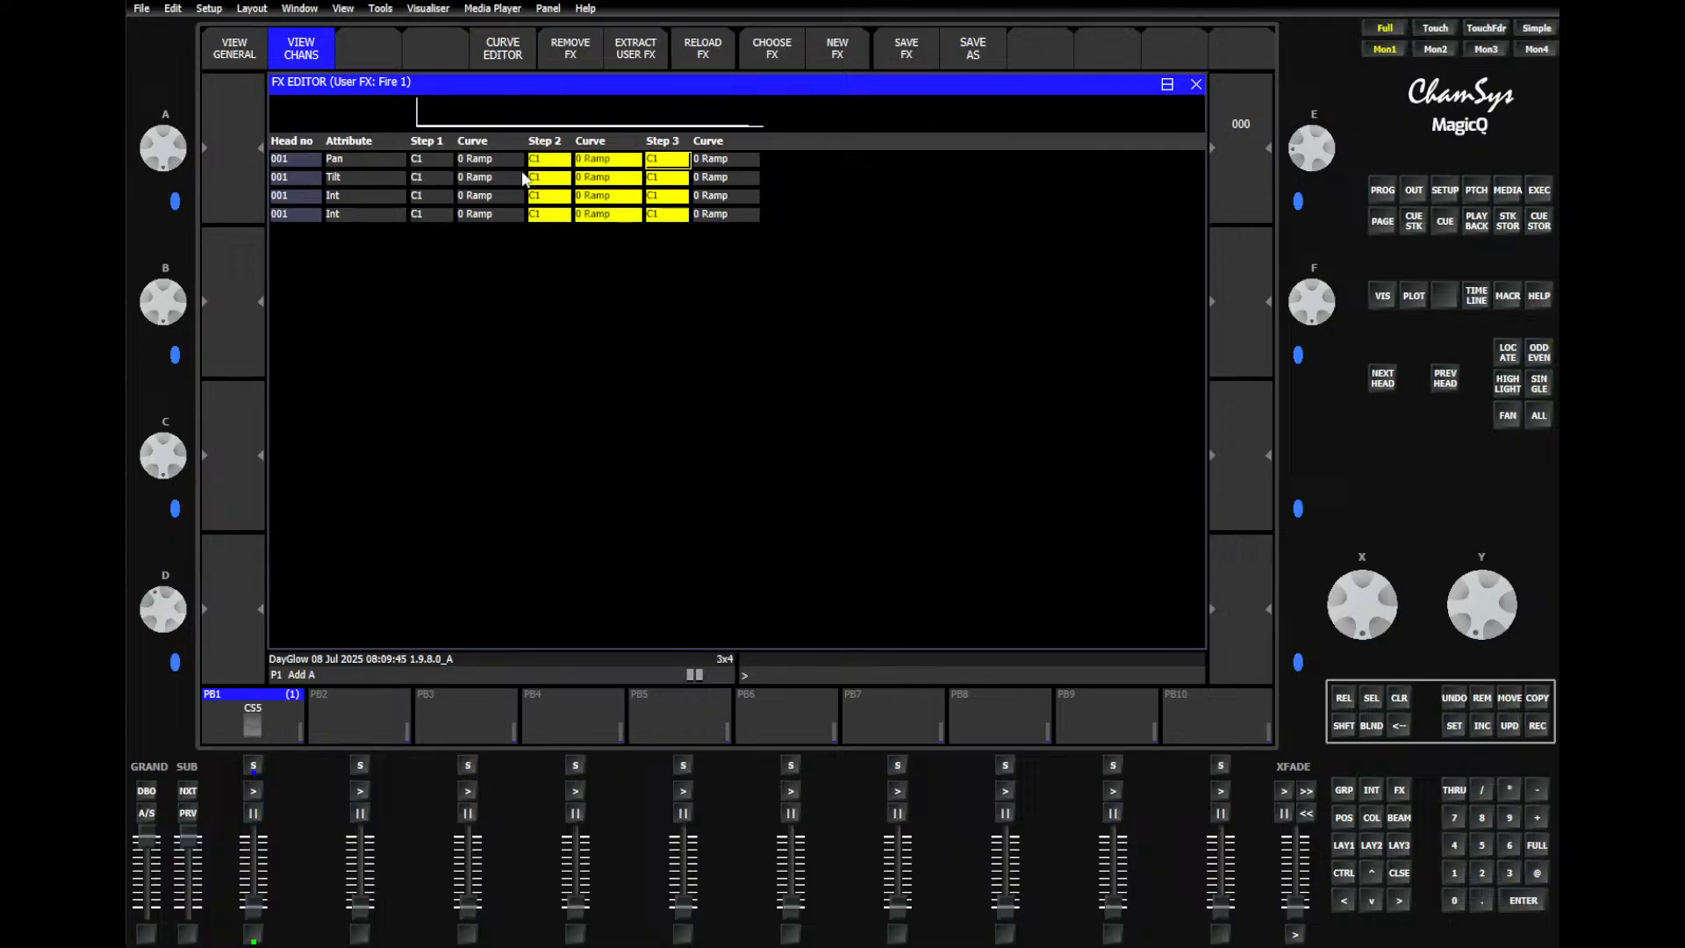
left_click(512, 173)
left_click_drag(437, 160, 435, 225)
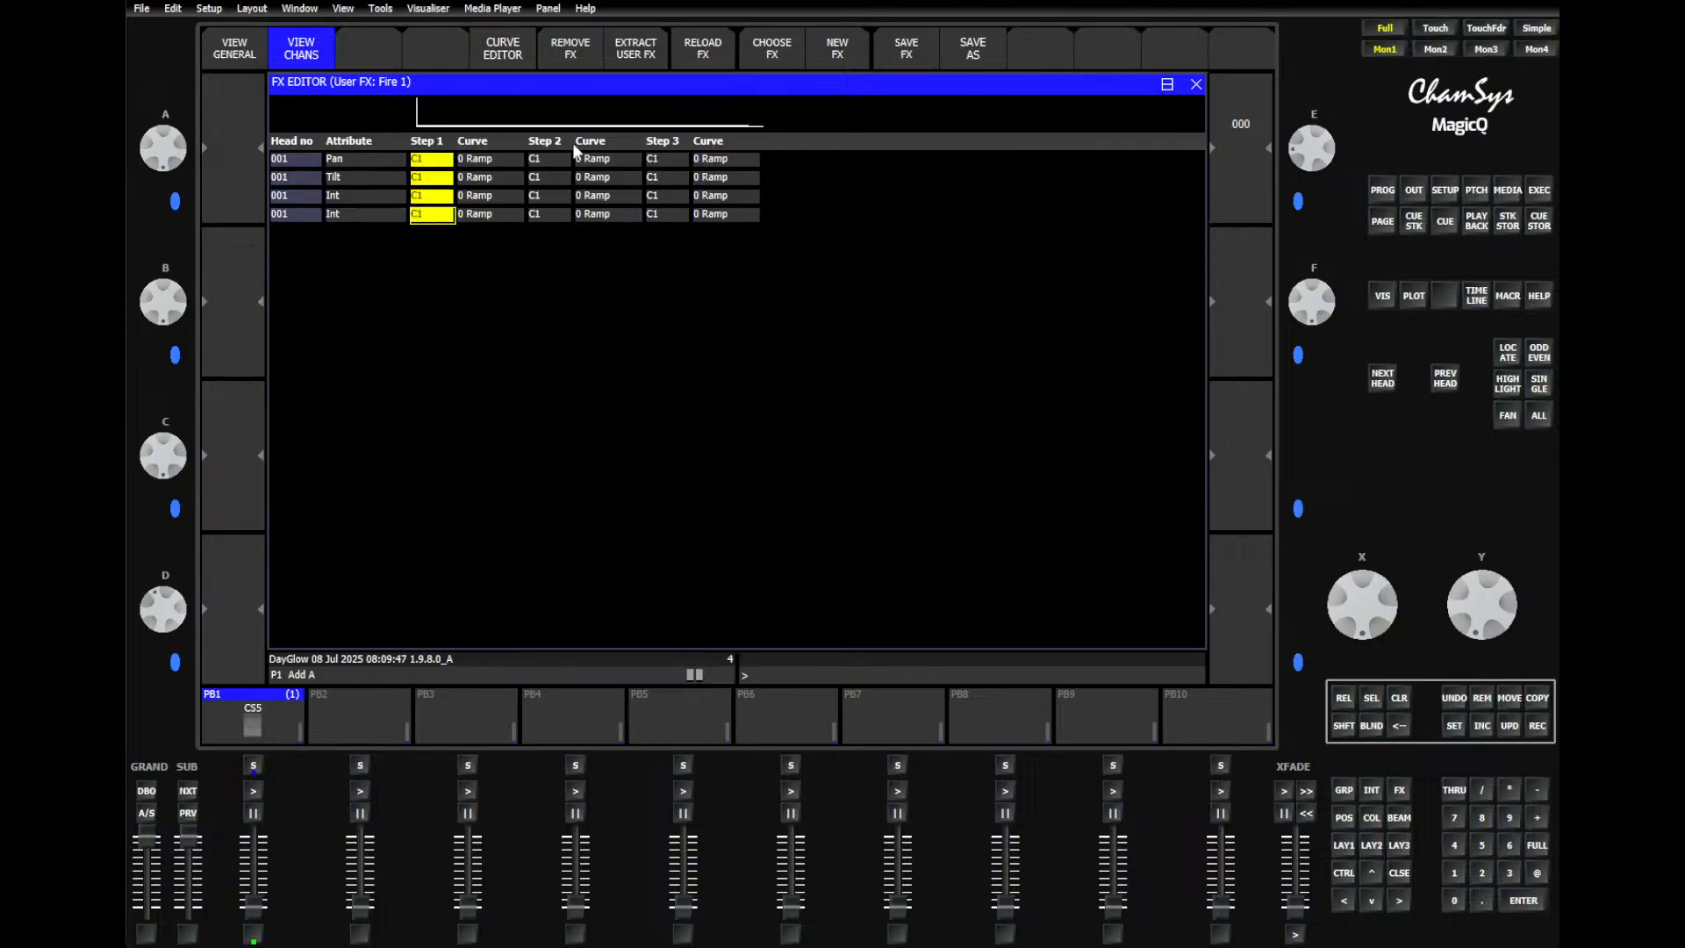
left_click(550, 143)
left_click(783, 672)
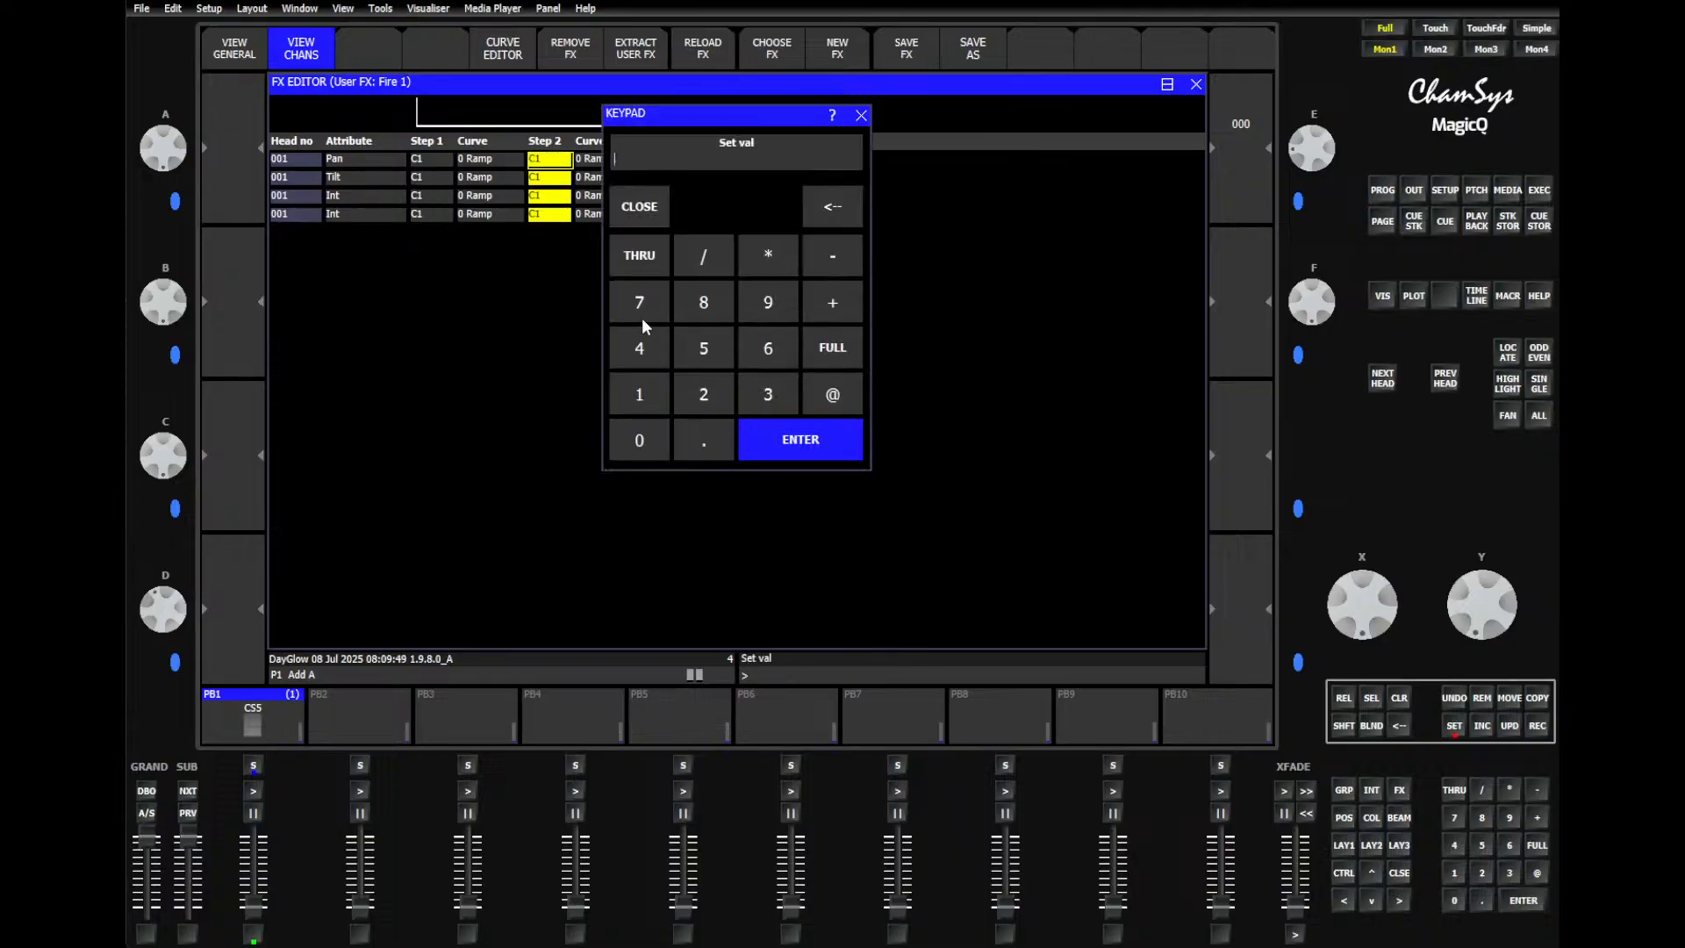
left_click(699, 400)
key("Return")
Step: Set Step 3 of all four channel rows to colour palette 3
left_click(663, 143)
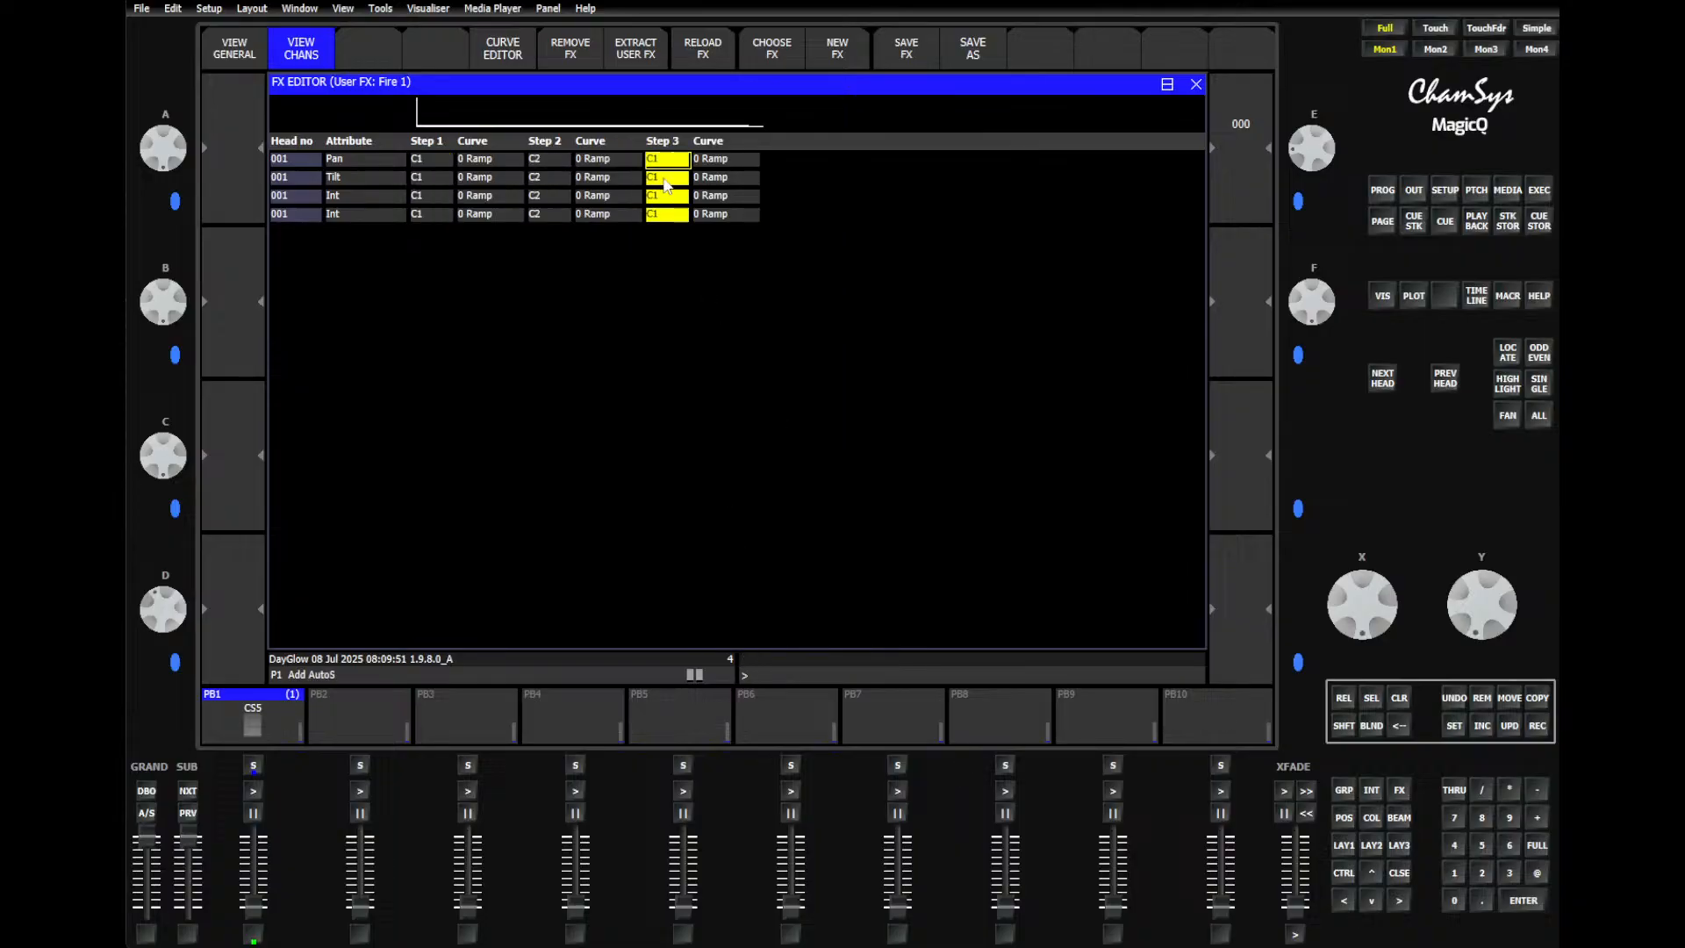
left_click(769, 397)
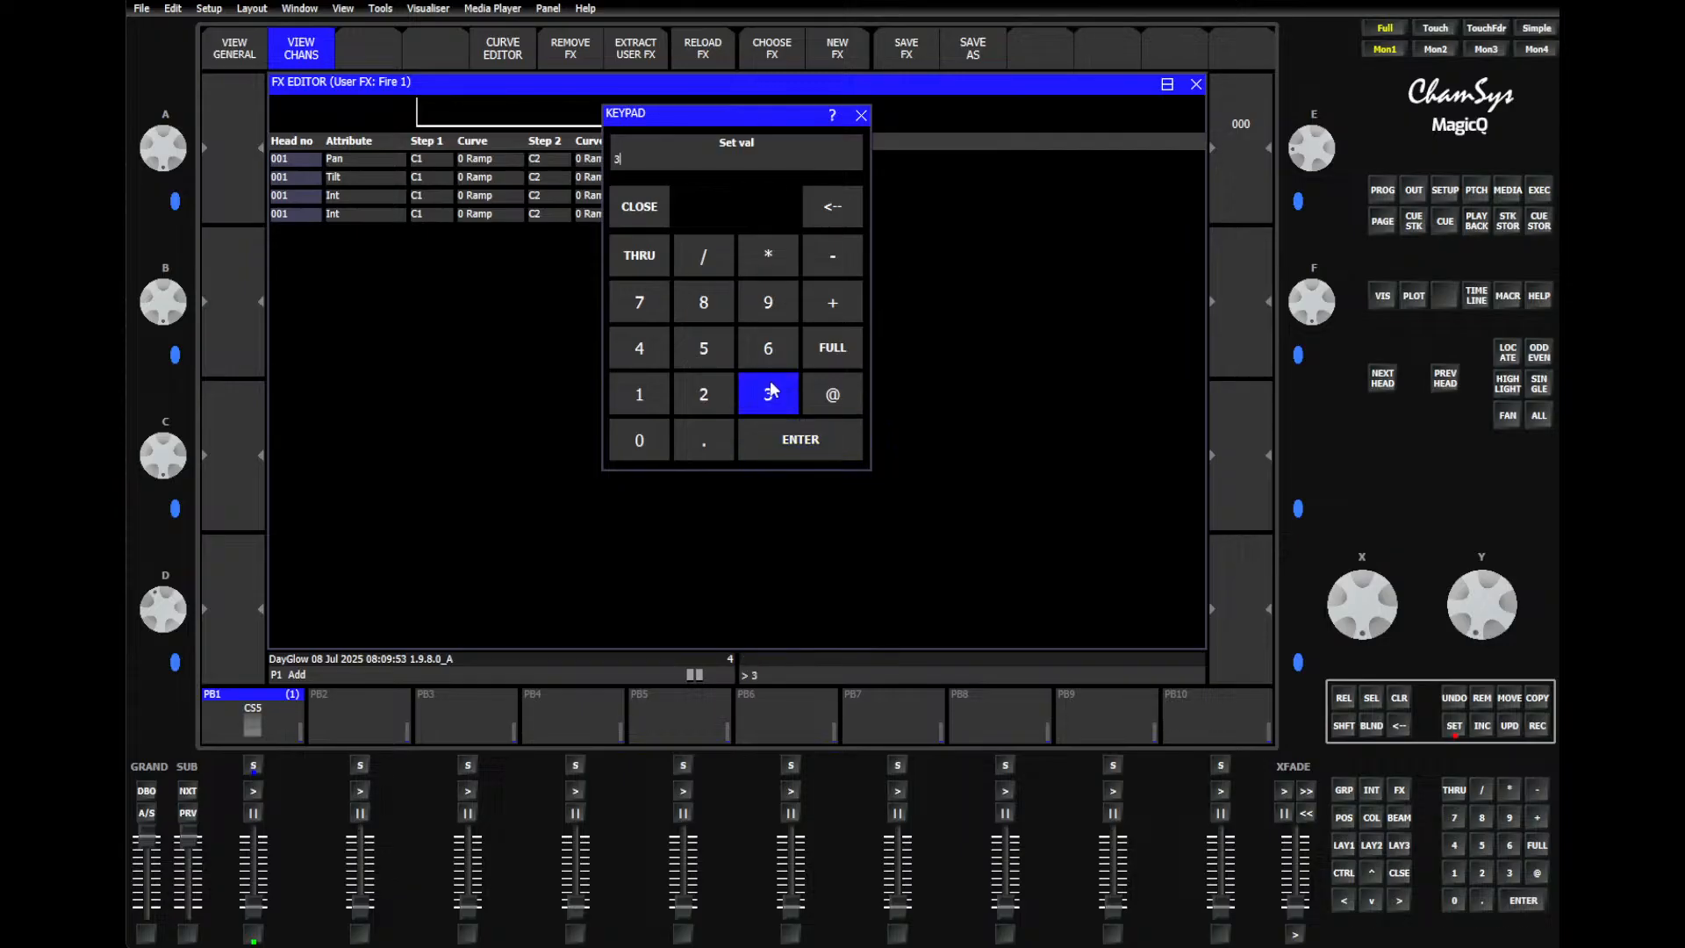
left_click(769, 450)
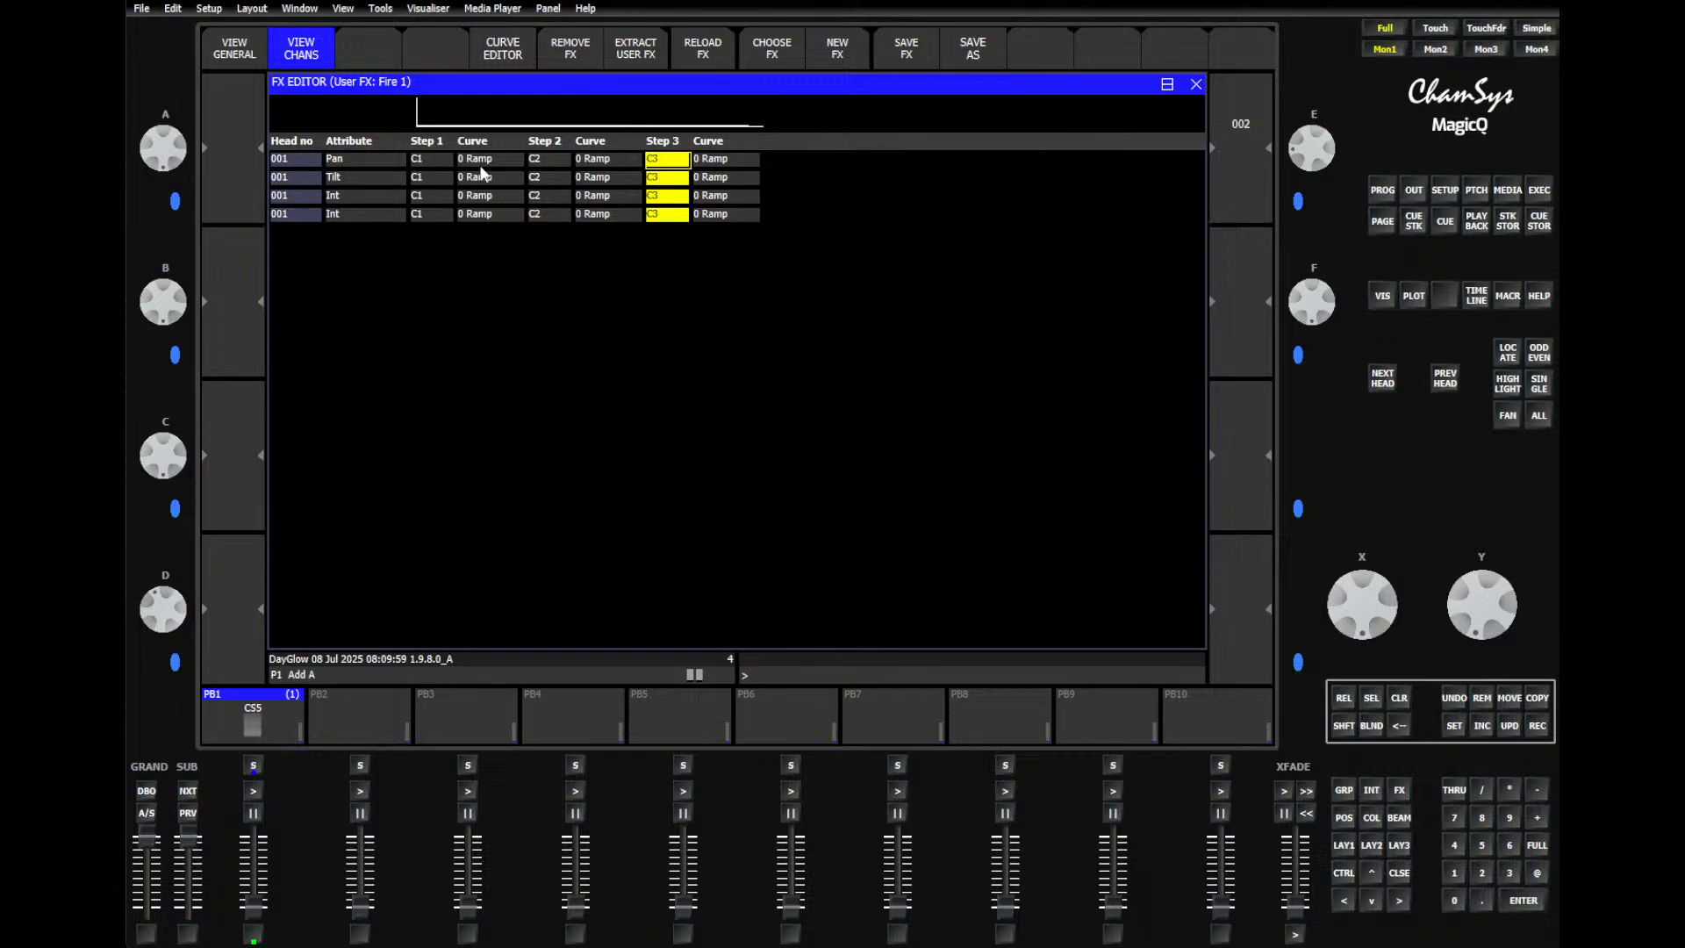
Step: Set the attributes of the four channel rows to Cyan, Magenta, Yellow and White, in that order
left_click(375, 165)
left_click(347, 158)
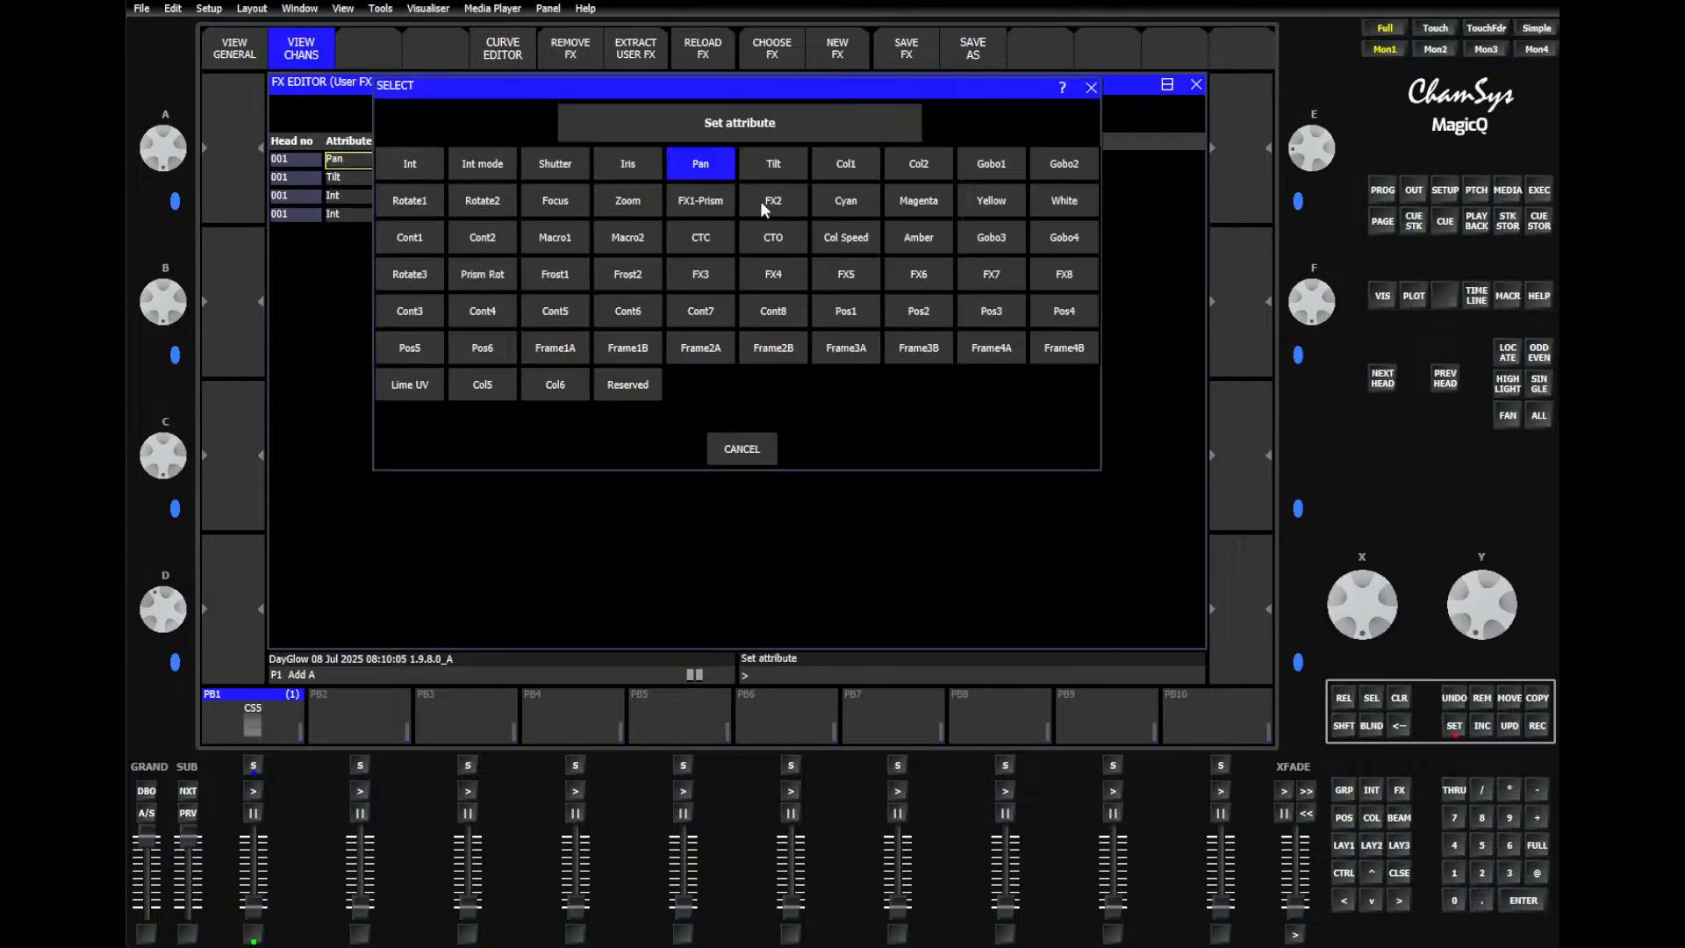
left_click(859, 209)
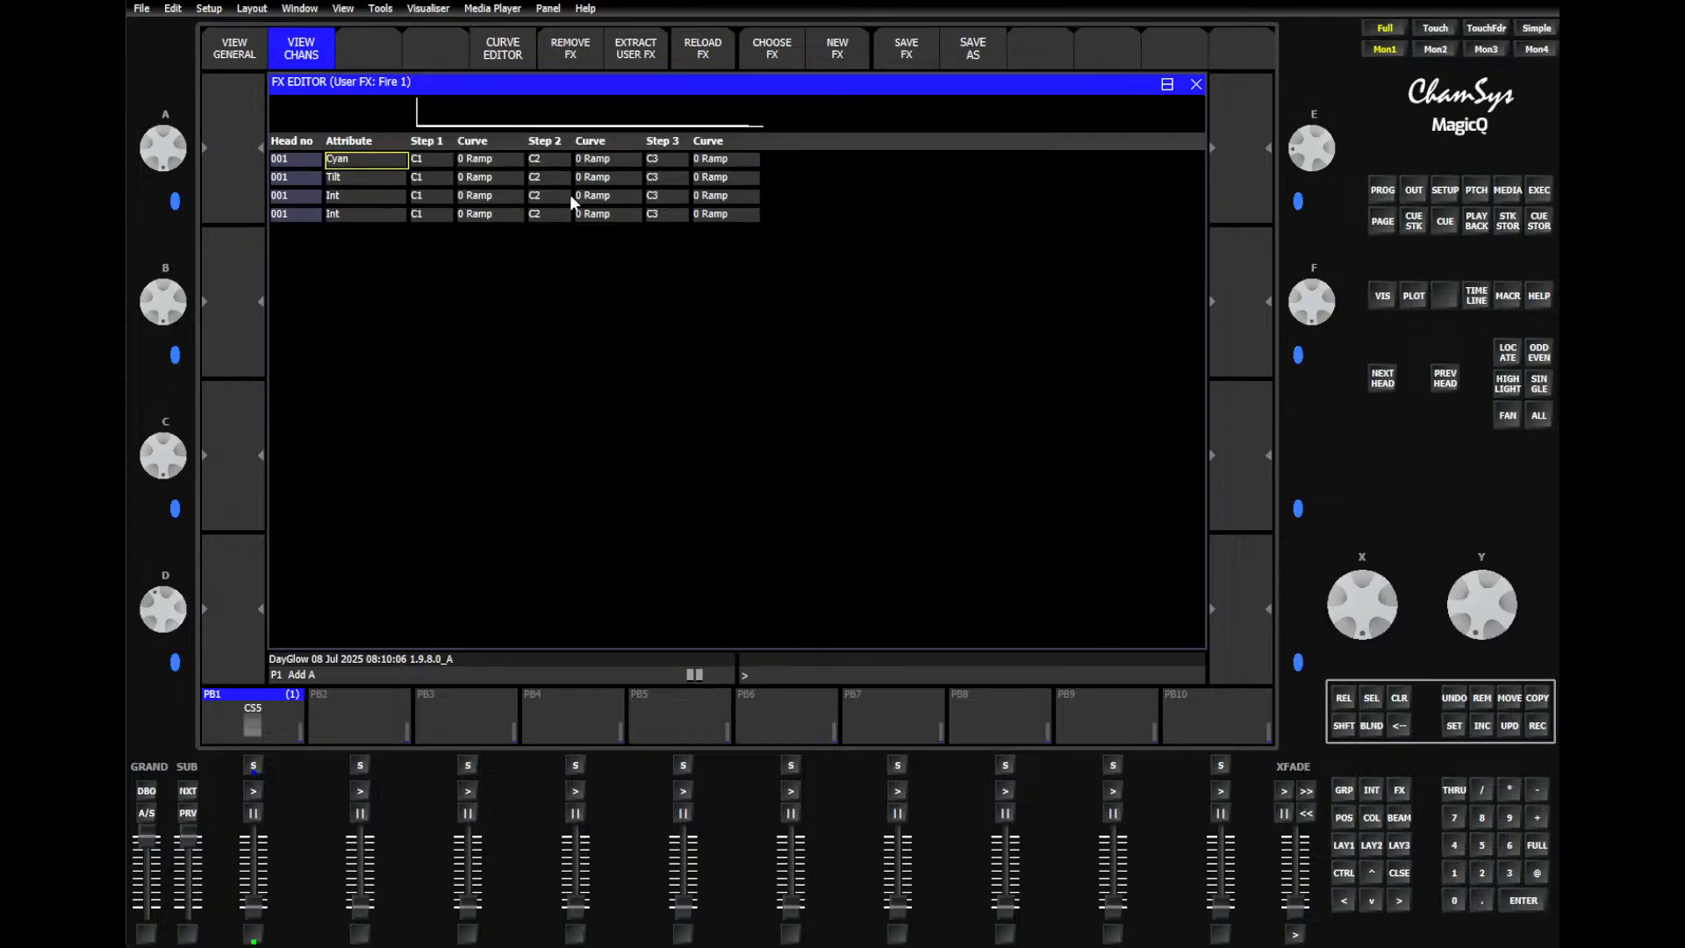
left_click(377, 177)
left_click(376, 177)
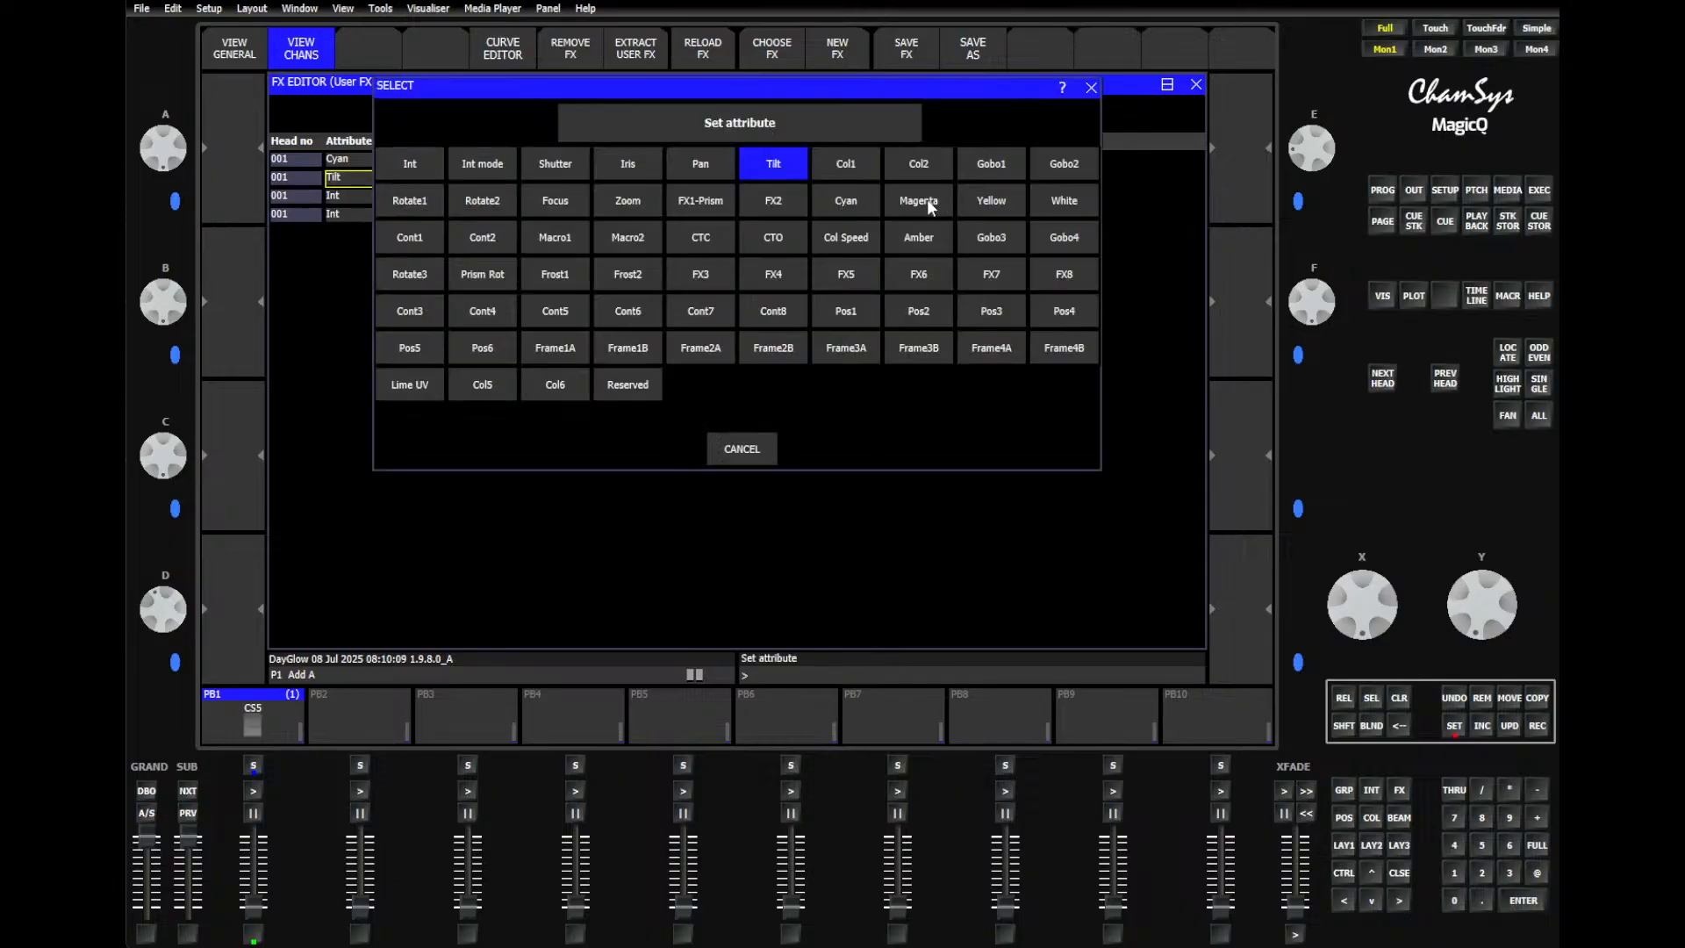
left_click(928, 203)
double_click(375, 195)
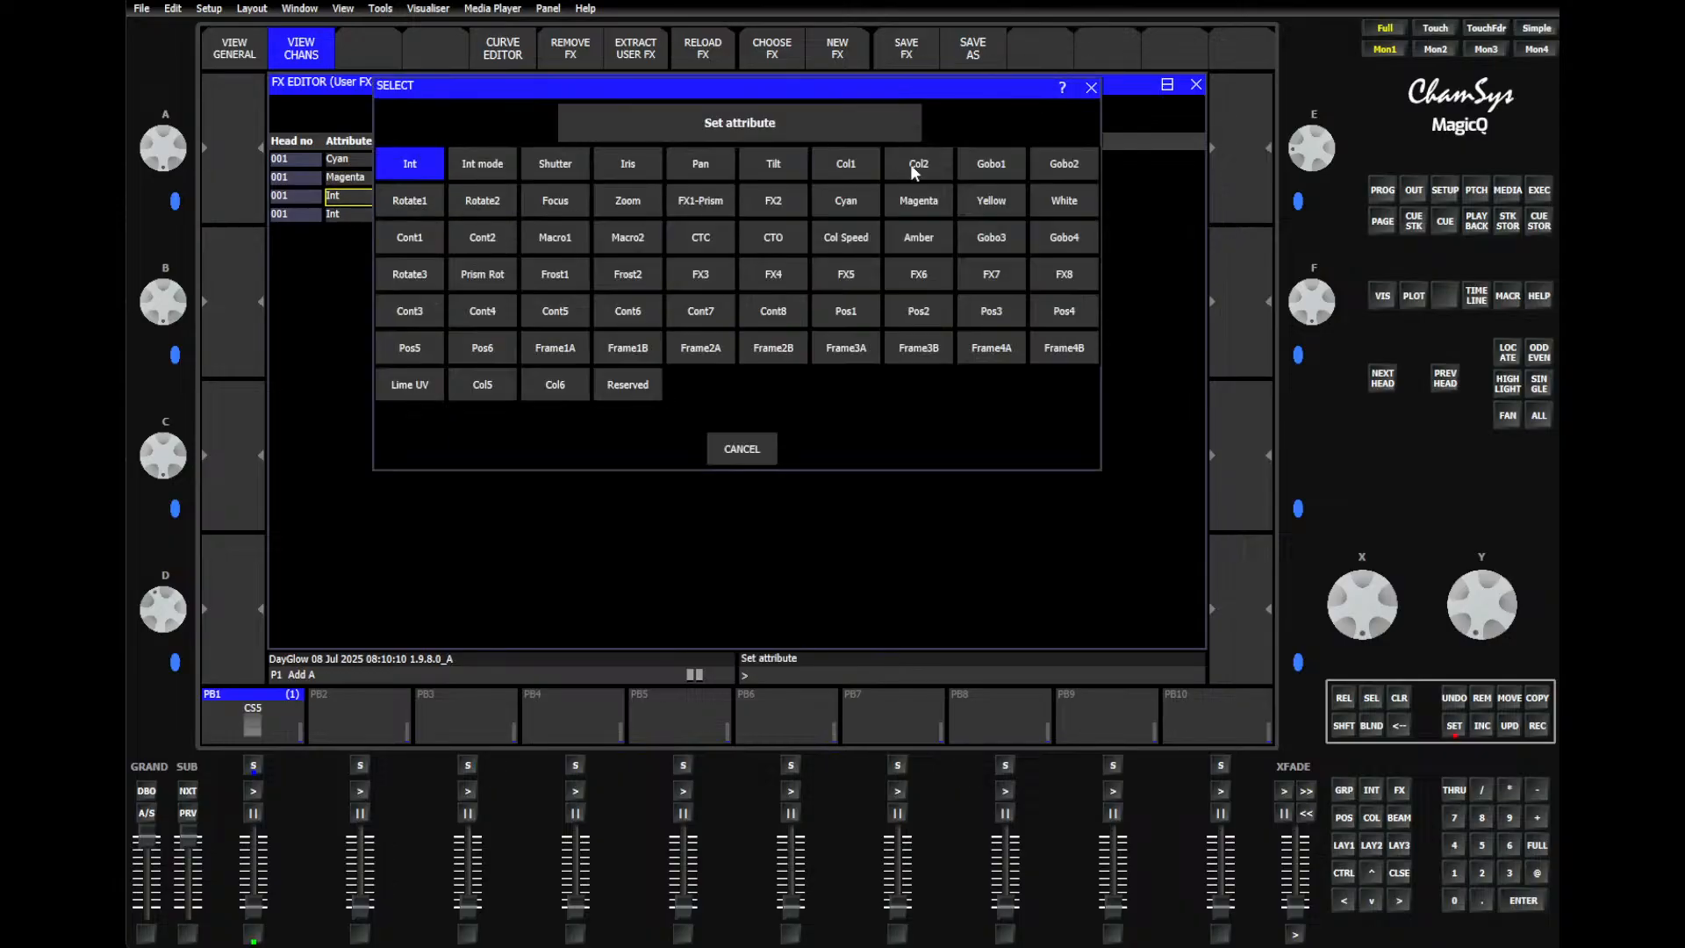
left_click(976, 202)
double_click(373, 218)
left_click(1070, 204)
Step: Set the Step 1 curve of all four channel rows to User 10
left_click_drag(487, 161, 488, 225)
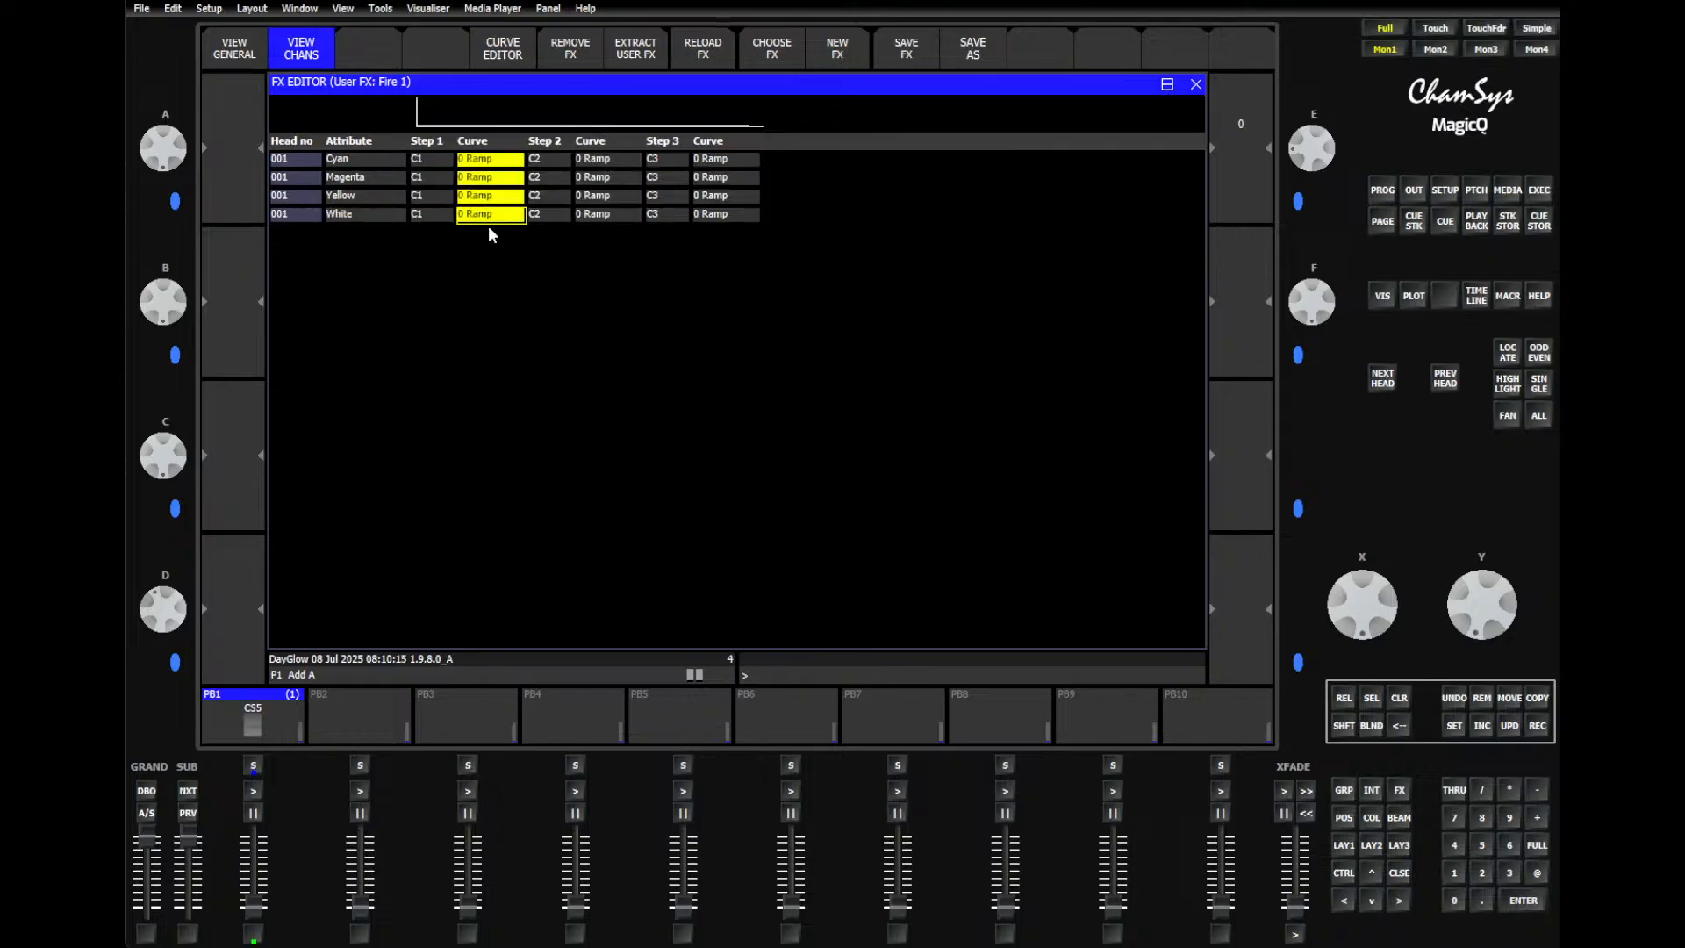
left_click(488, 162)
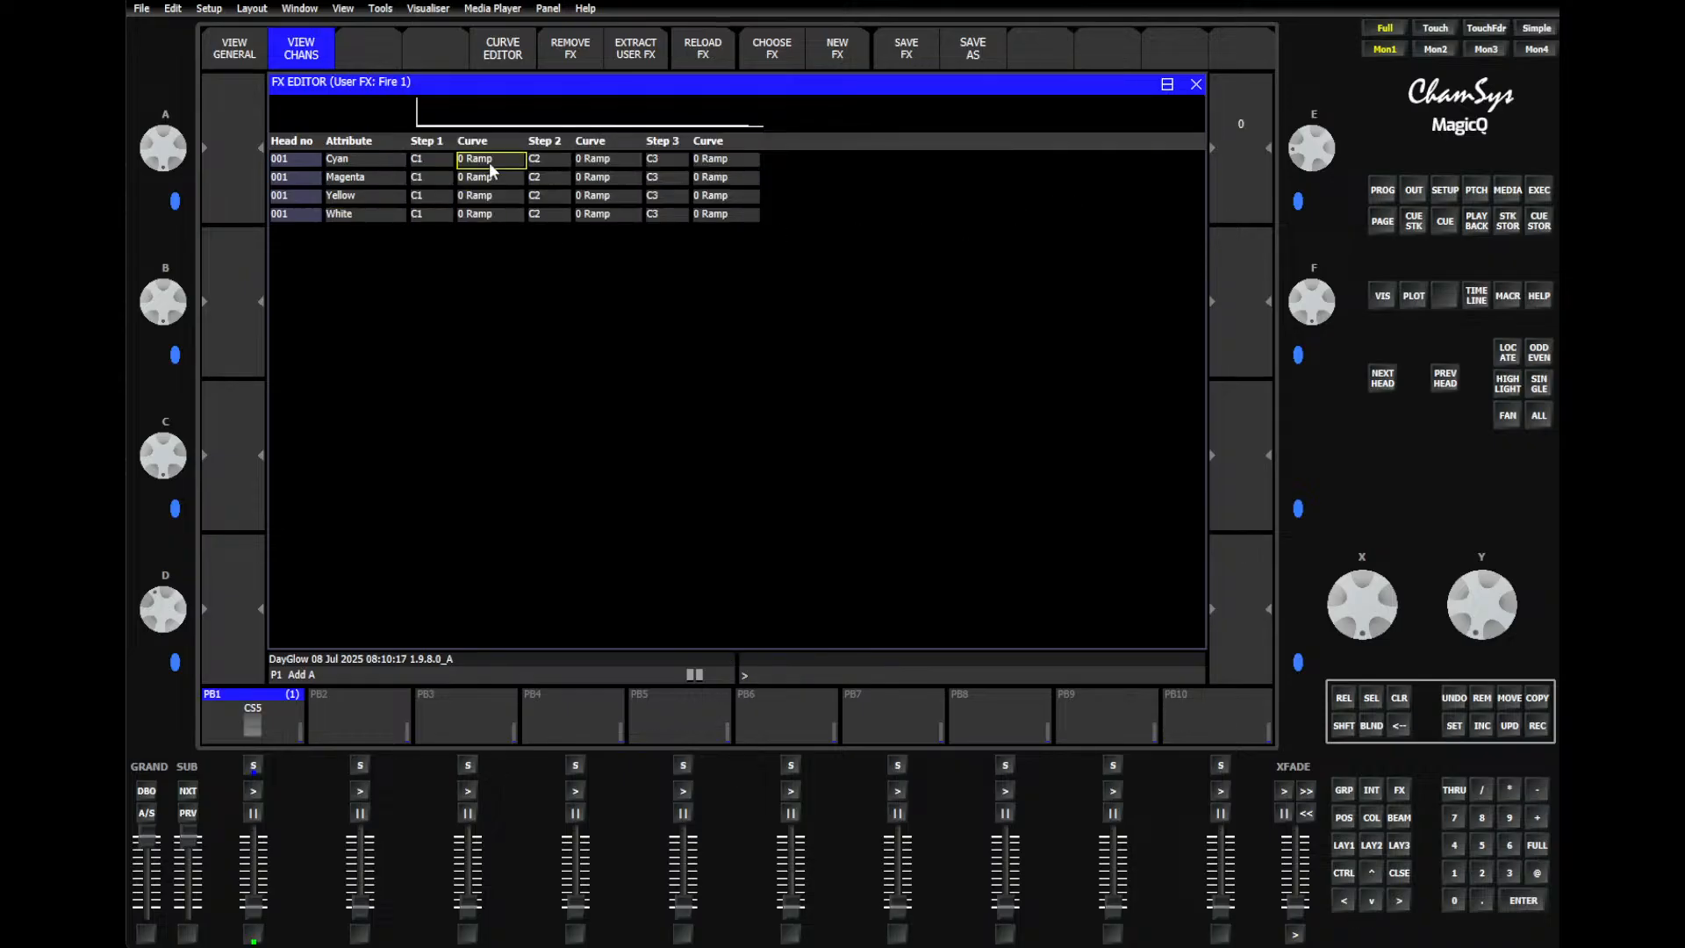
left_click_drag(489, 164, 488, 216)
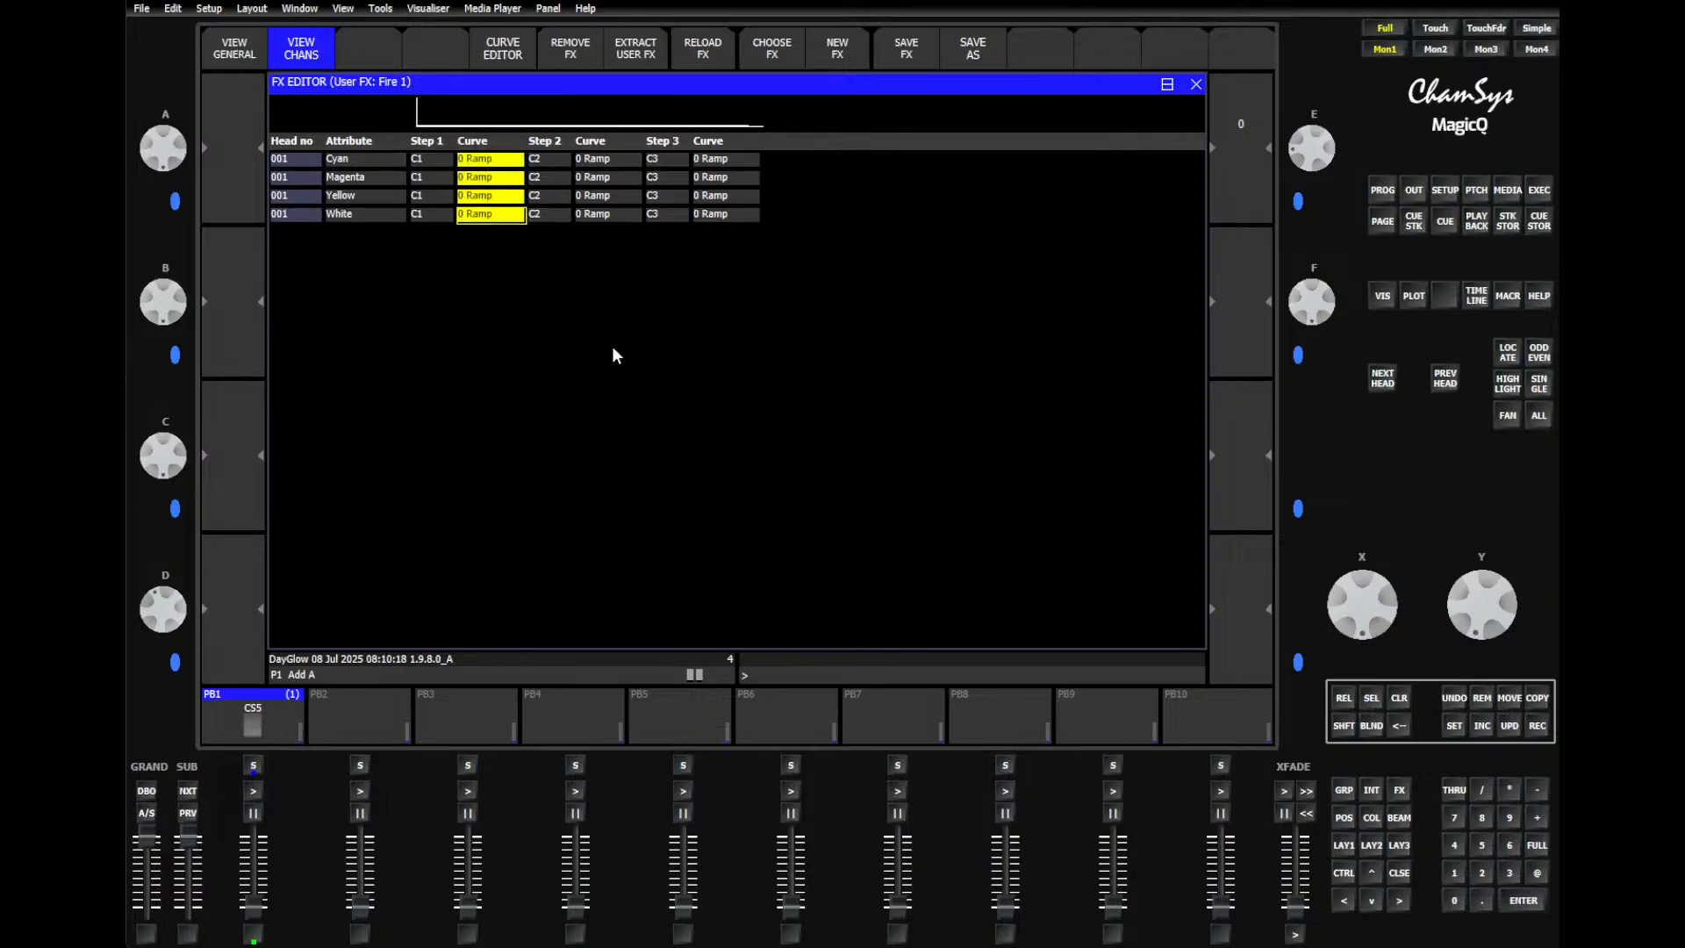
left_click(784, 674)
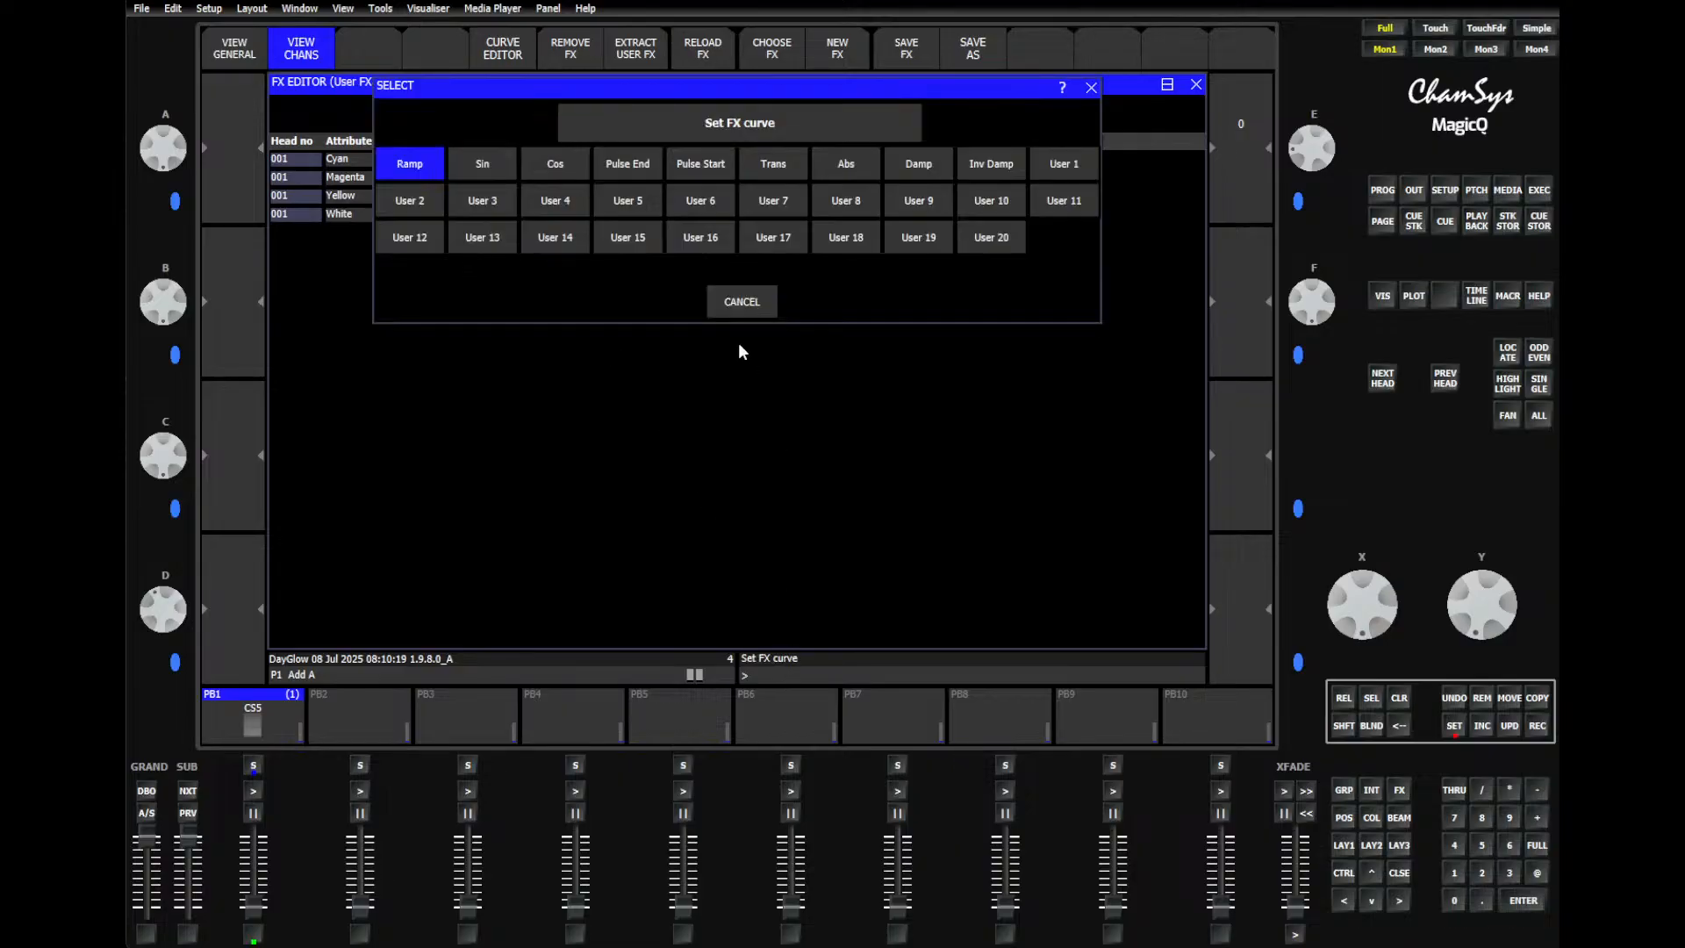
left_click(980, 202)
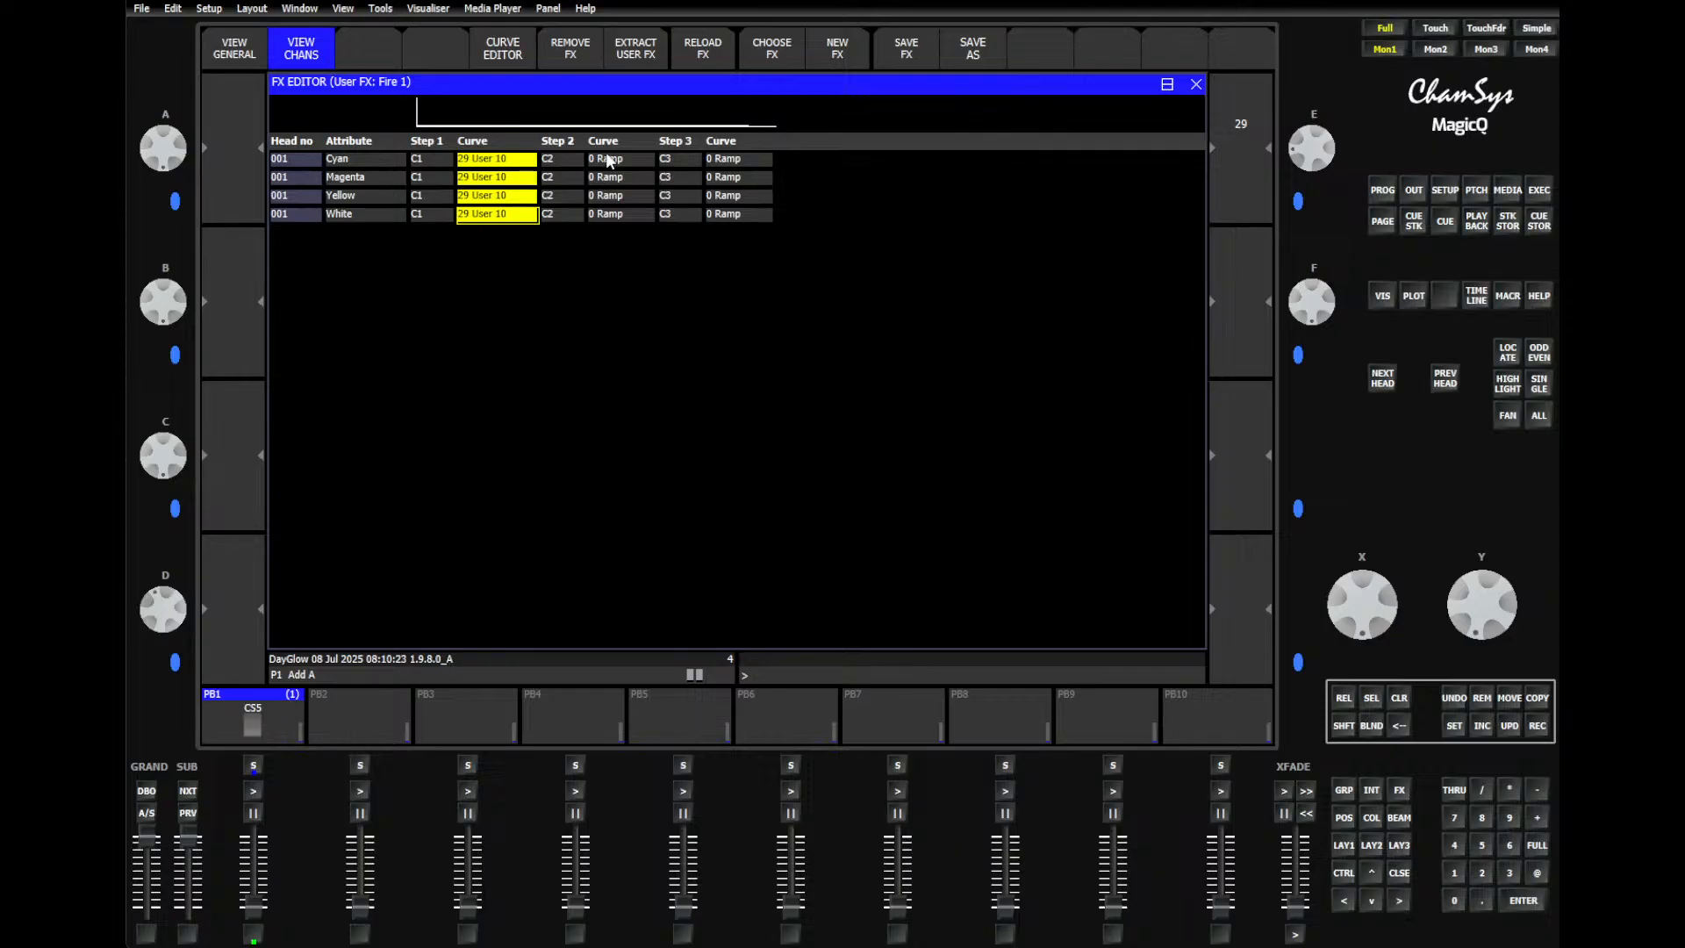
Step: Set the Step 2 curve to User 11 and the Step 3 curve to User 12 for all four channel rows
left_click_drag(609, 151, 629, 193)
left_click(882, 660)
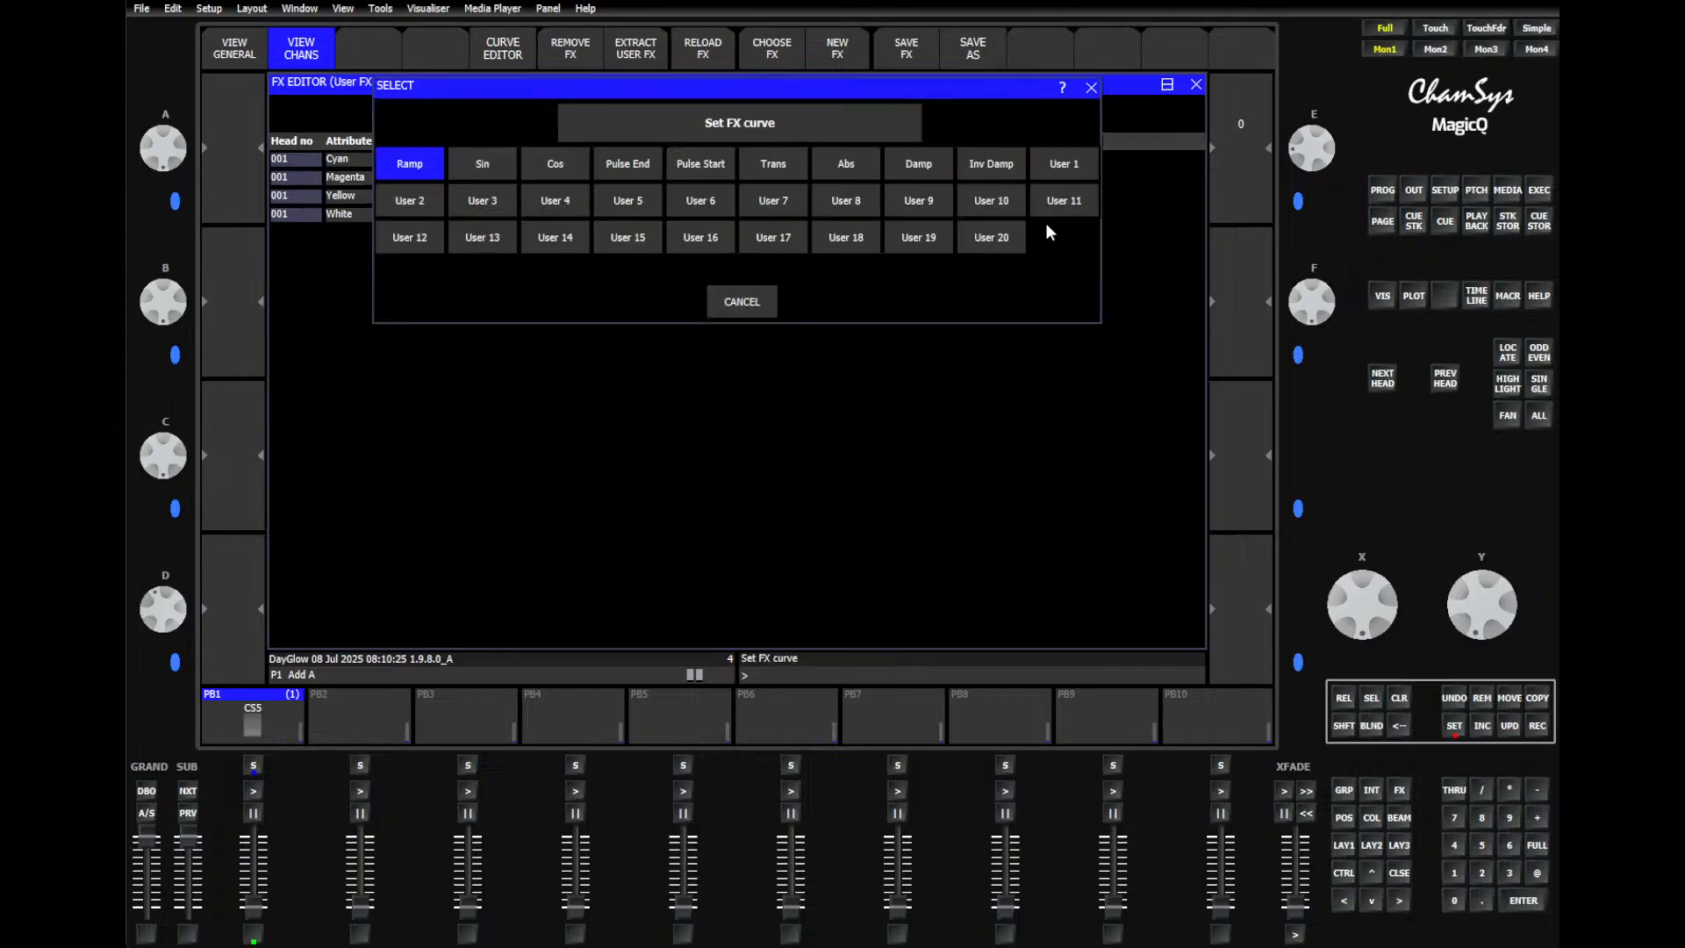
left_click(1058, 202)
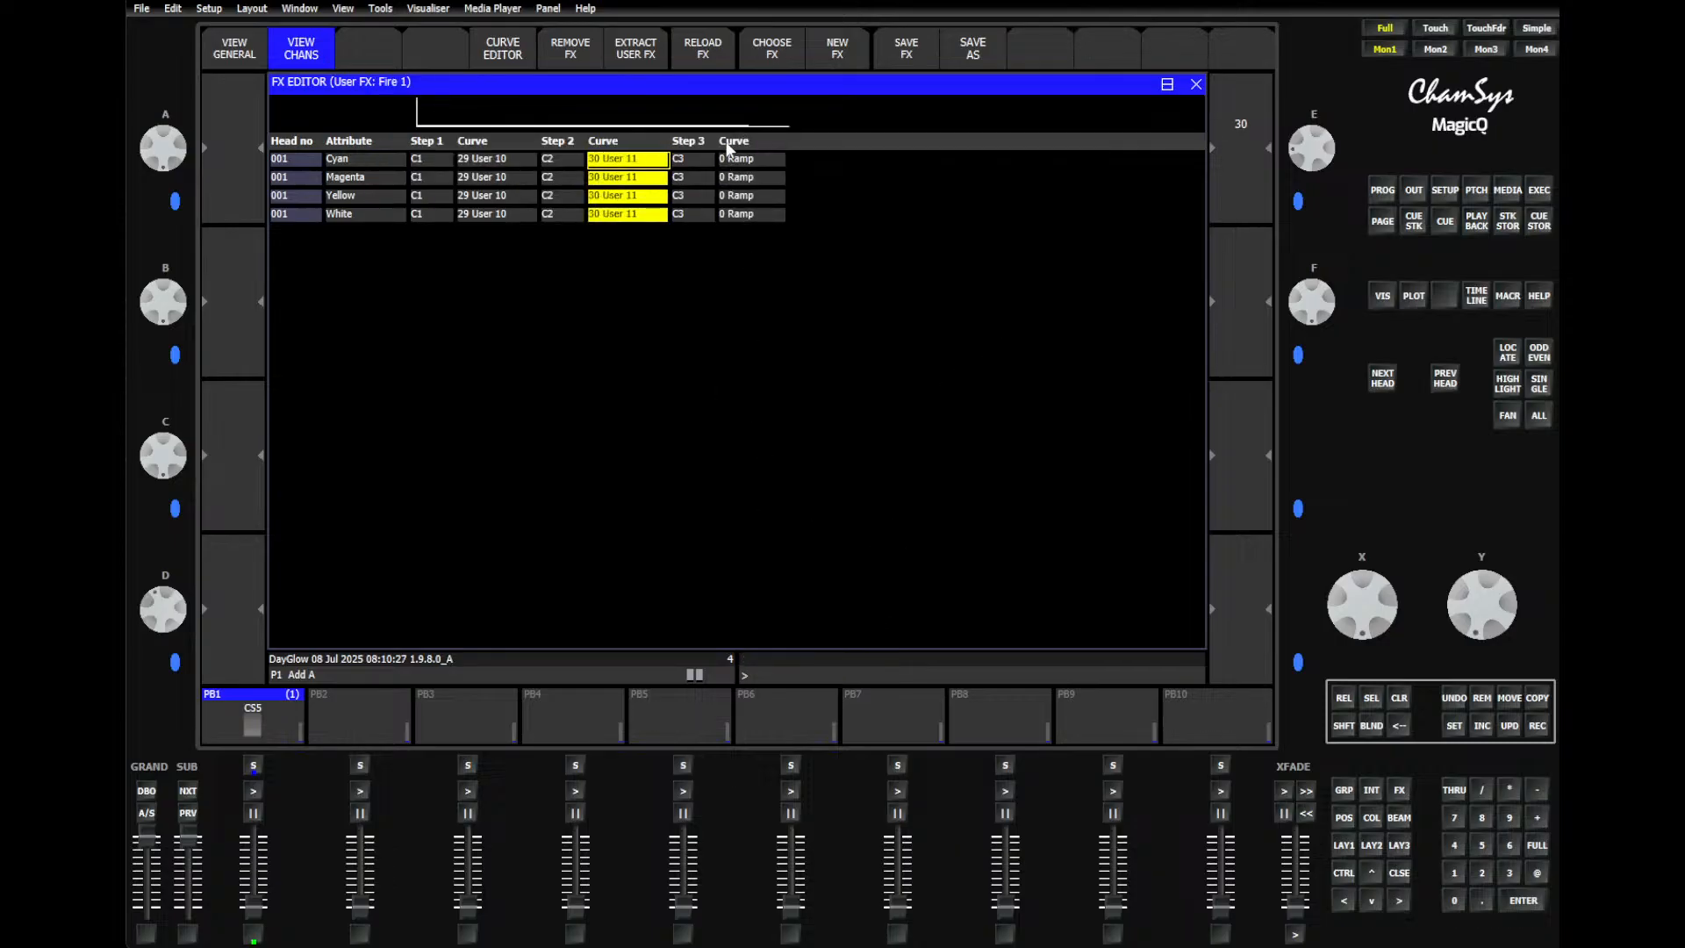
left_click(728, 147)
left_click(774, 665)
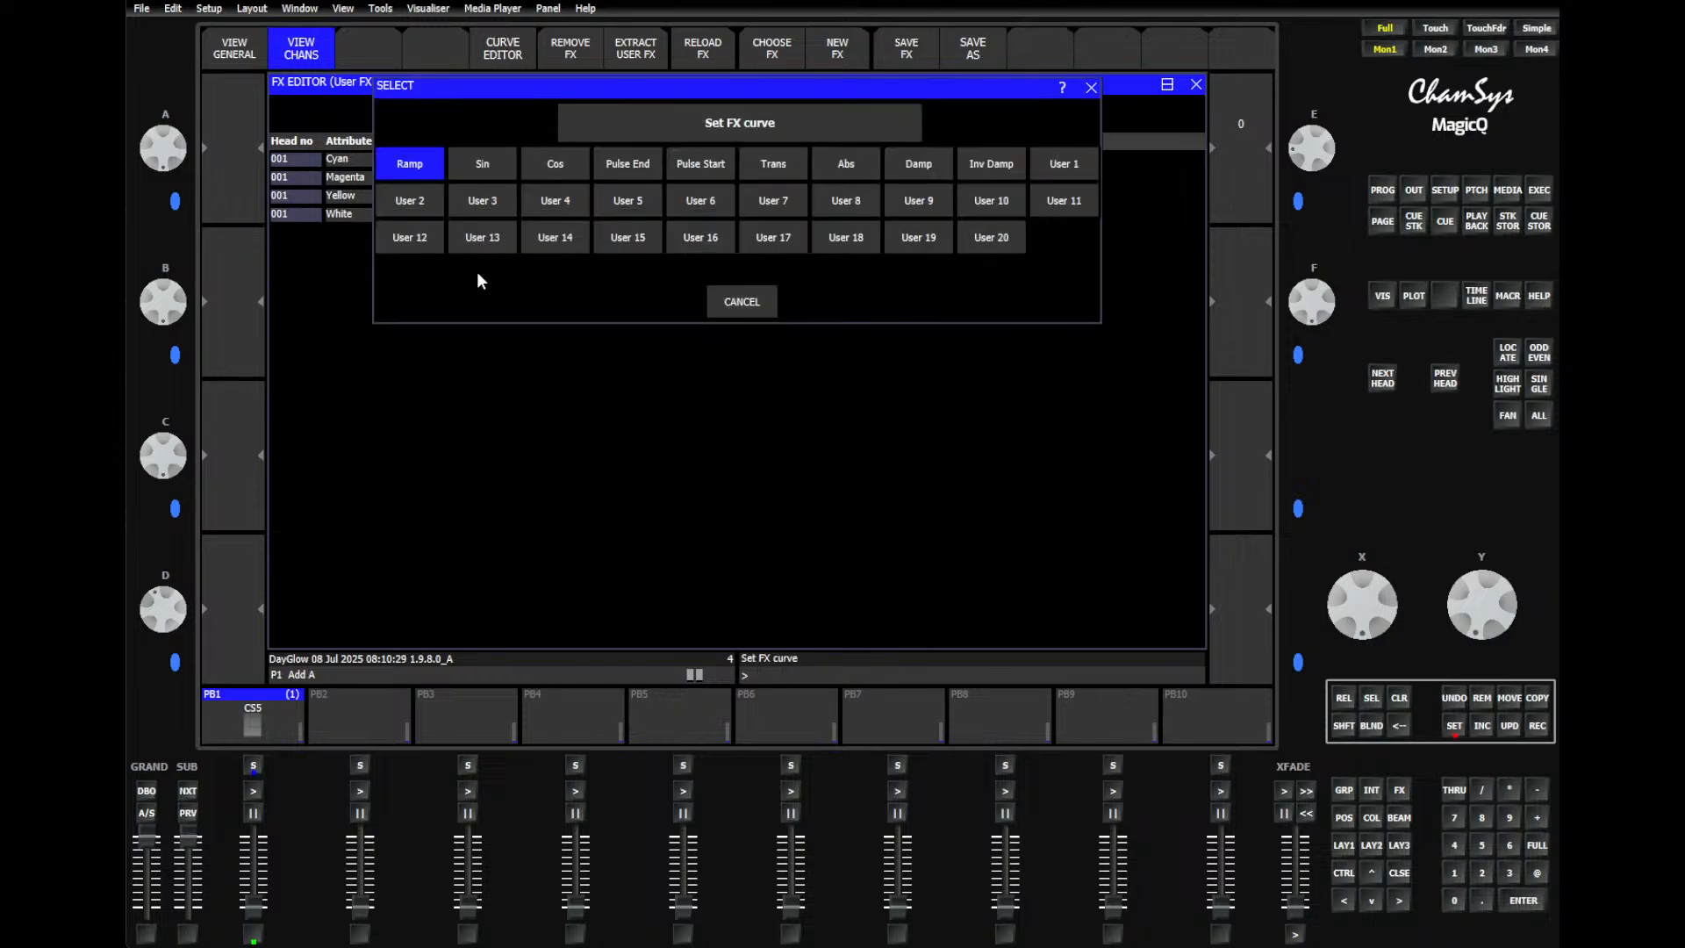
left_click(423, 238)
Step: Change the Magenta row's curves to User 12 for Step 1, User 10 for Step 2 and User 11 for Step 3
double_click(491, 186)
left_click(420, 239)
double_click(745, 182)
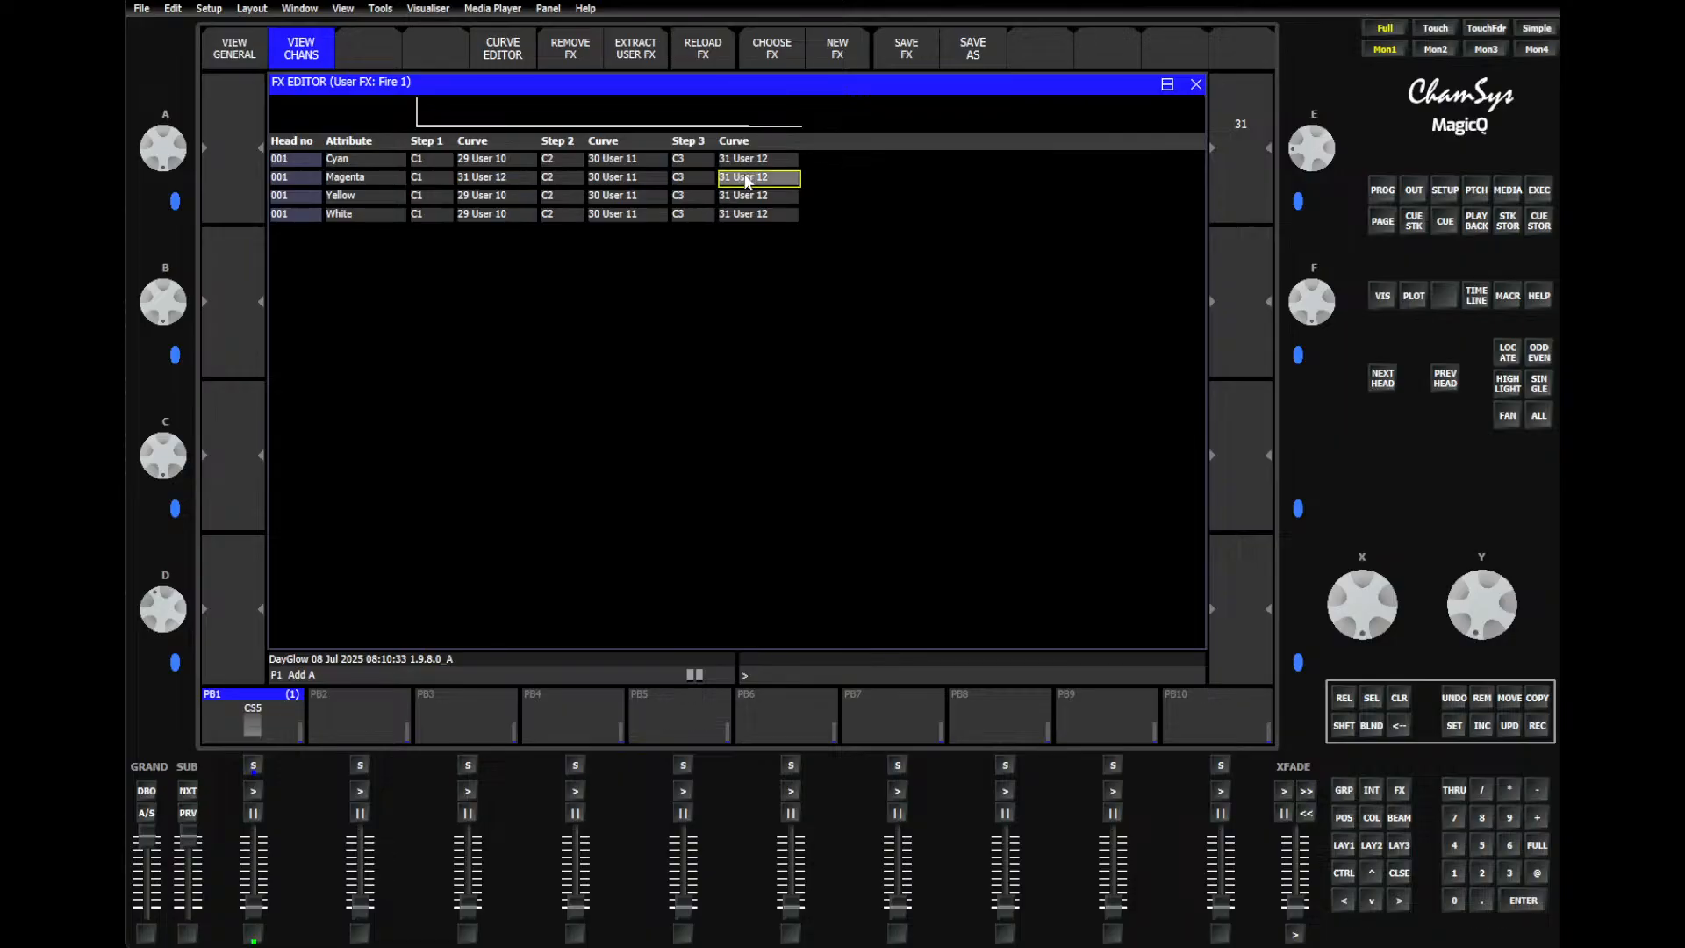
left_click(1055, 197)
double_click(612, 181)
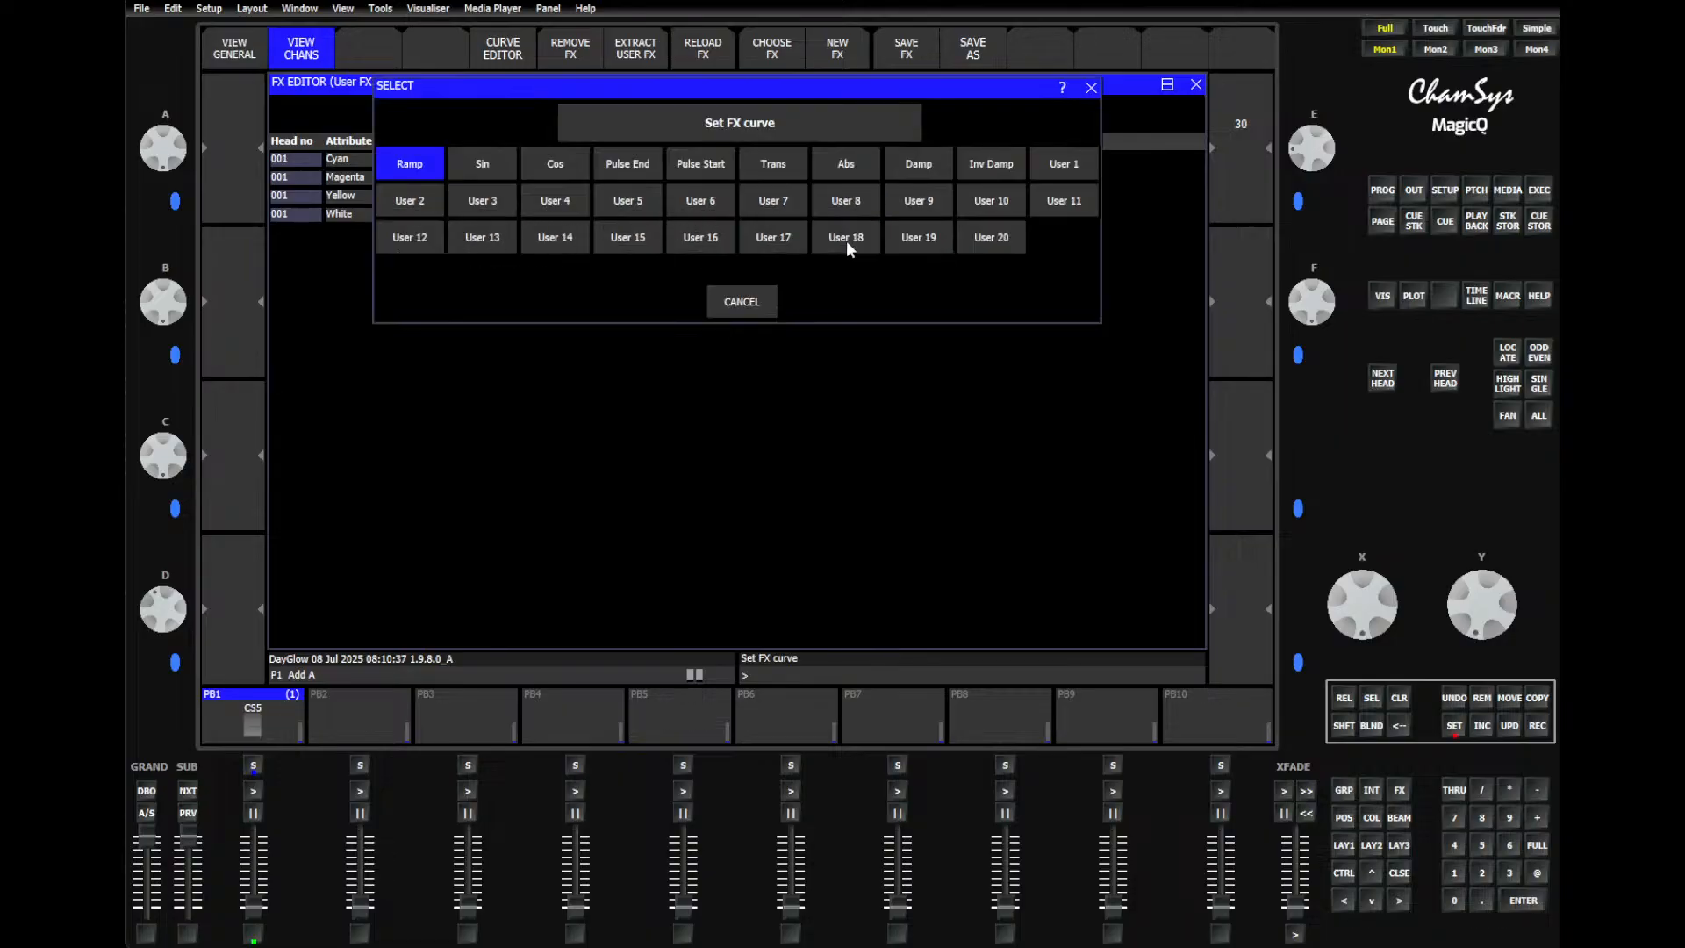
left_click(979, 204)
Step: Set the Yellow row's Step 1 curve to User 11 and its Step 3 curve to User 12
double_click(493, 196)
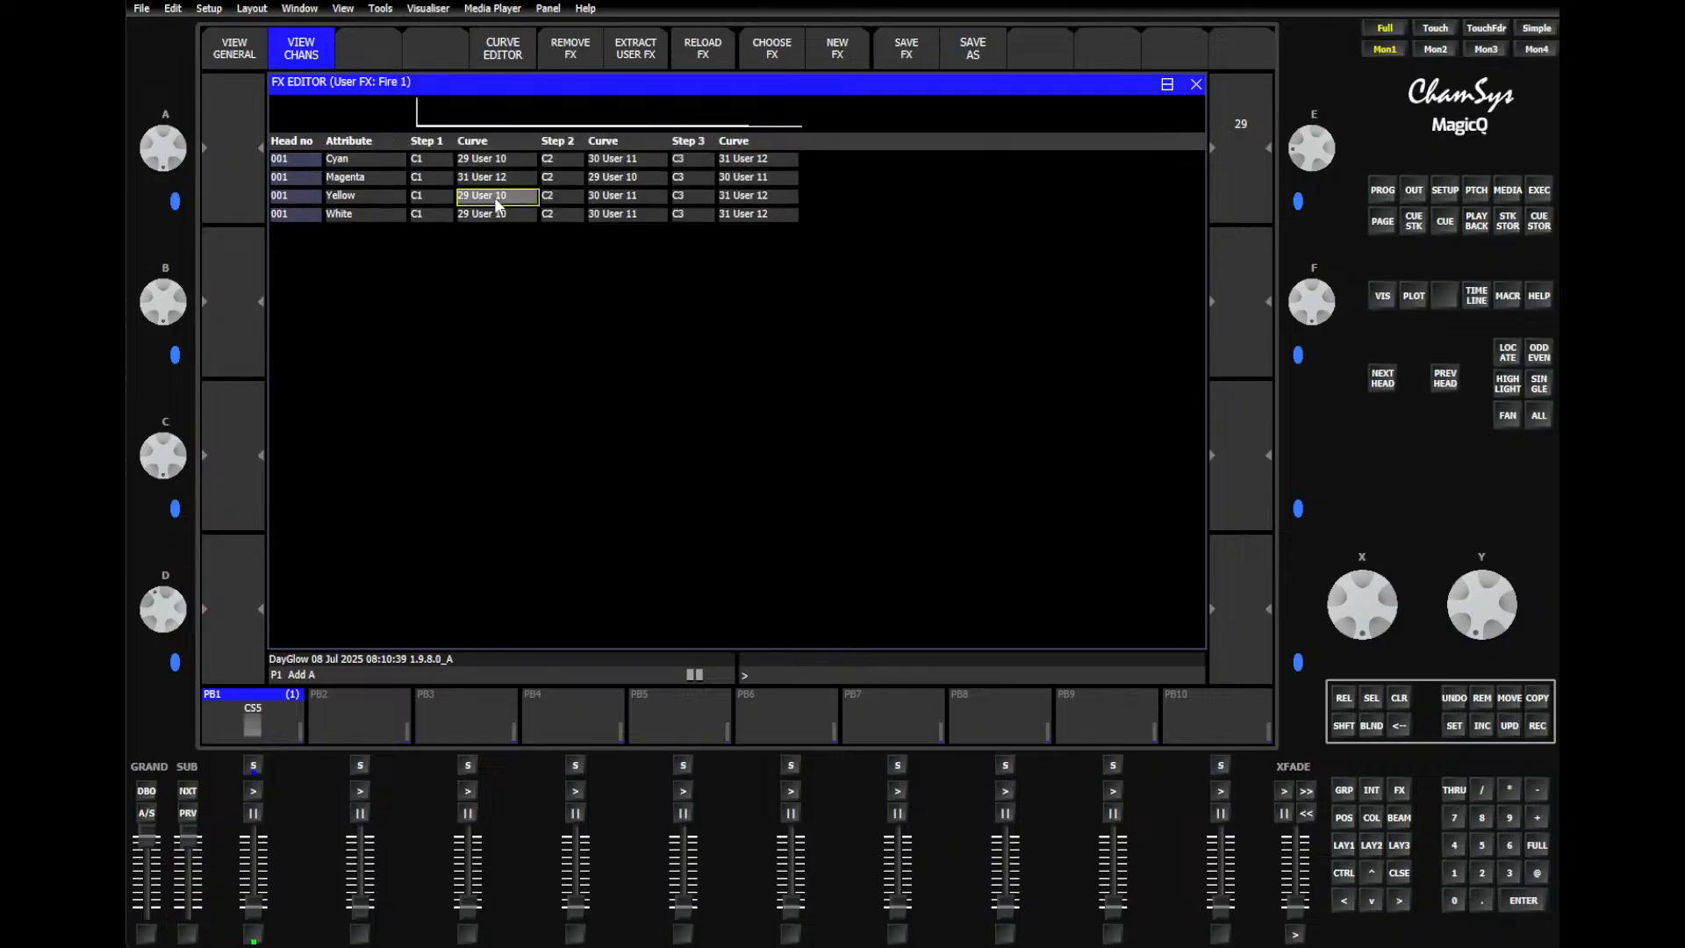
left_click(1042, 202)
double_click(727, 196)
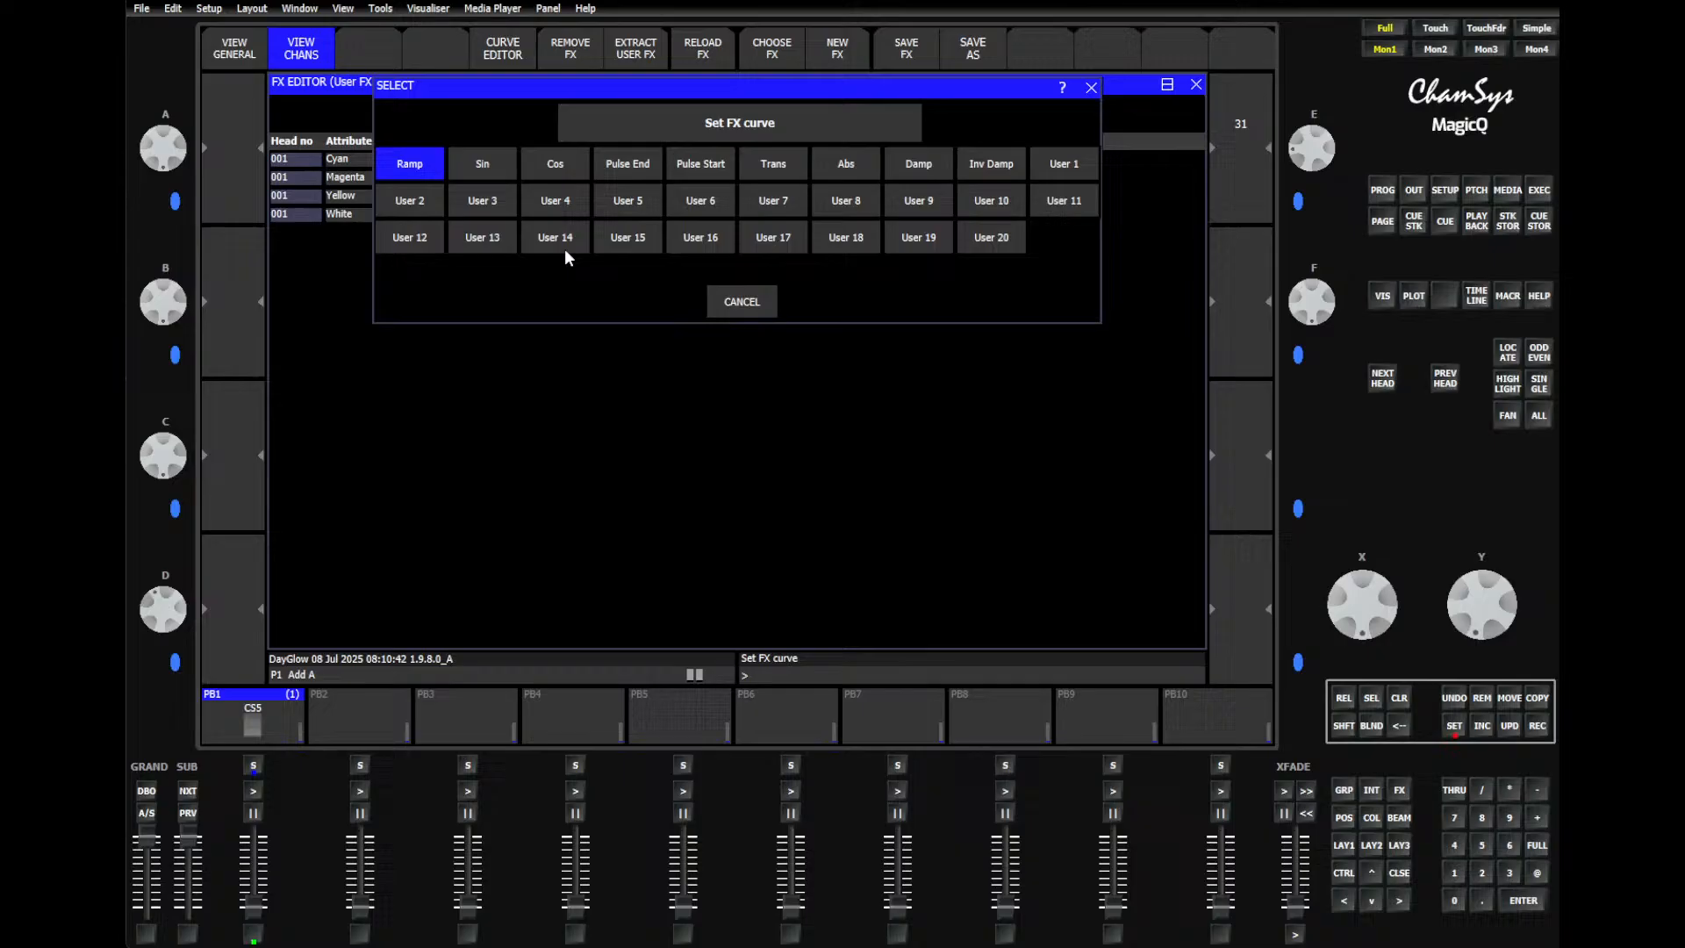
left_click(417, 247)
Step: Set the White row's Step 1 curve to User 10 and its Step 2 curve to User 12
double_click(491, 218)
left_click(1005, 209)
double_click(639, 218)
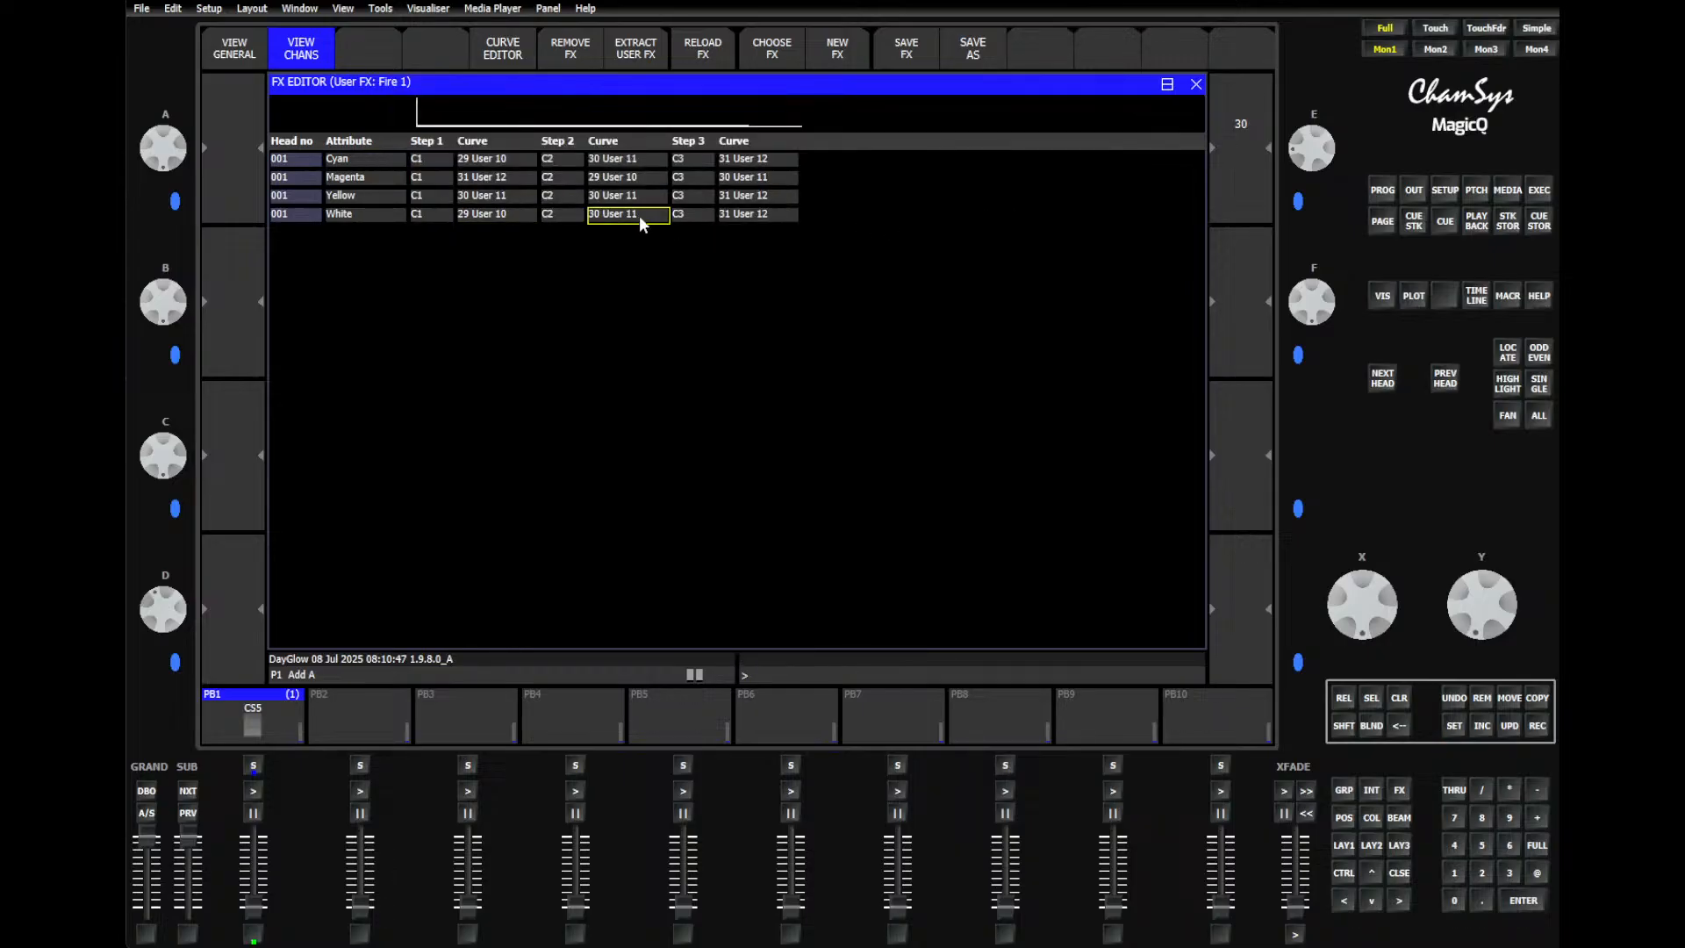
left_click(410, 246)
Step: Save the Fire 1 FX and show its general parameters
left_click(906, 50)
left_click(255, 54)
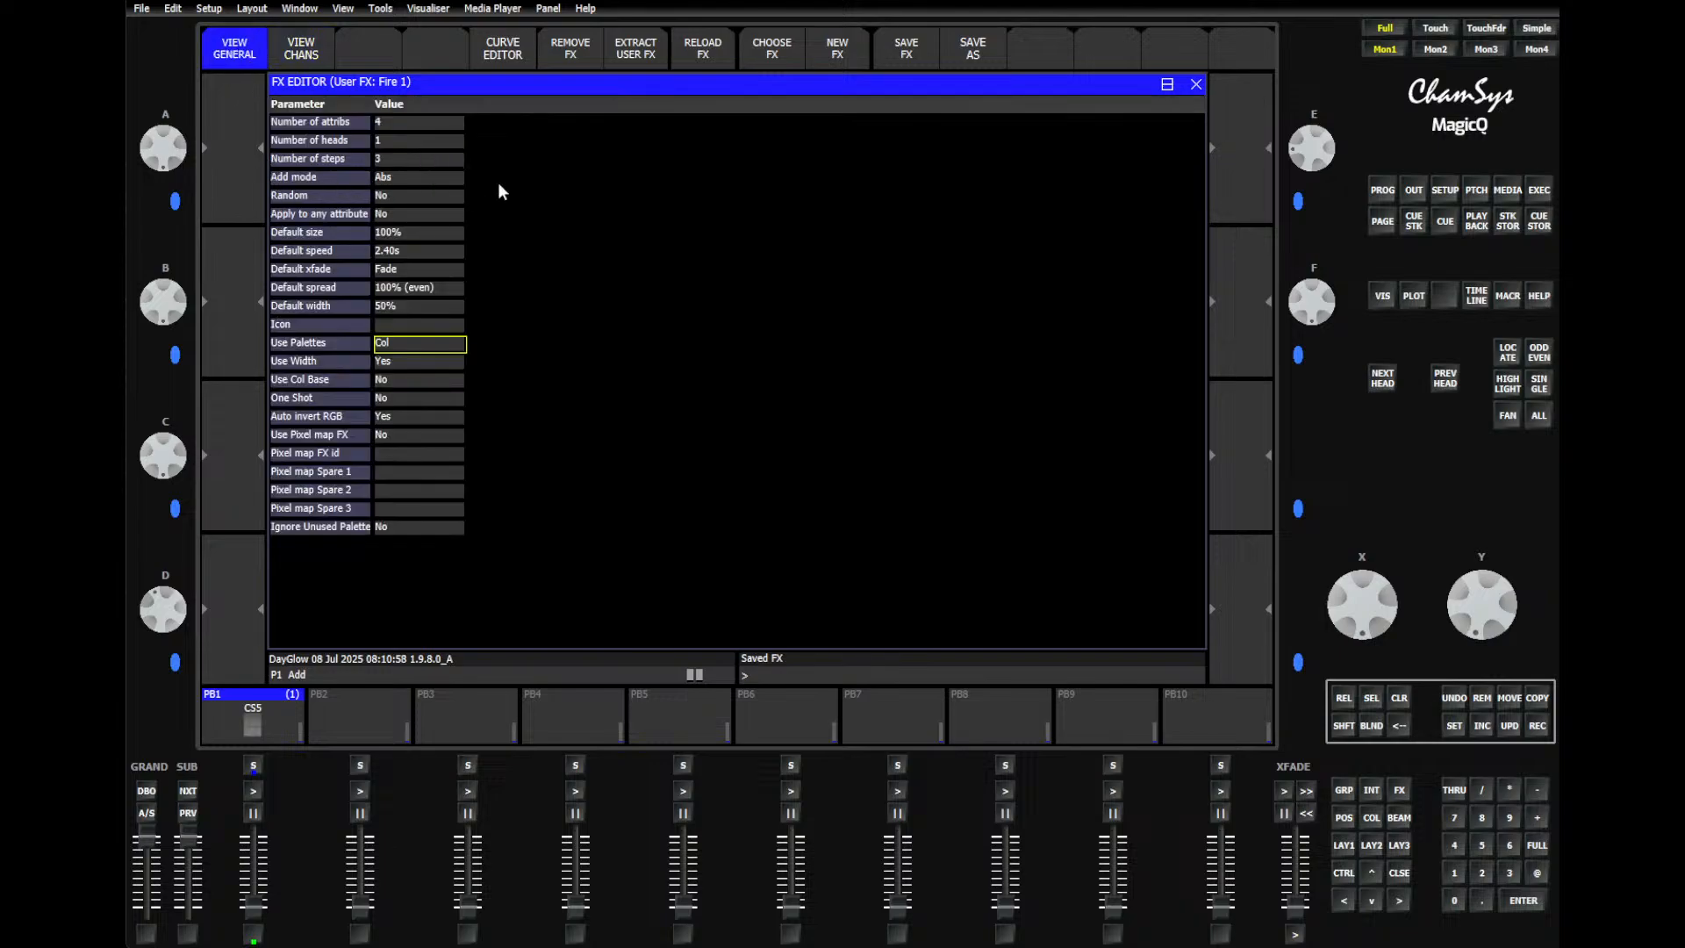
left_click(391, 122)
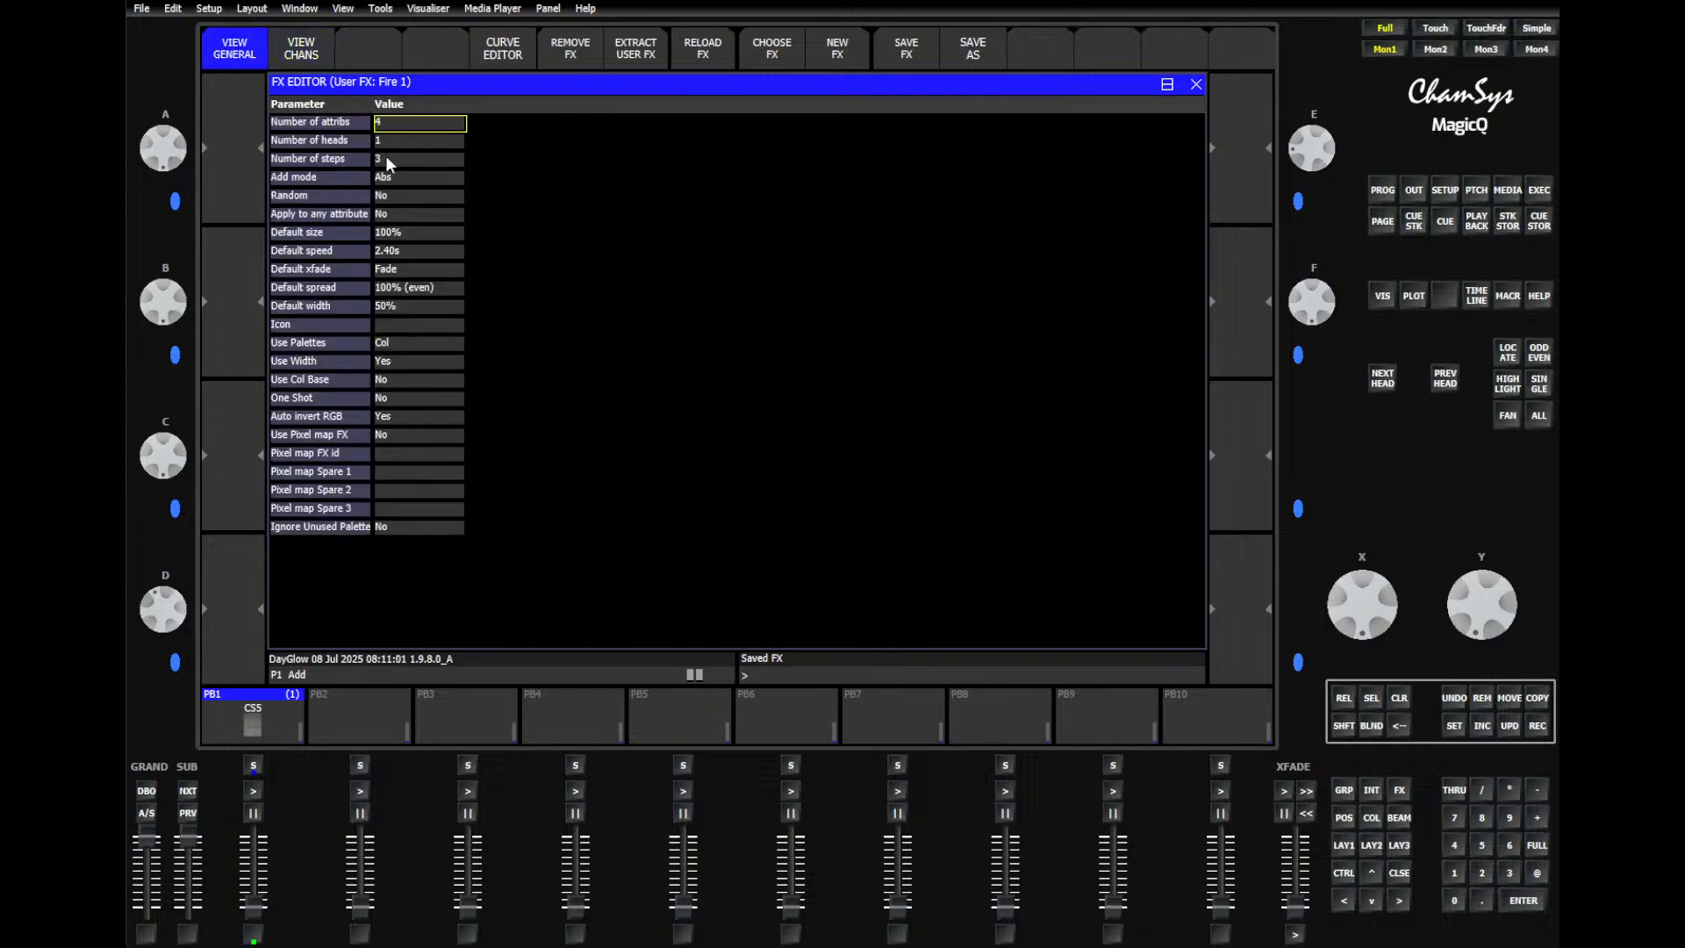
left_click(386, 156)
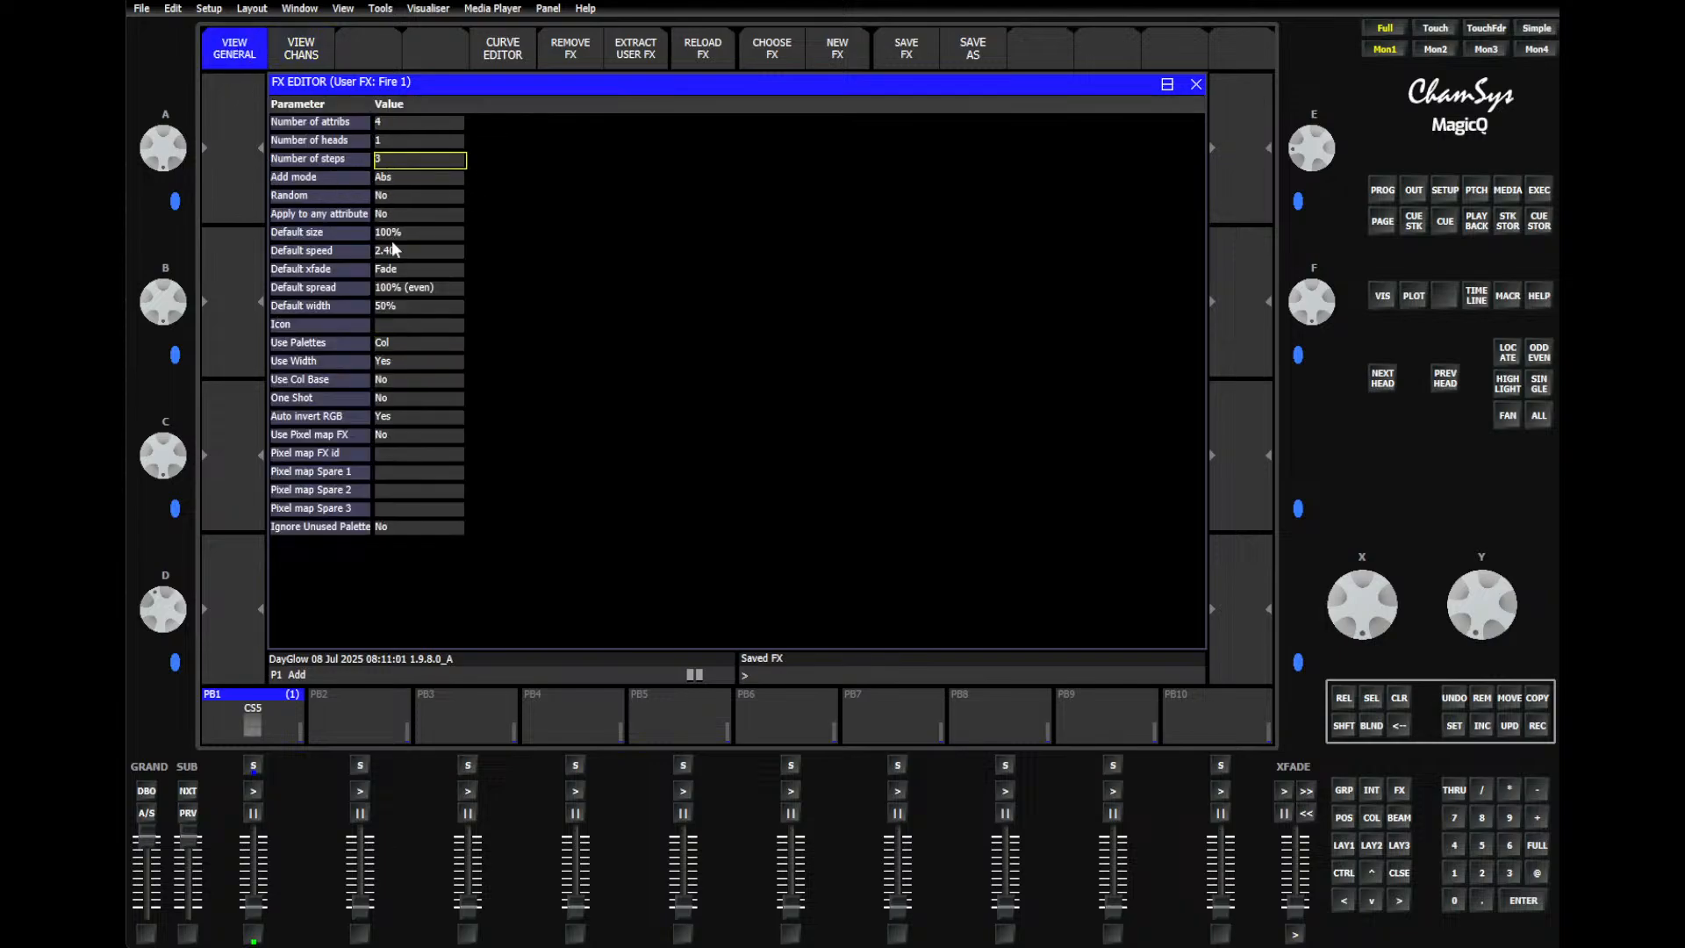
left_click(397, 182)
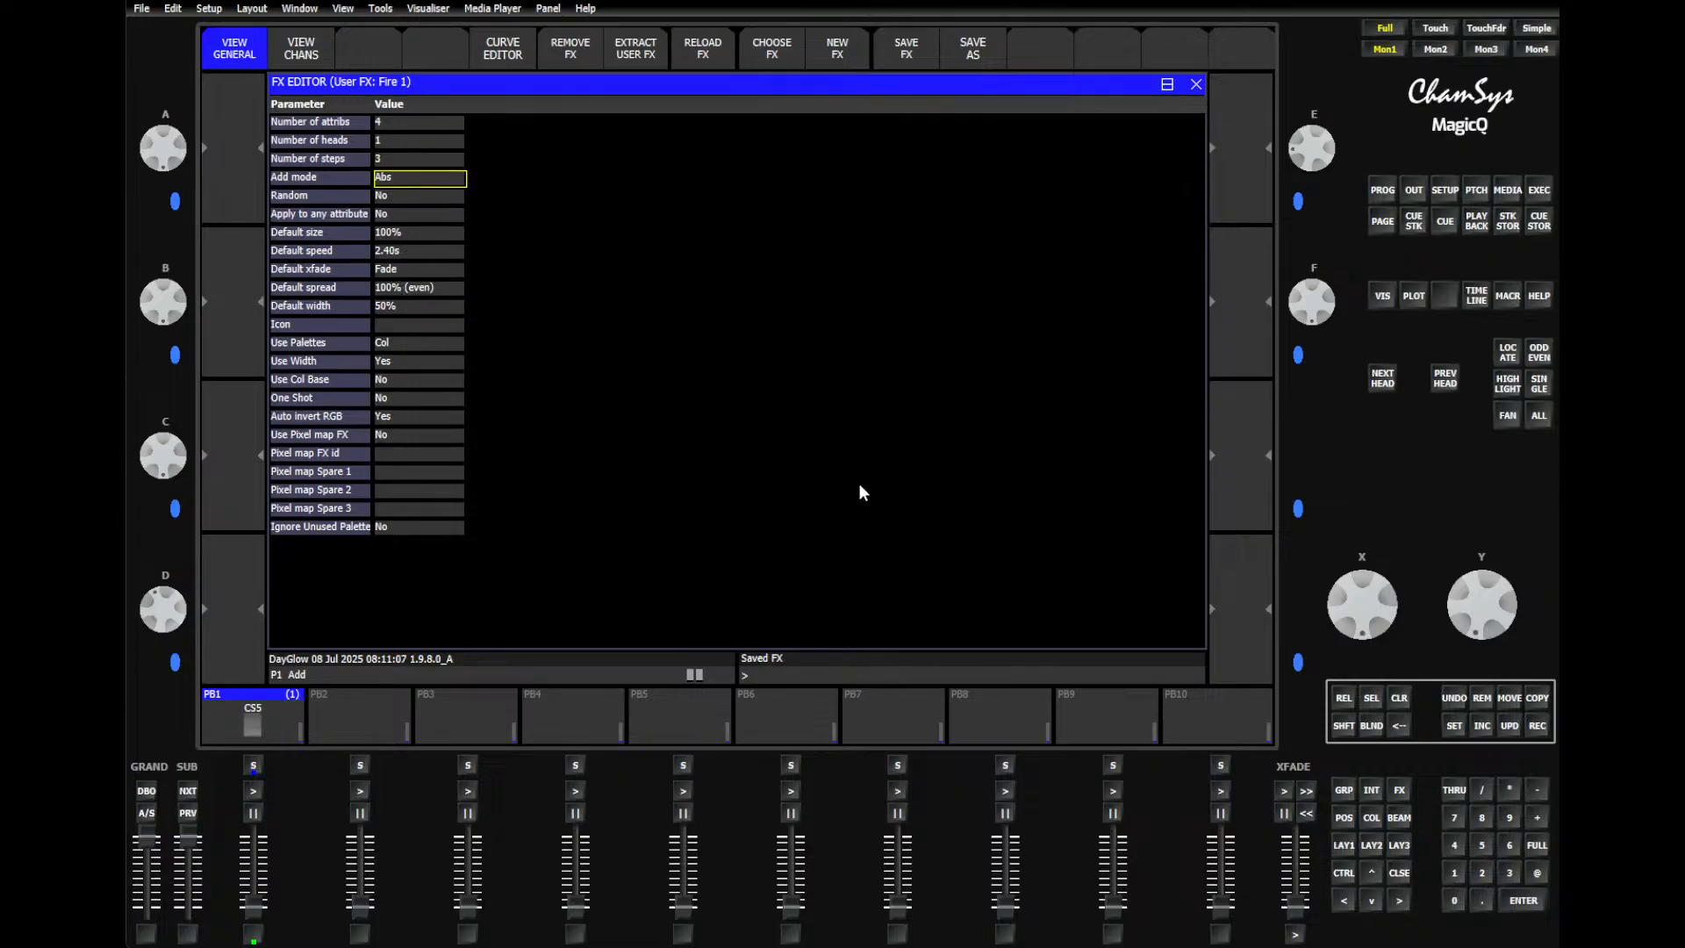
Step: Raise playback 1 to 100 and select the ColSoloBar6 group
left_click(1343, 803)
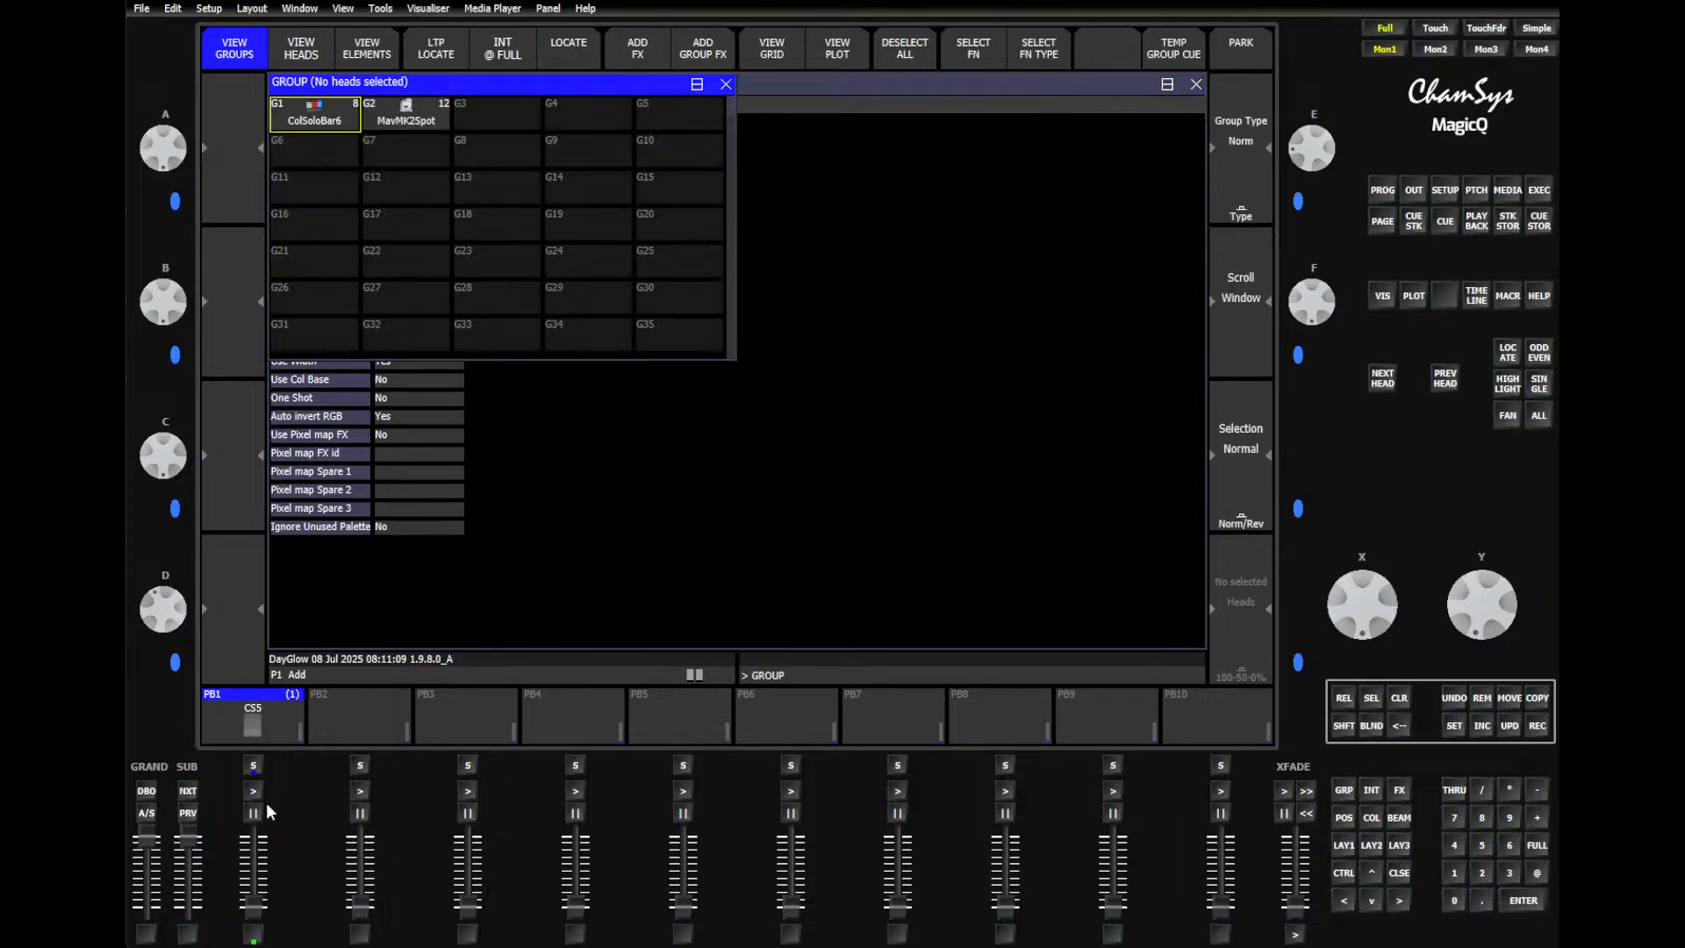
left_click_drag(251, 914, 301, 655)
left_click(346, 121)
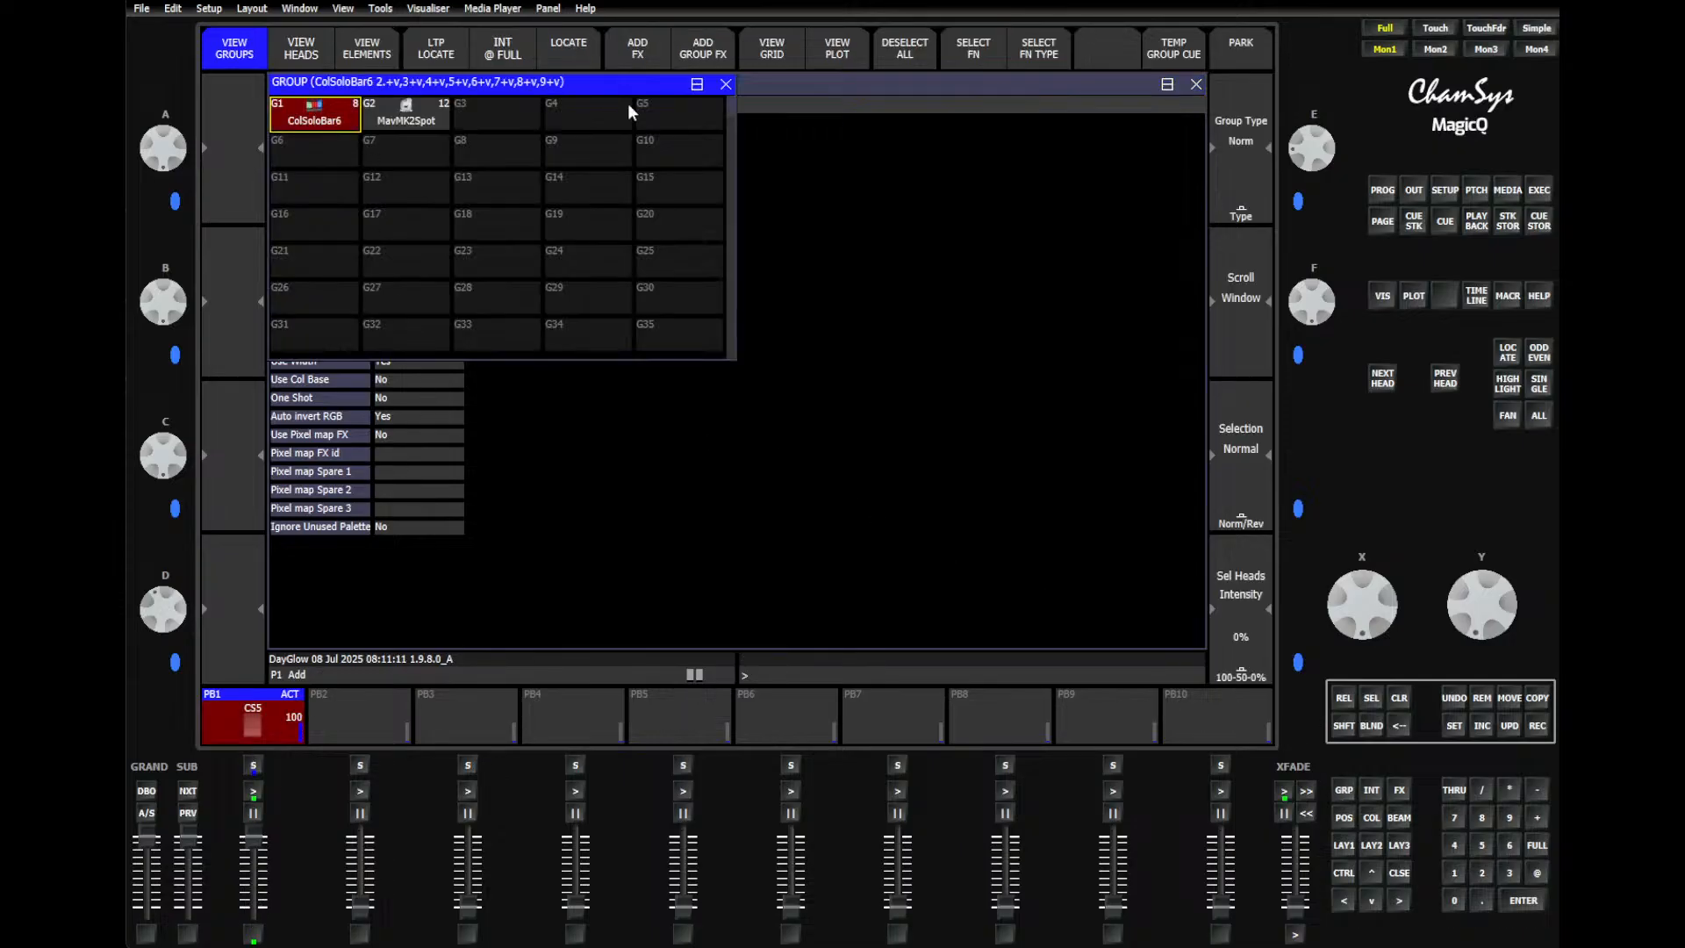
Step: Test the user FX Fire 1 on the selected heads with palettes Red, Amber and Yellow, and clear the programmer
left_click(619, 49)
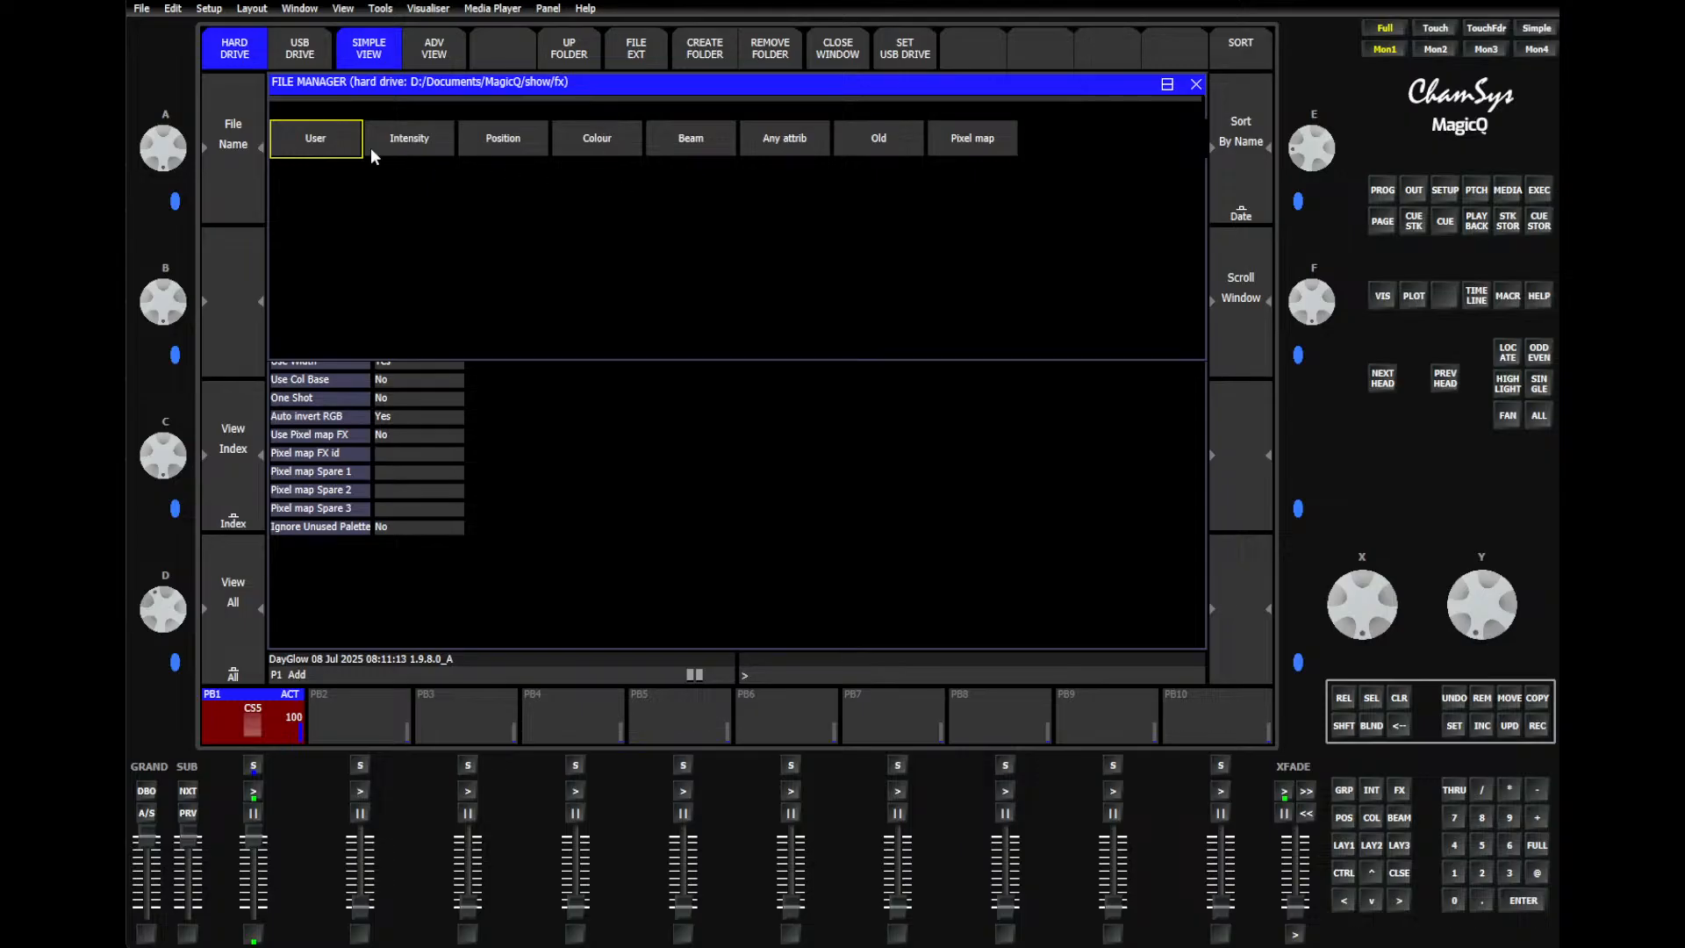
left_click(330, 141)
left_click(304, 146)
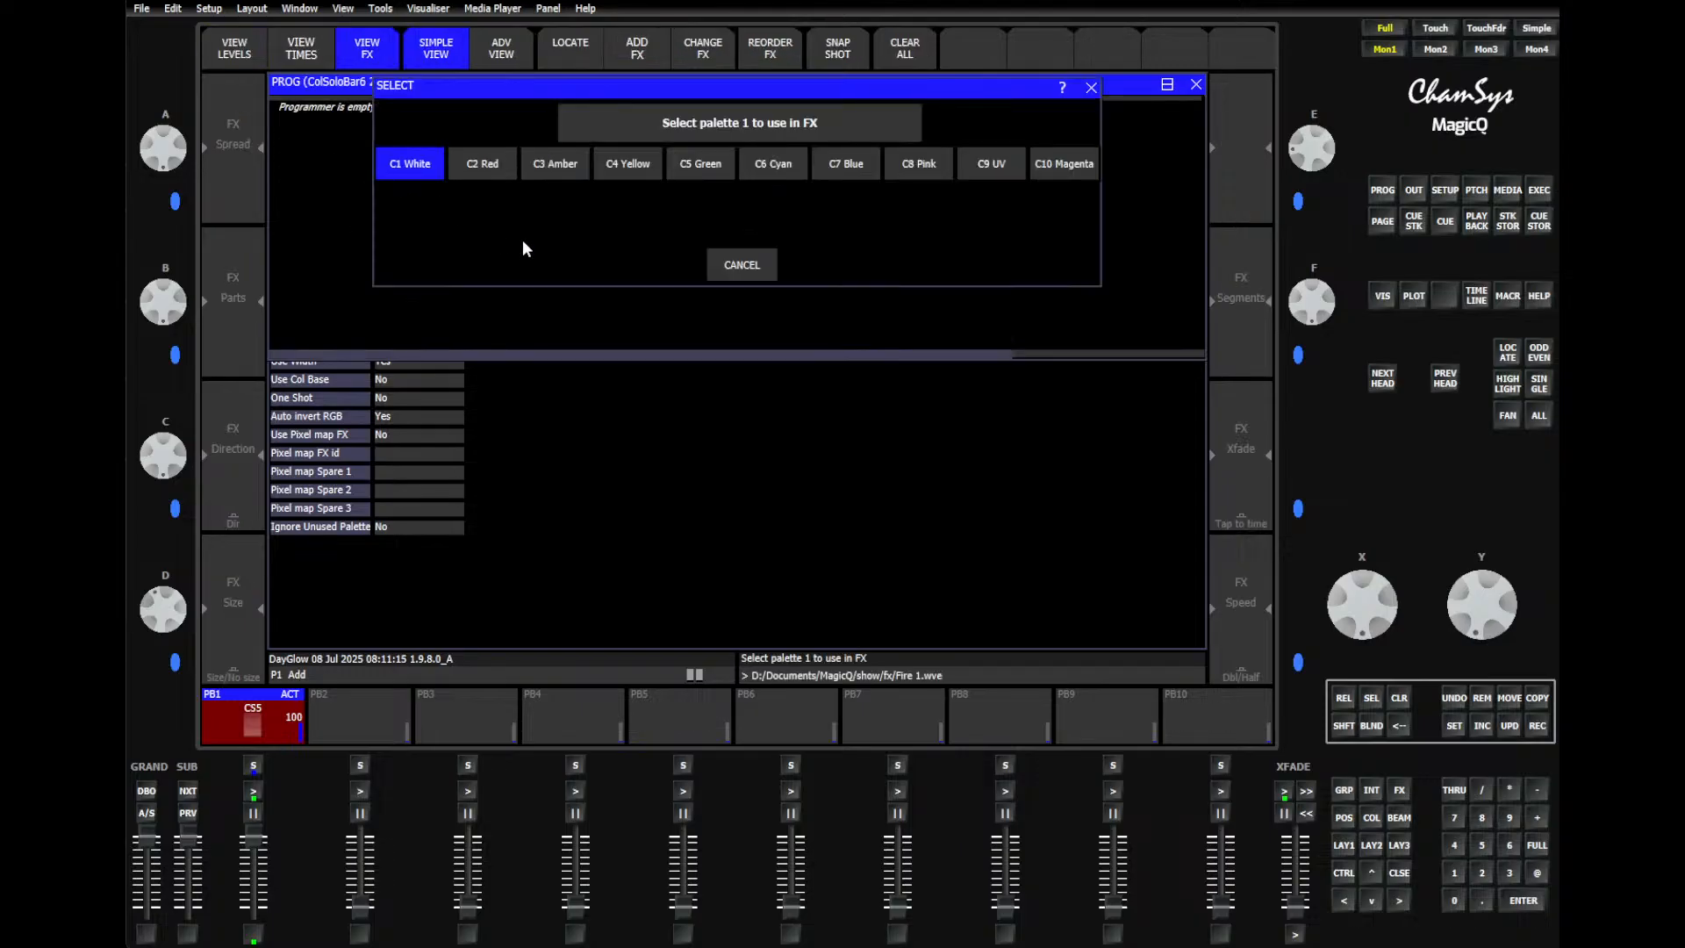
left_click(482, 167)
left_click(570, 167)
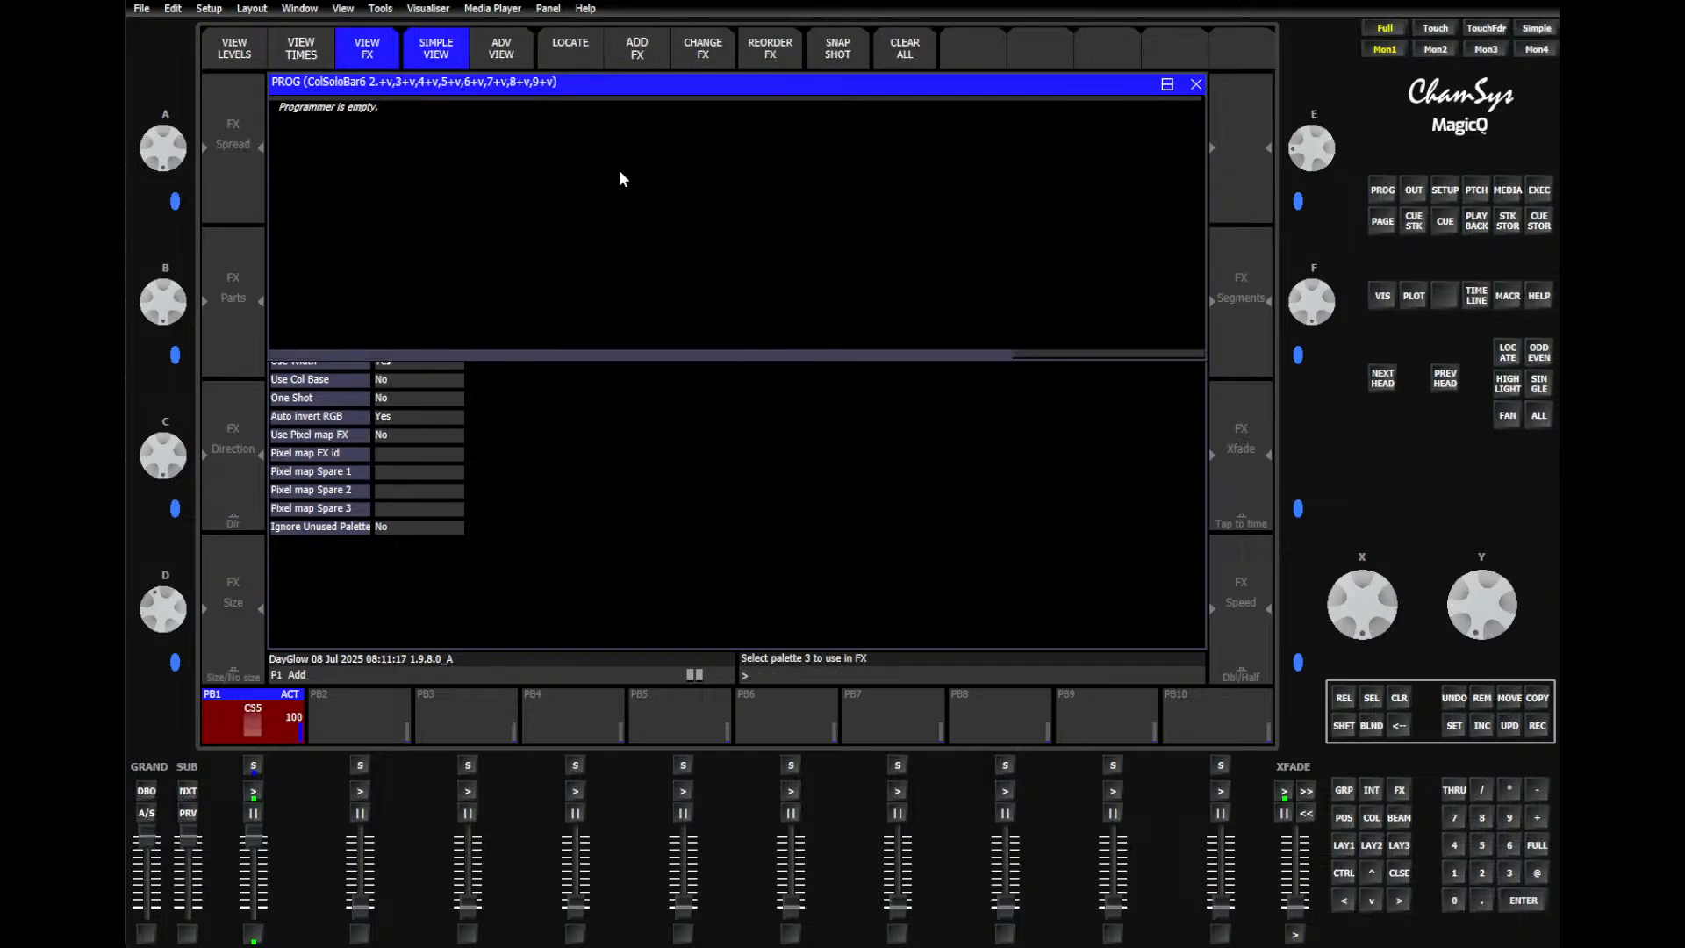
left_click(631, 167)
left_click(743, 164)
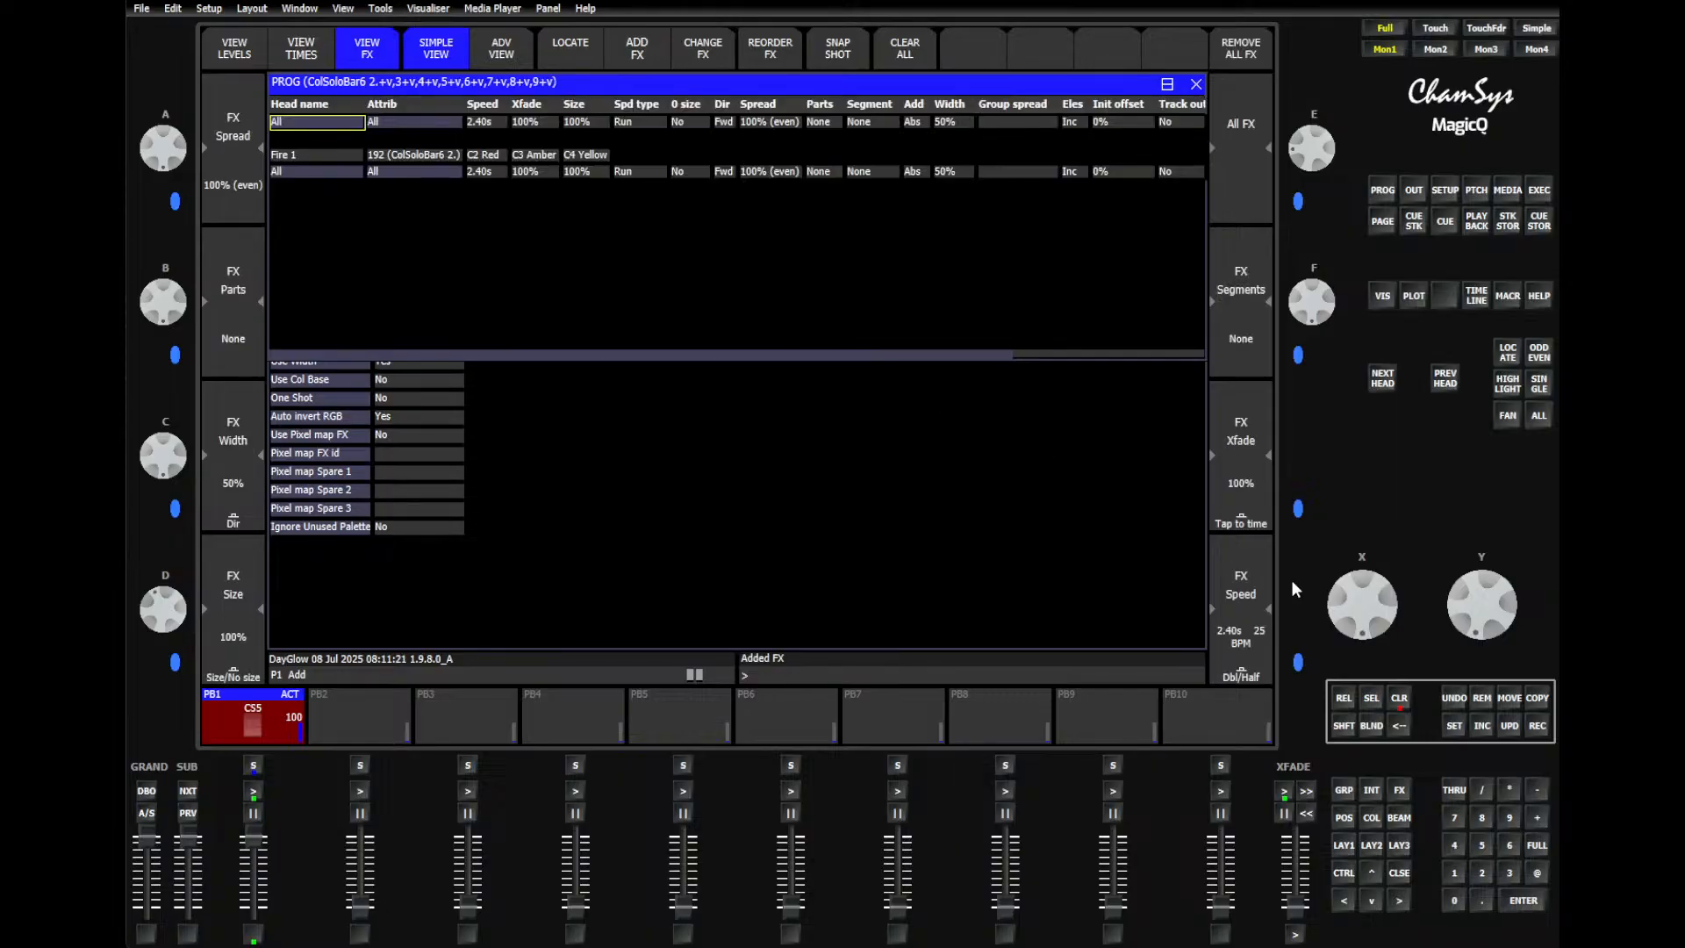
left_click(1400, 691)
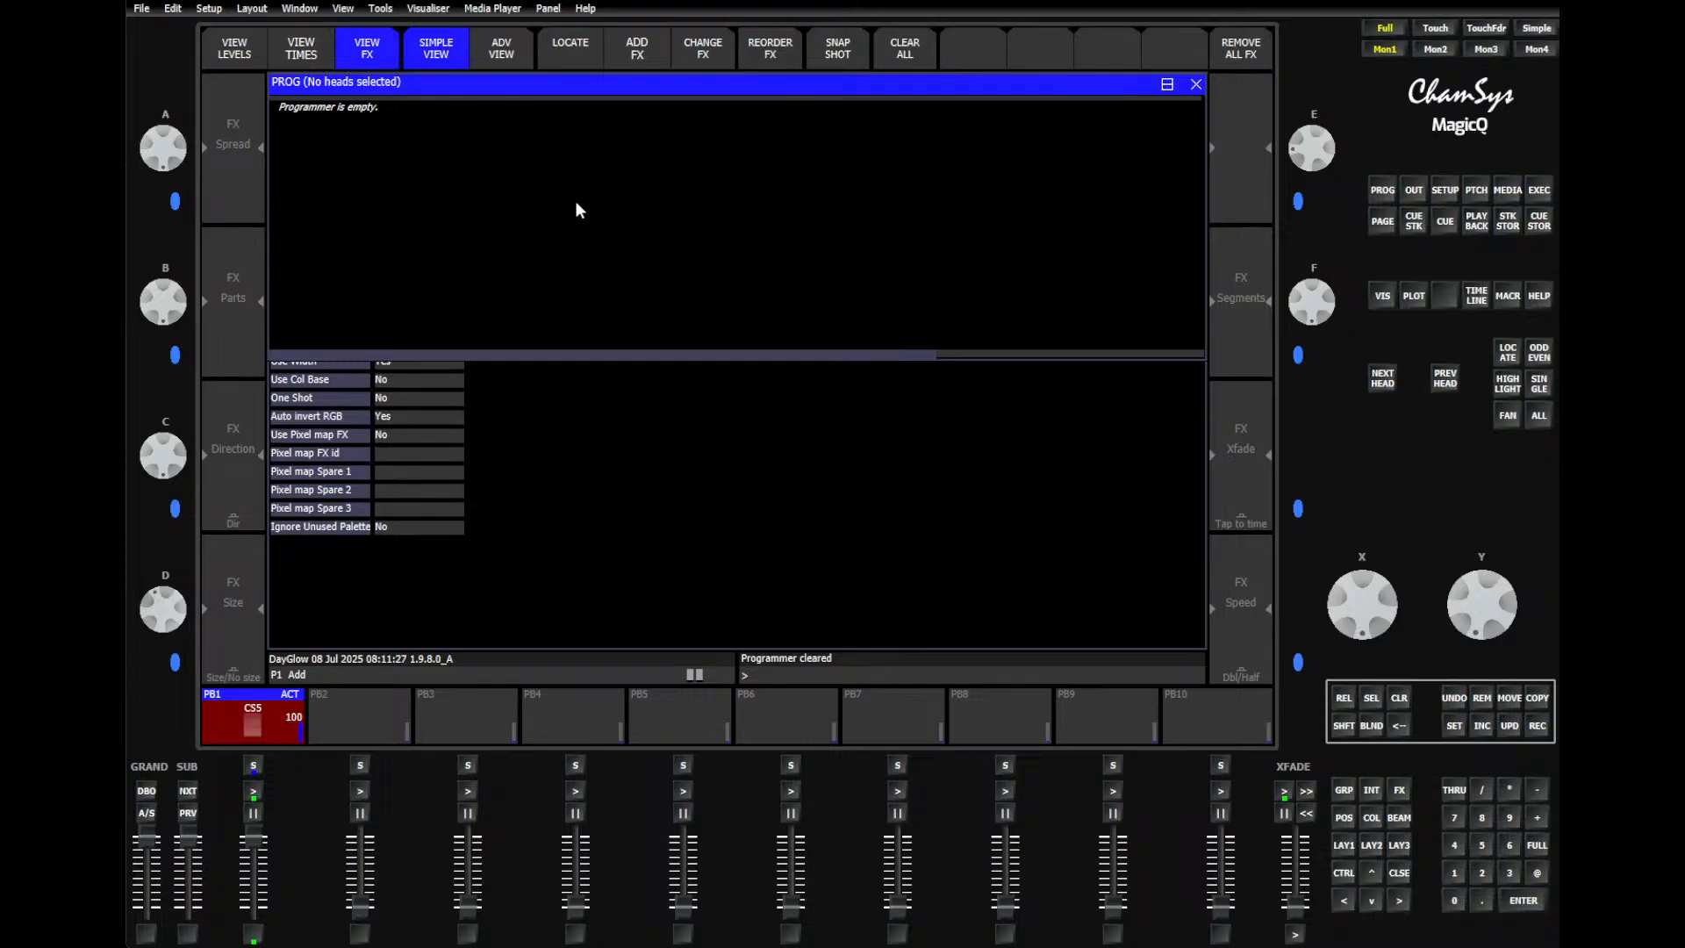
Step: Set Auto invert RGB to No for the Fire 1 FX and save it
left_click(1399, 789)
left_click(571, 68)
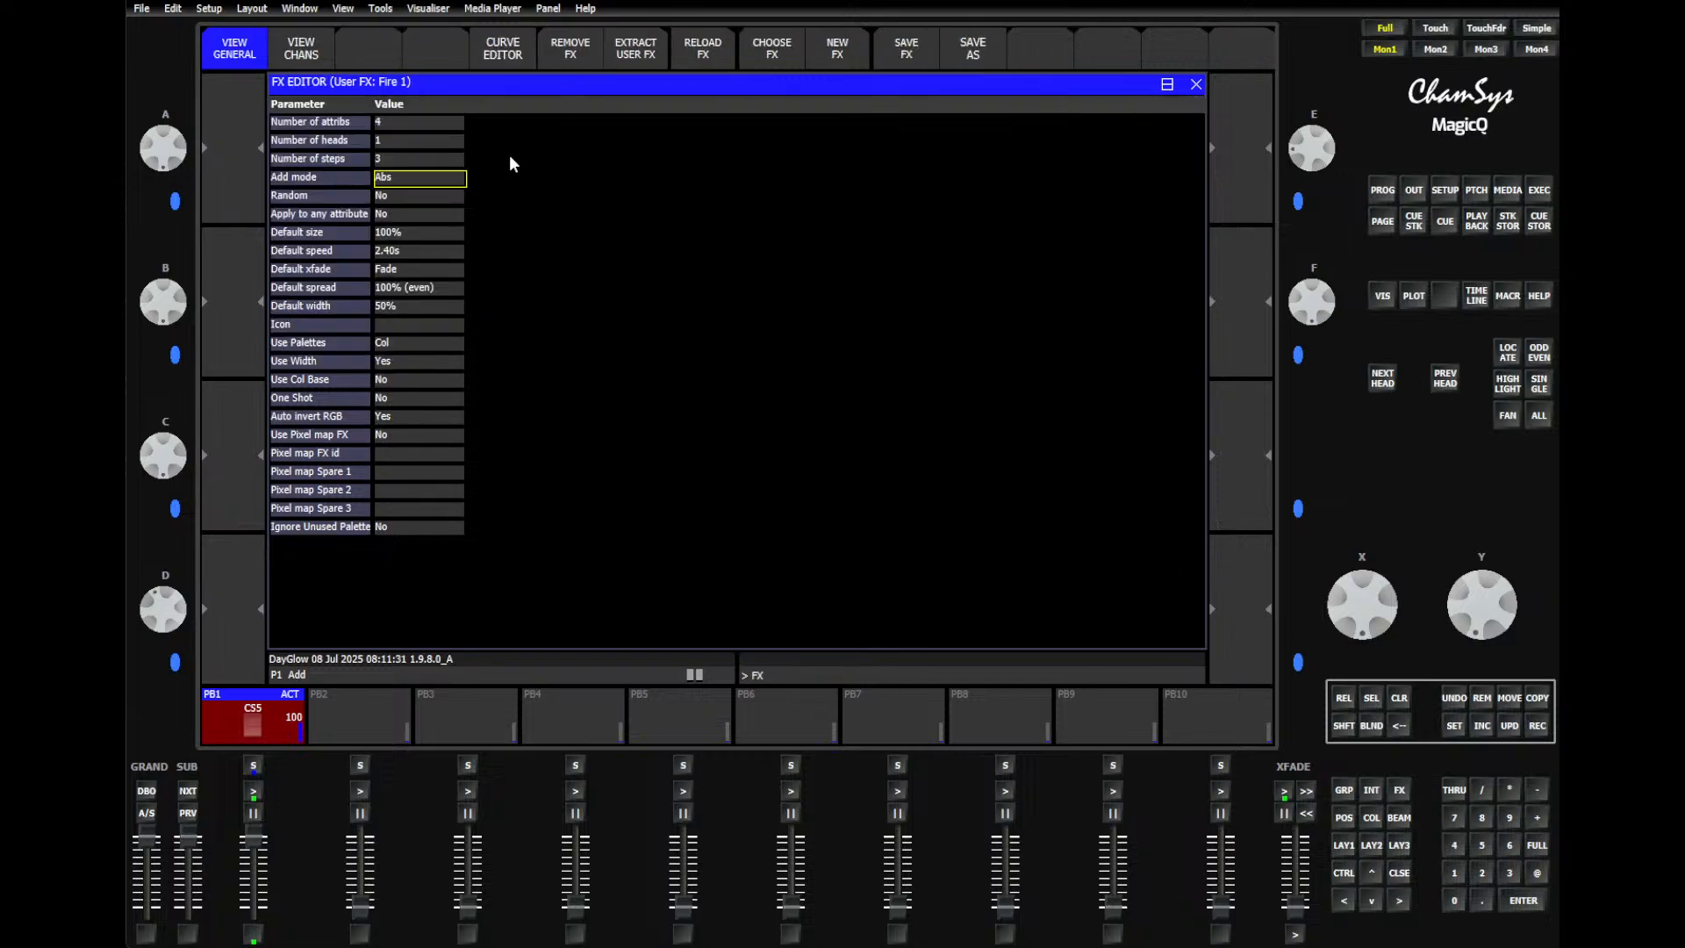
left_click(403, 416)
key("Return")
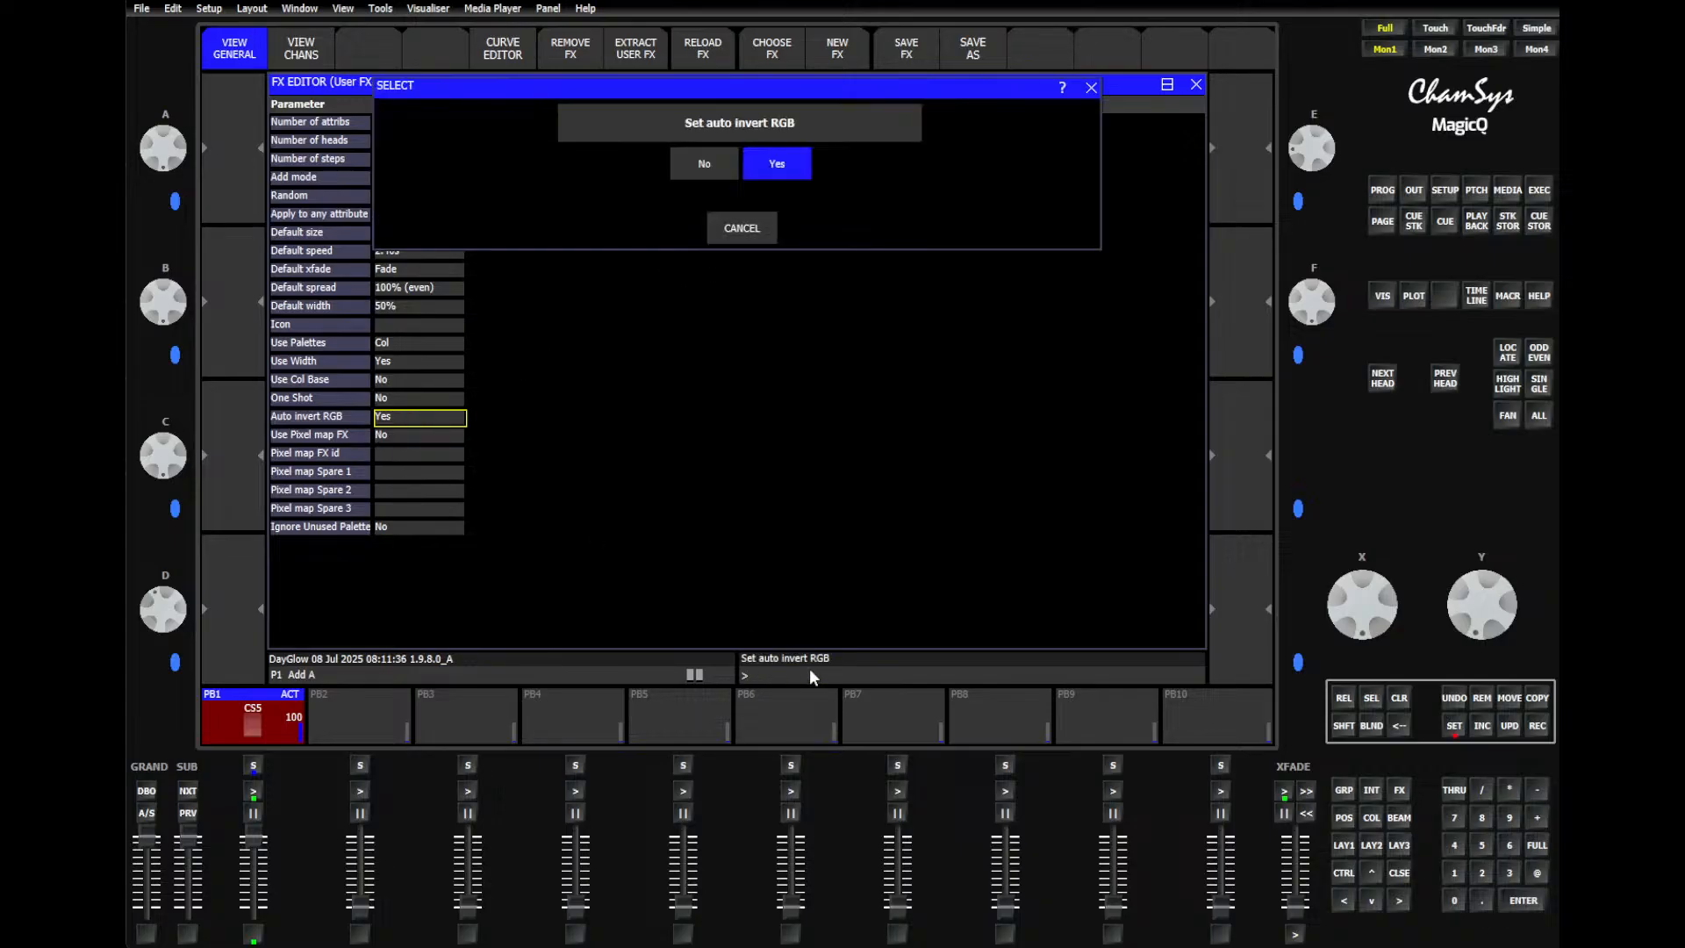
left_click(706, 165)
left_click(905, 49)
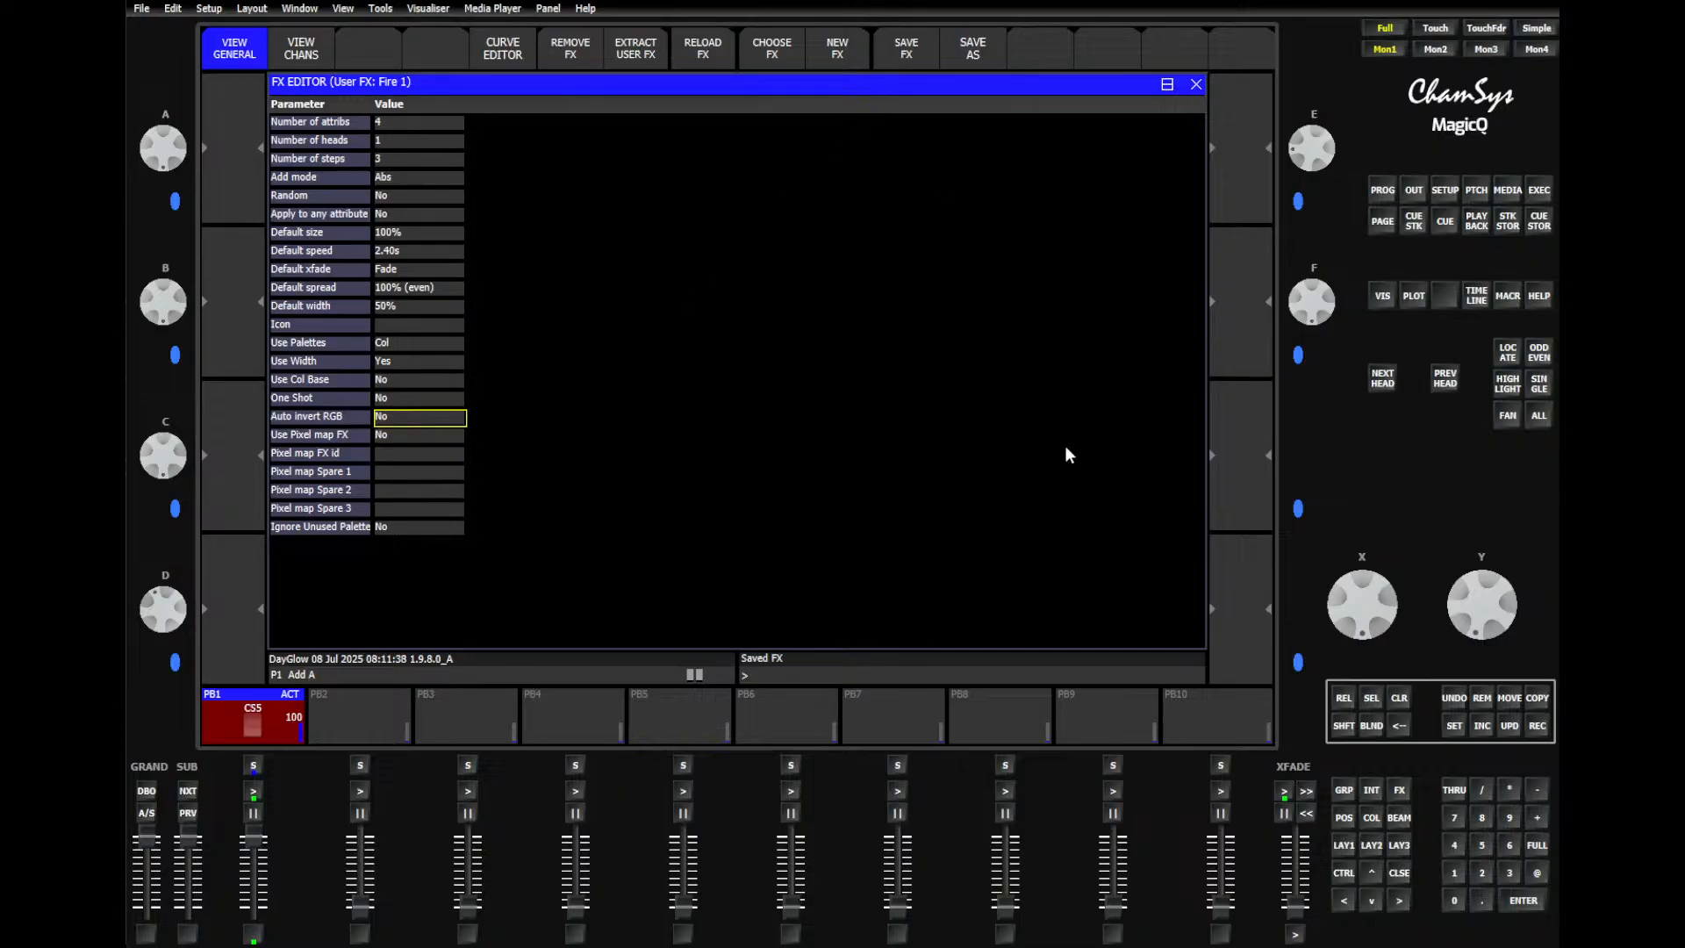
Step: Add the user FX Fire 1 to the ColSoloBar6 group using palettes C2 Red, C3 Amber and C4 Yellow
left_click(1343, 790)
left_click(309, 114)
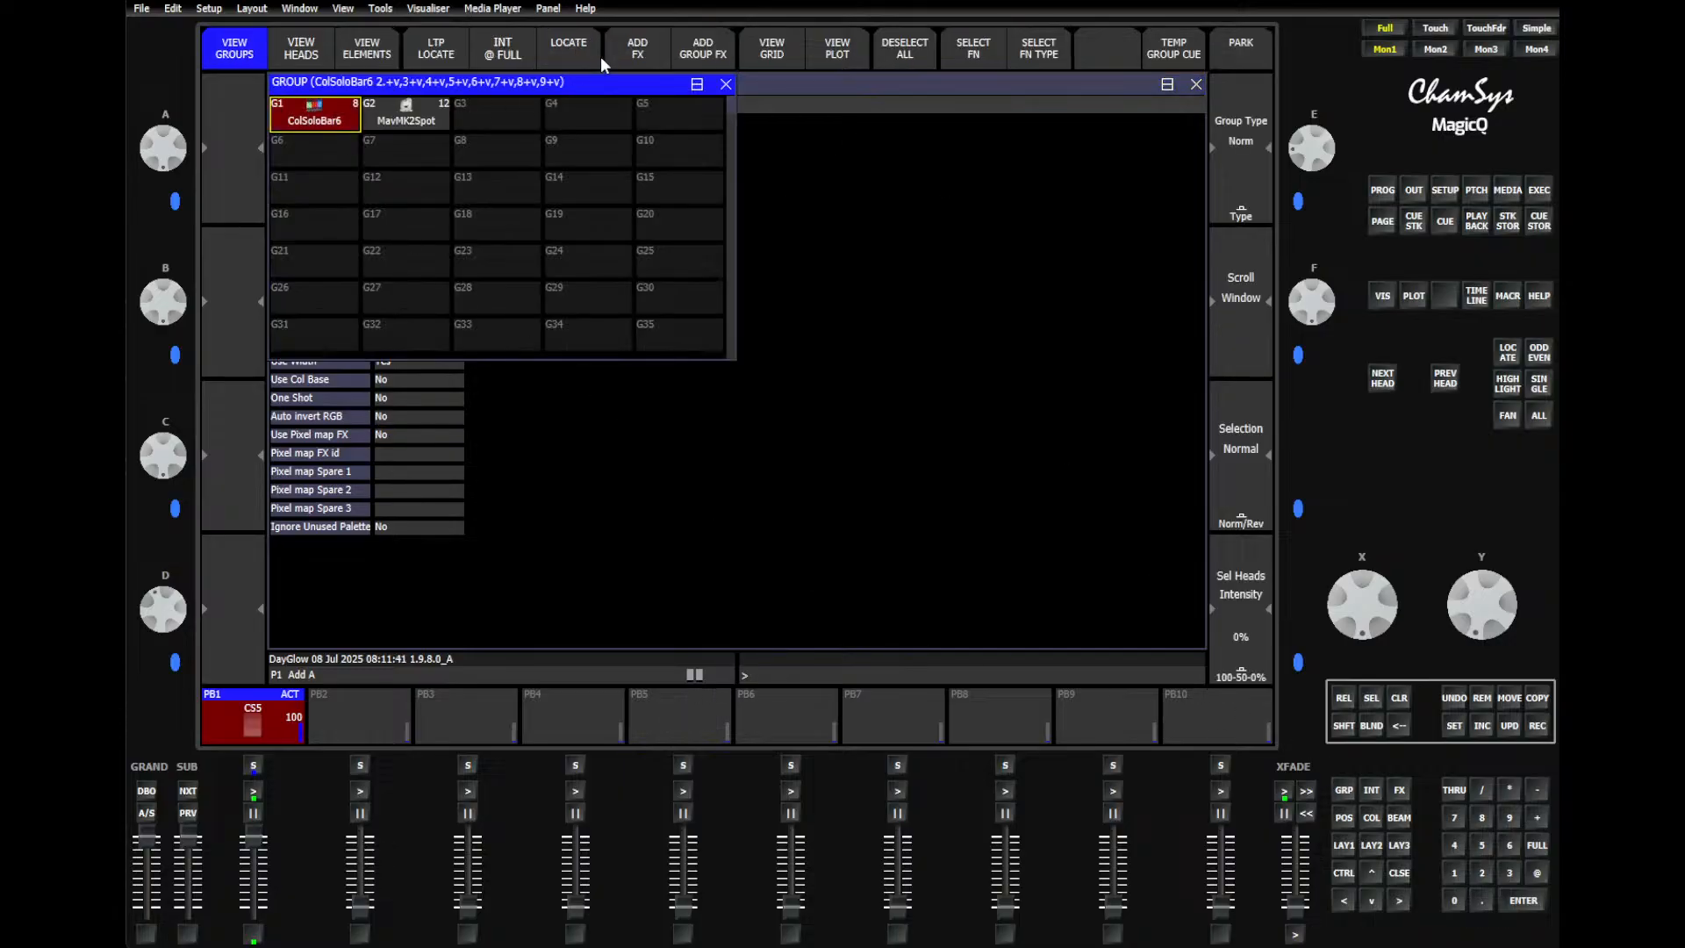
left_click(609, 53)
left_click(356, 158)
left_click(323, 148)
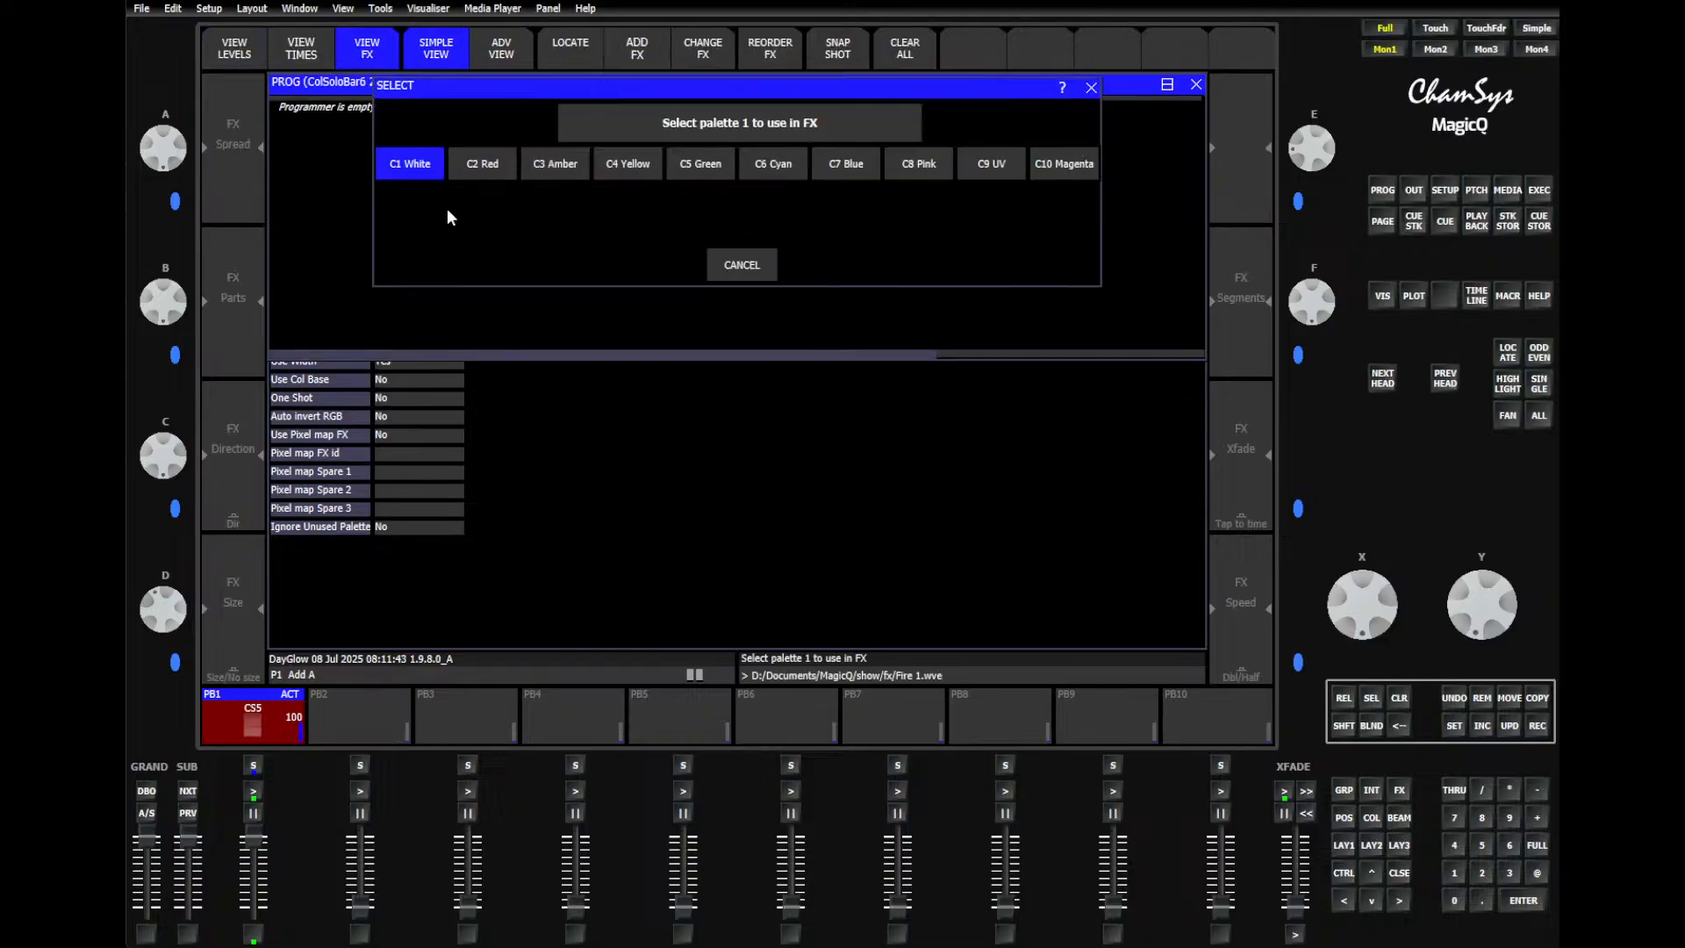
left_click(491, 163)
left_click(550, 166)
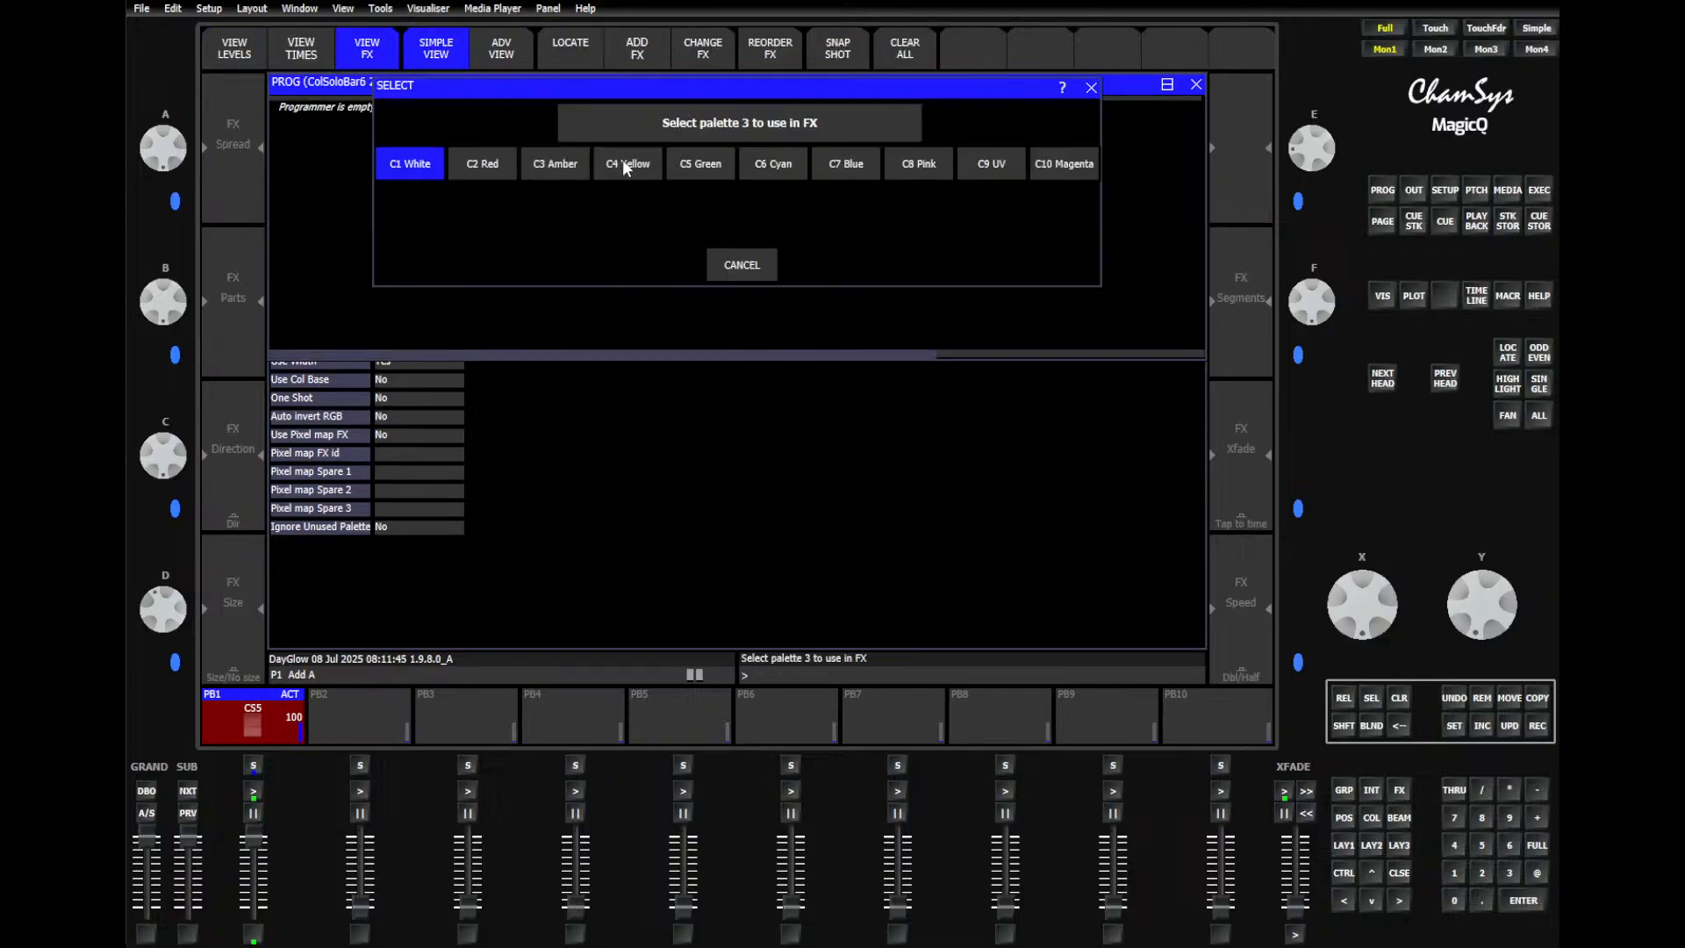
left_click(623, 162)
left_click(751, 169)
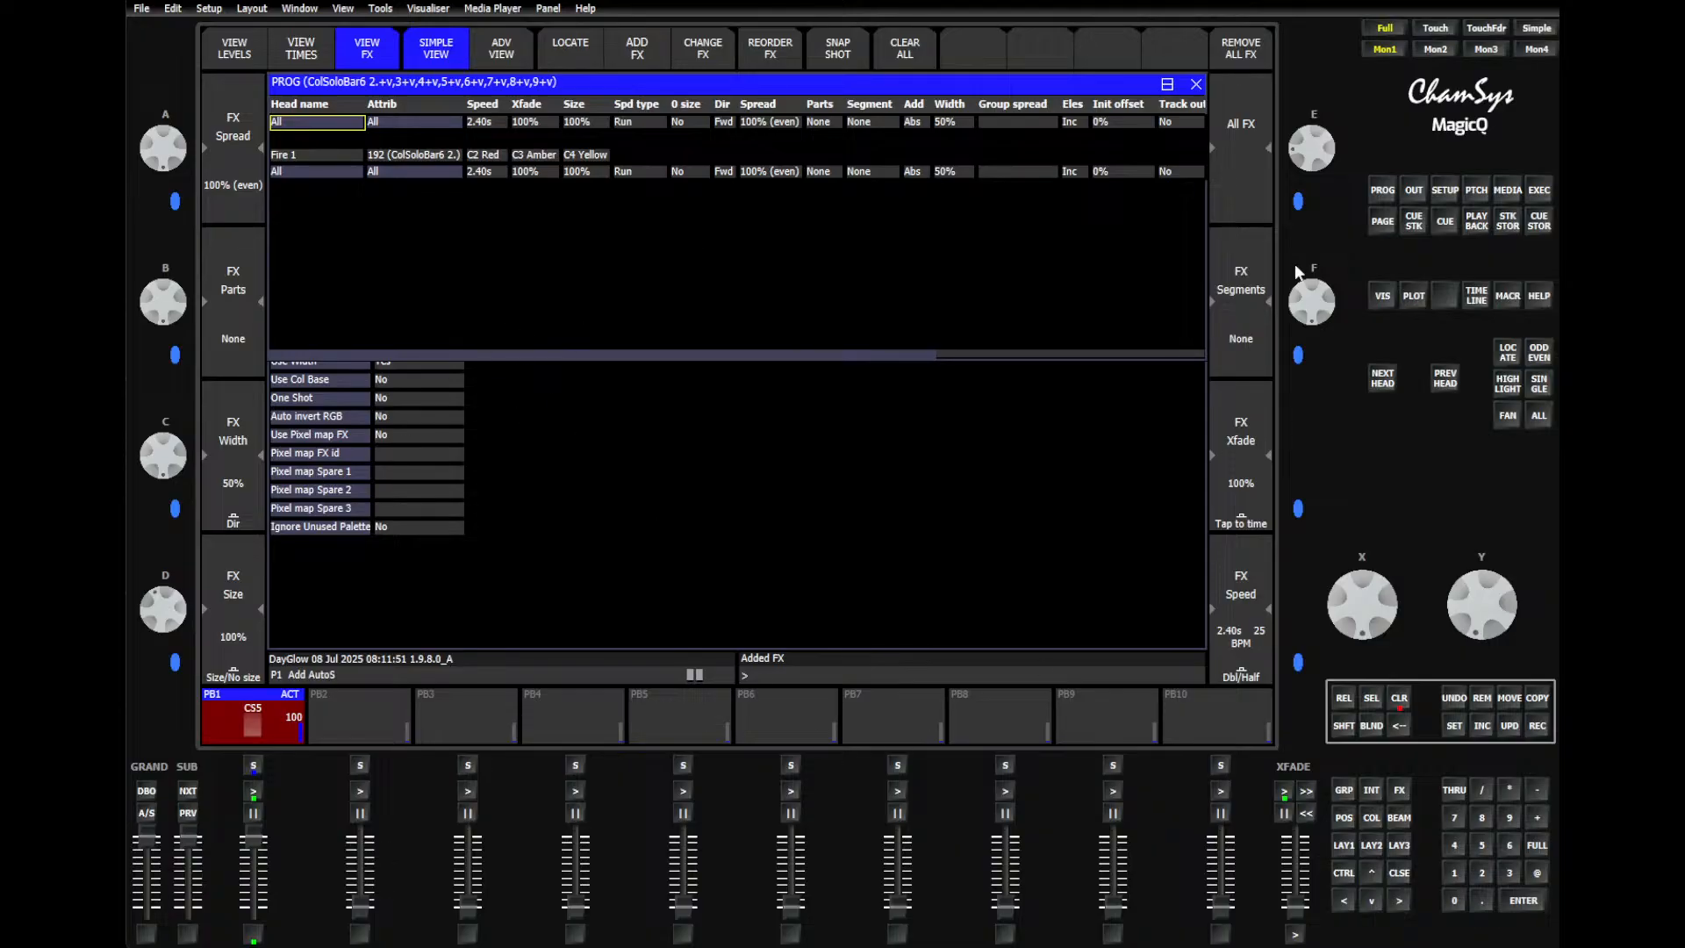
Step: Show the outputs and set the direction of the Fire 1 FX in the programmer to Rnd
left_click(1413, 191)
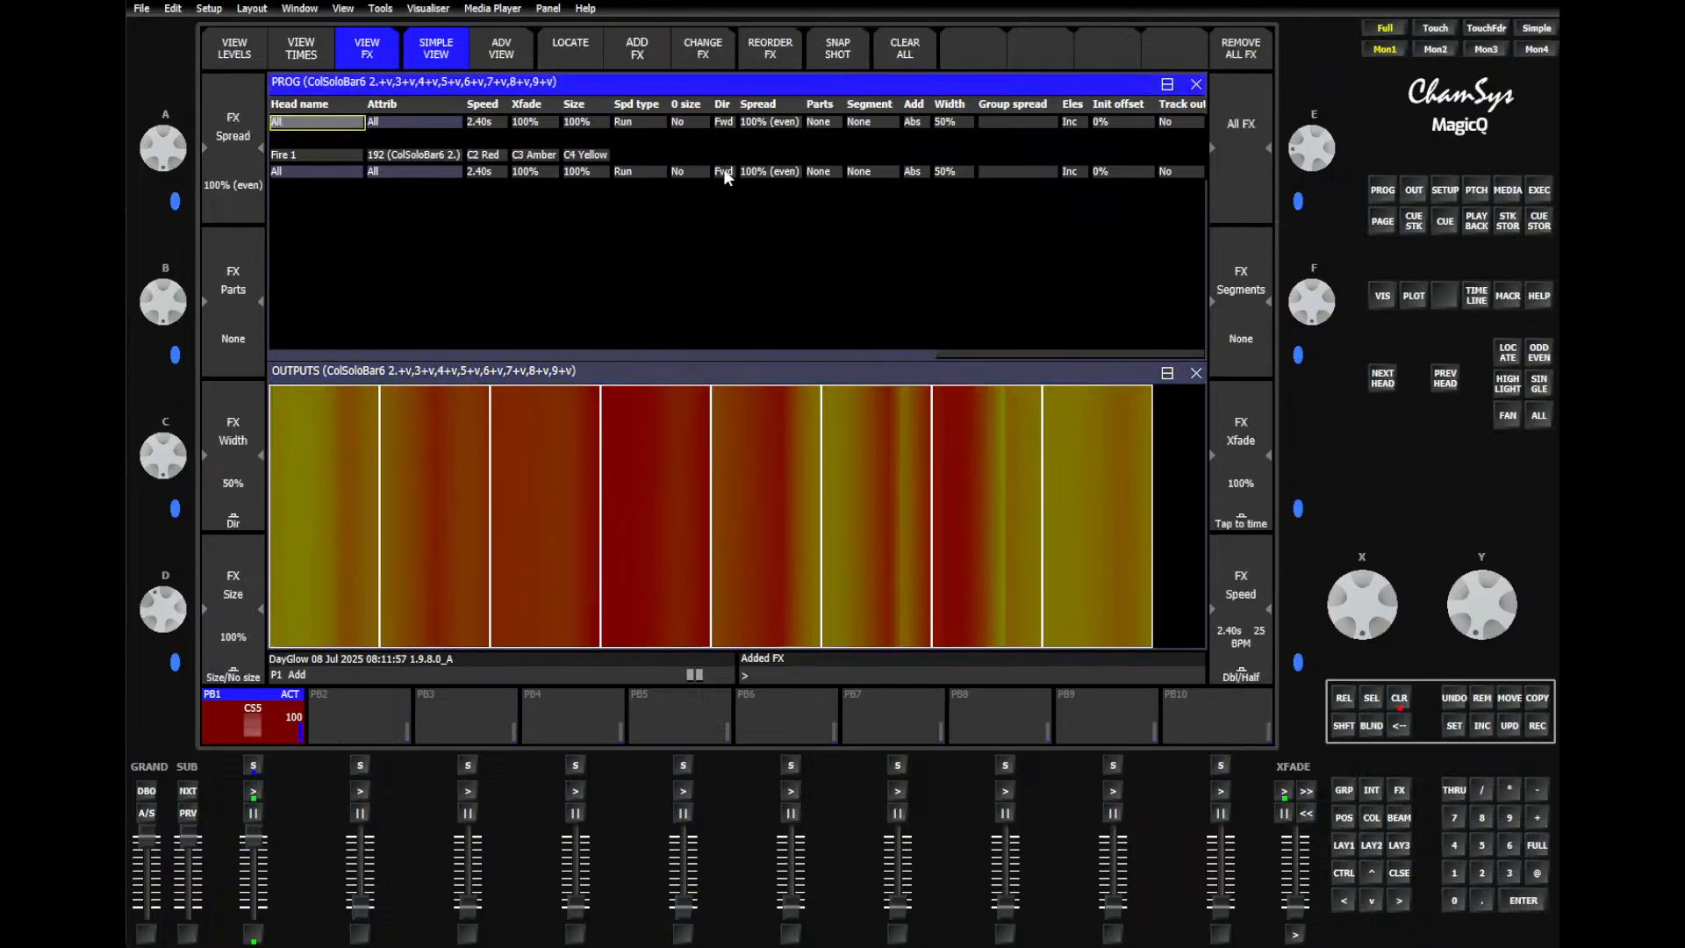
left_click(723, 170)
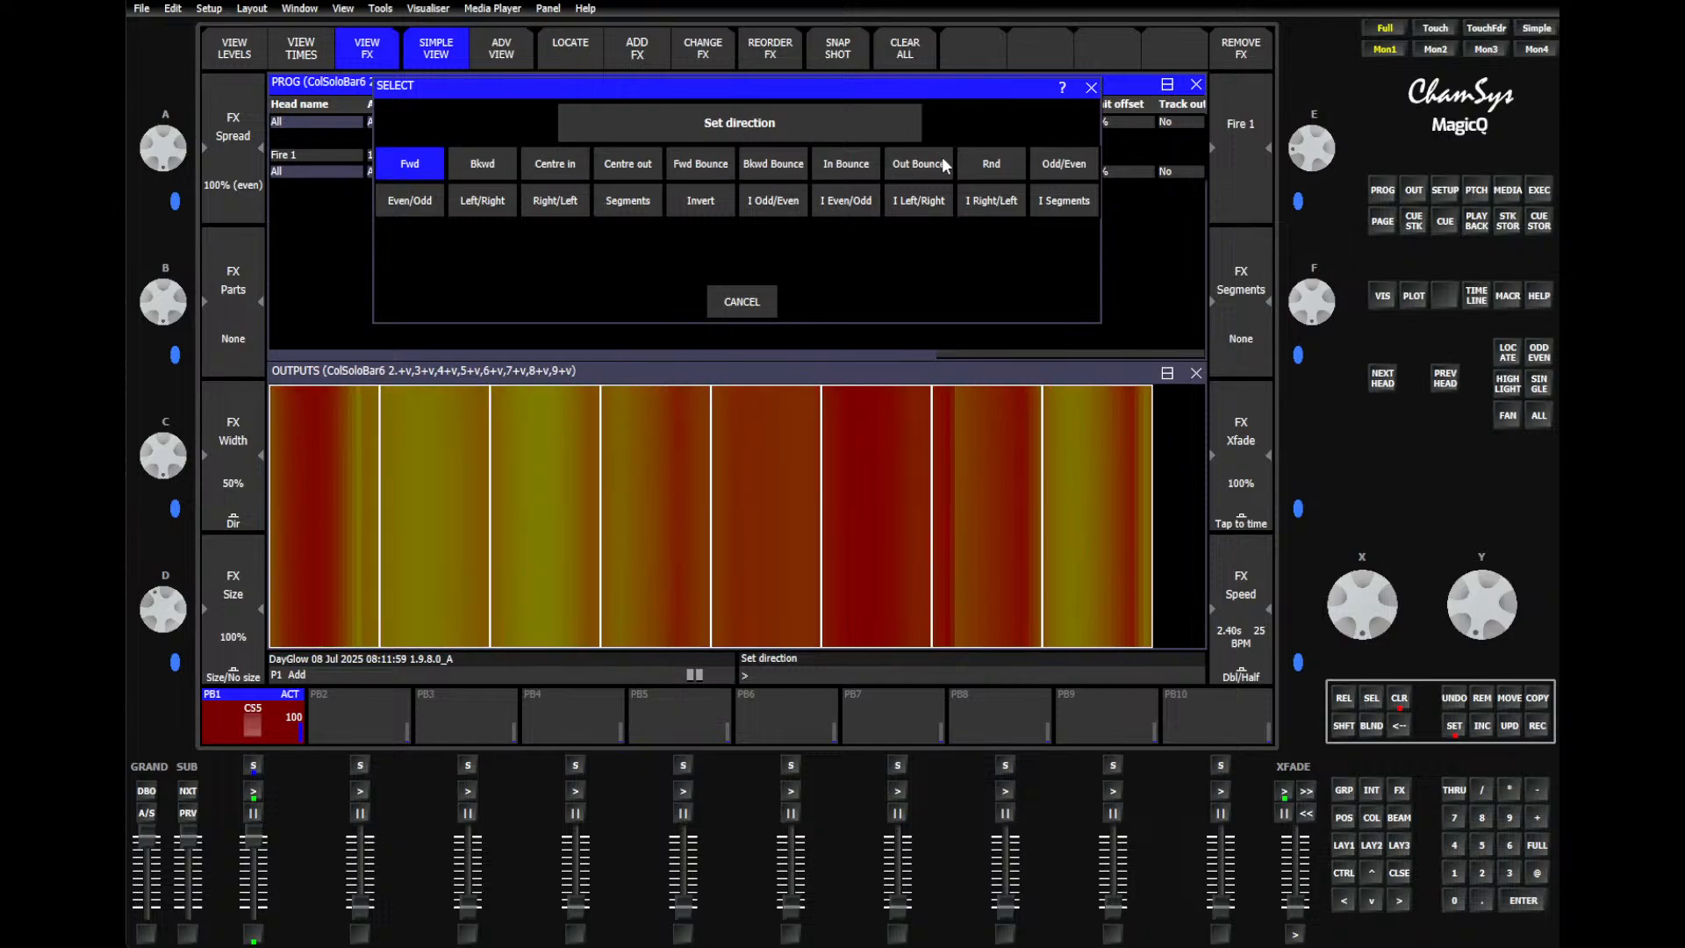
left_click(991, 164)
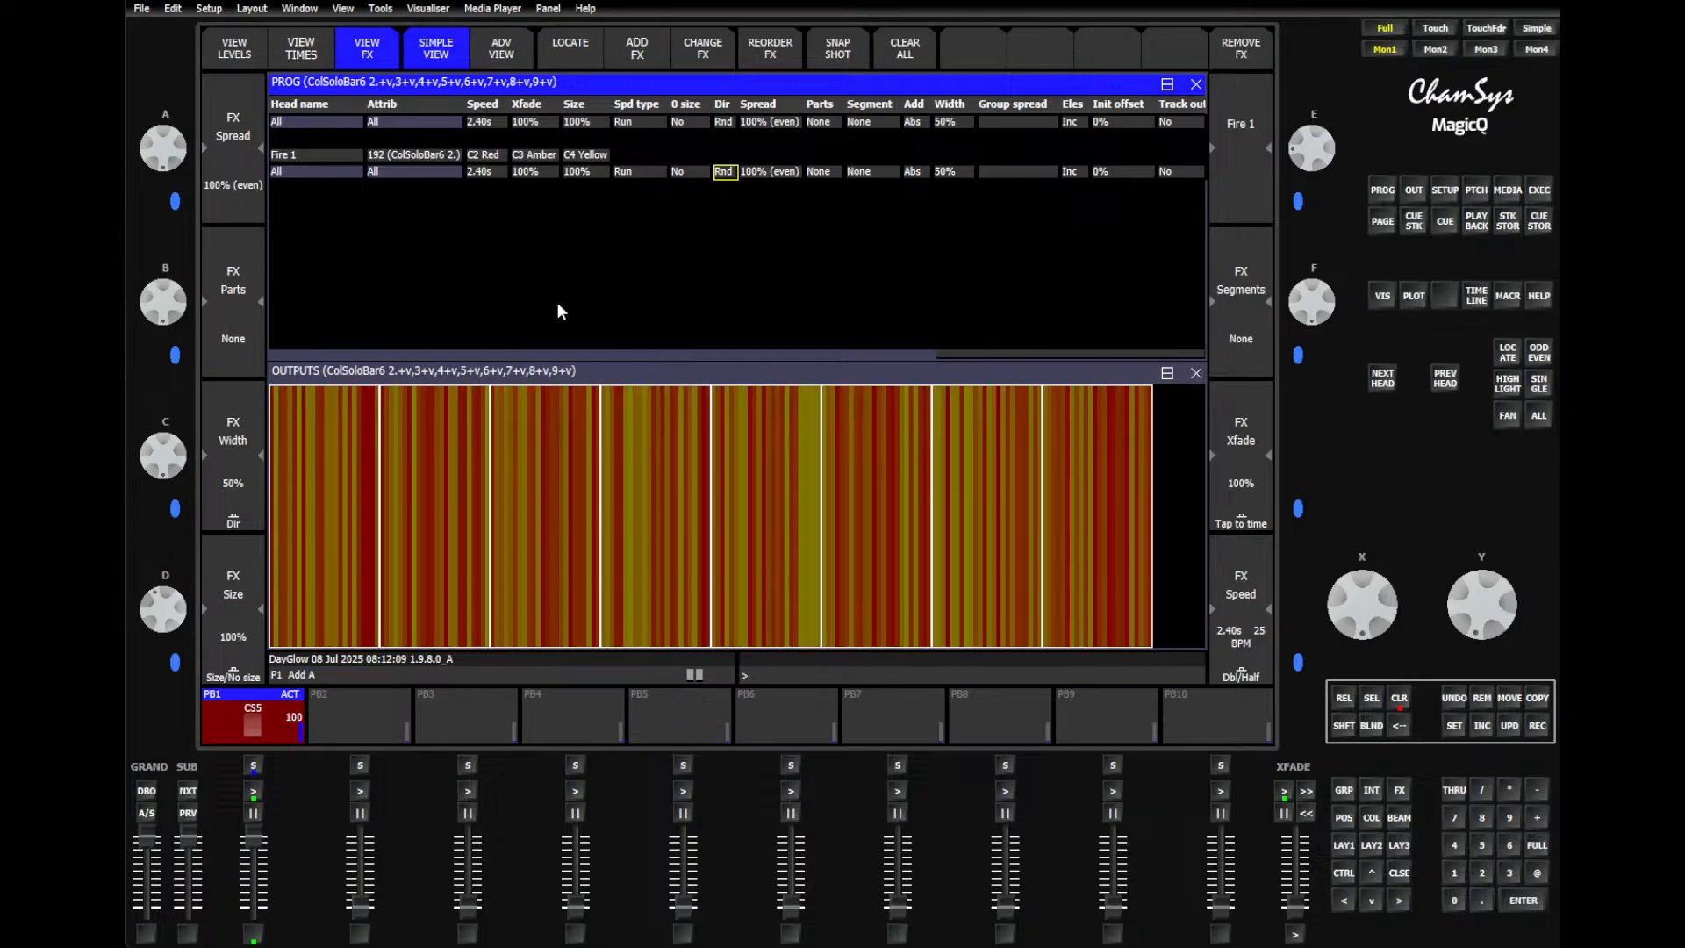
Step: Change the three palettes of the Fire 1 FX to C6 Cyan, C7 Blue and C9 UV
left_click(488, 155)
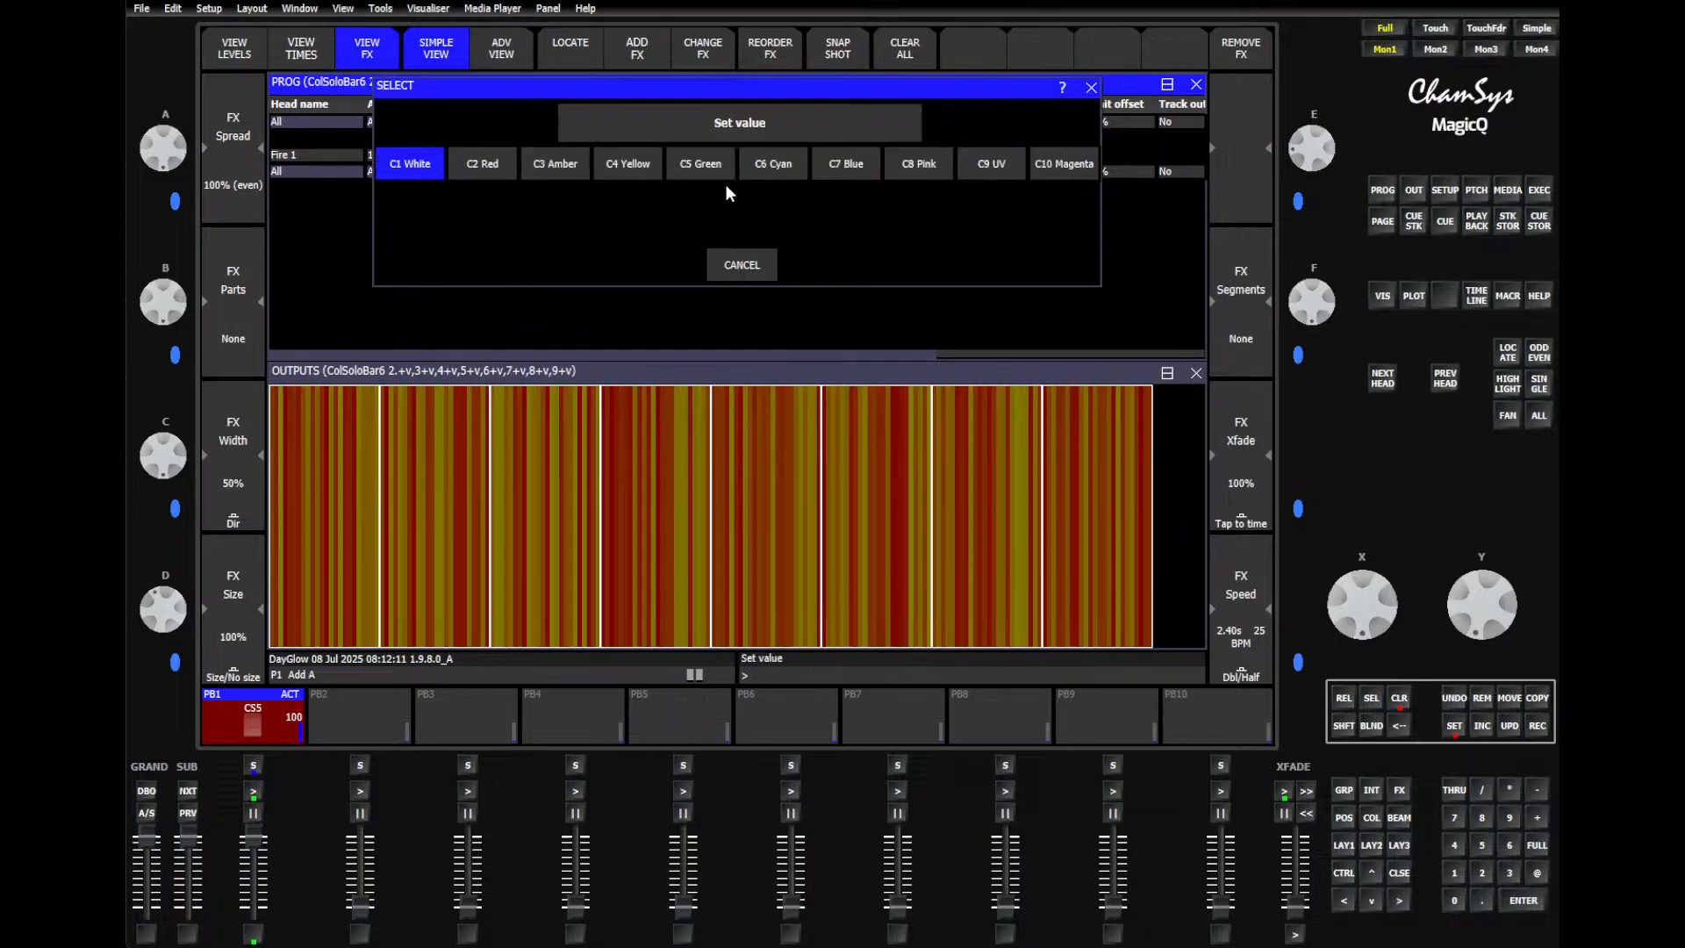
left_click(773, 163)
left_click(540, 155)
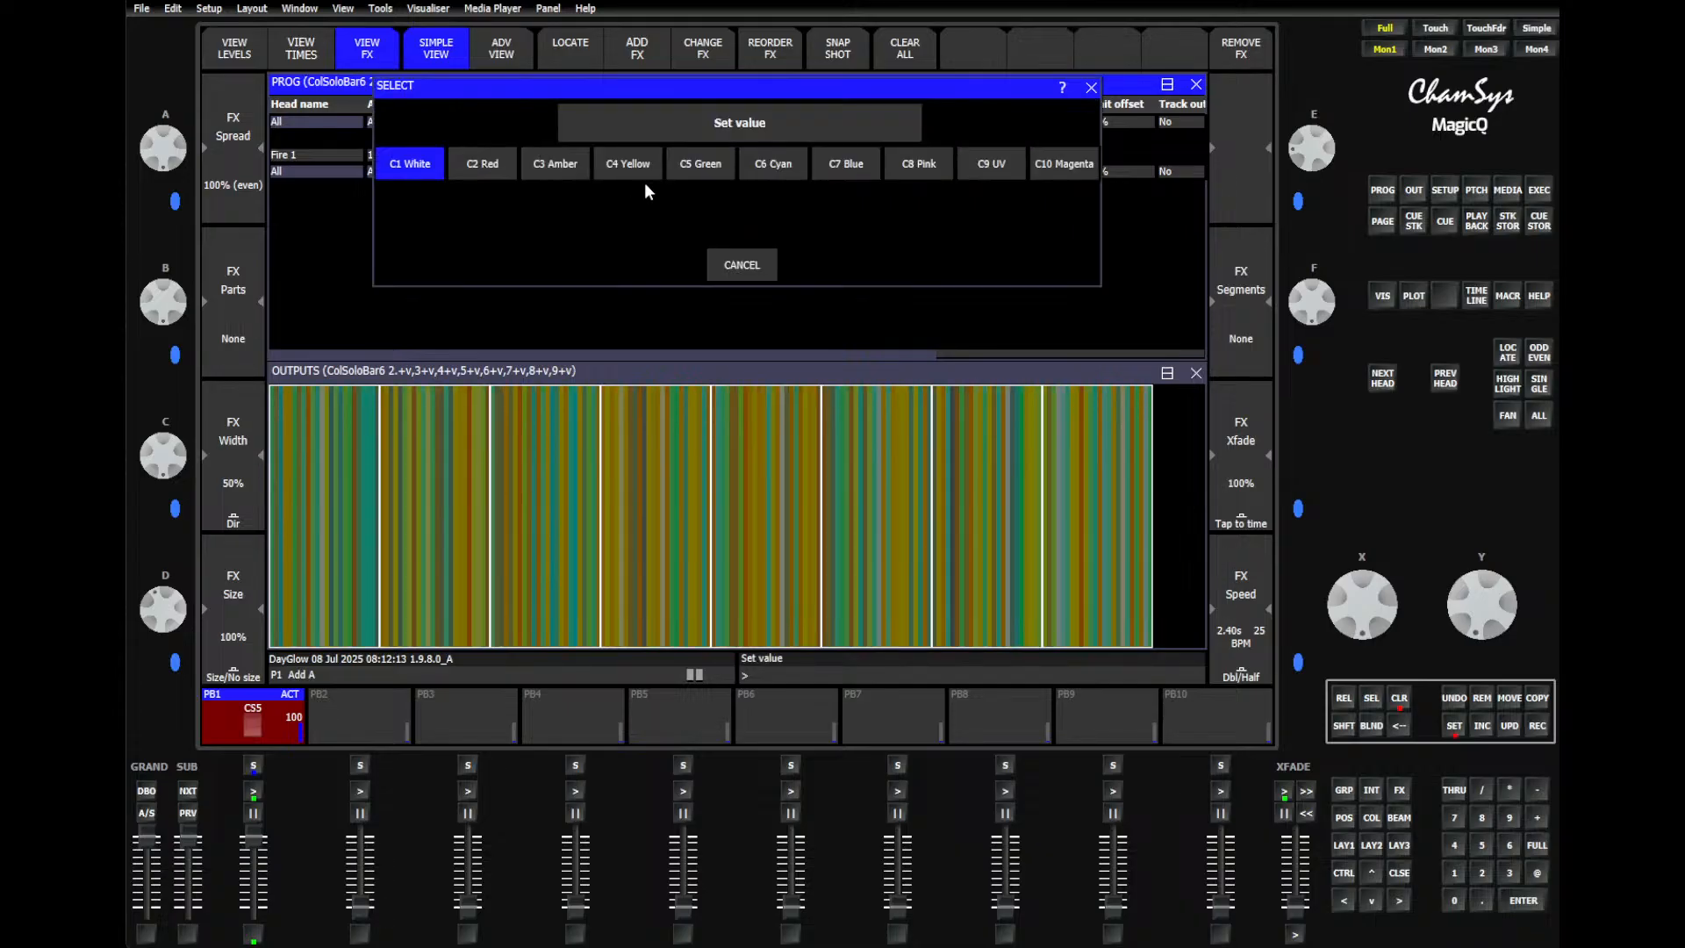
left_click(849, 164)
left_click(585, 158)
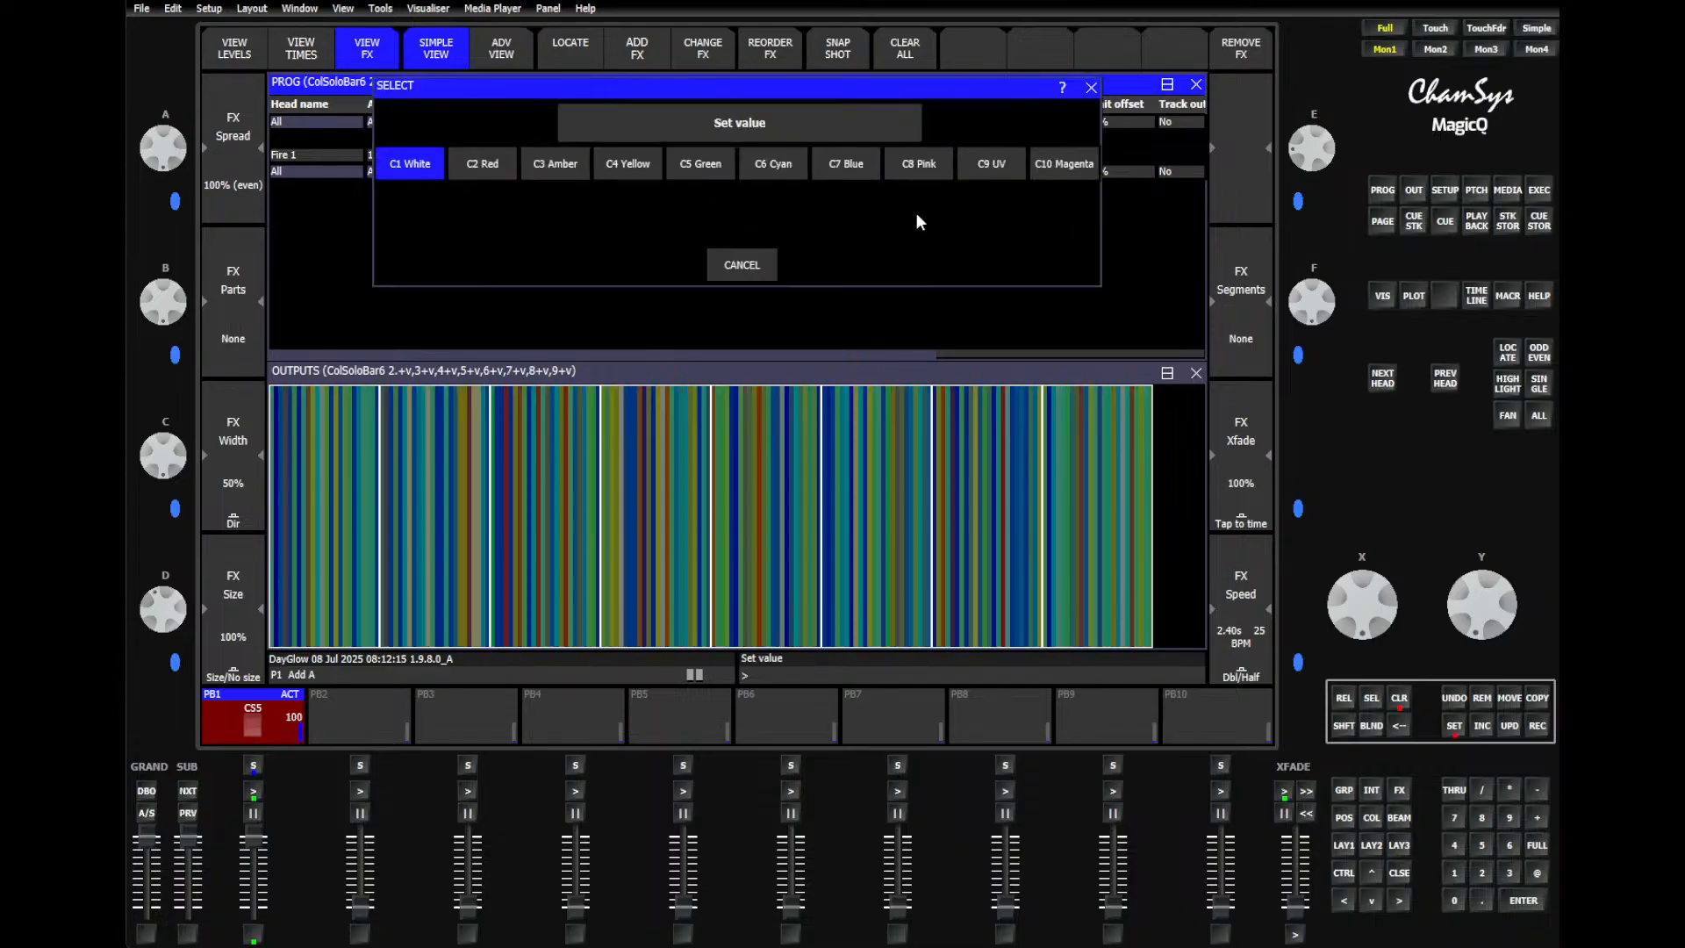
left_click(1003, 165)
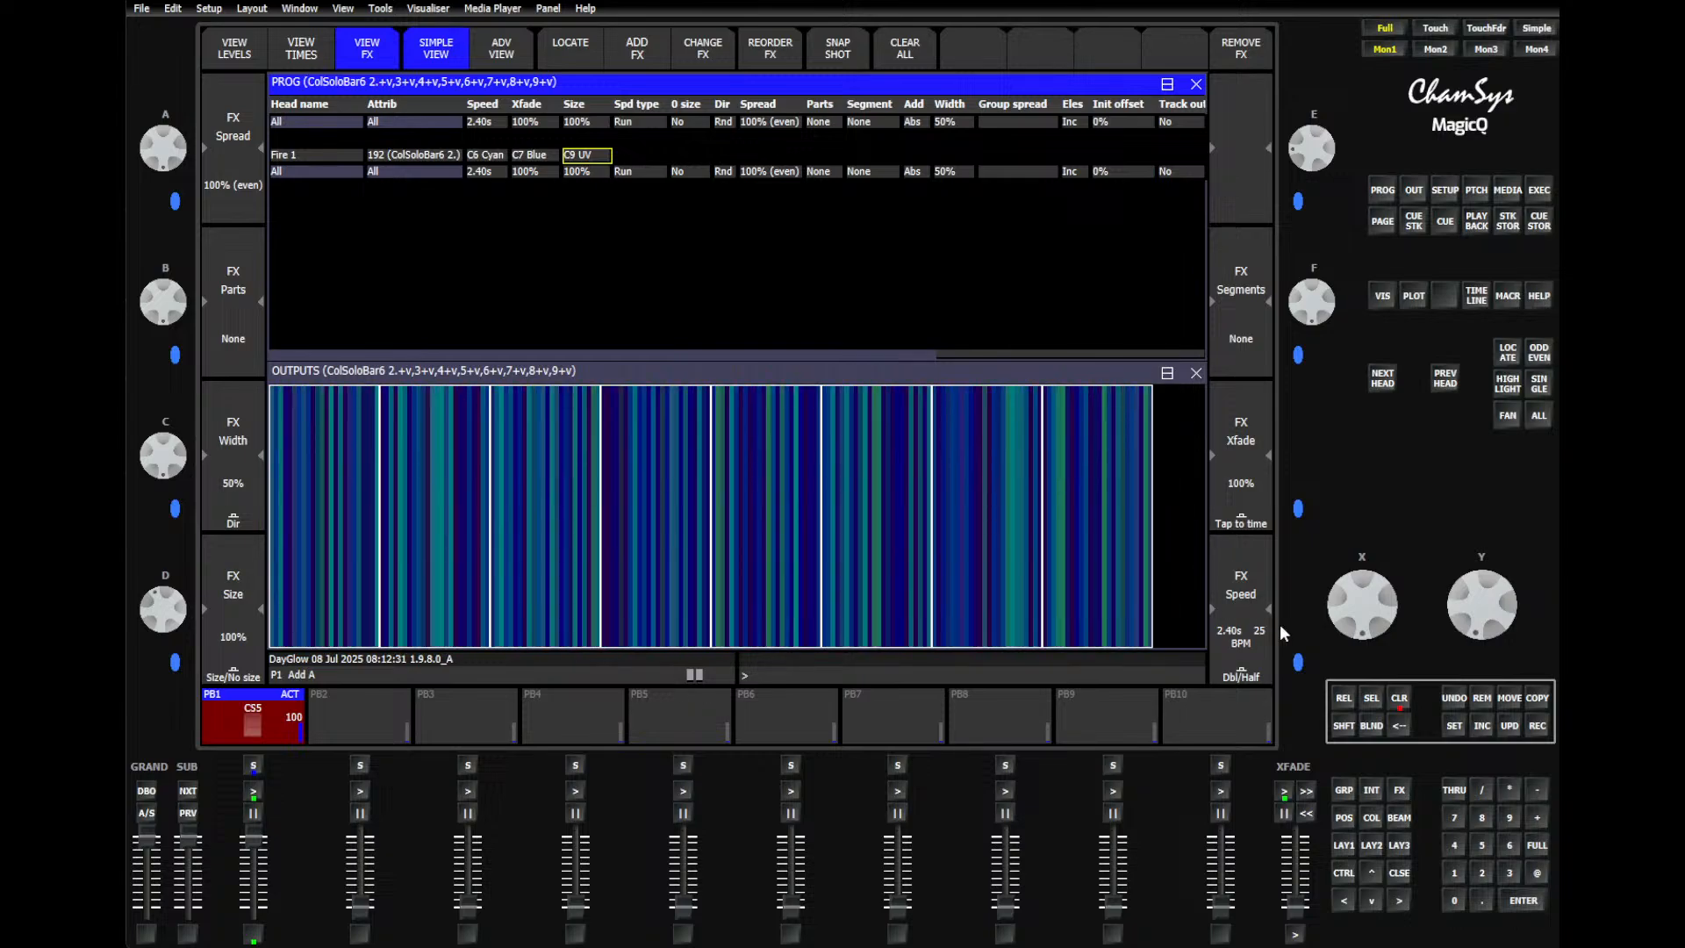
Step: Clear the programmer, release all playbacks and bring up the group and palette layout with no heads selected
left_click(1400, 704)
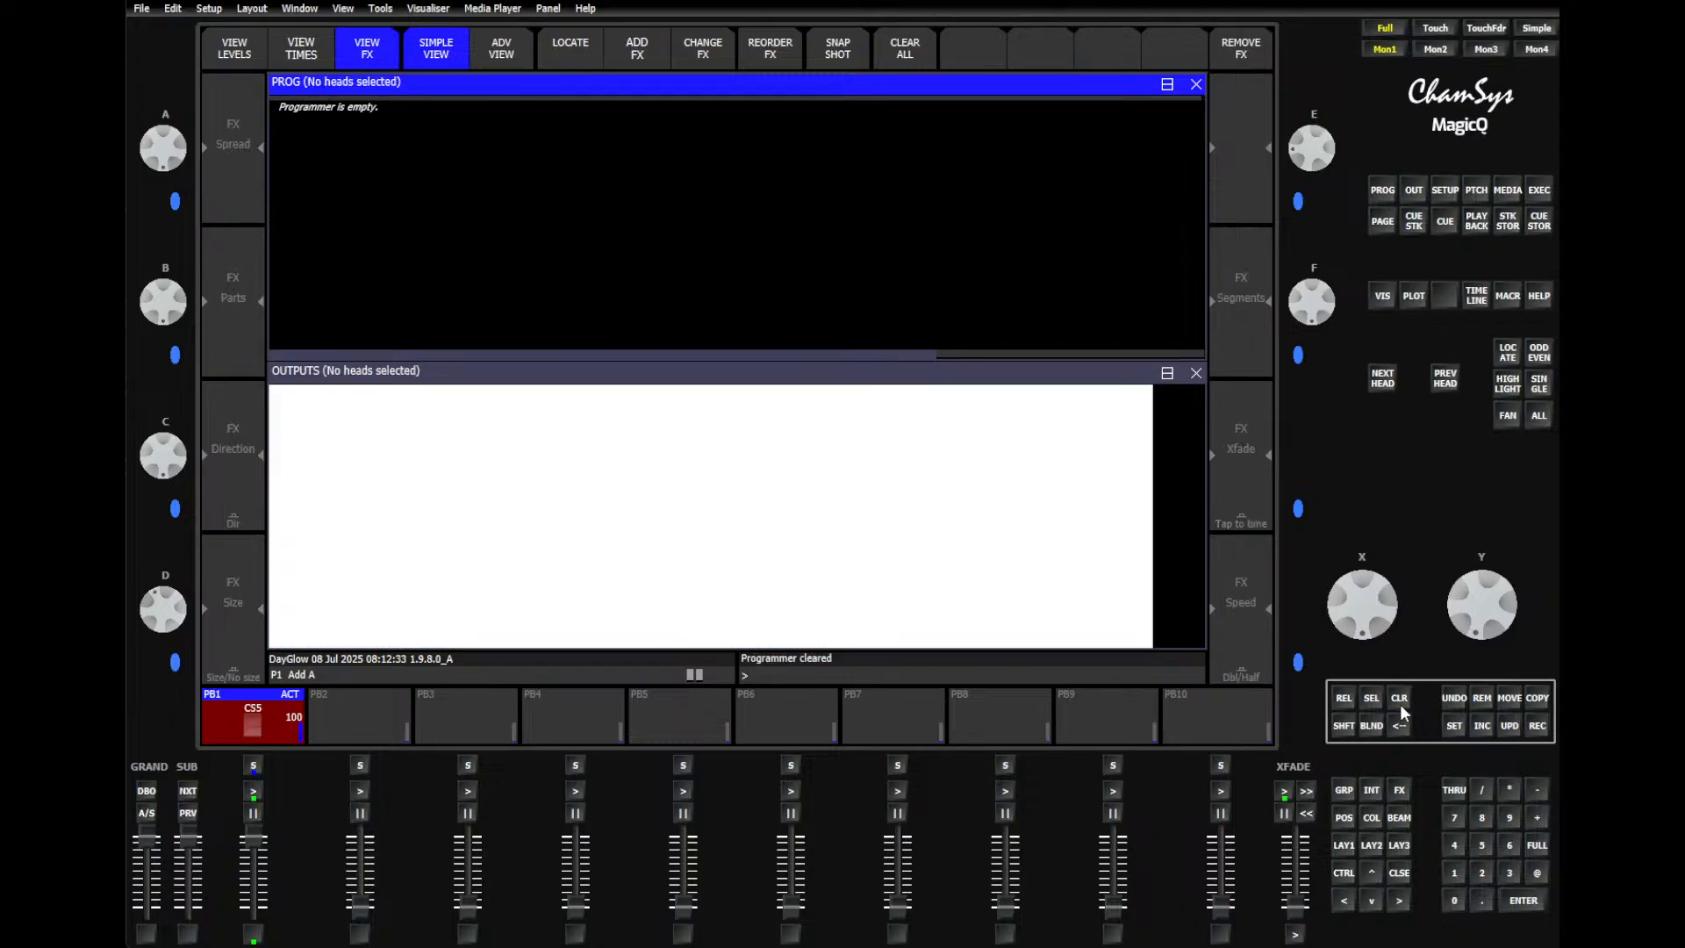
left_click(1343, 699)
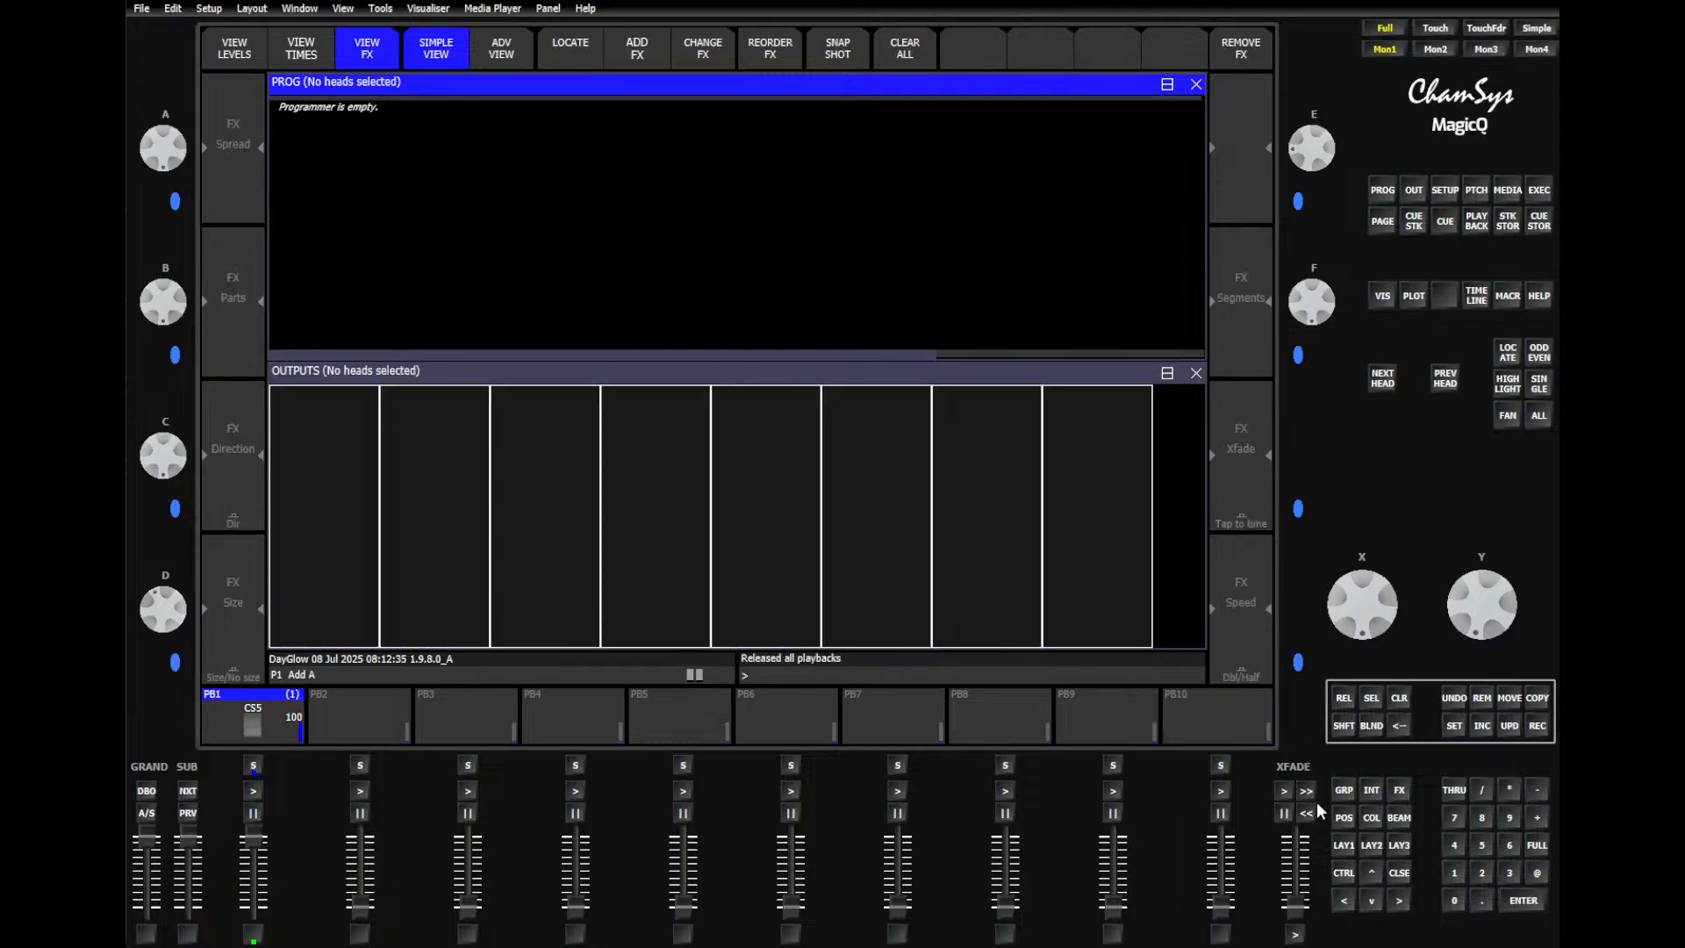
left_click(1340, 848)
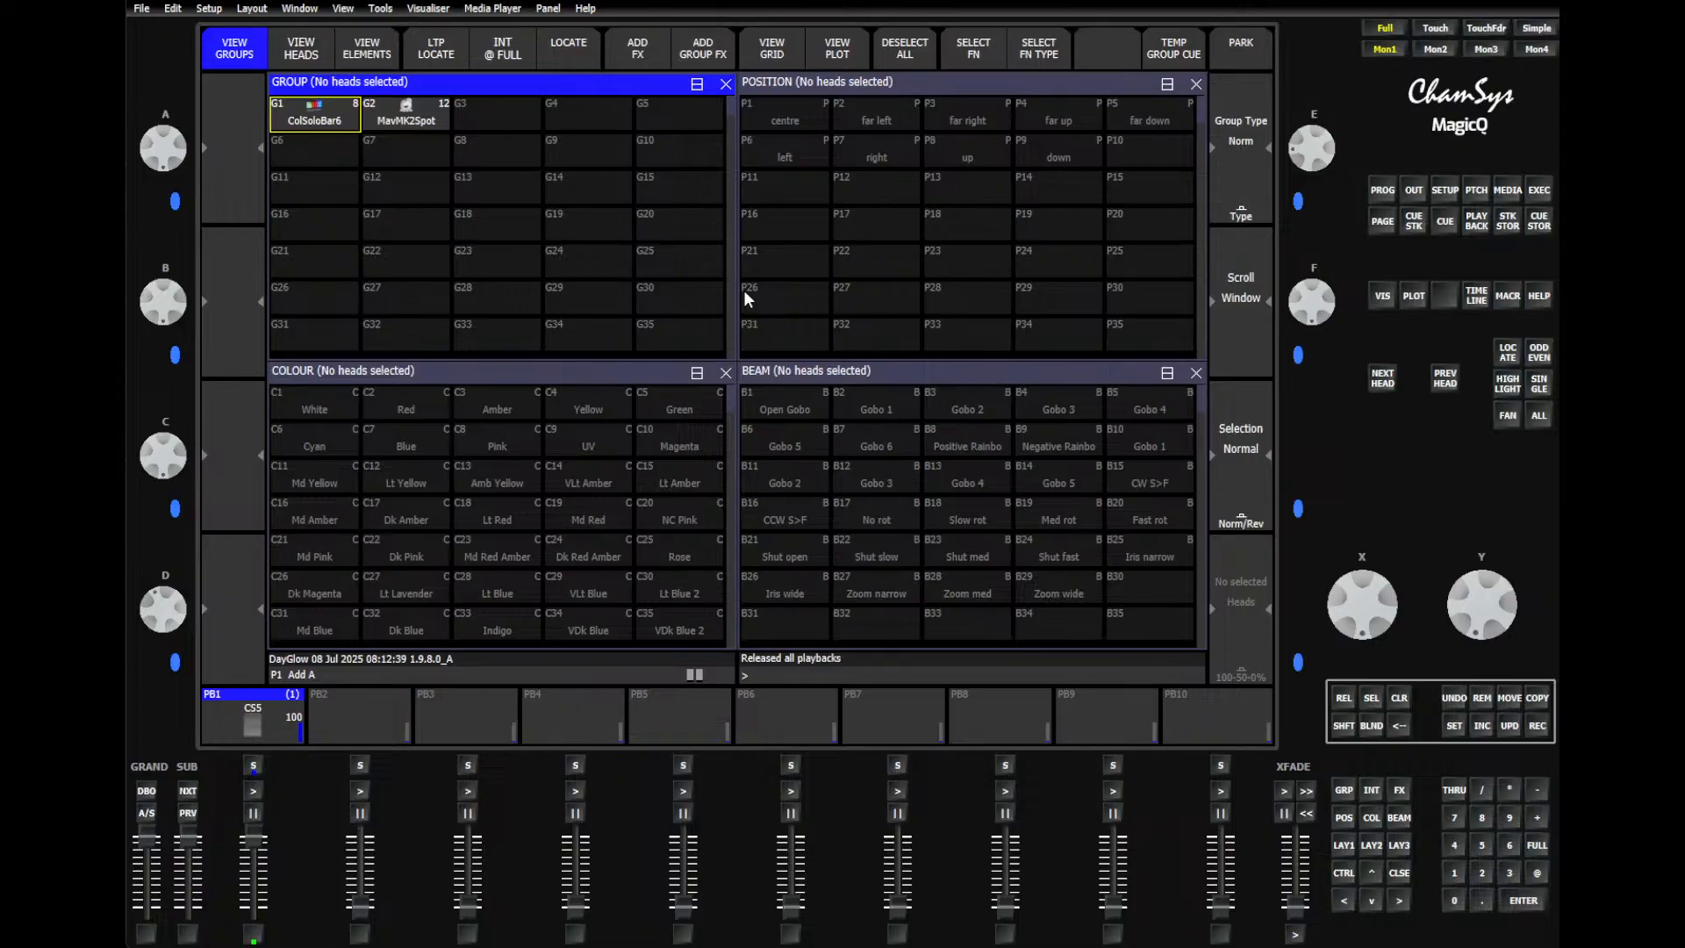
left_click(402, 117)
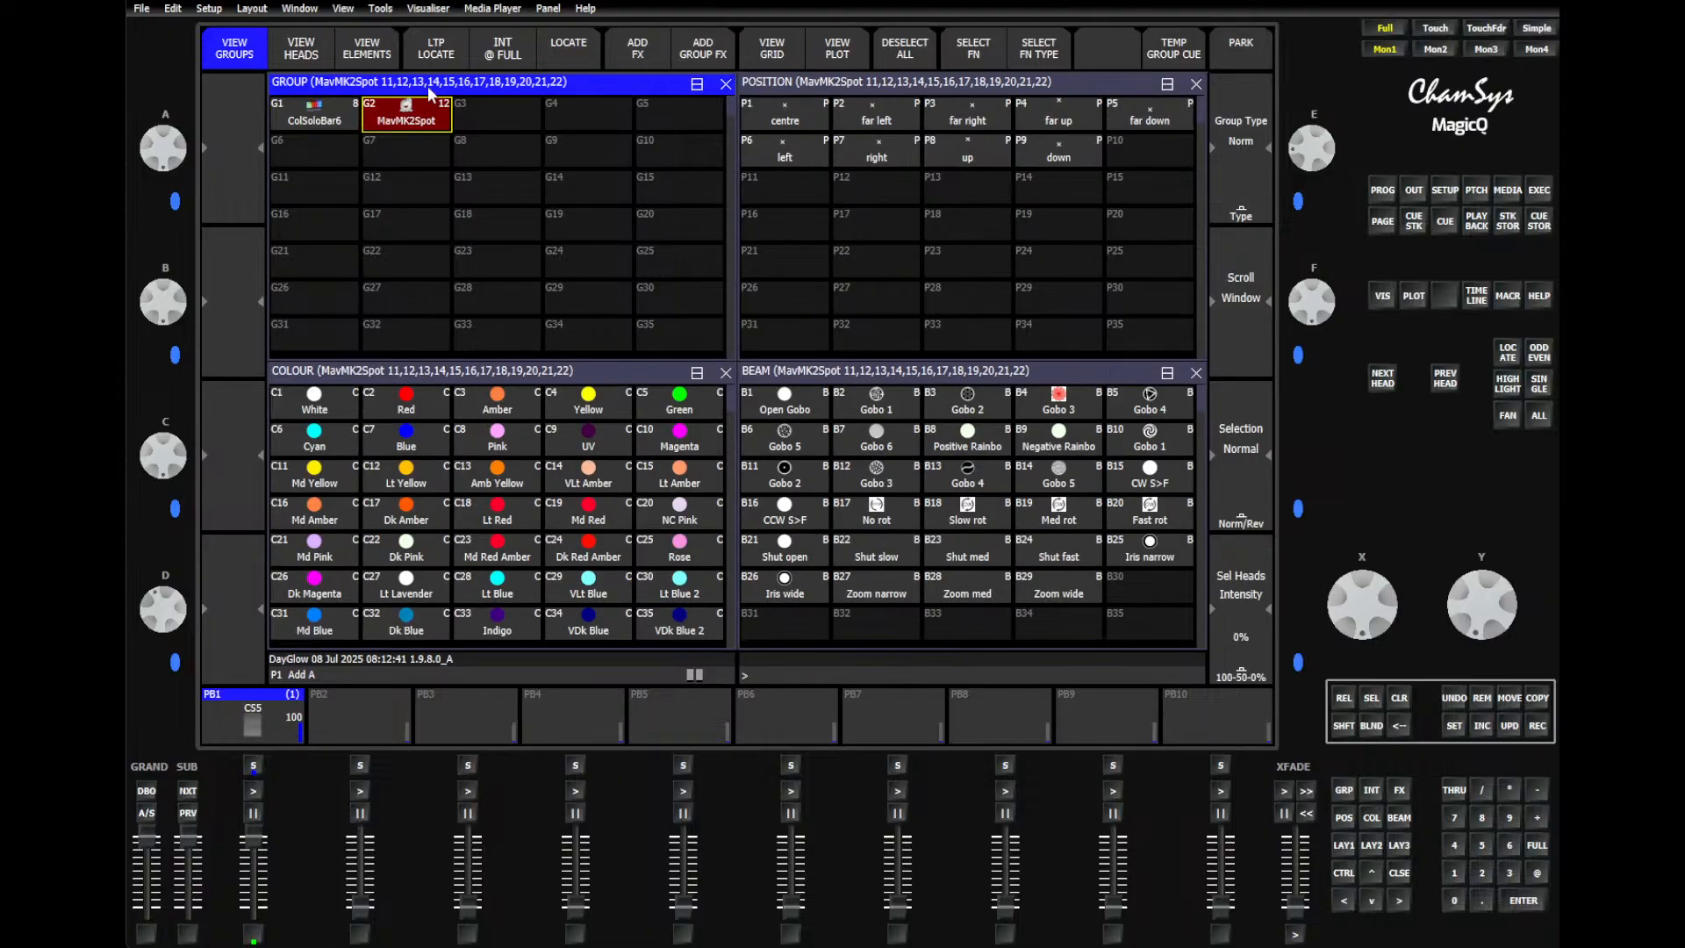
left_click(1400, 701)
Step: Select and locate head 11, set its intensity to 0% and record it as the first cue on playback 10
left_click(1454, 873)
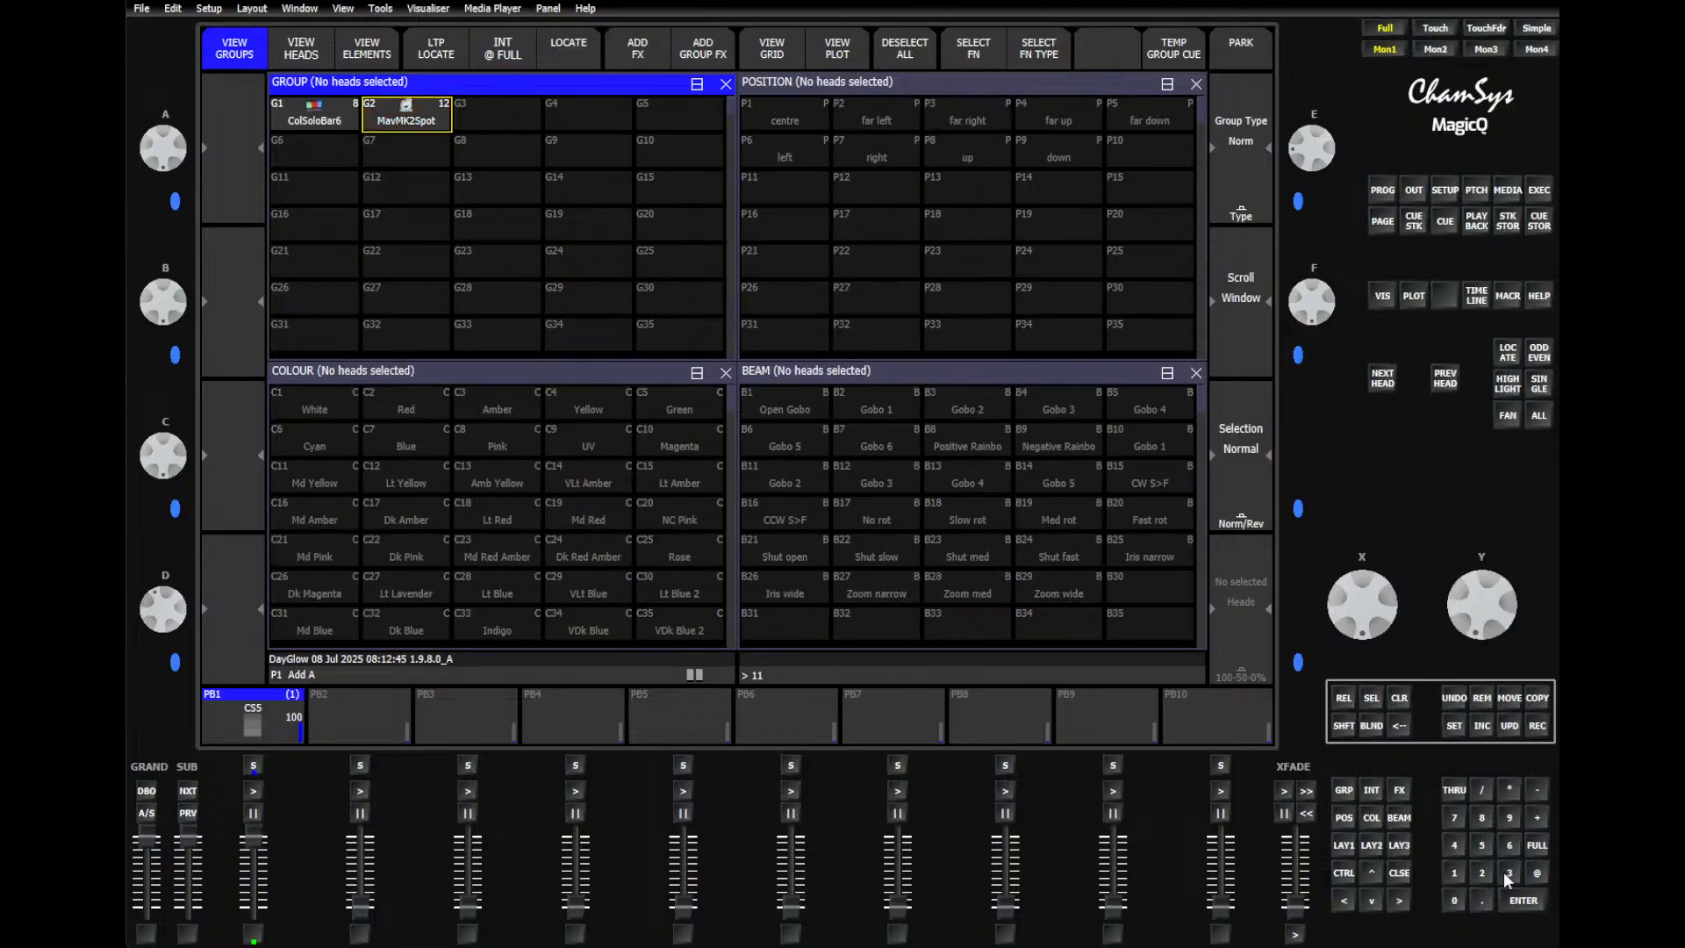
key("Return")
left_click(1506, 353)
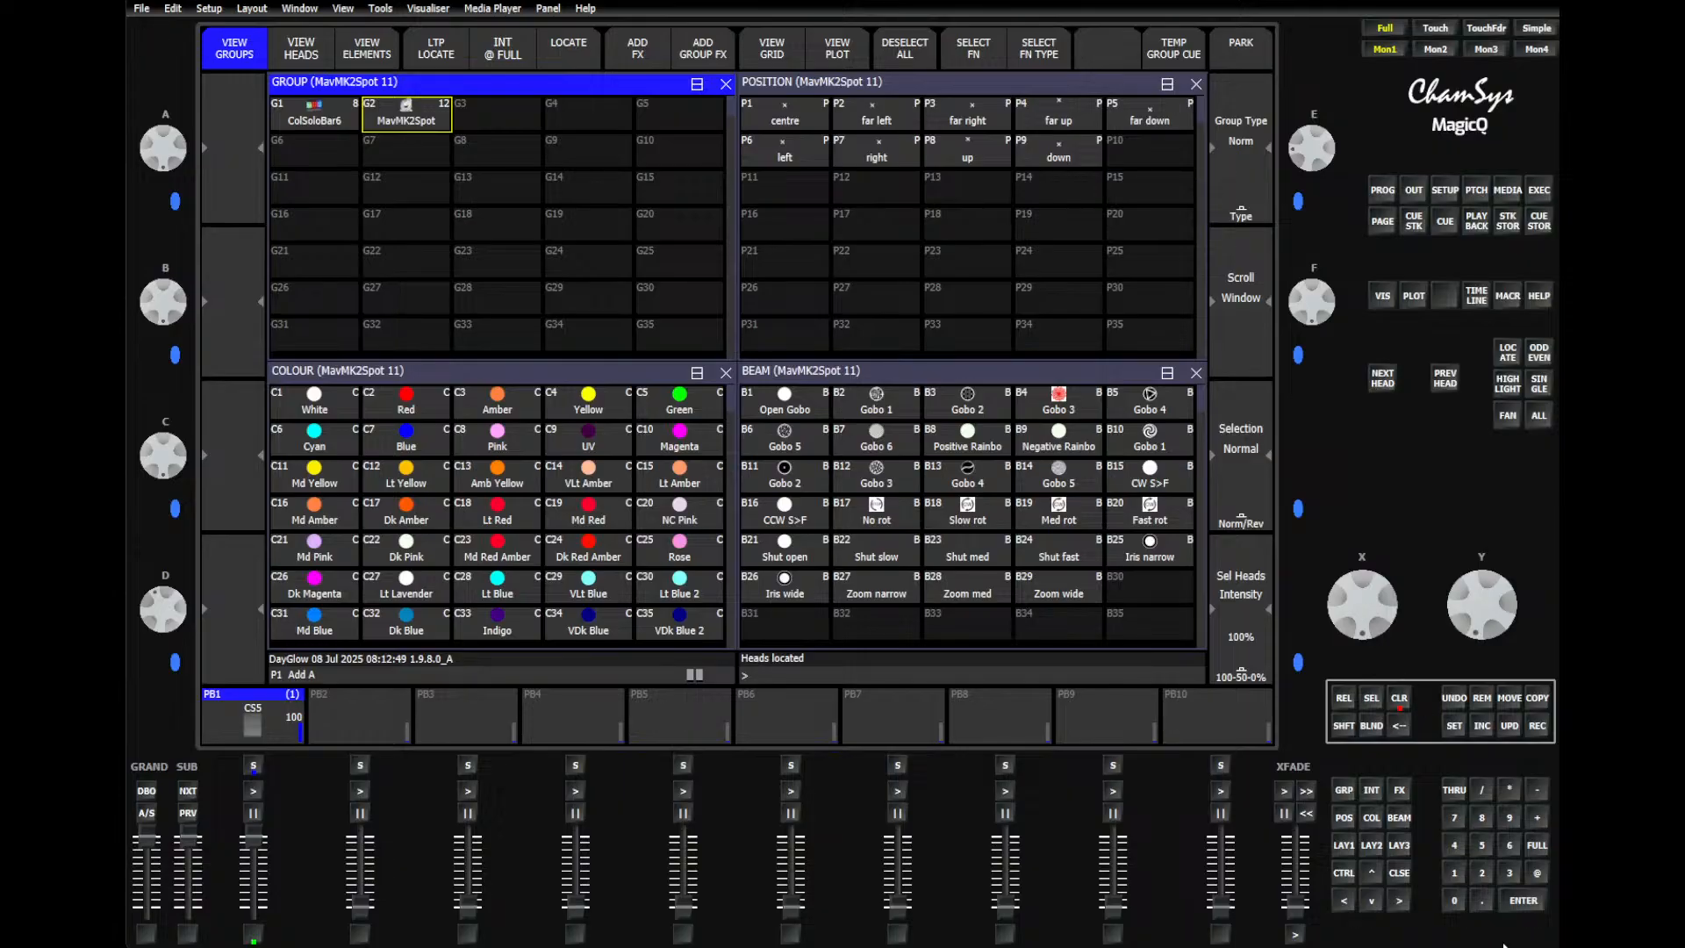
left_click(1532, 873)
left_click(1502, 904)
left_click(1538, 726)
left_click(1242, 725)
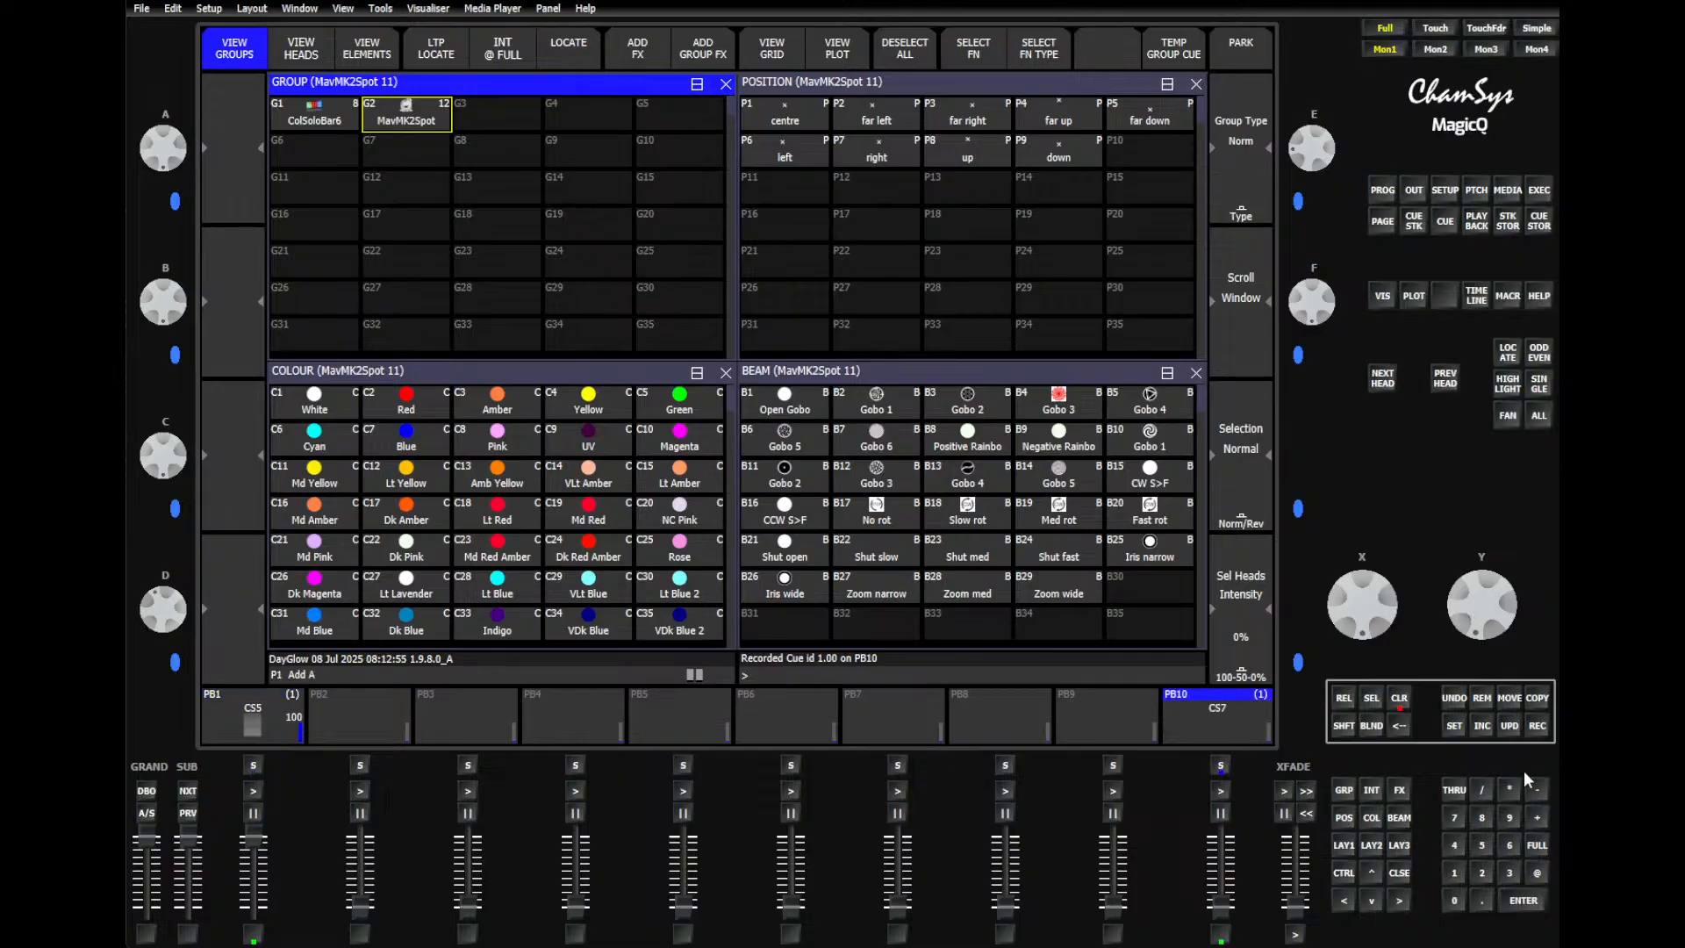
Step: Set head 11 to full intensity with tilt at about -86 and record it as cue 2 on playback 10
left_click(1536, 845)
left_click(1523, 900)
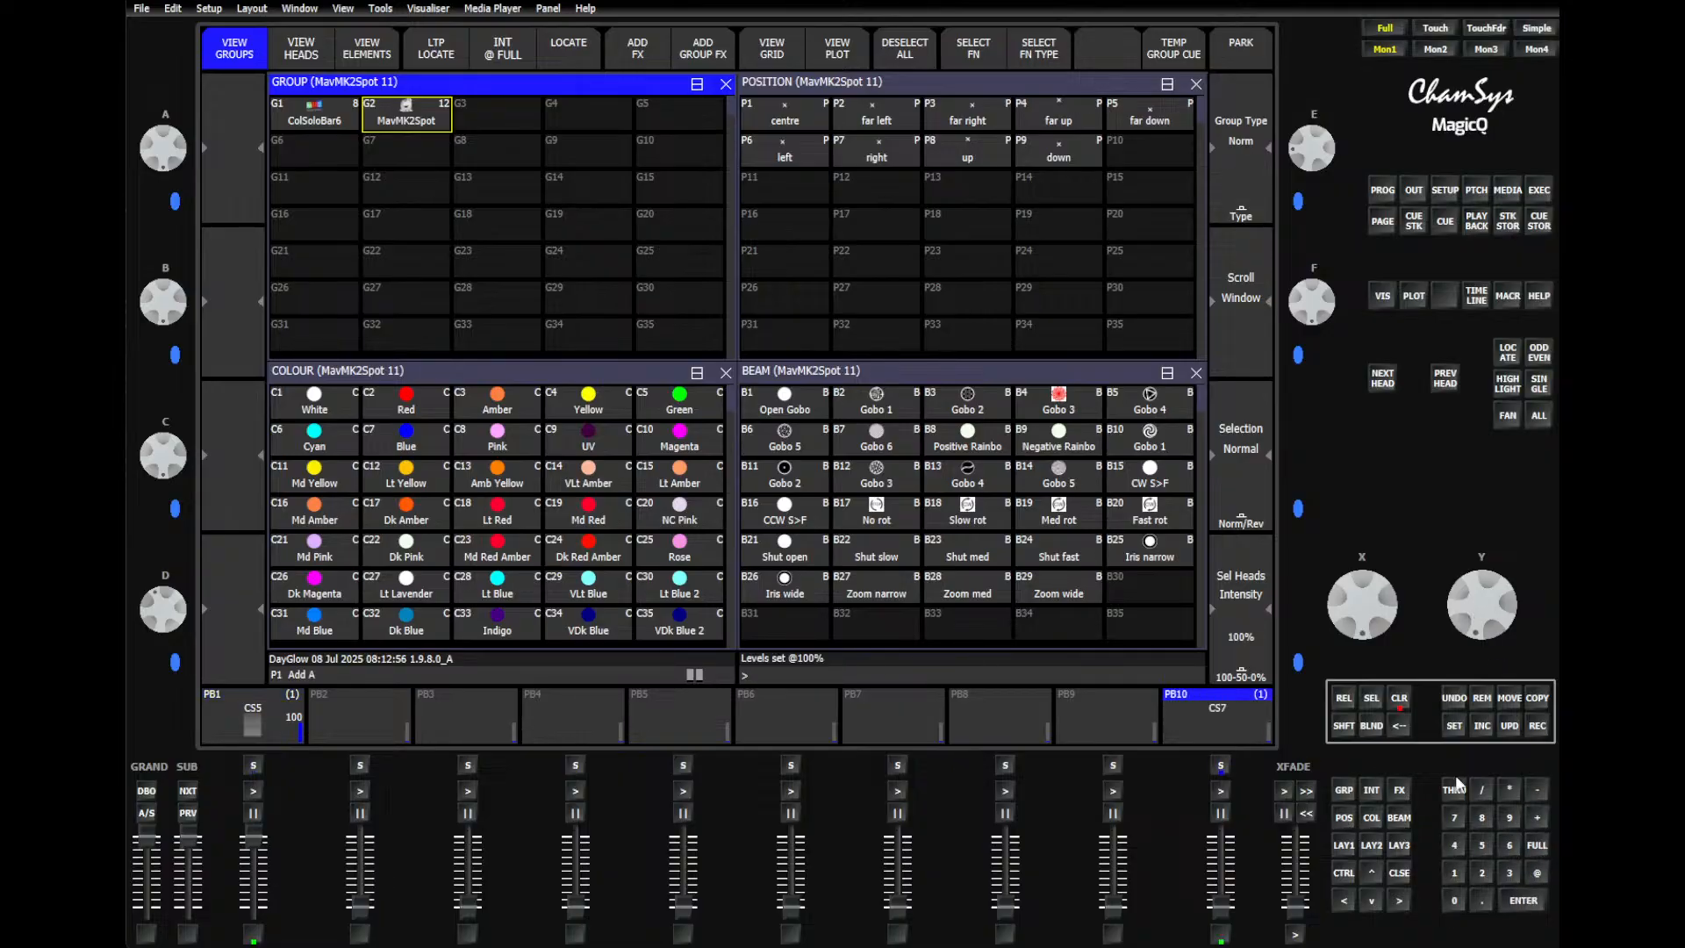
left_click(1342, 818)
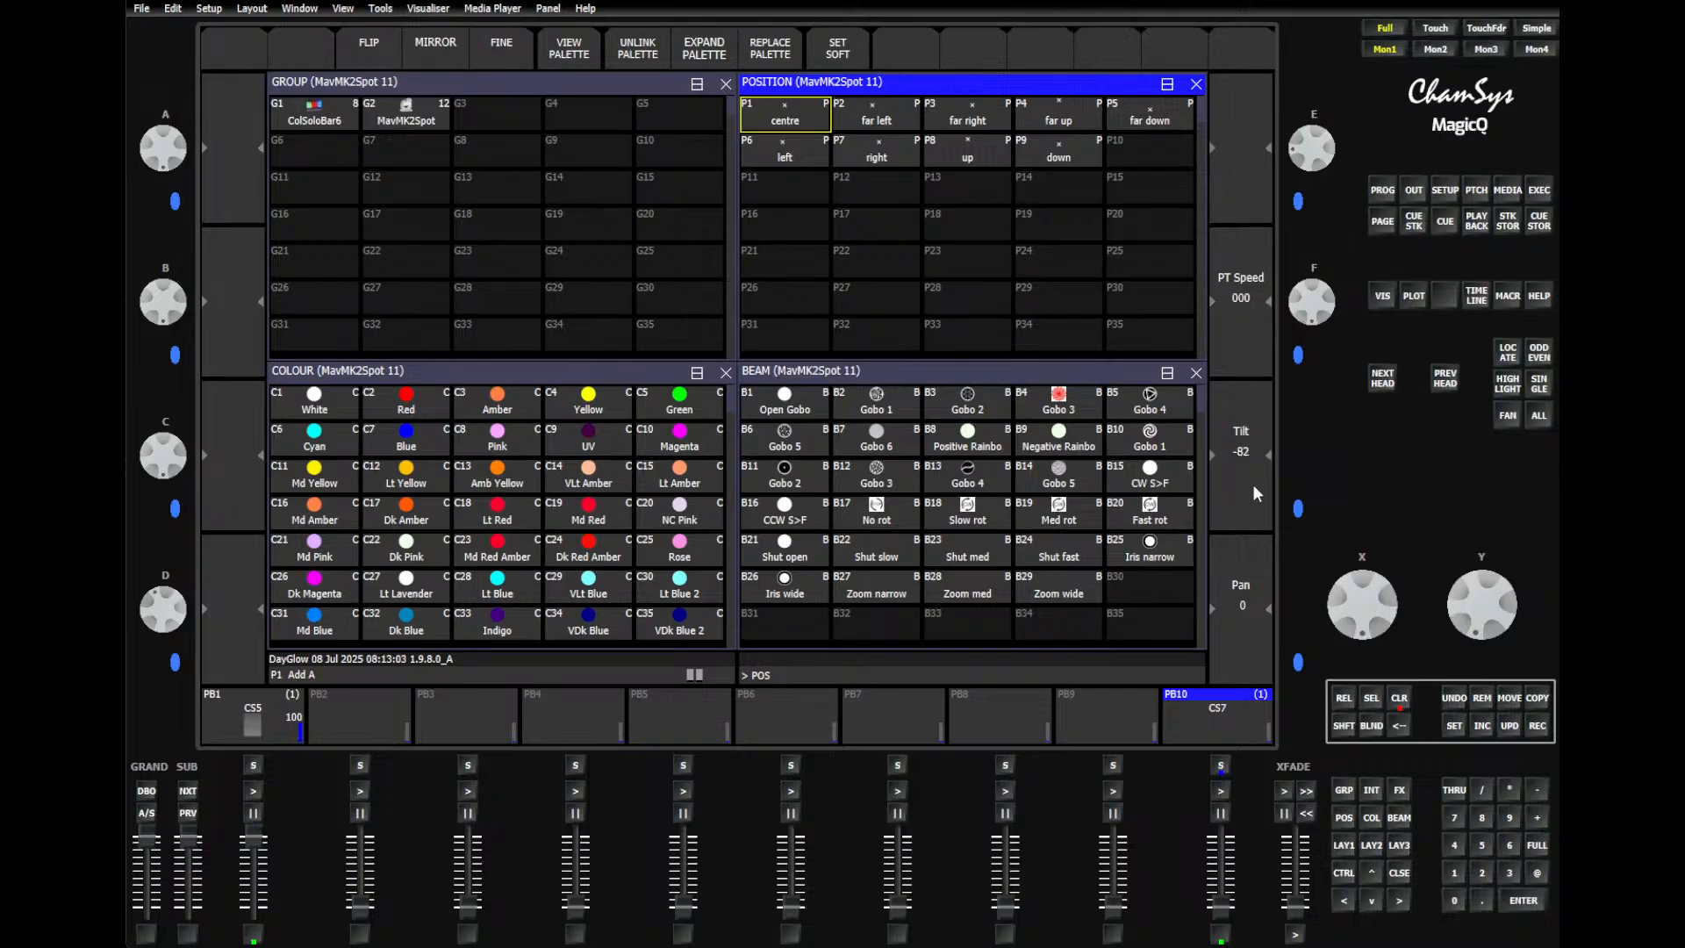
left_click(1534, 727)
left_click(1231, 725)
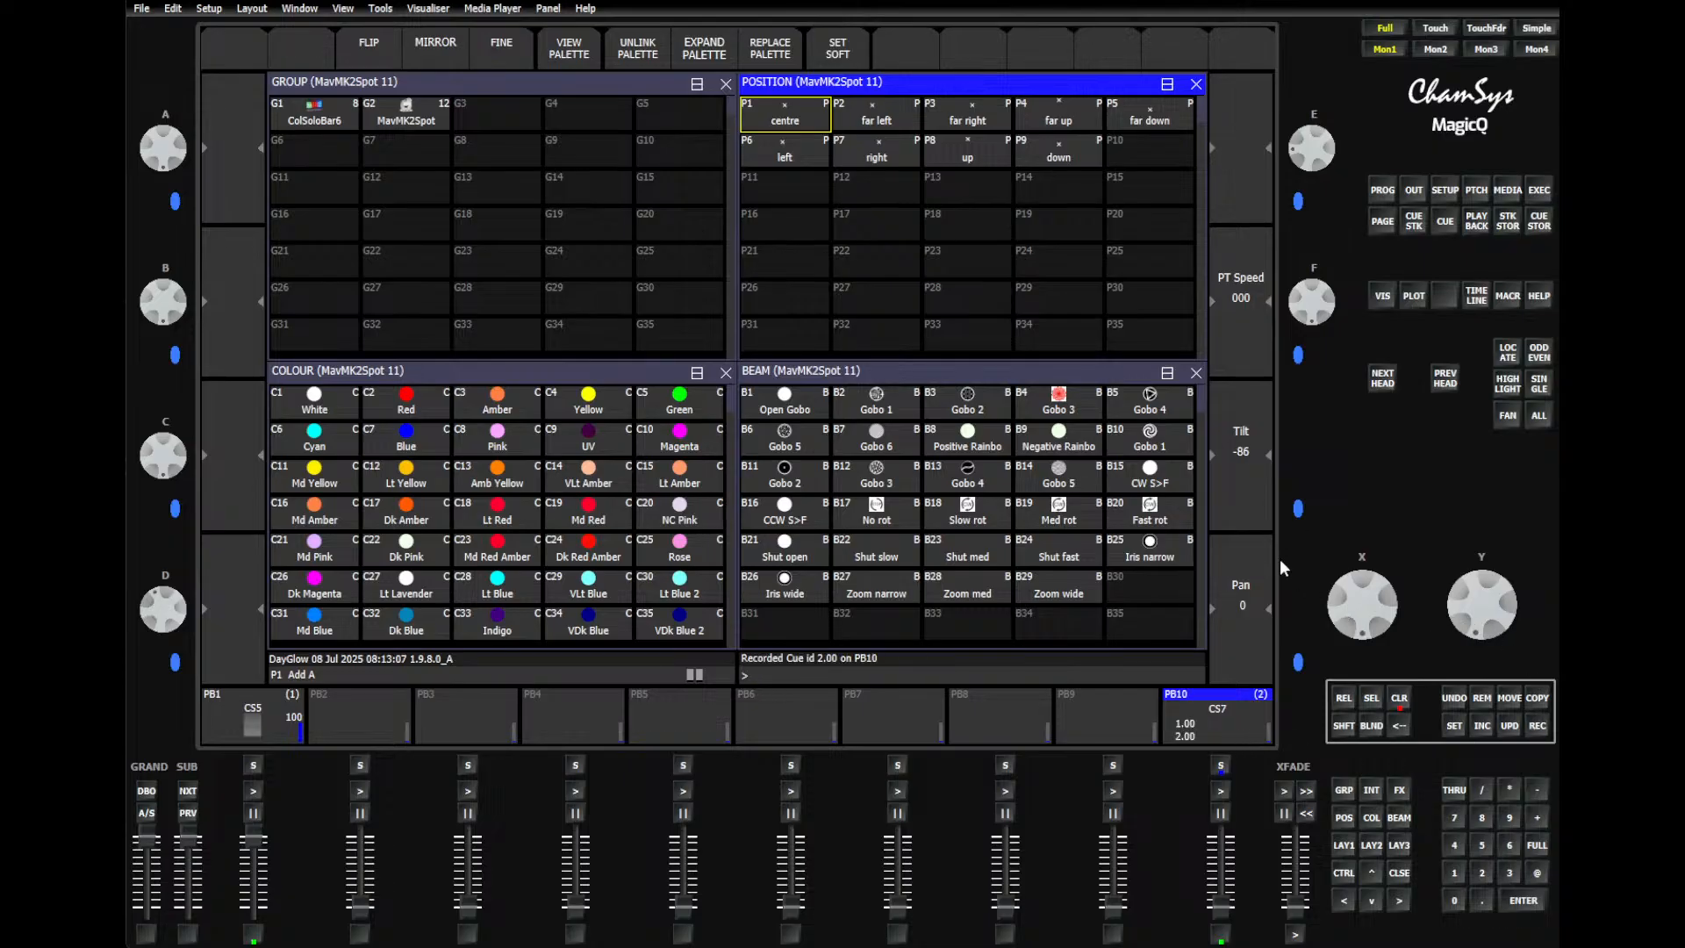
Step: Tilt head 11 to -135 at 0% intensity, record it as the third cue on playback 10 and clear the programmer
scroll(1270, 515, "down", 5)
left_click(1537, 873)
left_click(1453, 902)
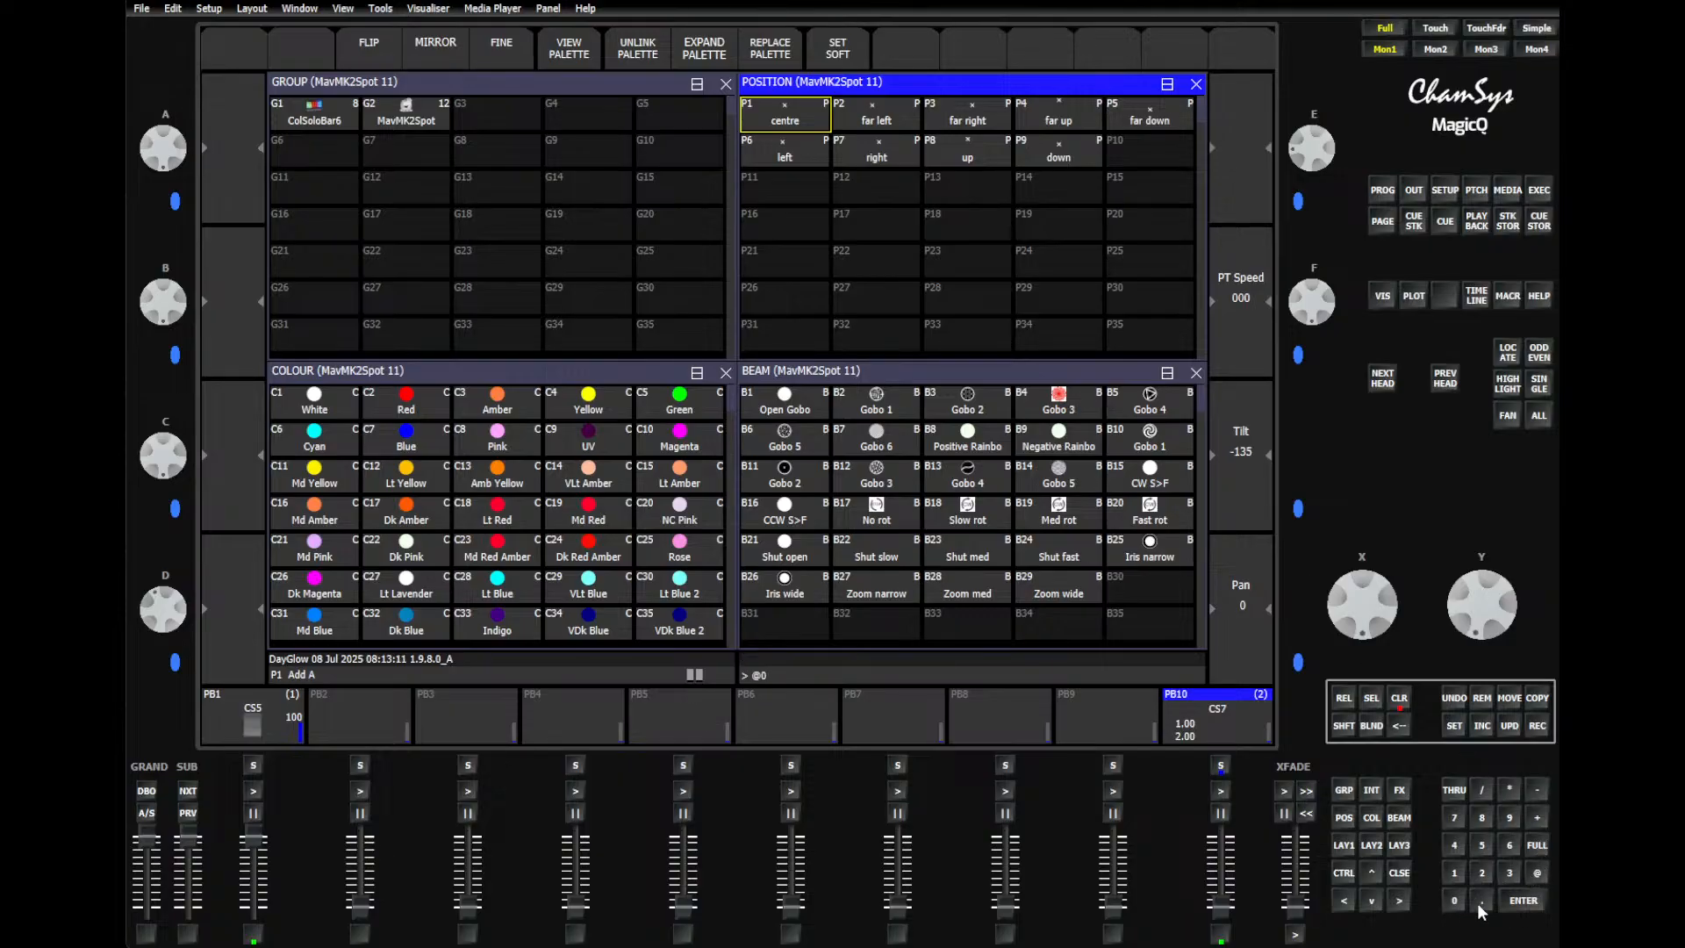
left_click(1522, 901)
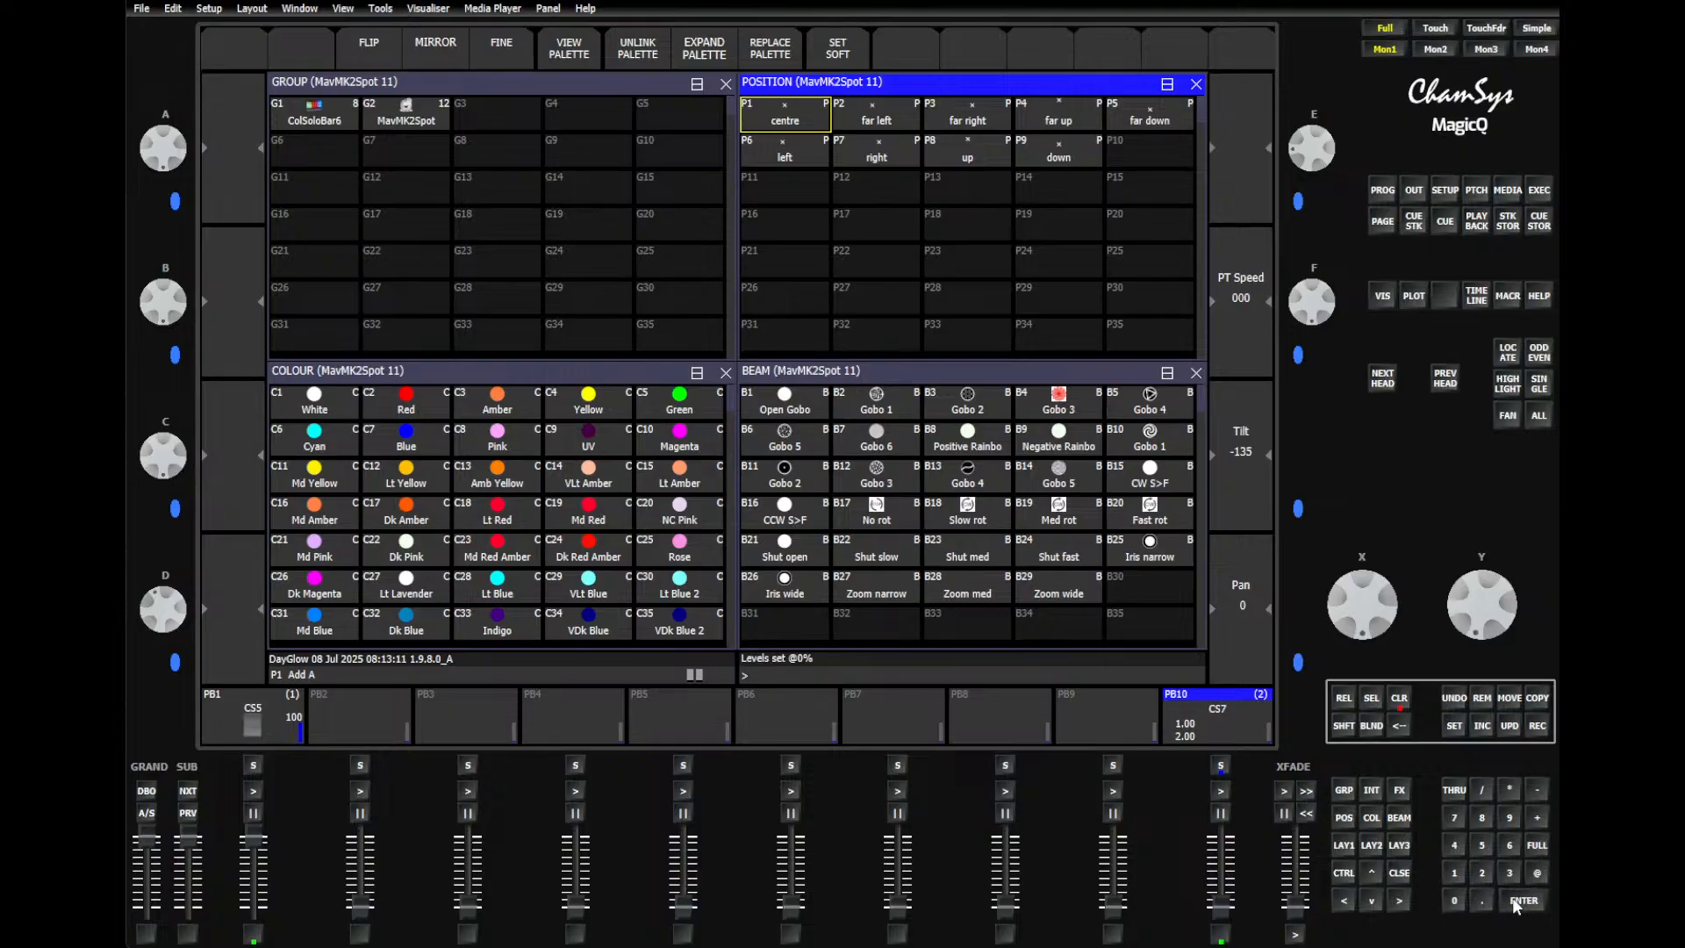
left_click(1537, 725)
left_click(1260, 737)
left_click(1399, 698)
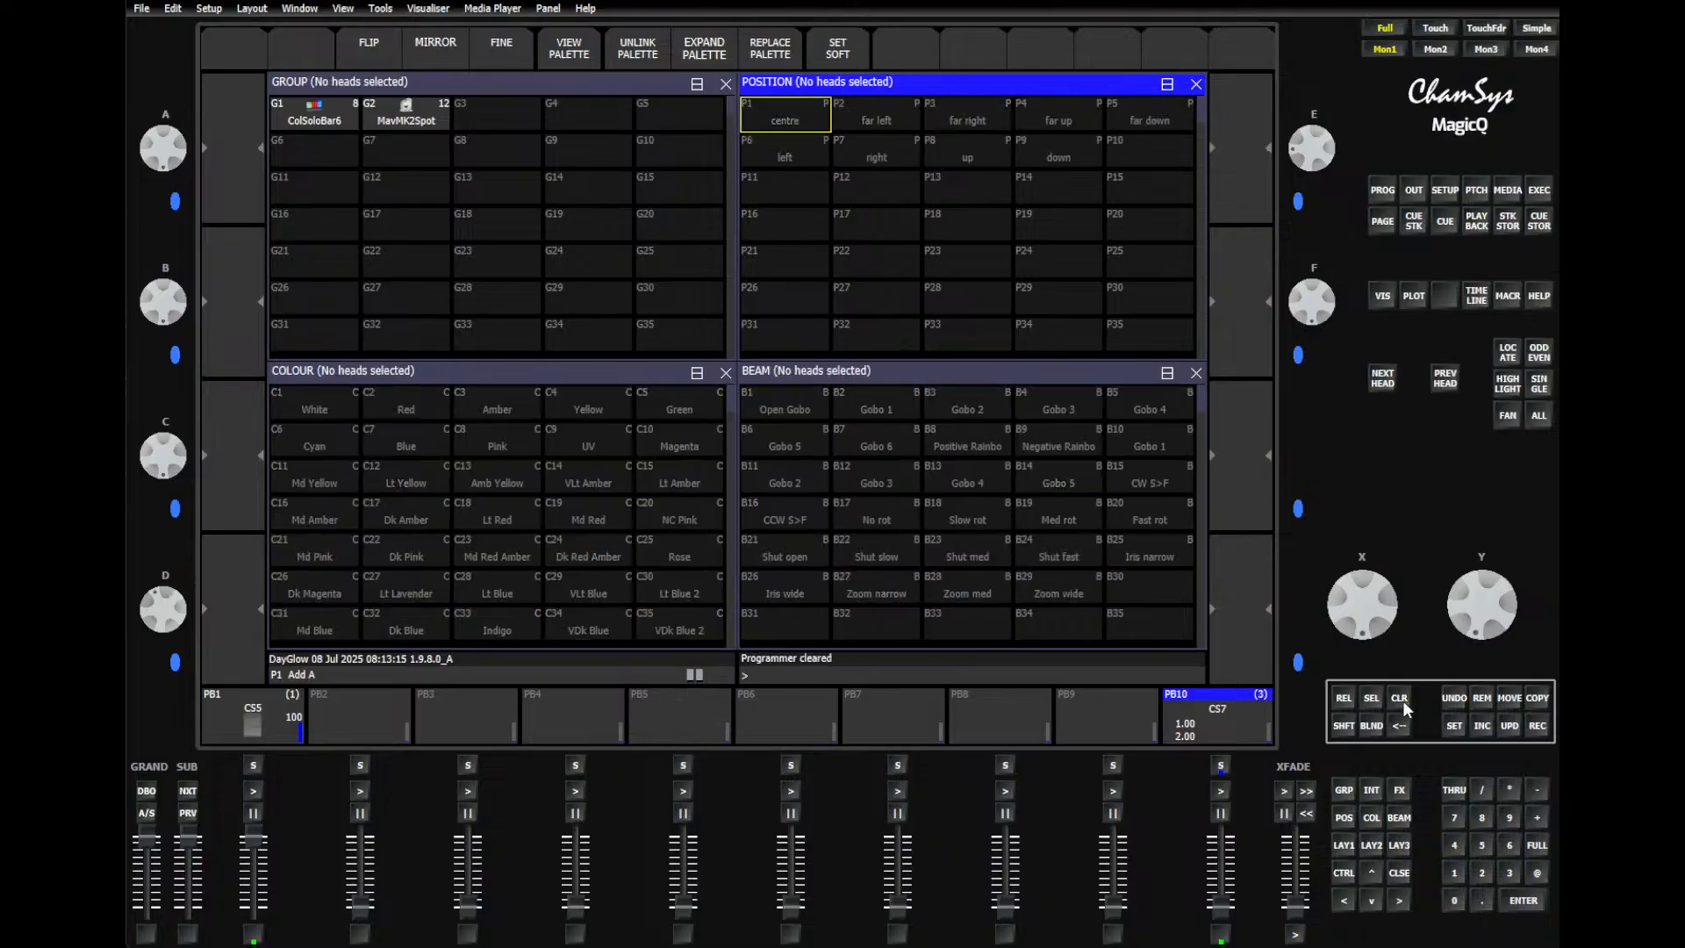
Step: Open playback 10's cue stack and preview the chase by raising its level to 100, finishing with it back at zero
left_click(1232, 720)
left_click_drag(459, 138, 444, 205)
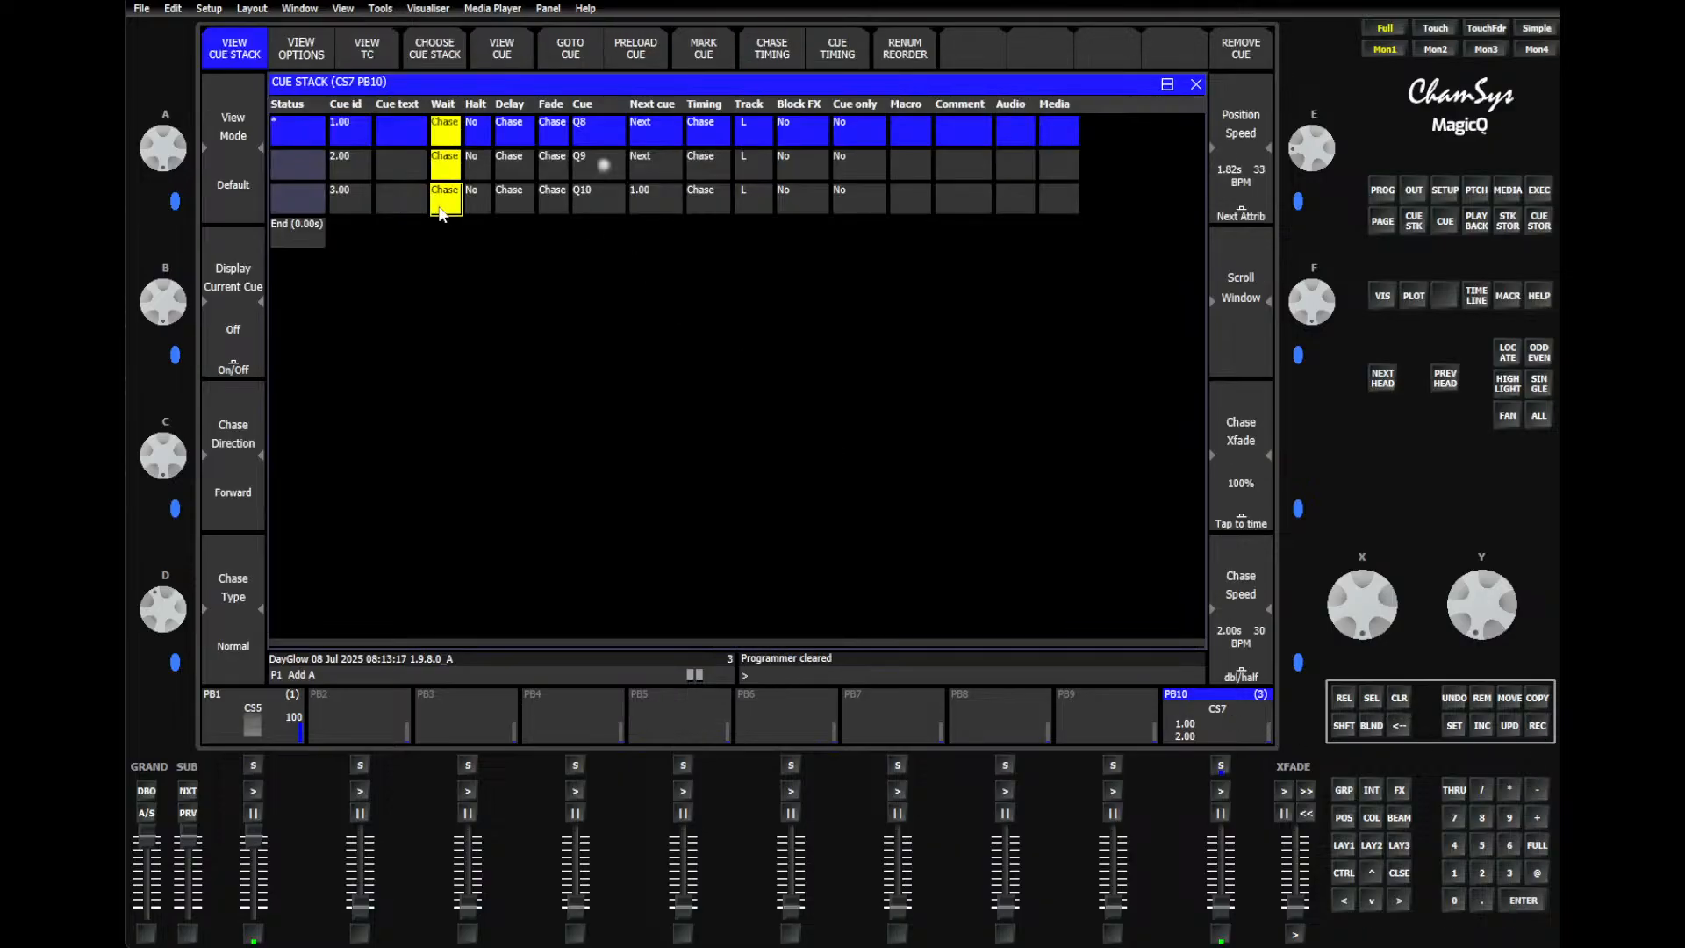
left_click_drag(1222, 912, 1221, 821)
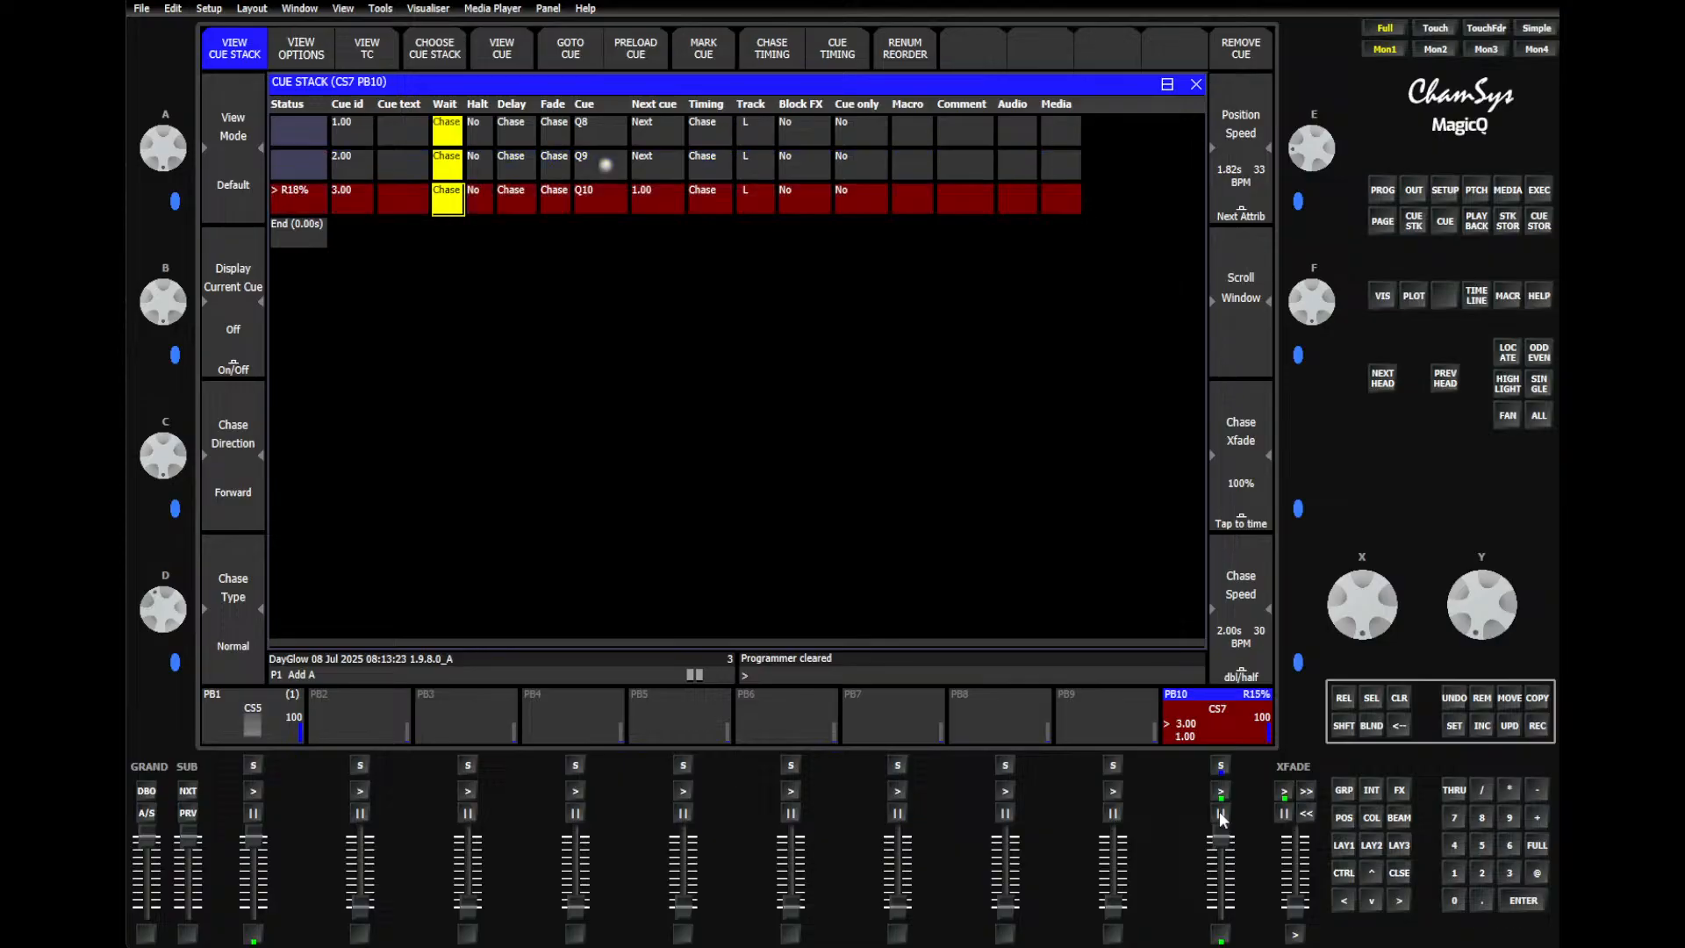
left_click_drag(1221, 833, 1221, 913)
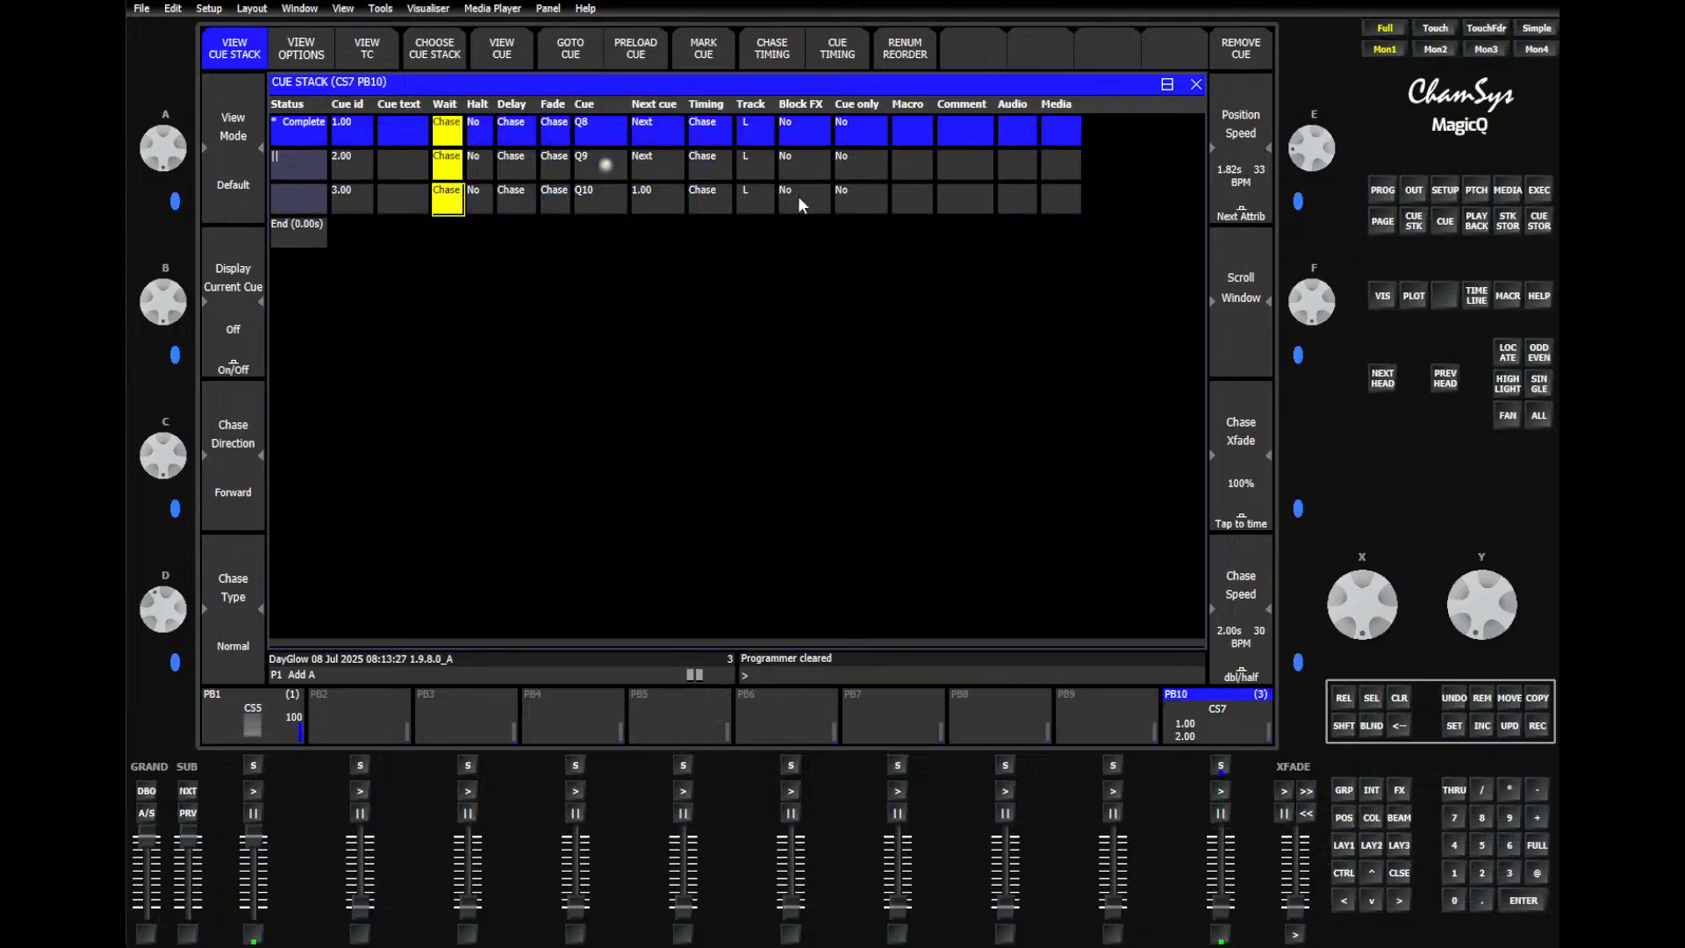
Step: Make an FX named my TD from the playback 10 cue stack, using the Tilt and Dimmer attributes
key("shift")
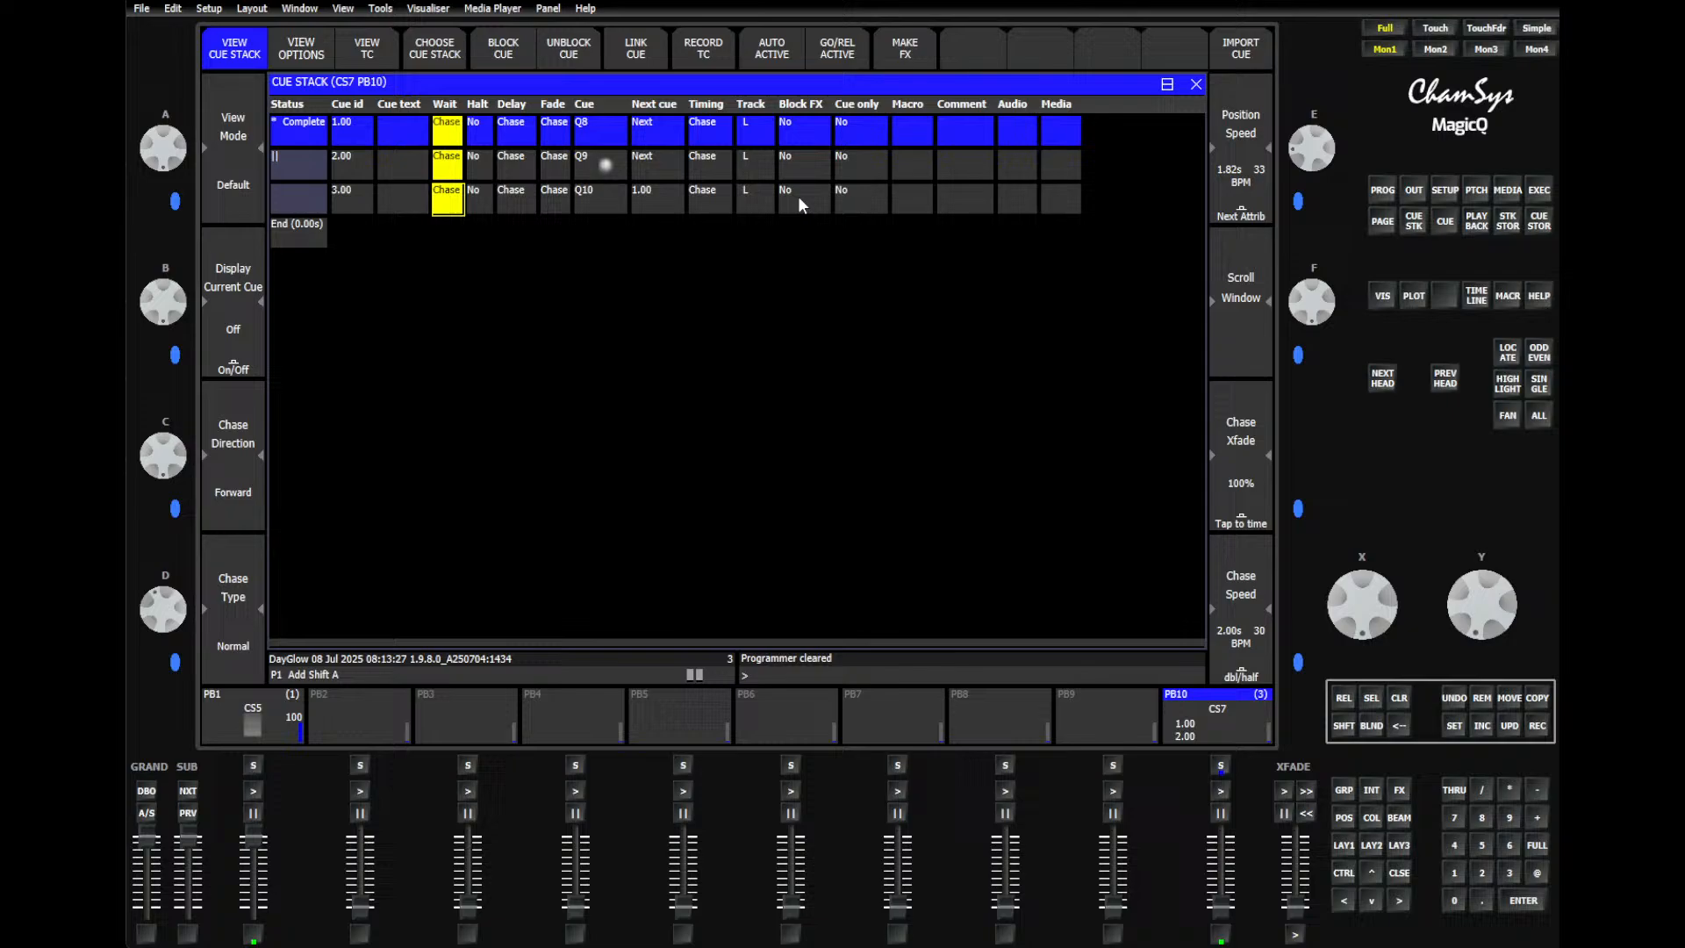
left_click(909, 50)
type("m")
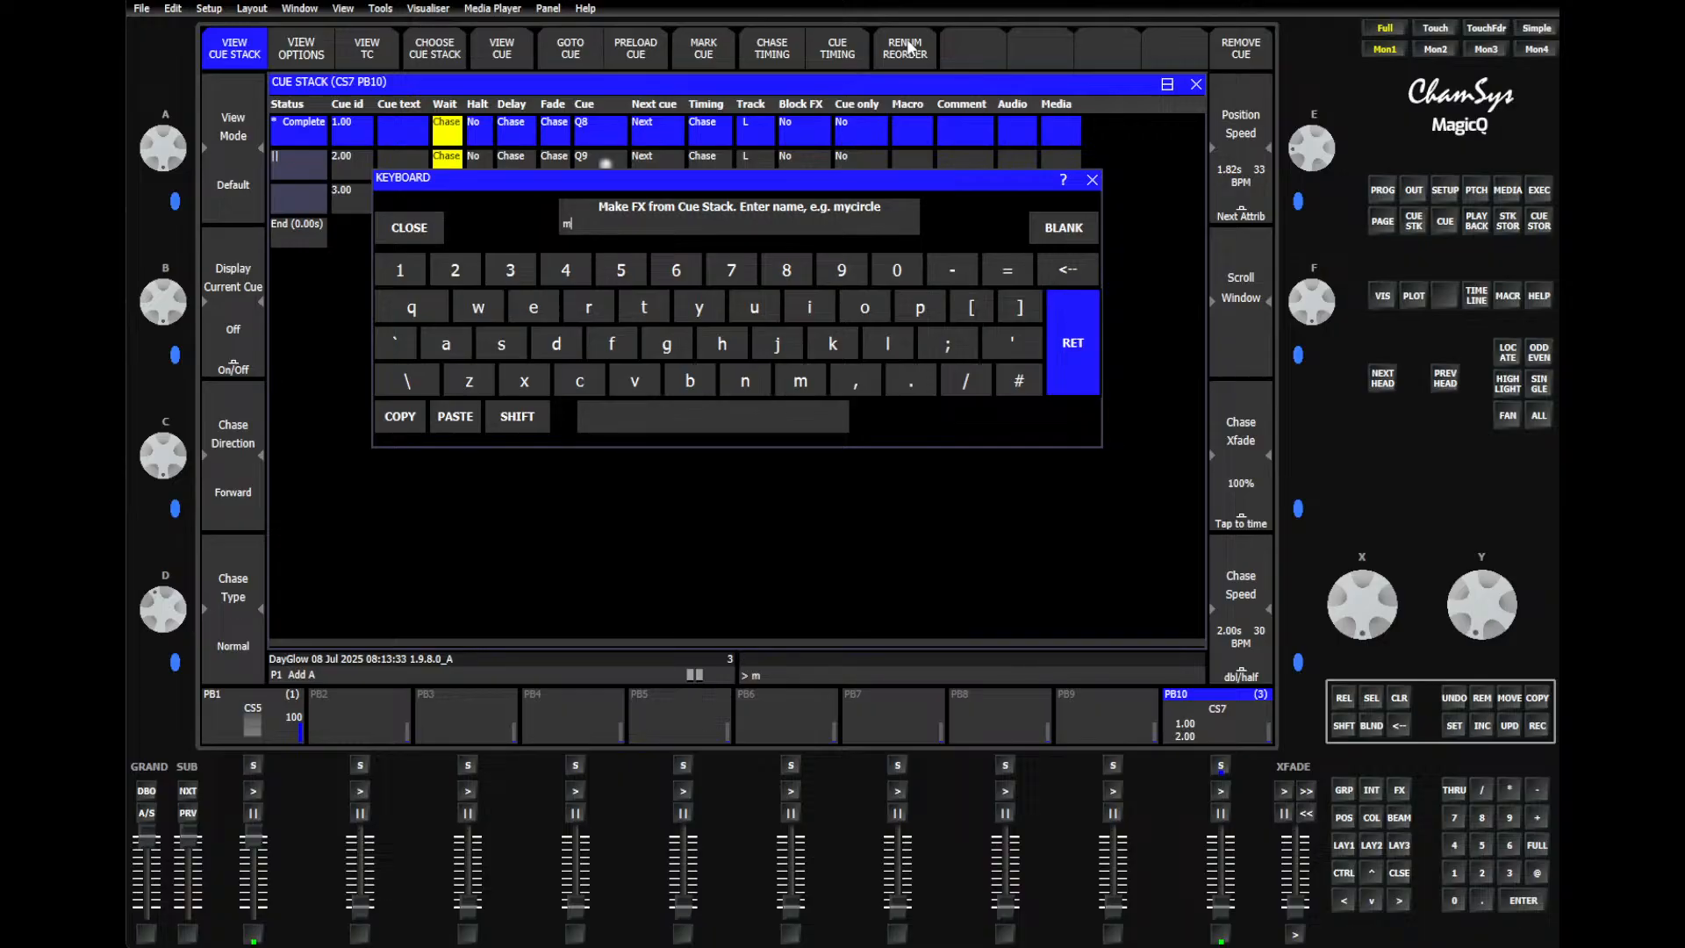
type("y TD")
key("Return")
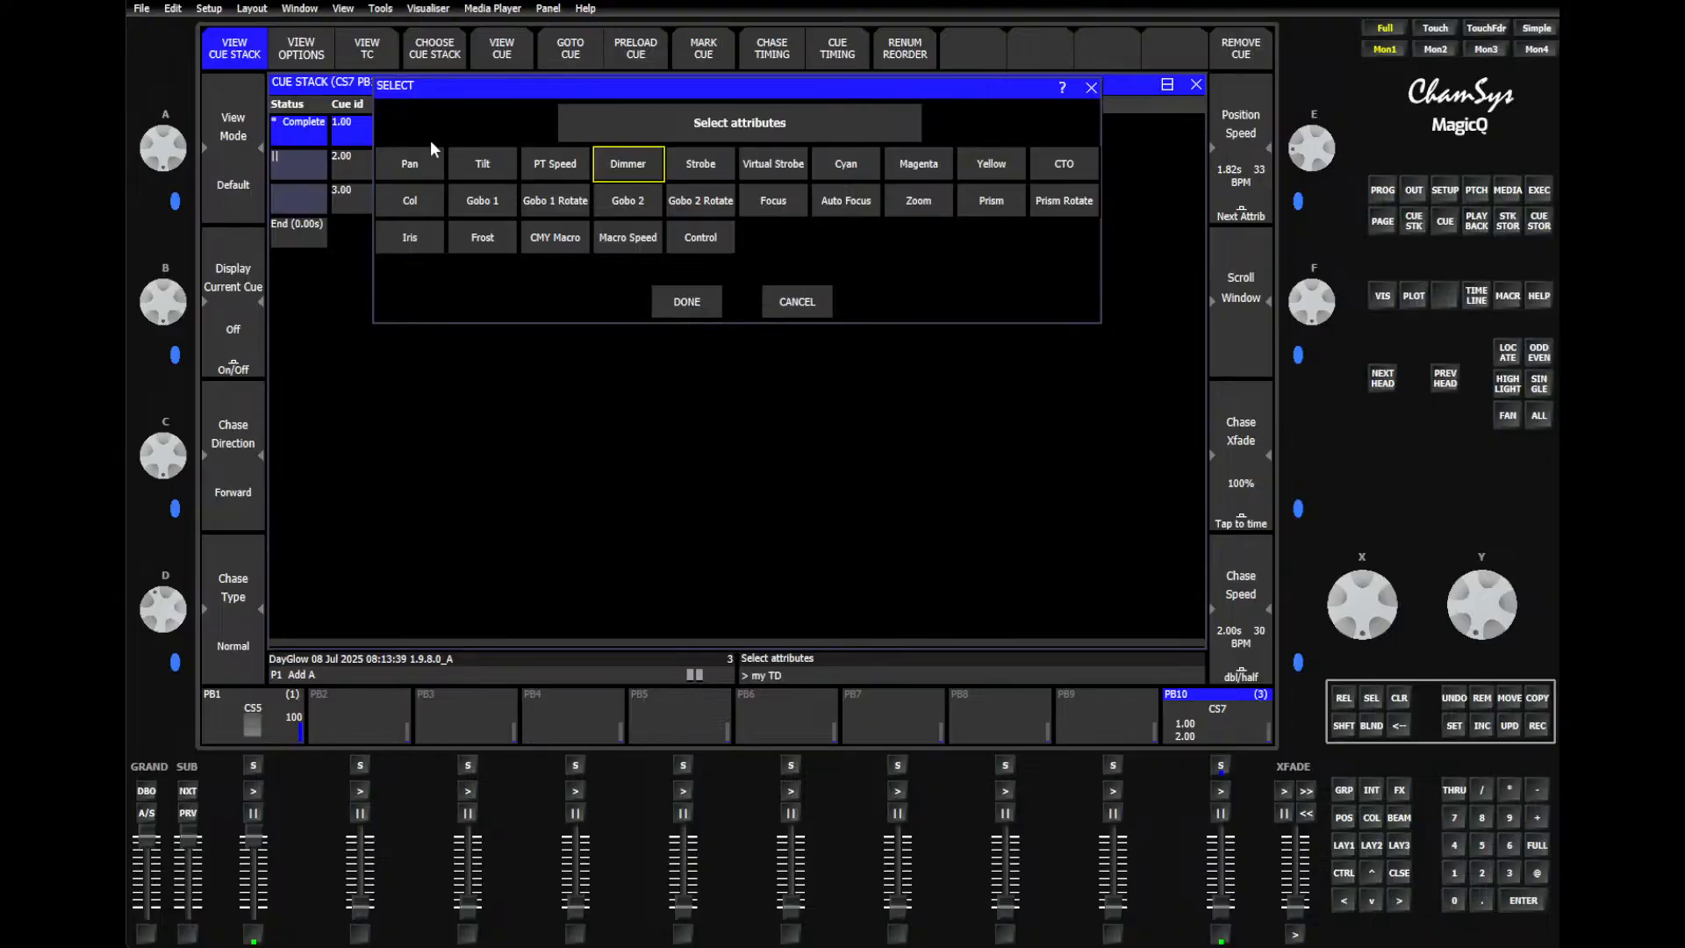
left_click(491, 173)
left_click(619, 169)
left_click(674, 309)
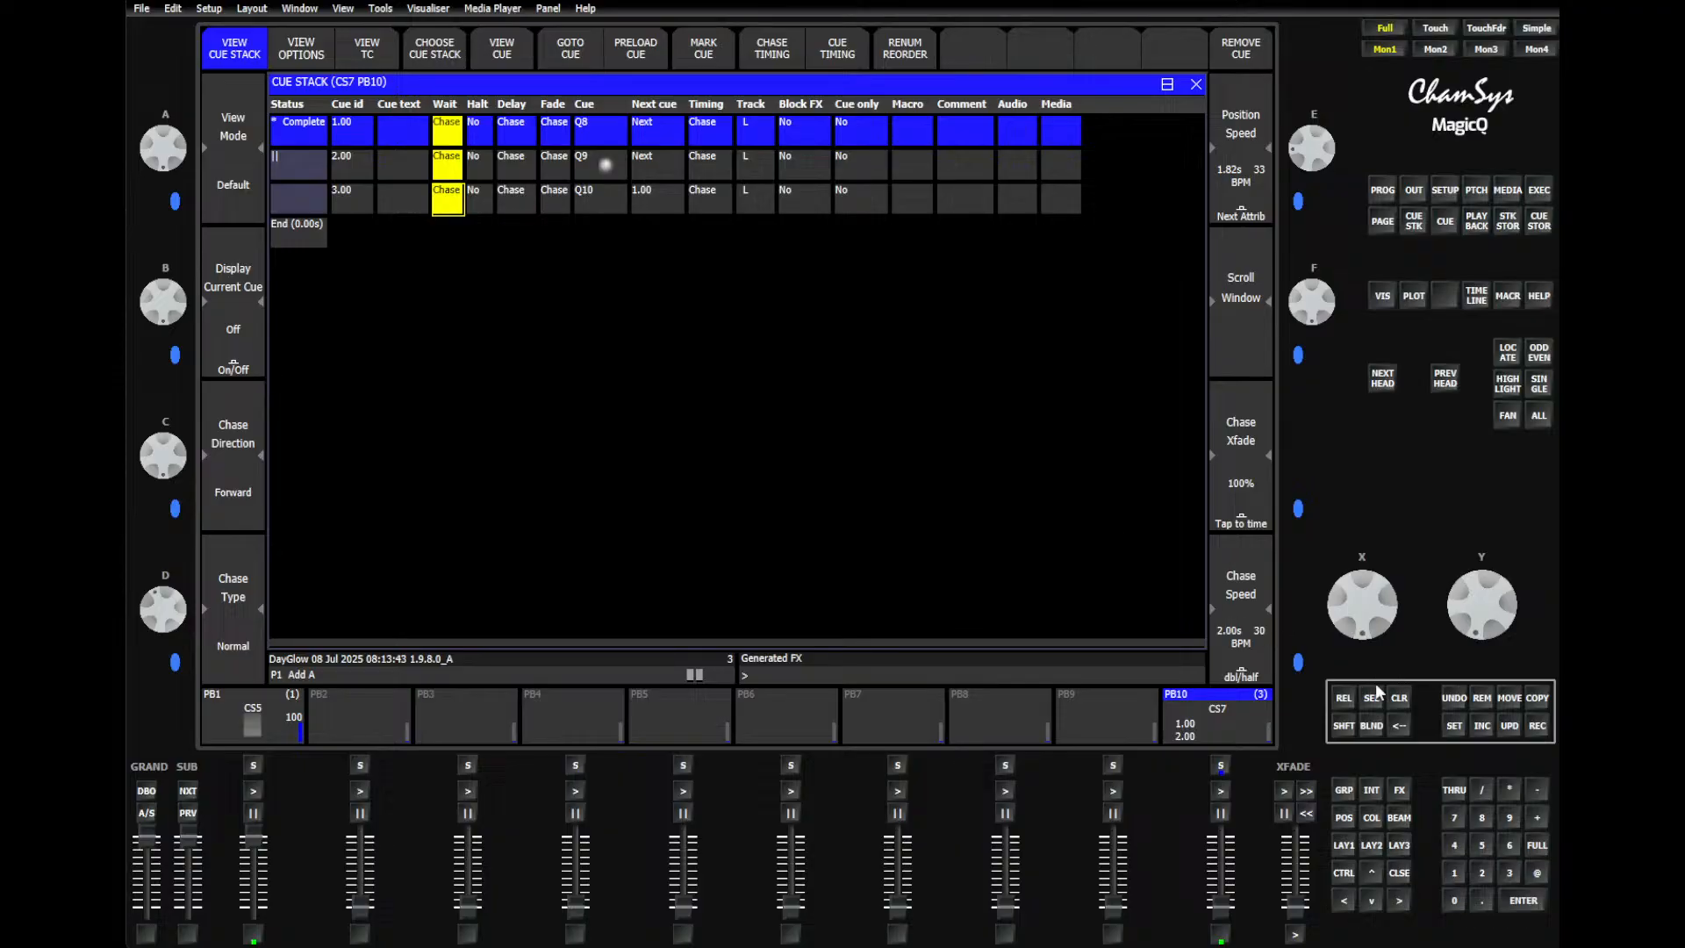
Step: Remove the cue stack from playback 10 and confirm the removal
left_click(1481, 697)
left_click(1248, 728)
left_click(625, 266)
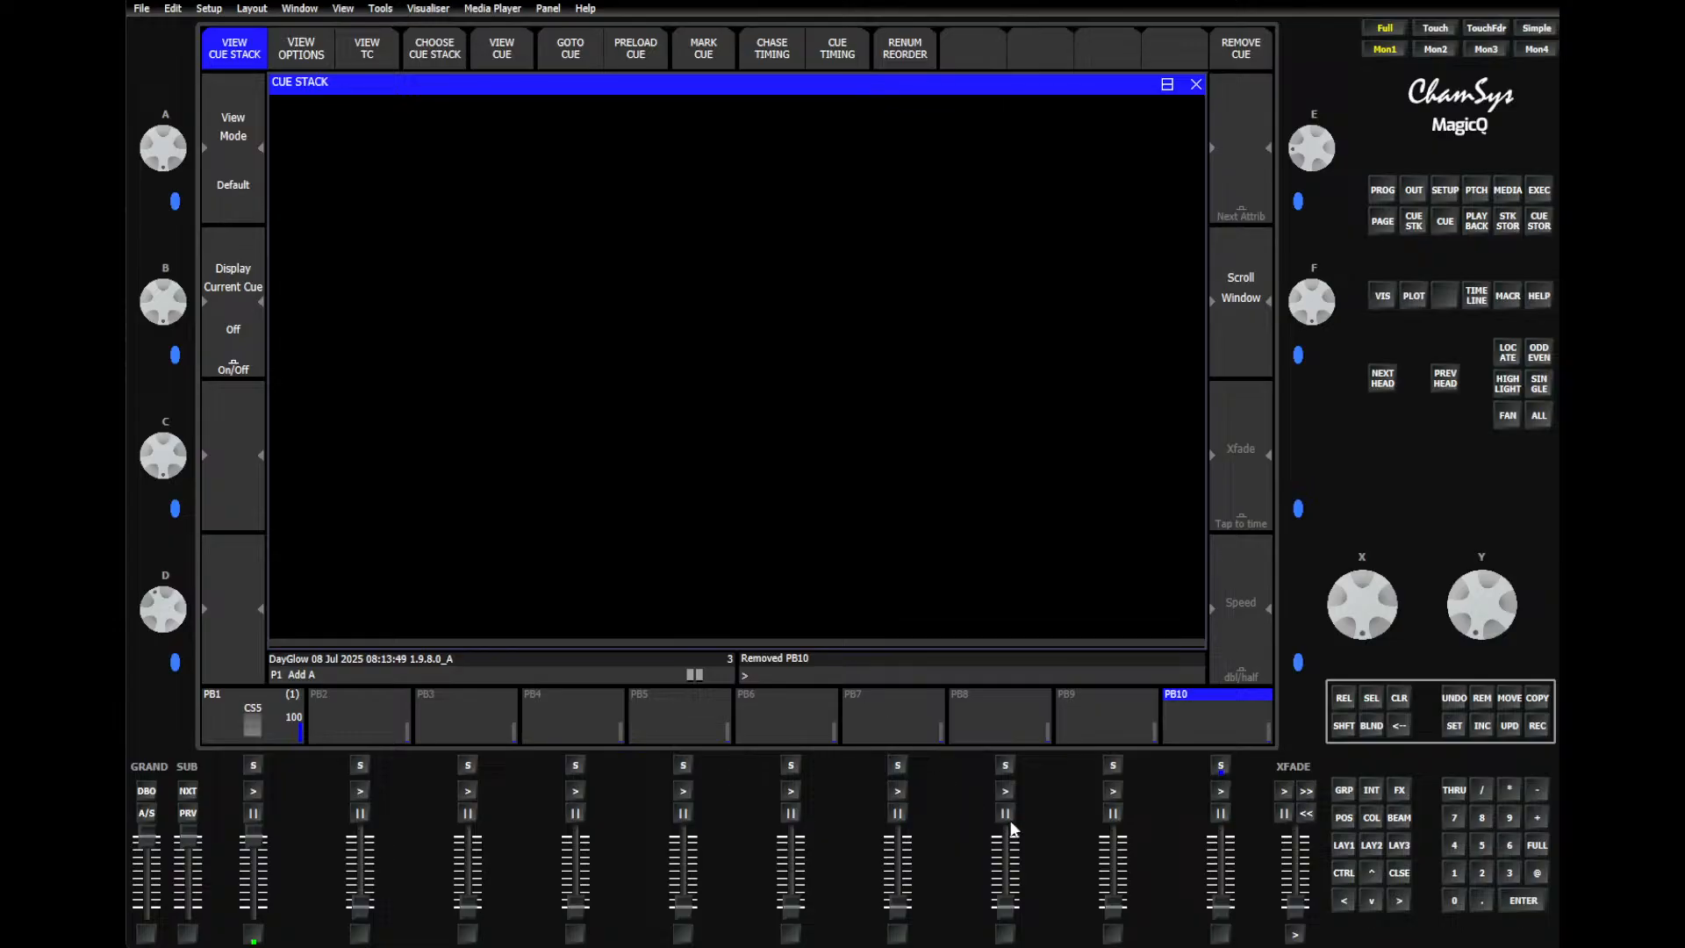
Step: Select the MavMK2Spot group, load the user FX my TD in the FX editor and check its attribute, head and step settings
left_click(1343, 790)
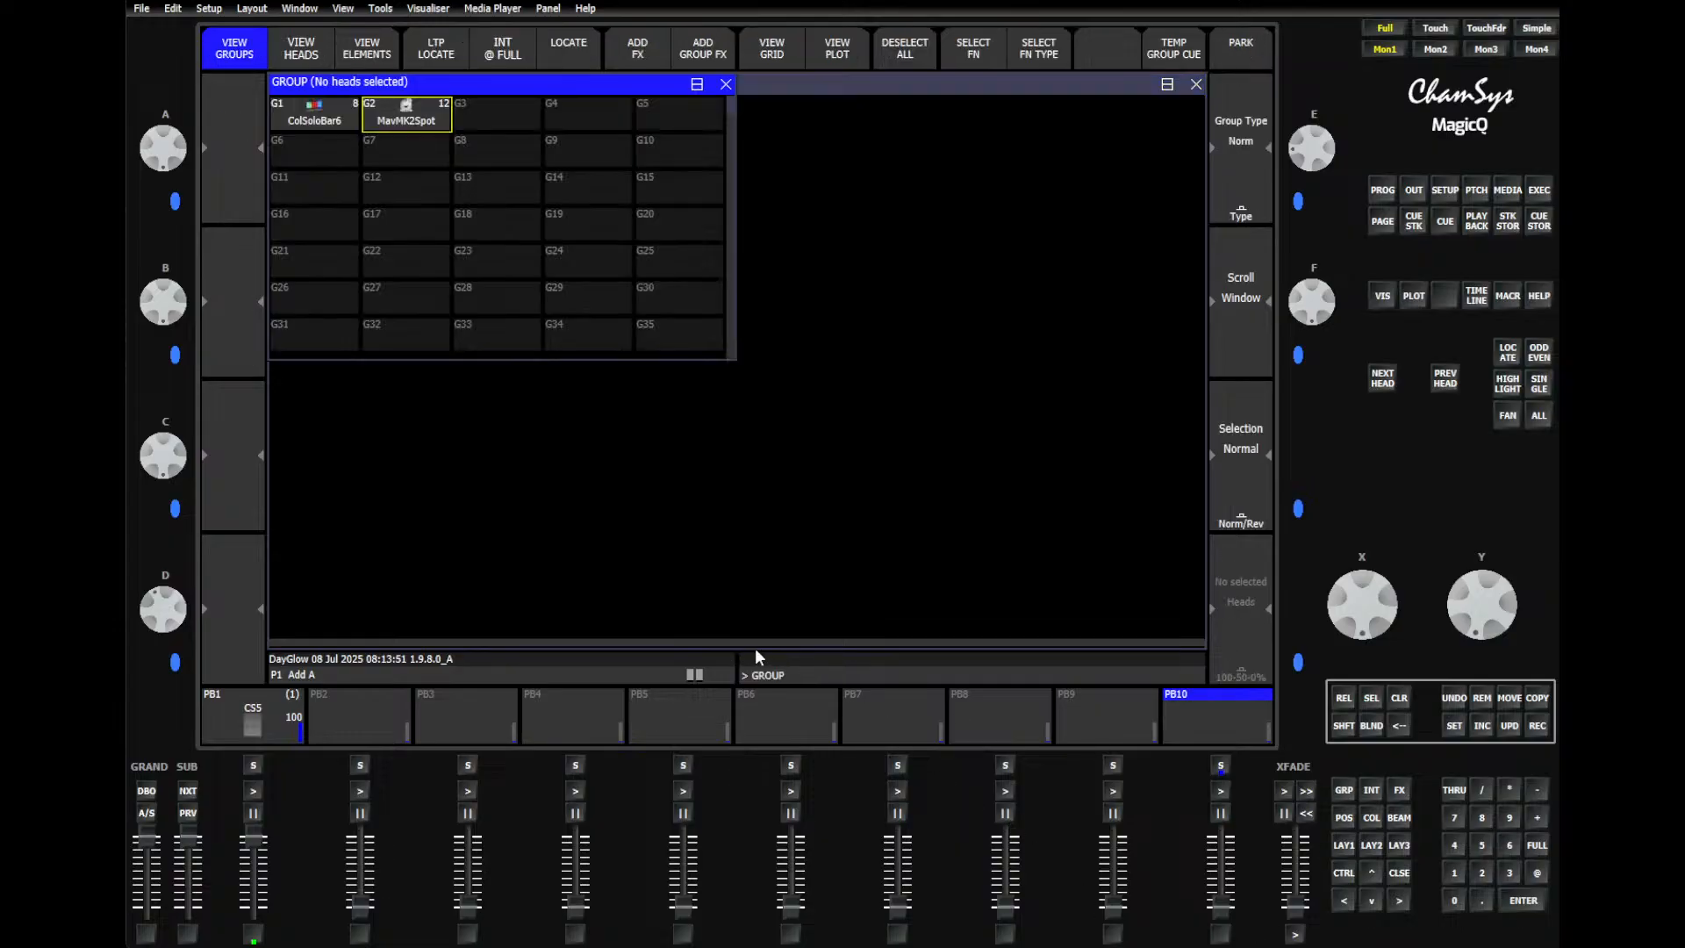
left_click(430, 124)
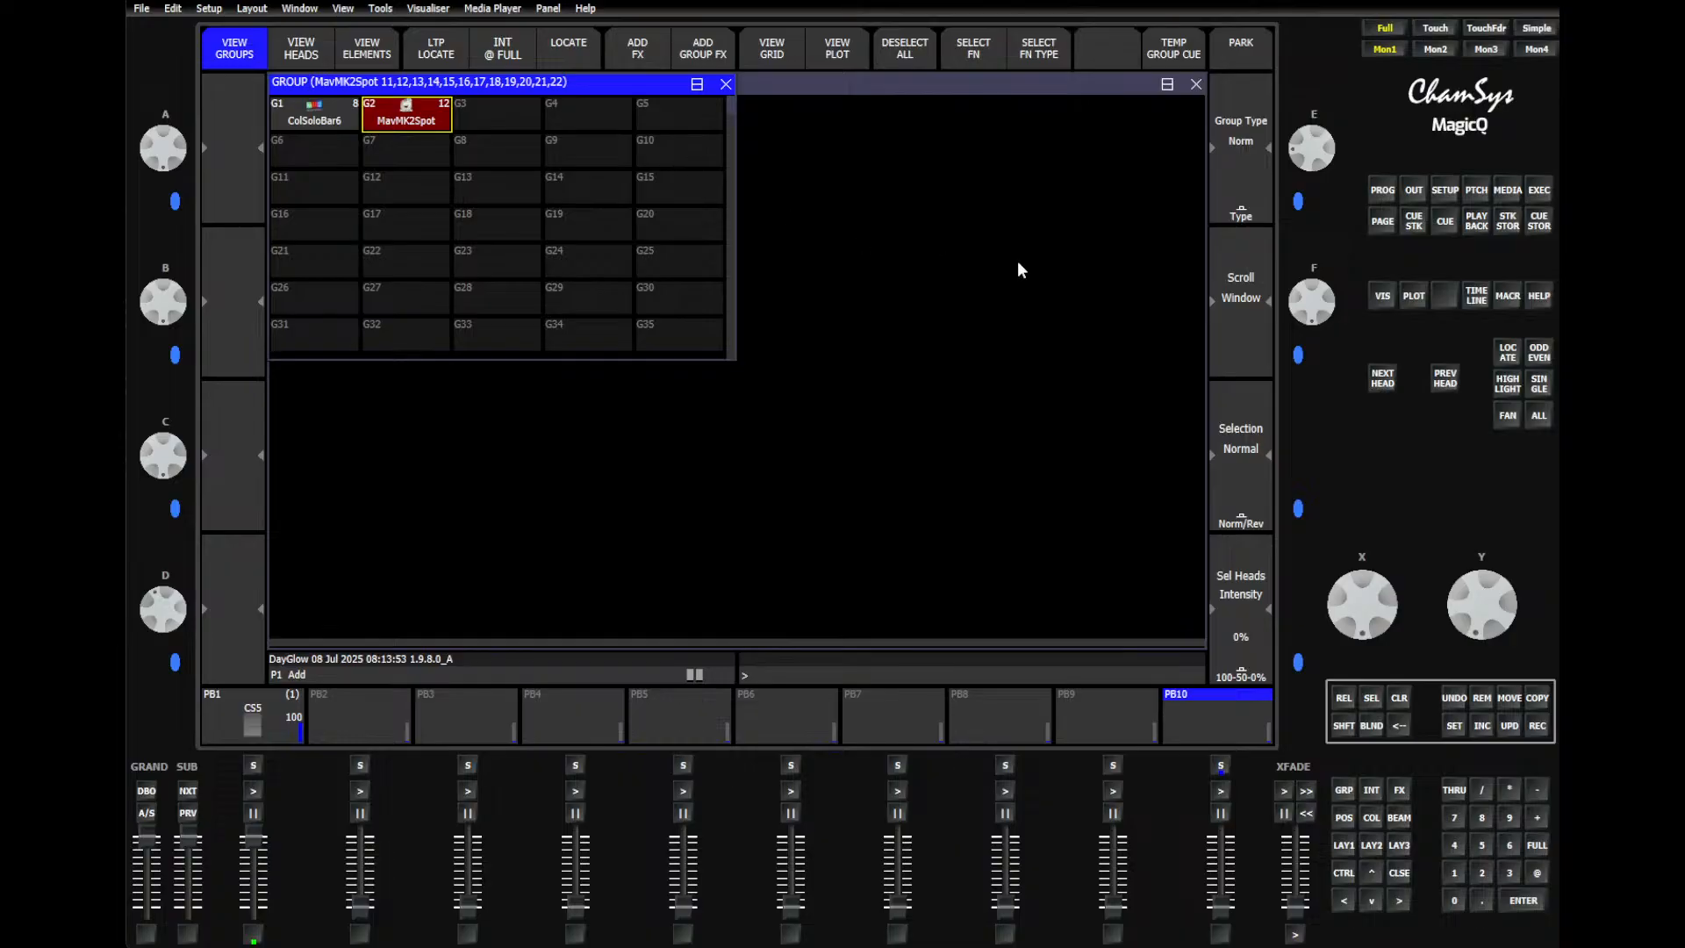
left_click(1399, 792)
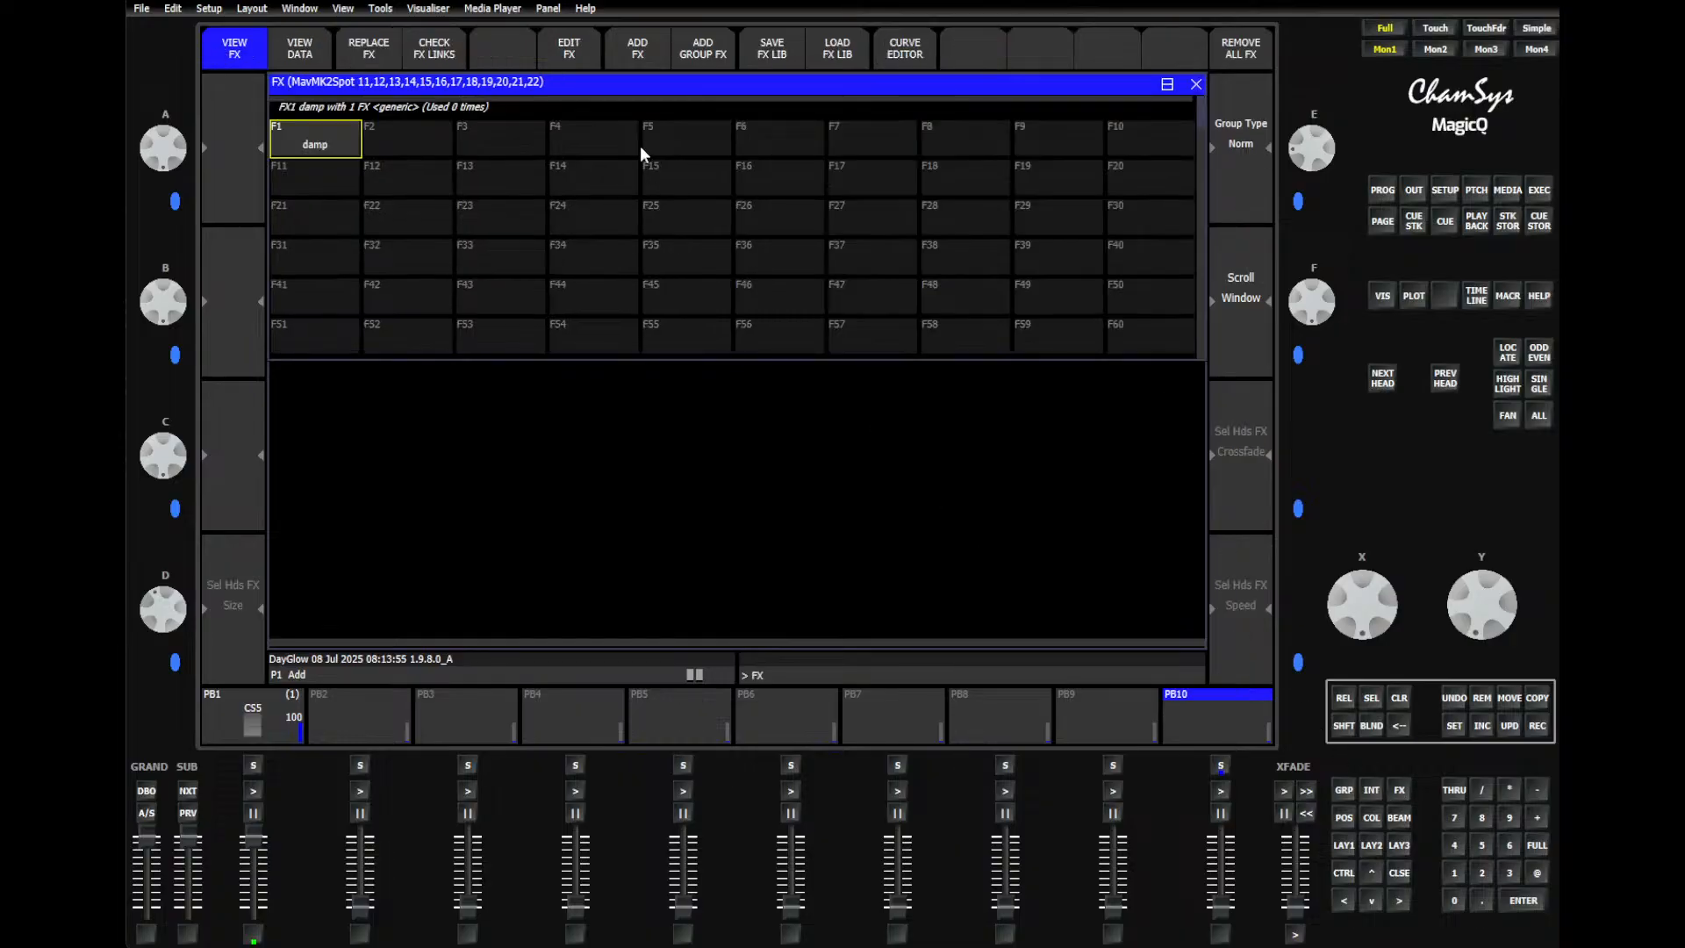
left_click(566, 50)
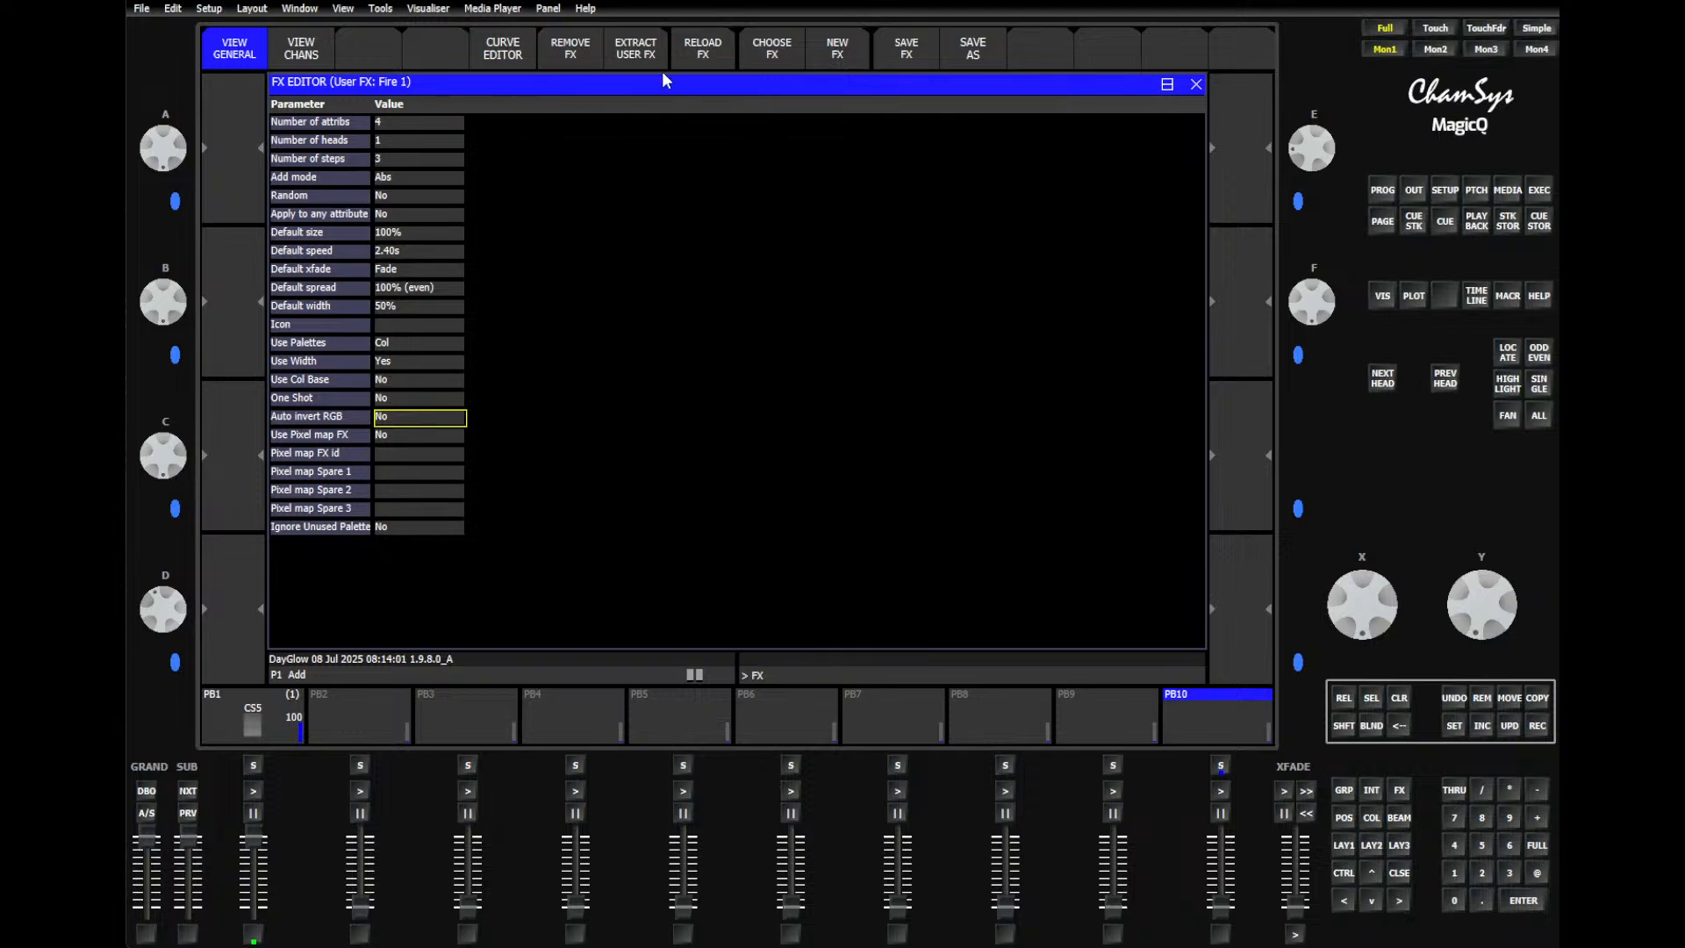
left_click(784, 51)
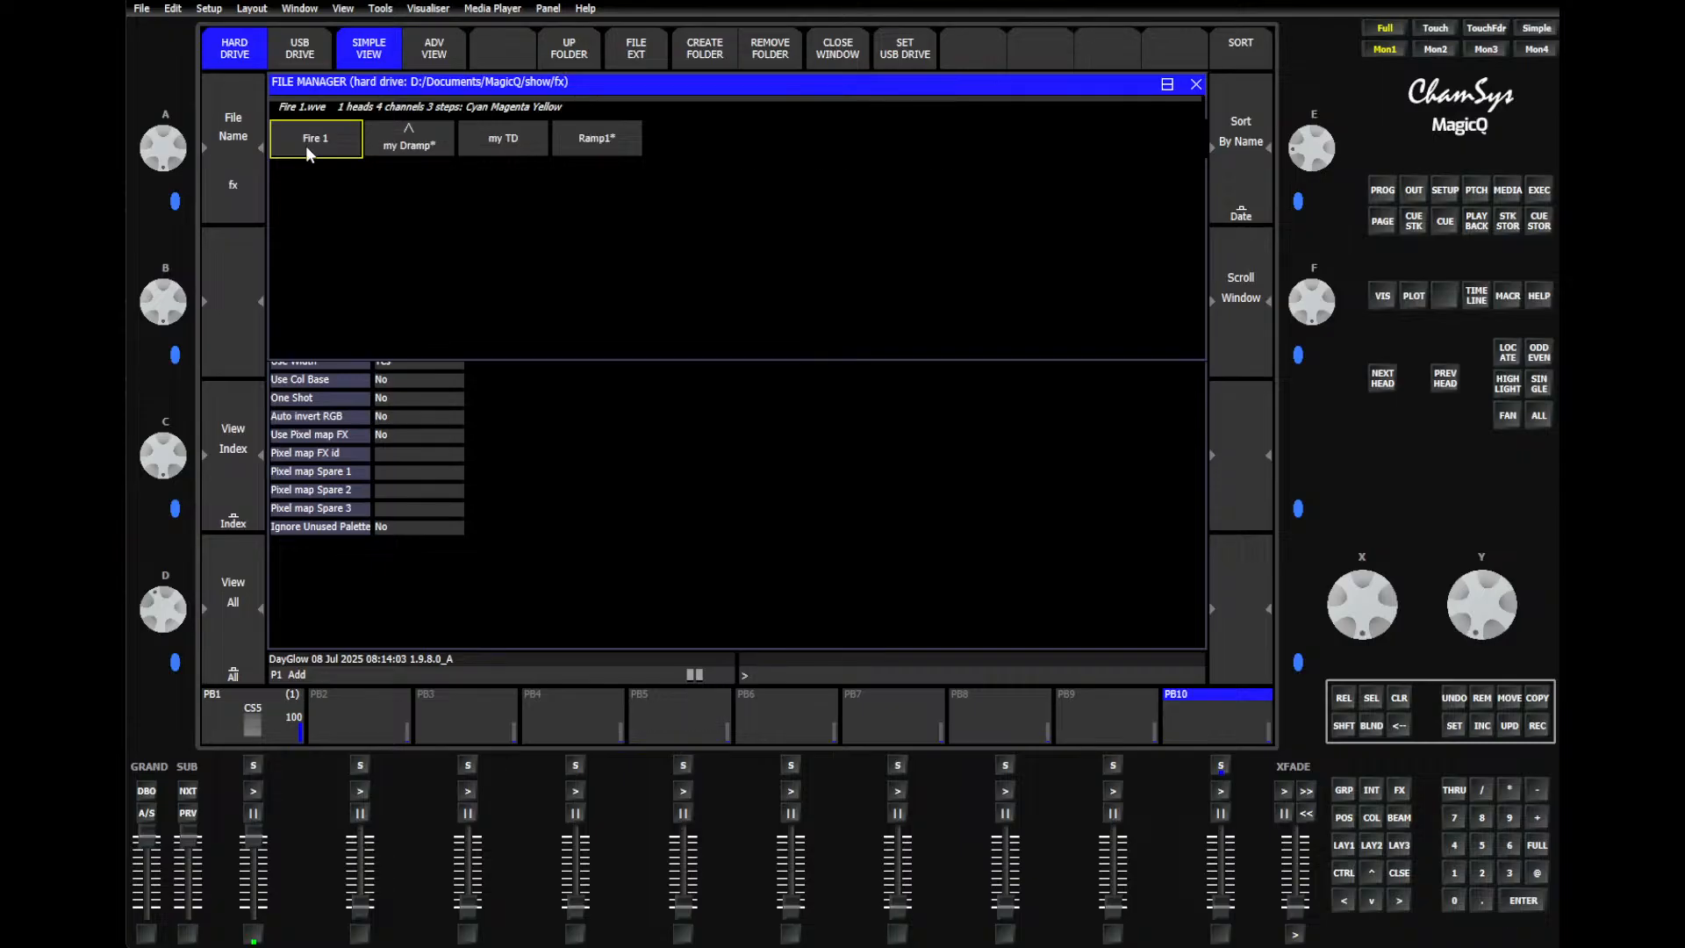
left_click(503, 141)
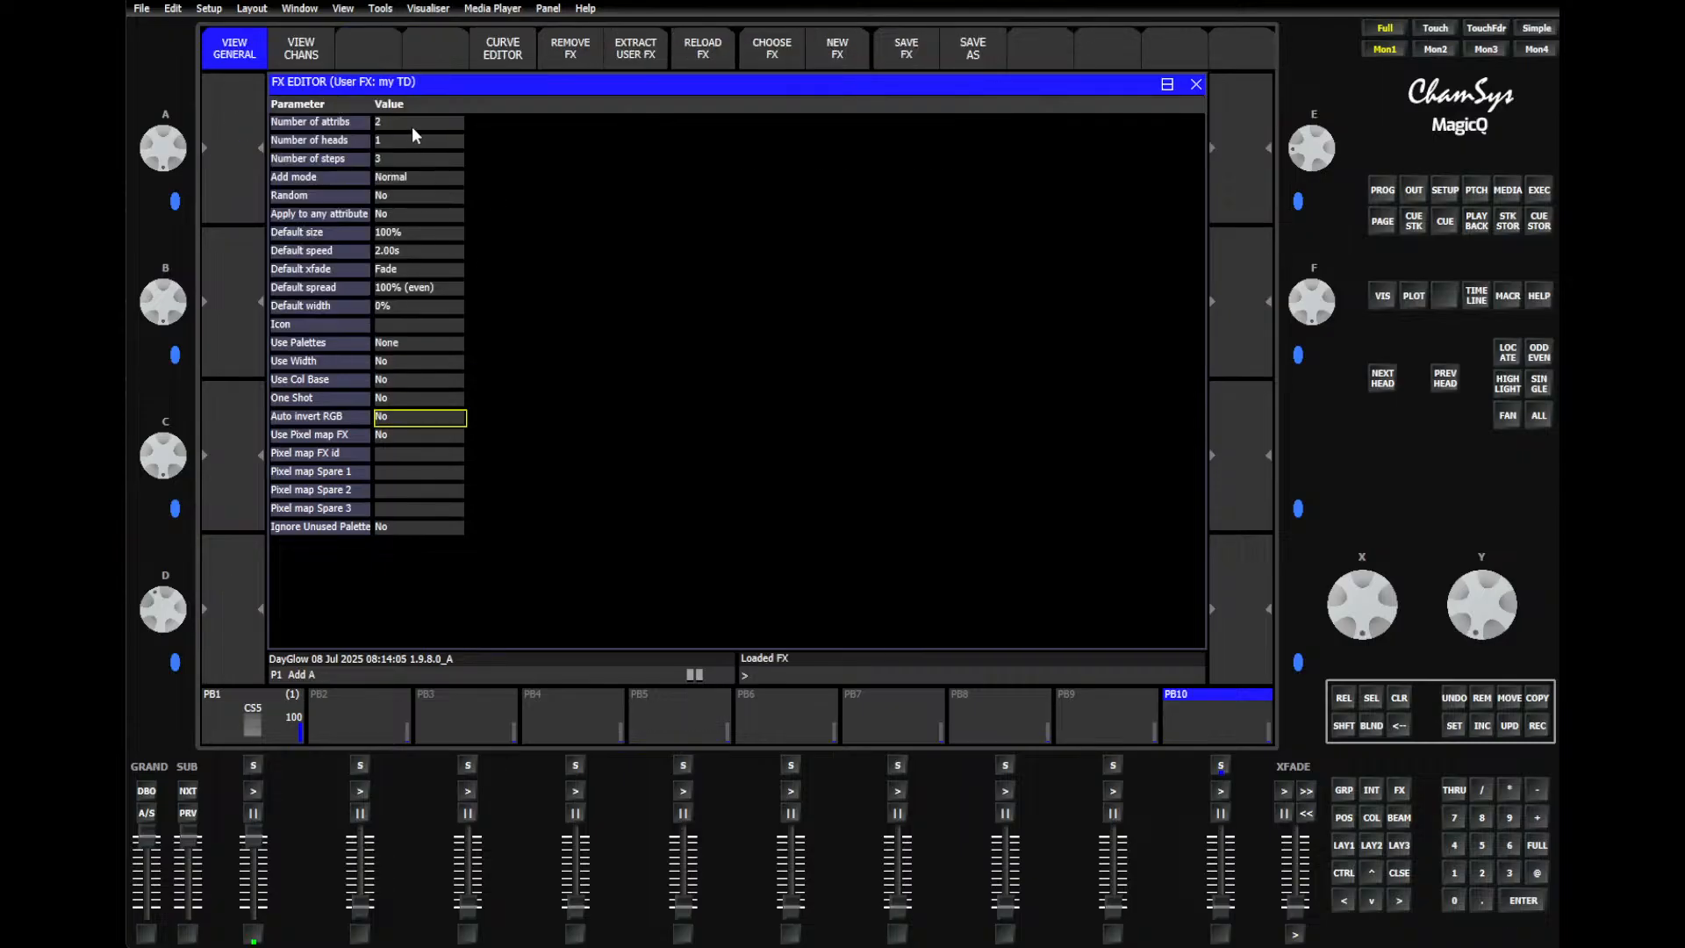
left_click_drag(334, 122, 411, 129)
left_click(391, 158)
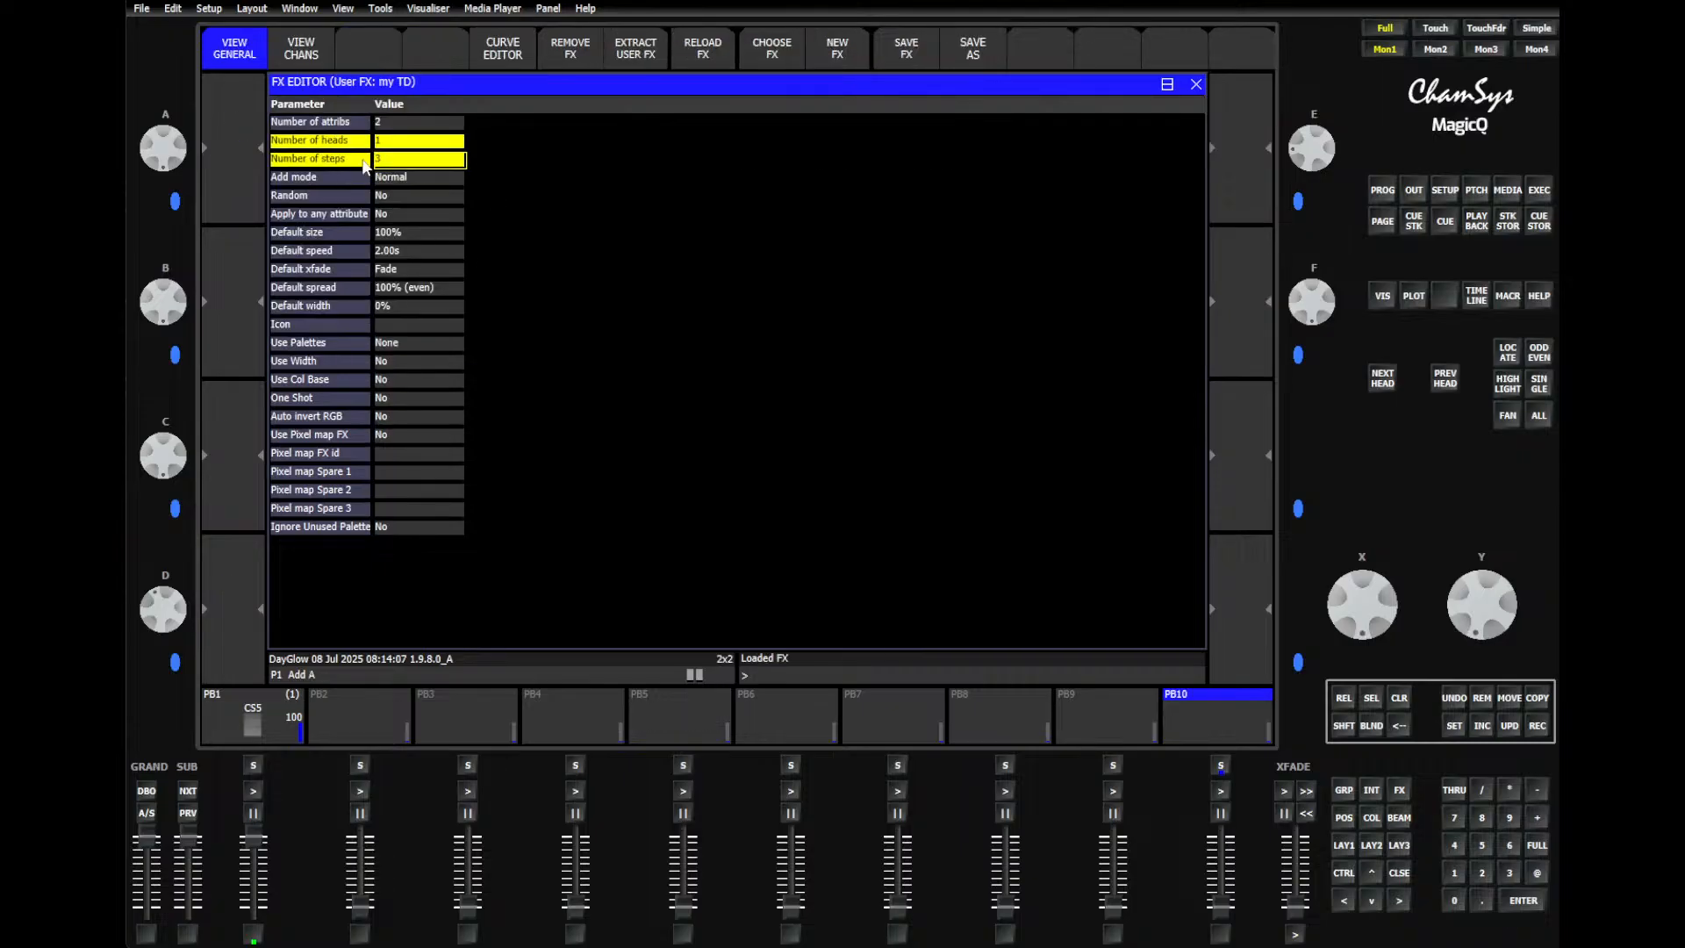
Step: Set the my TD FX's add mode to Abs, check its channel steps and save the FX
double_click(403, 176)
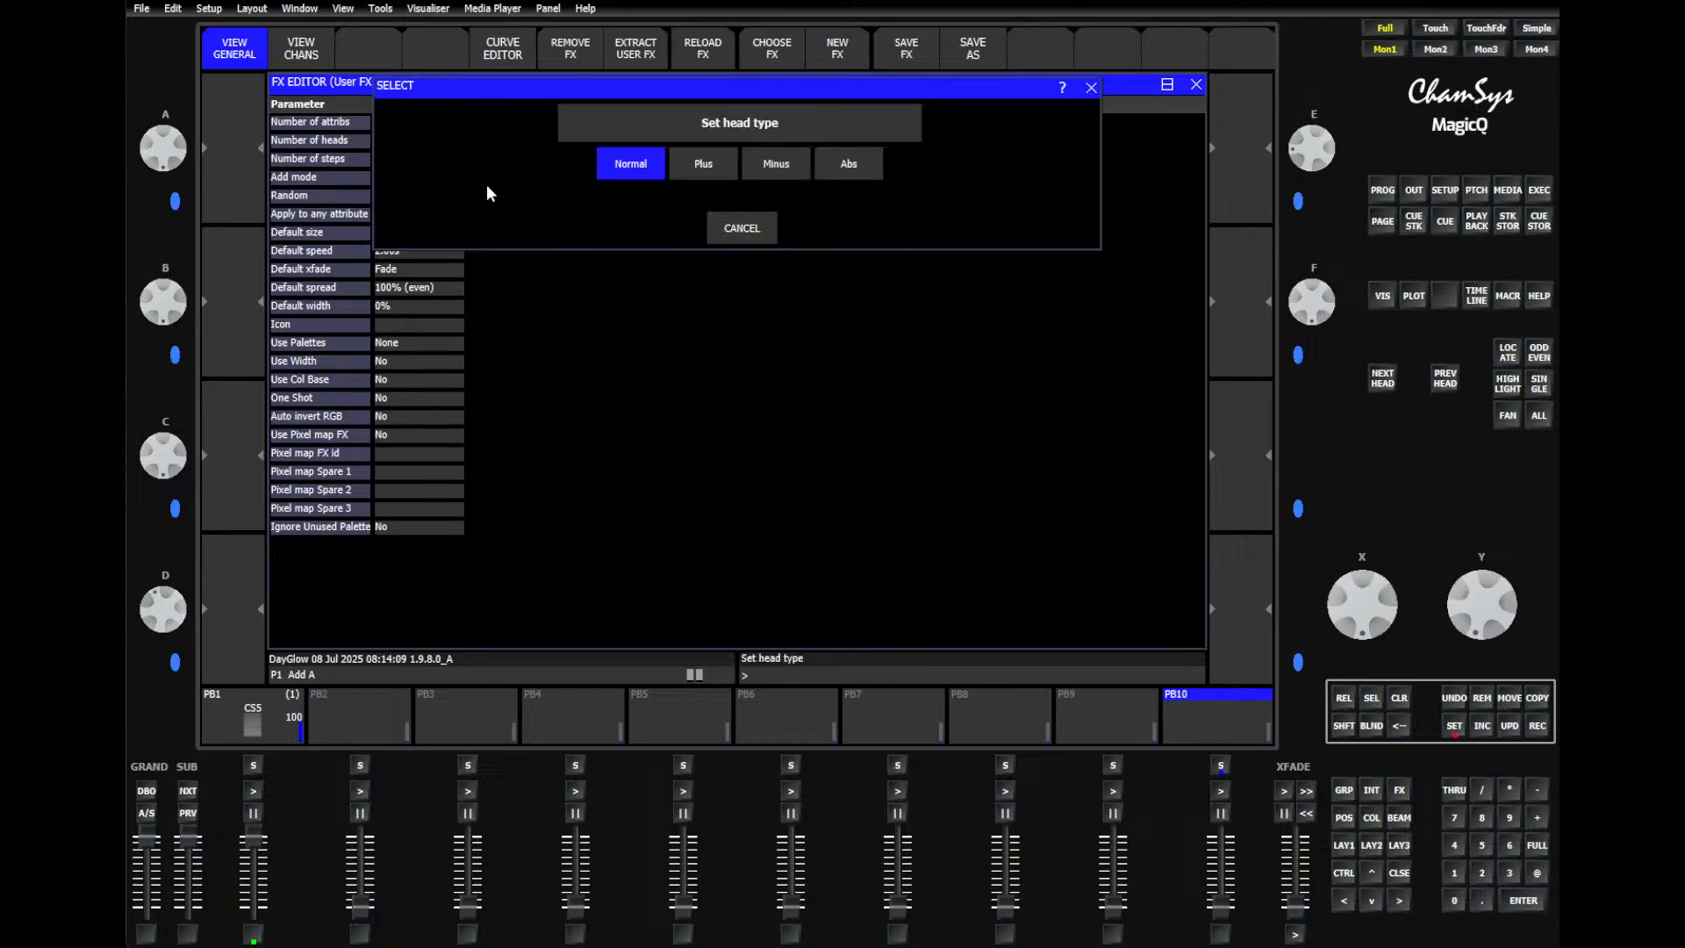
left_click(842, 163)
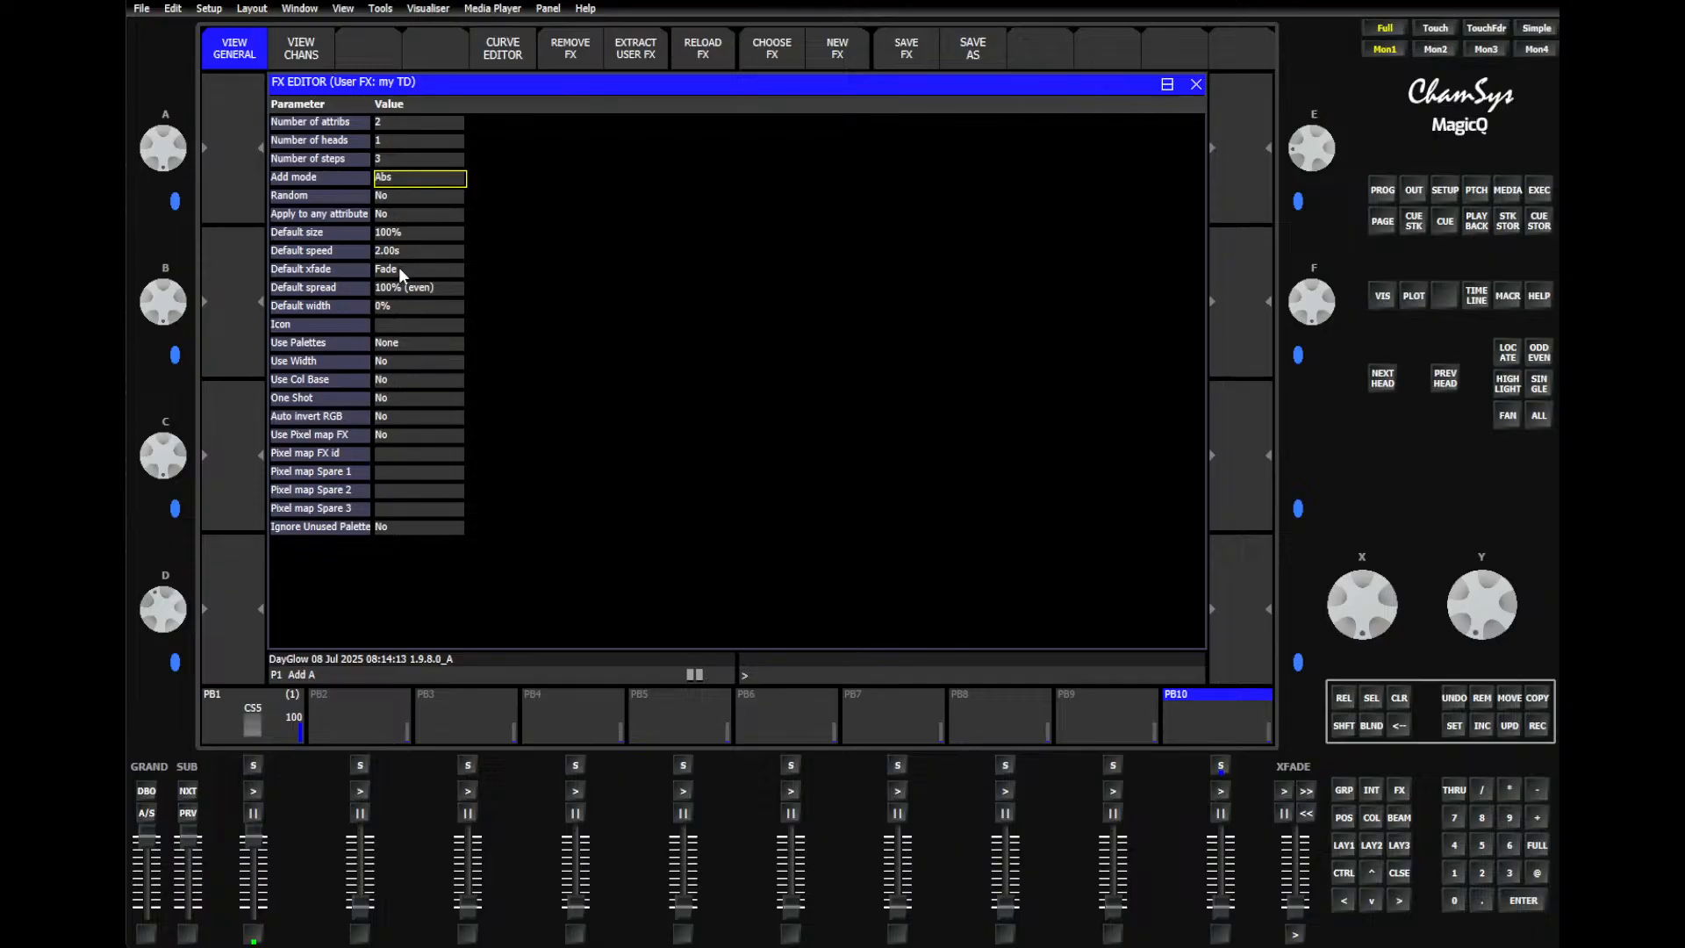
left_click(301, 63)
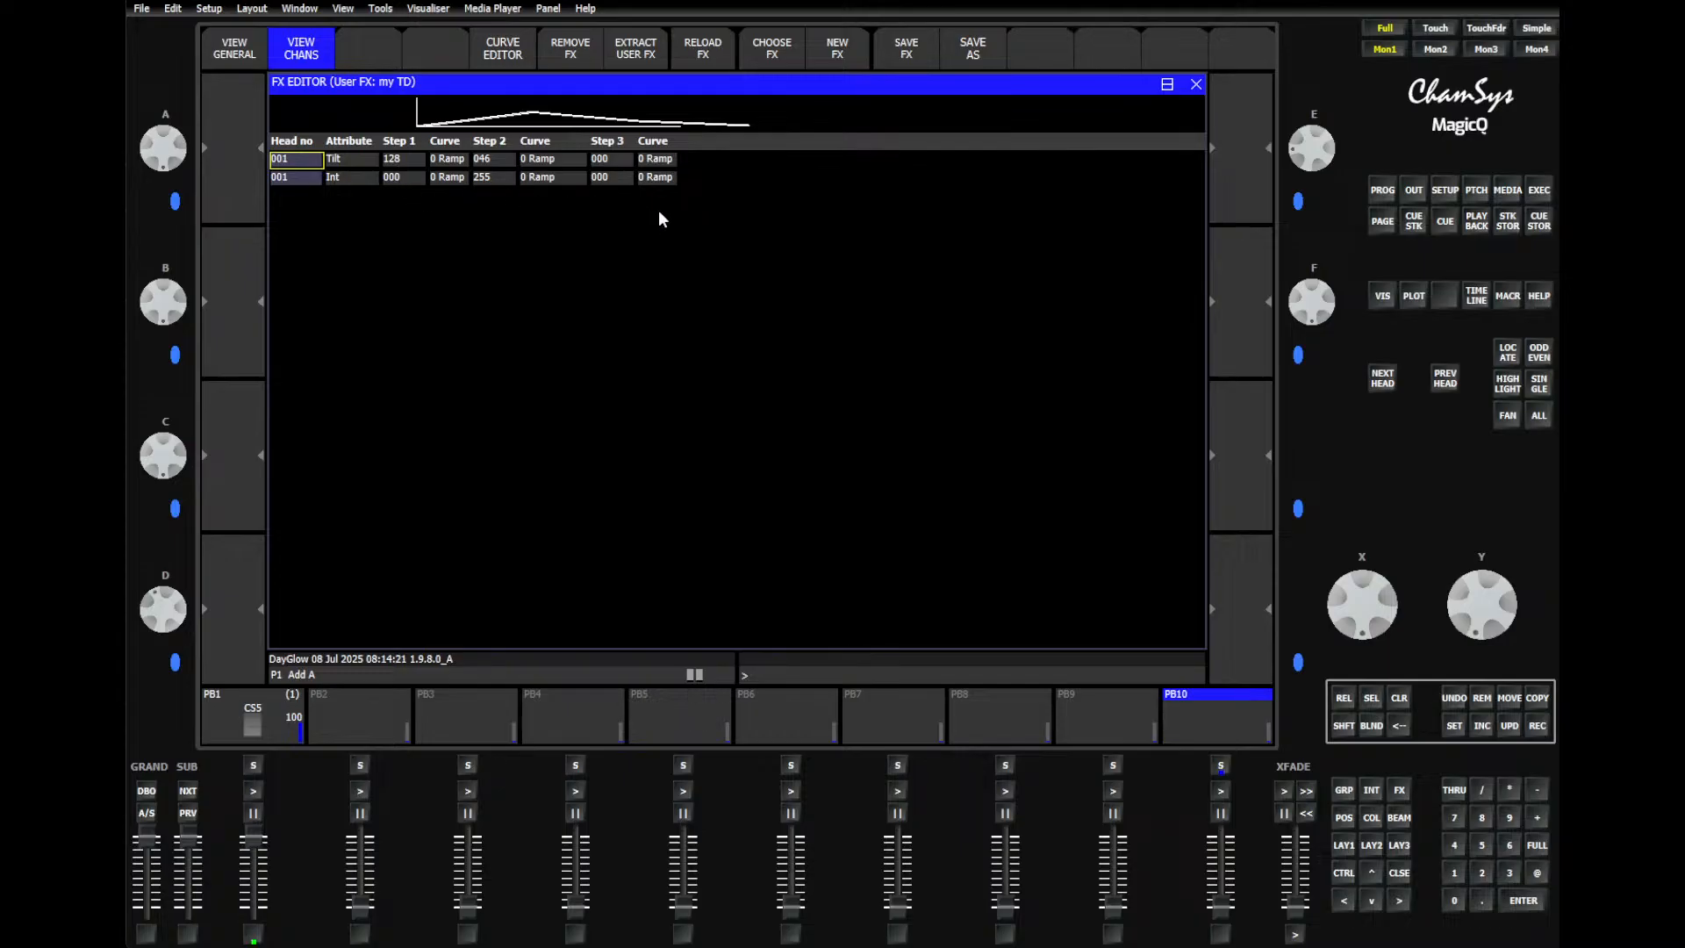
left_click(894, 58)
Step: Add the user FX my TD to the selected MavMK2Spot heads
left_click(1399, 791)
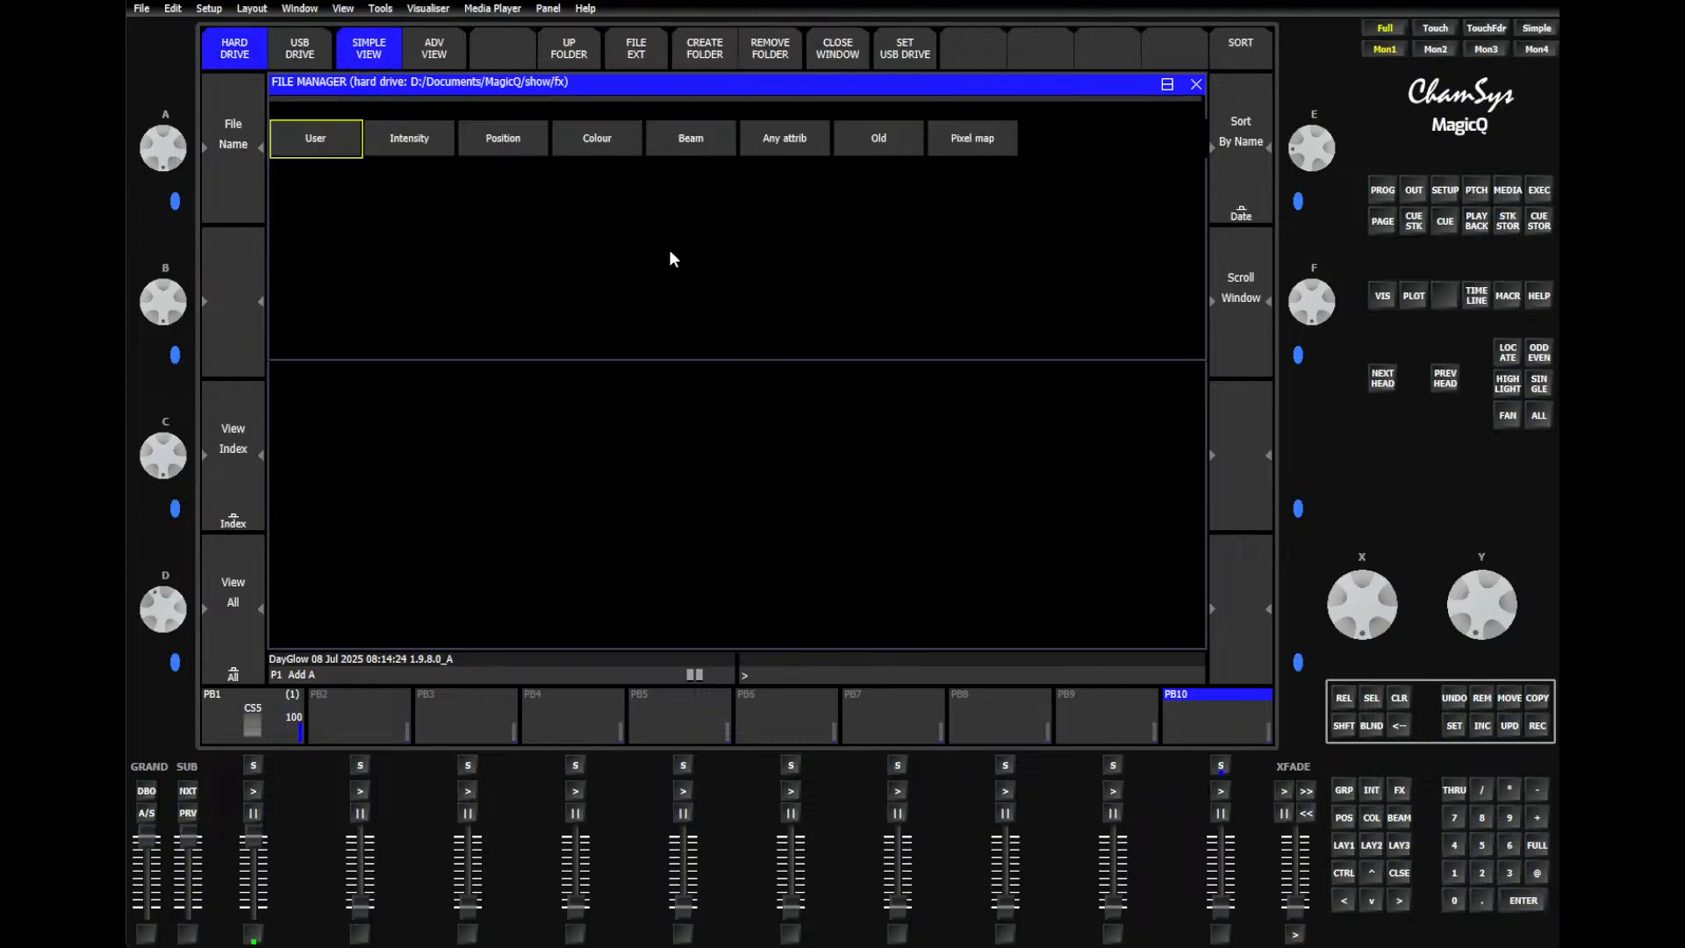
left_click(308, 141)
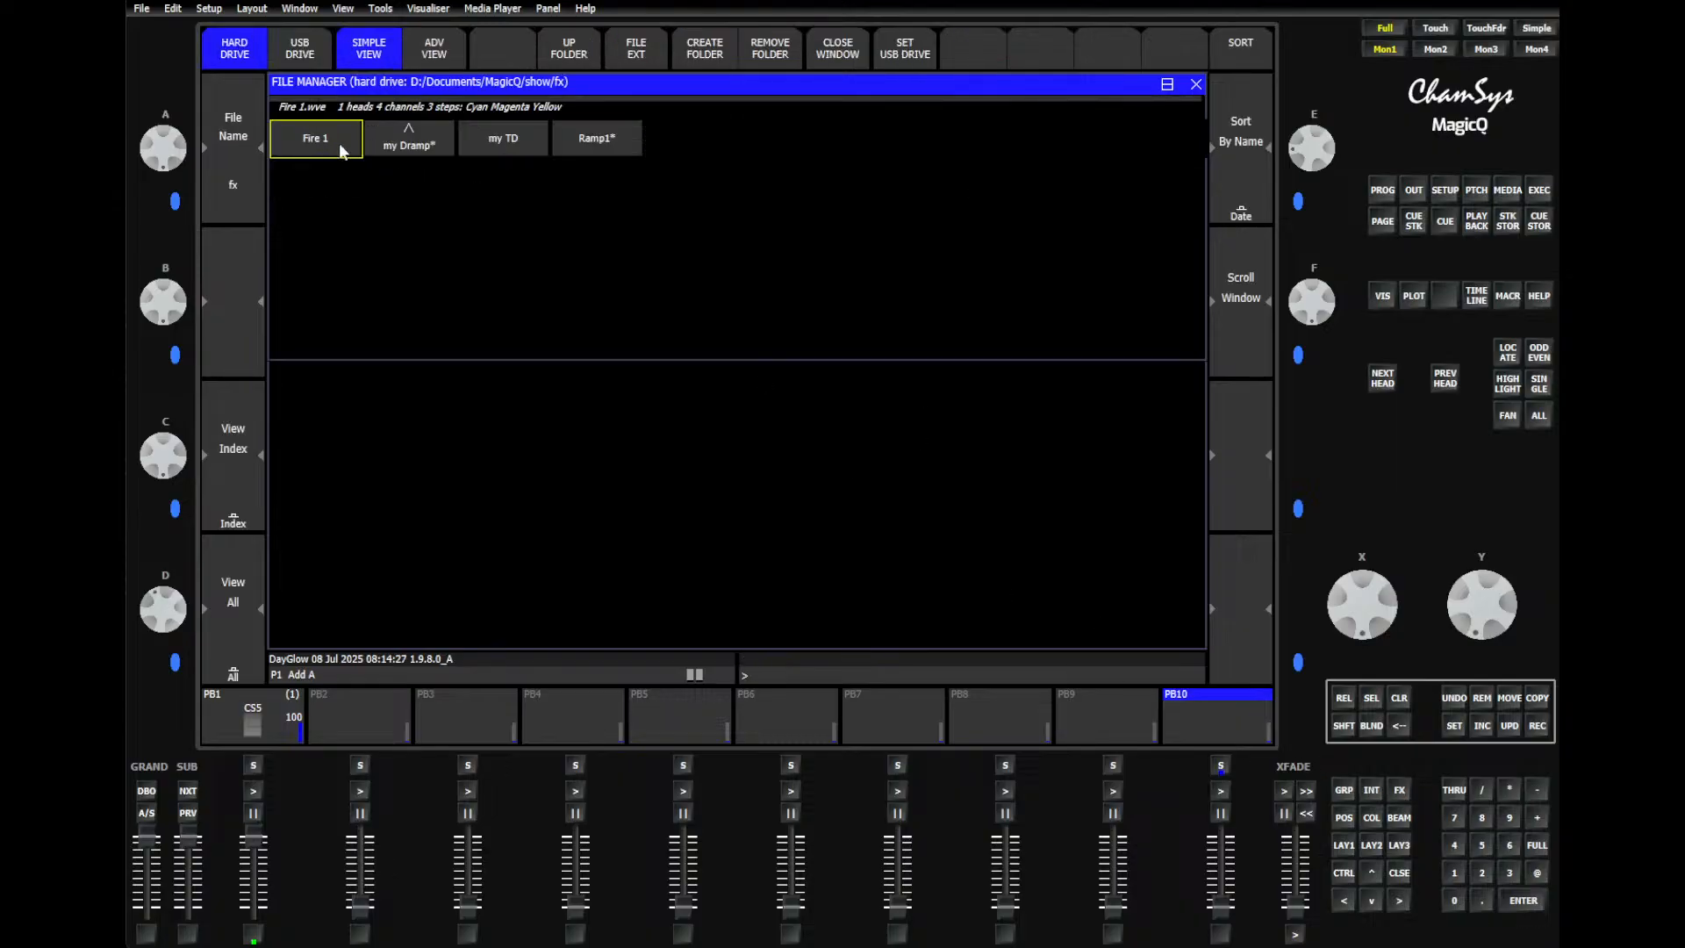
left_click(514, 133)
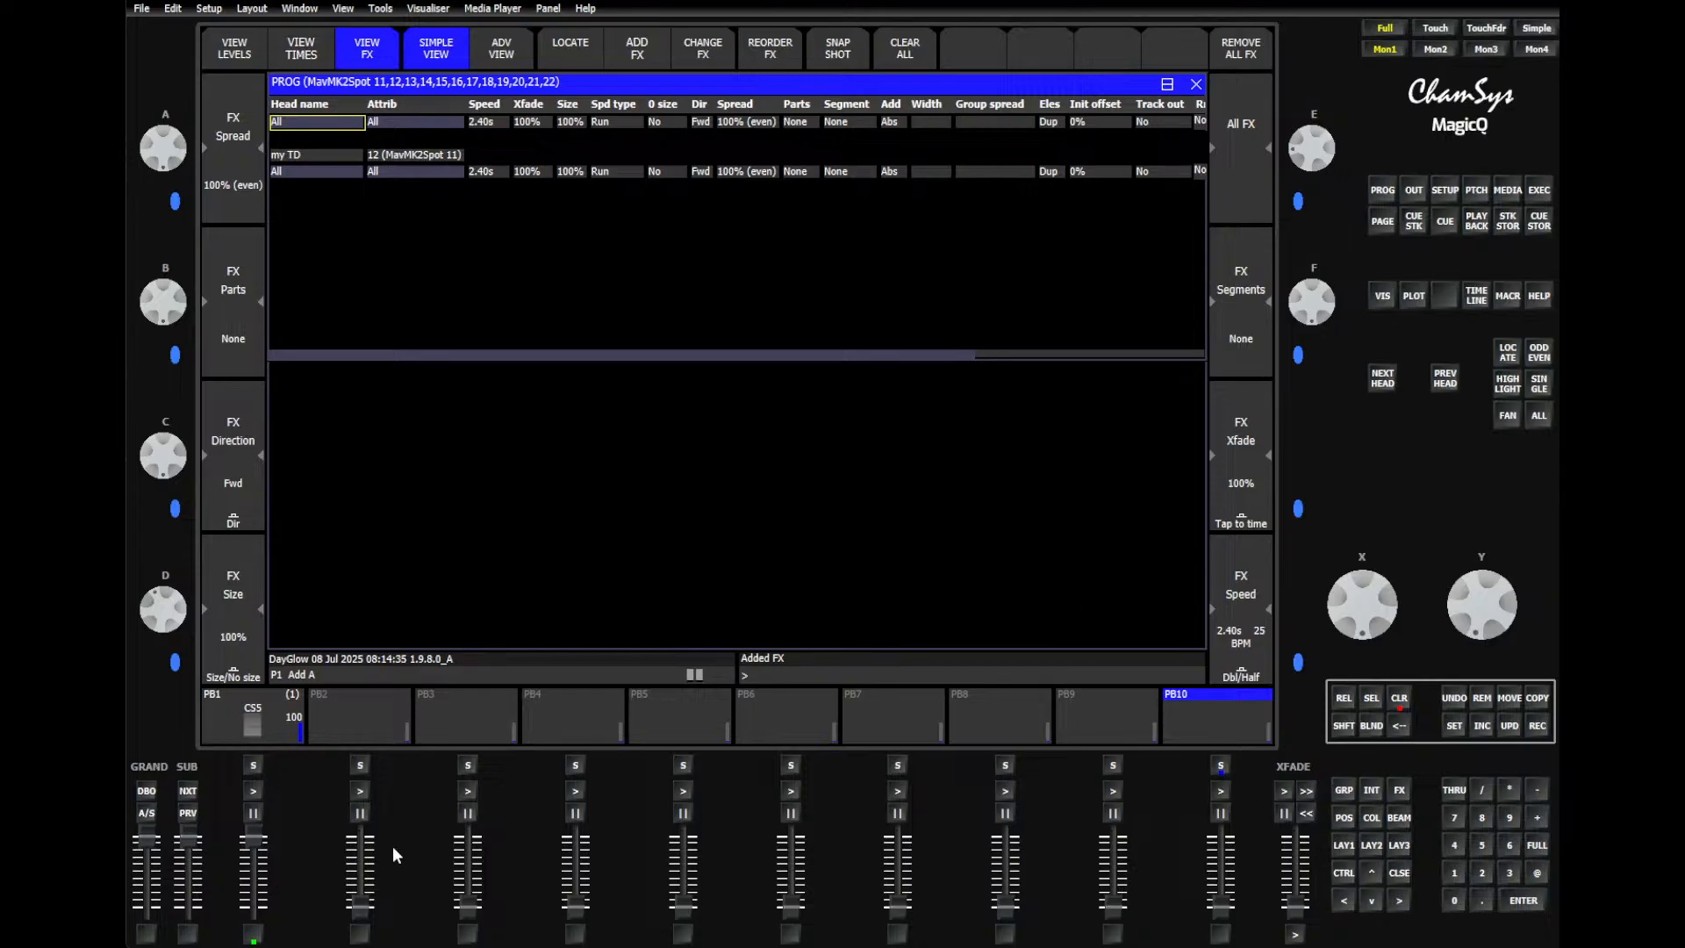
Step: Lower playback 1 to zero and set the my TD FX's direction to Centre out
left_click(253, 791)
left_click_drag(252, 840, 253, 904)
left_click(699, 172)
left_click(641, 165)
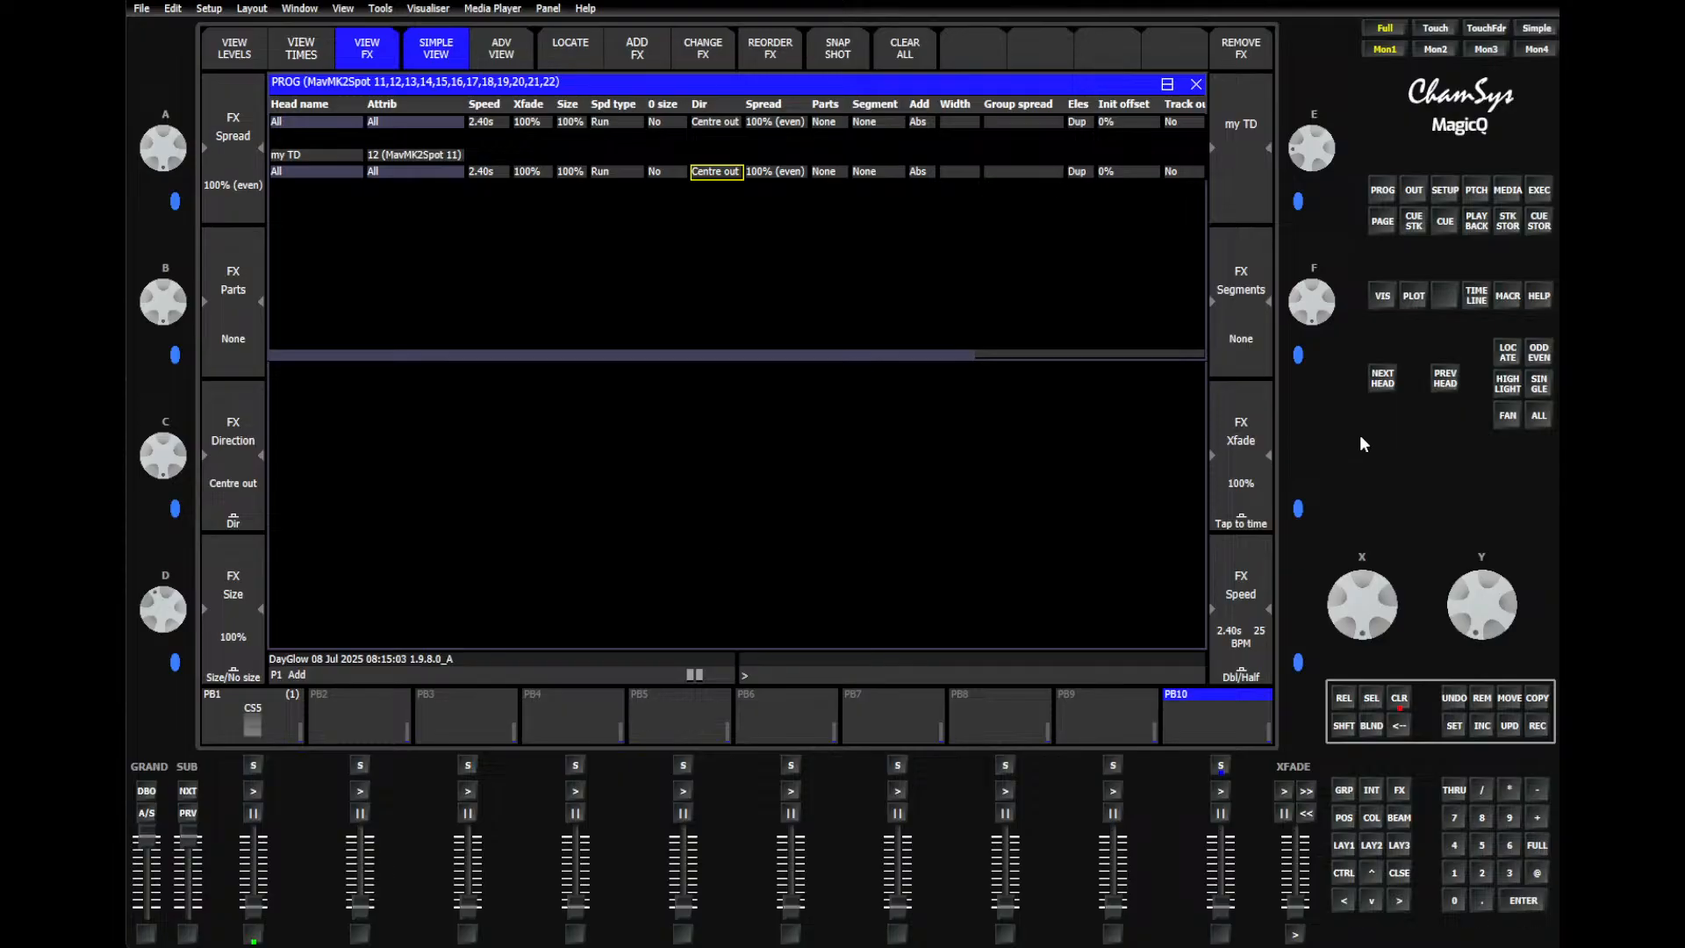
Step: Open my TD in the FX editor and examine its tilt and intensity step values
left_click(1398, 788)
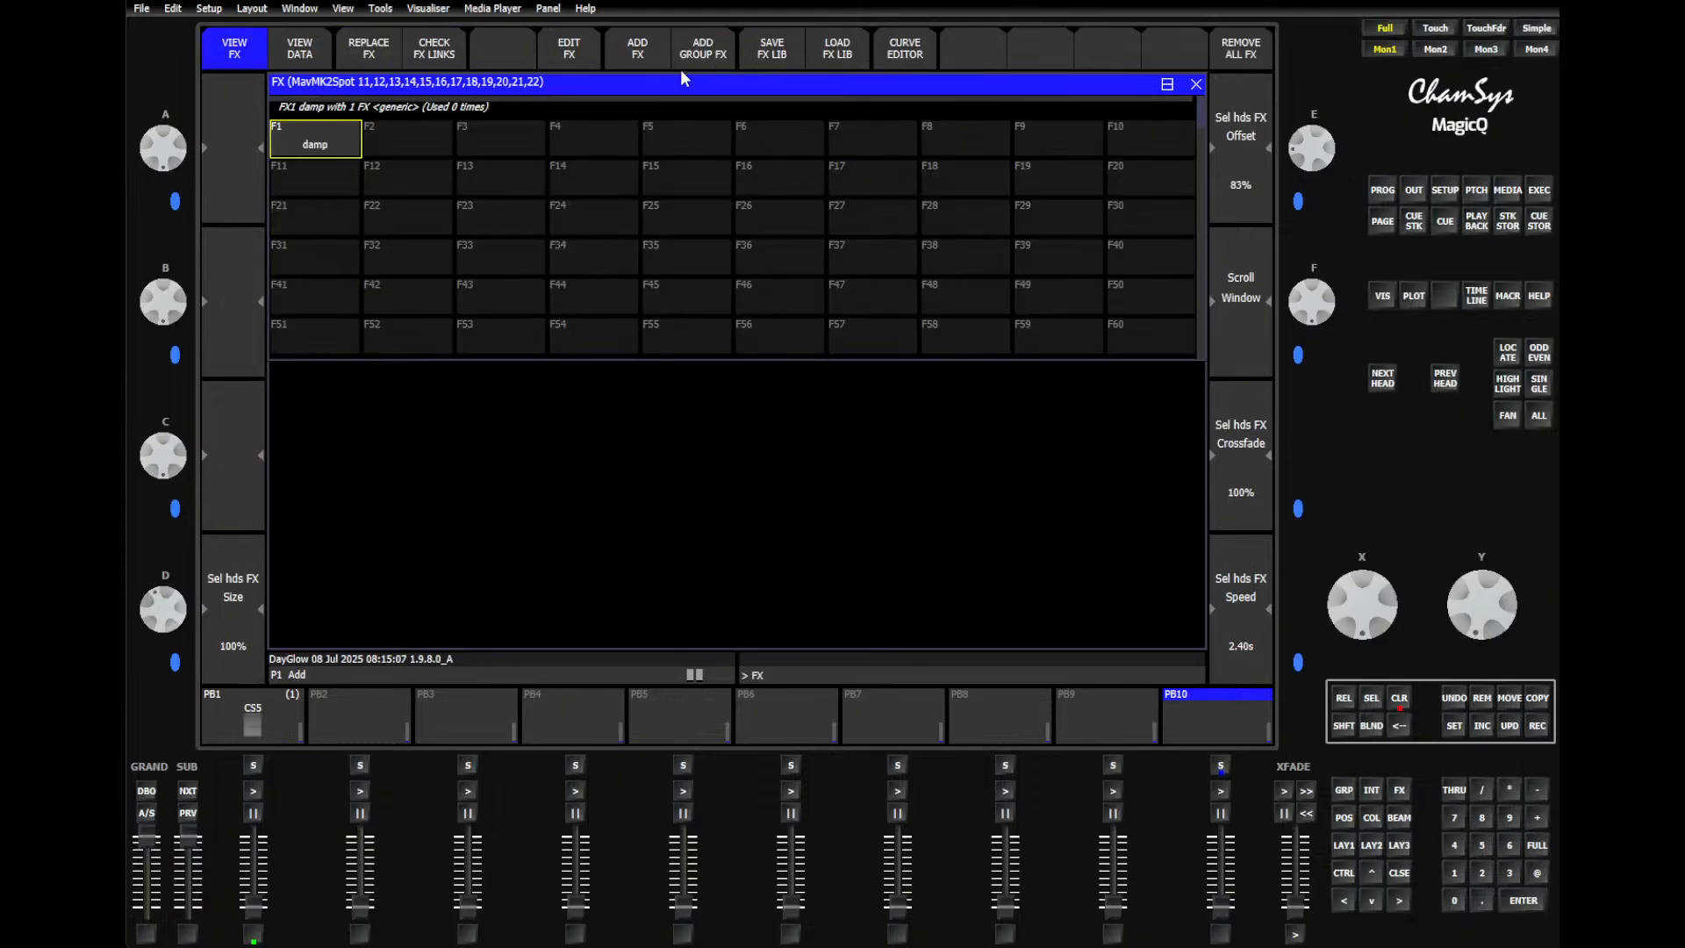
left_click(574, 49)
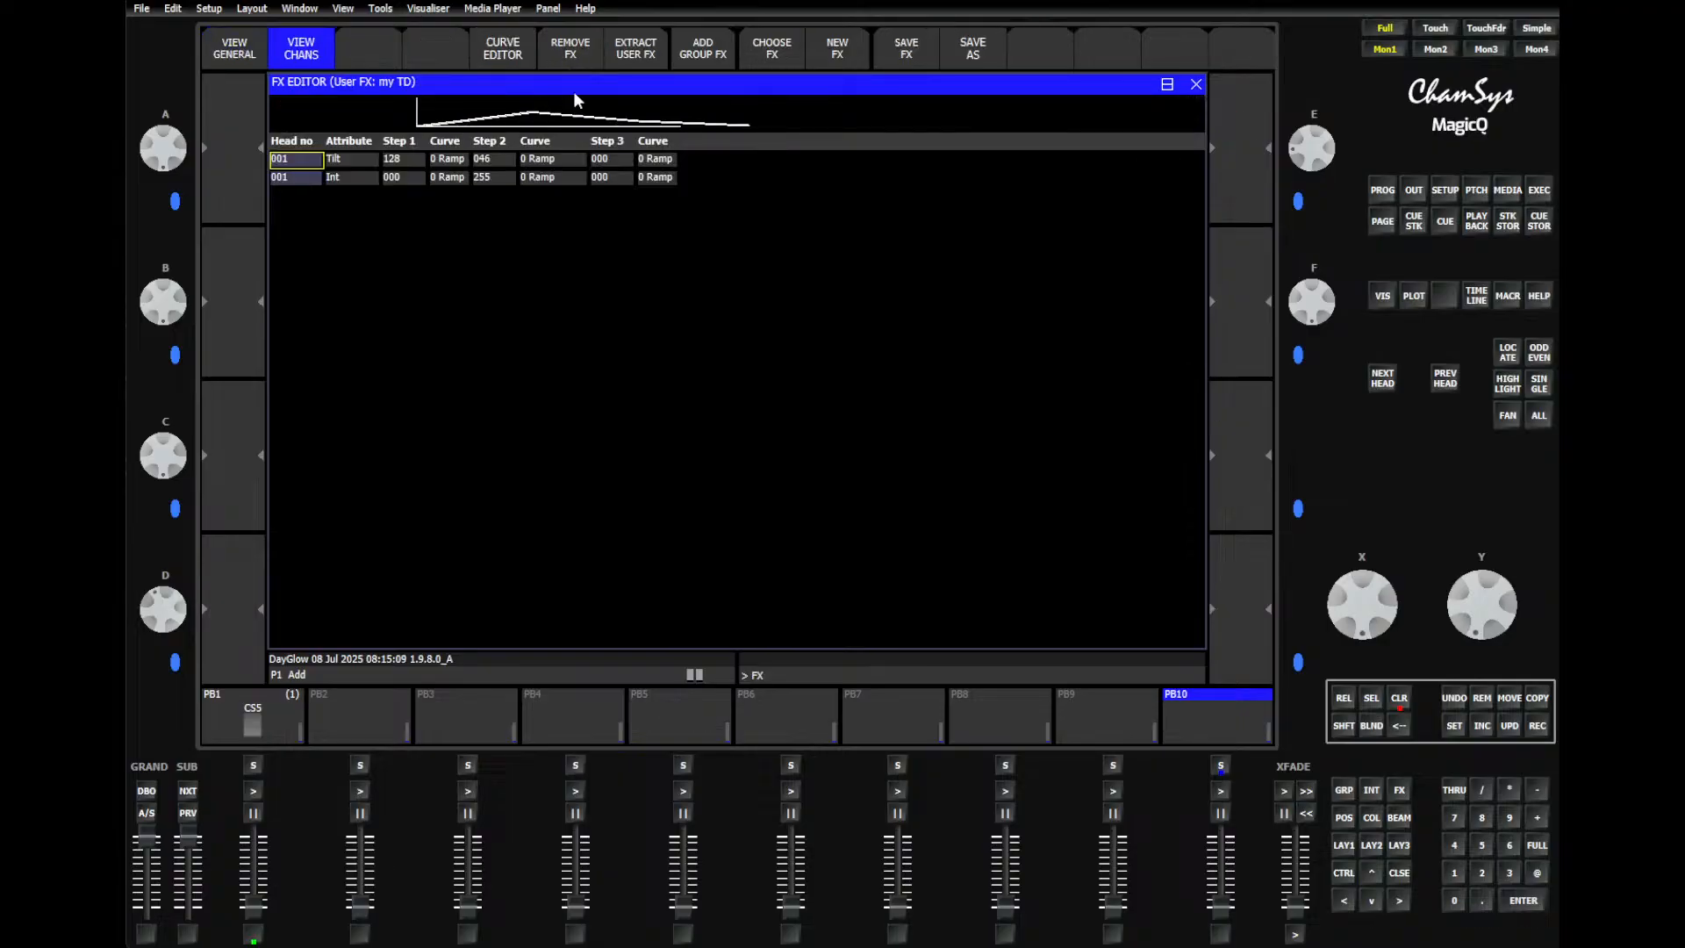
left_click(374, 180)
left_click(357, 160)
Step: Clear the programmer, select only MavMK2Spot head 11 and locate it
left_click(1401, 699)
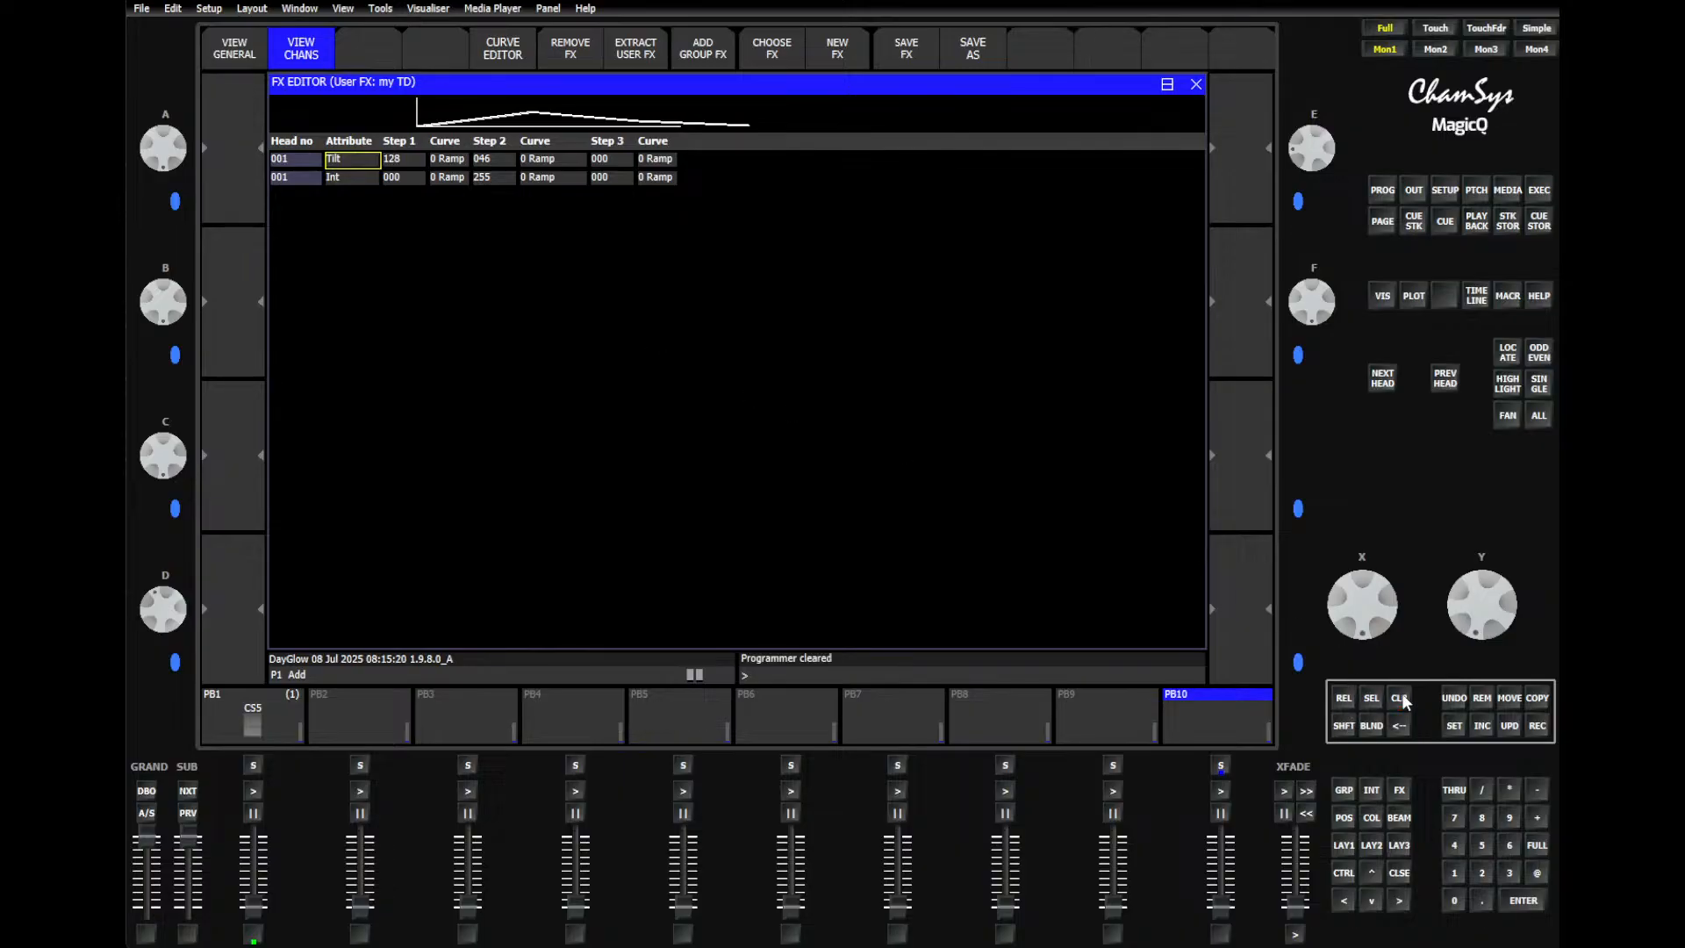
left_click(1344, 790)
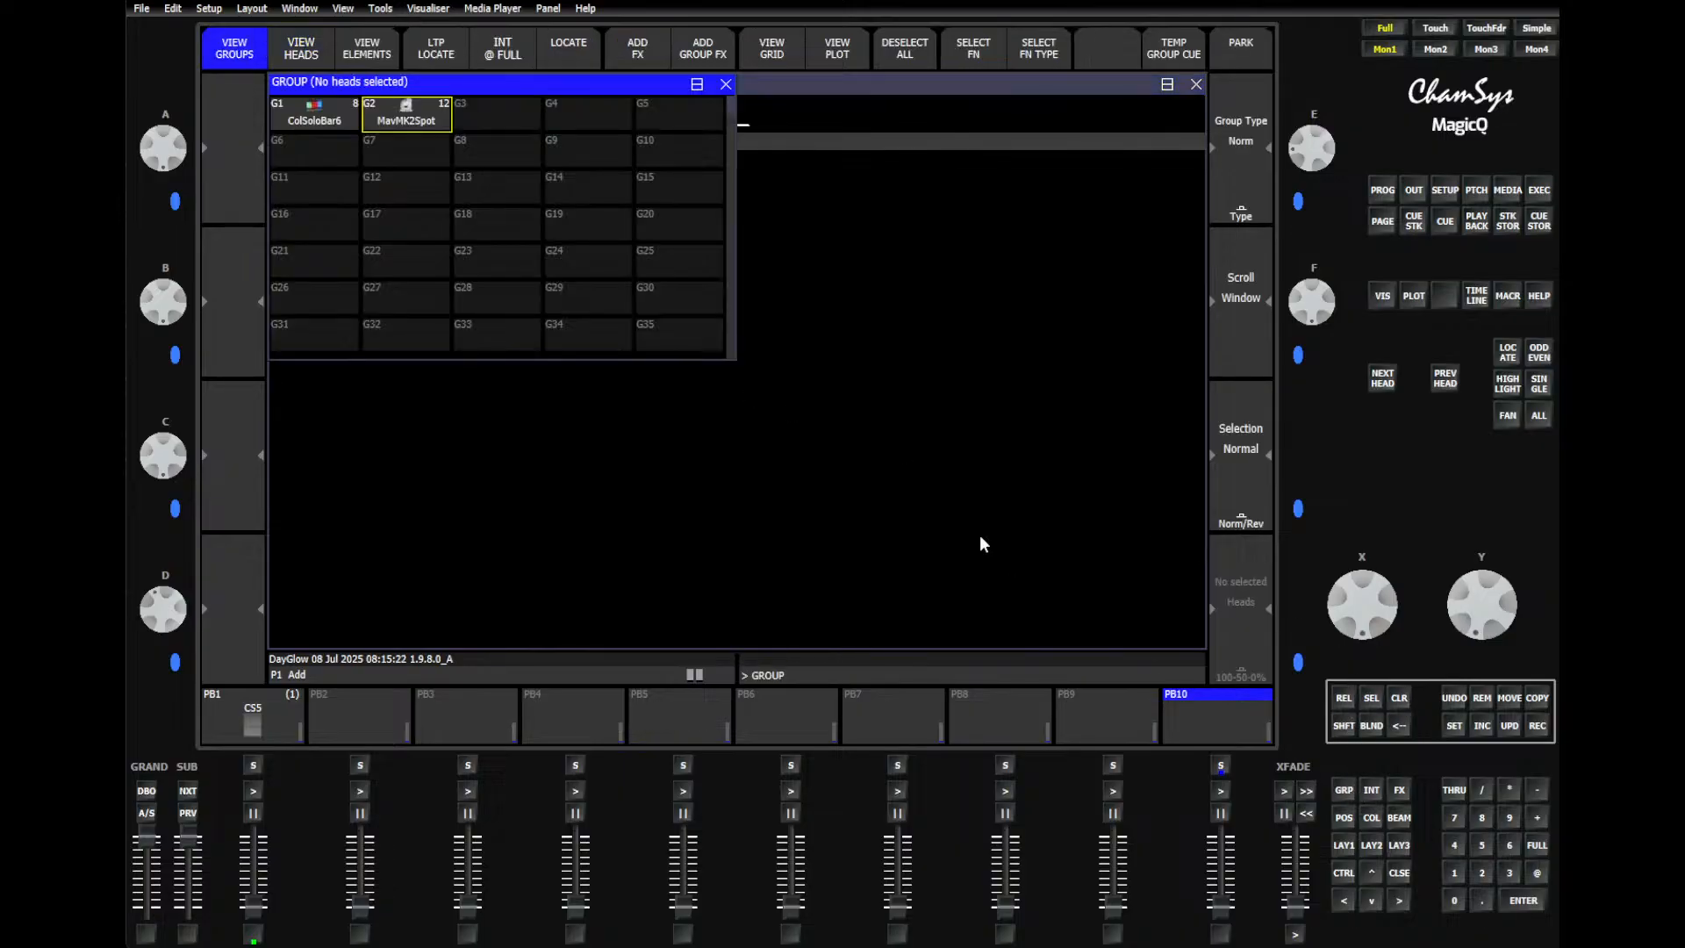
left_click(393, 106)
left_click(1402, 699)
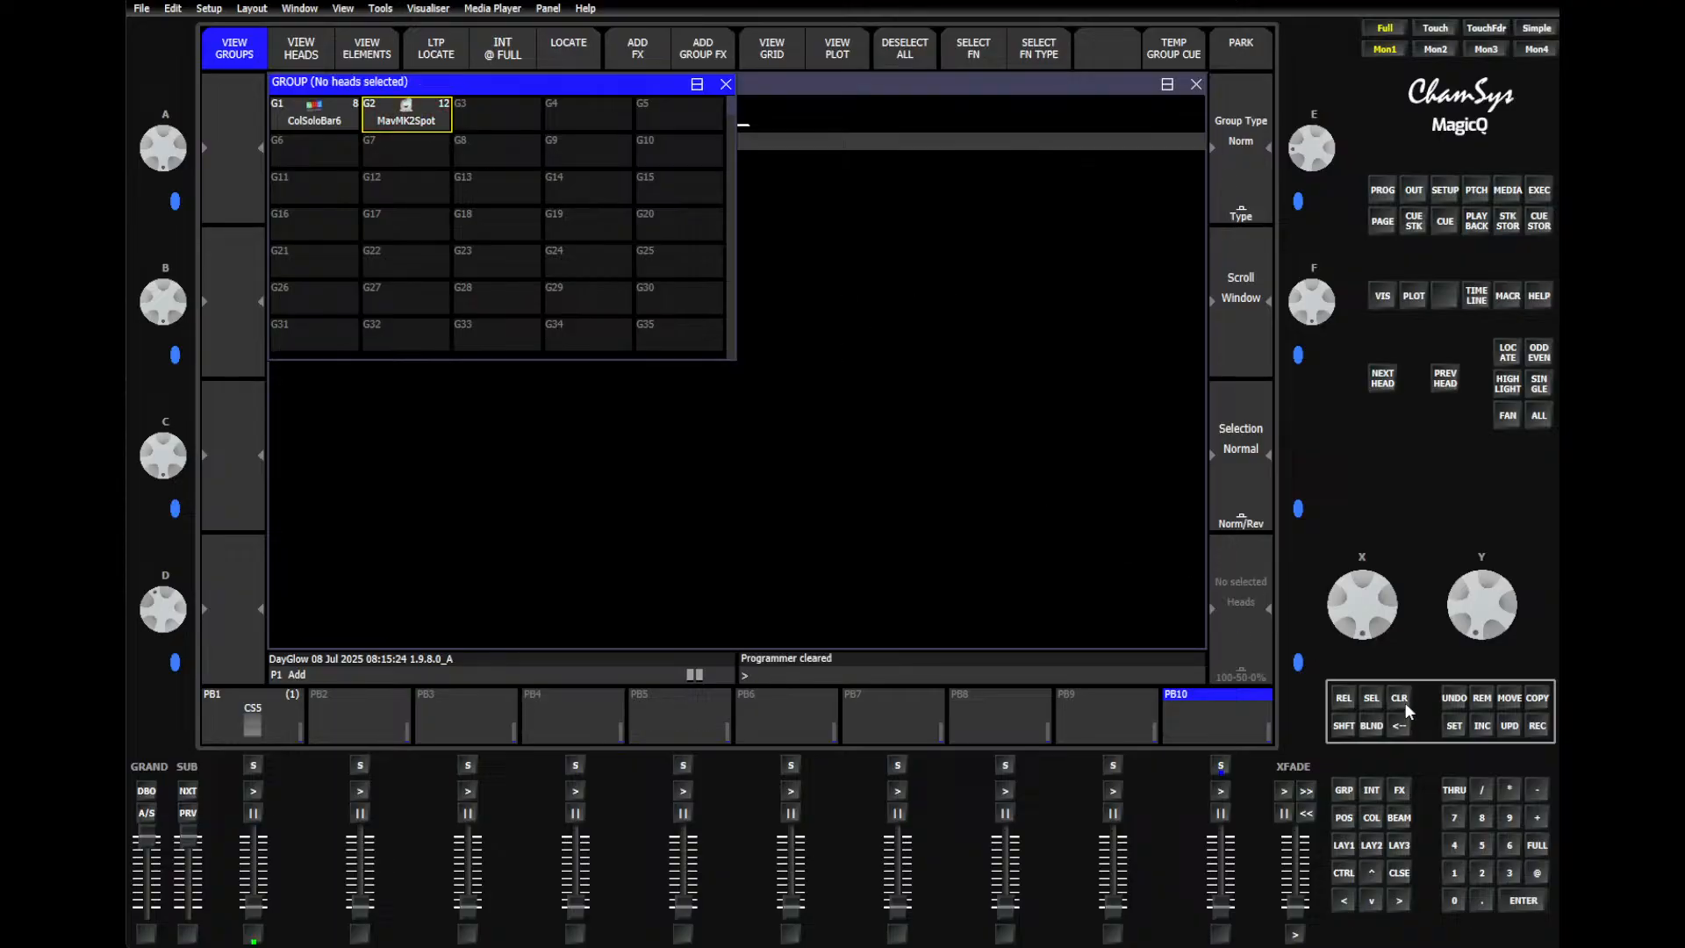
left_click(1457, 872)
left_click(1535, 872)
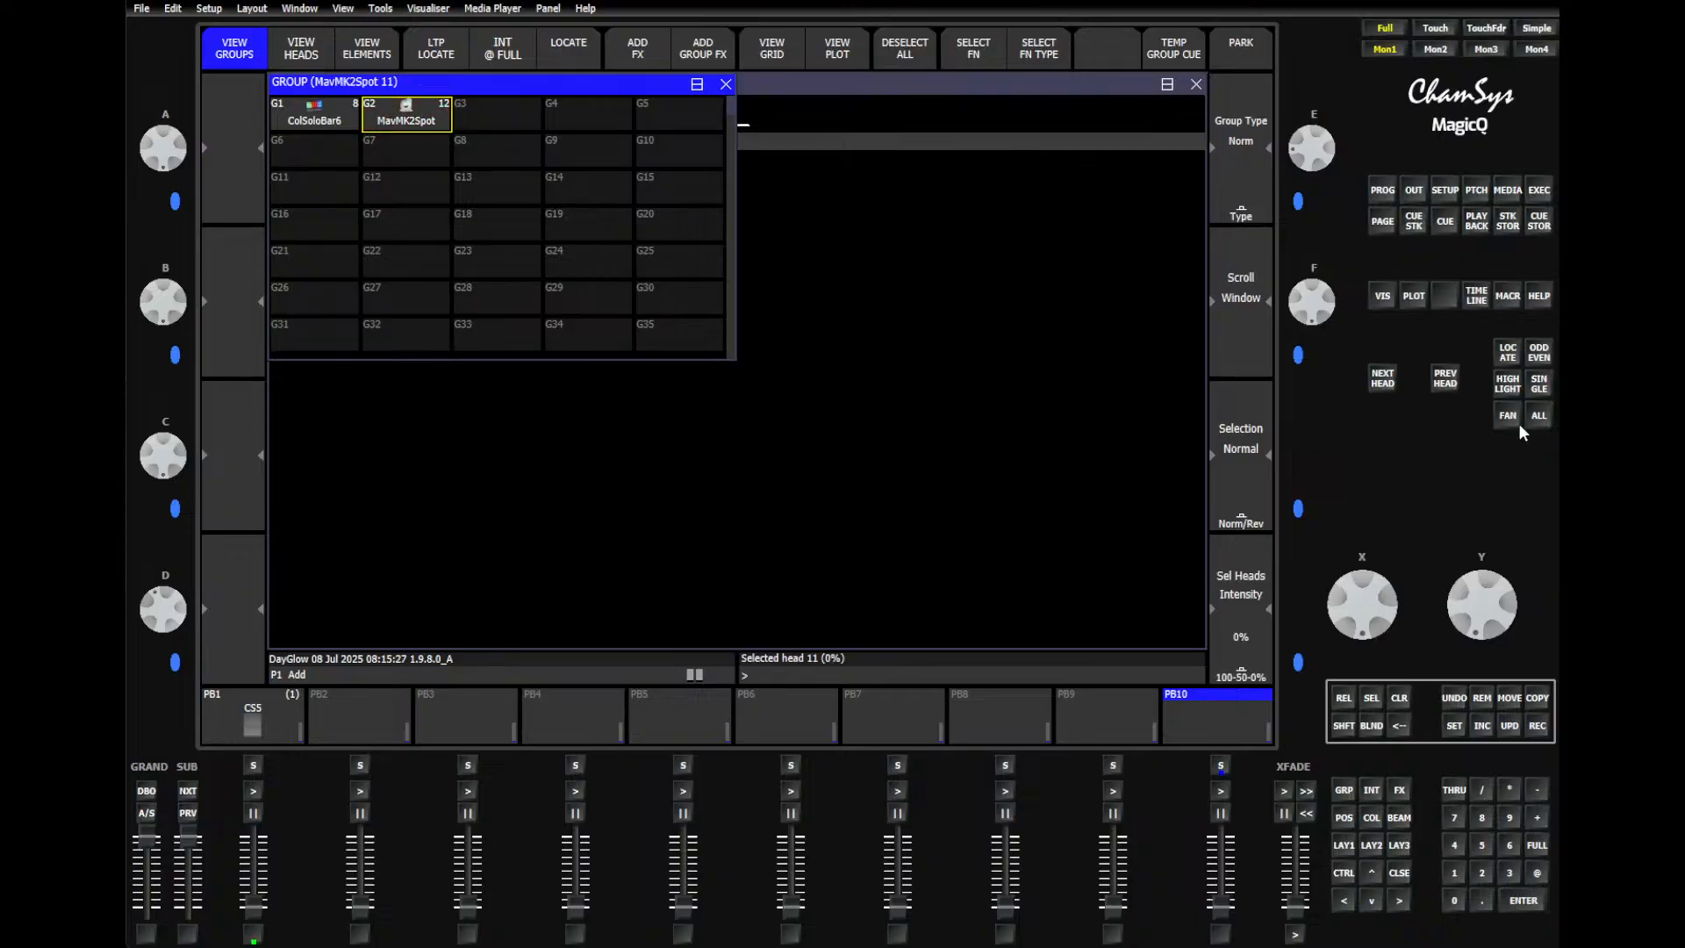
left_click(1511, 353)
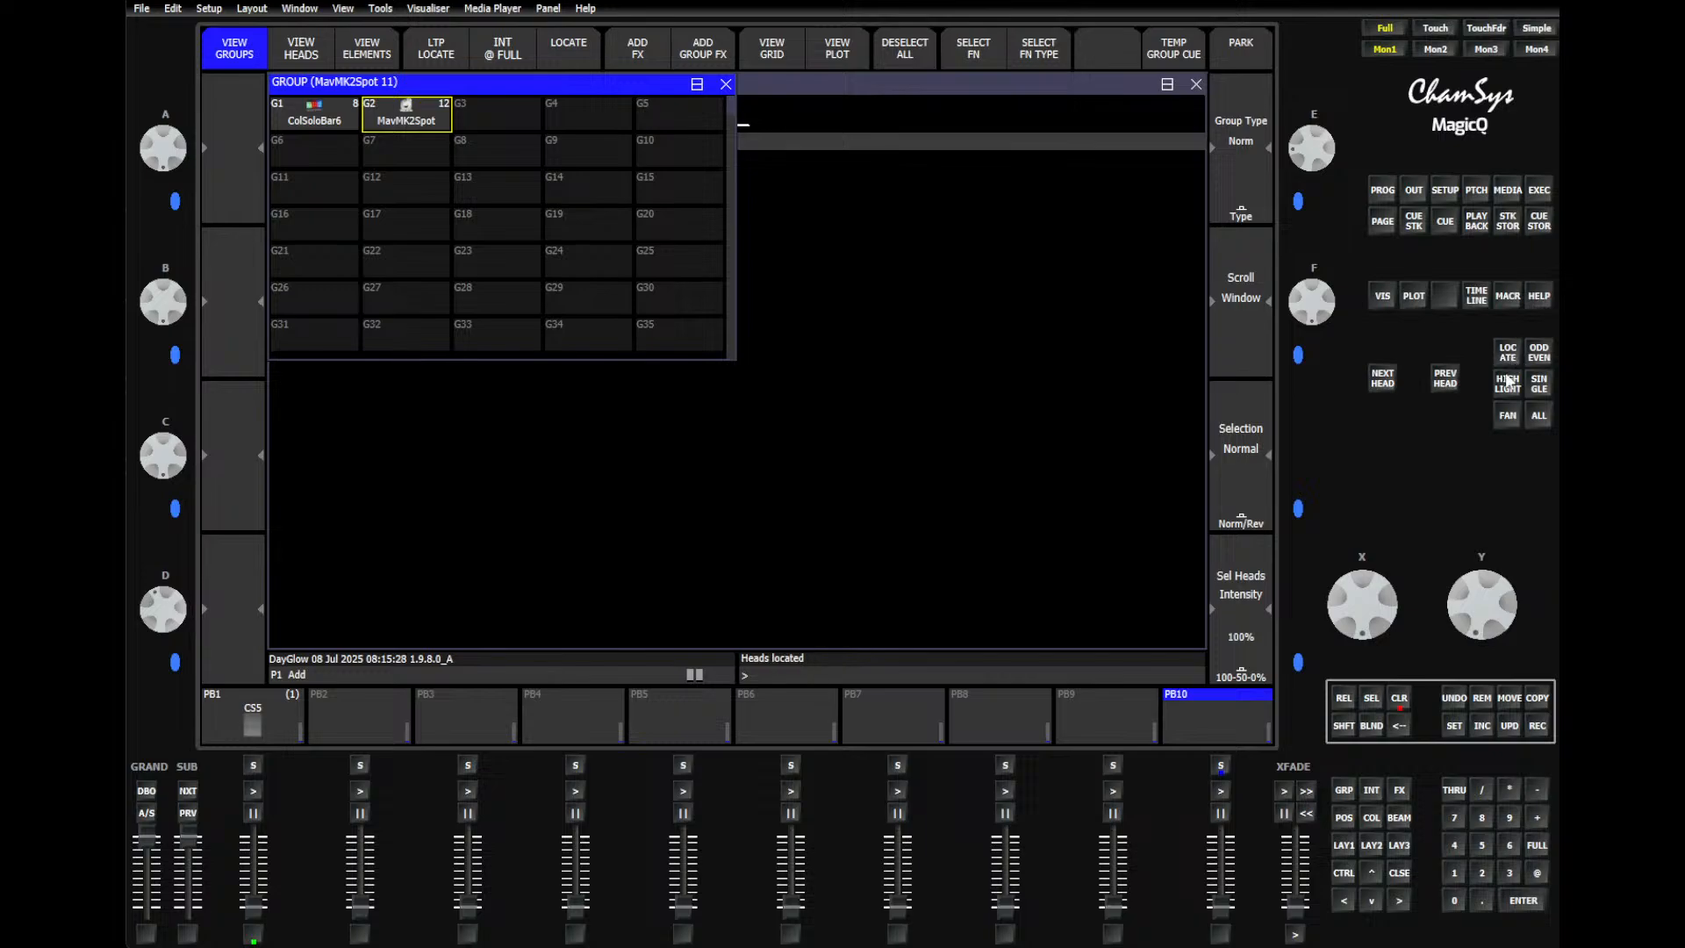
Step: Set head 11 to pan 89, tilt -58 and zero intensity, and record it as the first cue on playback 10
left_click(1344, 819)
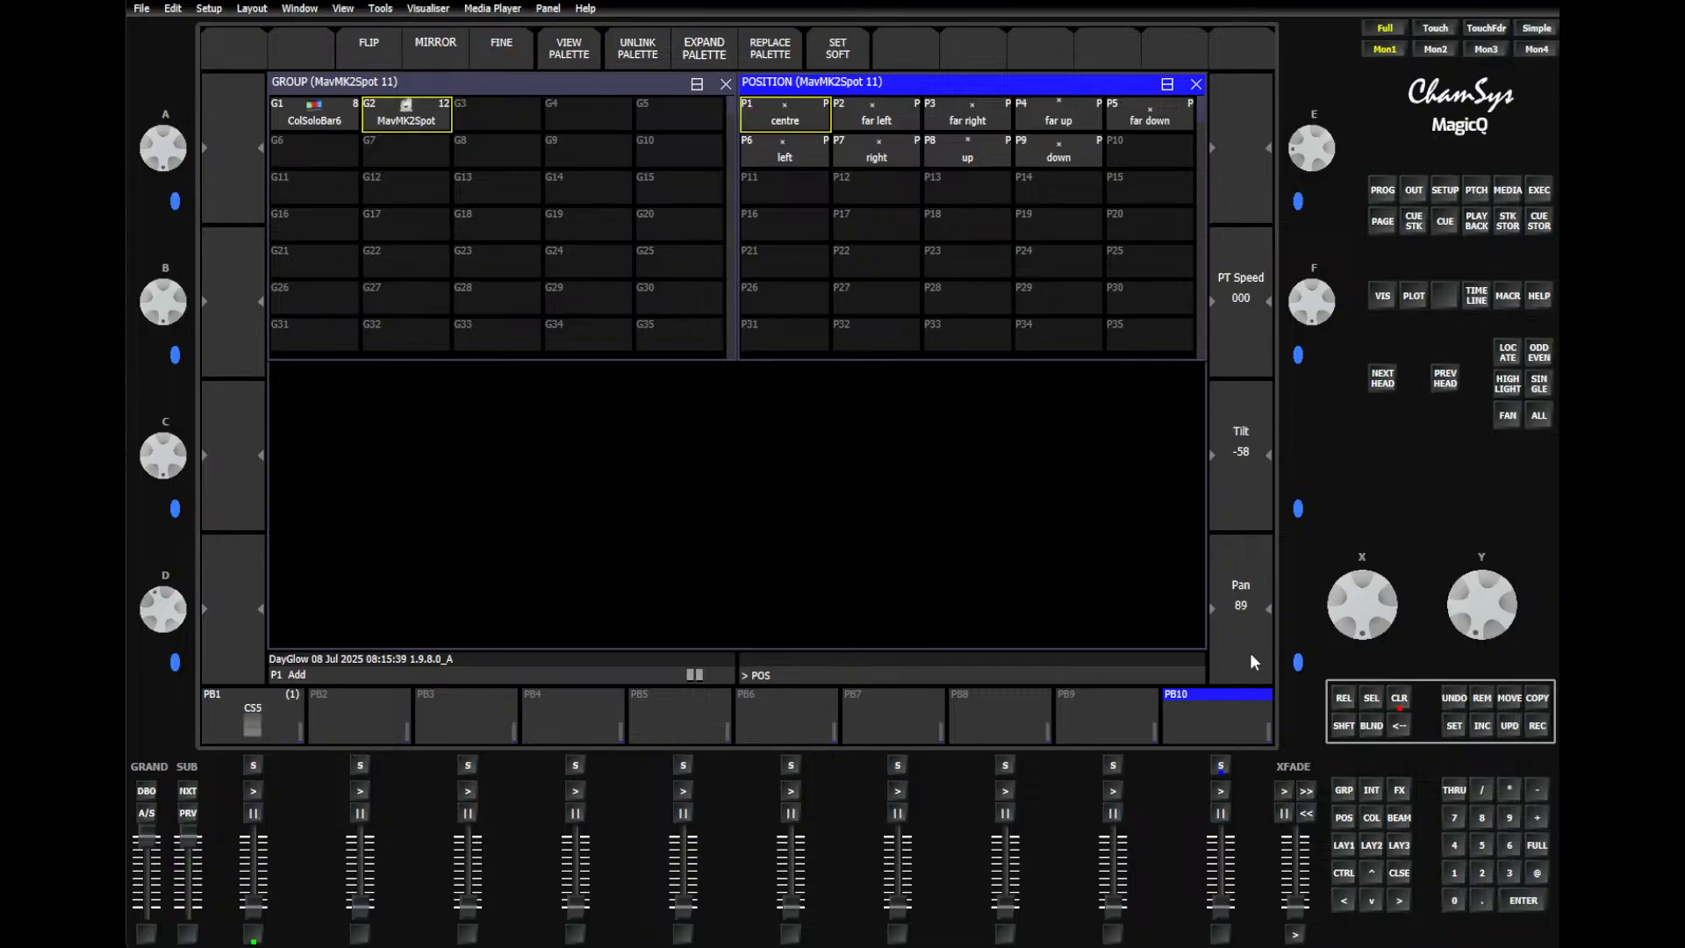
left_click(1534, 872)
left_click(1511, 903)
left_click(1530, 728)
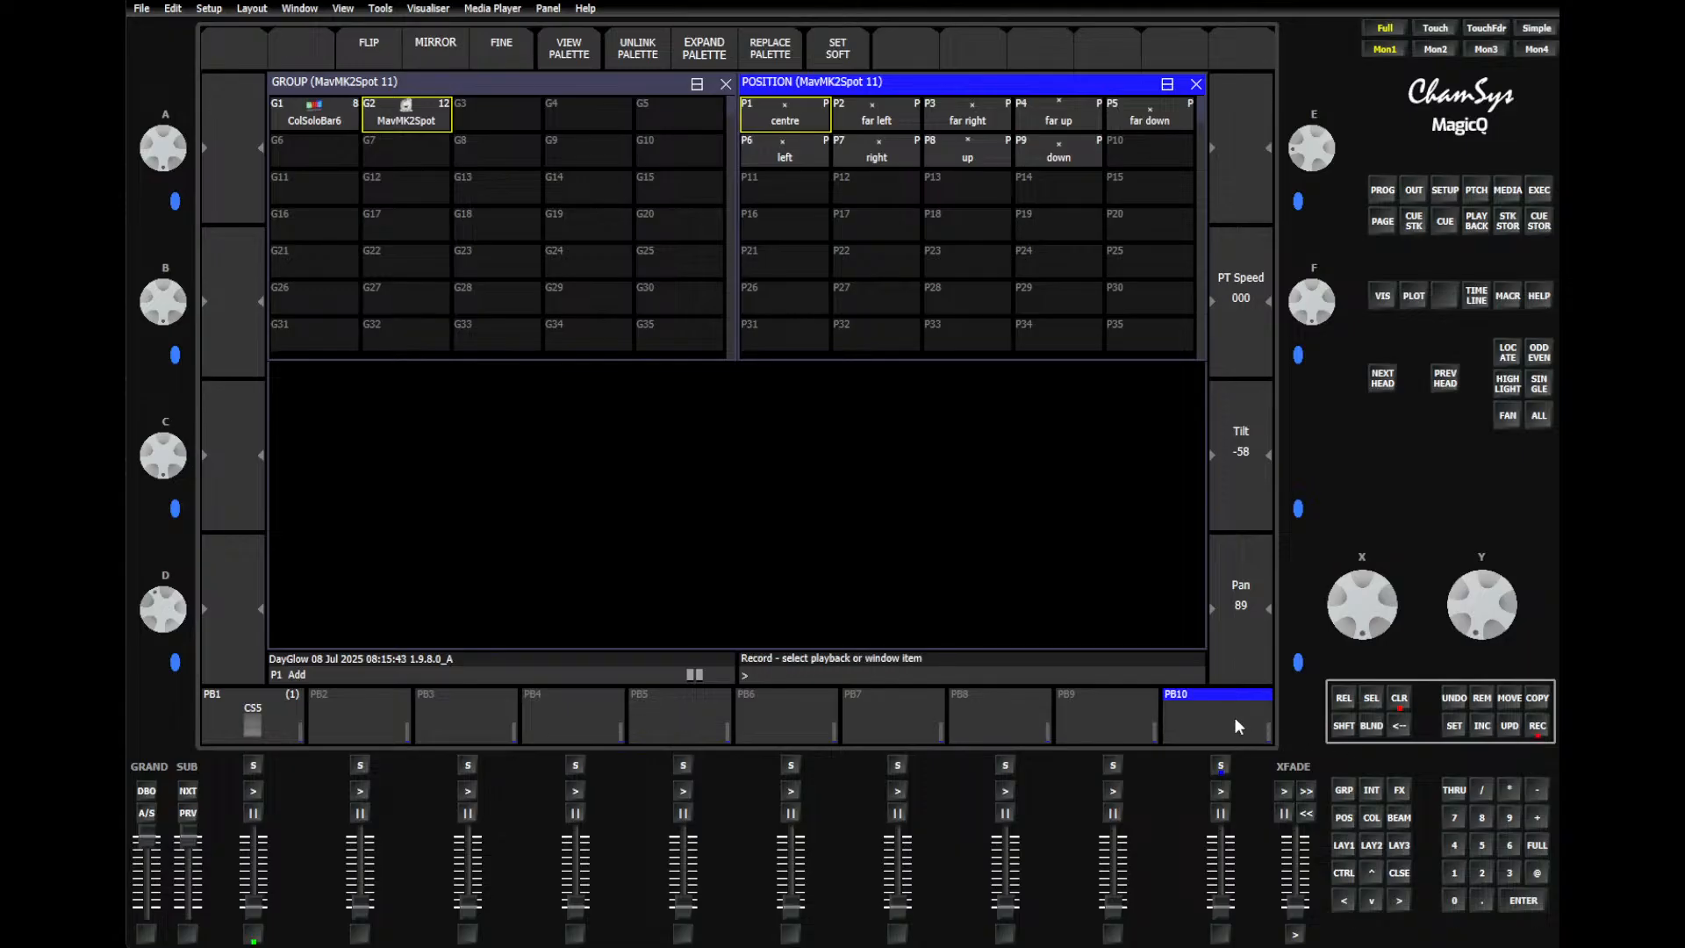
left_click(1233, 718)
Step: Set head 11 to pan 0 at full intensity and record it as the second cue on playback 10
left_click(1537, 846)
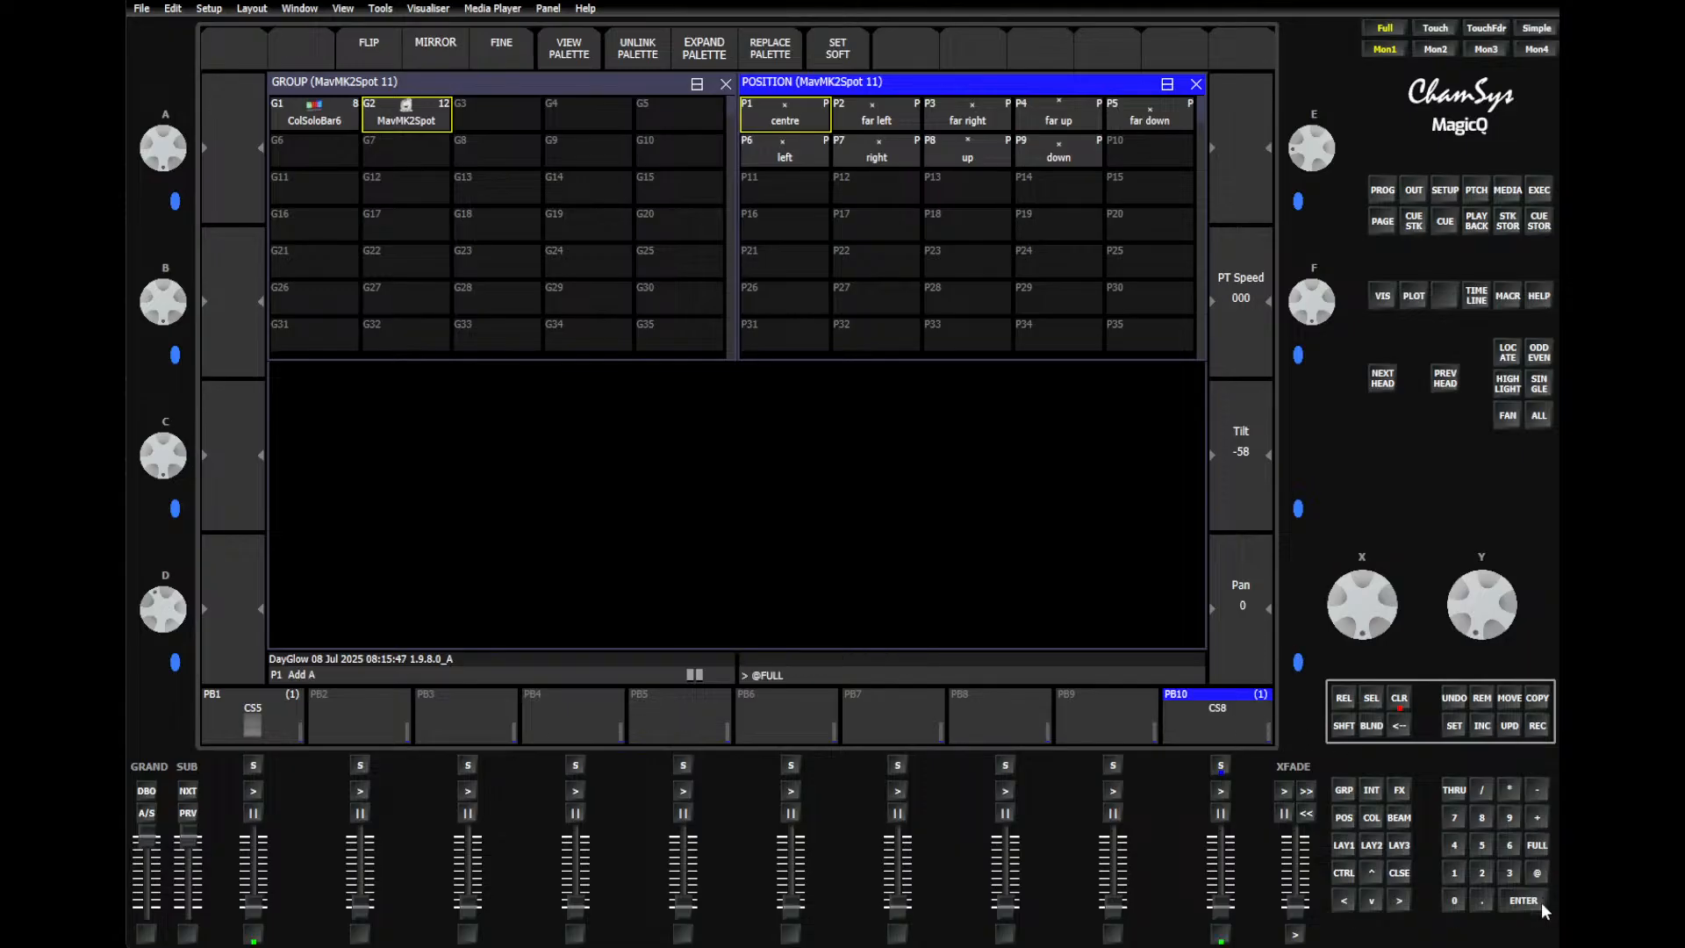
left_click(1541, 902)
left_click(1537, 726)
left_click(1264, 730)
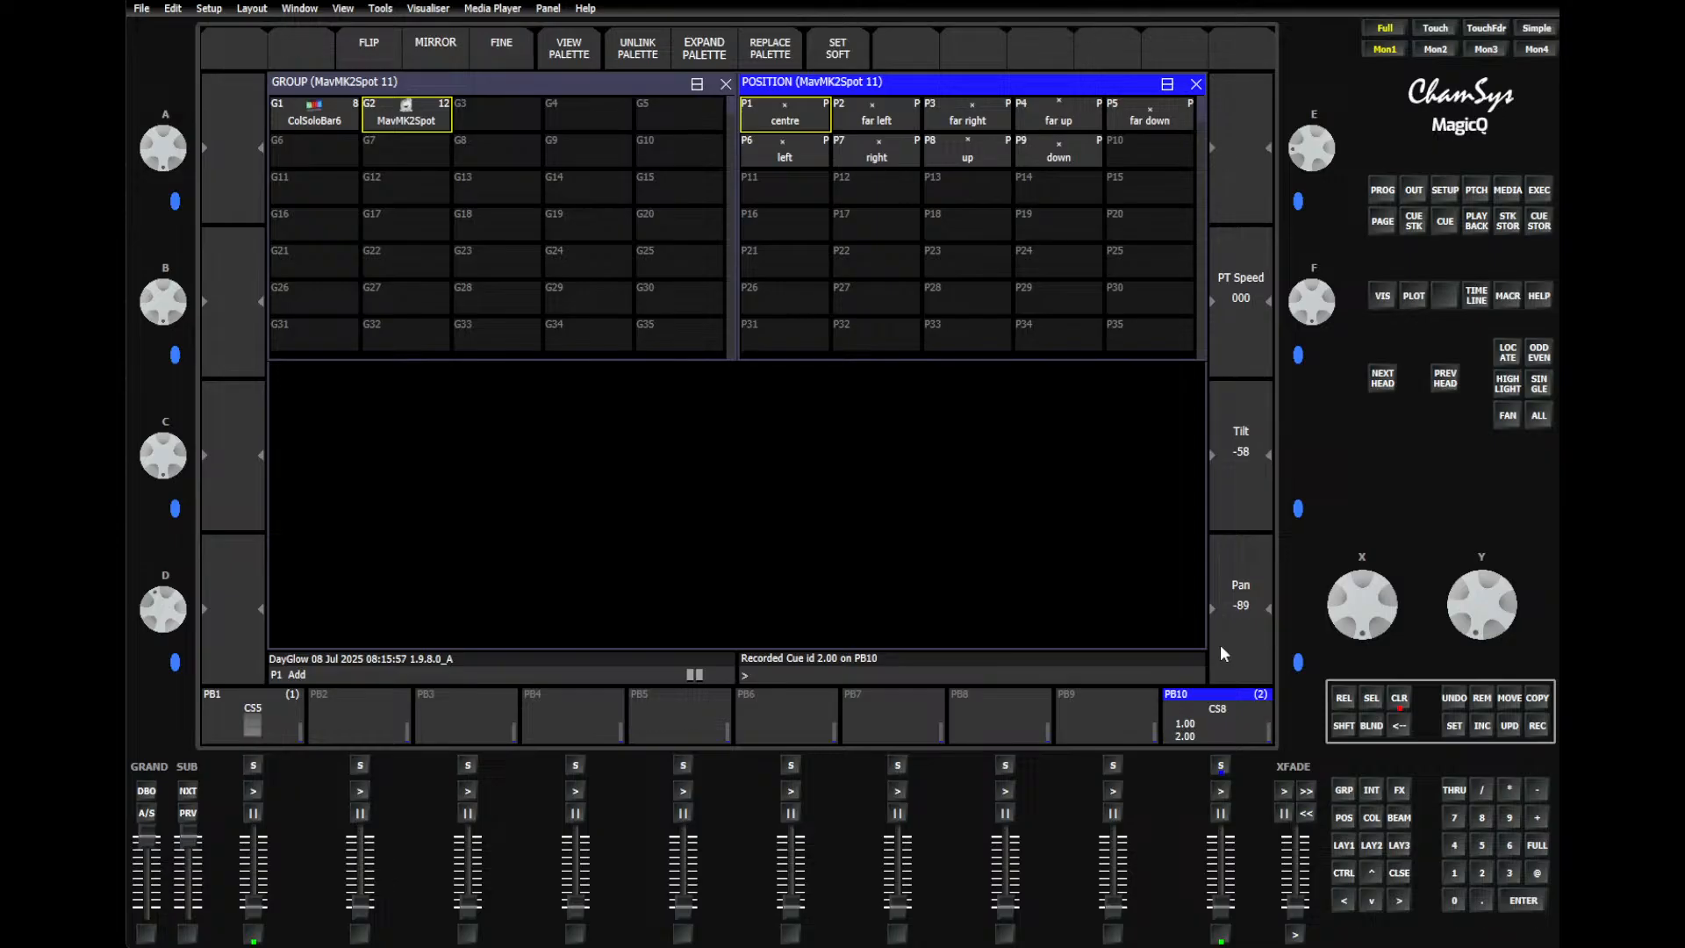
Step: Set head 11 to pan -89 and zero intensity, record it as playback 10's third cue and clear the programmer
left_click(1535, 873)
left_click(1453, 899)
left_click(1523, 901)
left_click(1539, 730)
left_click(1203, 719)
left_click(1400, 705)
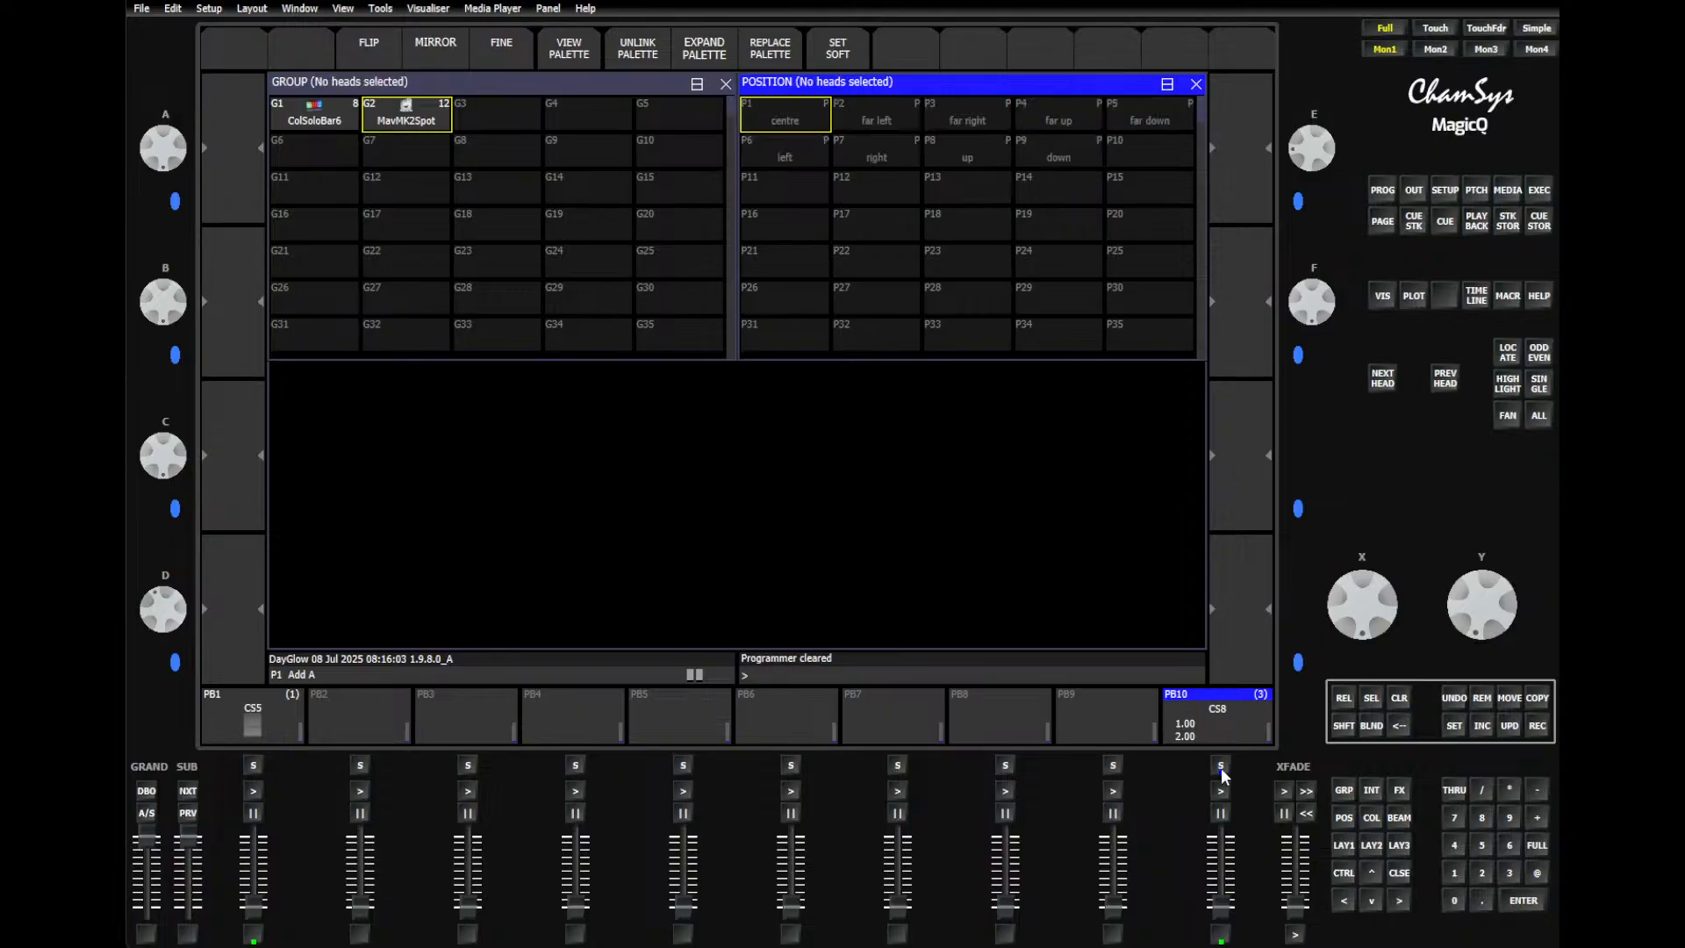
Step: Preview playback 10's chase at level 100, return it to zero and open its cue stack
left_click_drag(1220, 908, 1220, 838)
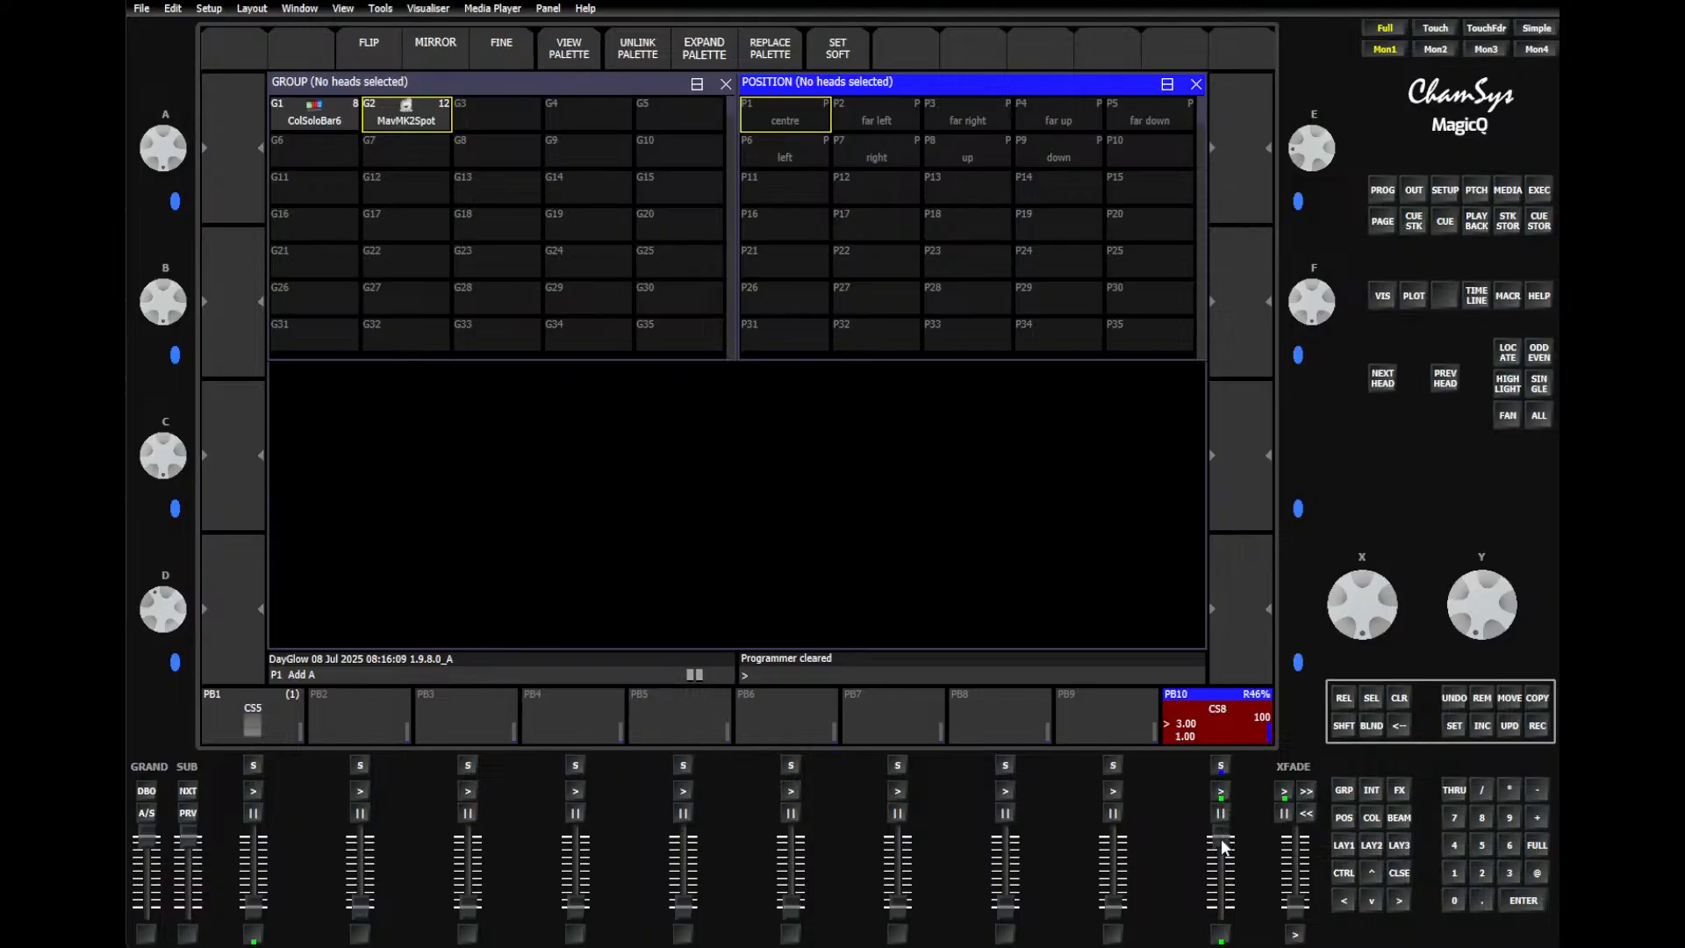
left_click_drag(1220, 844, 1221, 908)
left_click(1214, 766)
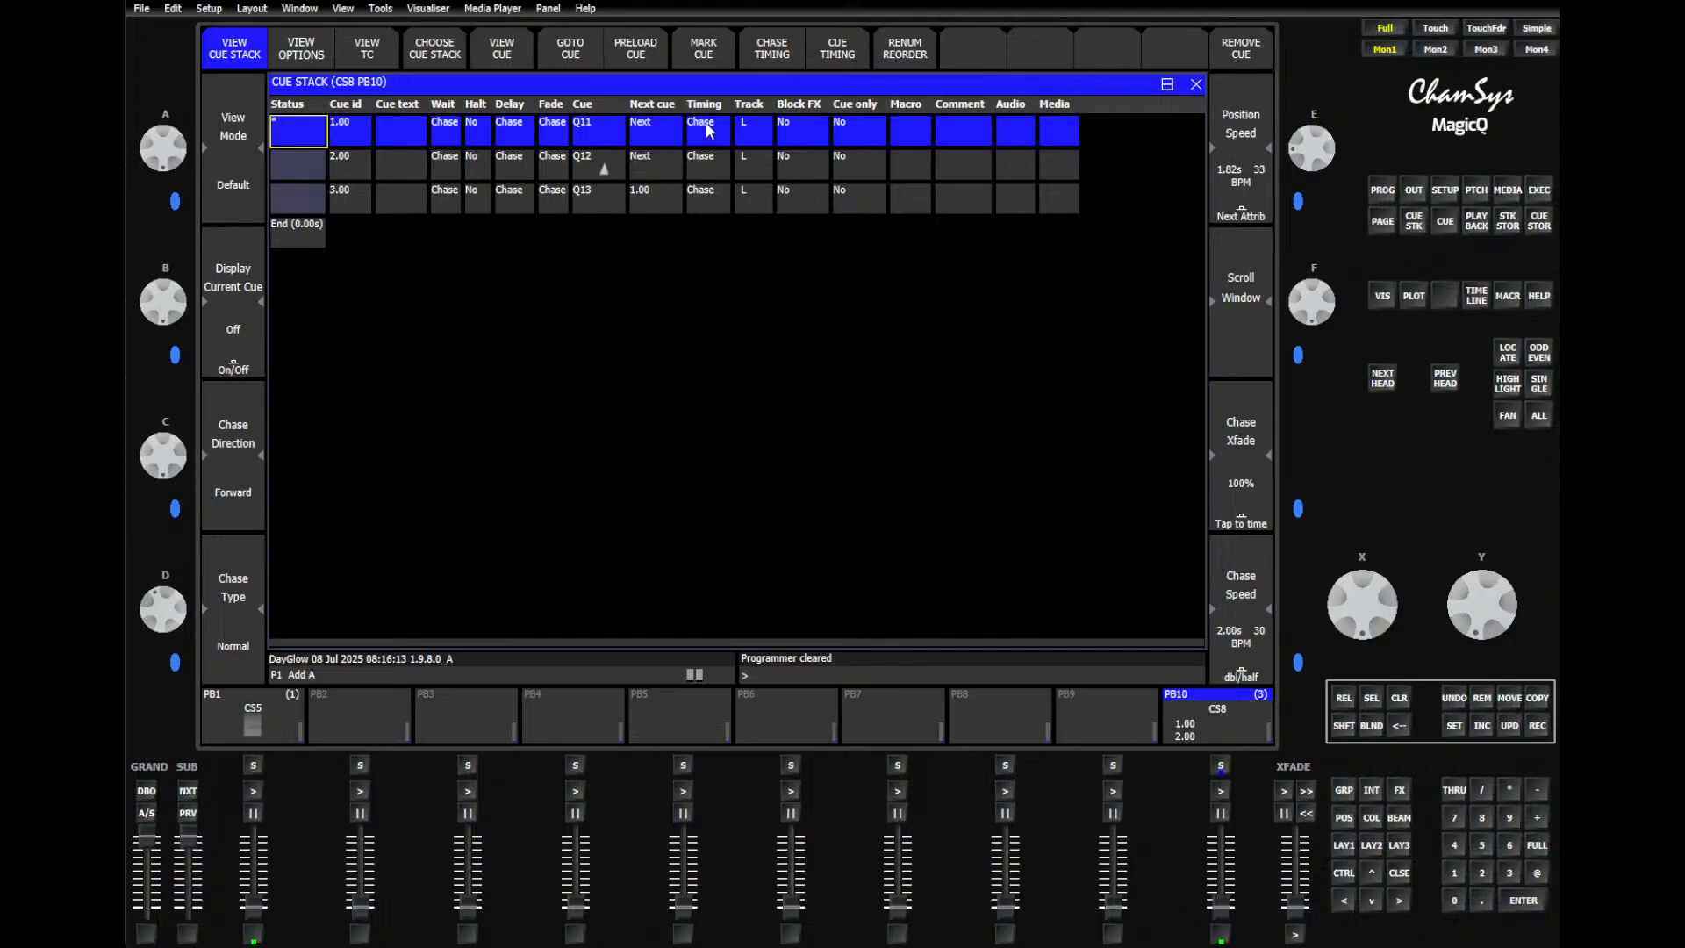
Step: Make an FX named beam walk from the playback 10 cue stack, using the Pan and Dimmer attributes
key("shift")
left_click(893, 55)
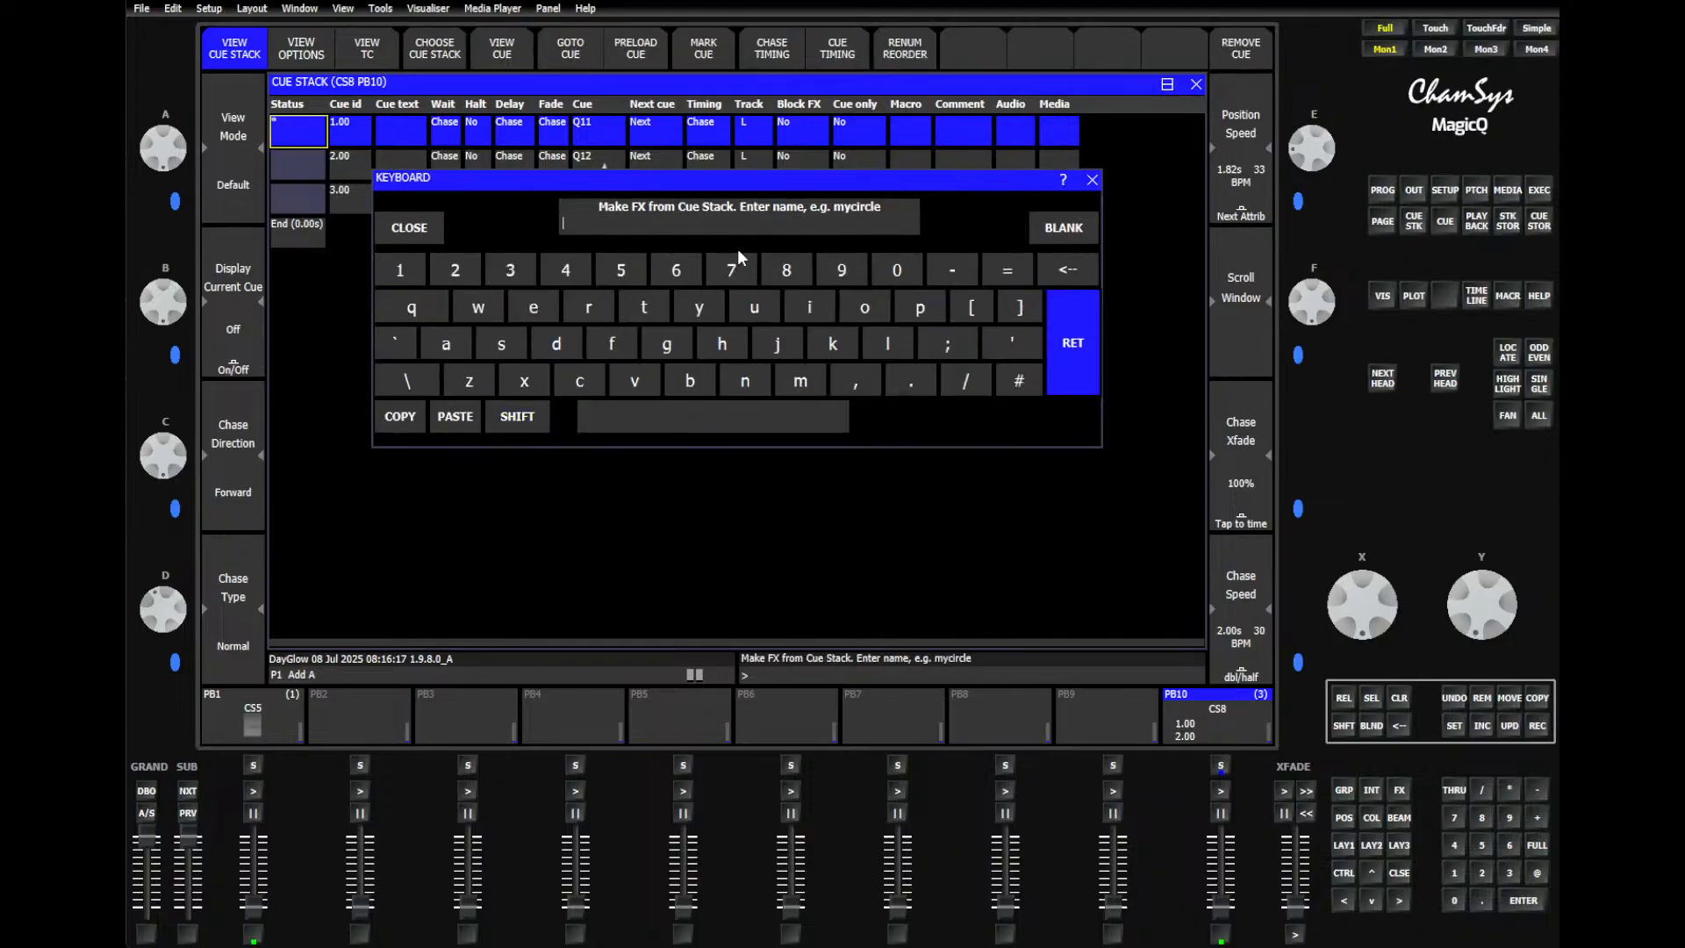
type("beam walk")
key("Return")
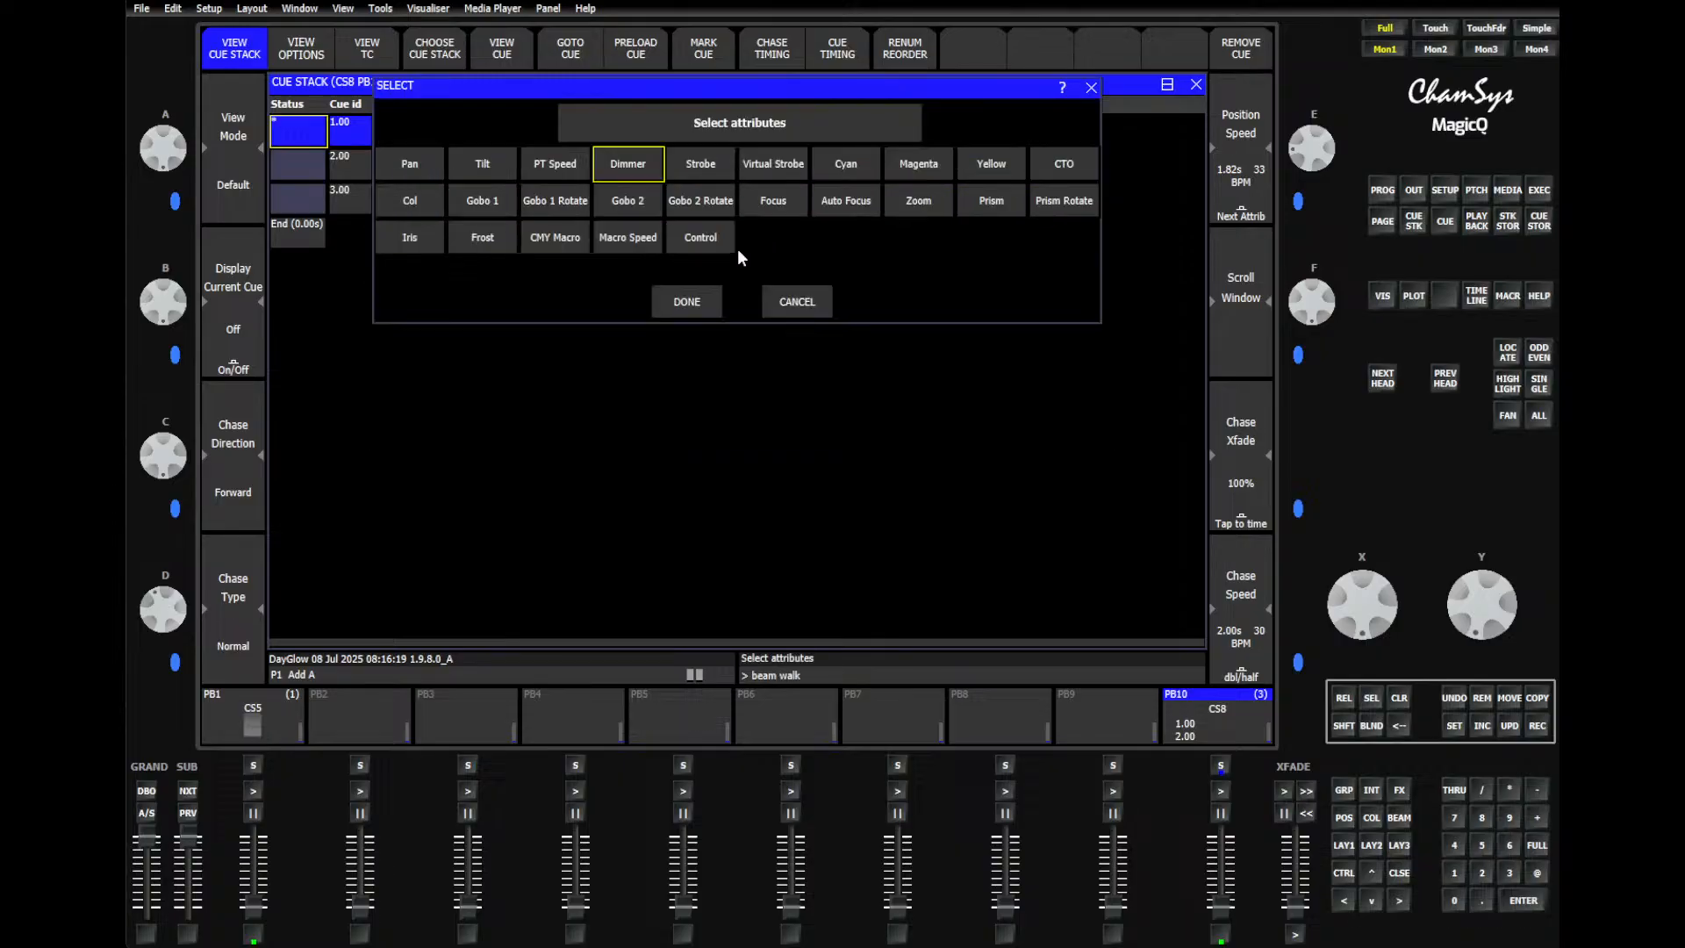
left_click(408, 166)
left_click(623, 164)
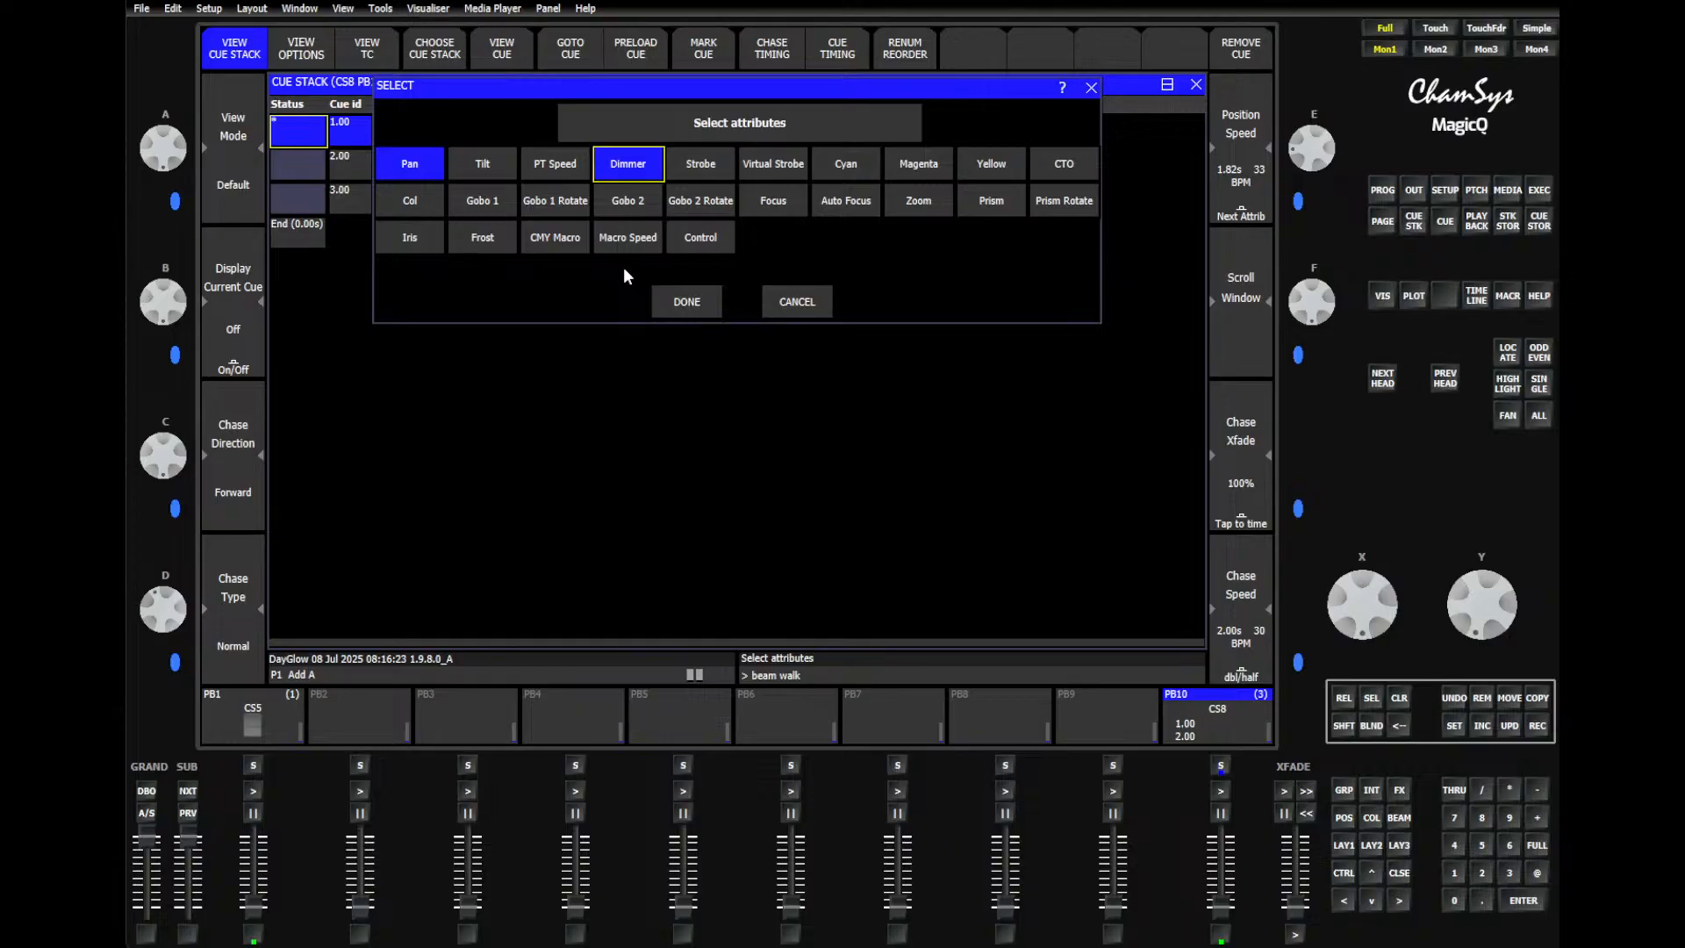
left_click(677, 303)
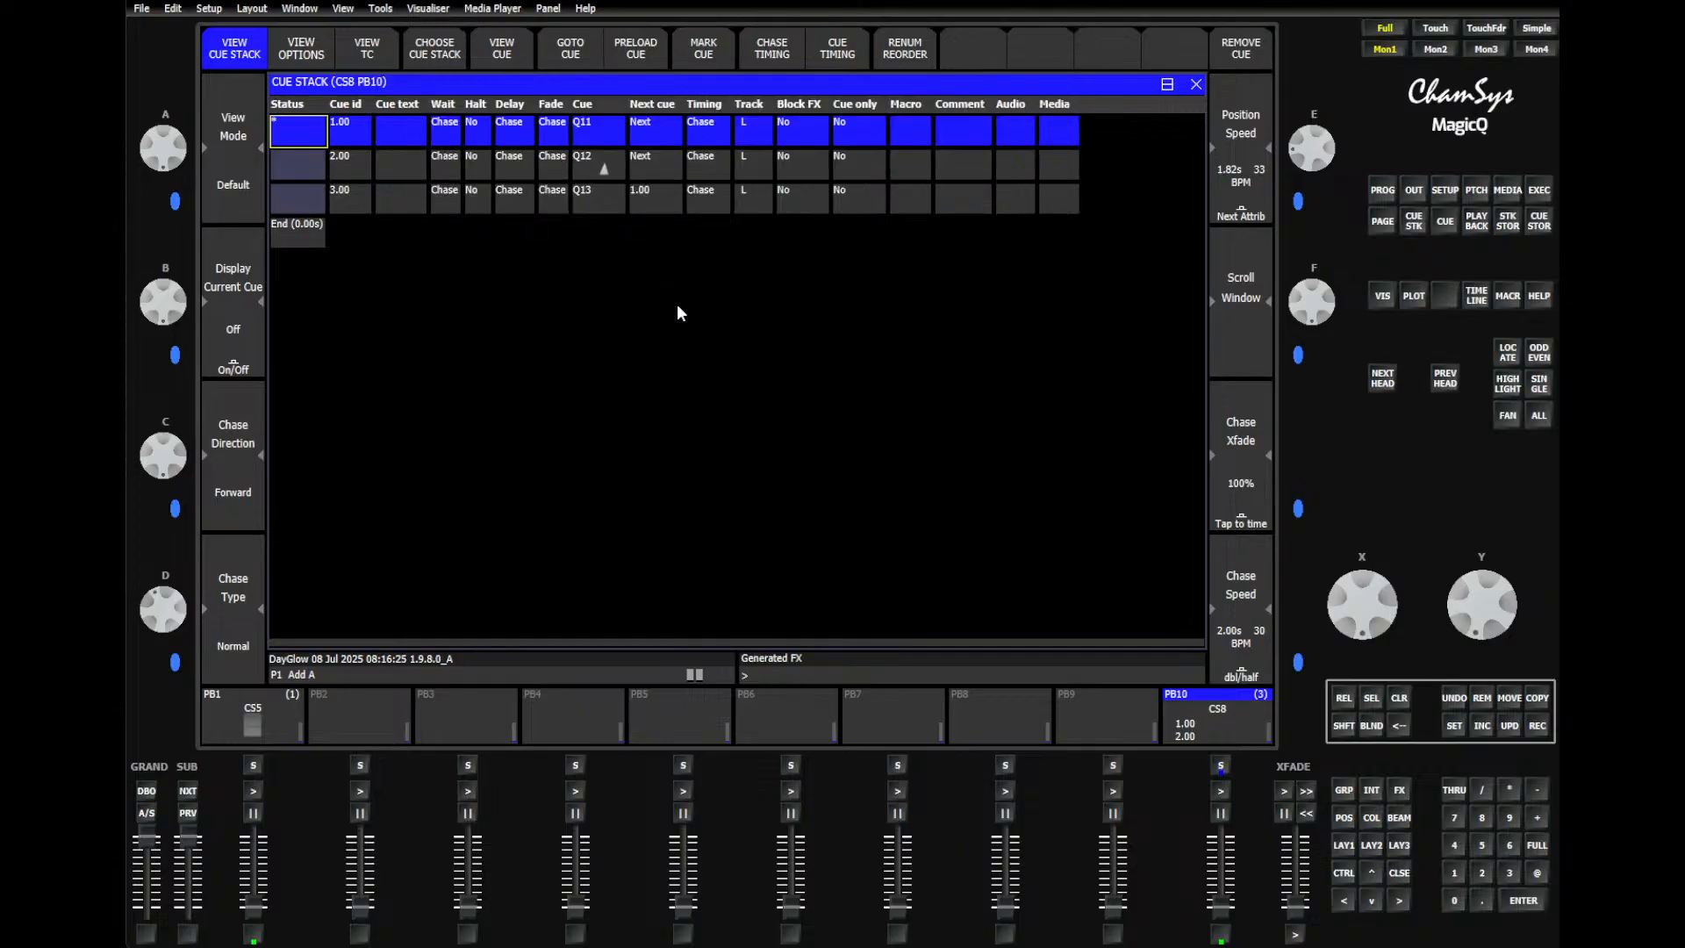
Step: Remove the three-cue pan stack from playback 10
left_click(1482, 702)
left_click(627, 272)
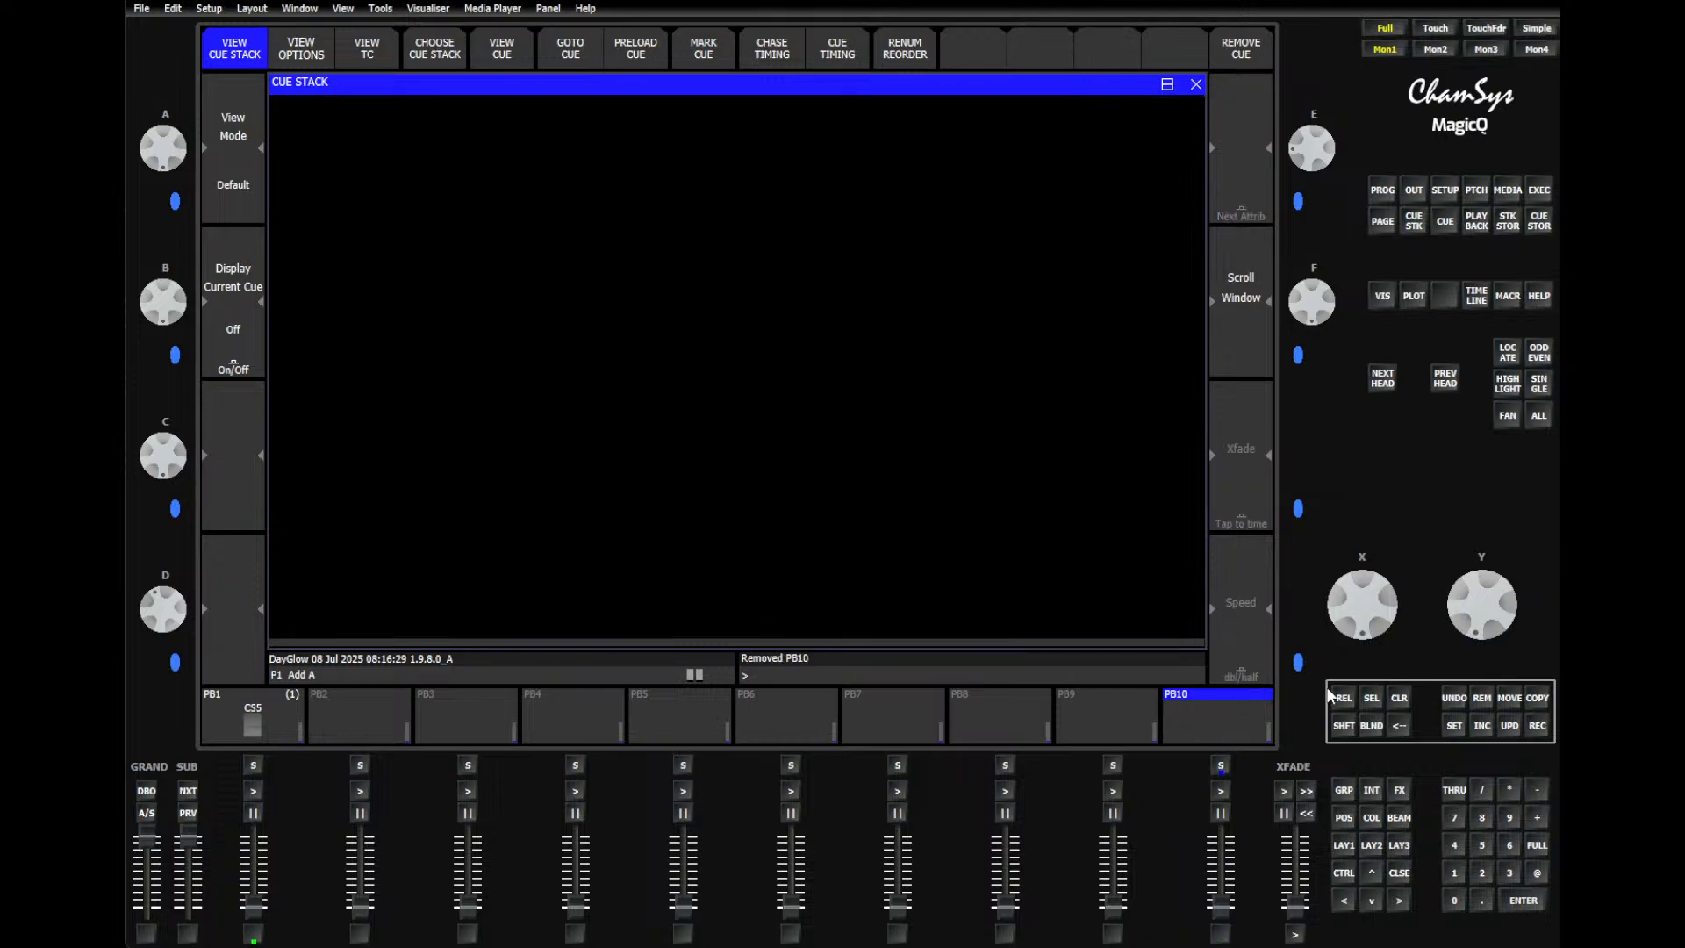
Step: Select the MavMK2Spot group and add the user FX beam walk to it
left_click(1340, 788)
left_click(425, 121)
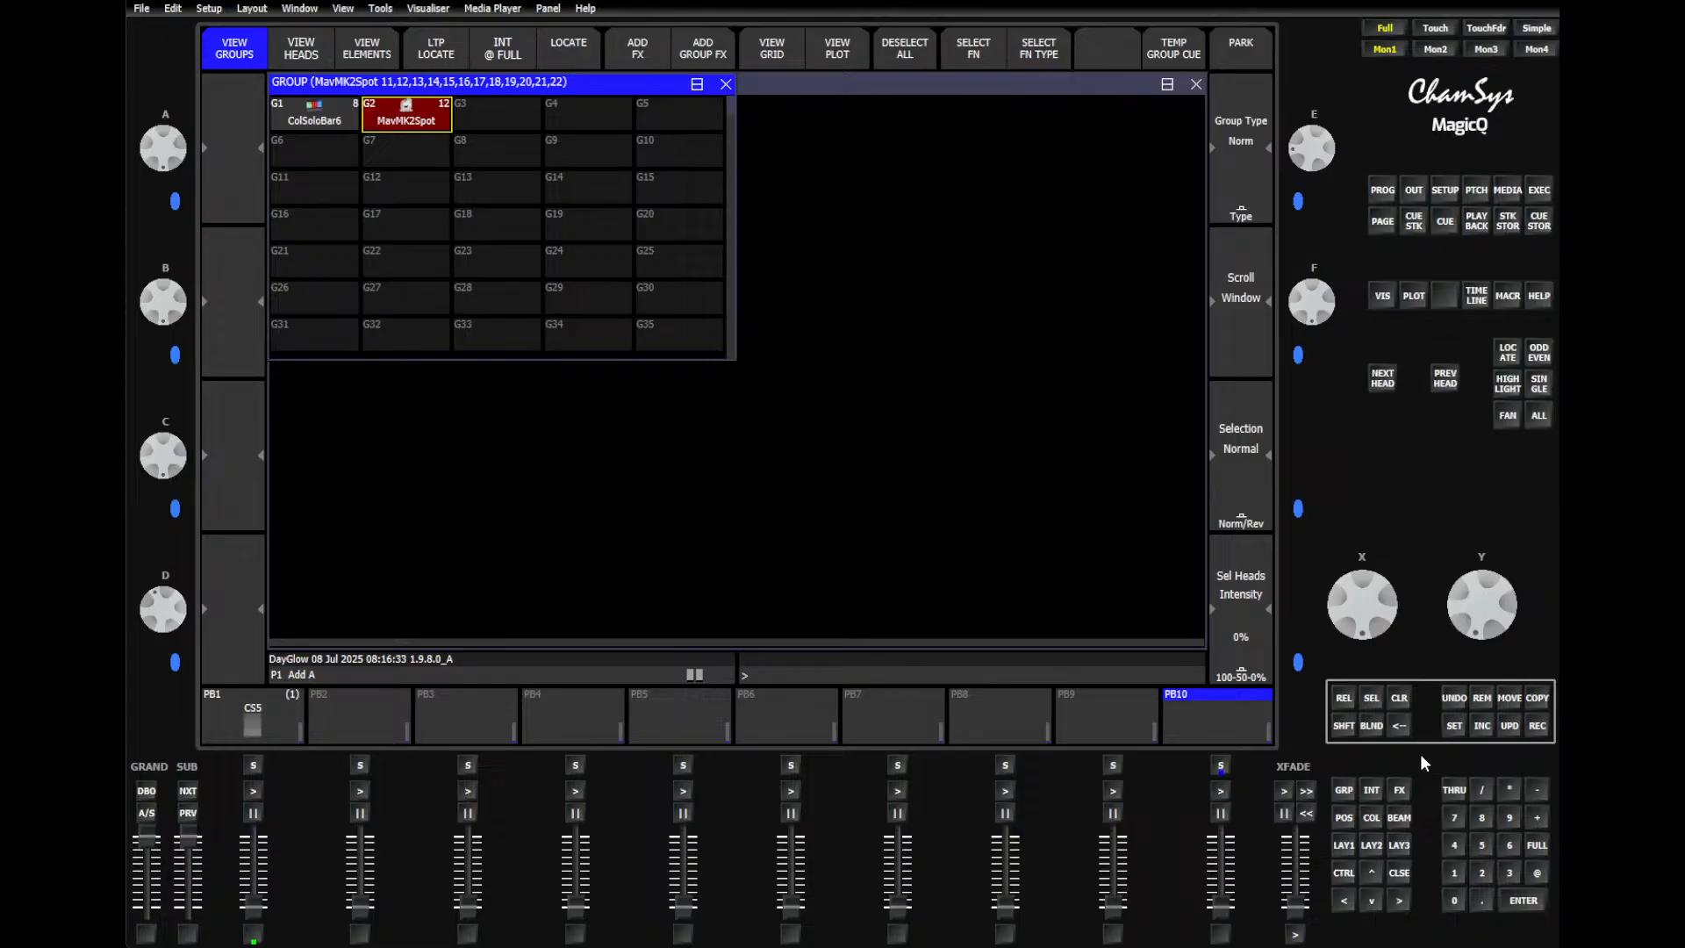
left_click(1401, 793)
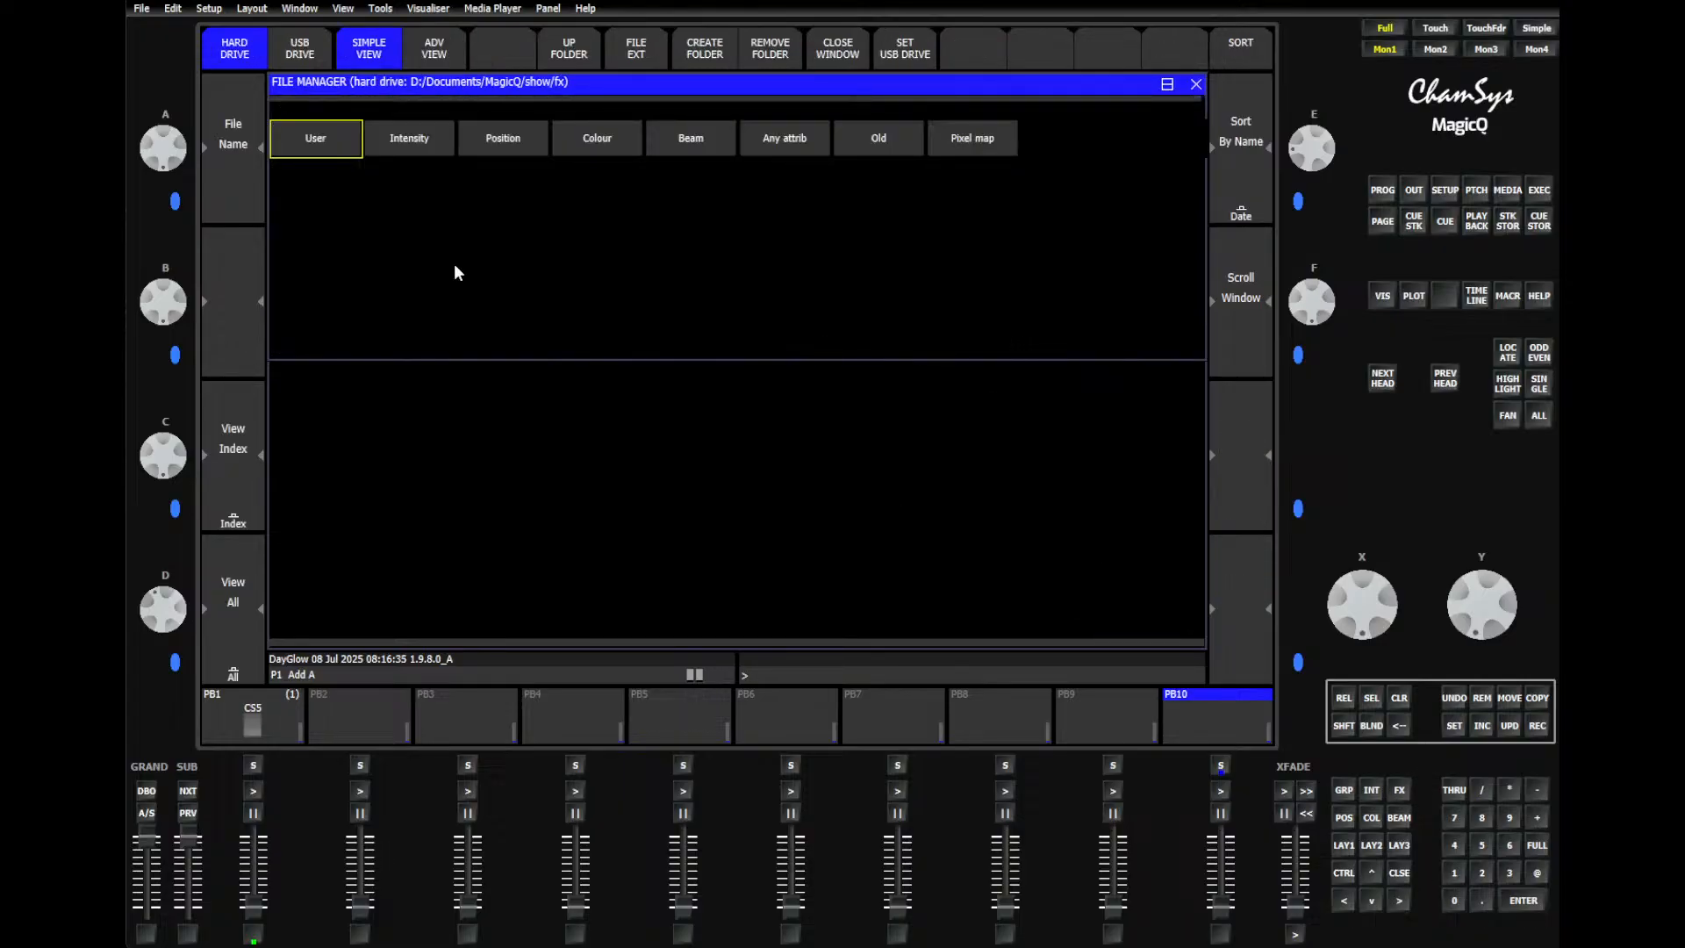
left_click(351, 136)
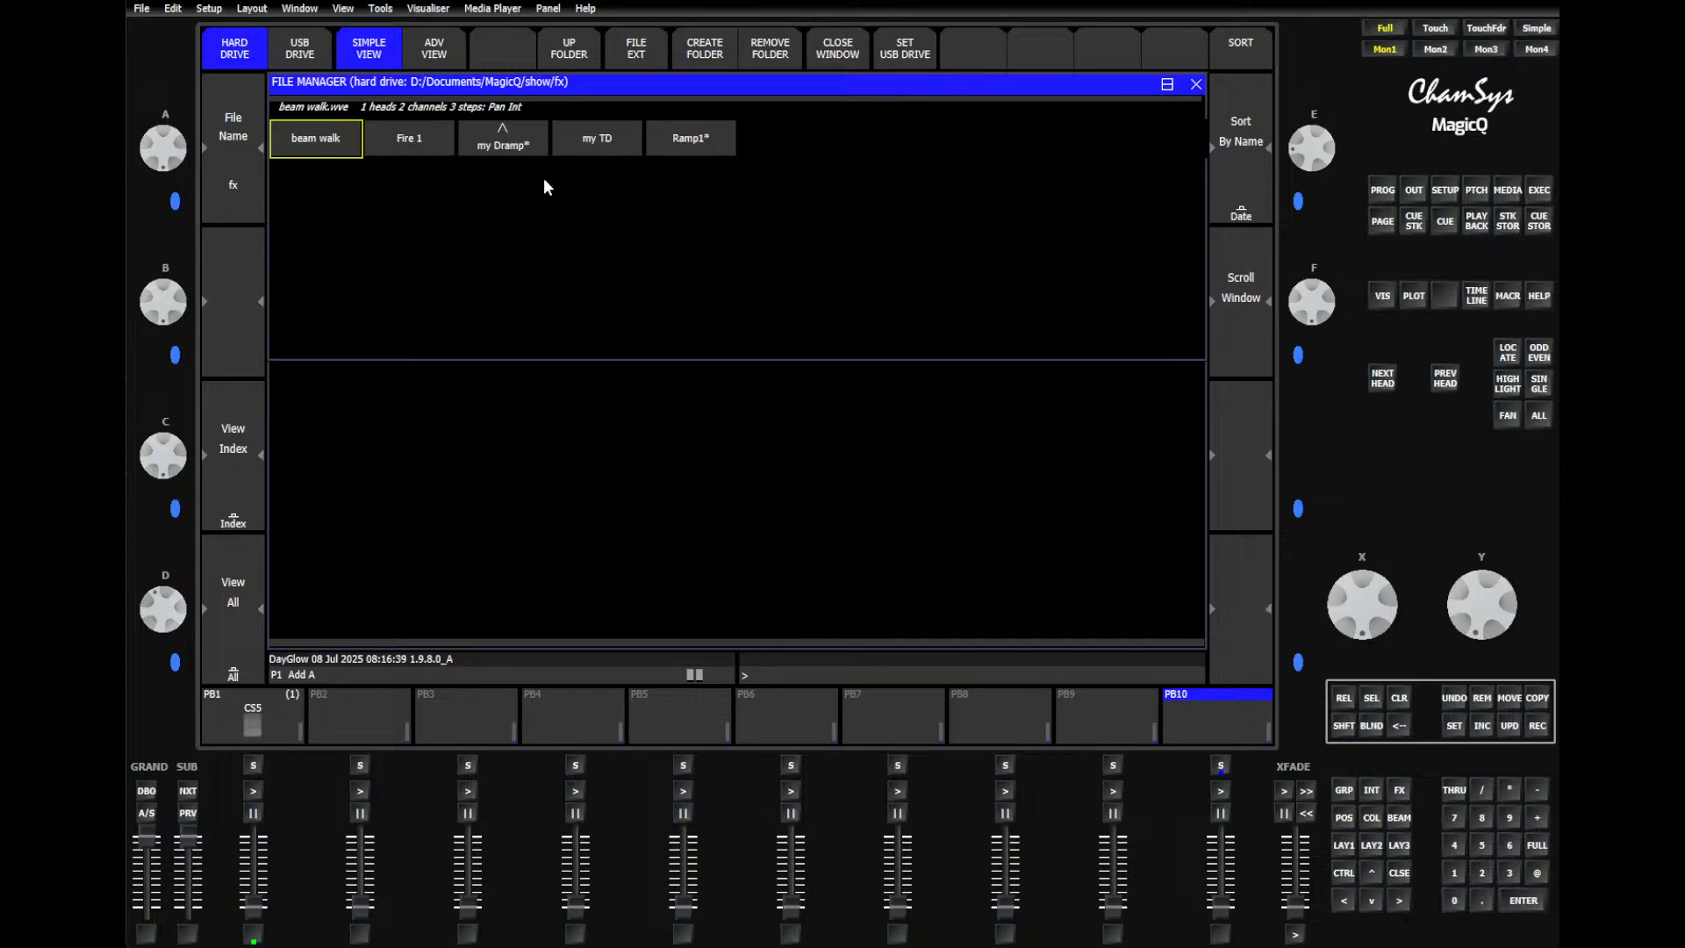
left_click(343, 127)
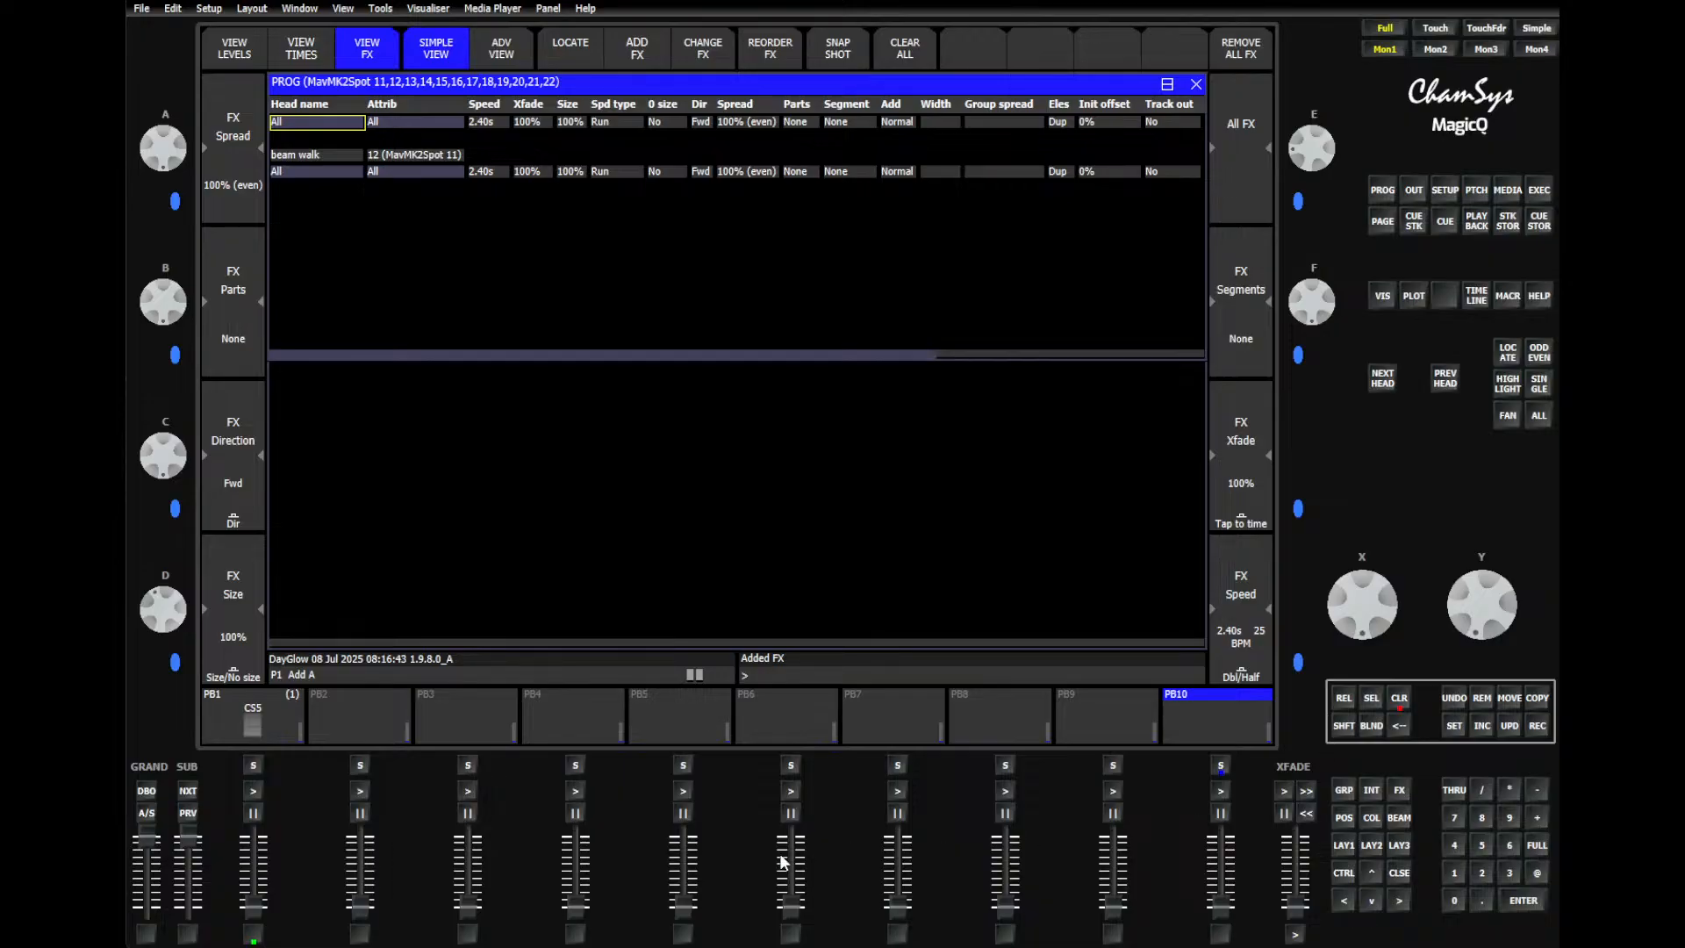
Step: Select playback 1 and set the beam walk FX's direction to Centre in
left_click(253, 909)
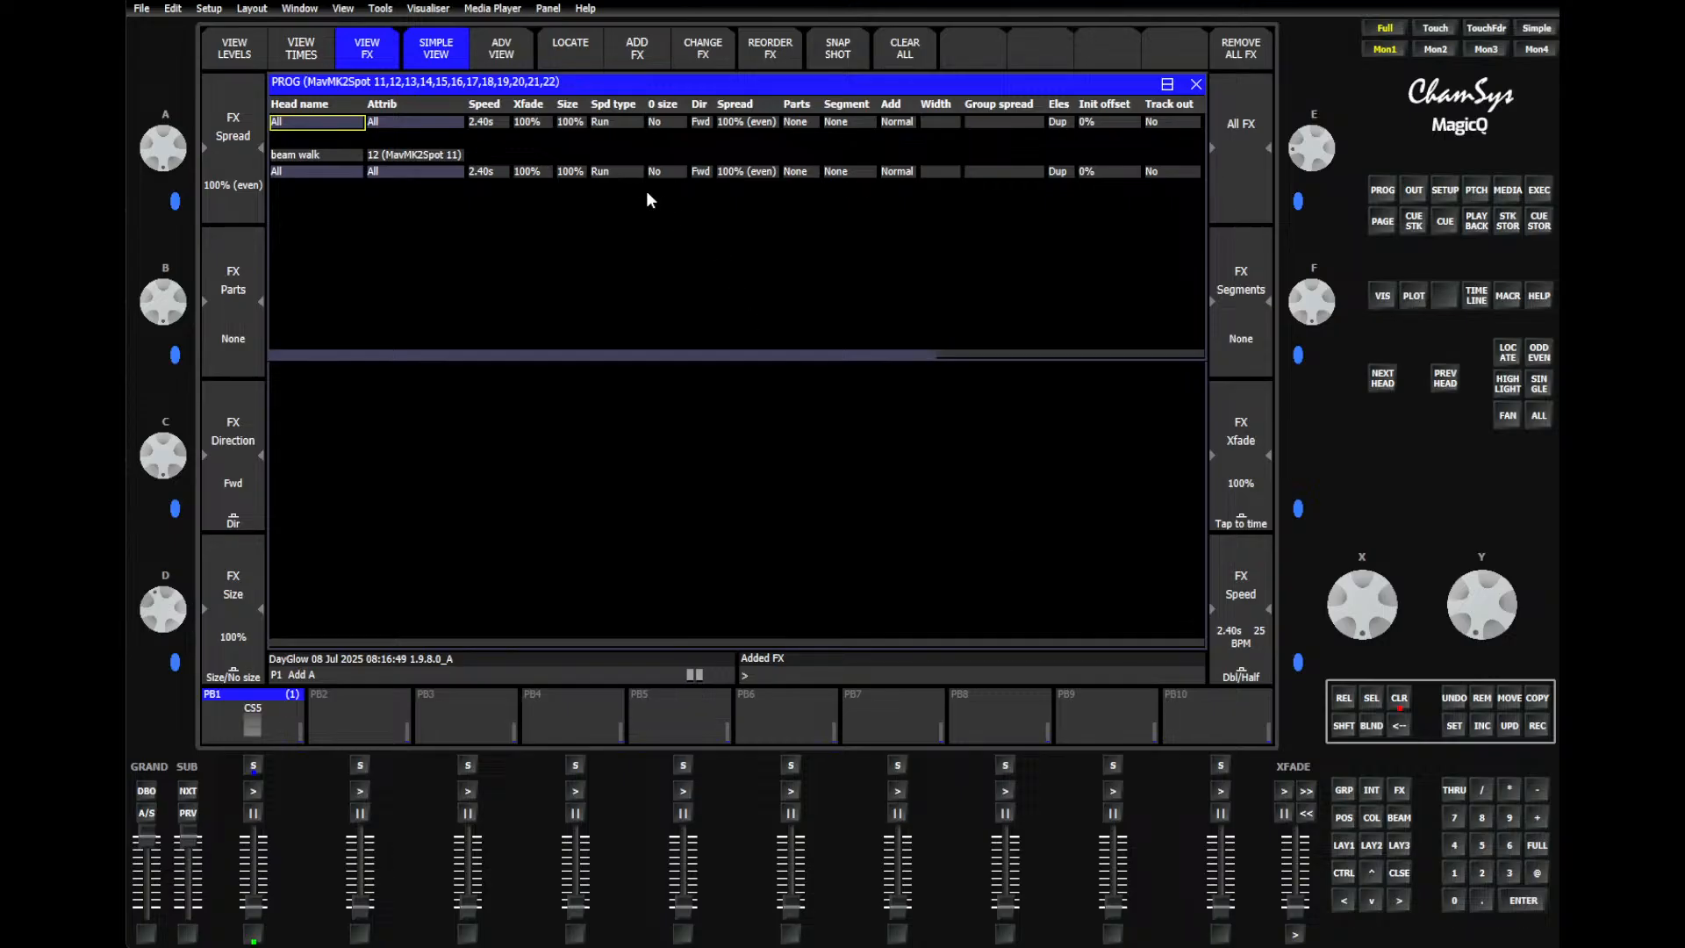
left_click(701, 173)
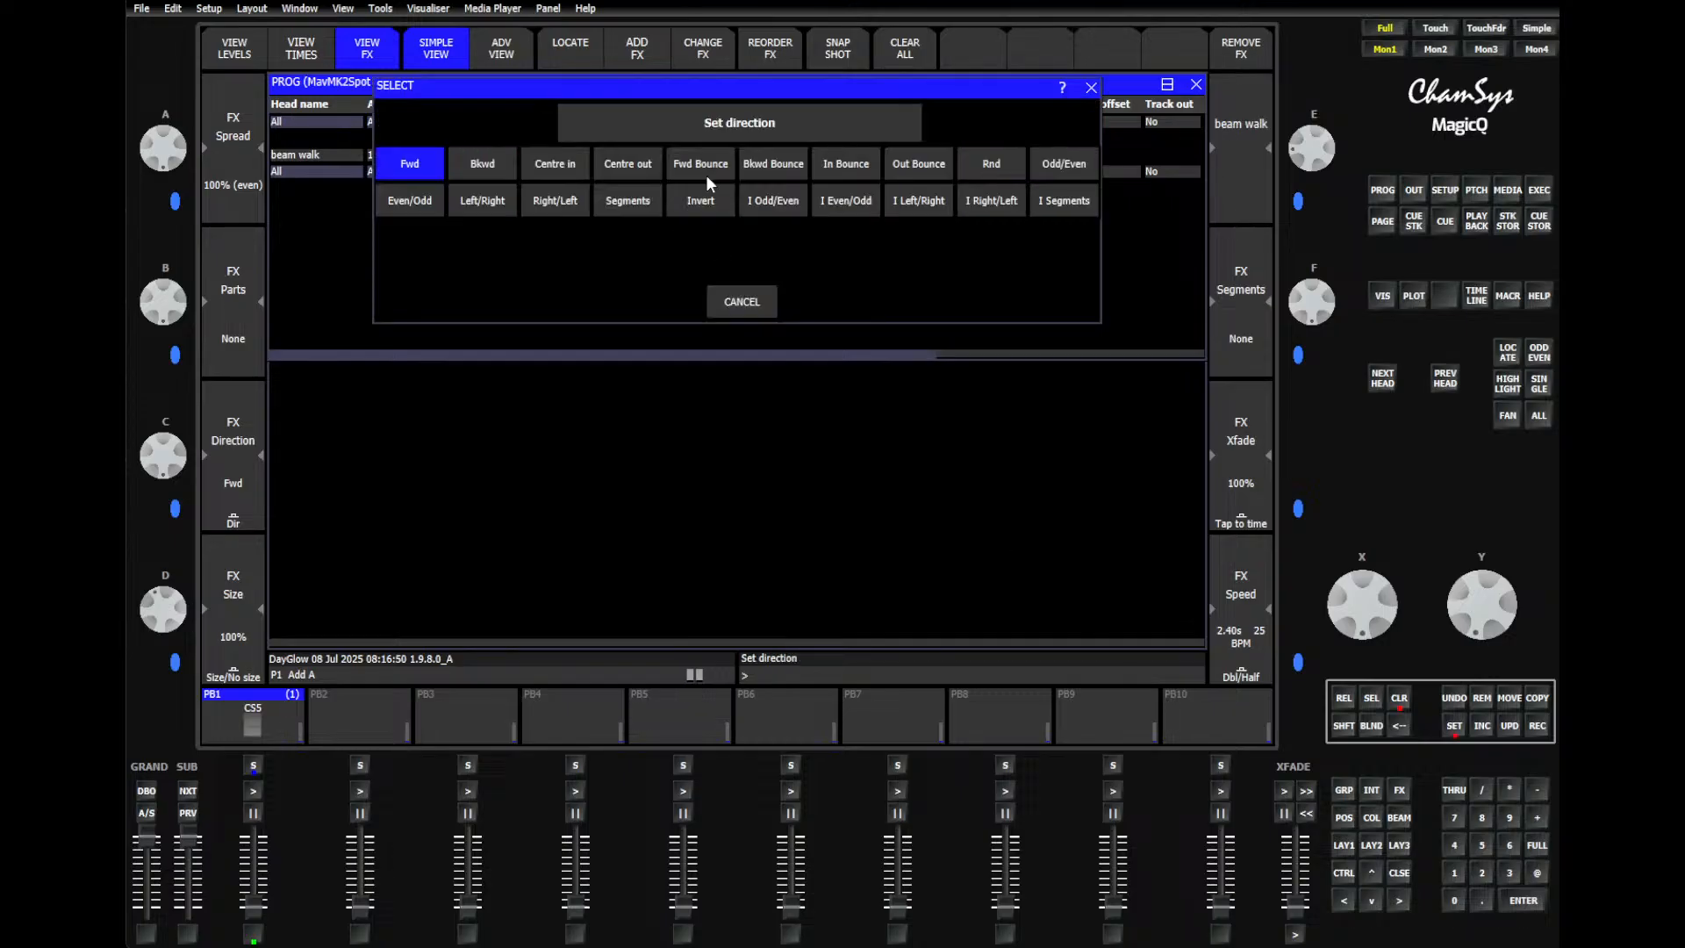
left_click(586, 166)
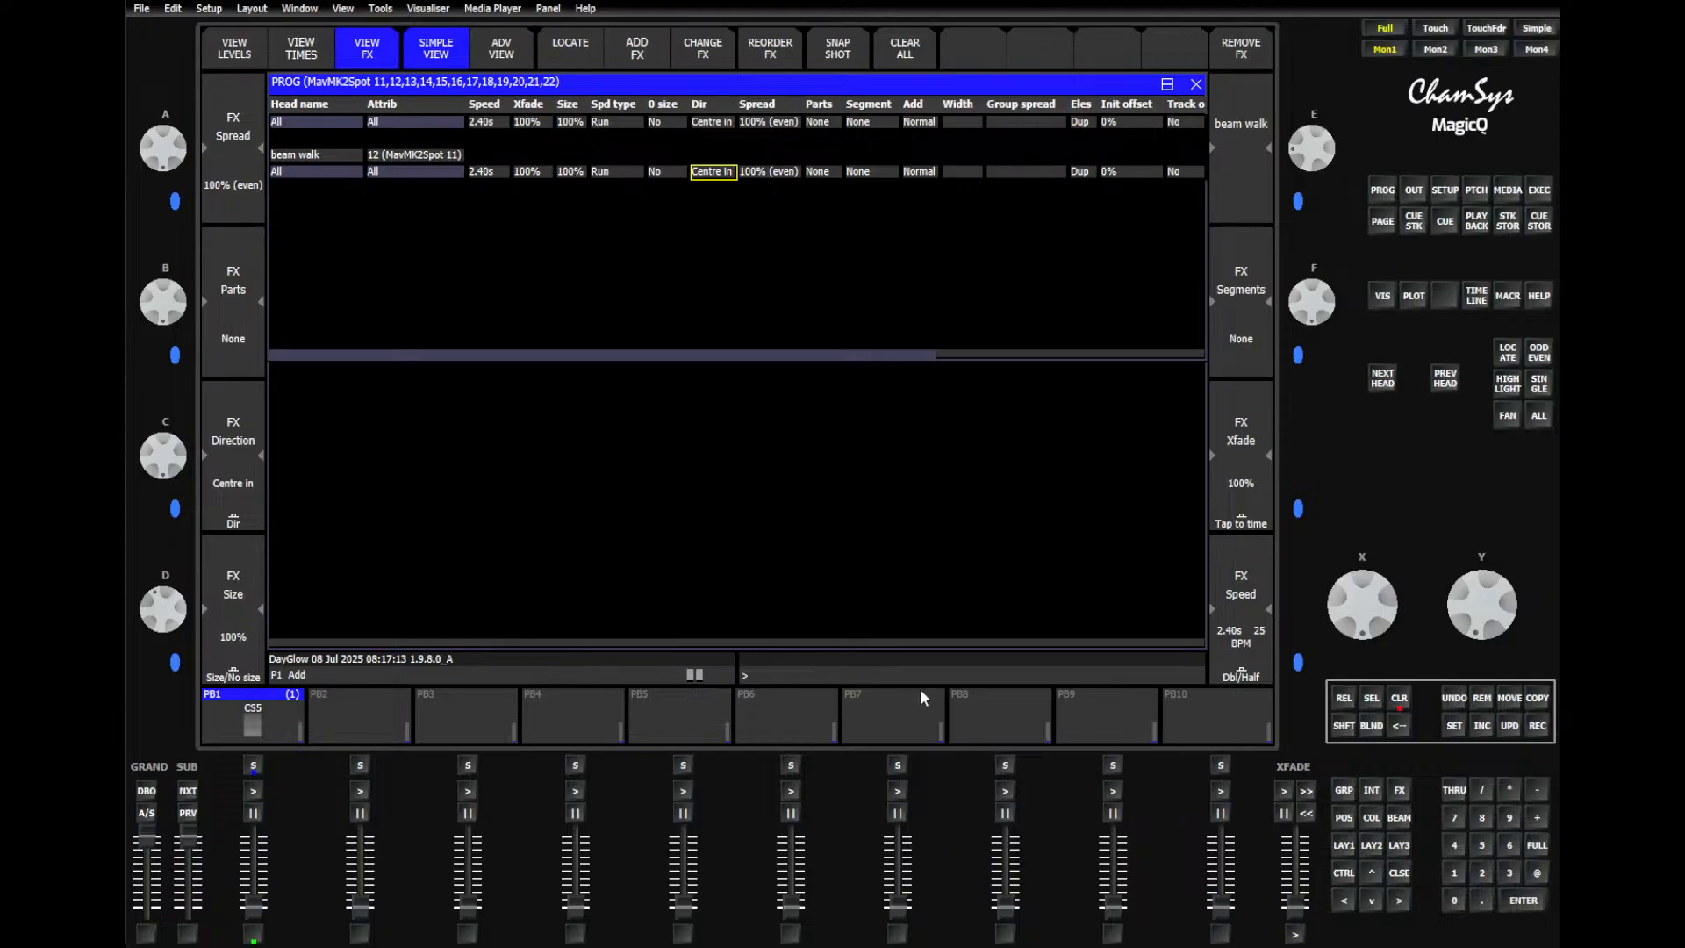
Step: Clear the programmer, select the MavMK2Spot group and release all playbacks
left_click(1401, 699)
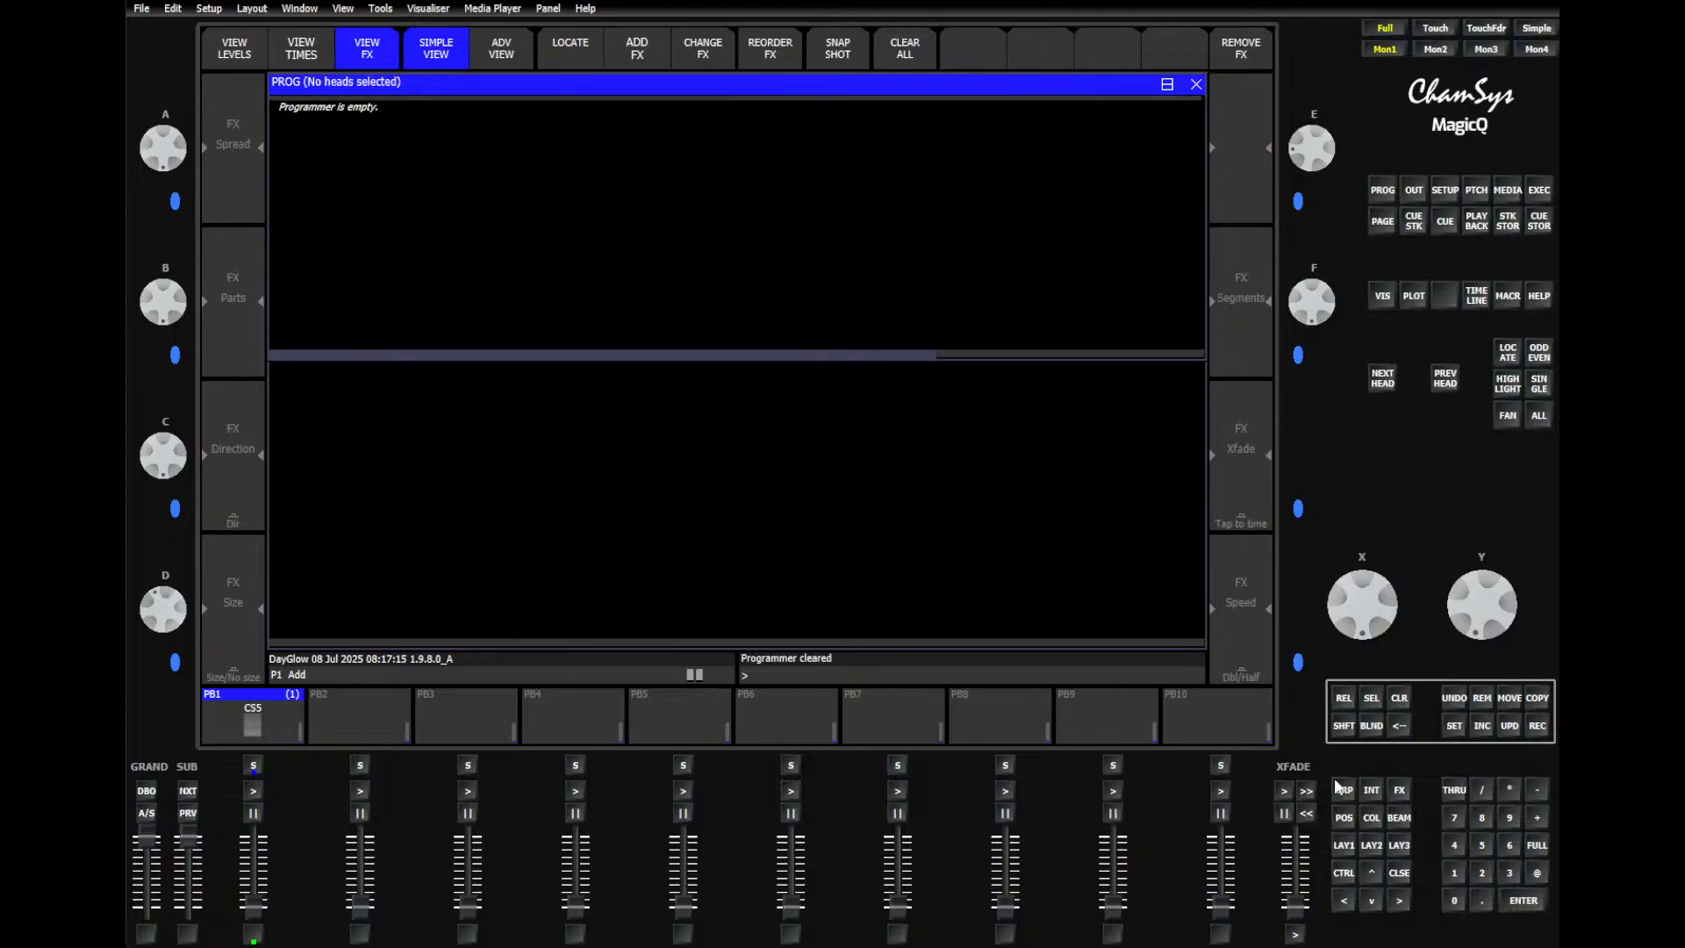
left_click(1355, 788)
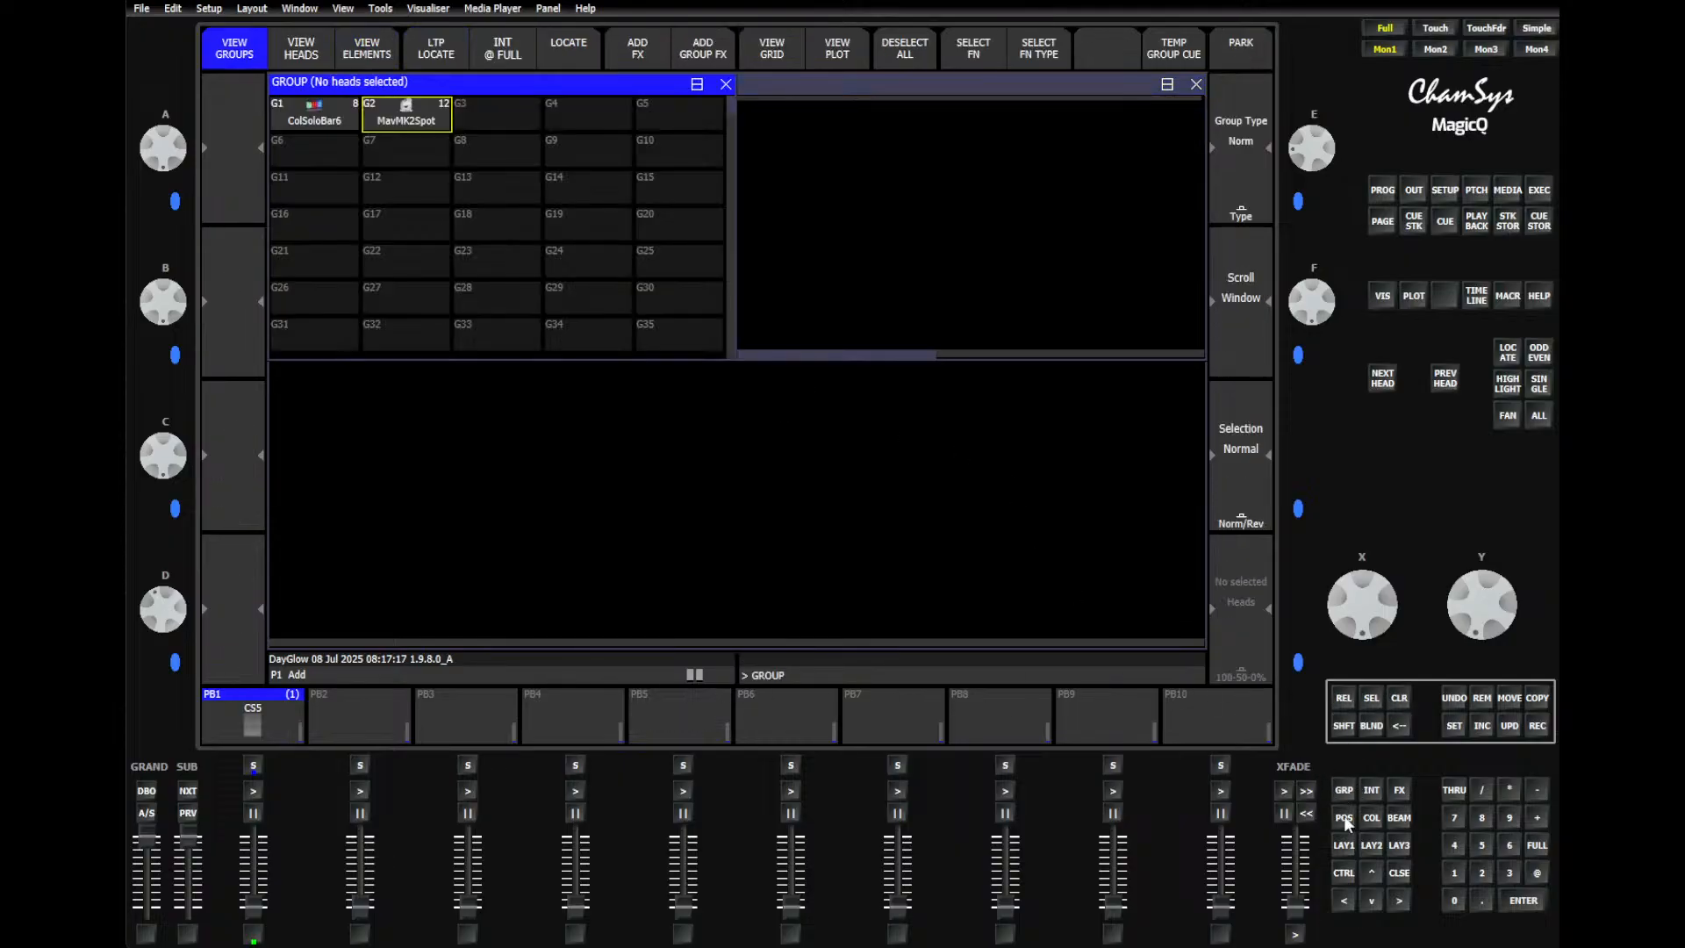
left_click(393, 122)
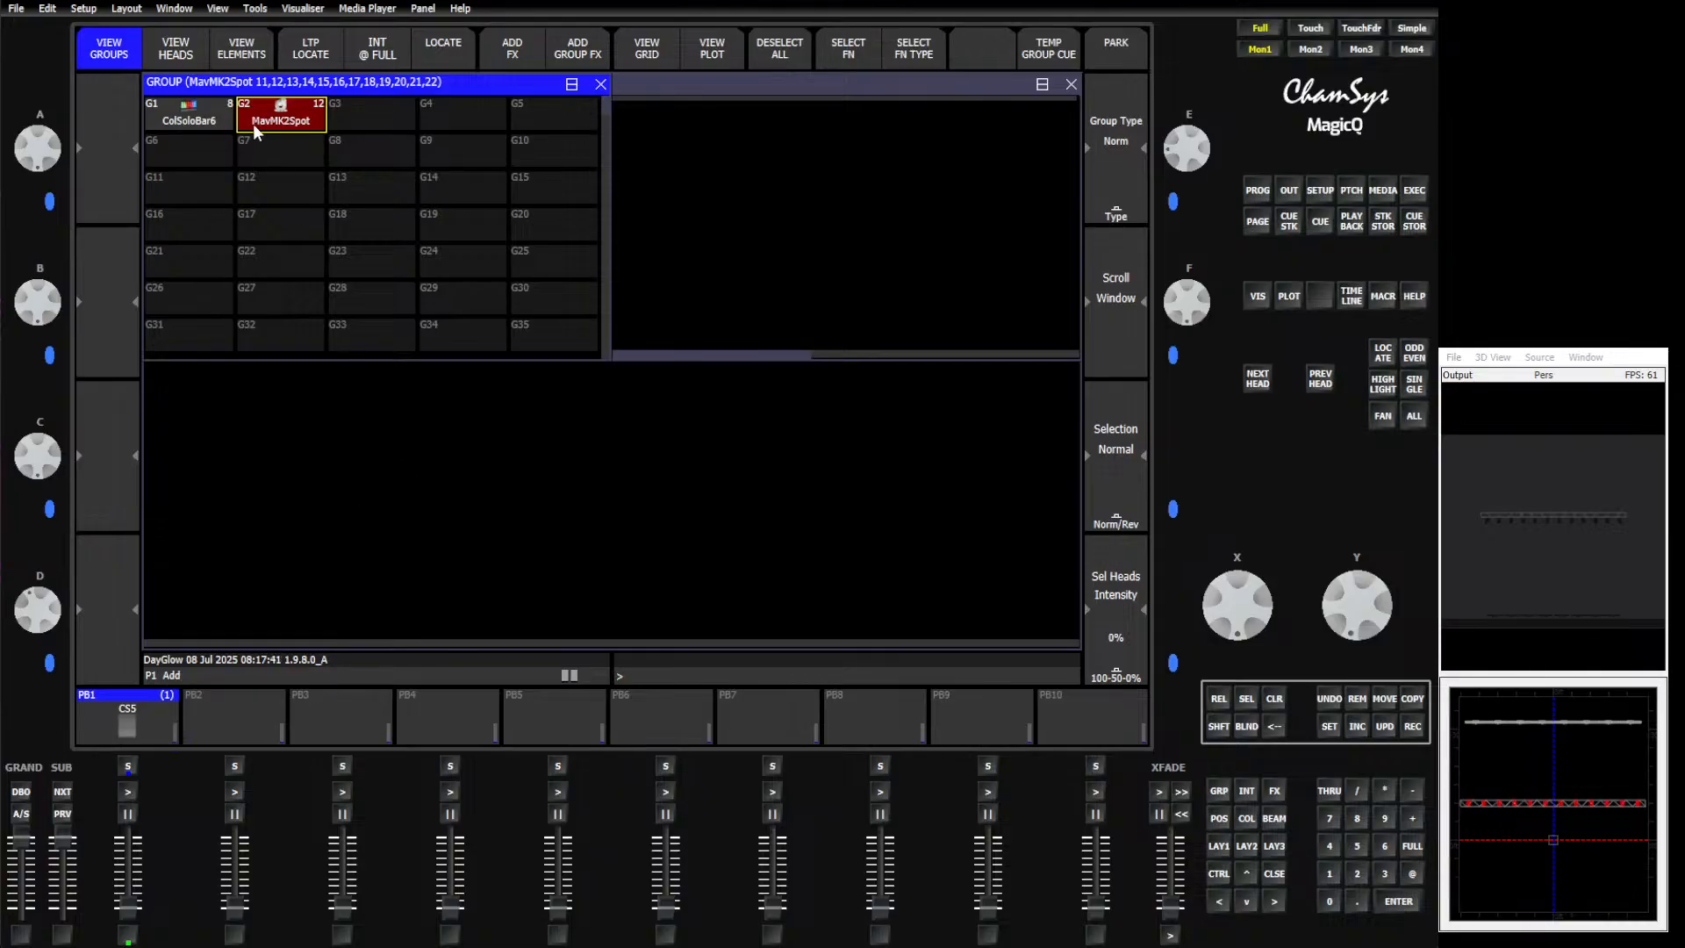
left_click(1219, 726)
left_click(1220, 701)
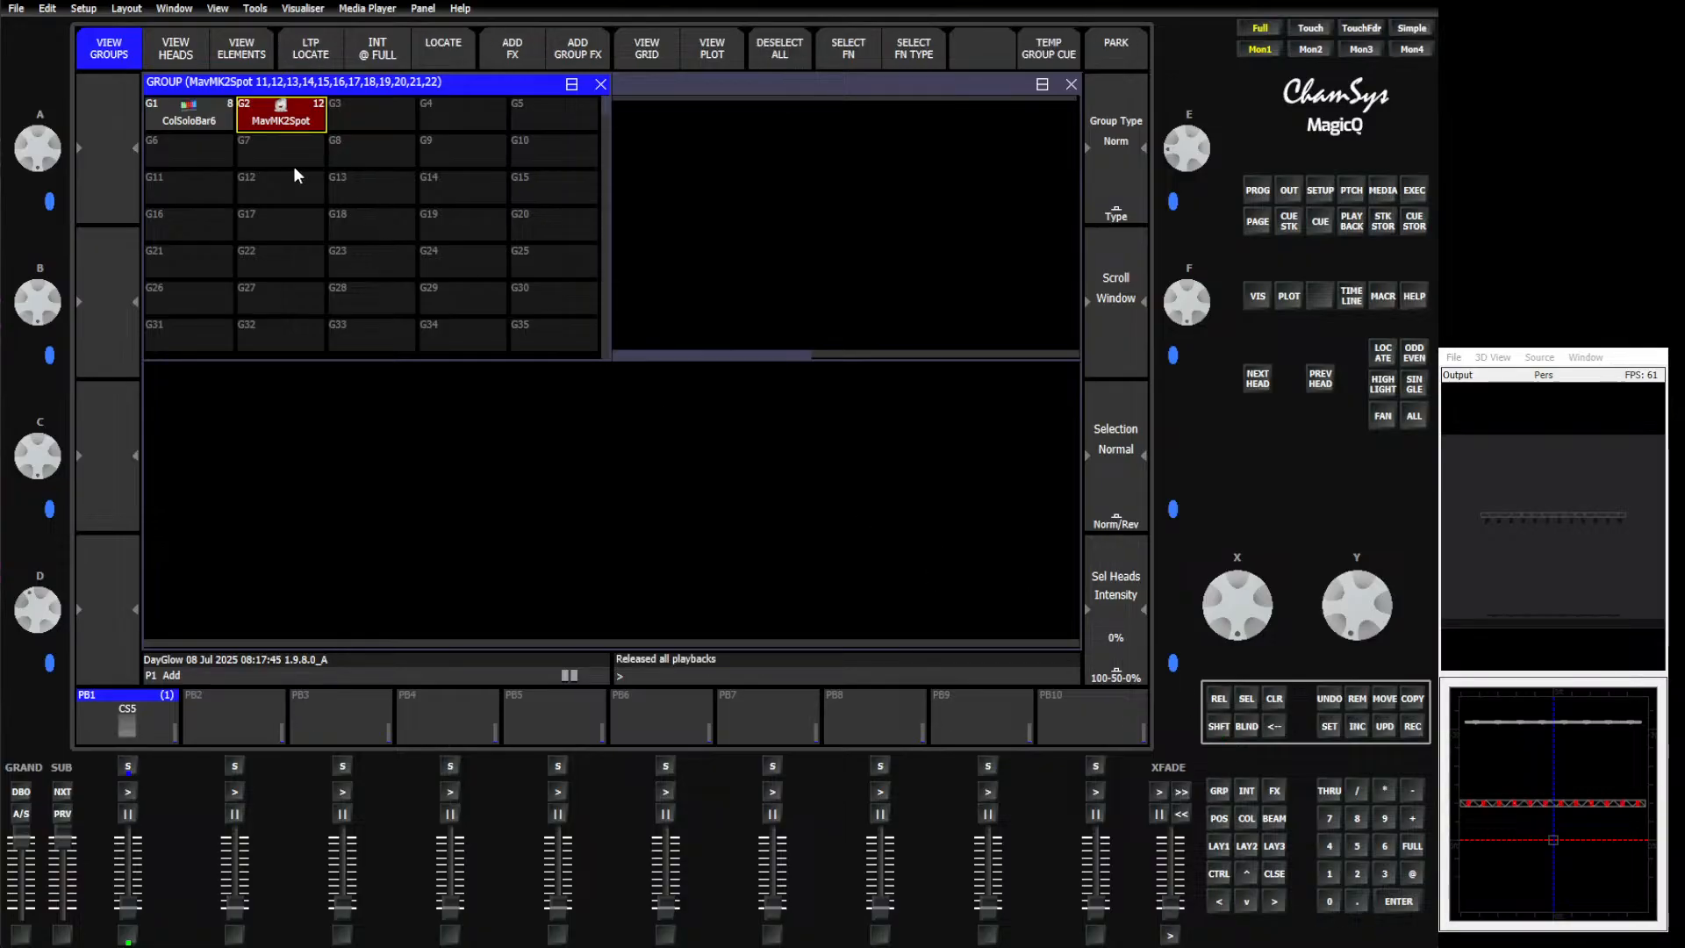
Step: Add the user FX my TD to the selected MavMK2Spot heads
left_click(1221, 789)
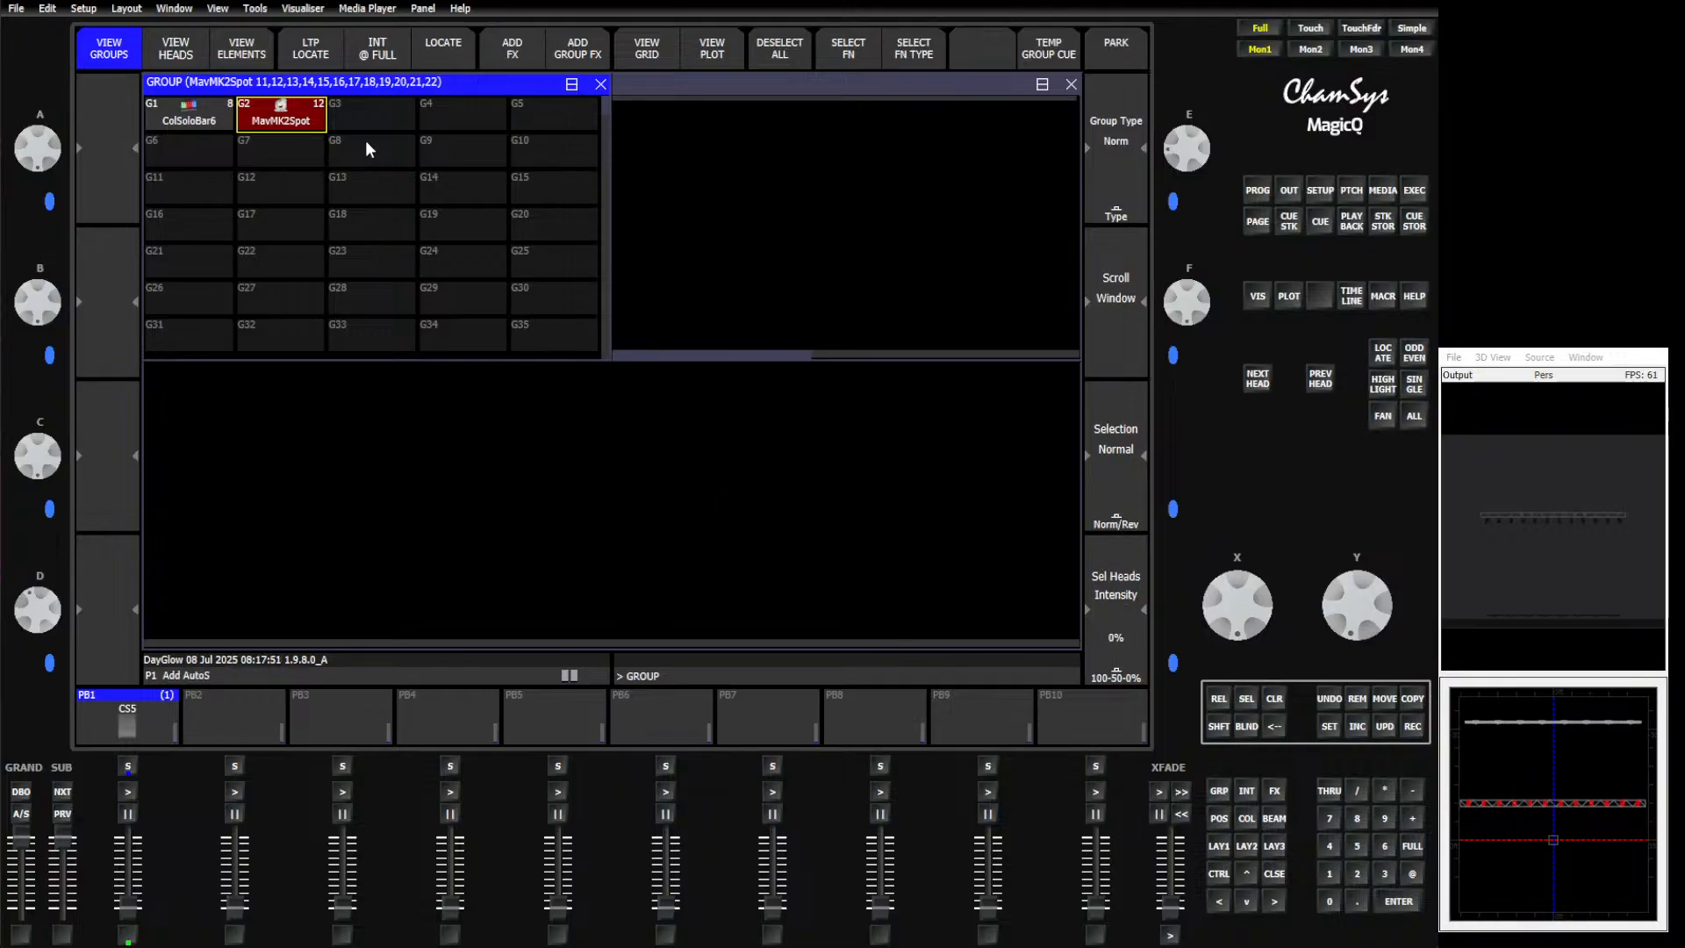
left_click(492, 60)
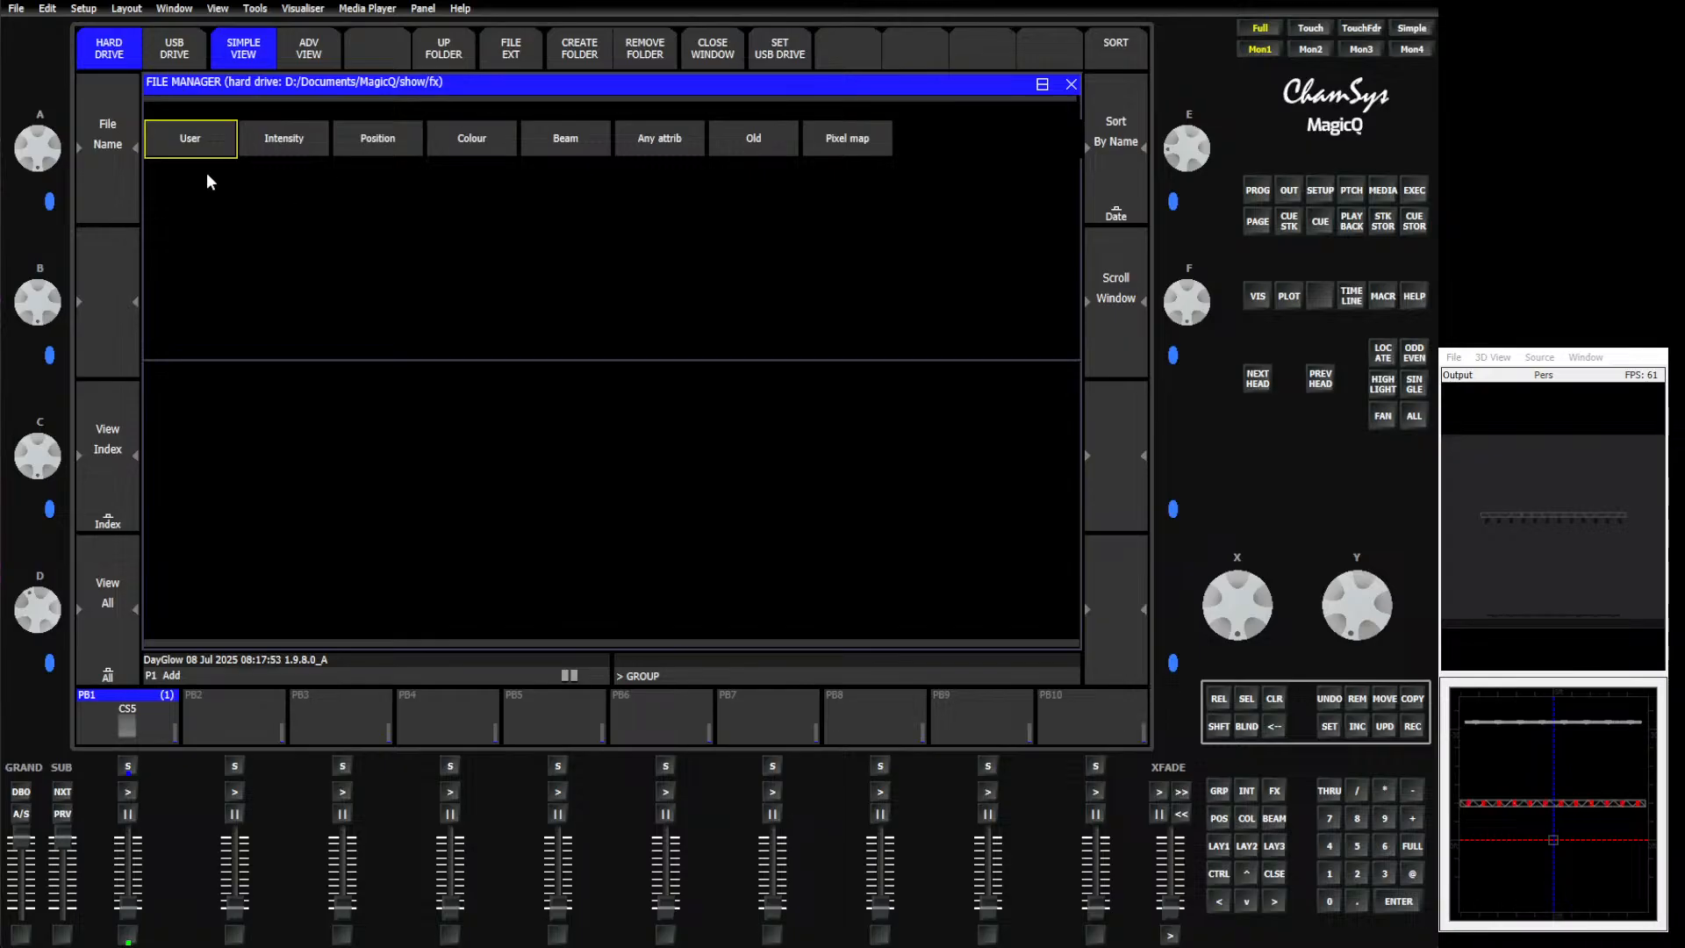
left_click(202, 149)
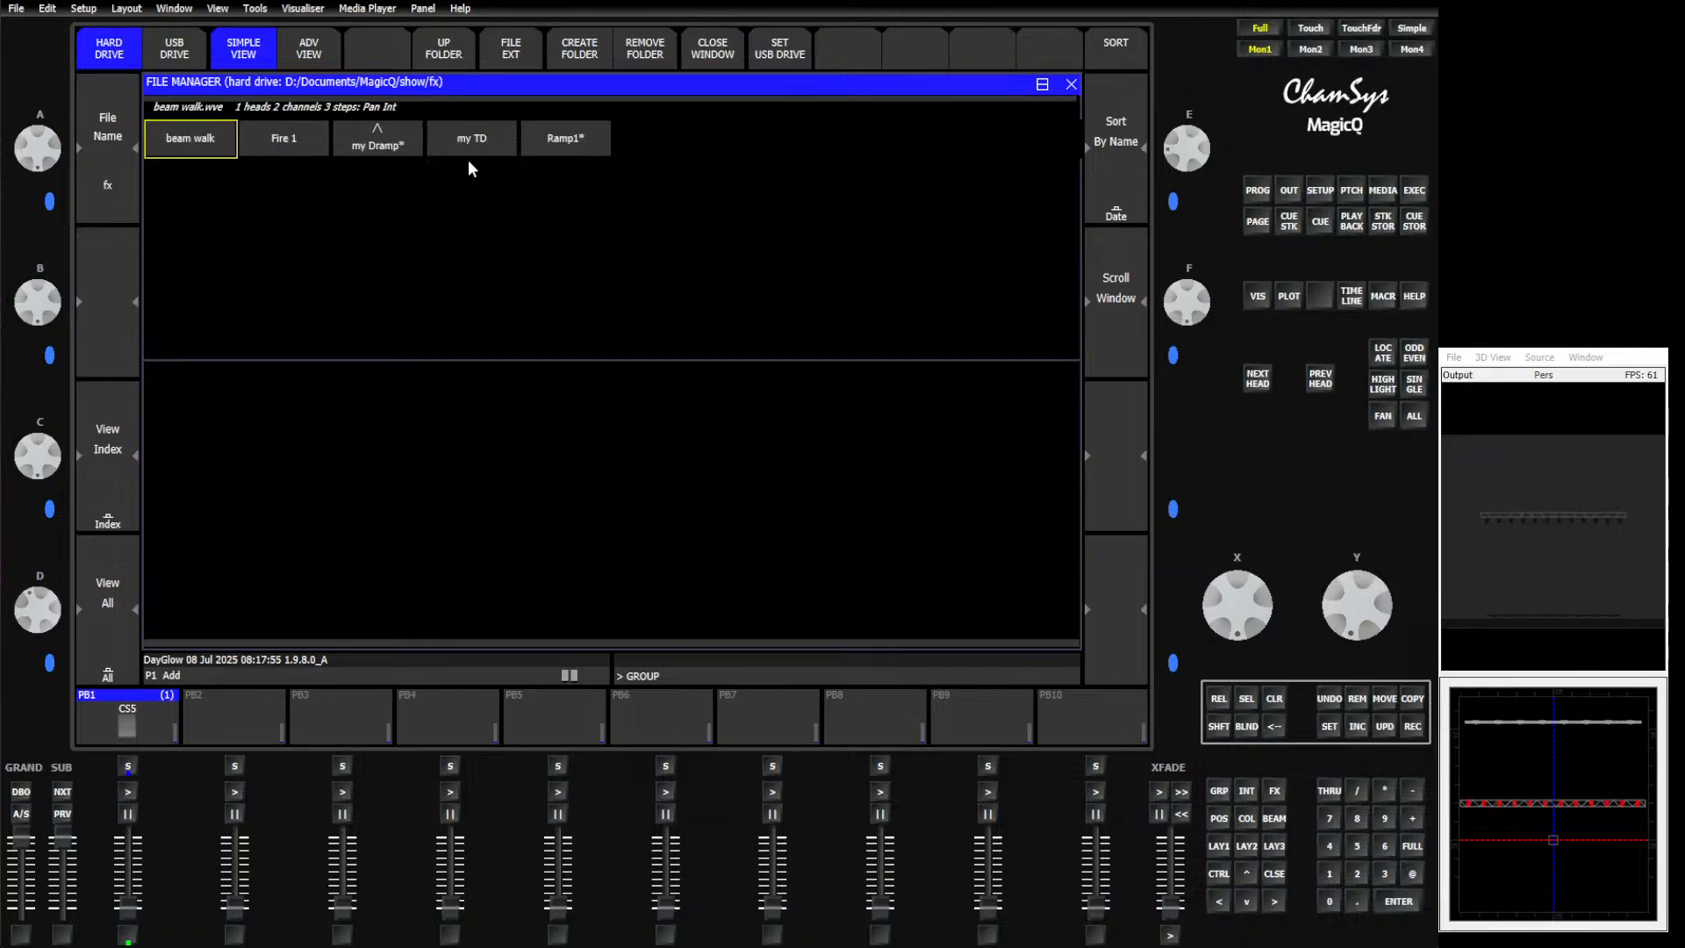
left_click(492, 137)
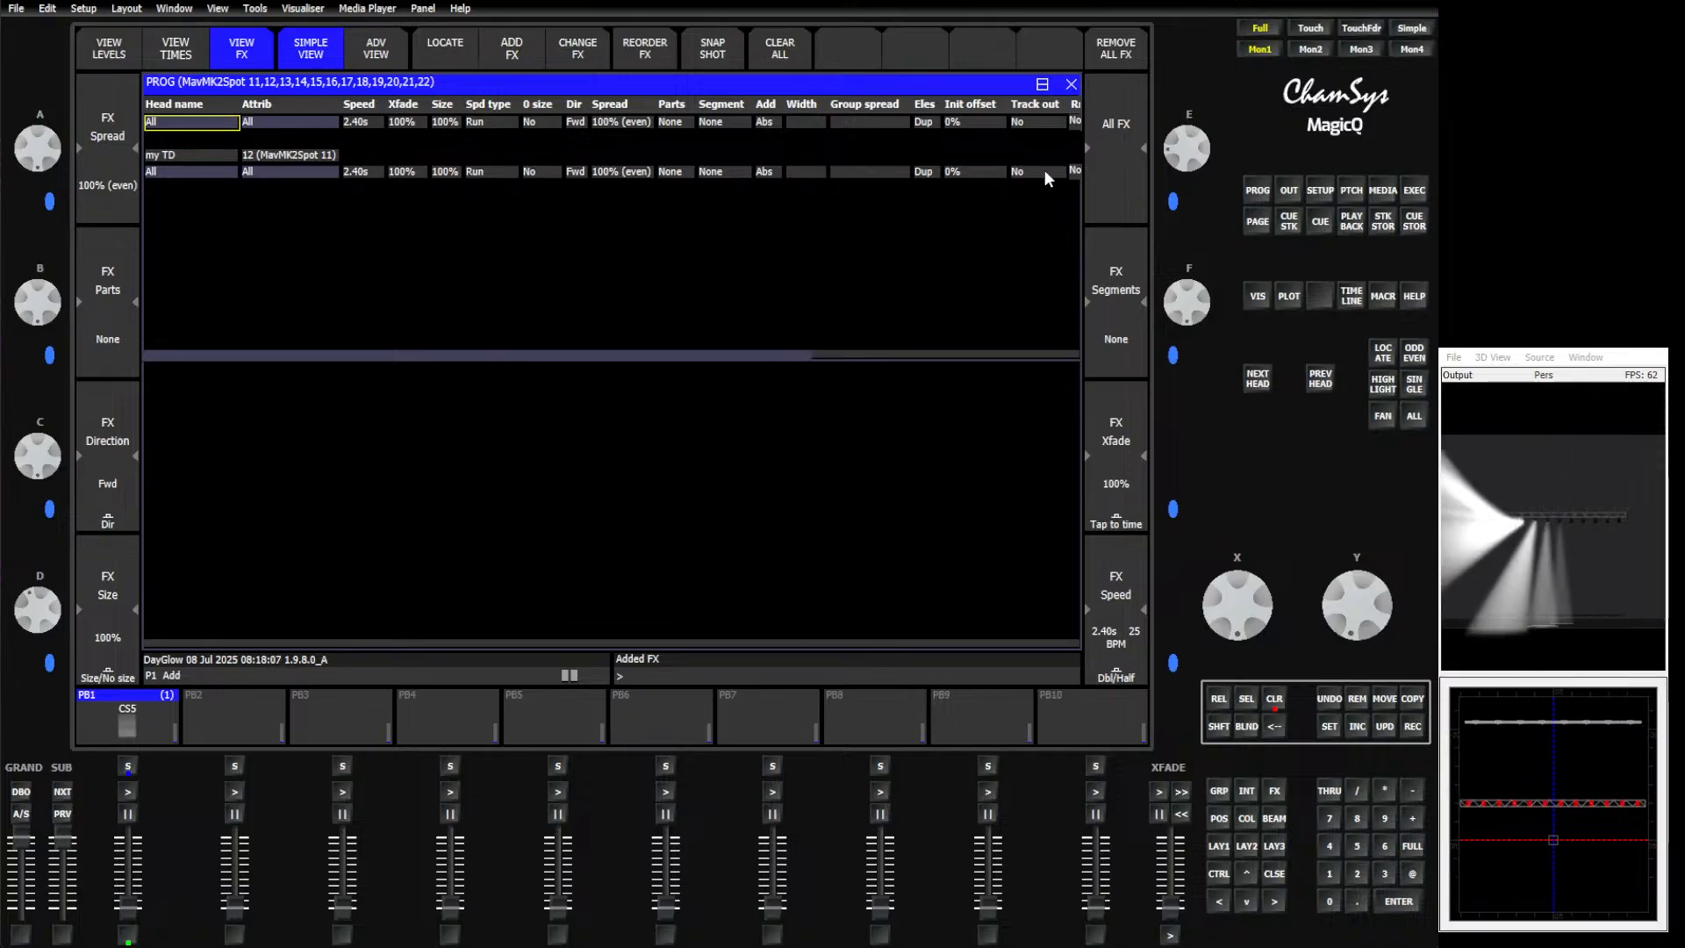
Step: Replace the my TD effect in the programmer with the user FX beam walk
left_click(1117, 51)
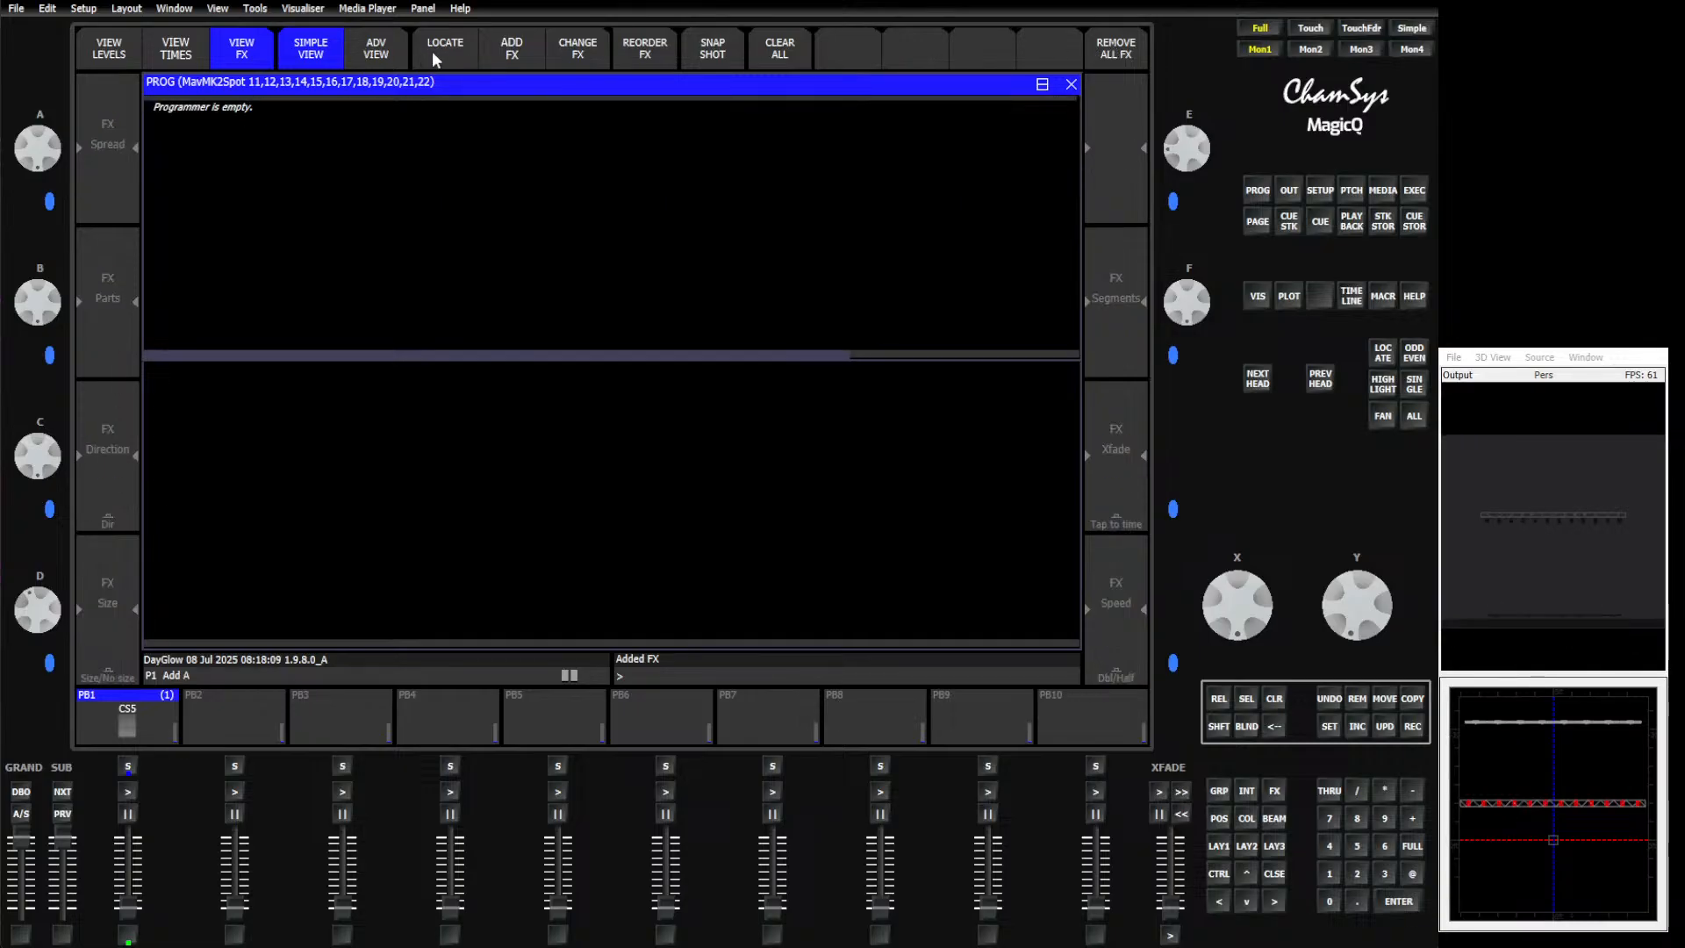
left_click(526, 53)
left_click(172, 142)
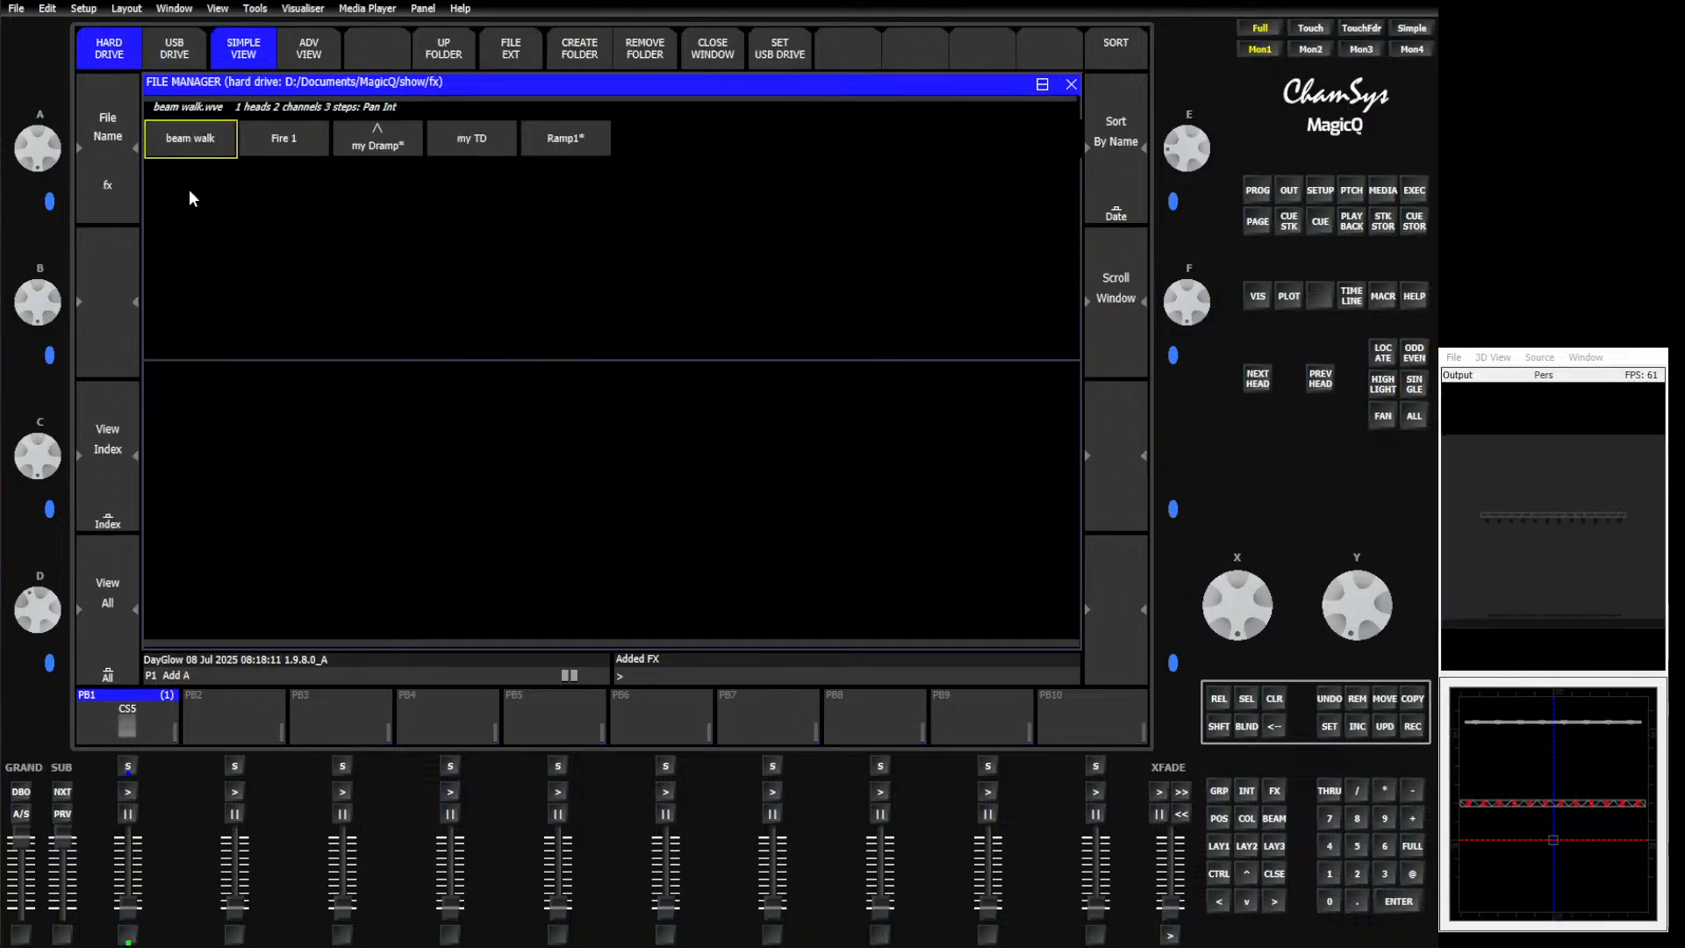
left_click(186, 147)
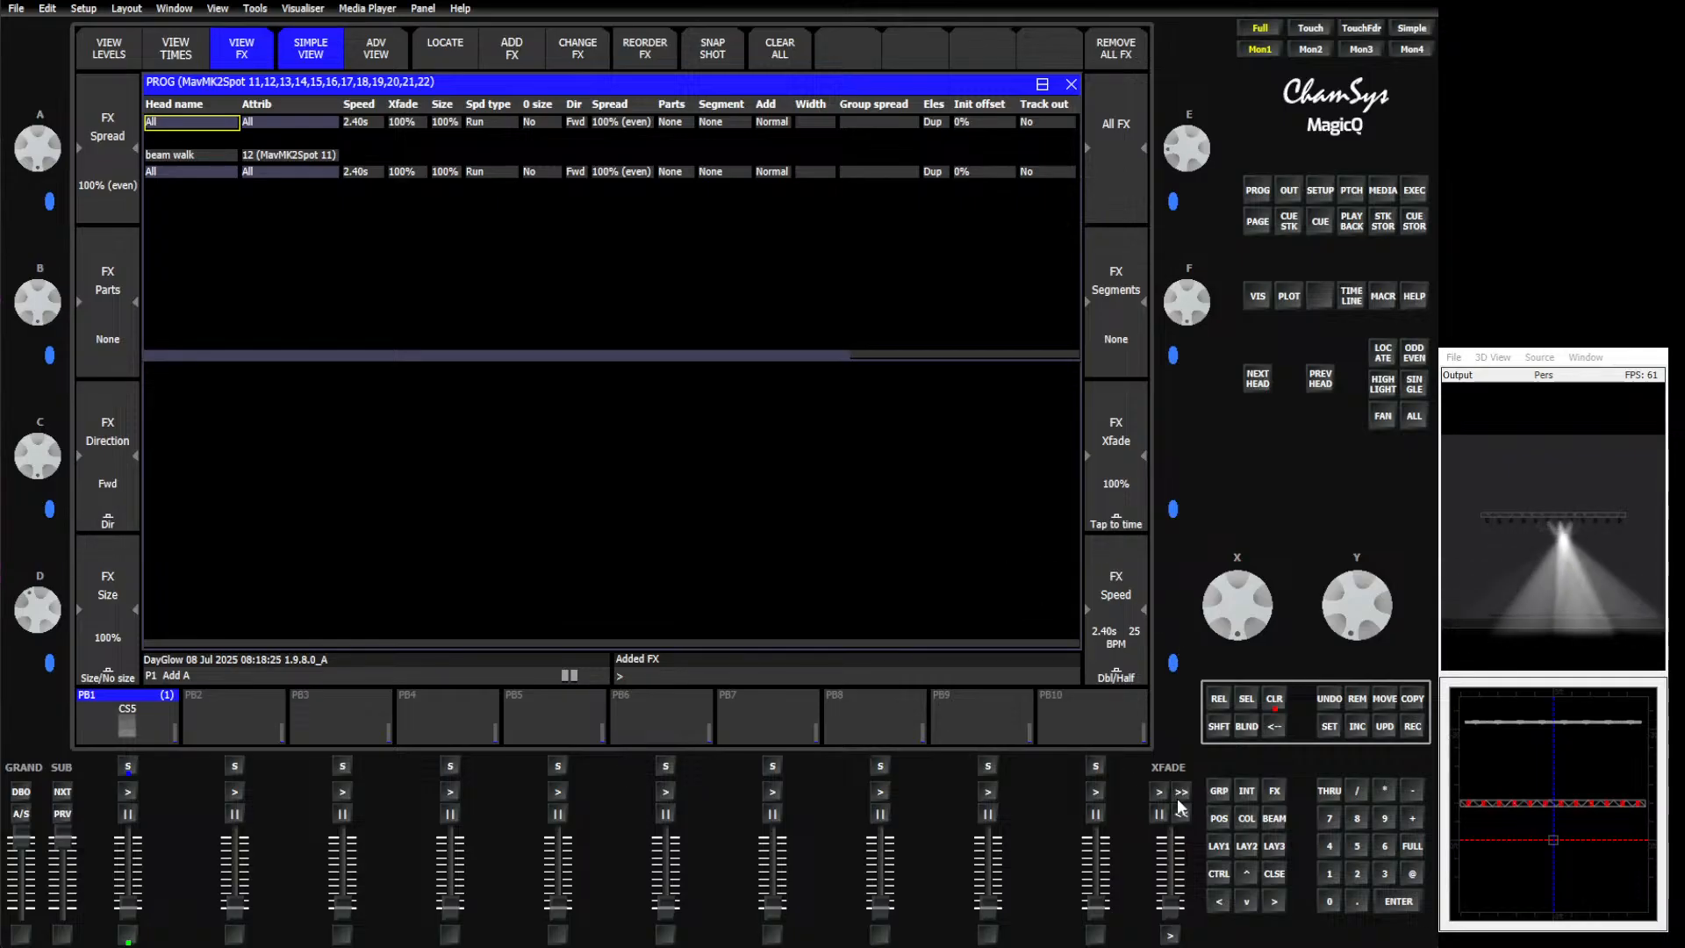
Step: Release all playbacks, open the outputs plan and clear the programmer
left_click(1223, 728)
left_click(1218, 699)
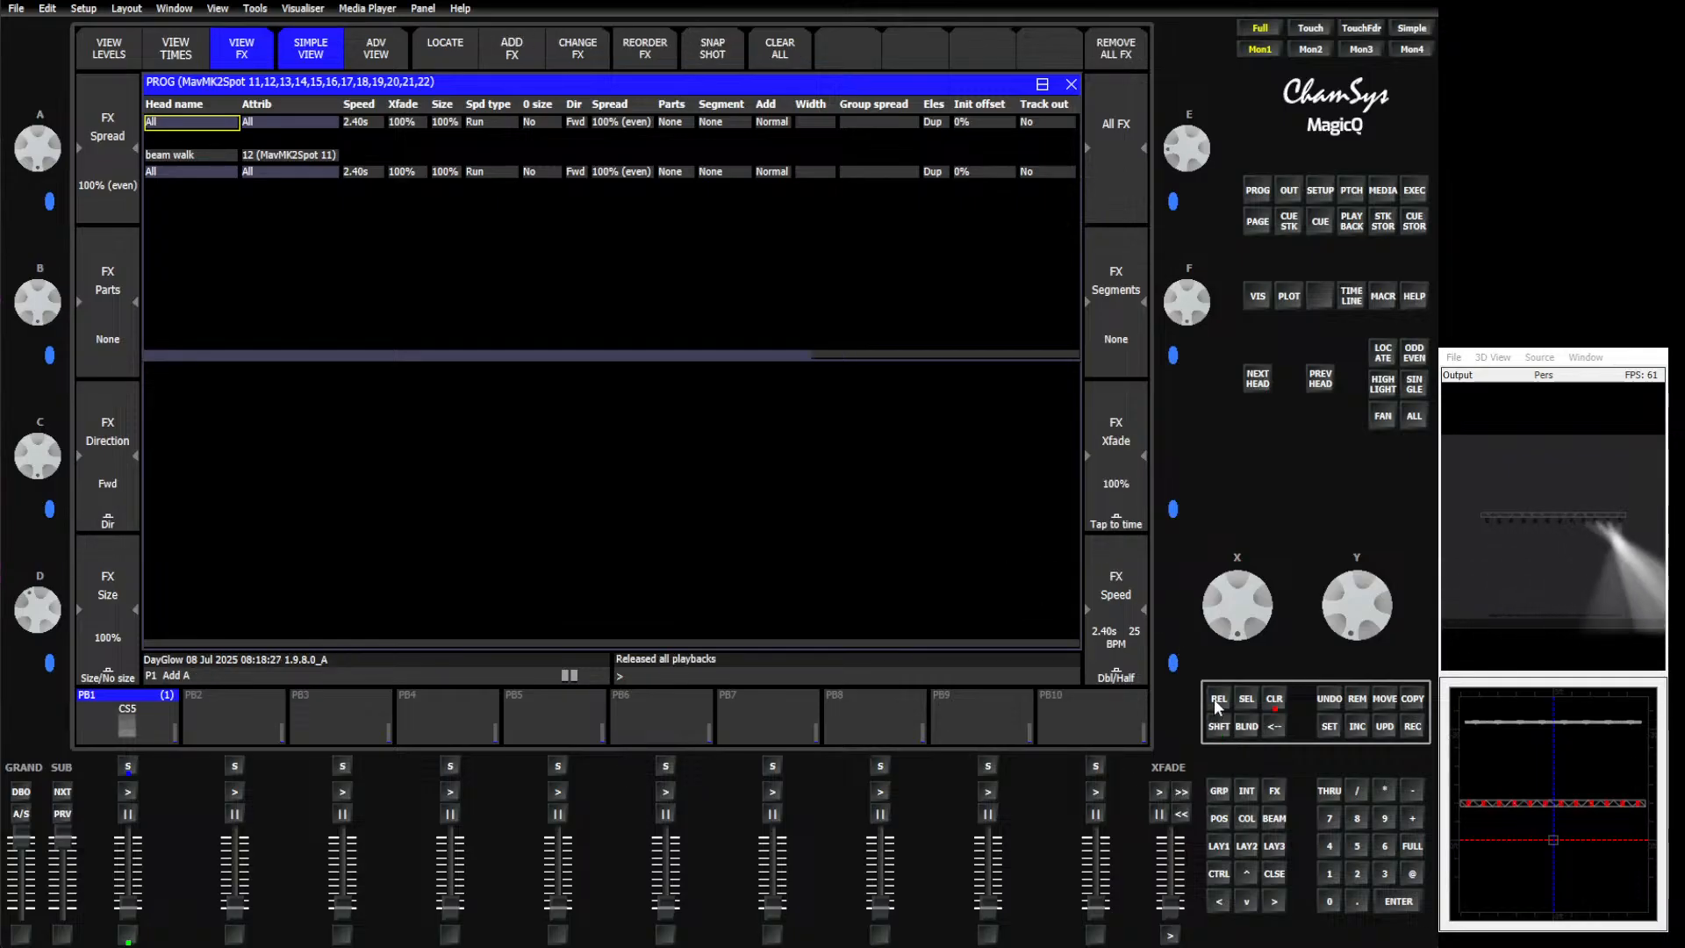
left_click(1290, 190)
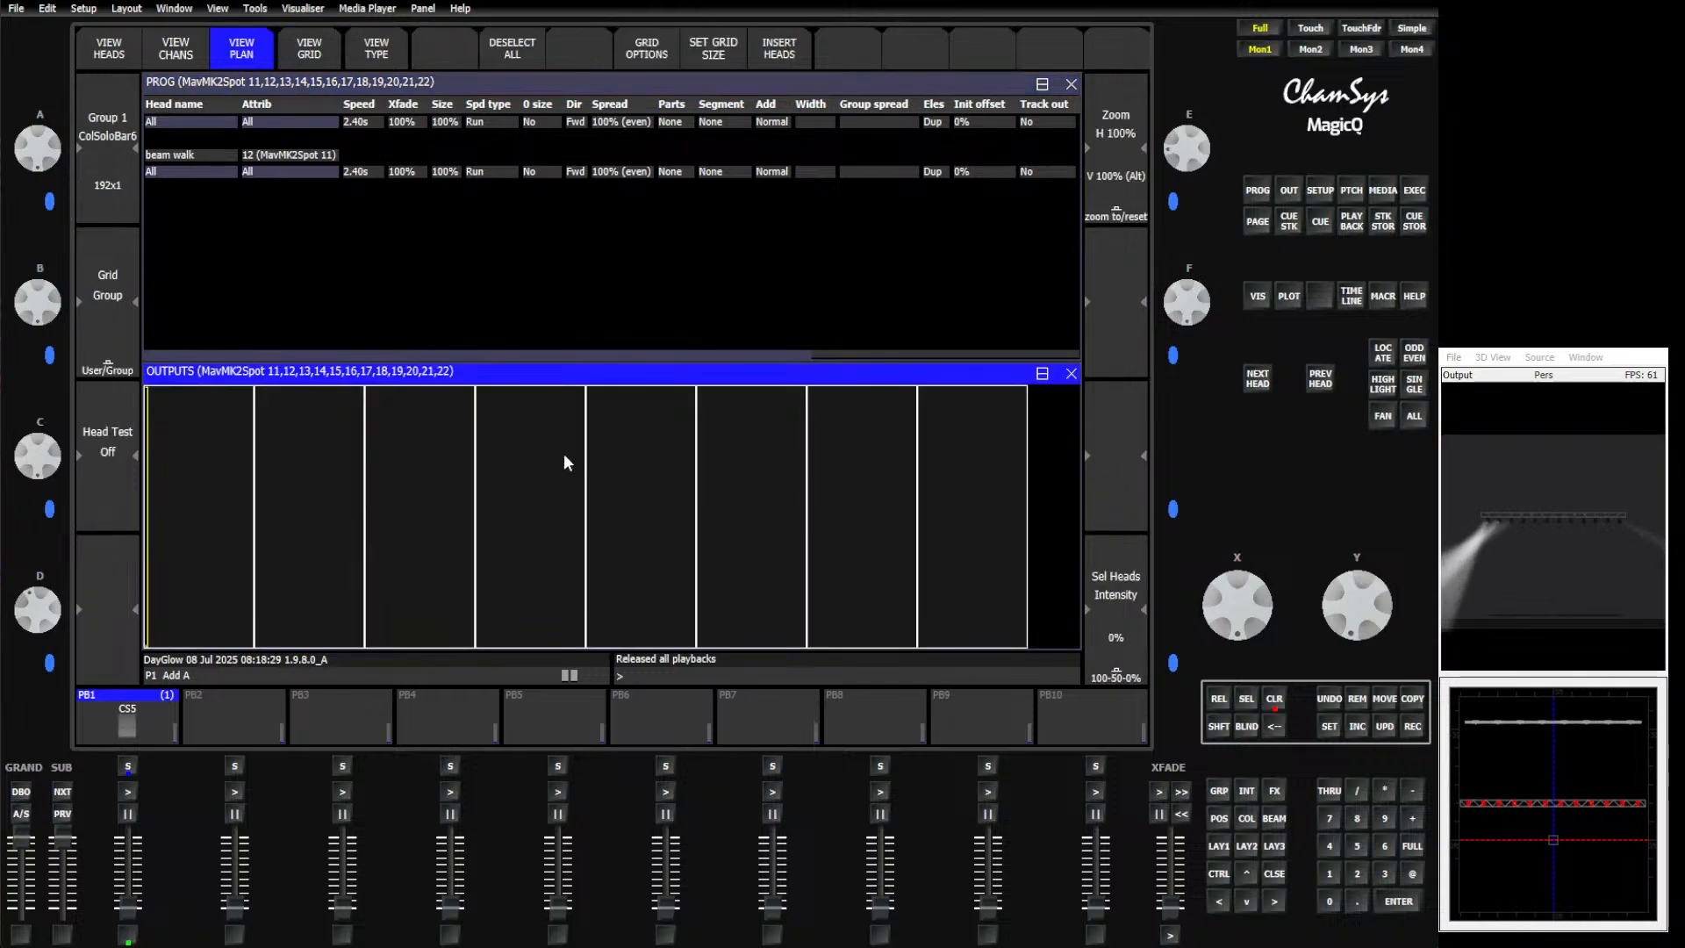
left_click(1274, 700)
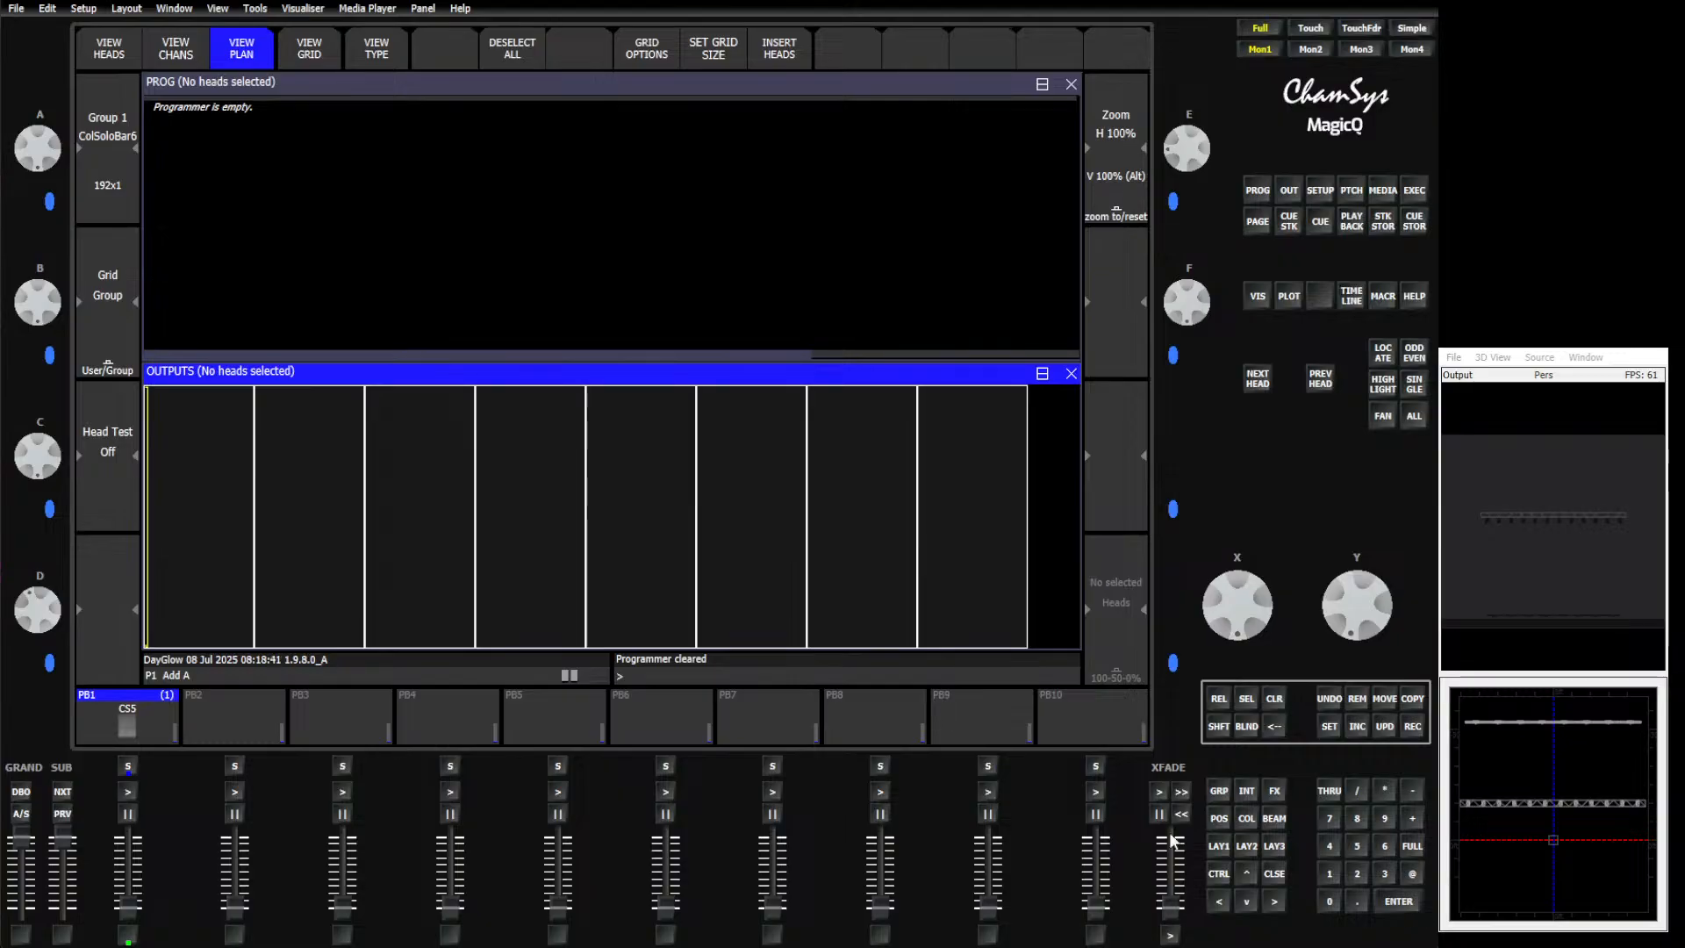
Step: Select the MavMK2Spot group and add the intensity FX dim chase to it
left_click(1217, 790)
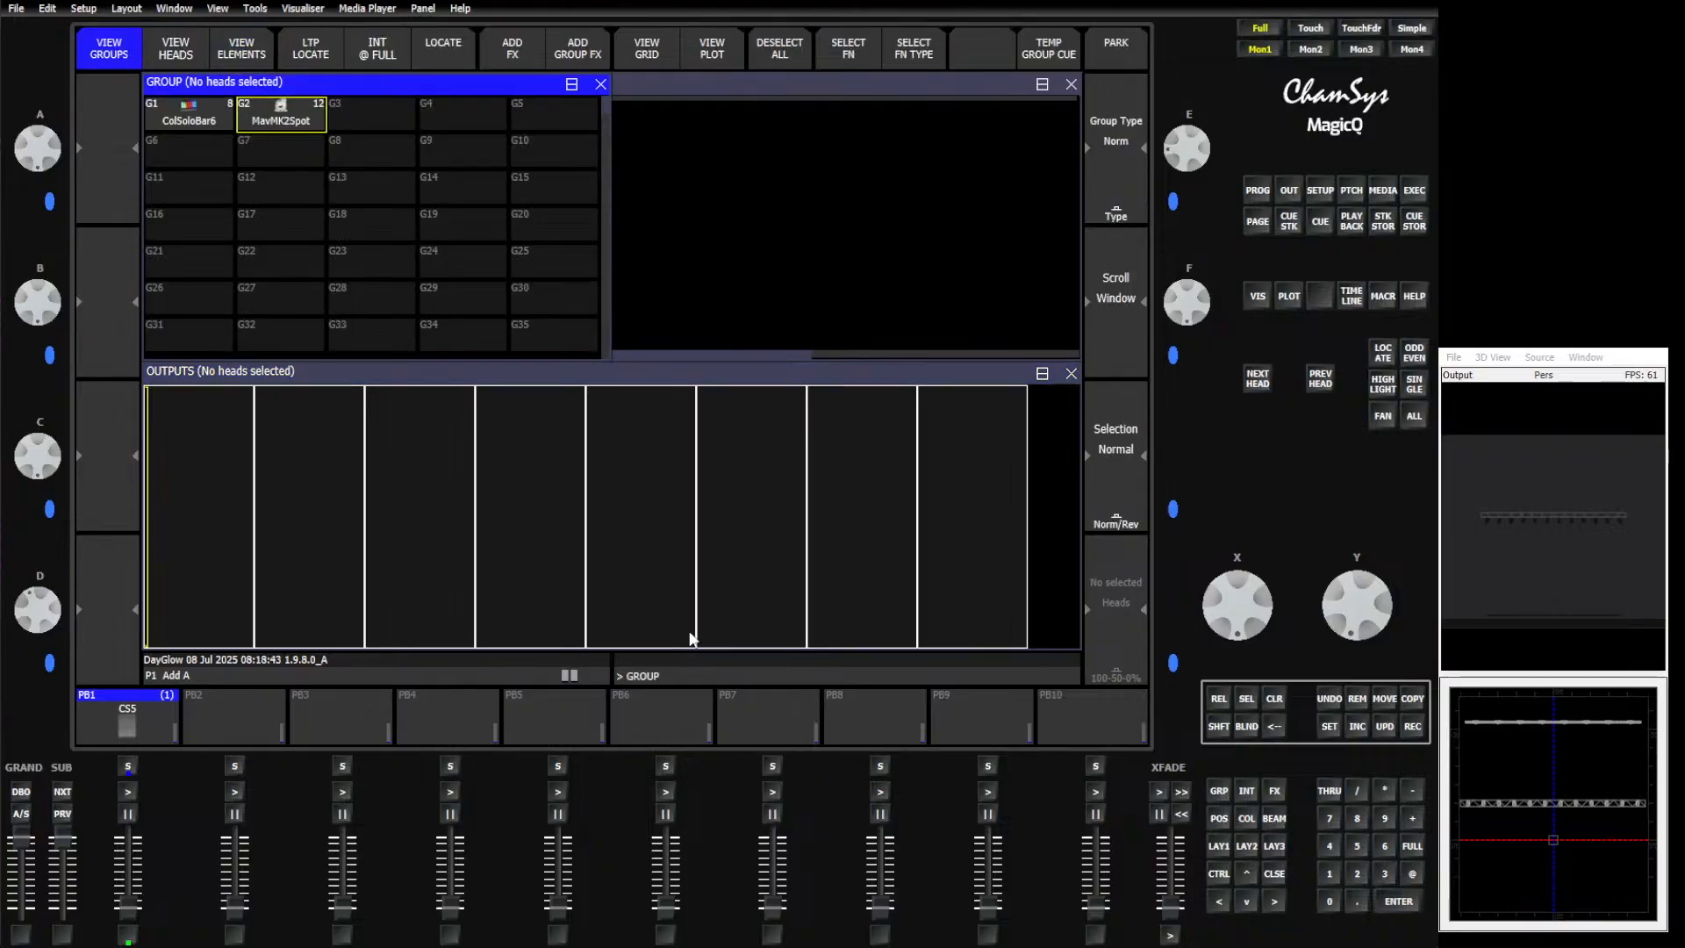
left_click(179, 123)
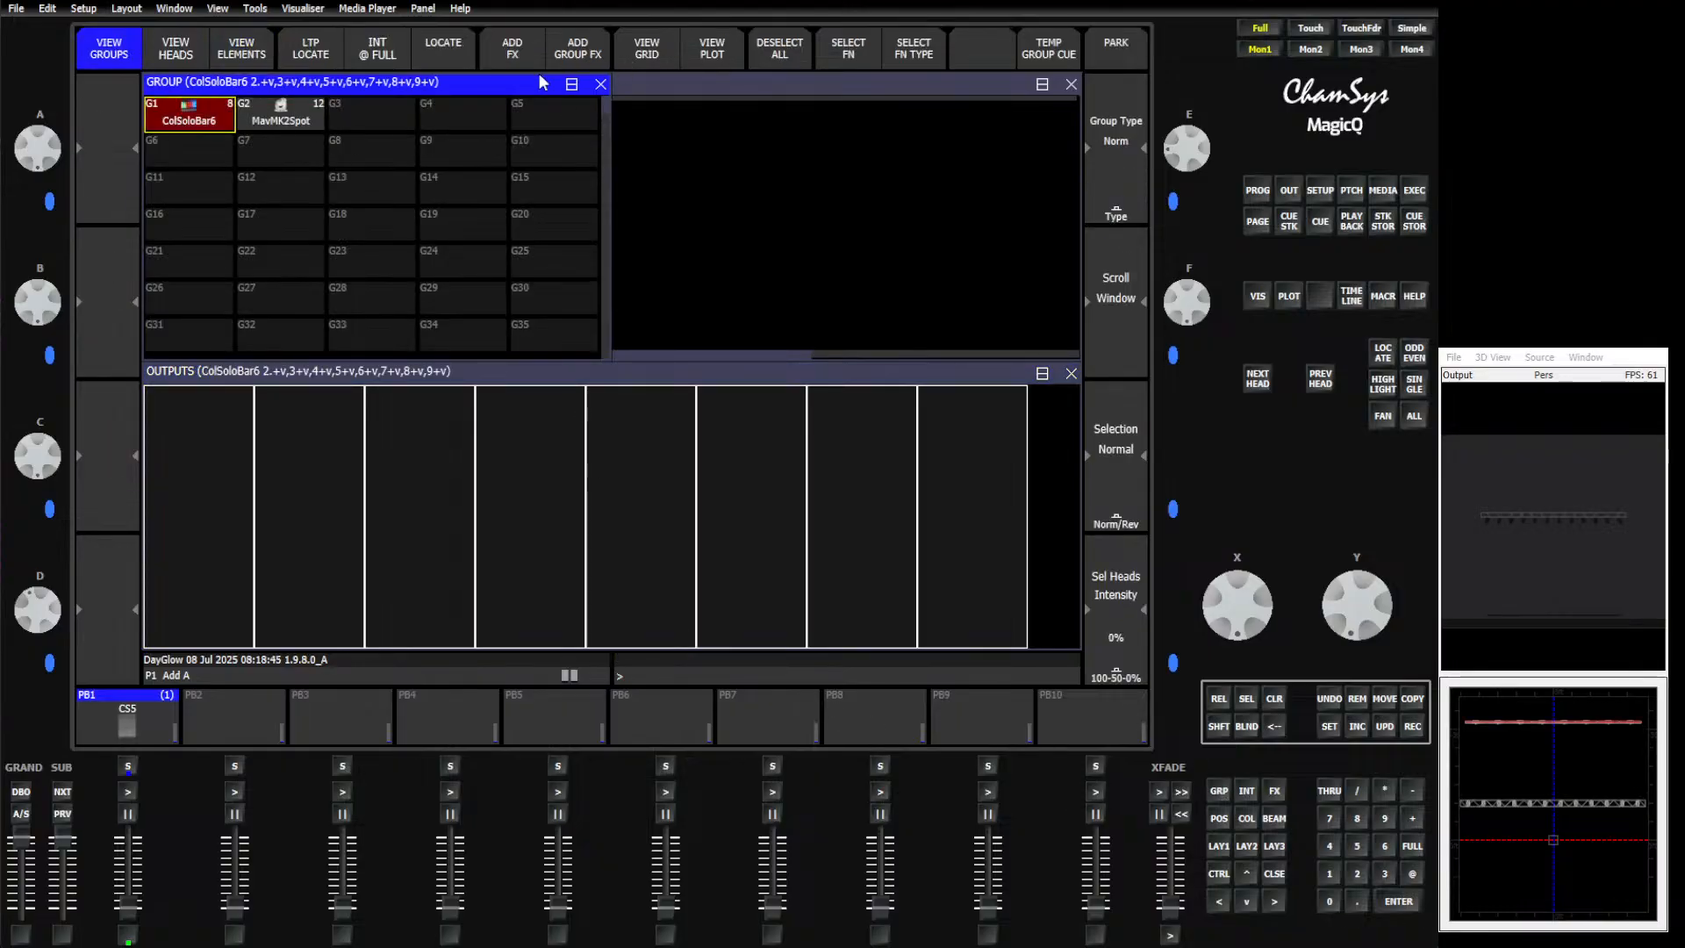
left_click(261, 121)
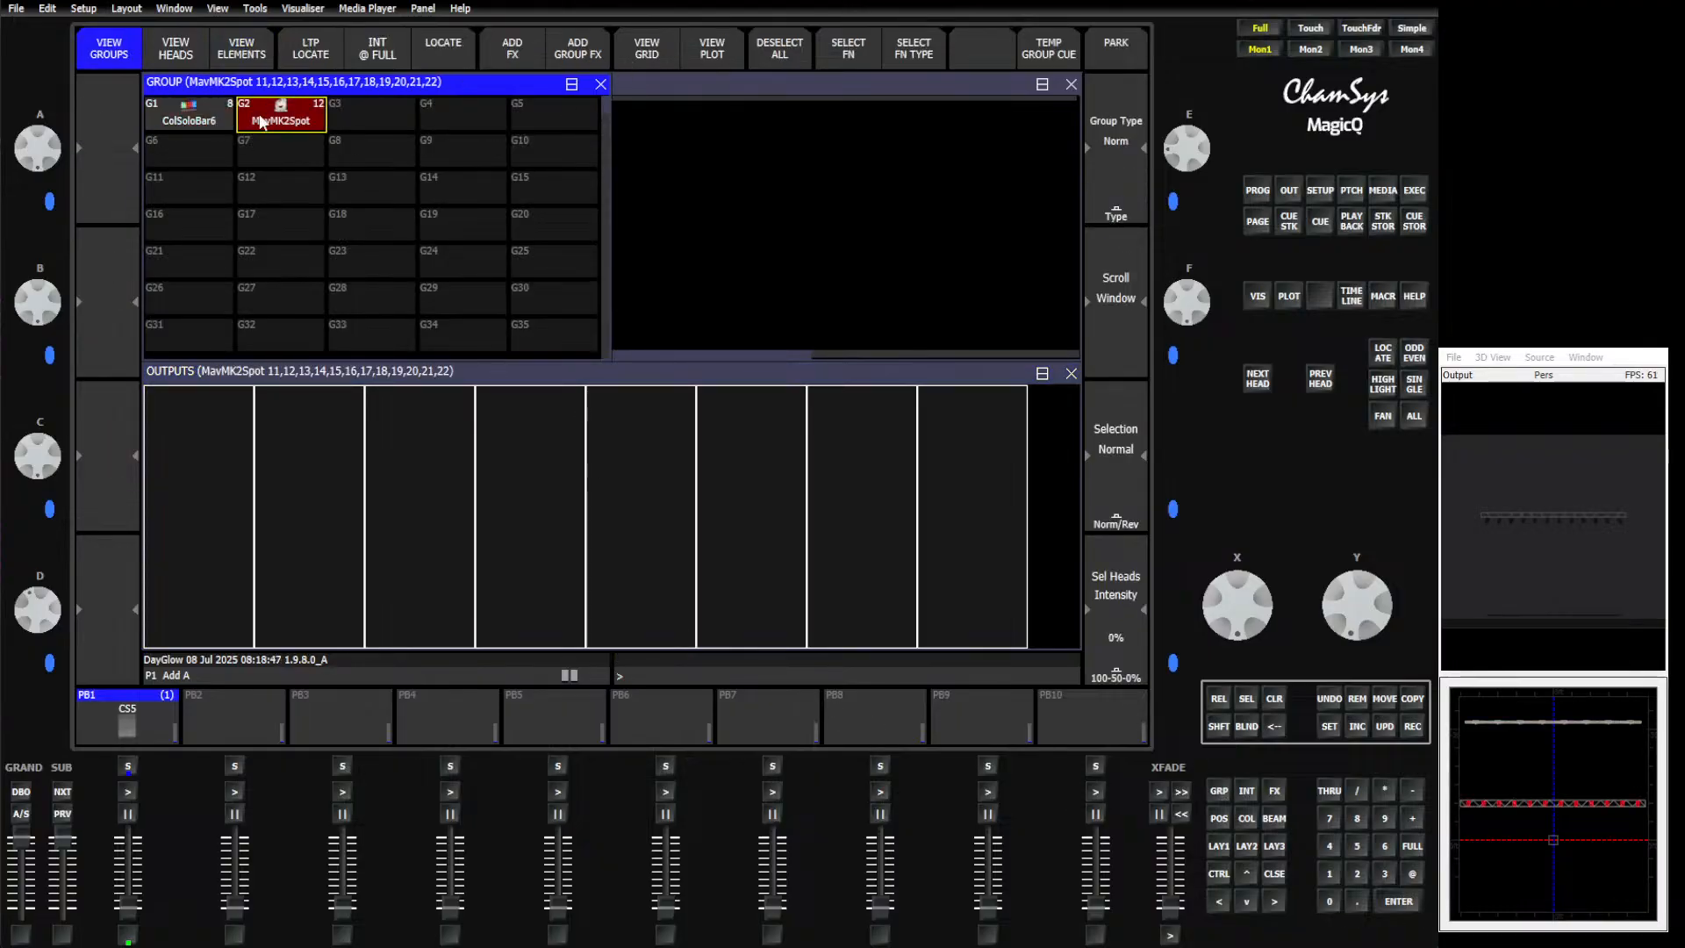
left_click(519, 50)
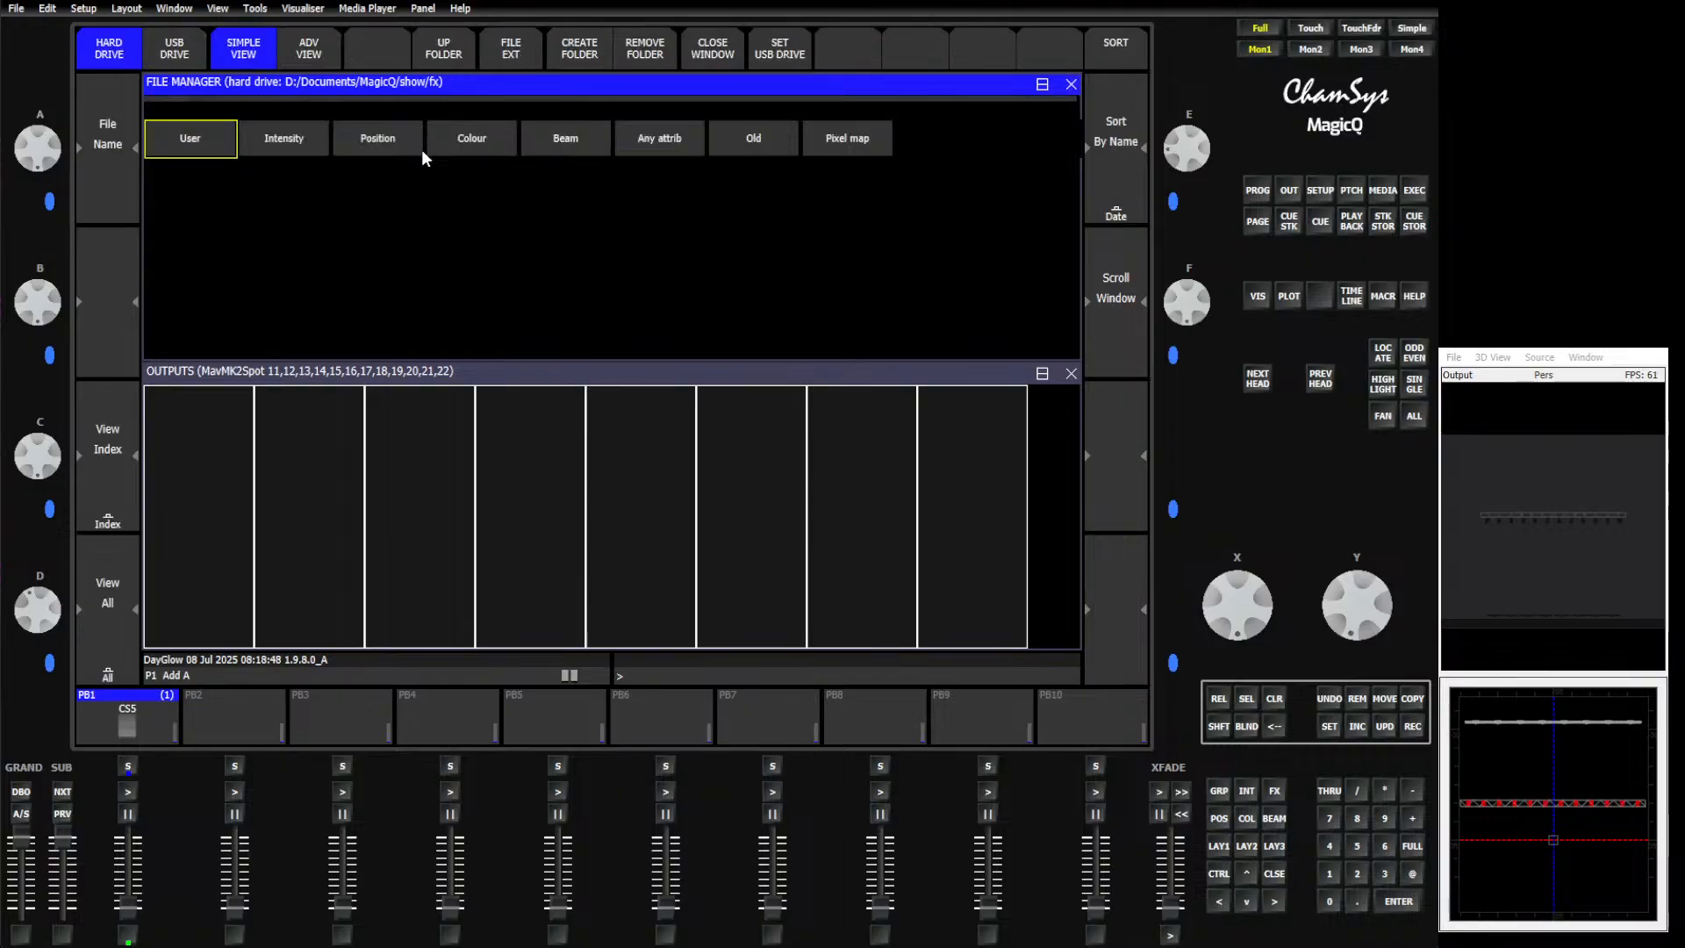
left_click(285, 137)
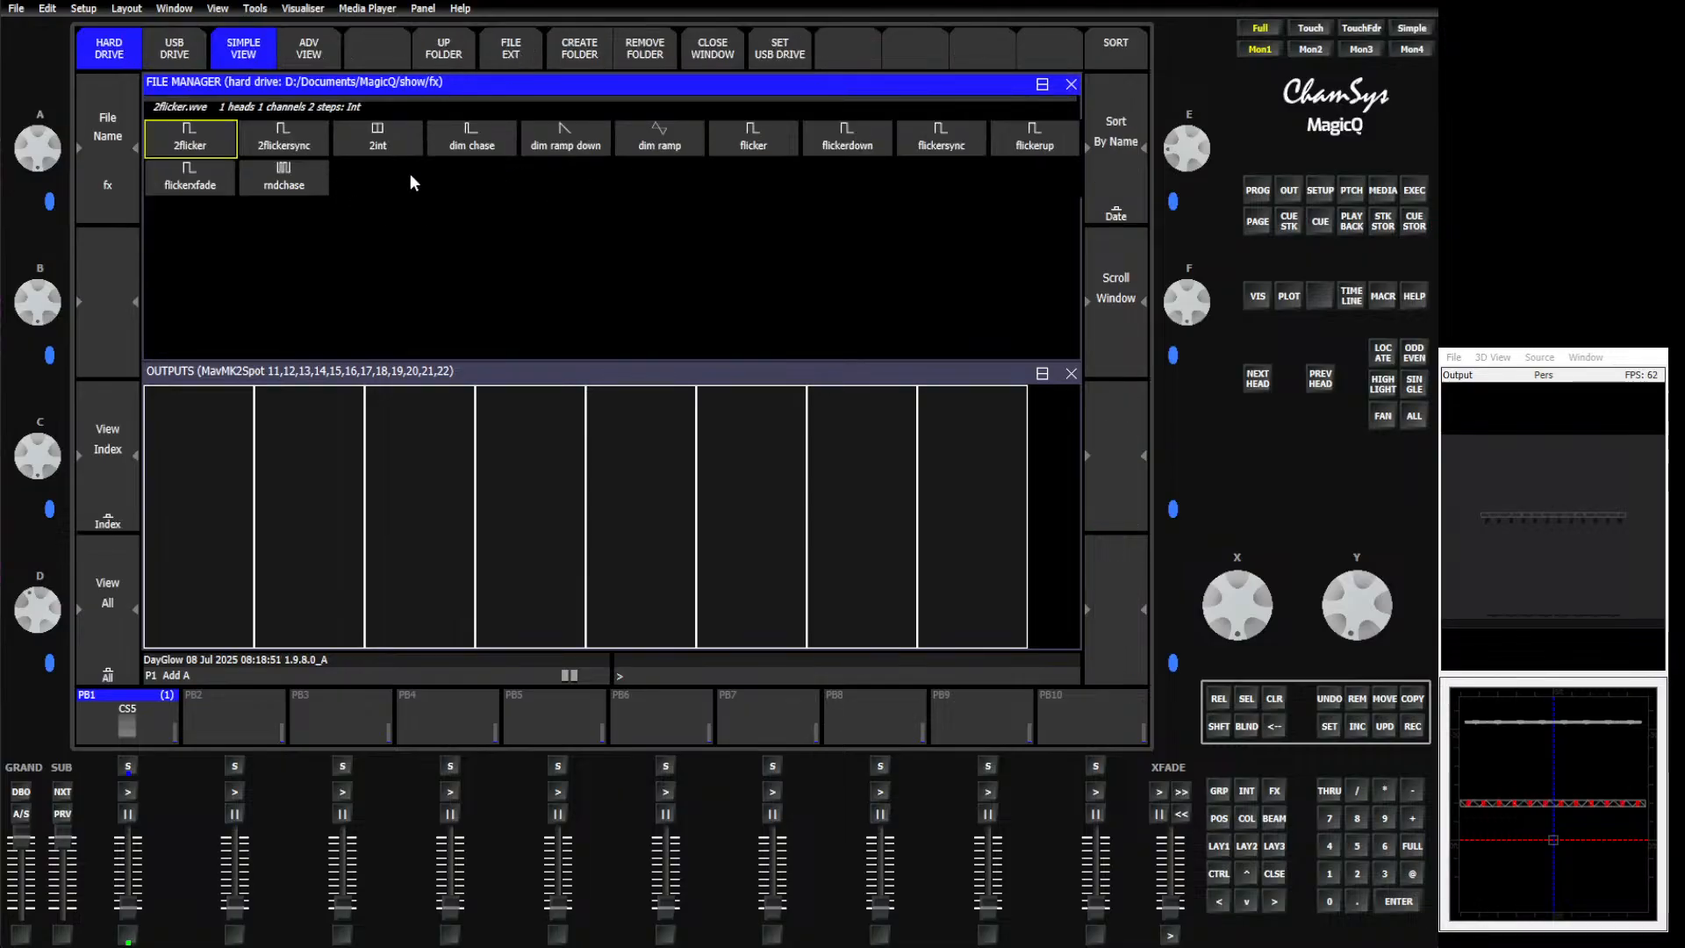
left_click(456, 140)
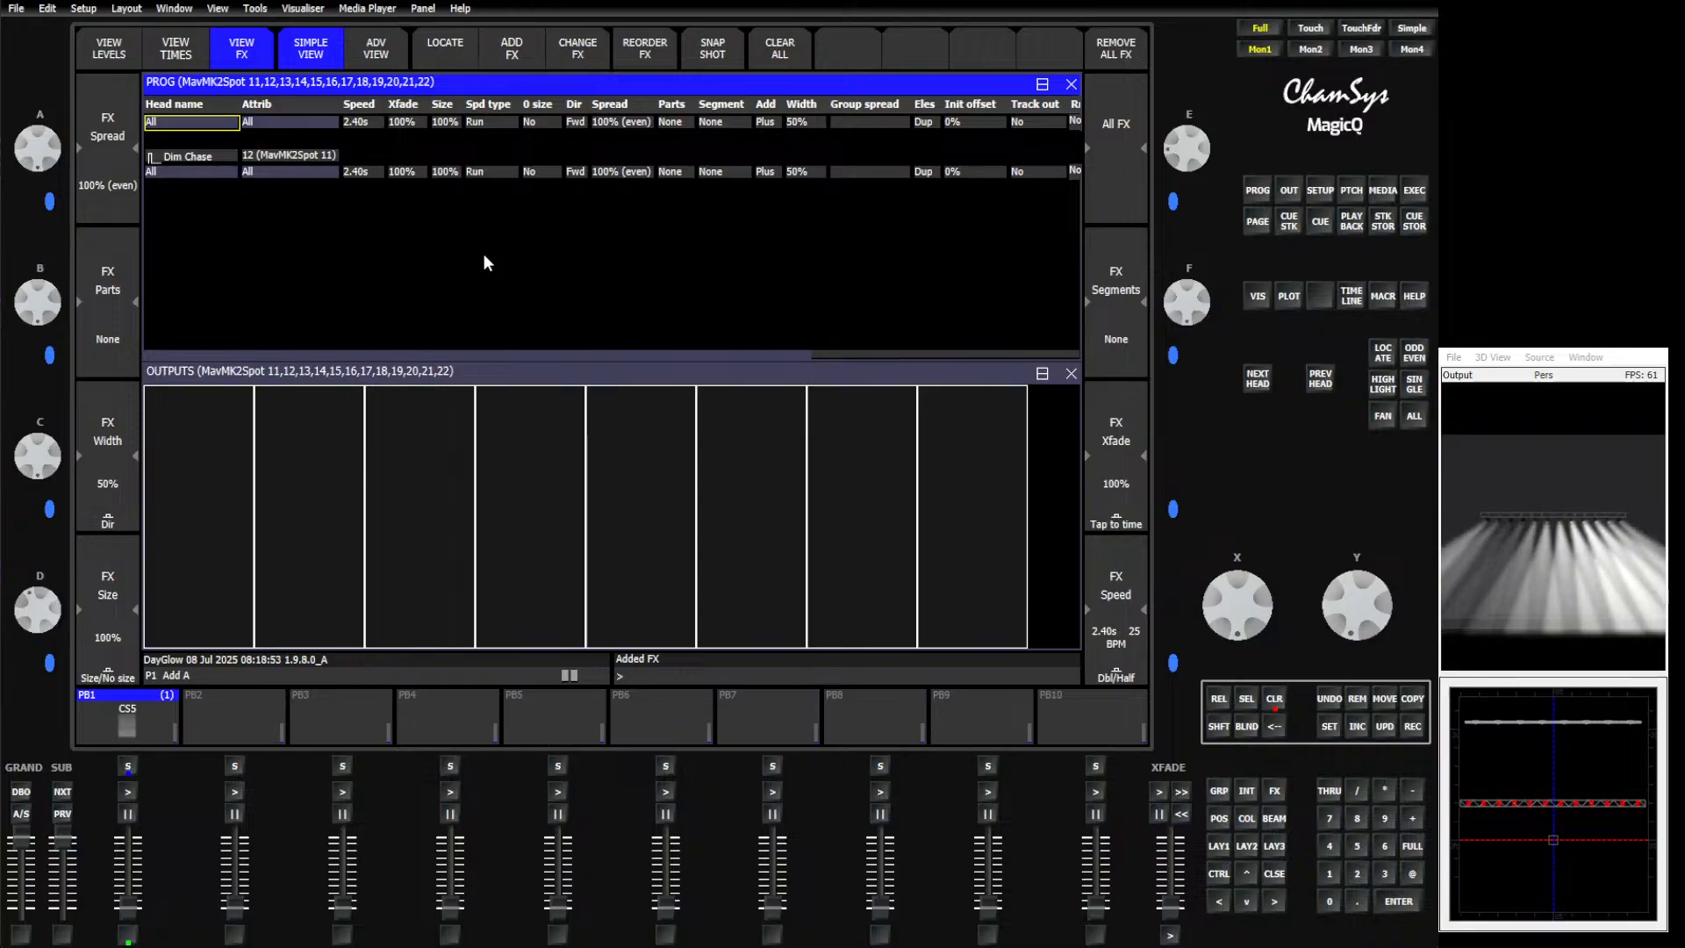
Step: Set the Dim Chase effect's Xfade to 0%
left_click(405, 173)
type("0")
key("Return")
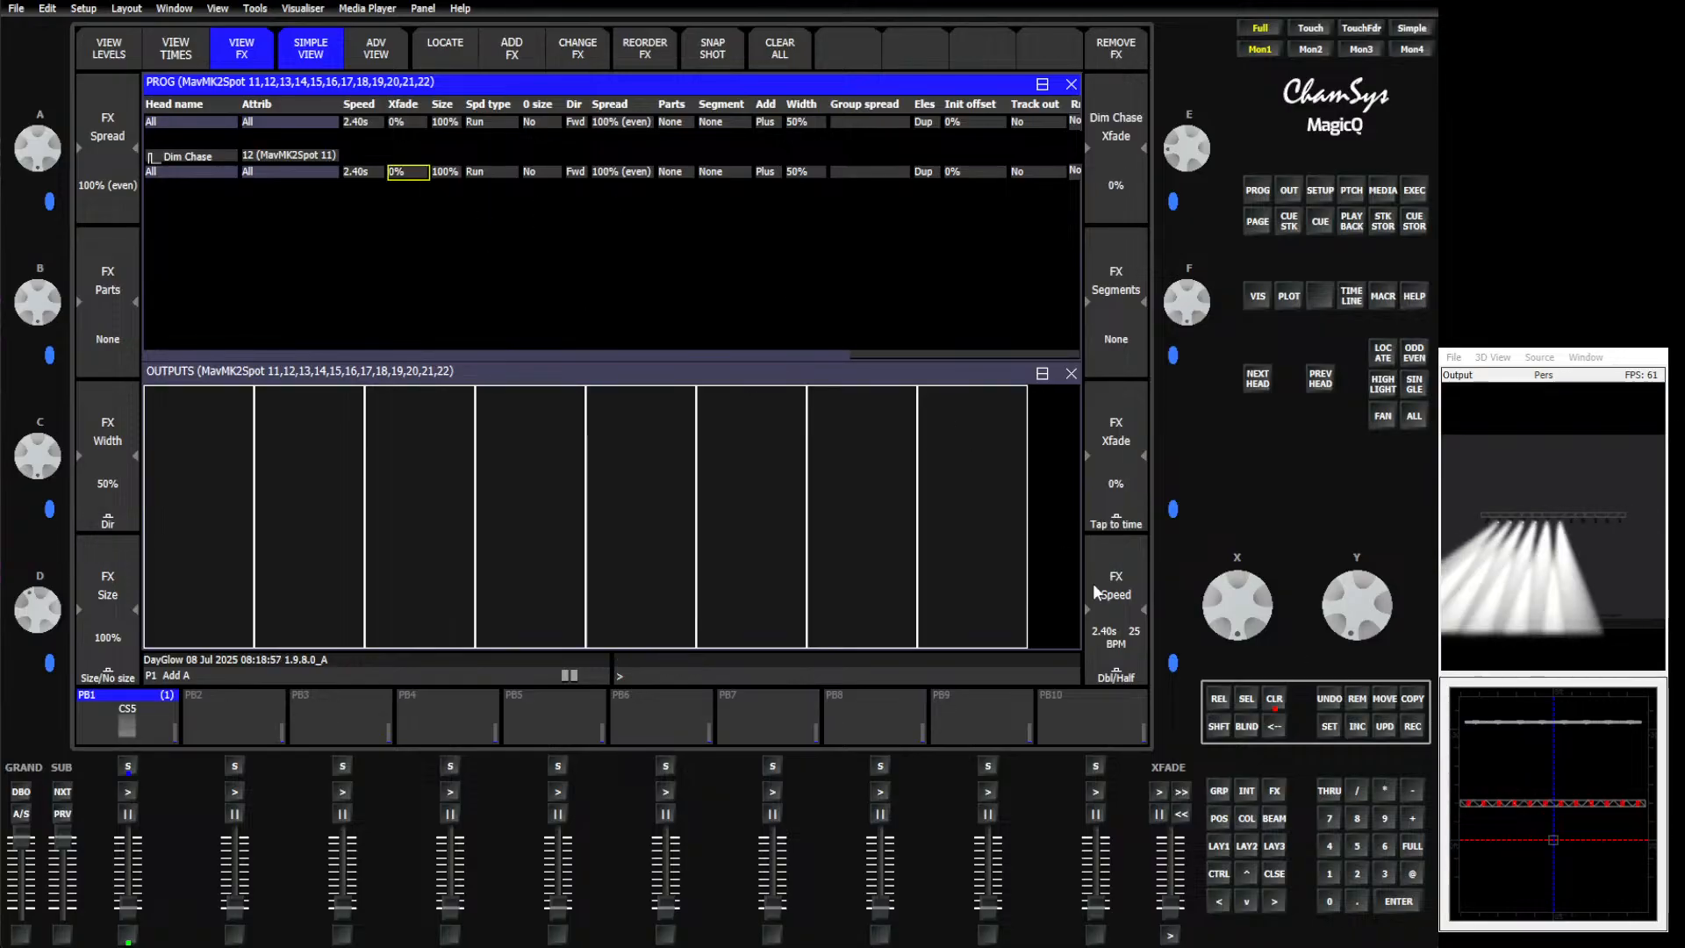
Step: Record the Dim Chase to playback 10 and clear the programmer
left_click(1409, 728)
left_click(1097, 763)
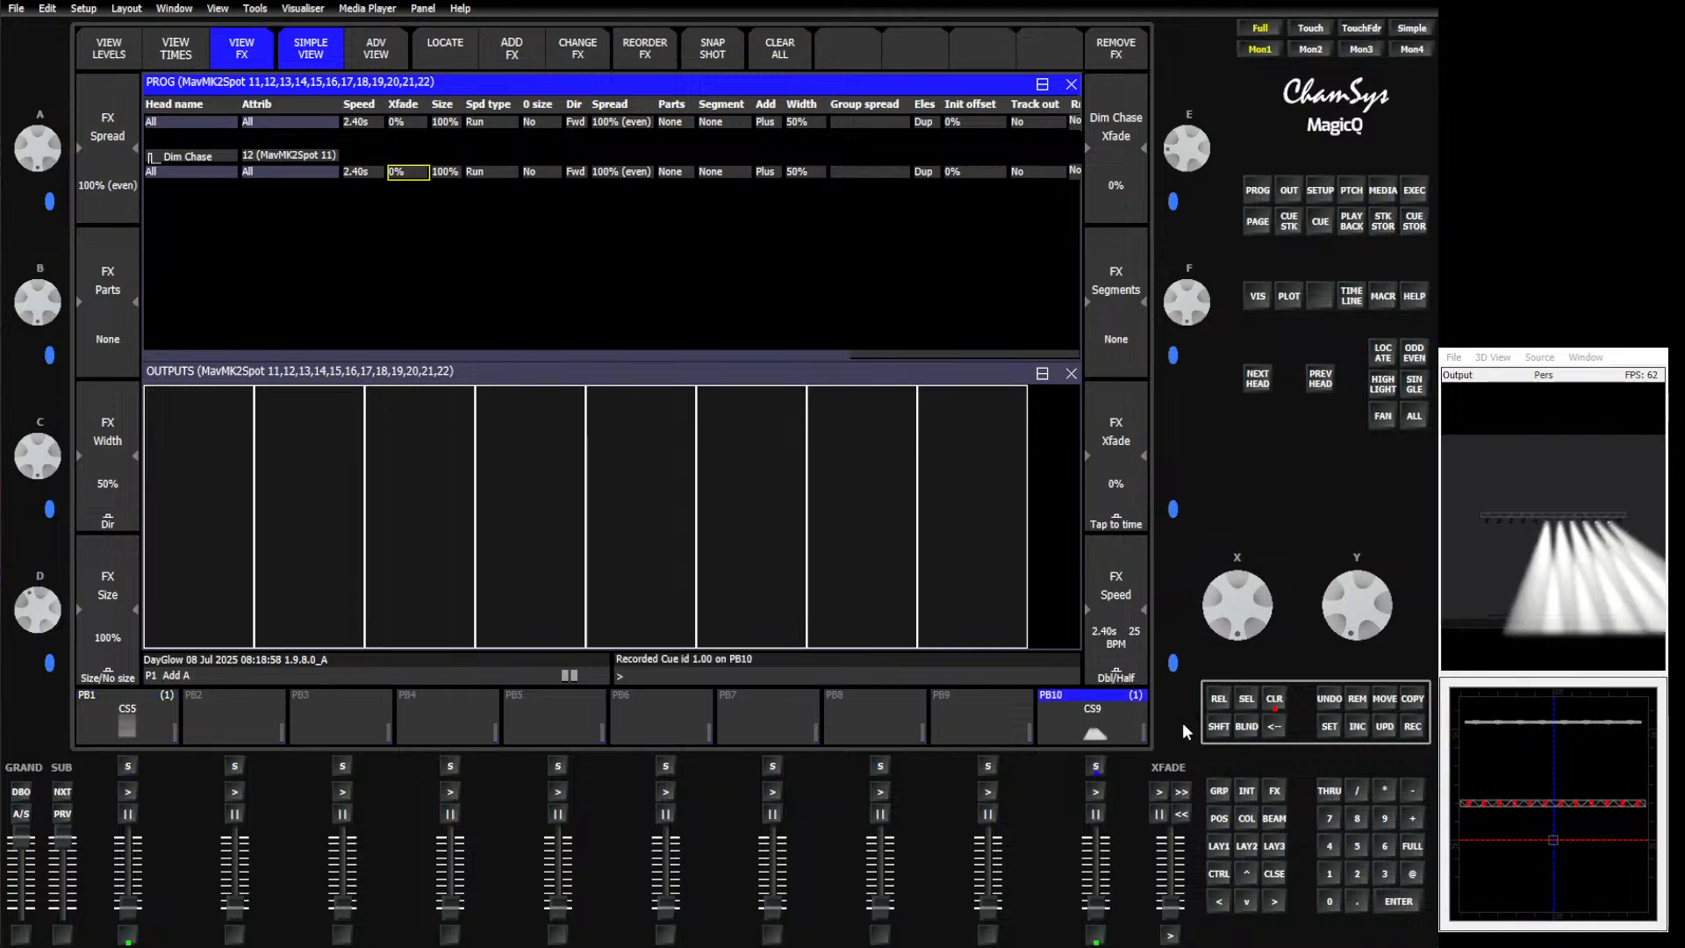
left_click(1272, 699)
mouse_move(1088, 917)
left_mouse_down()
mouse_move(1088, 882)
mouse_move(1092, 917)
left_mouse_up()
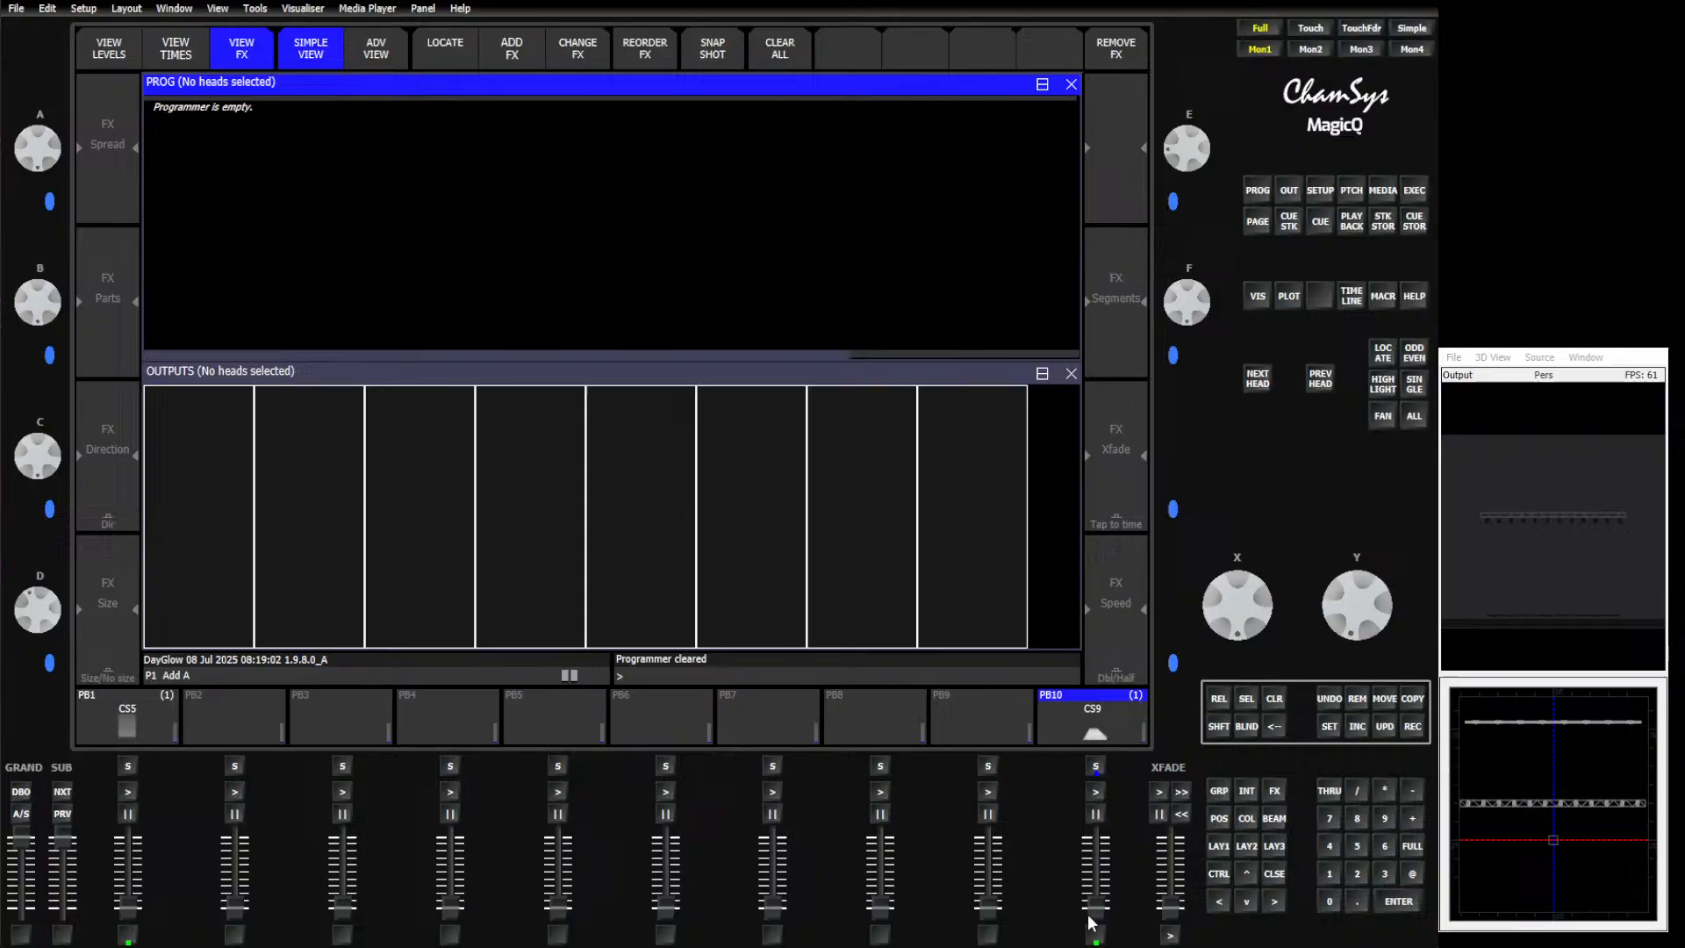
Step: Set the Dim Chase's init offset to 50% in the playback 10 cue and run that playback at full level
left_click(1102, 707)
left_click(374, 50)
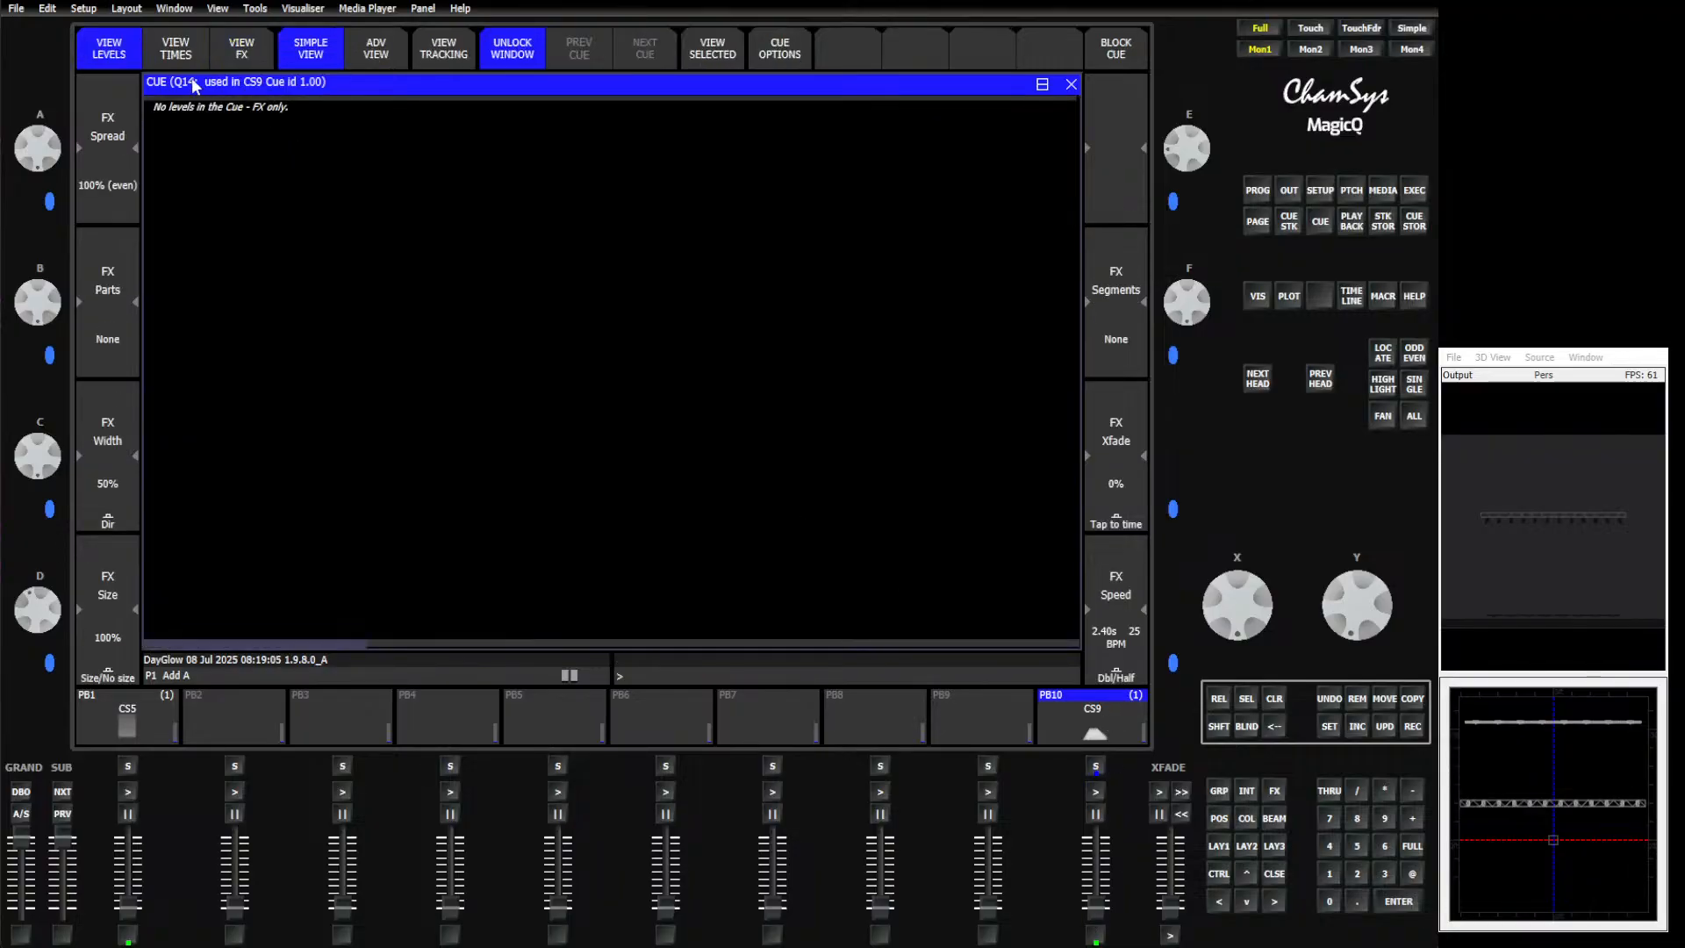
left_click(239, 51)
left_click(550, 173)
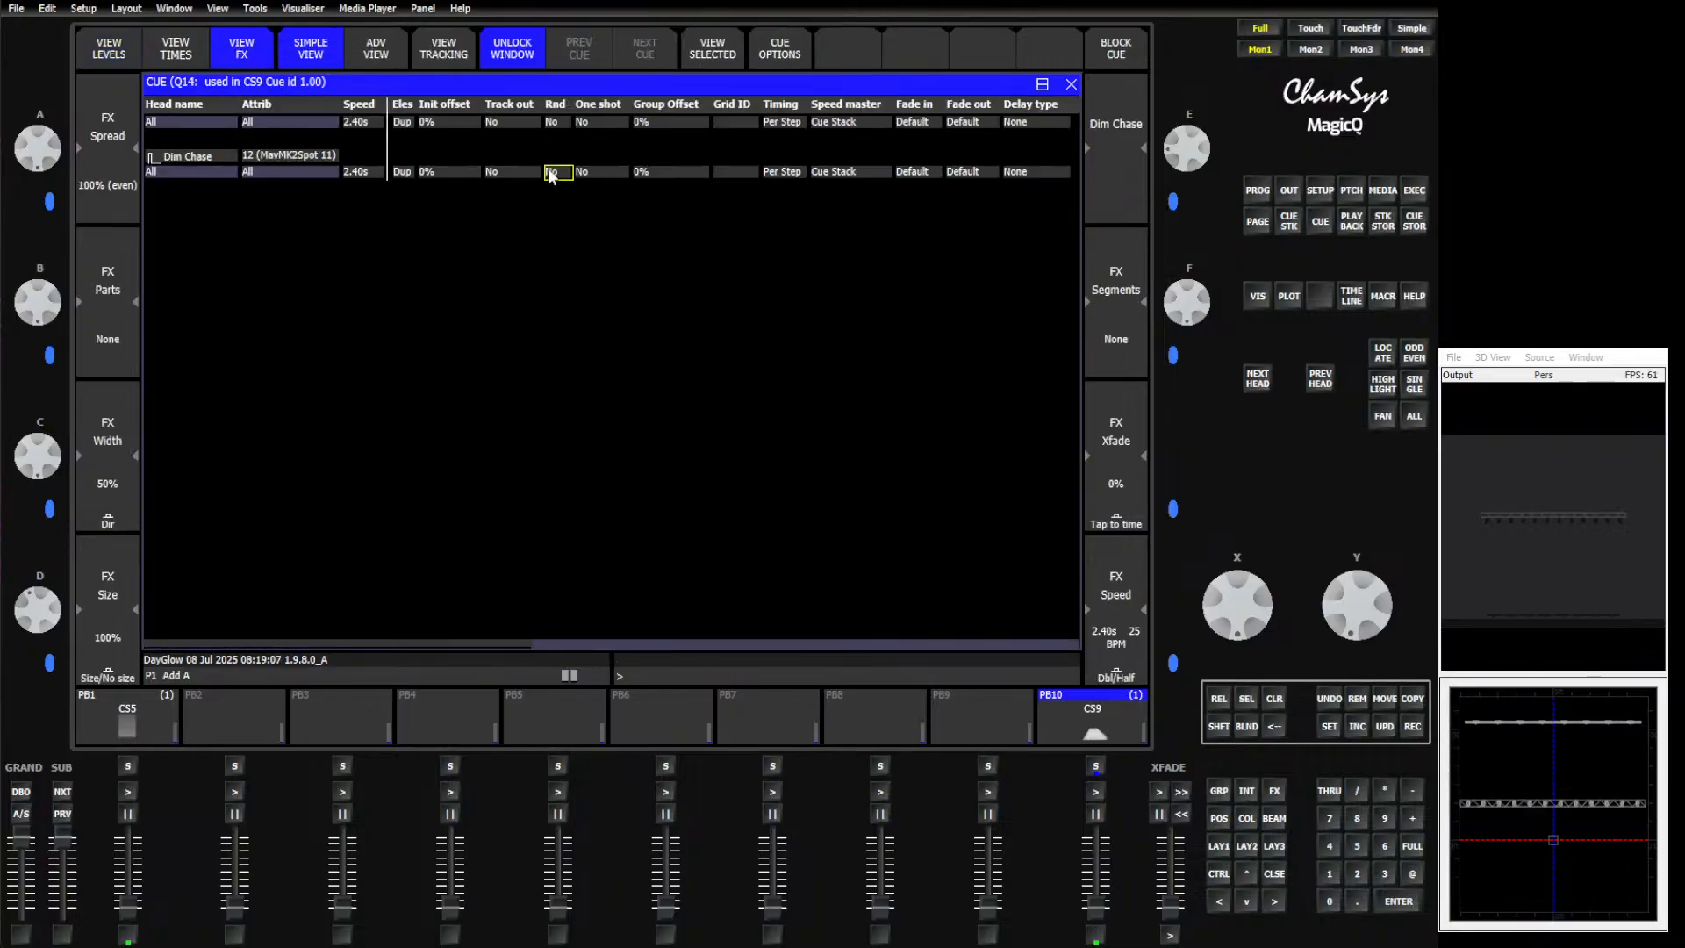
key("Left")
key("Left")
key("Left")
key("Left")
key("Left")
key("Right")
key("Right")
key("Right")
key("Right")
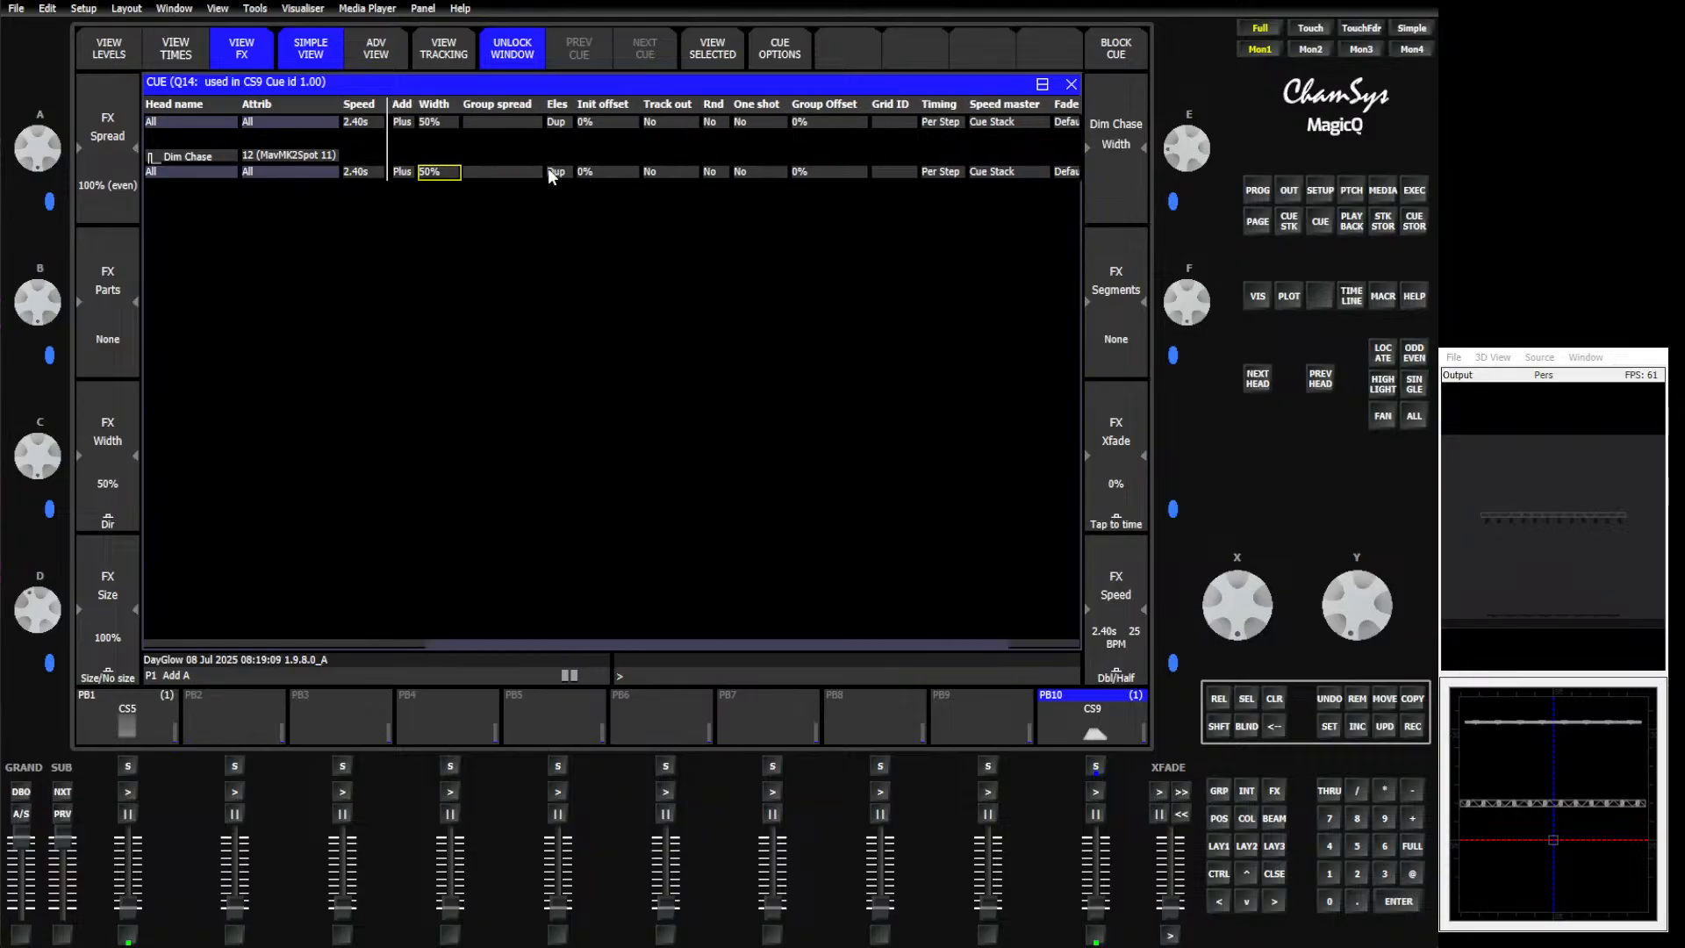
type("50")
key("Return")
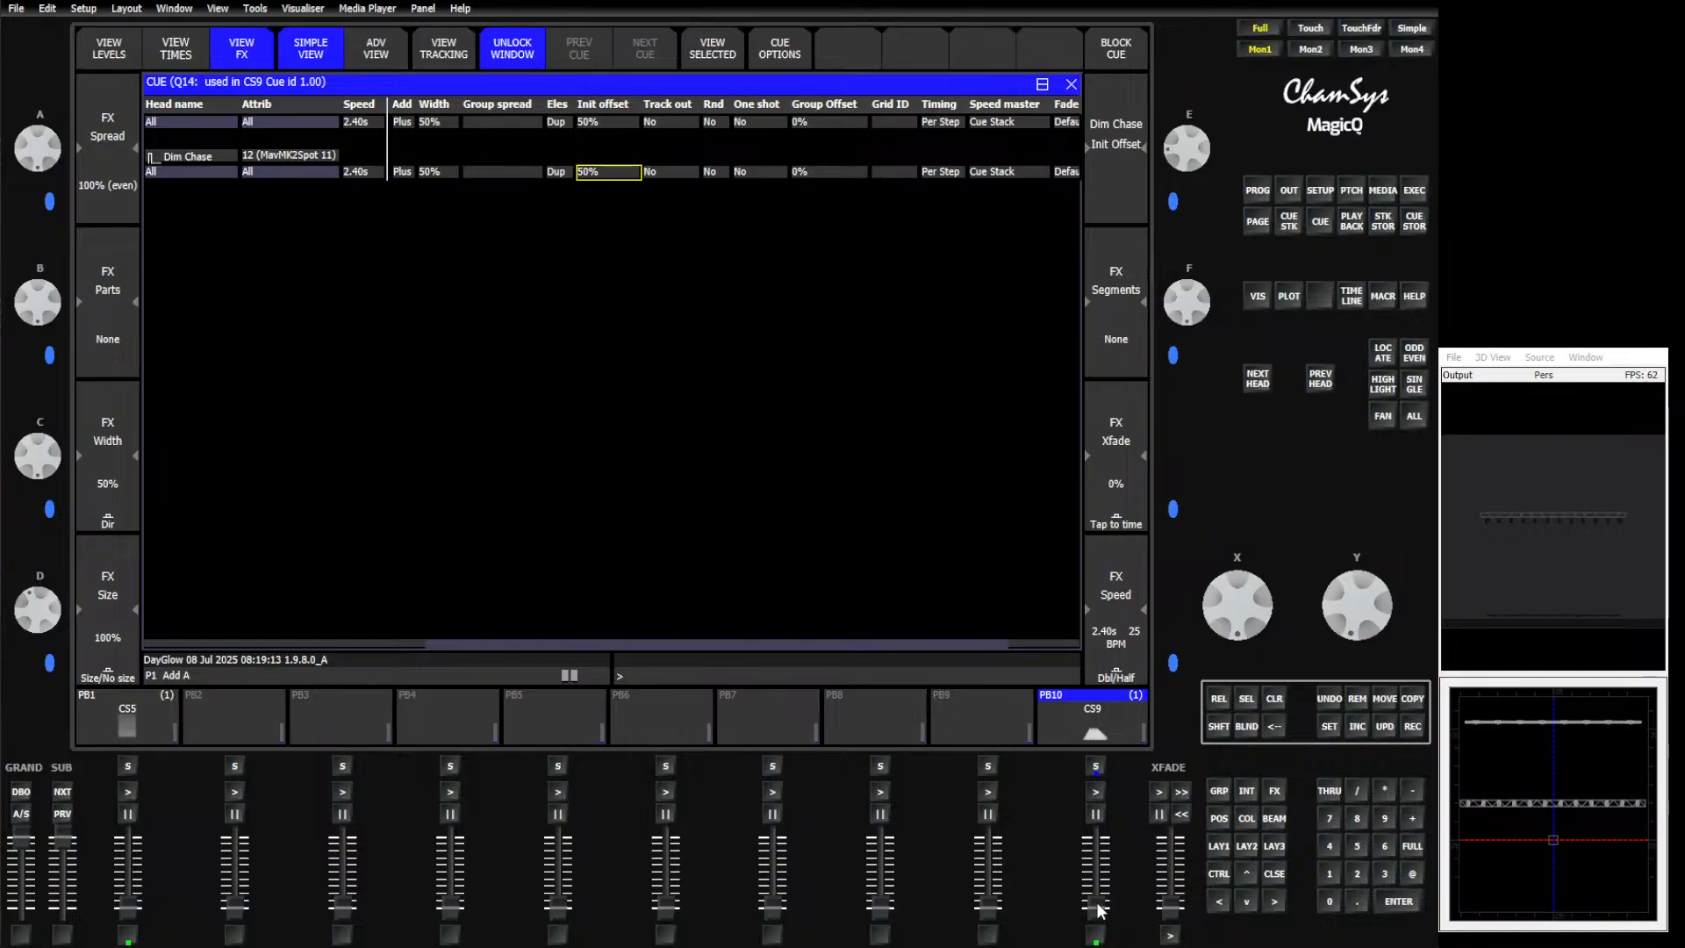
left_click(1095, 792)
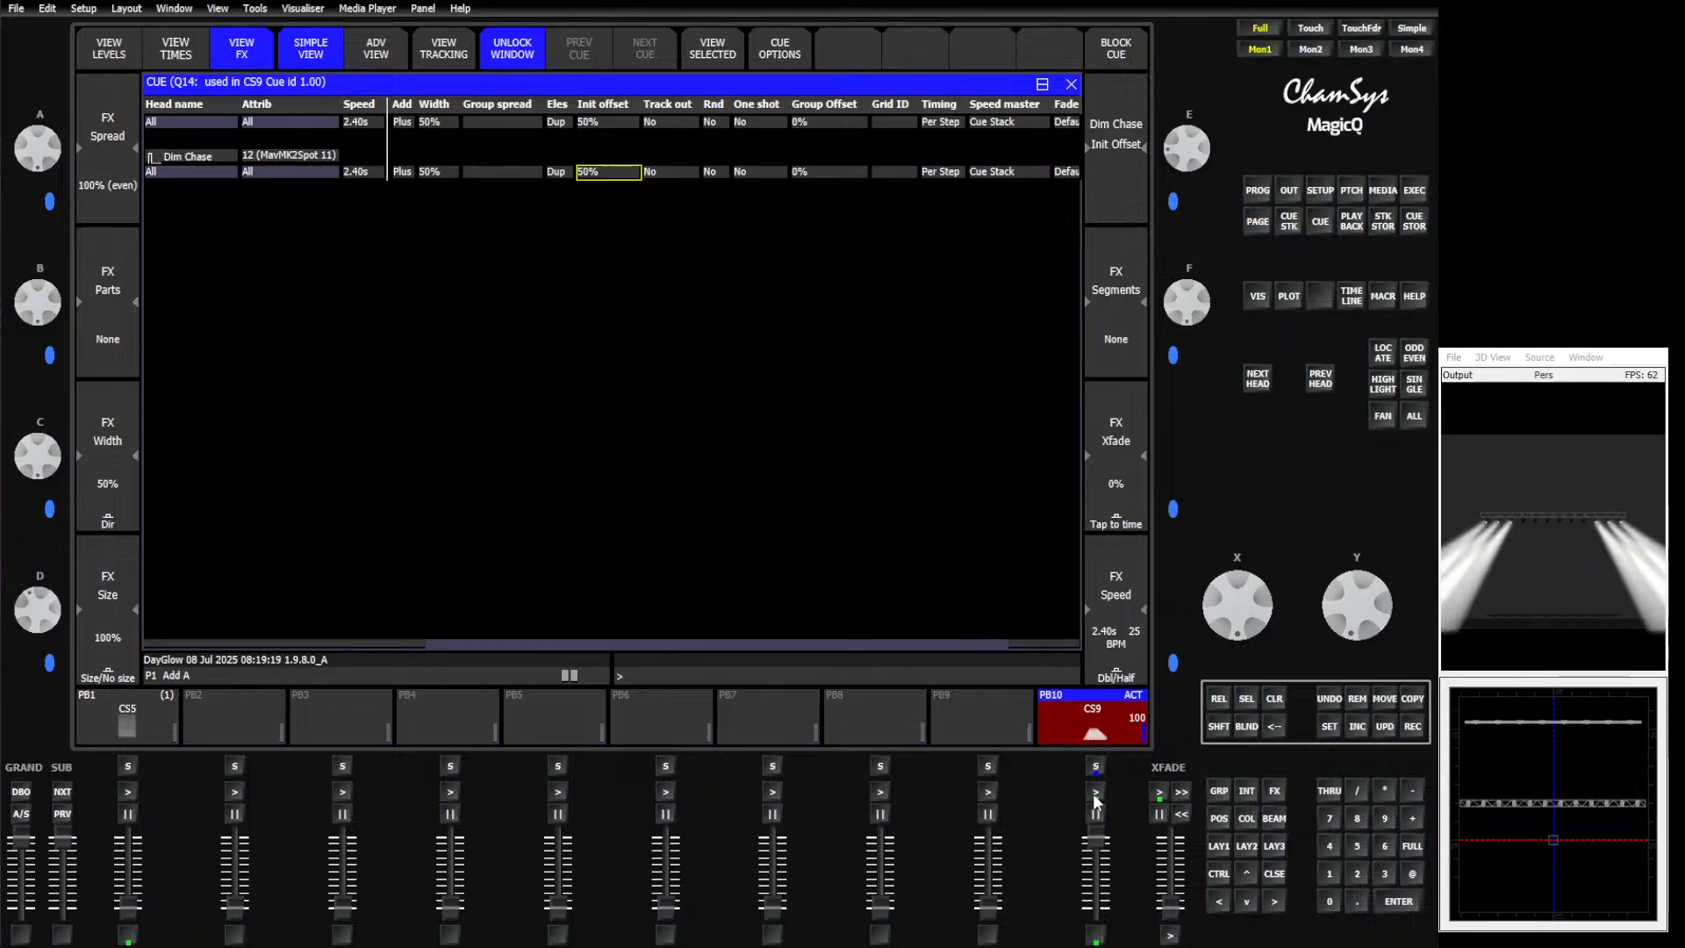
mouse_move(1096, 839)
left_mouse_down()
mouse_move(1103, 939)
mouse_move(1103, 840)
left_mouse_up()
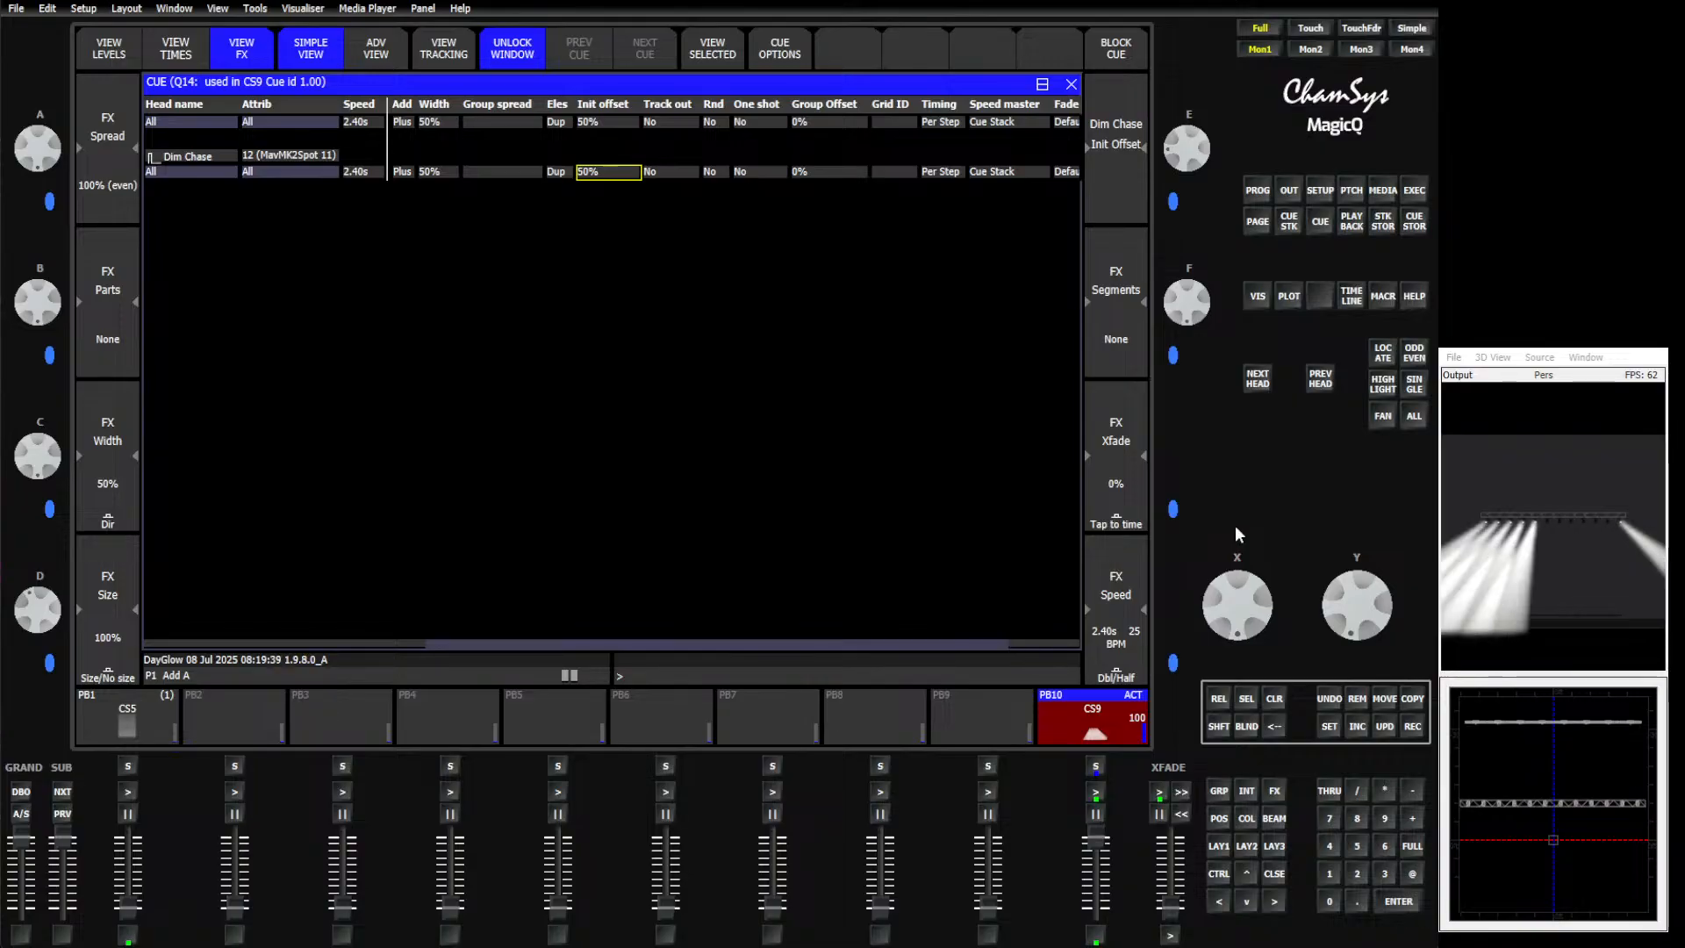
Step: Open the FX Editor and load the user FX my TD into it
left_click(1274, 791)
left_click(184, 132)
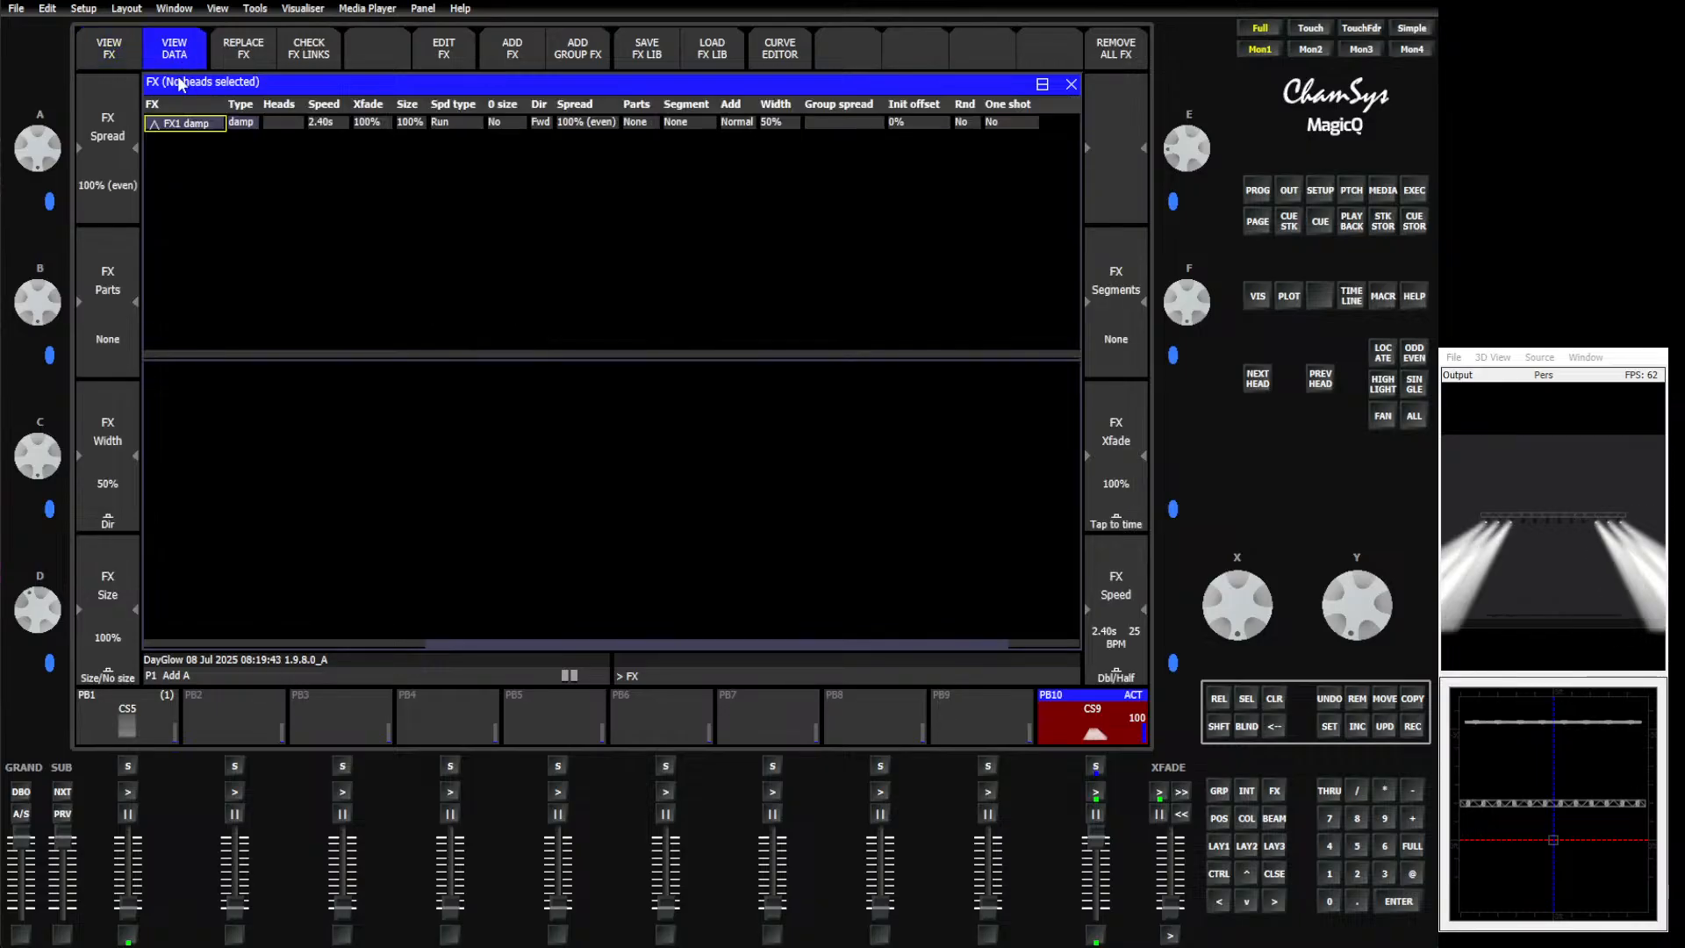
left_click(120, 56)
left_click(470, 72)
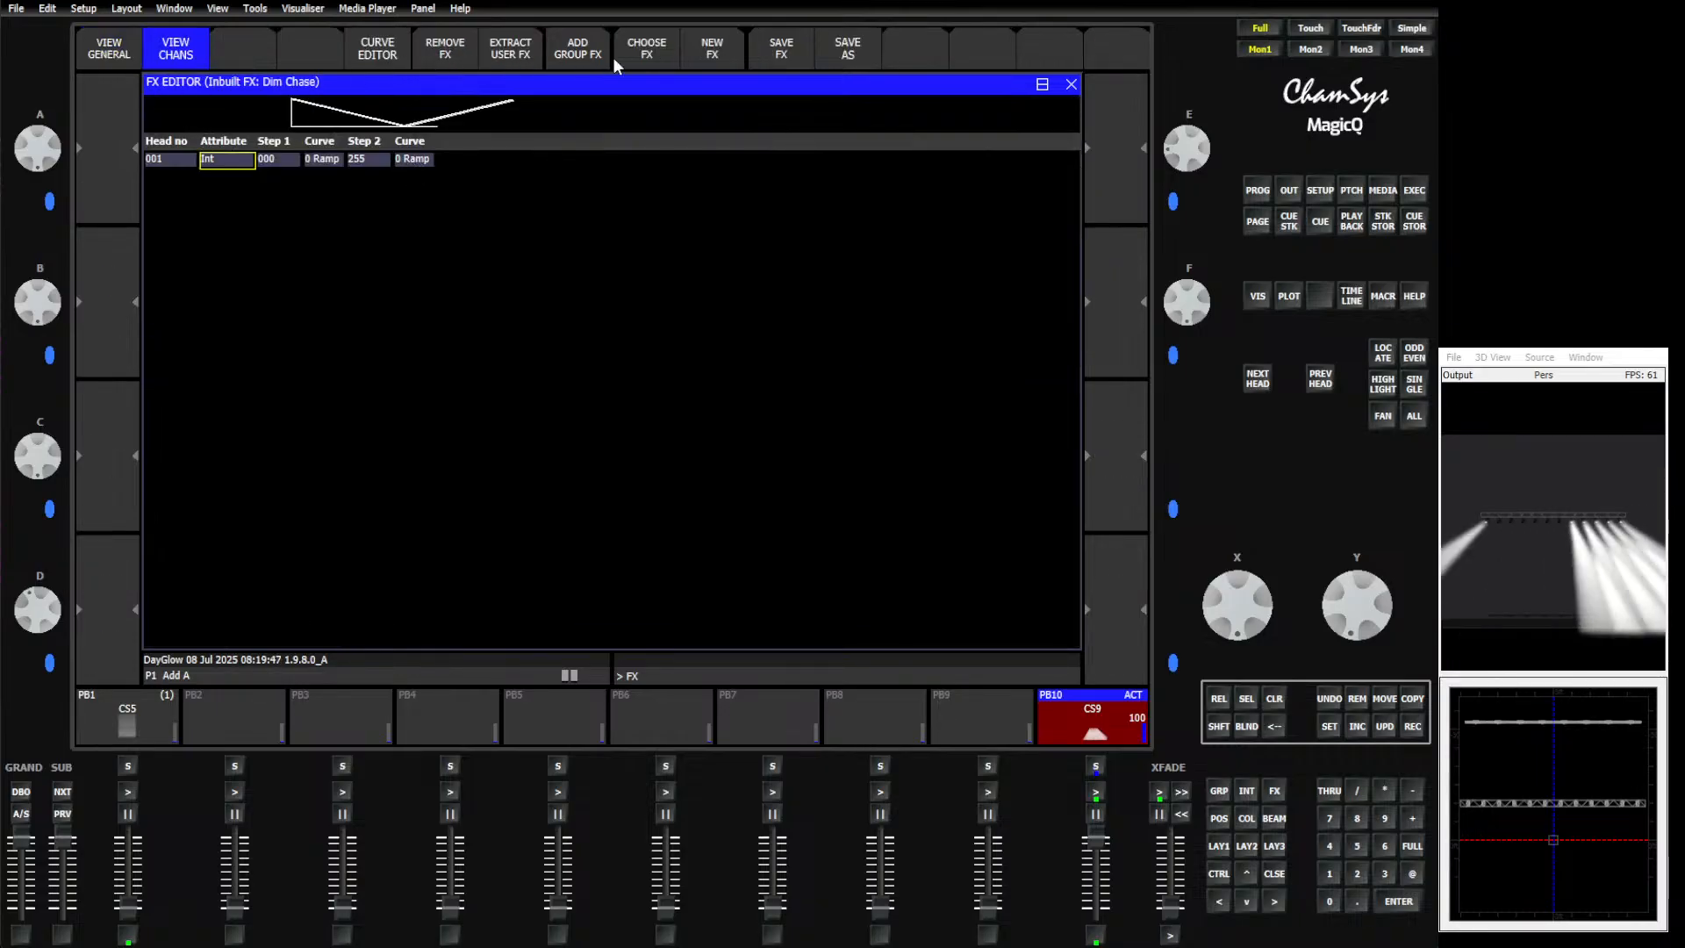
left_click(648, 51)
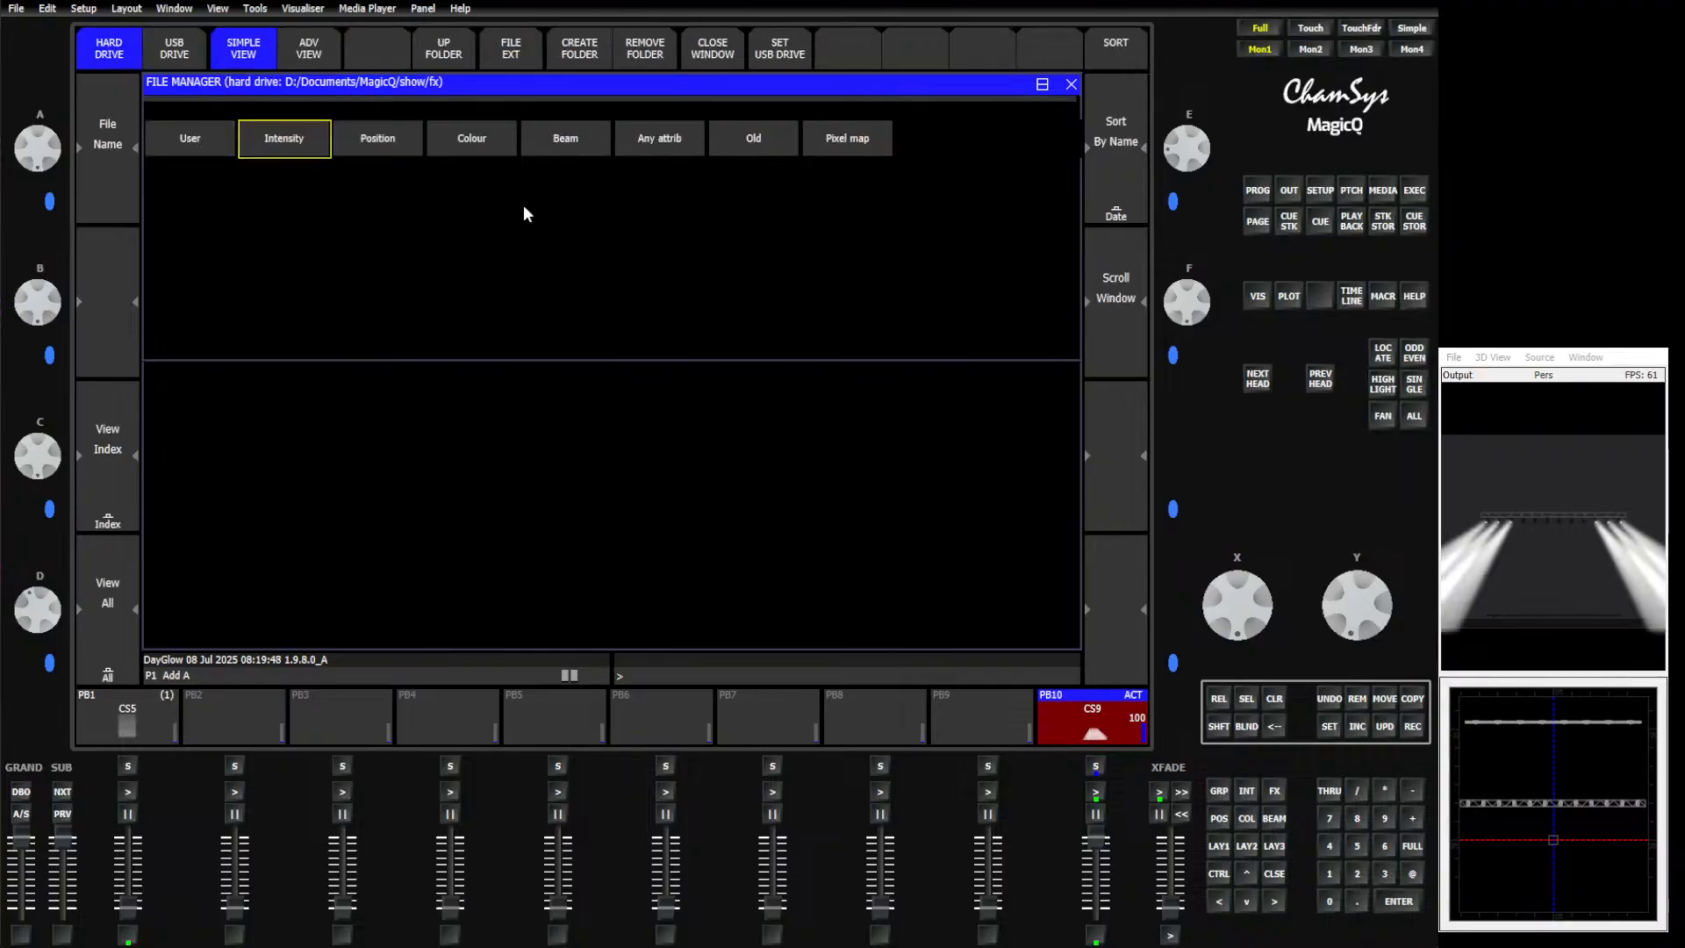
left_click(205, 136)
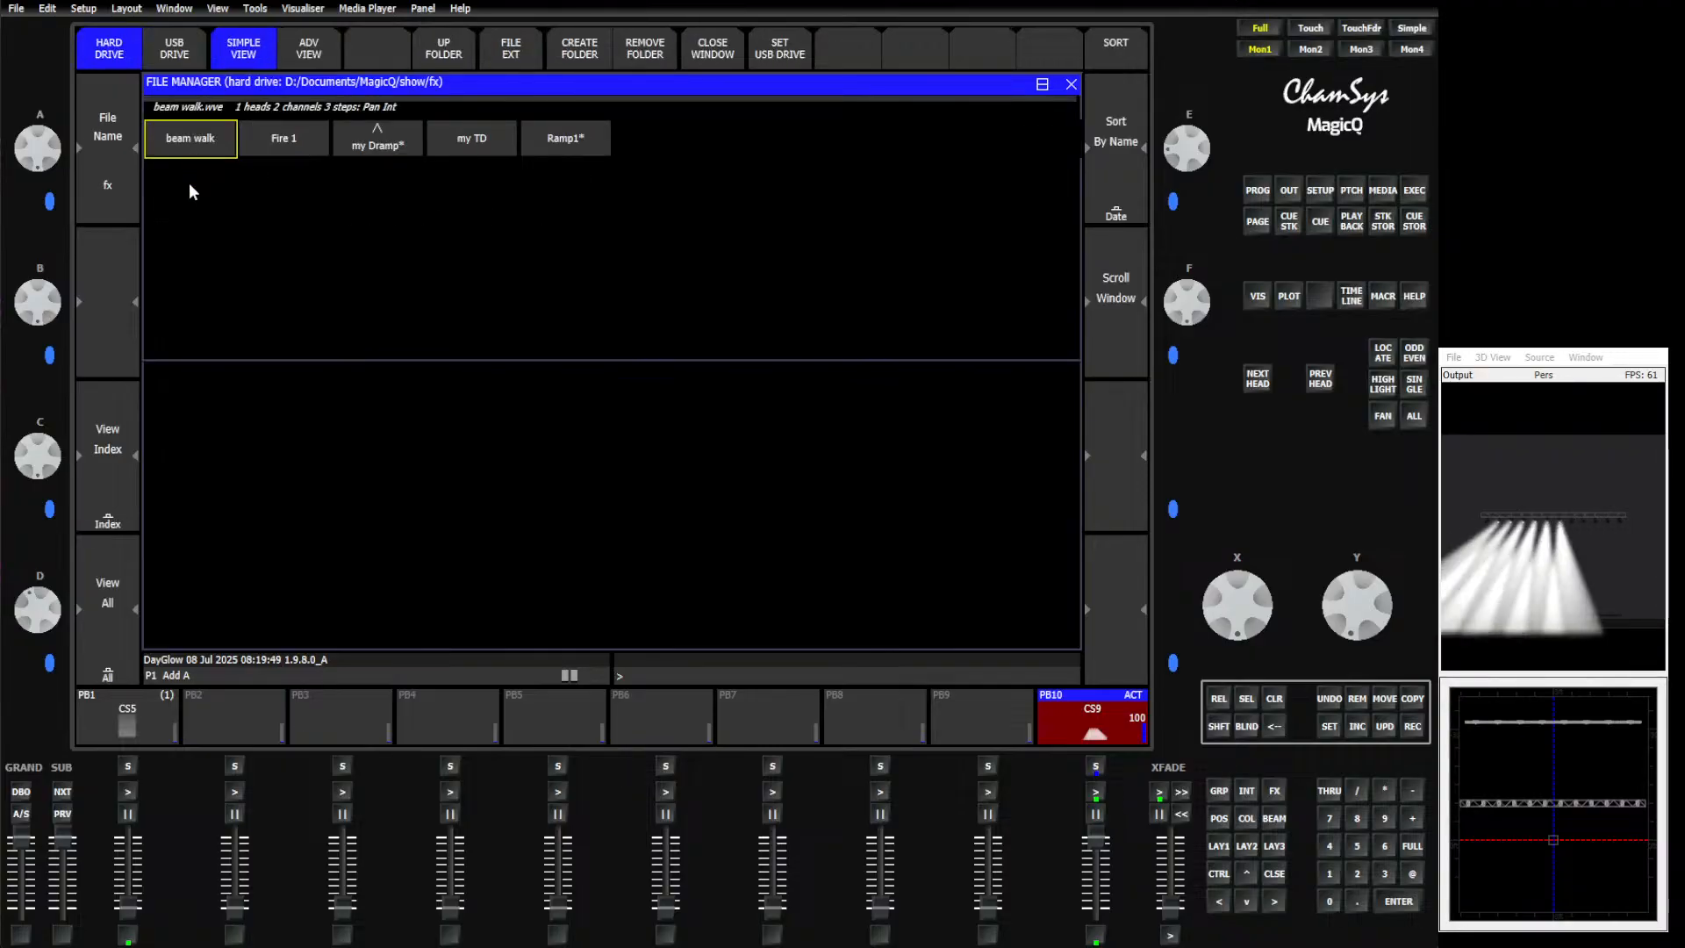
left_click(470, 143)
Step: Set Use Palettes to Pos for the my TD effect and inspect its Tilt and Int step values
left_click(104, 58)
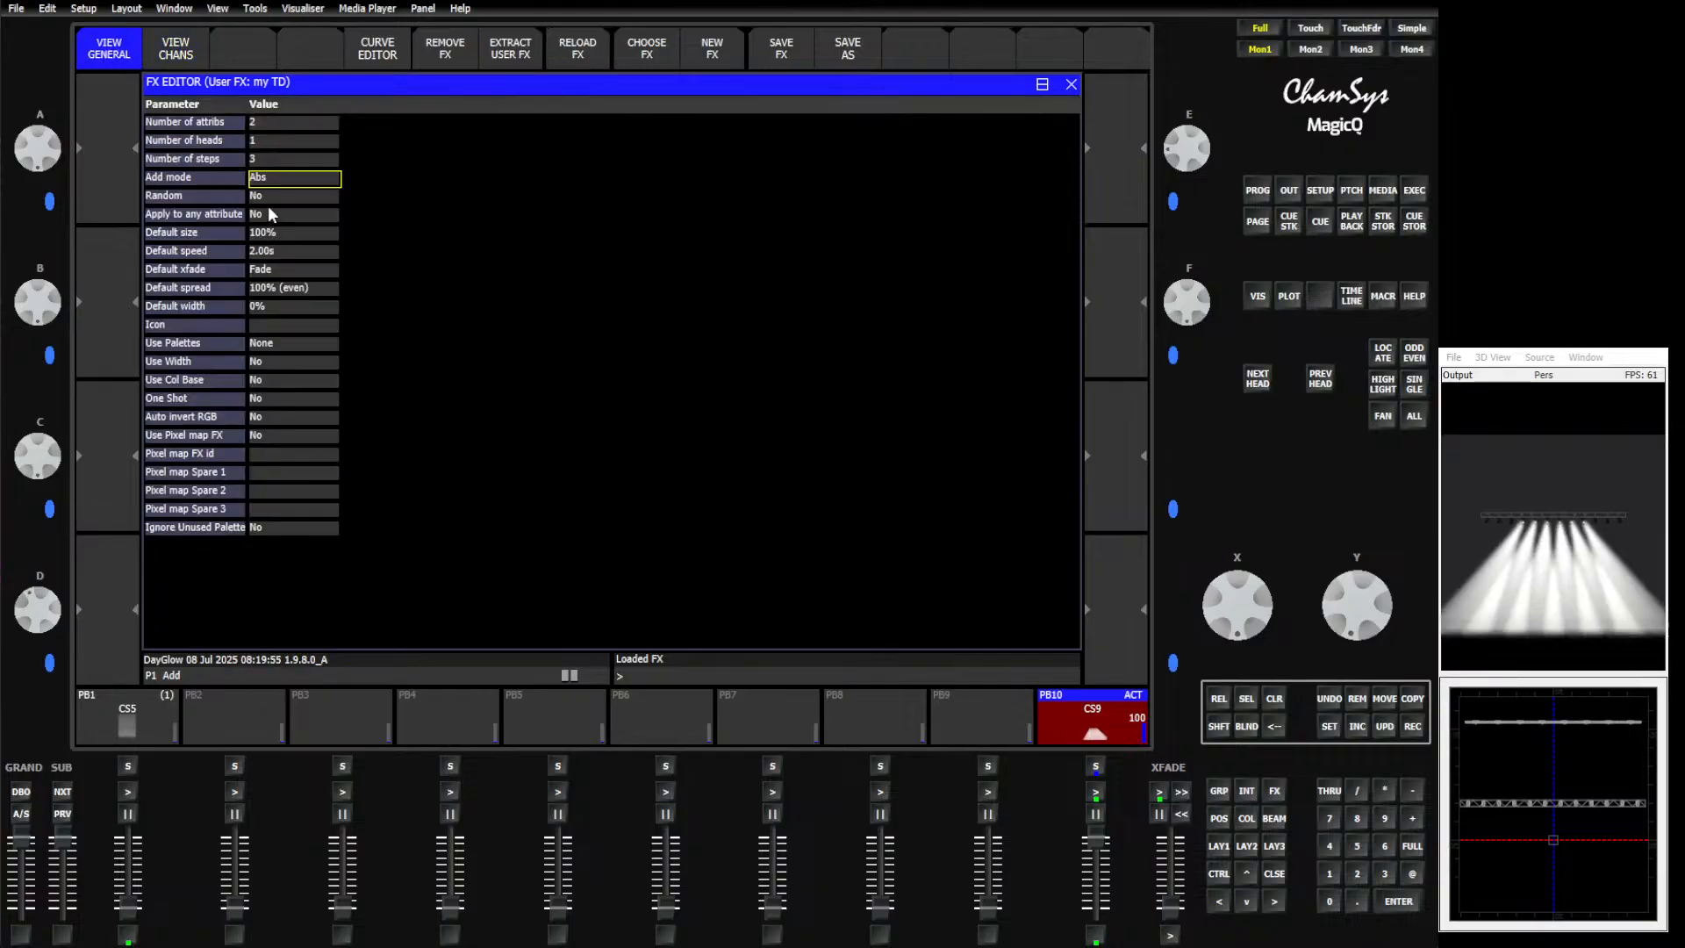
double_click(269, 344)
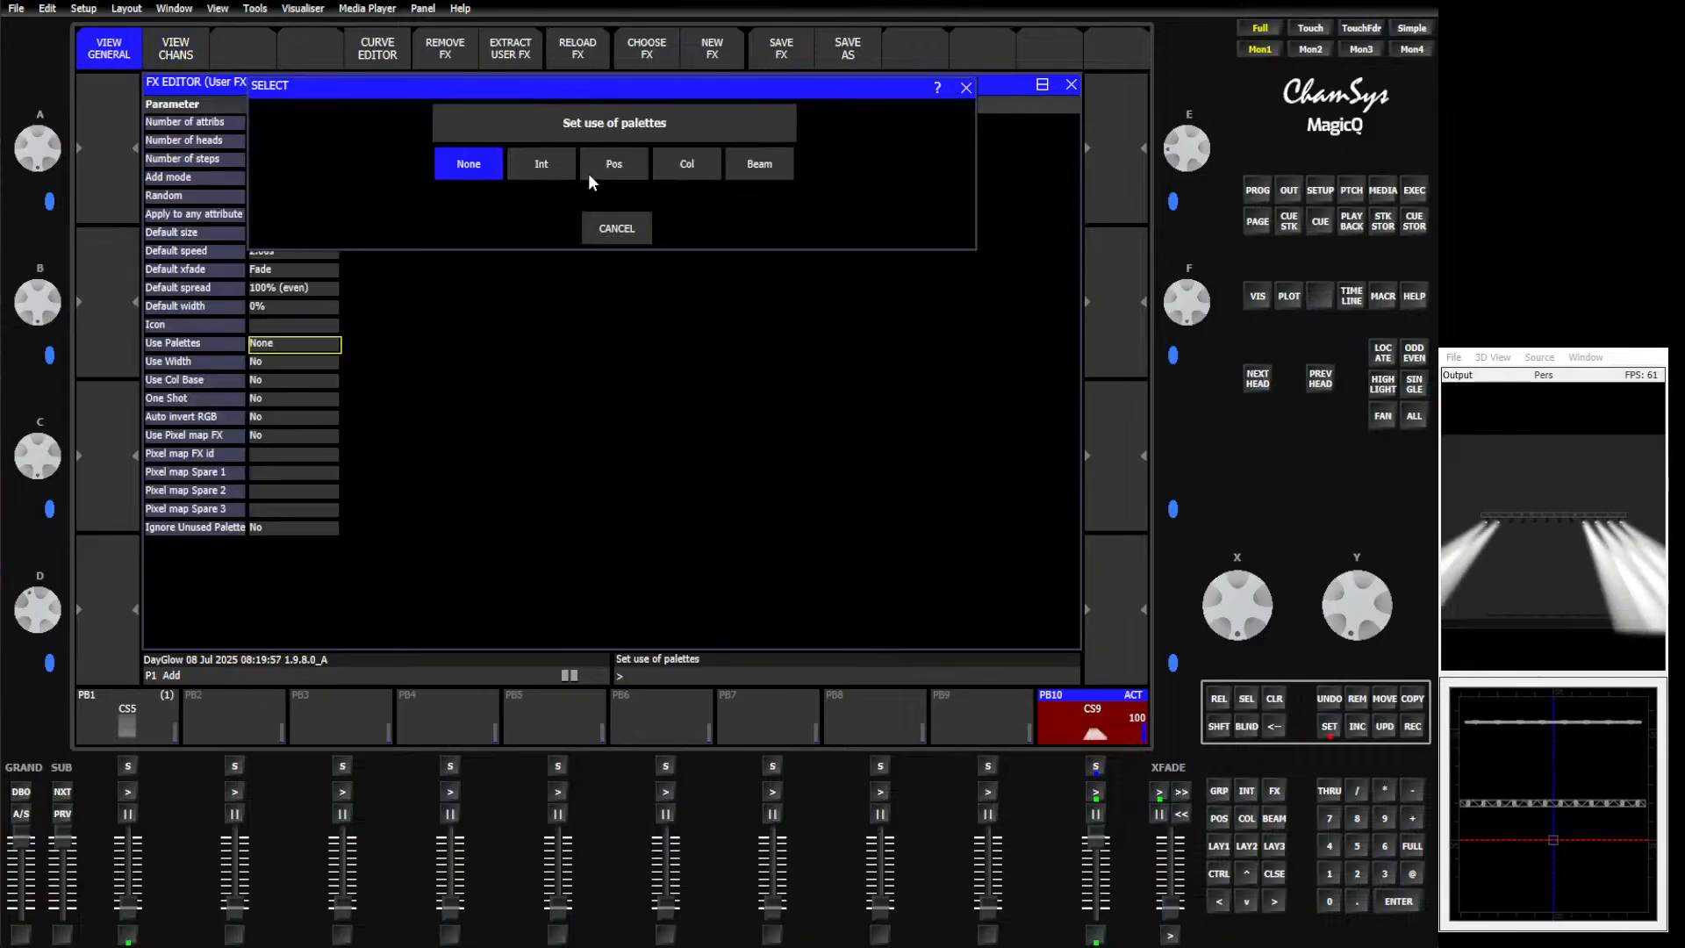
left_click(615, 164)
left_click(172, 52)
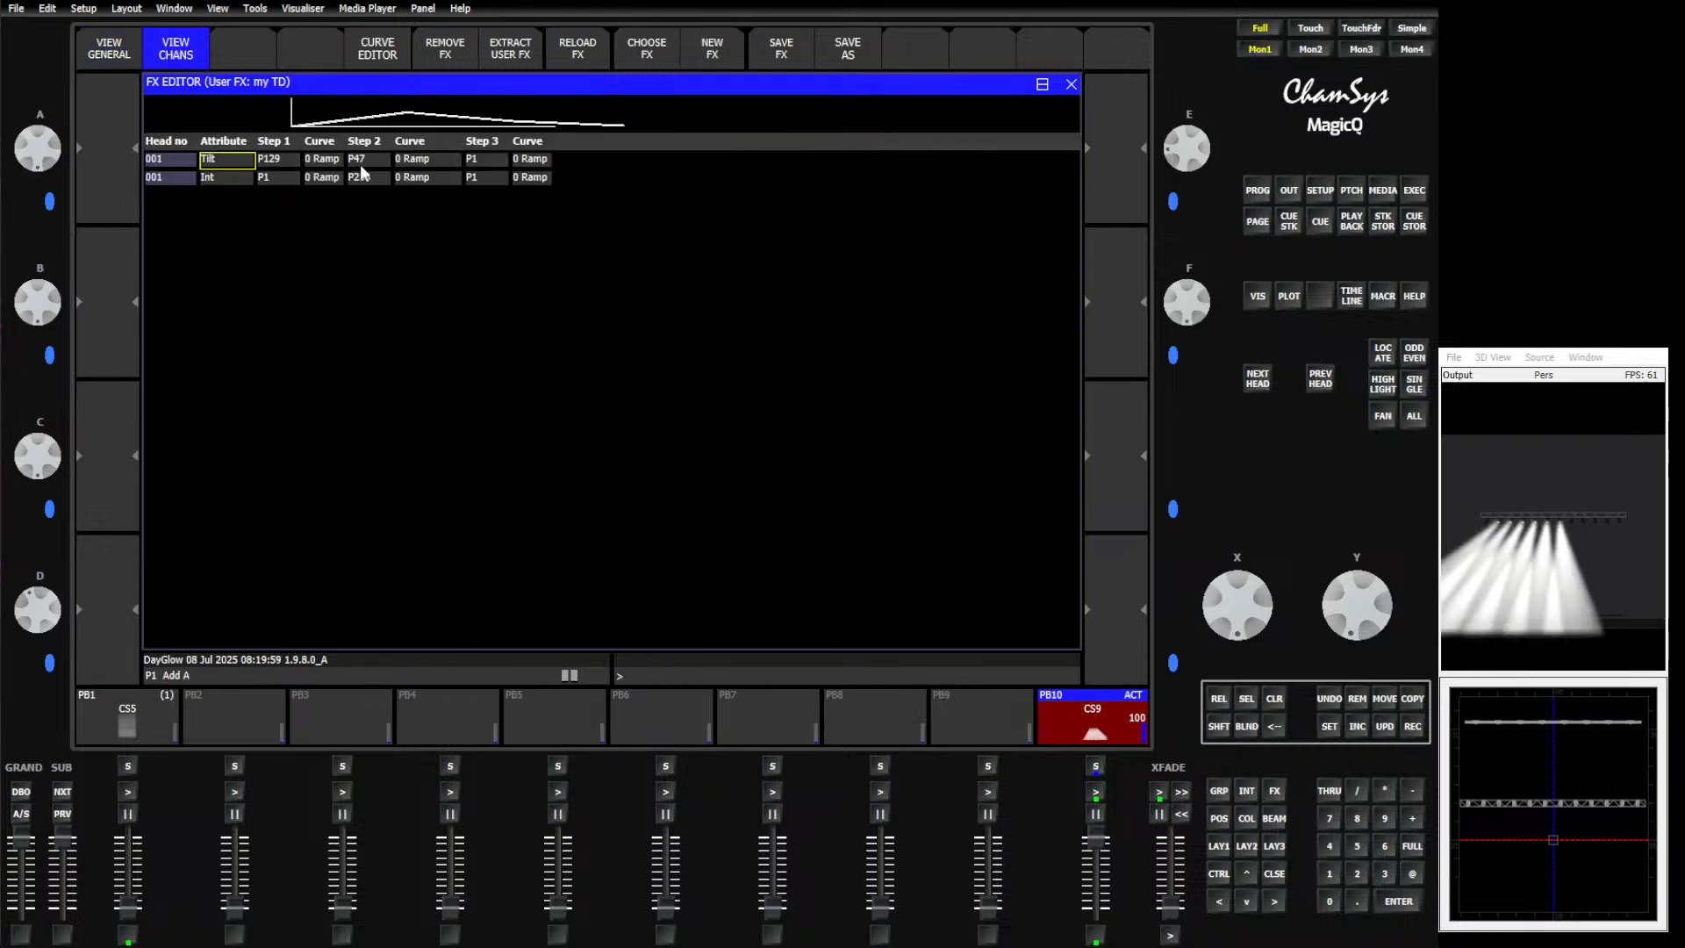
left_click(275, 162)
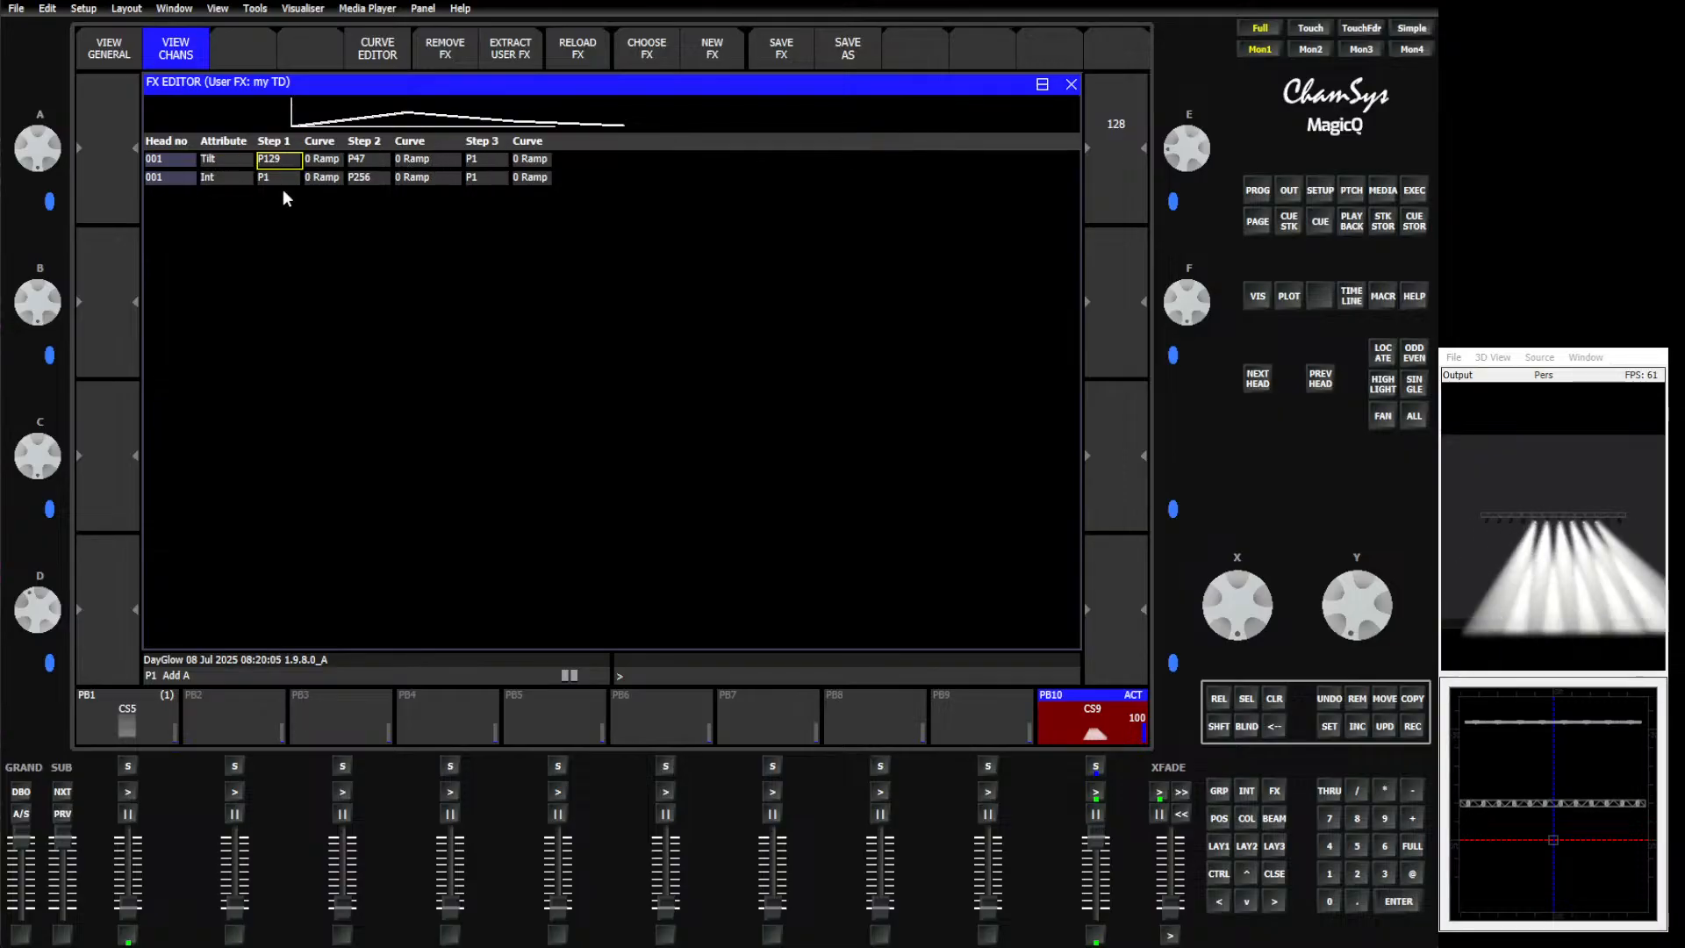
Step: Restore the my TD effect's Use Palettes option to None
left_click(102, 60)
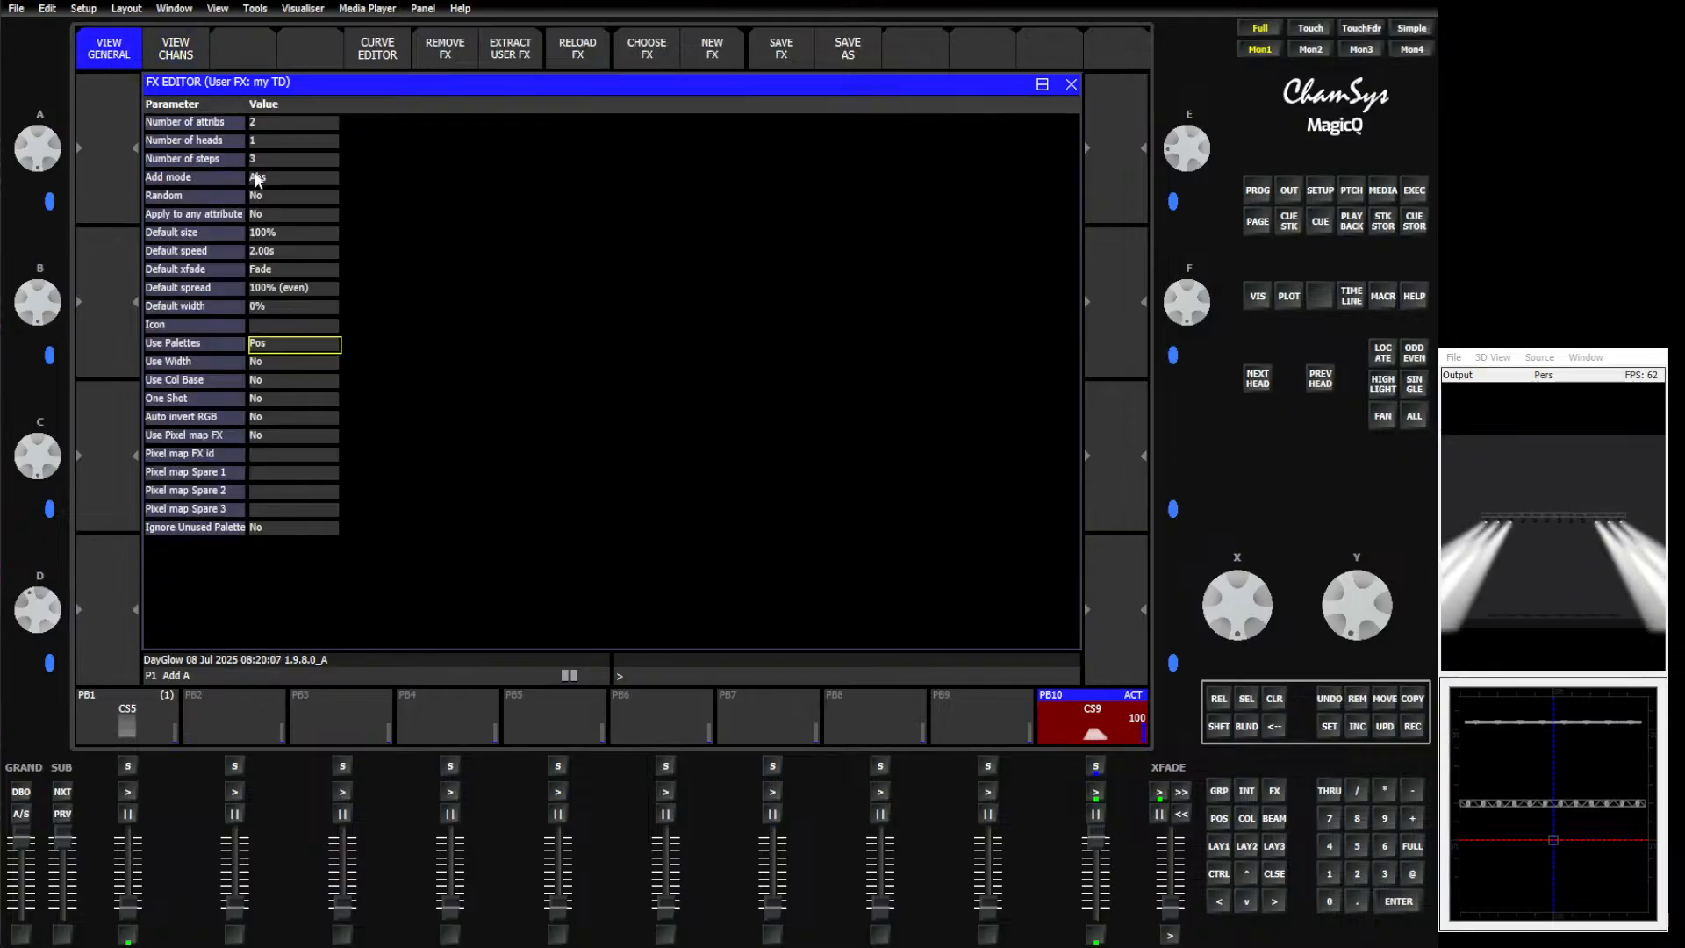
left_click(279, 347)
left_click(469, 167)
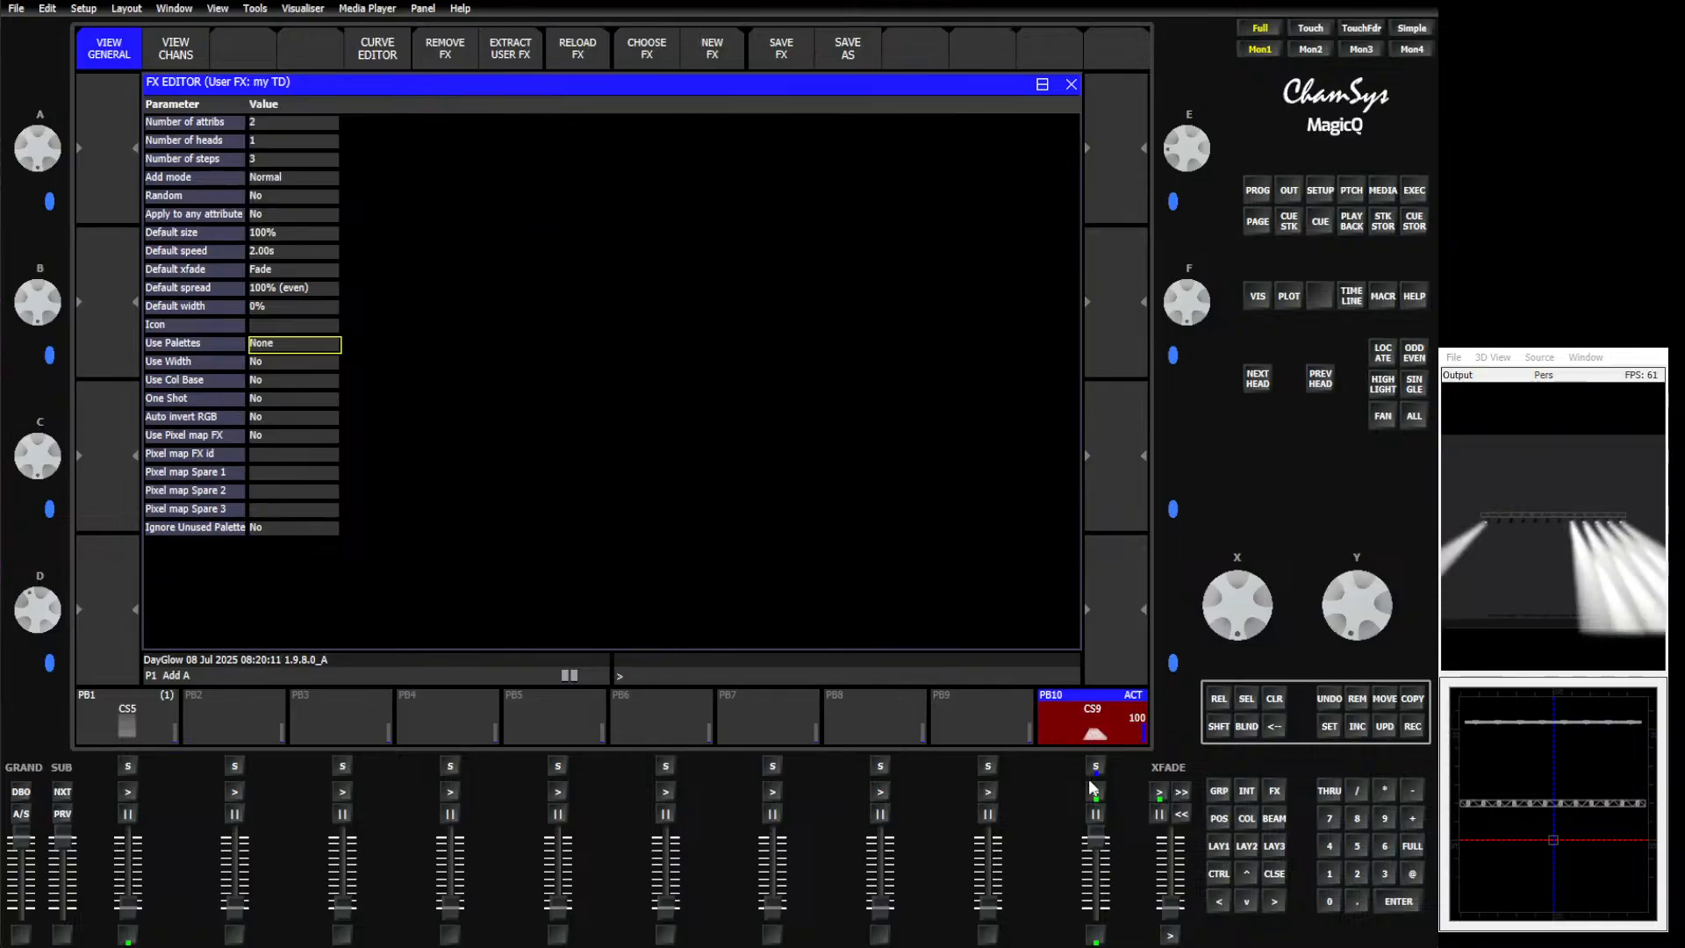
left_click_drag(1095, 840, 1097, 799)
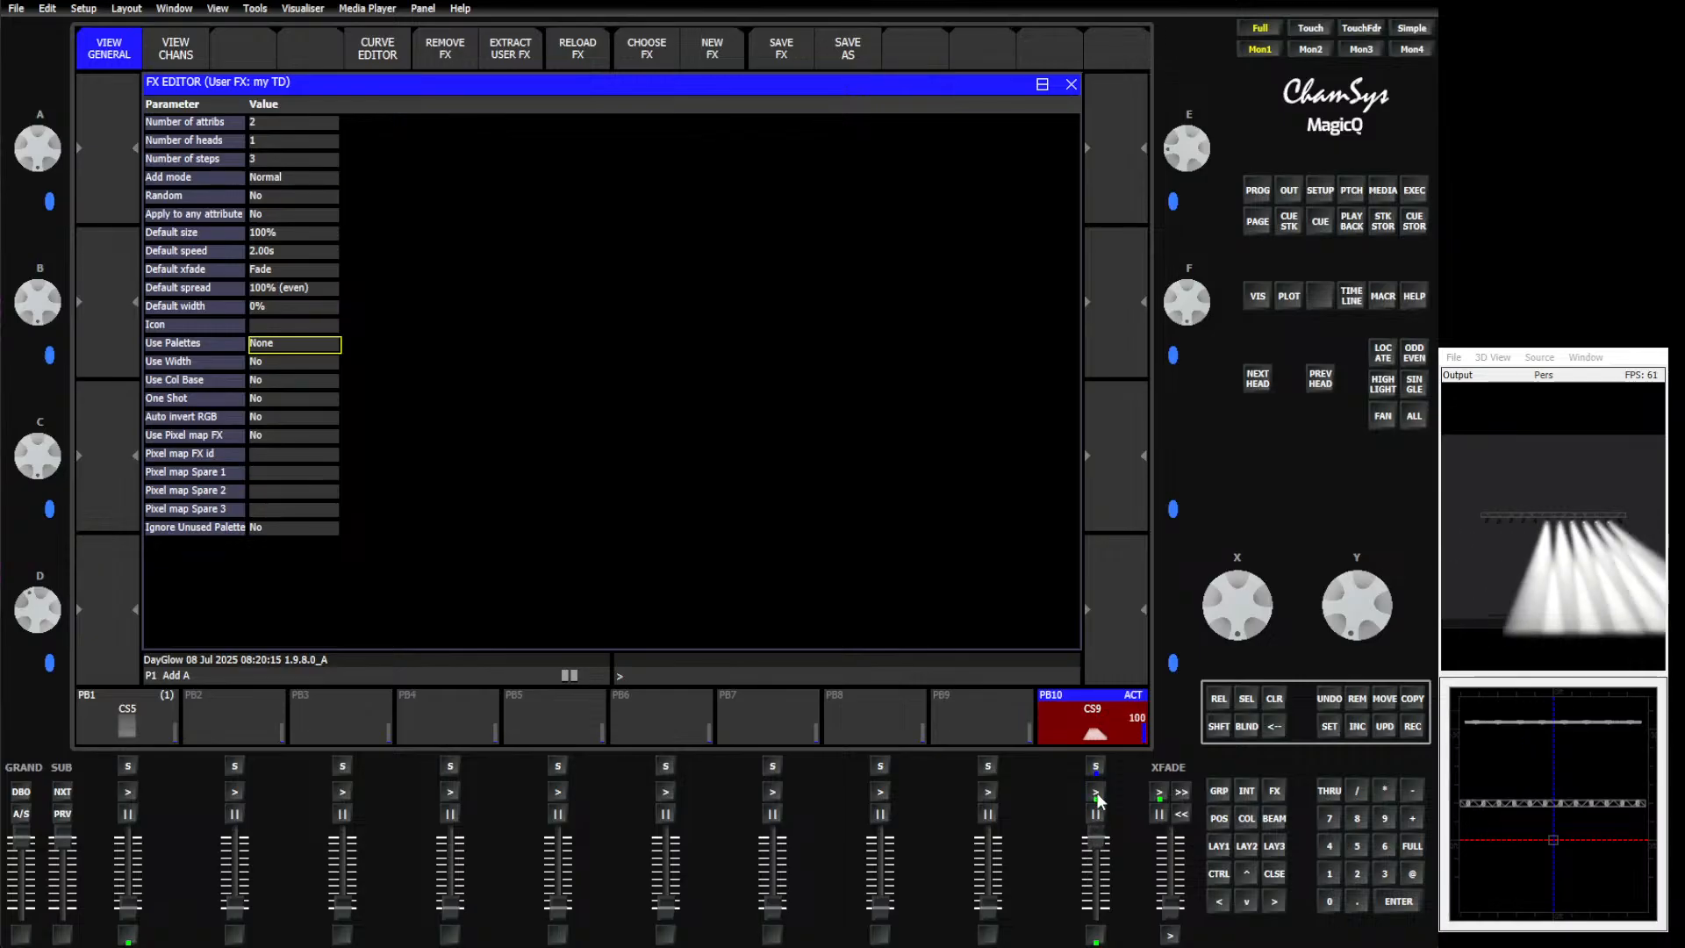
left_click_drag(244, 195, 279, 523)
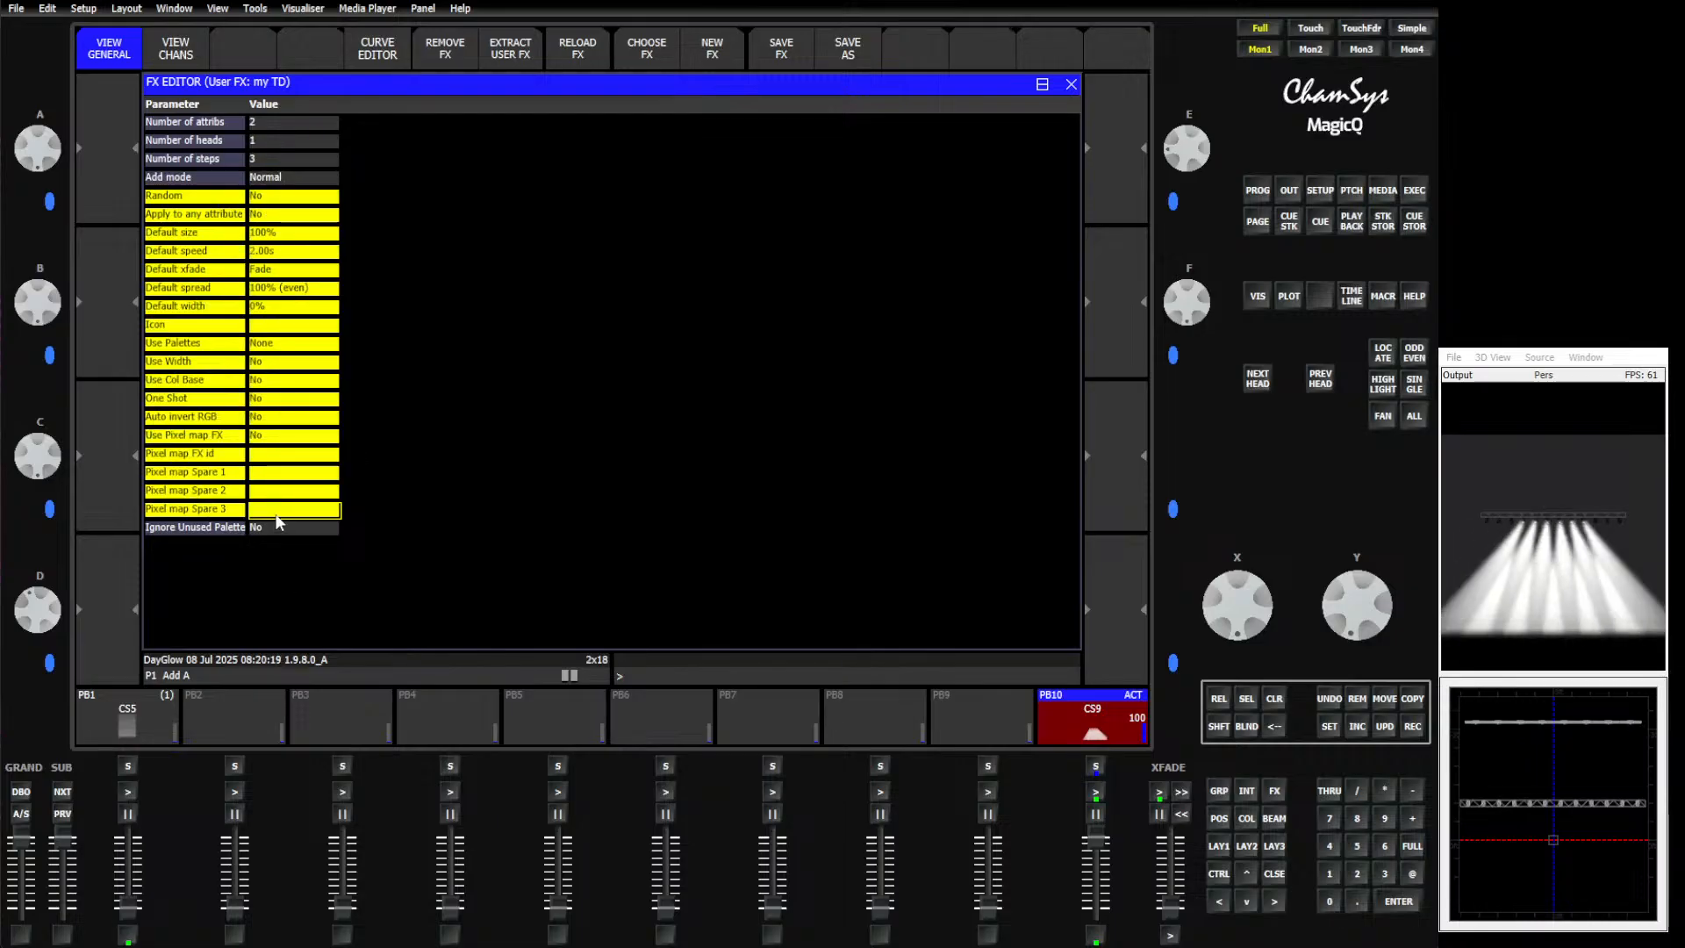
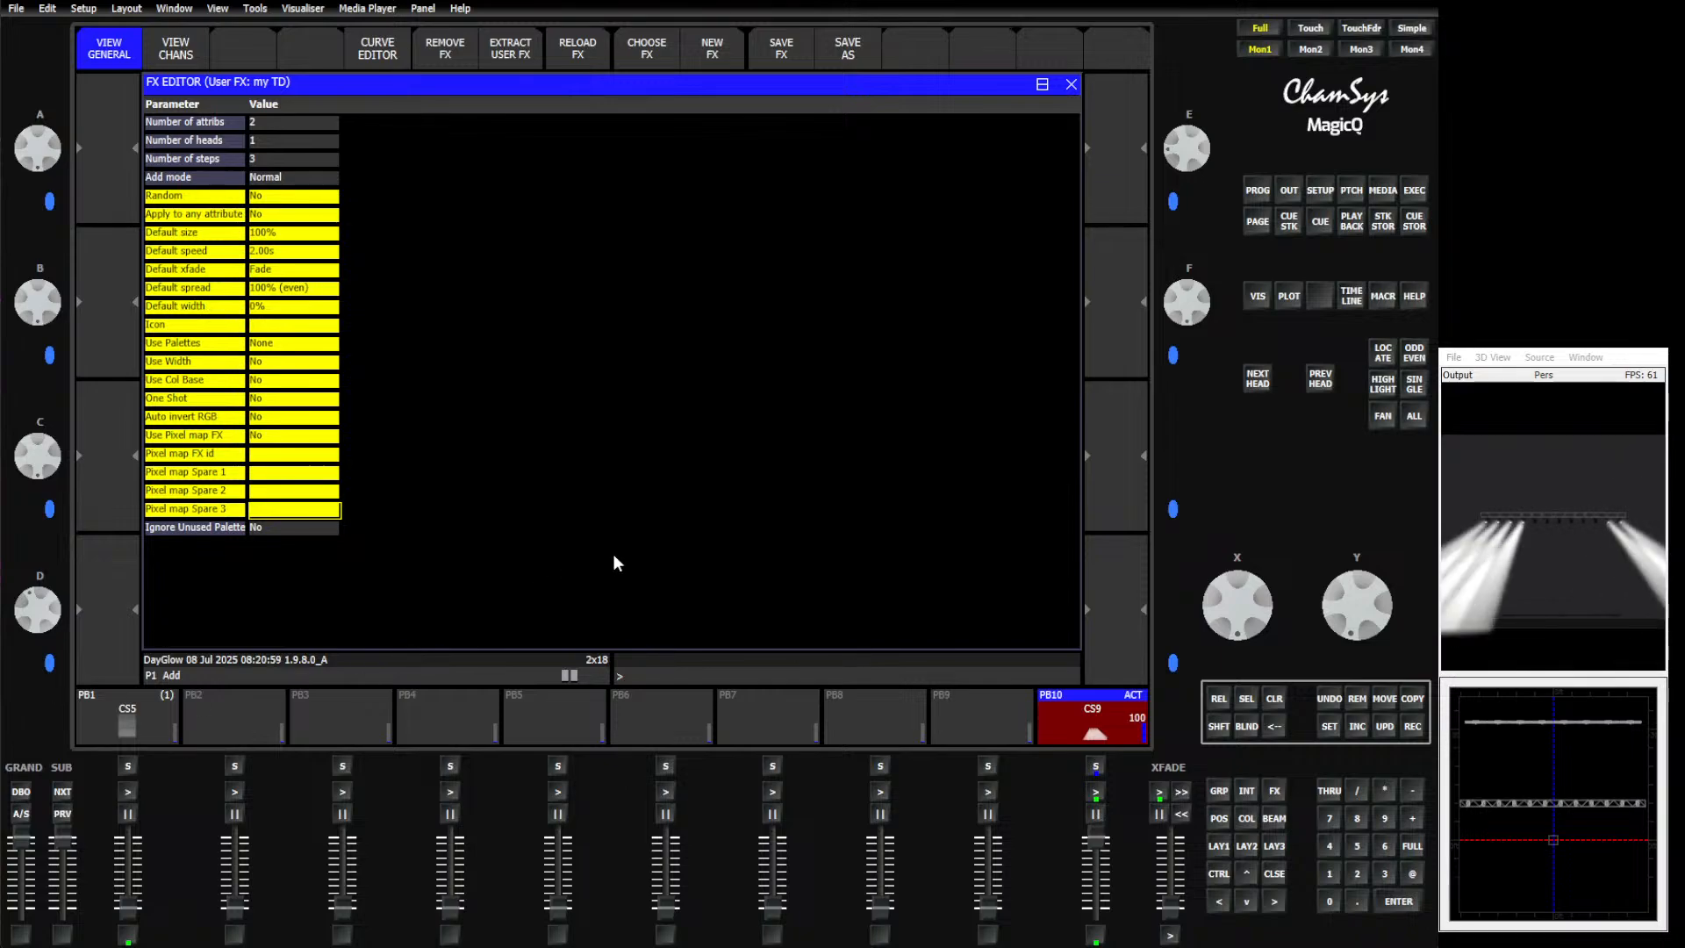
Step: Release all playbacks and select the MavMK2Spot group
left_click(1219, 725)
left_click(1218, 702)
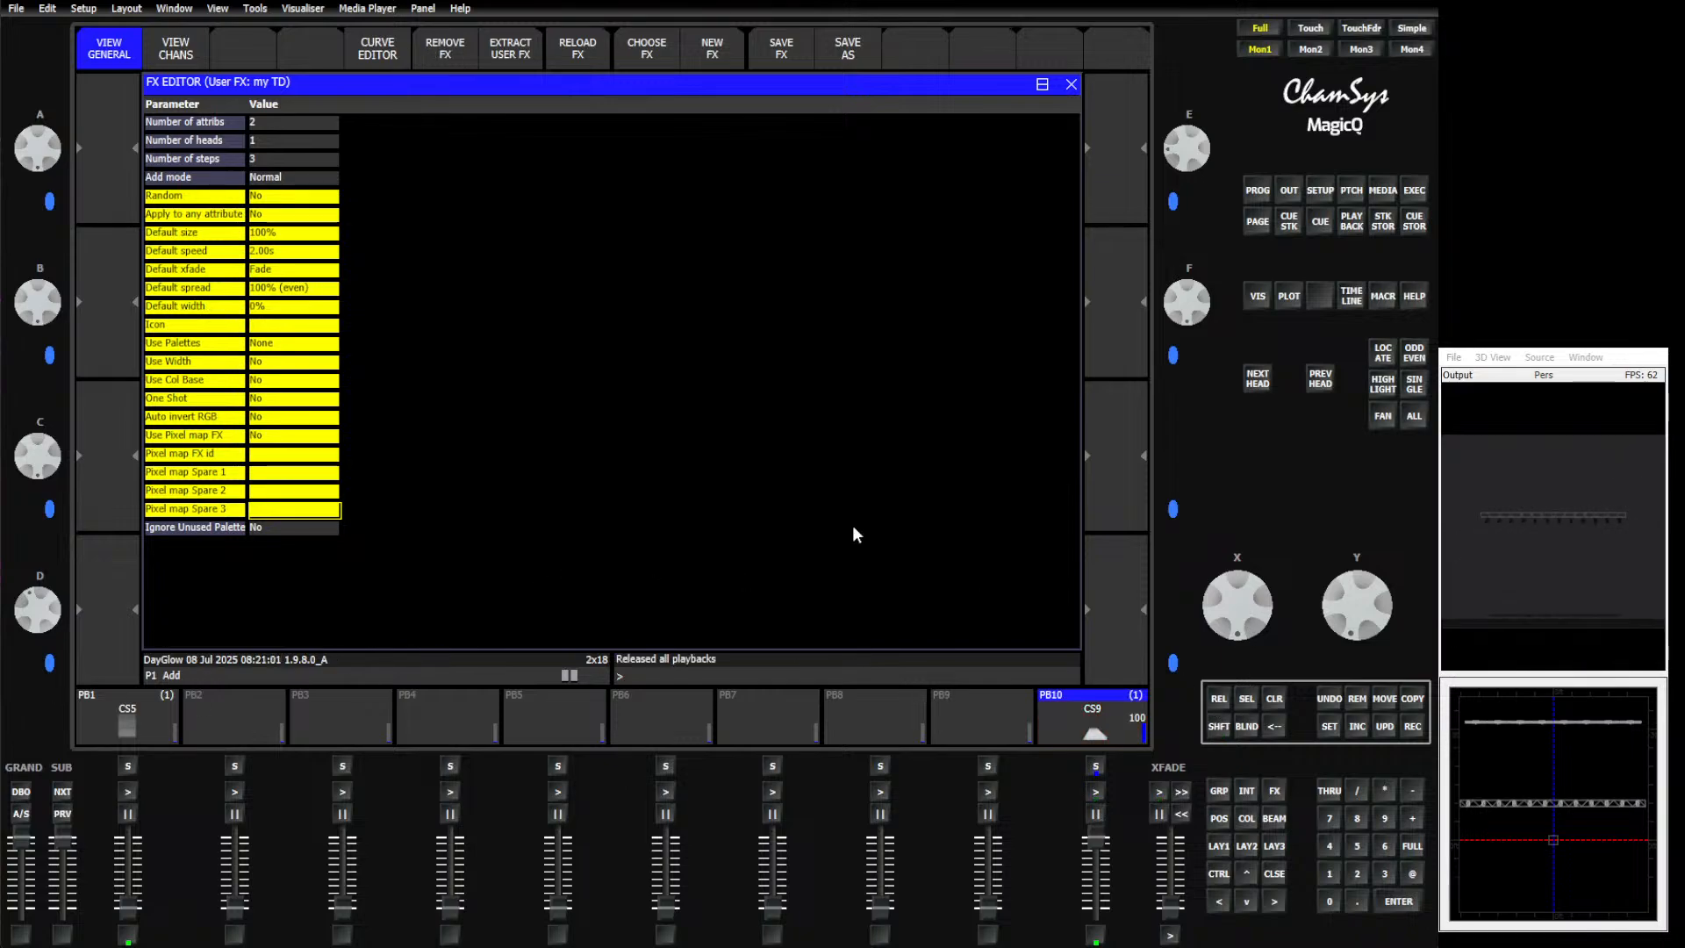
left_click(1218, 844)
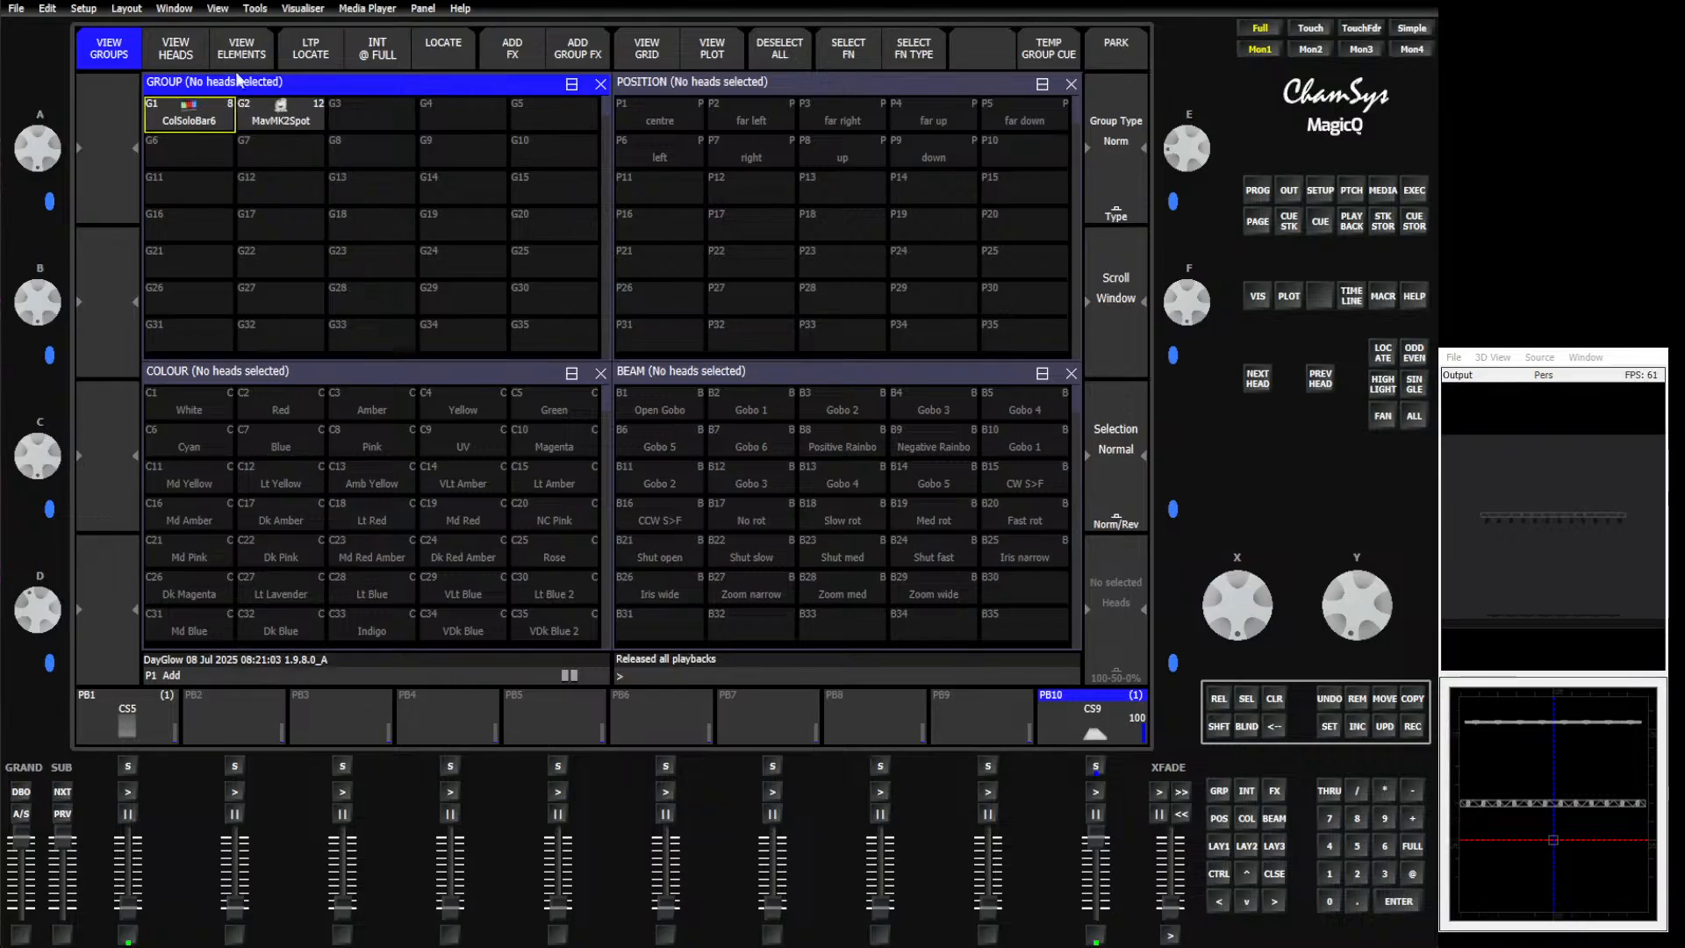
left_click(276, 121)
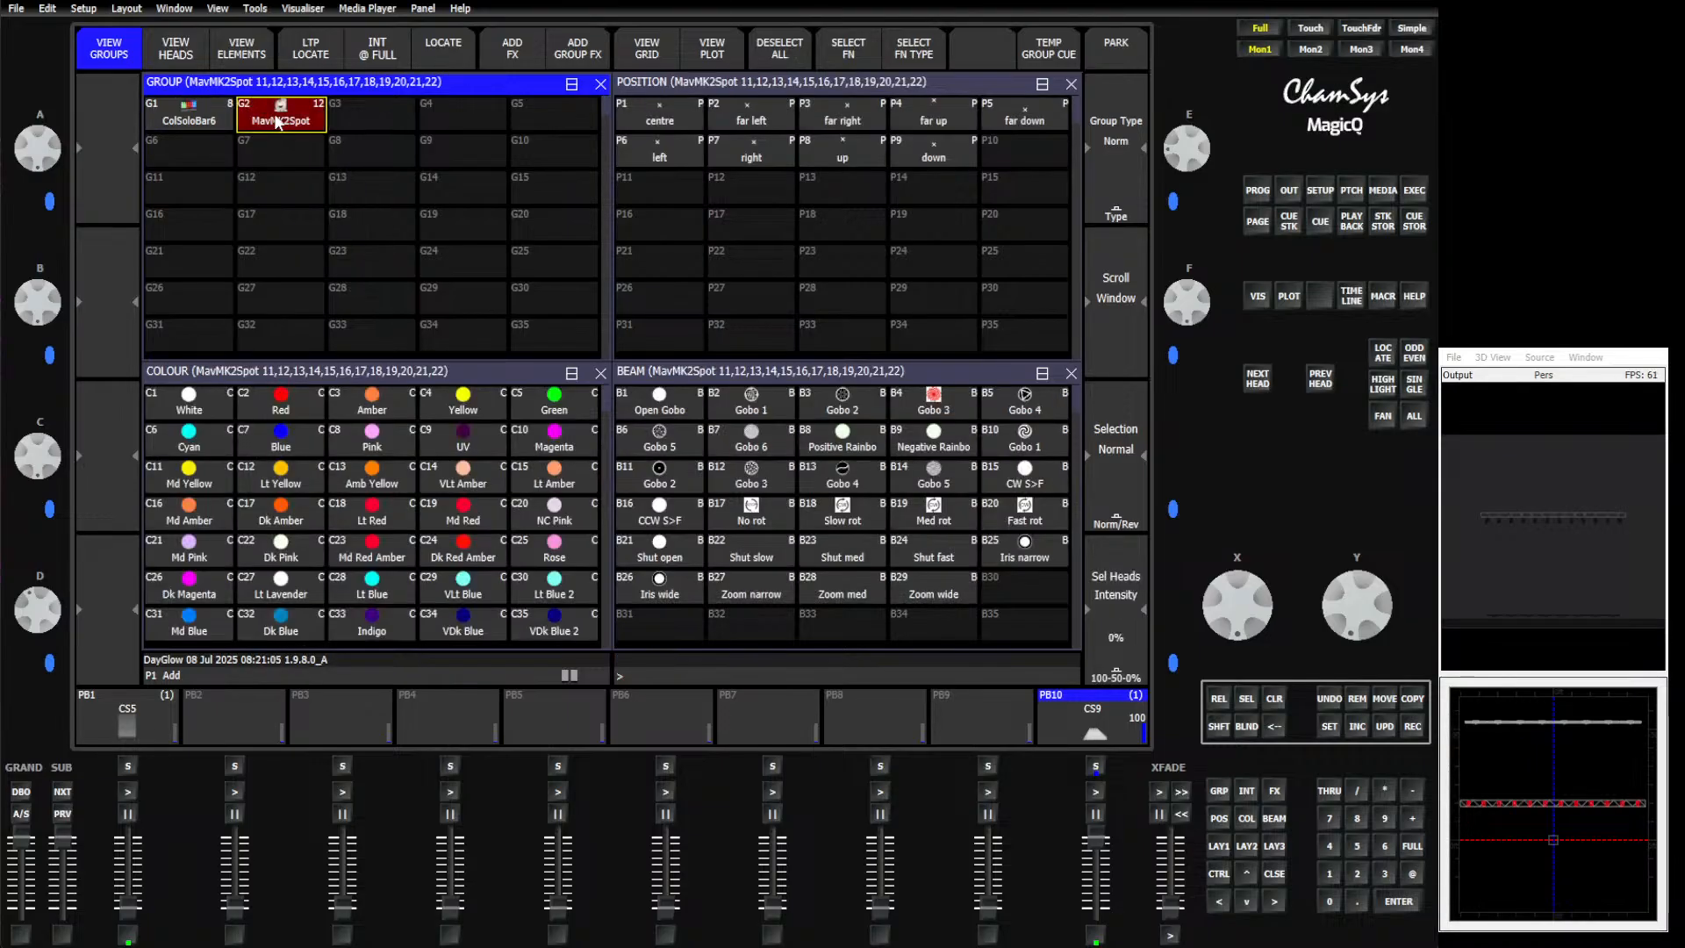
Step: Browse the Position and Colour categories of the FX library, and close the library without adding an effect
left_click(1275, 794)
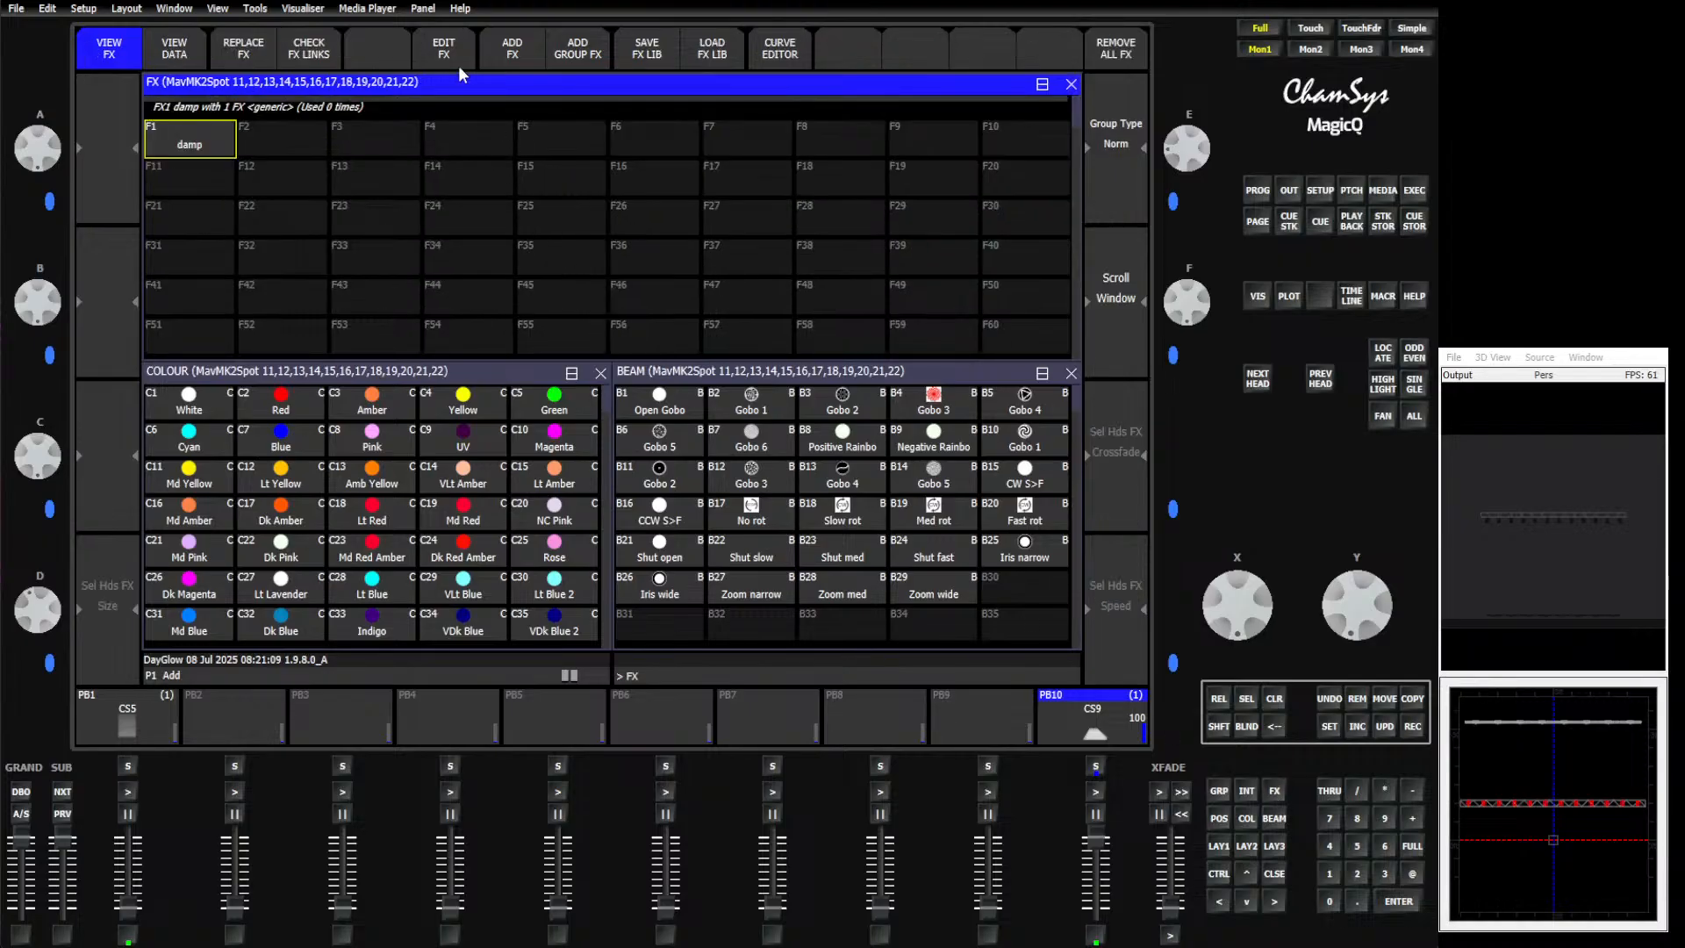
left_click(456, 65)
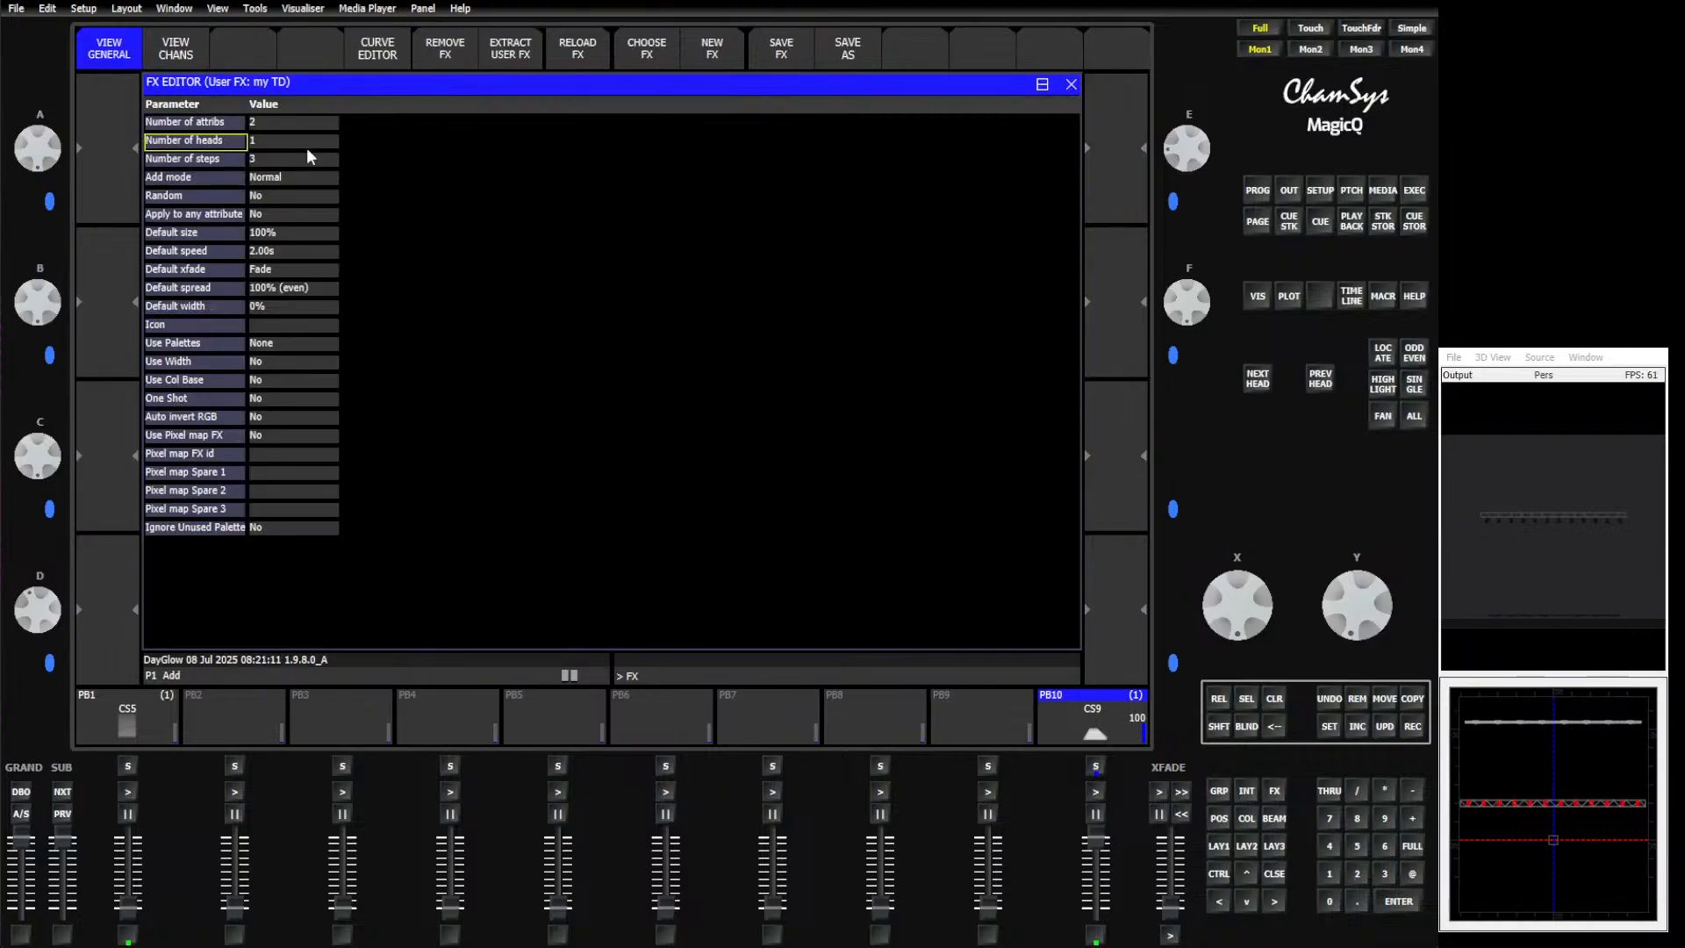
left_click(1273, 792)
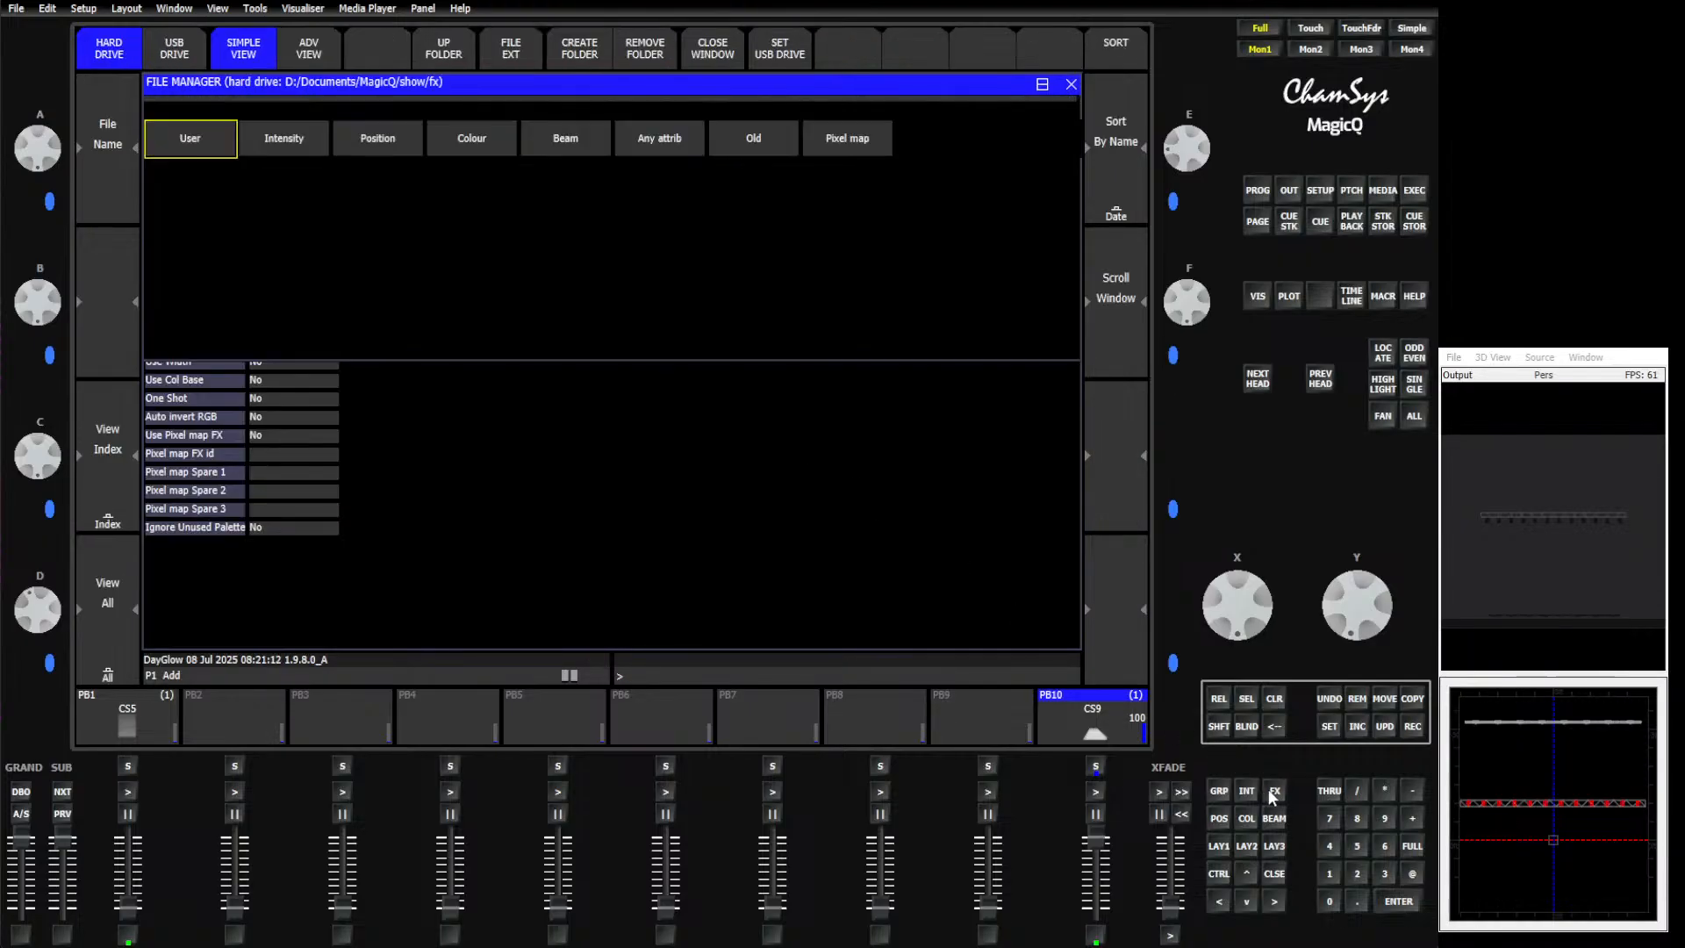
left_click(363, 139)
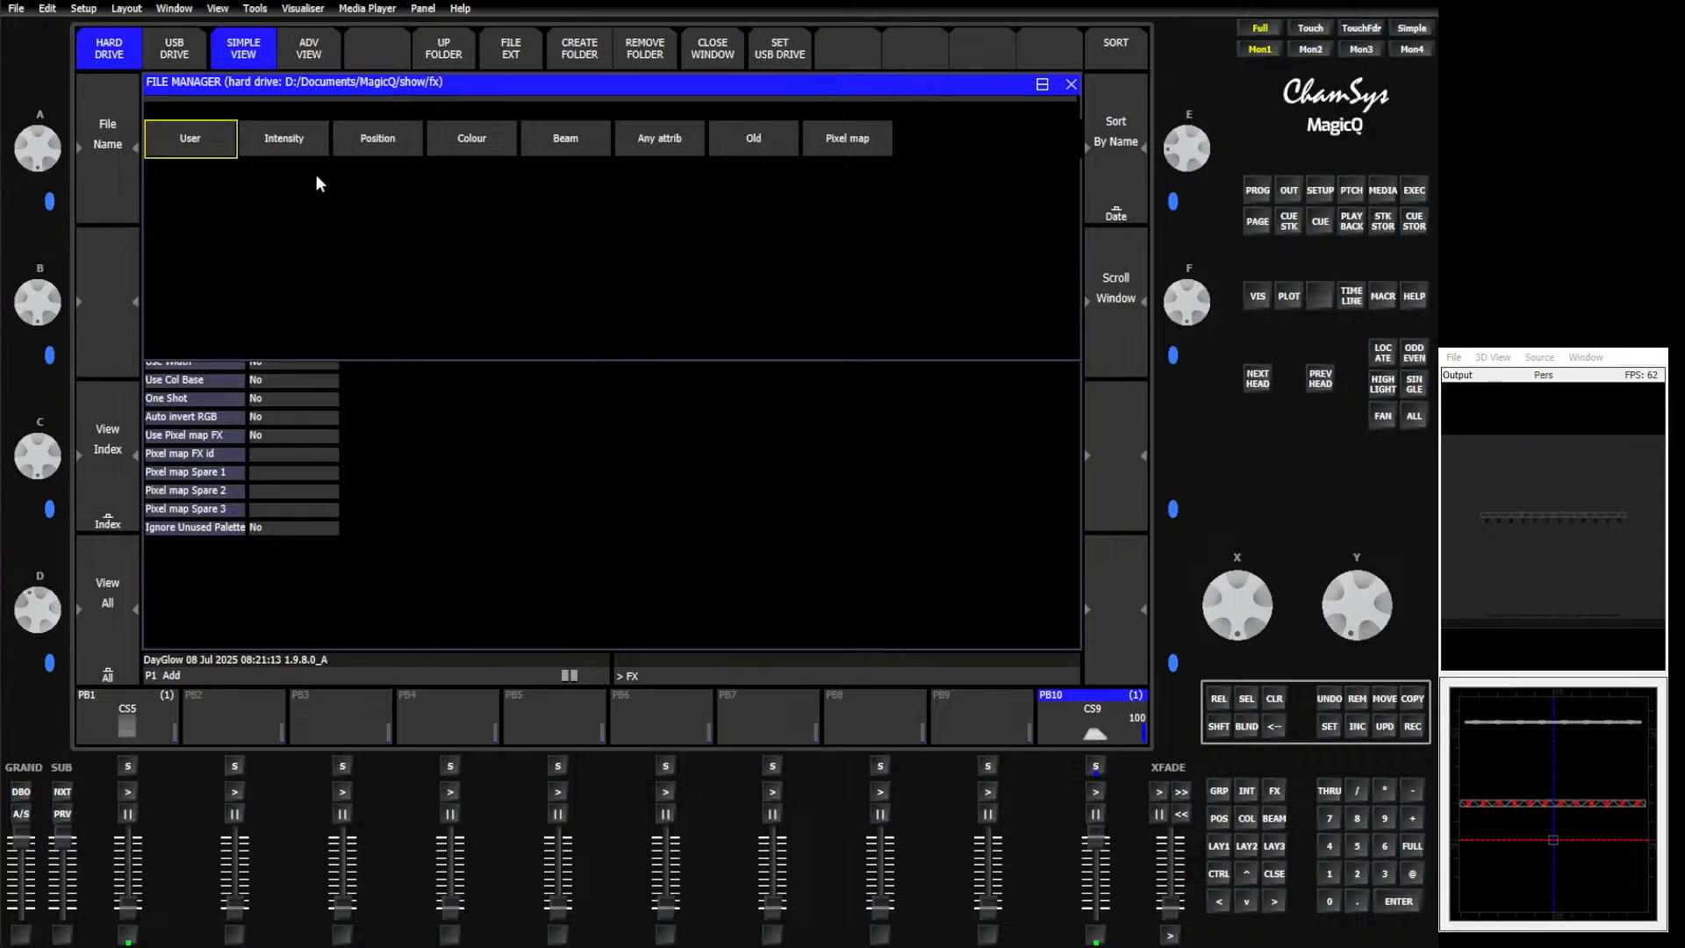
left_click(447, 47)
left_click(465, 151)
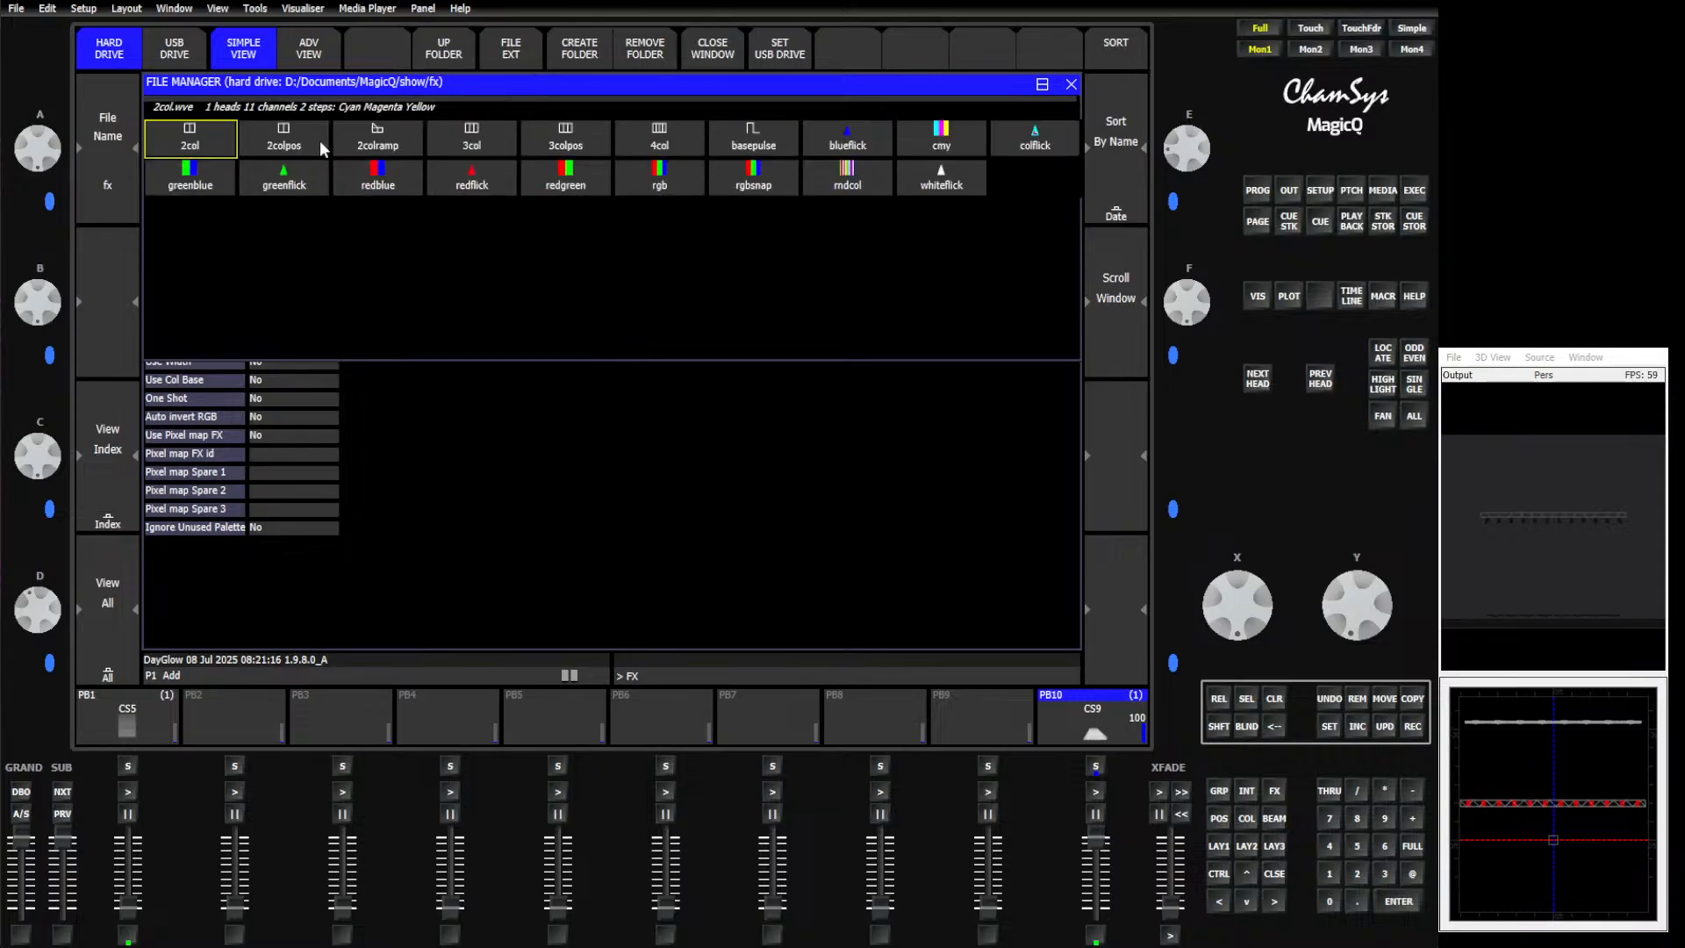
left_click(1071, 86)
left_click(1069, 87)
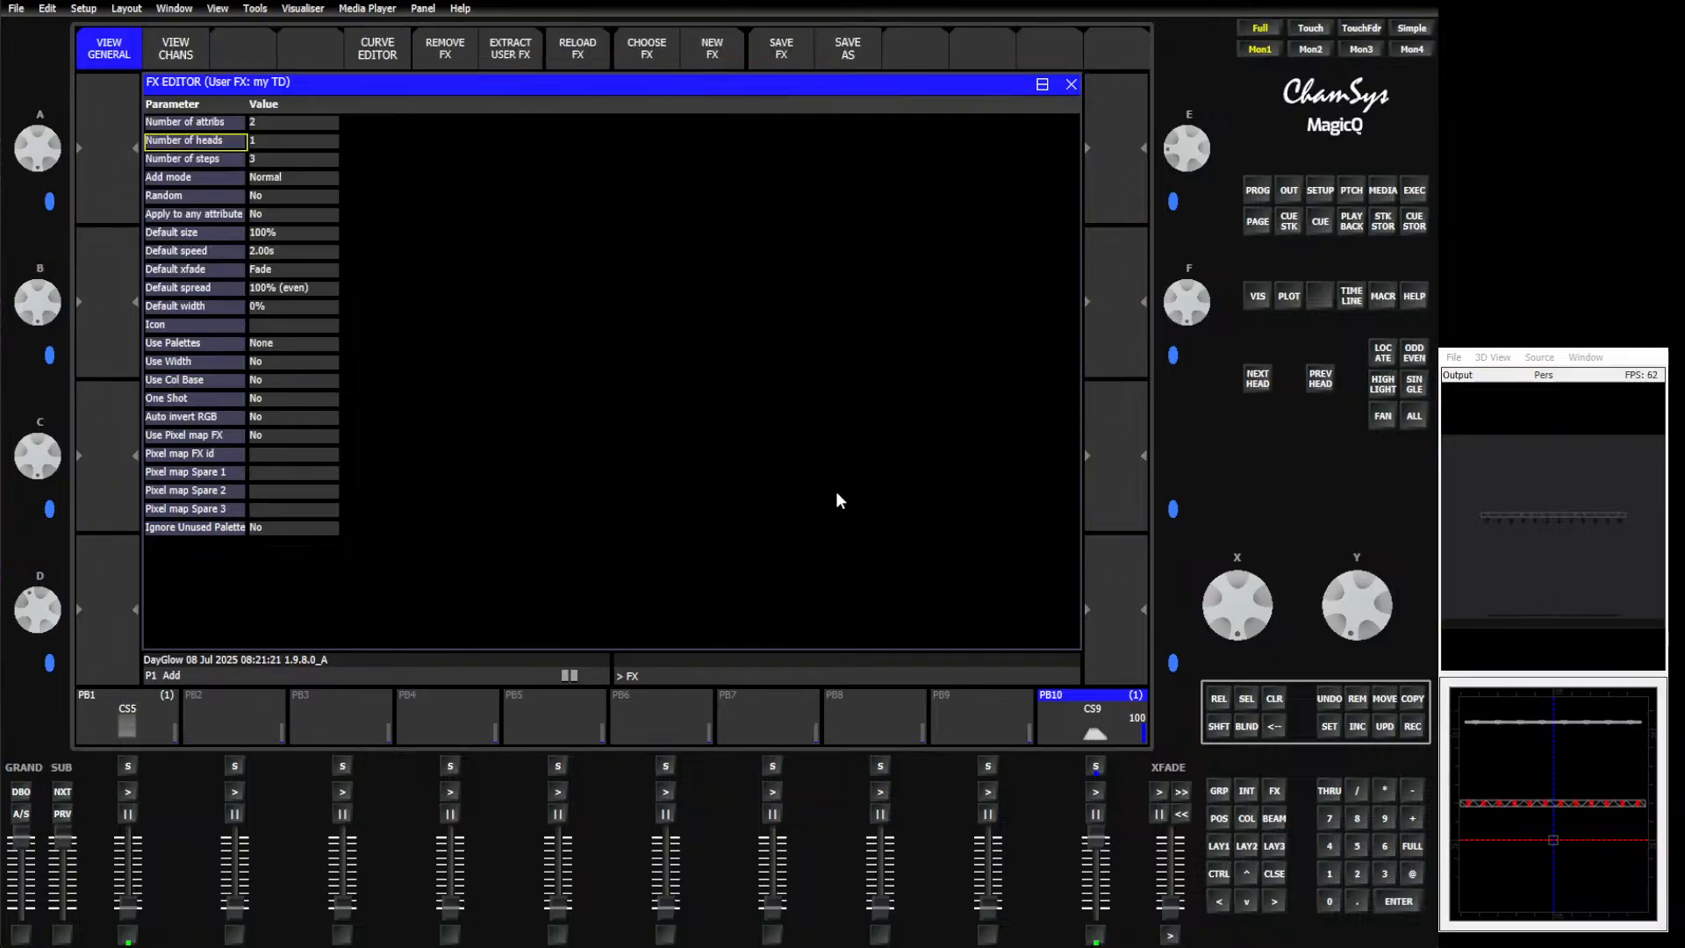
Step: View the playback 10 cue stack and look through the Colour effects in the FX library, closing it without adding one
left_click(1102, 723)
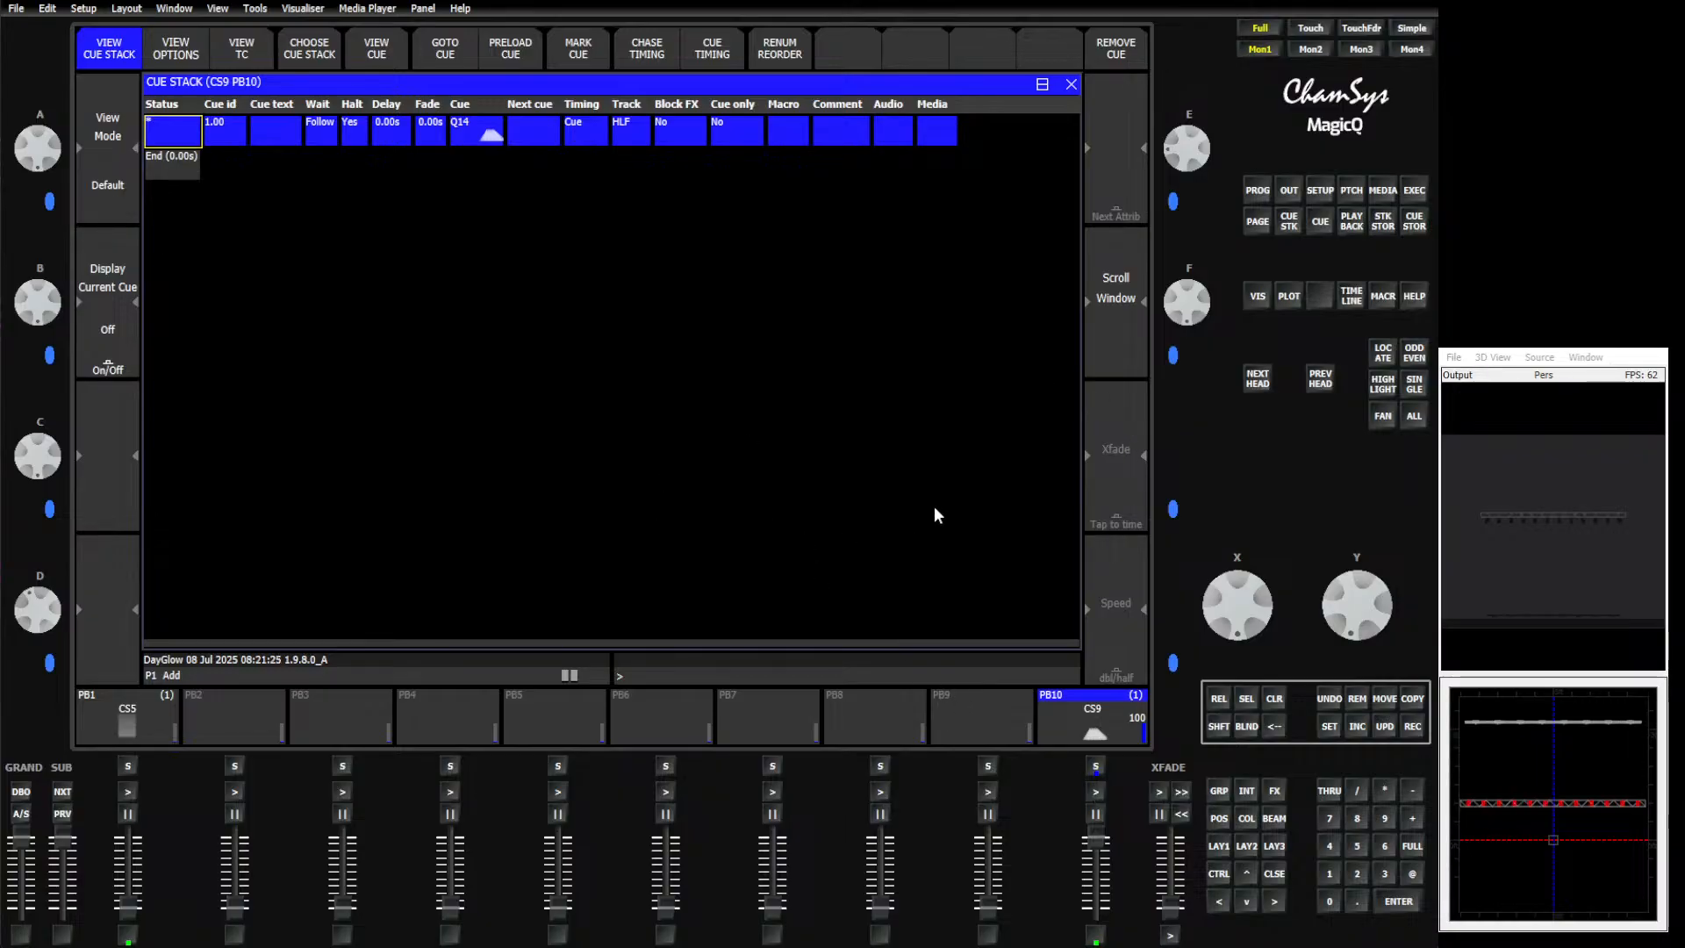
left_click(1273, 790)
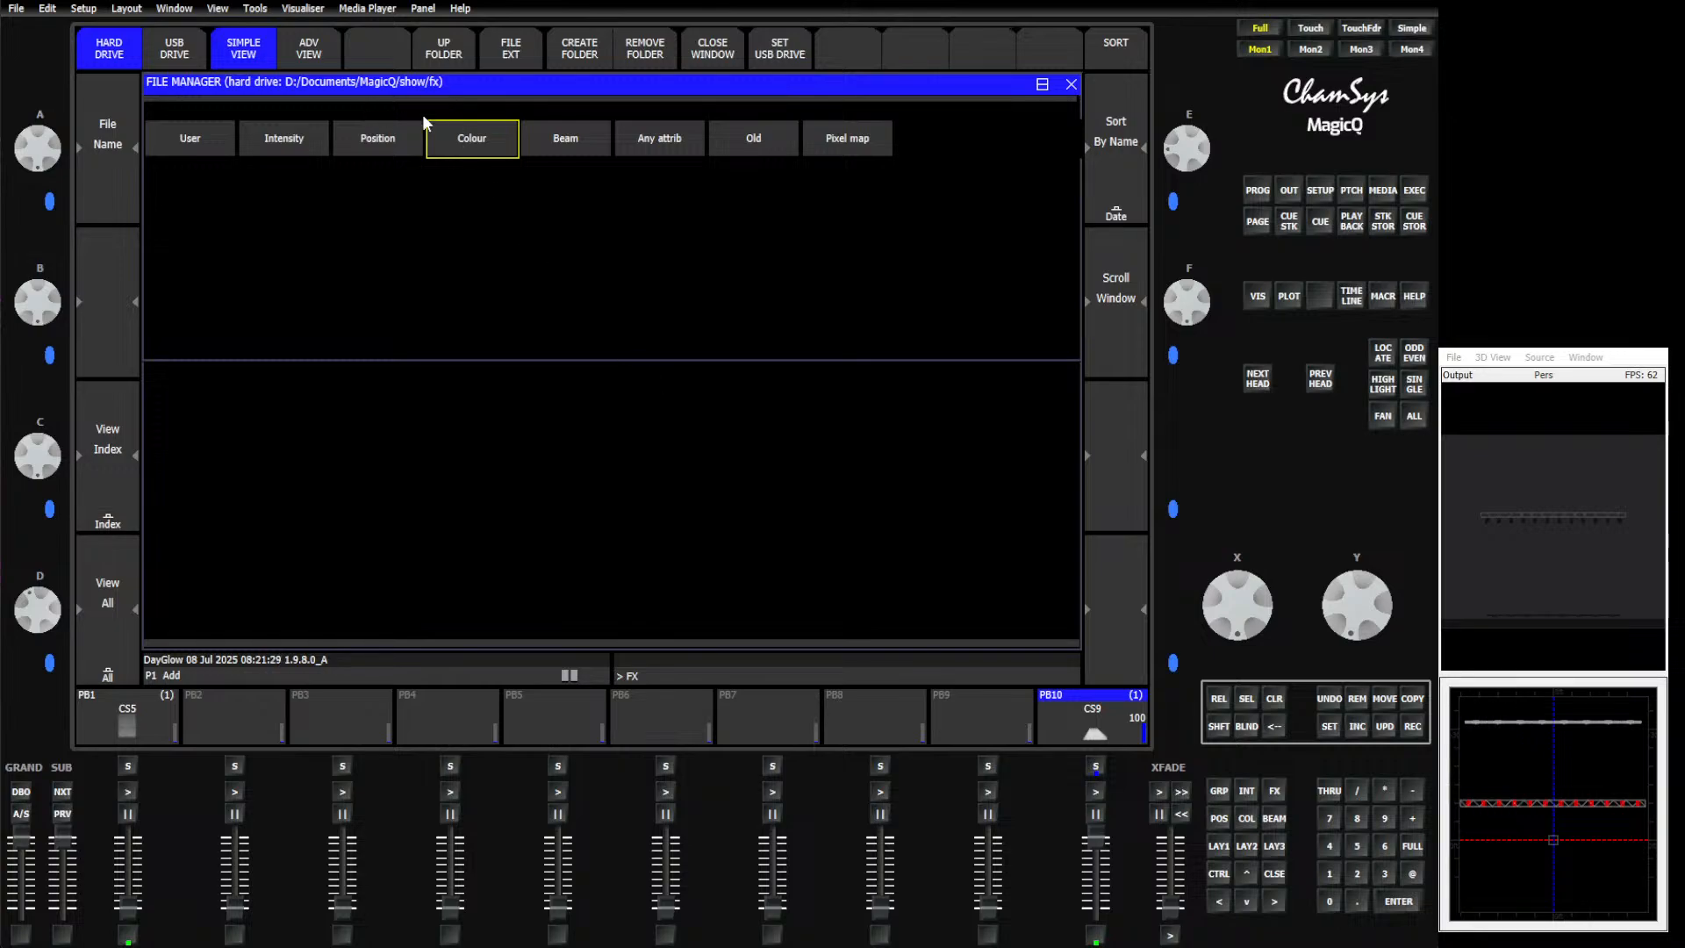
left_click(1071, 85)
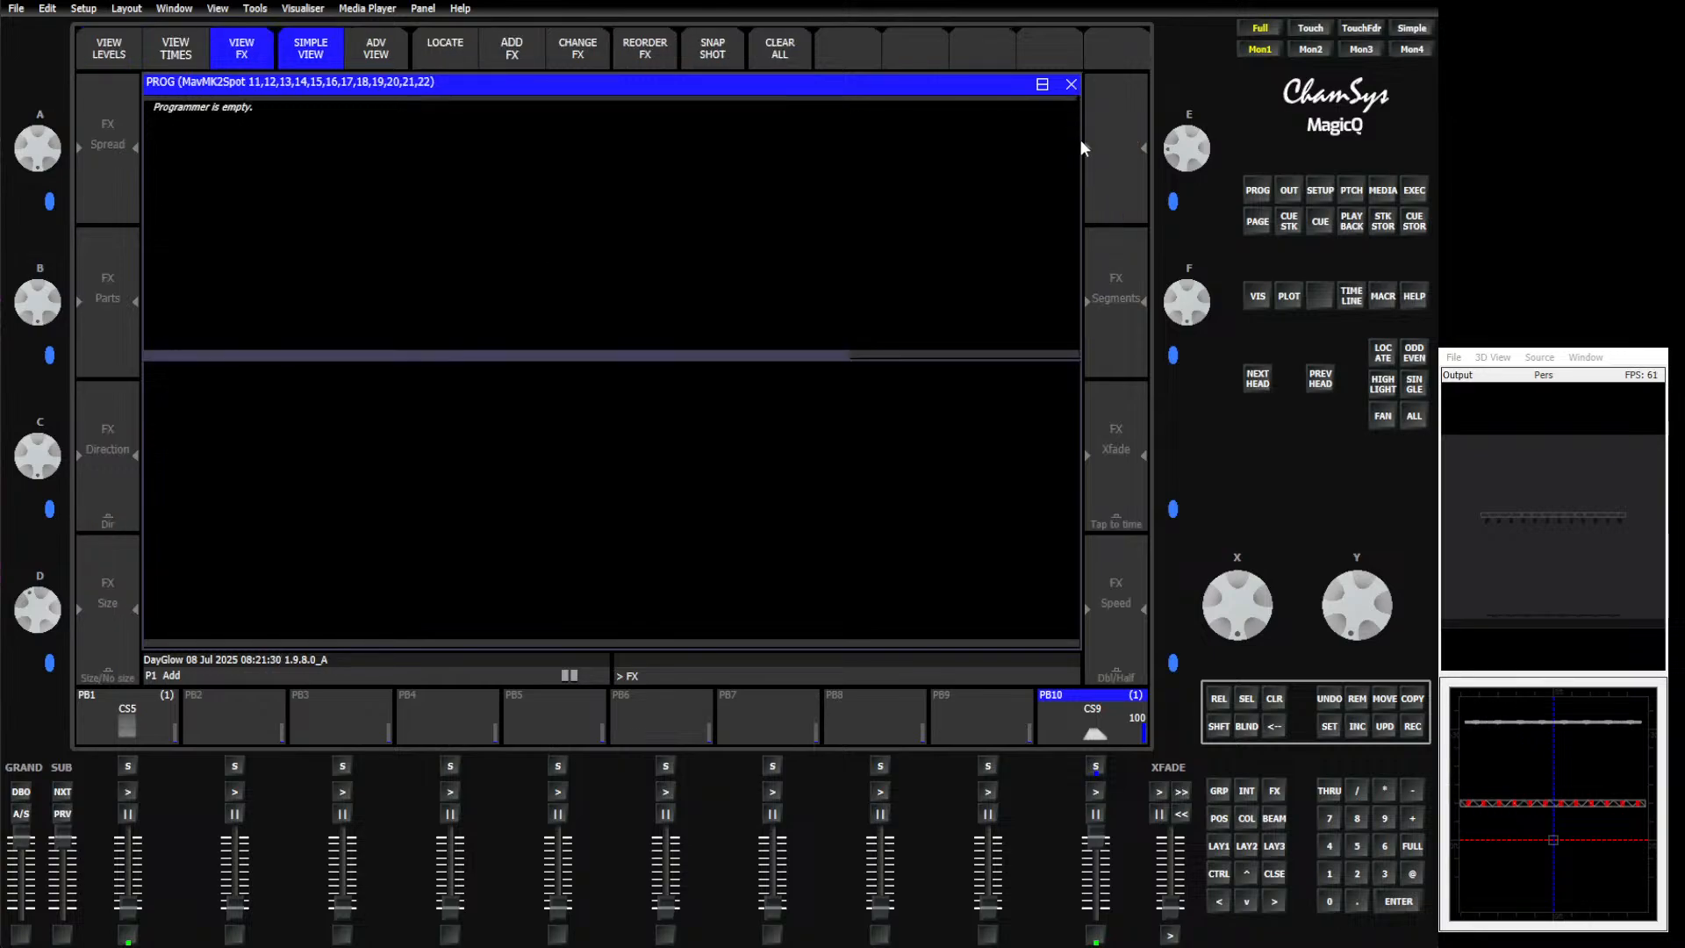
left_click(1273, 792)
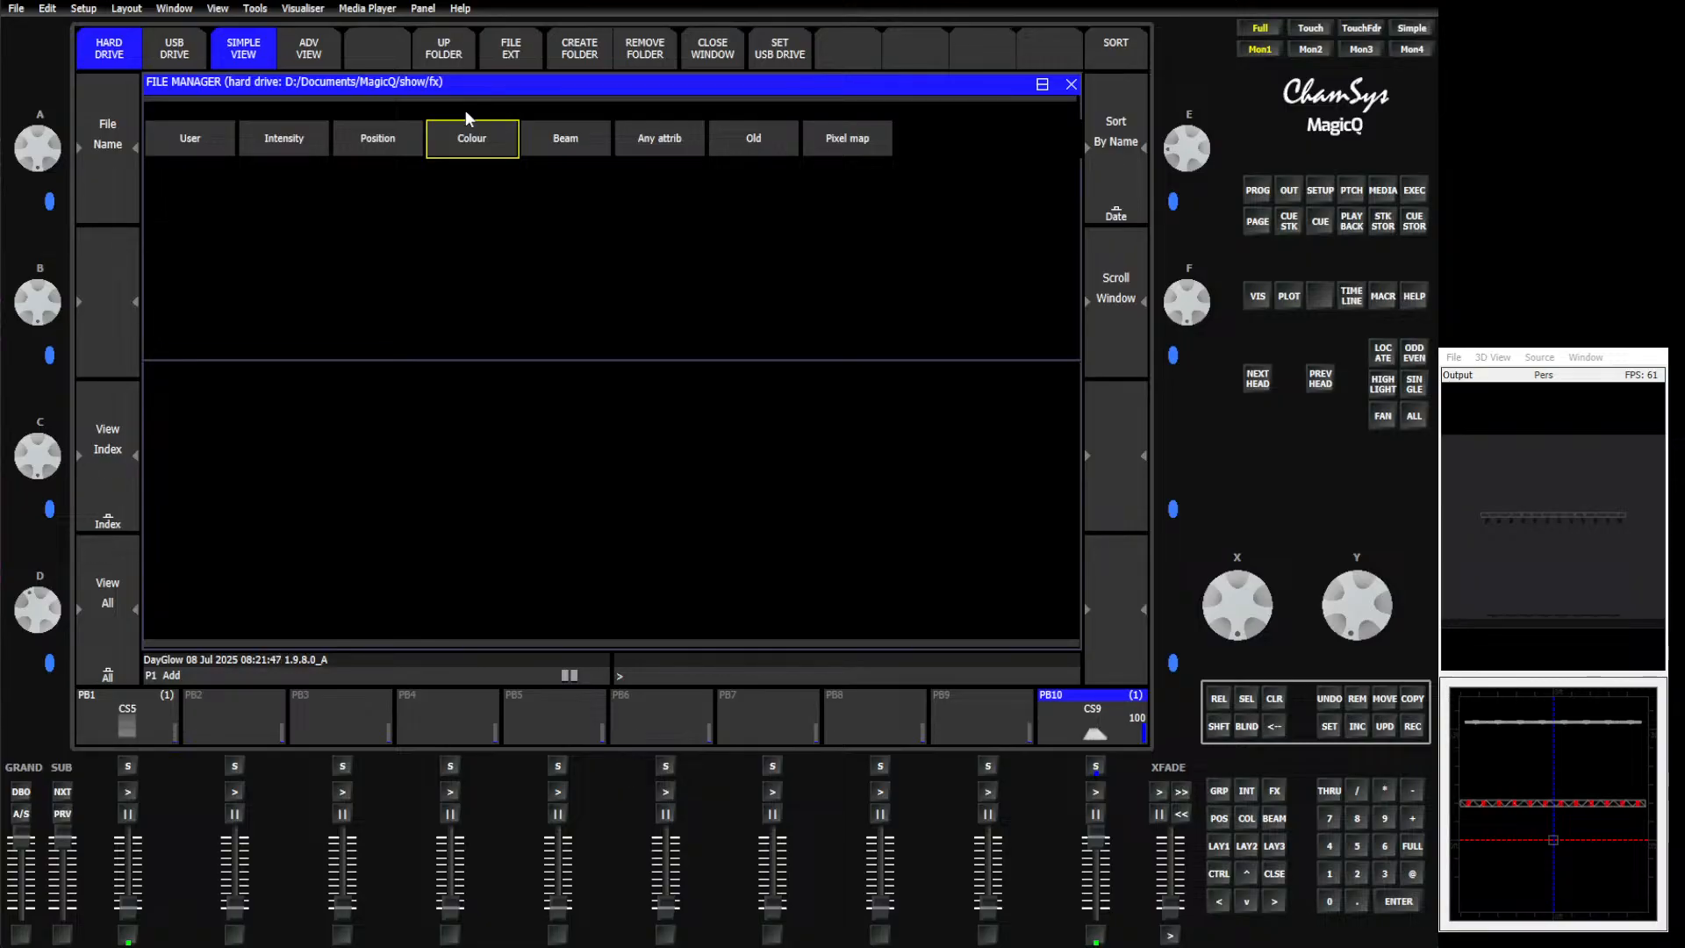
left_click(463, 149)
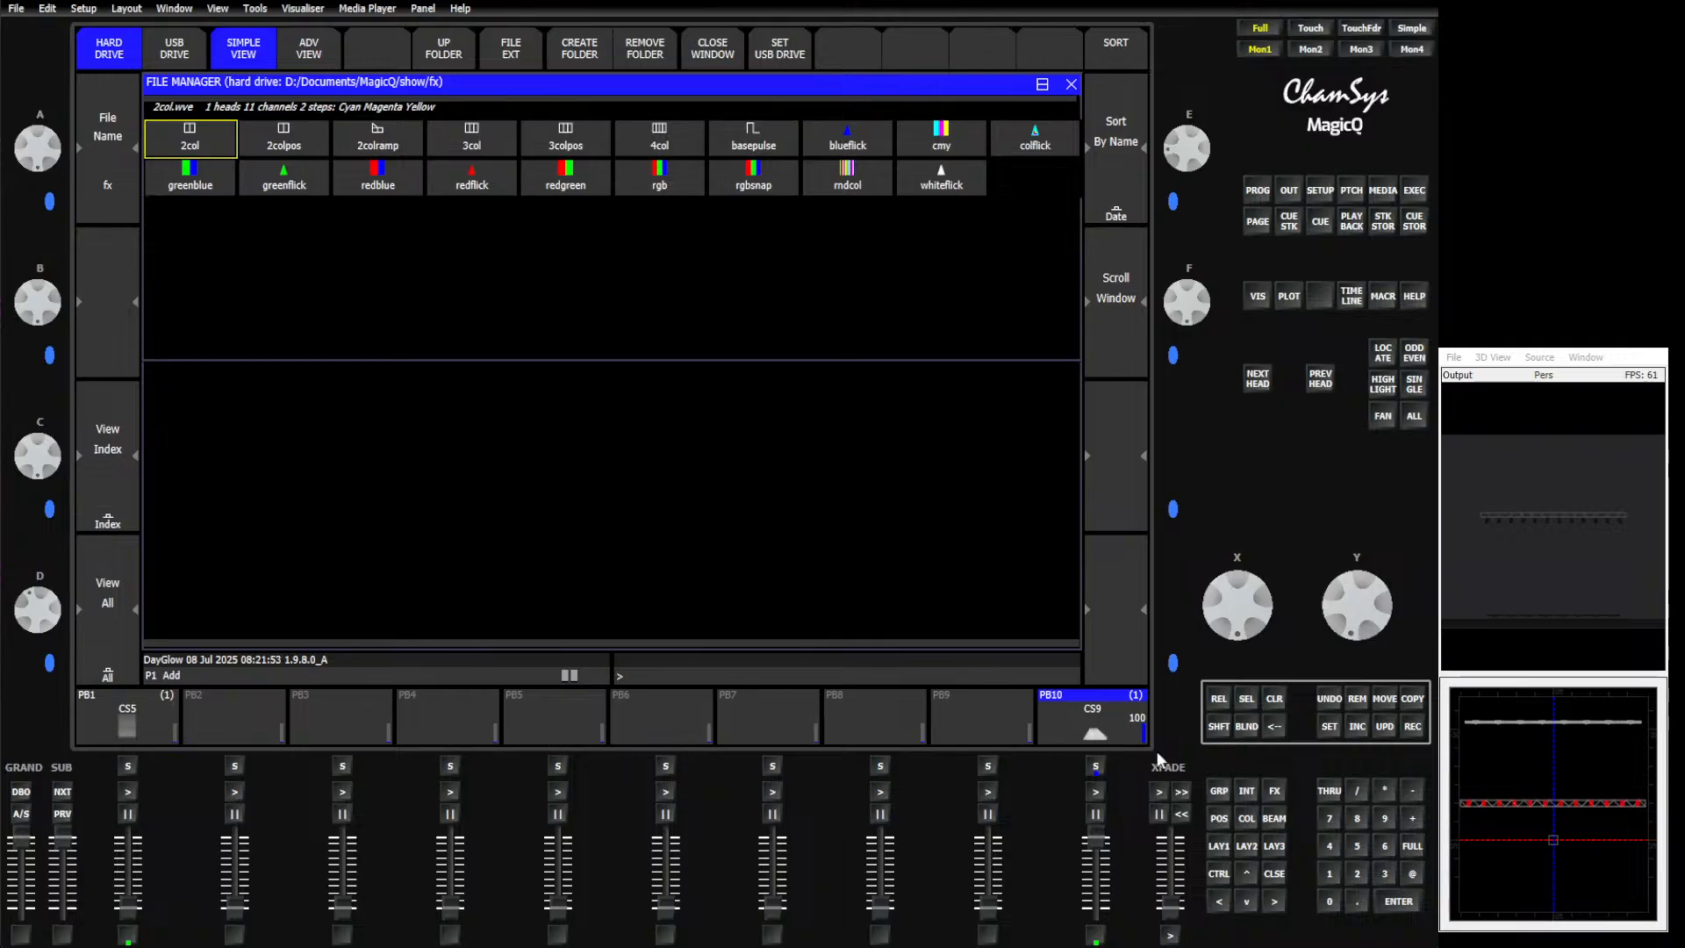
left_click(1218, 699)
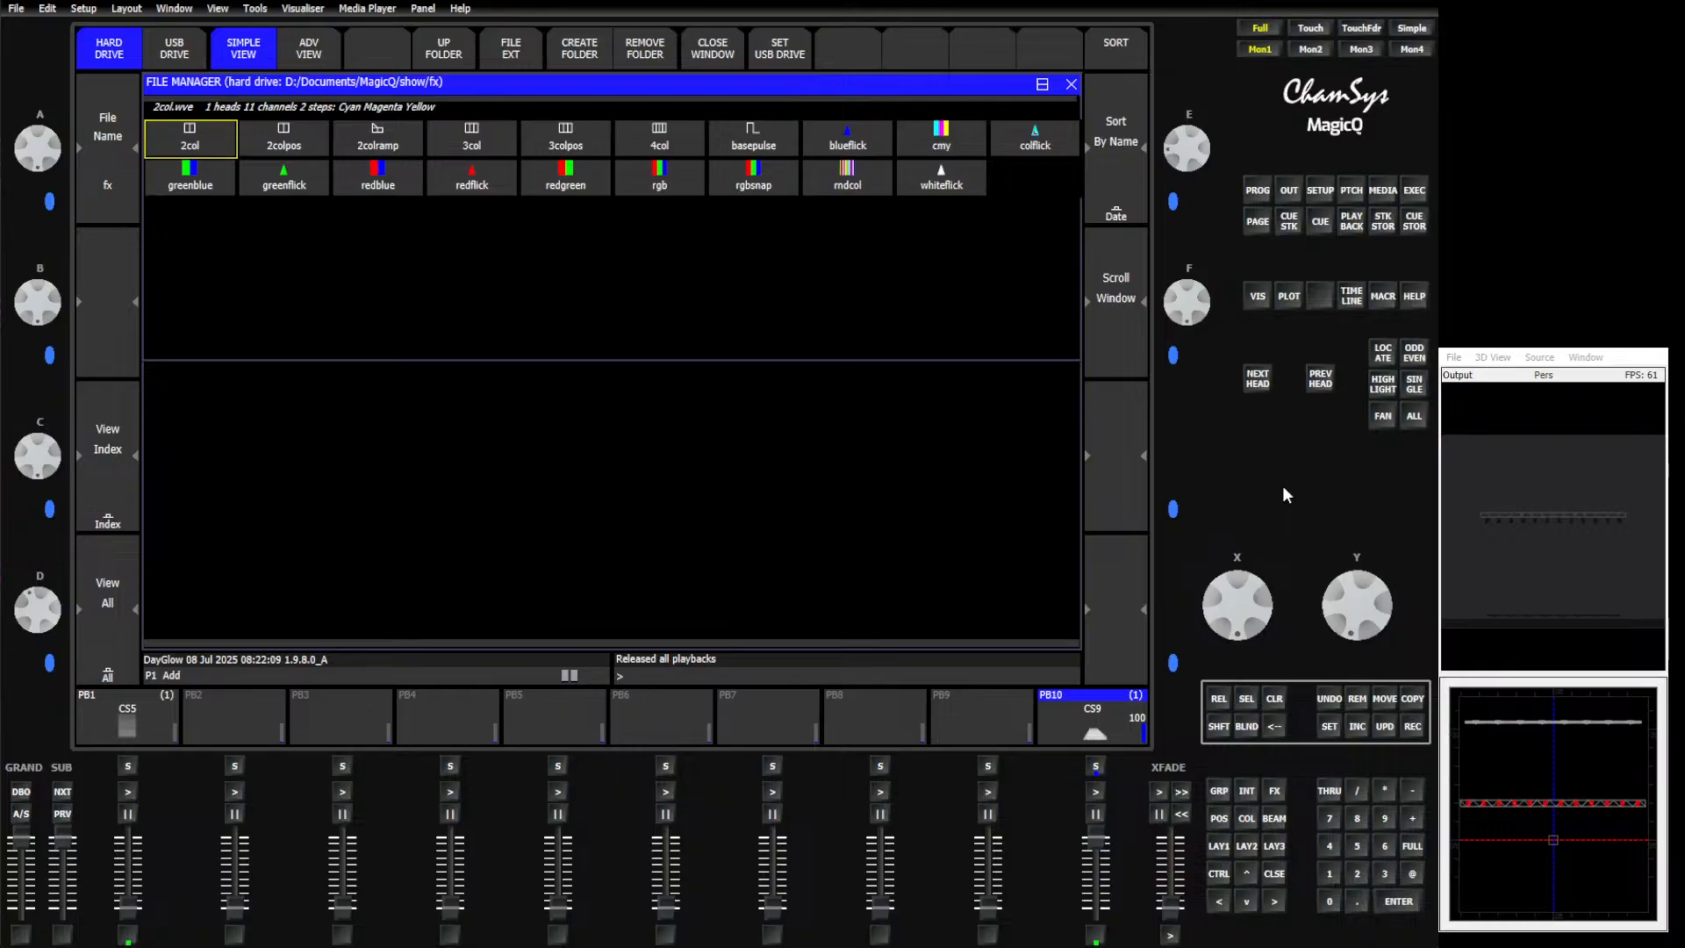
key("Escape")
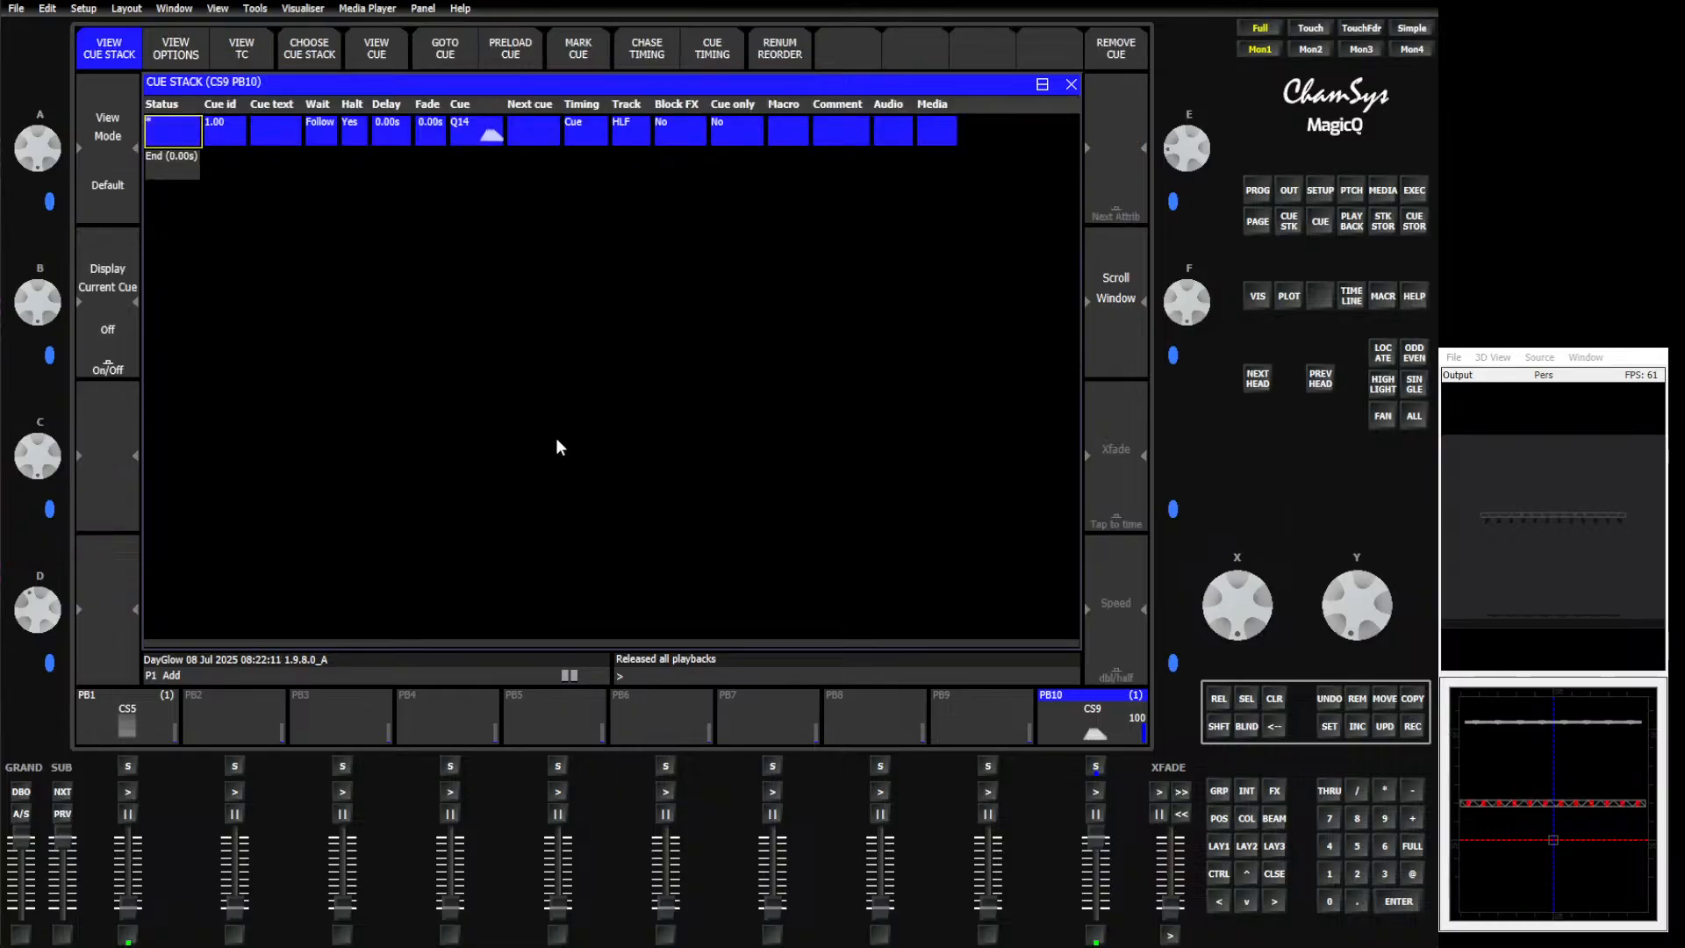